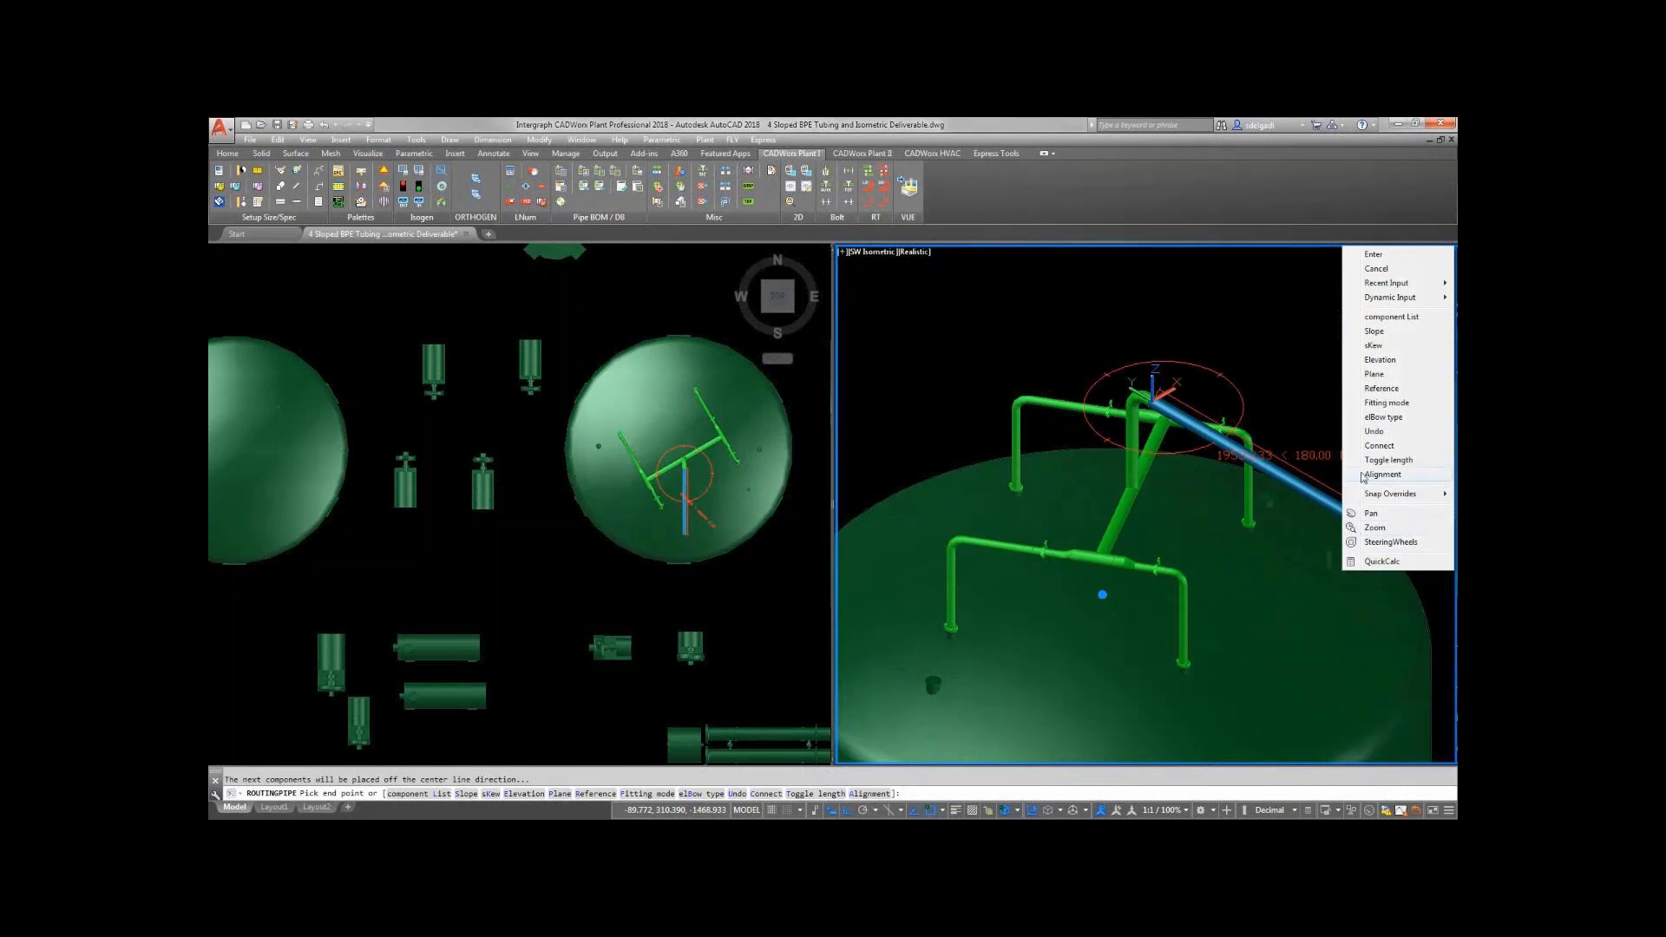
Define the routing slope as a rise per meter and route a 400 mm sloped run south from the riser elbow.
click(1374, 332)
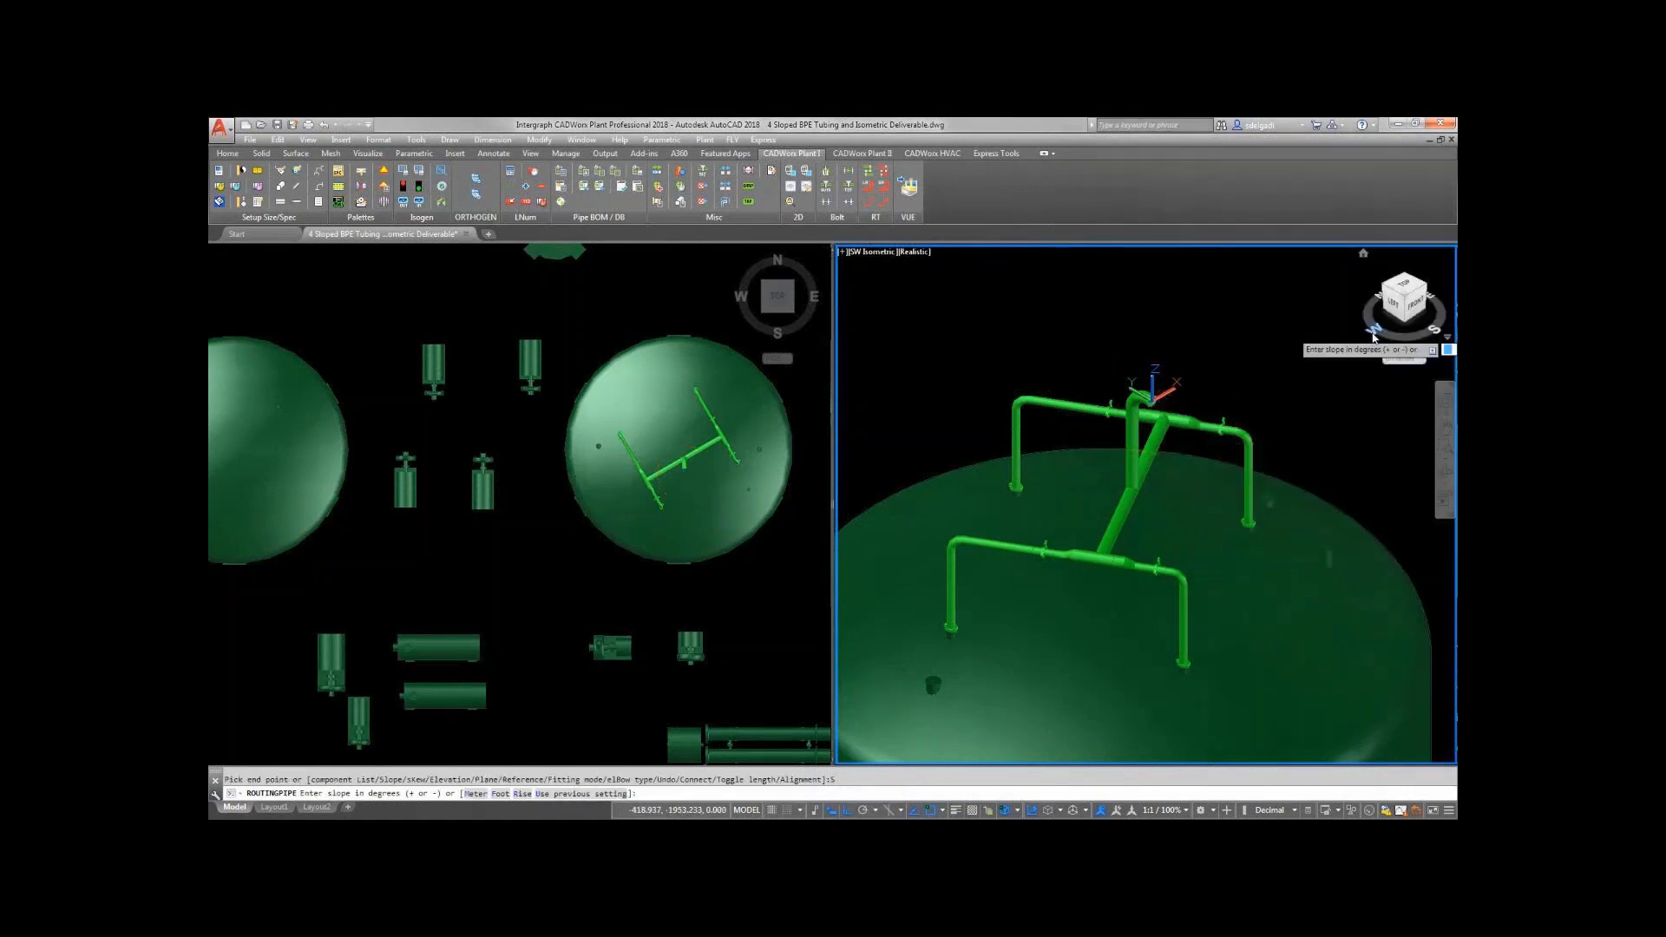
right_click(1266, 389)
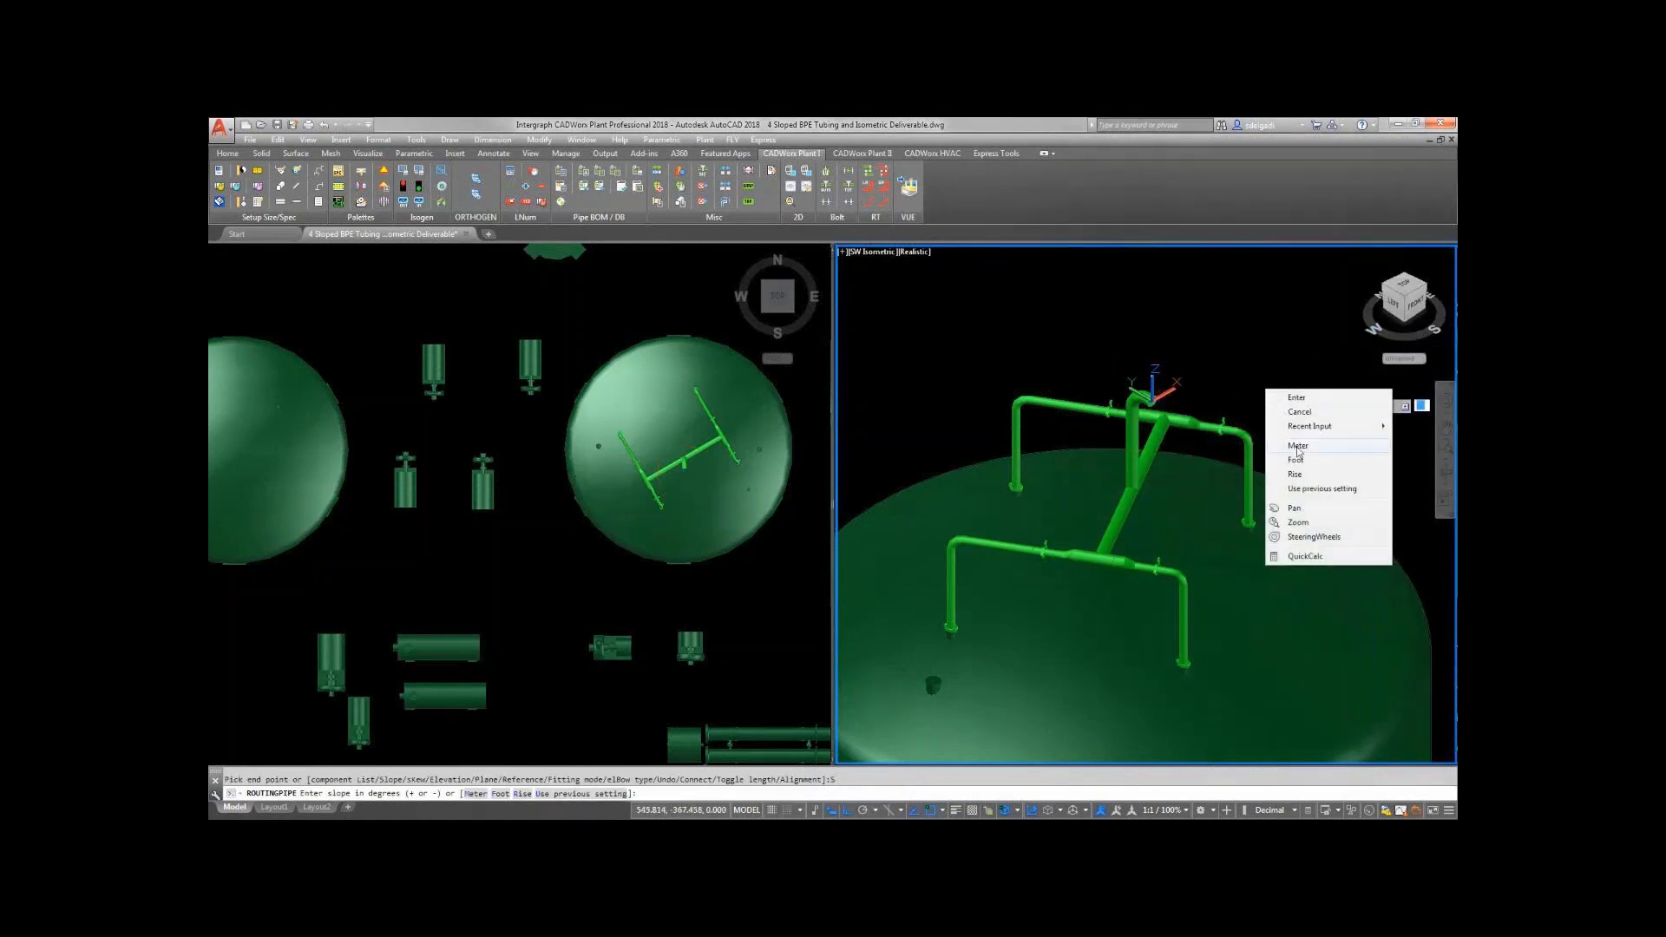
click(1298, 446)
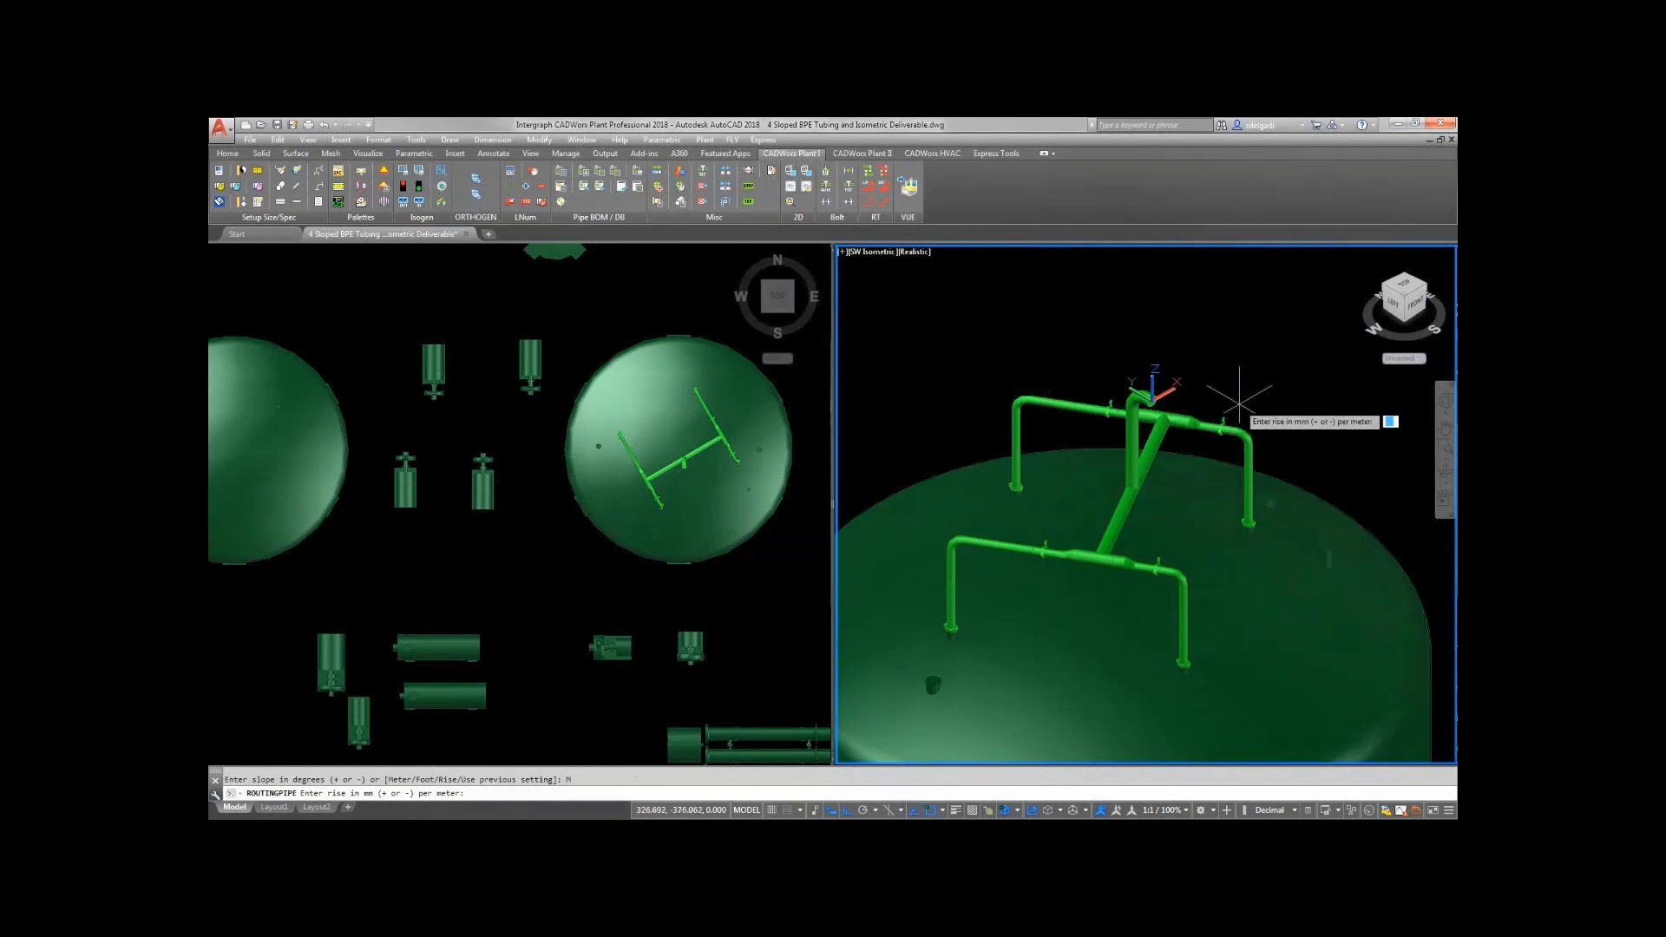
key(Return)
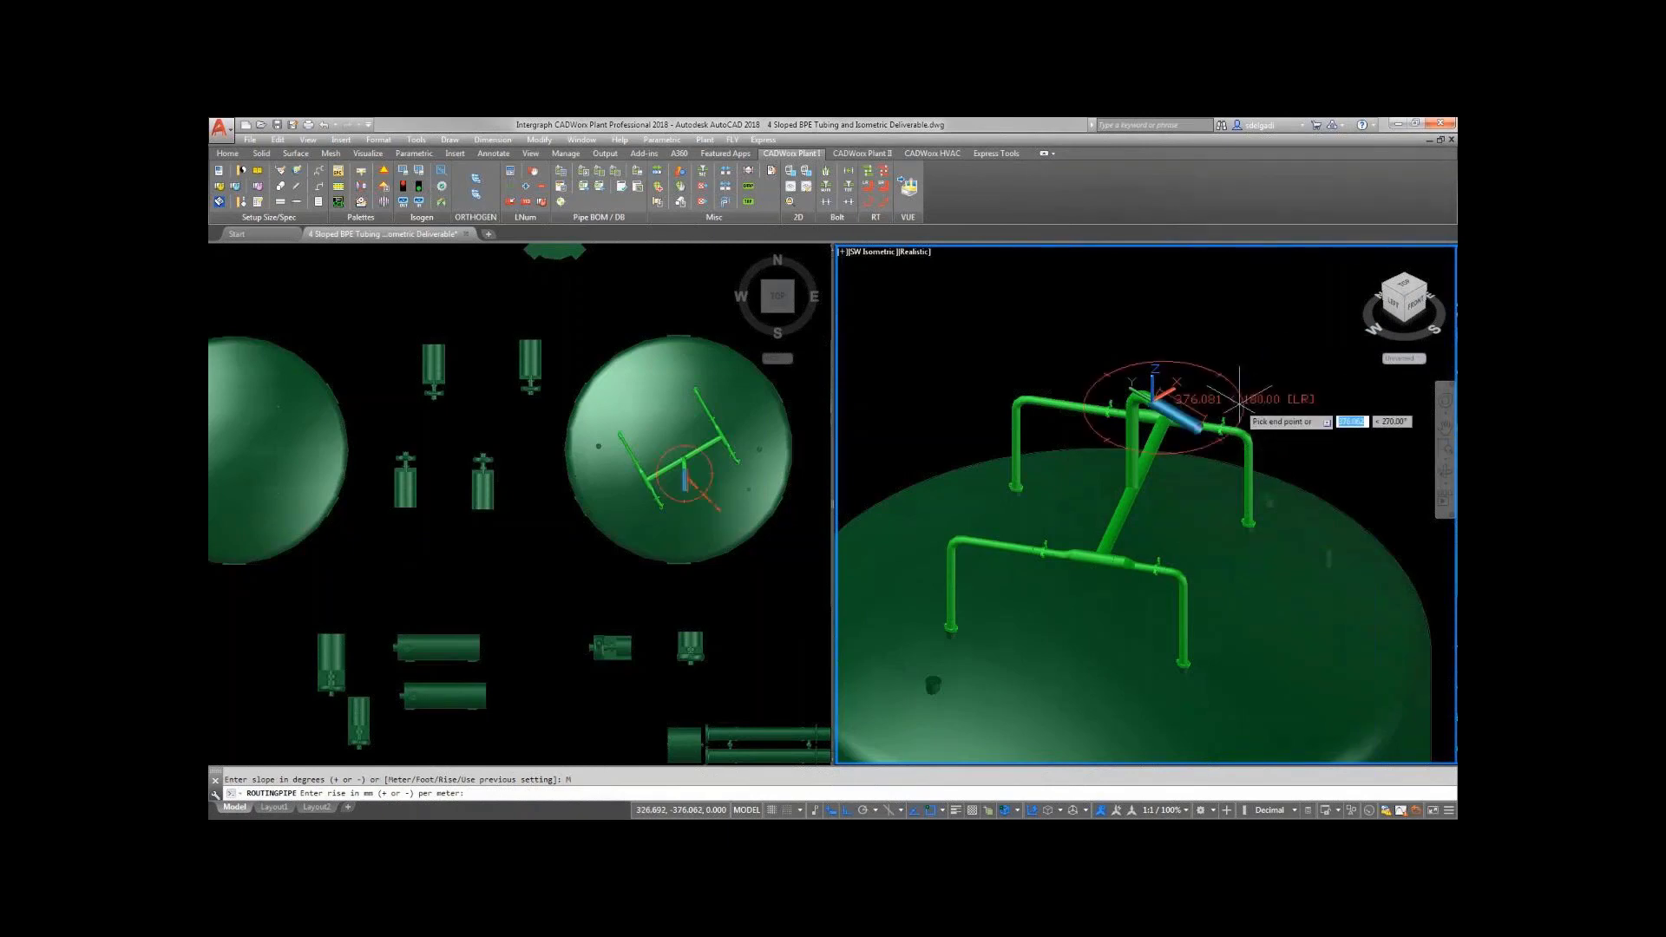
text(400)
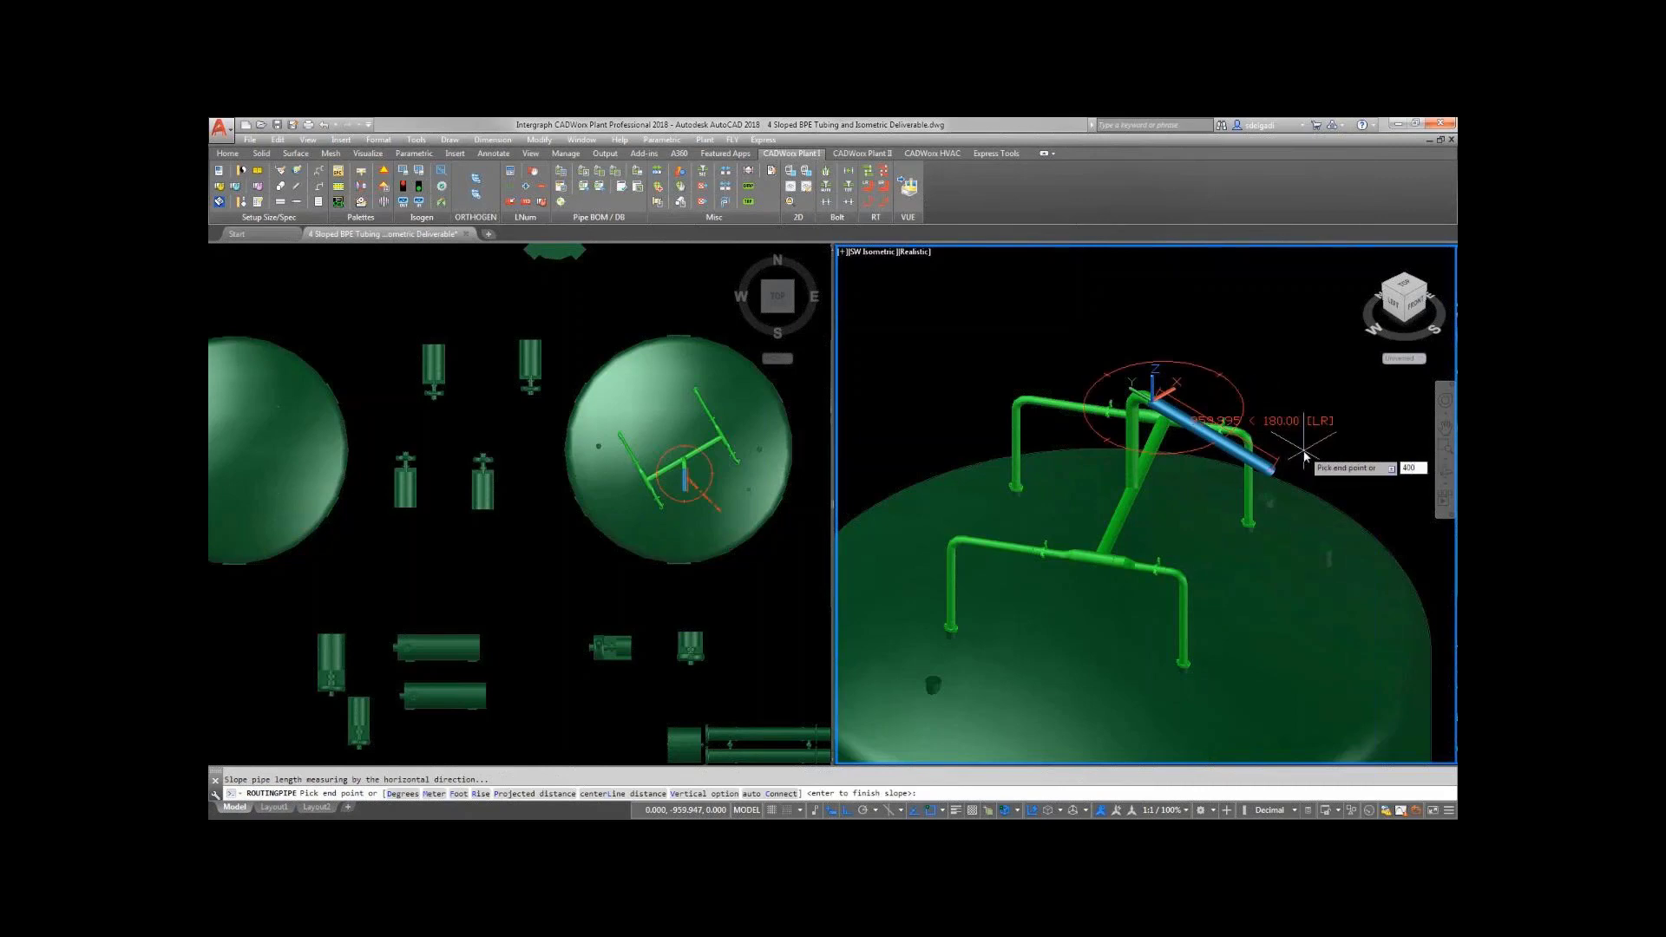
key(Return)
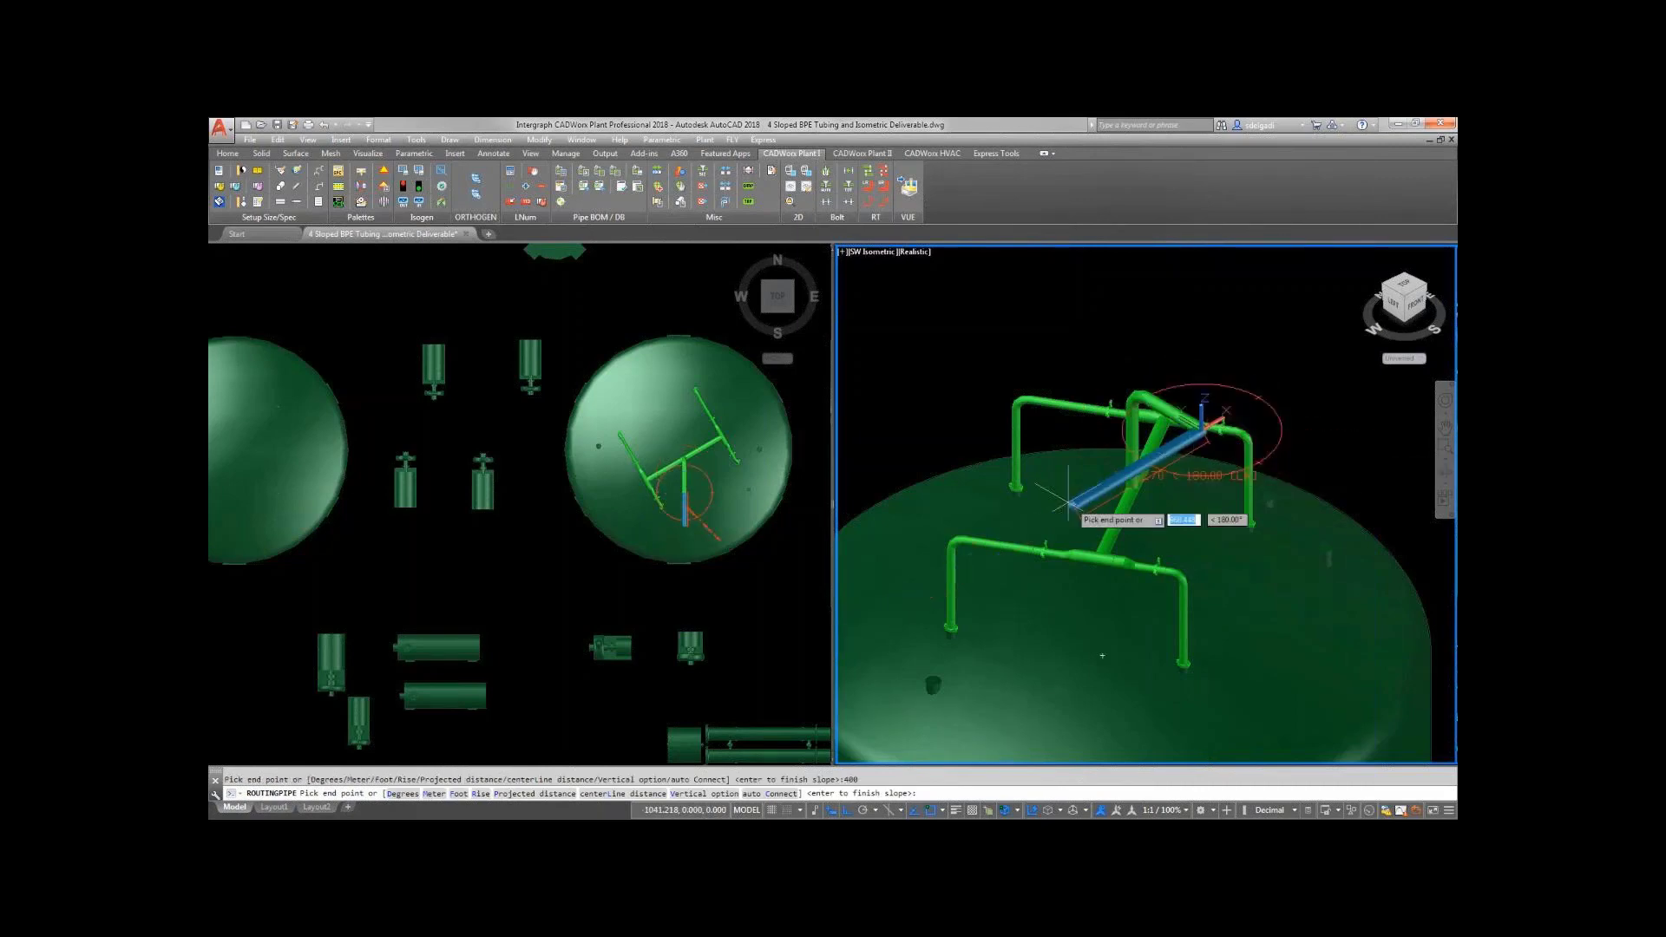
Continue the sloped line with a 7000 mm run west to the neighbouring tank and a 1300 mm run south.
text(7000)
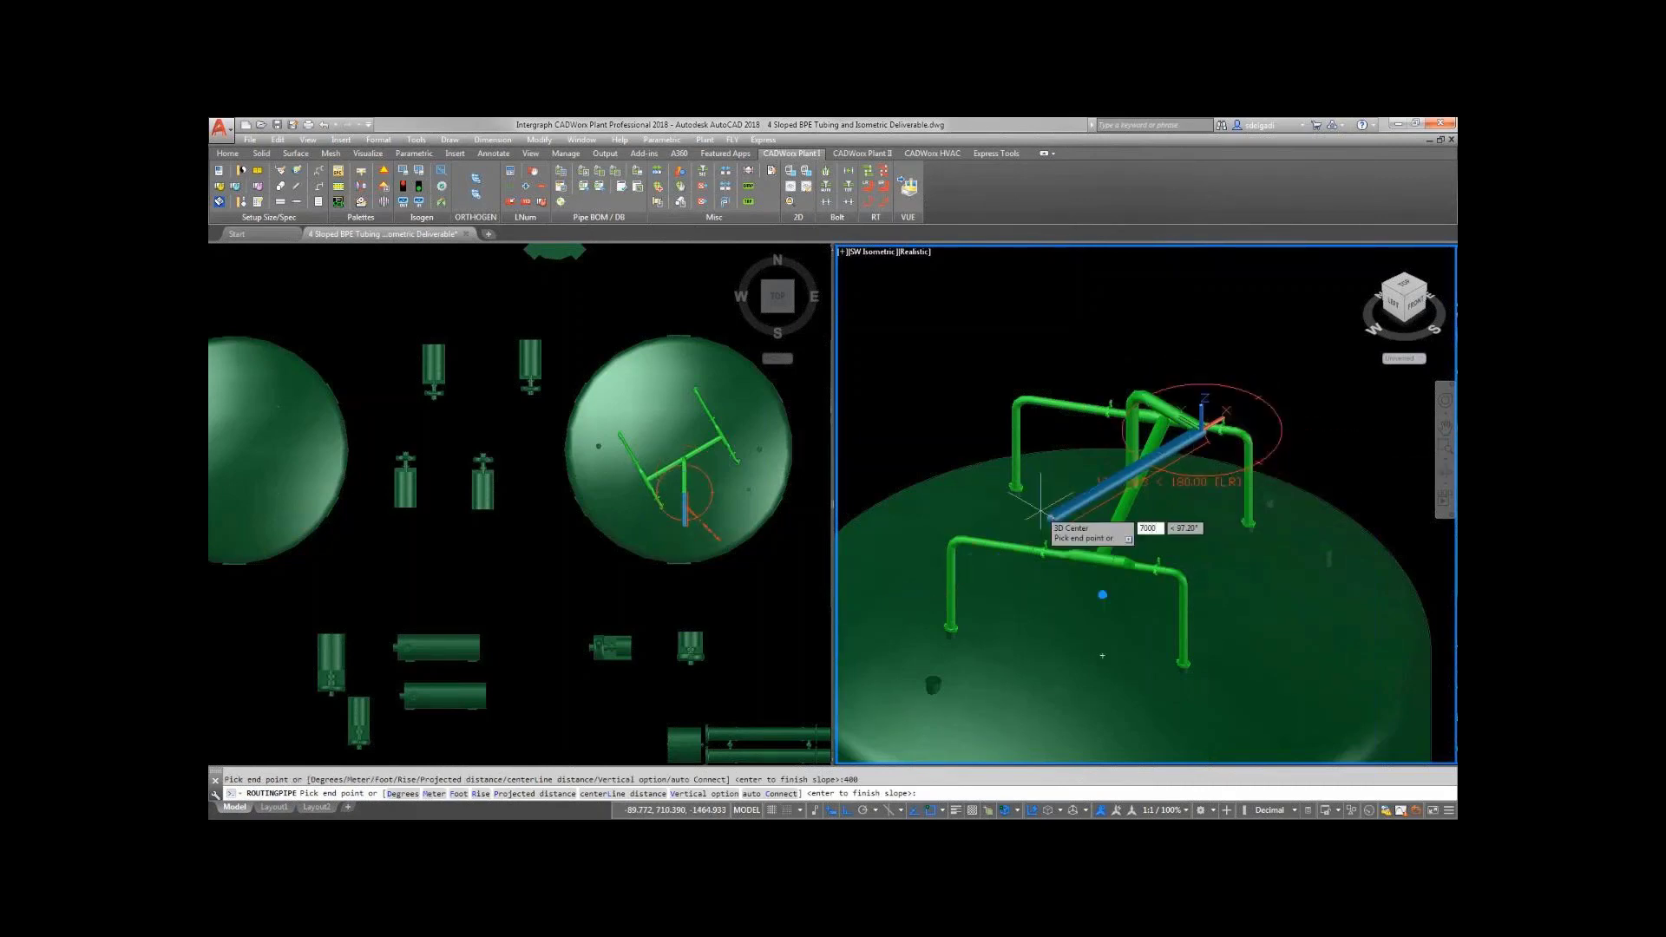
key(Return)
scroll(1045, 512, down, 3)
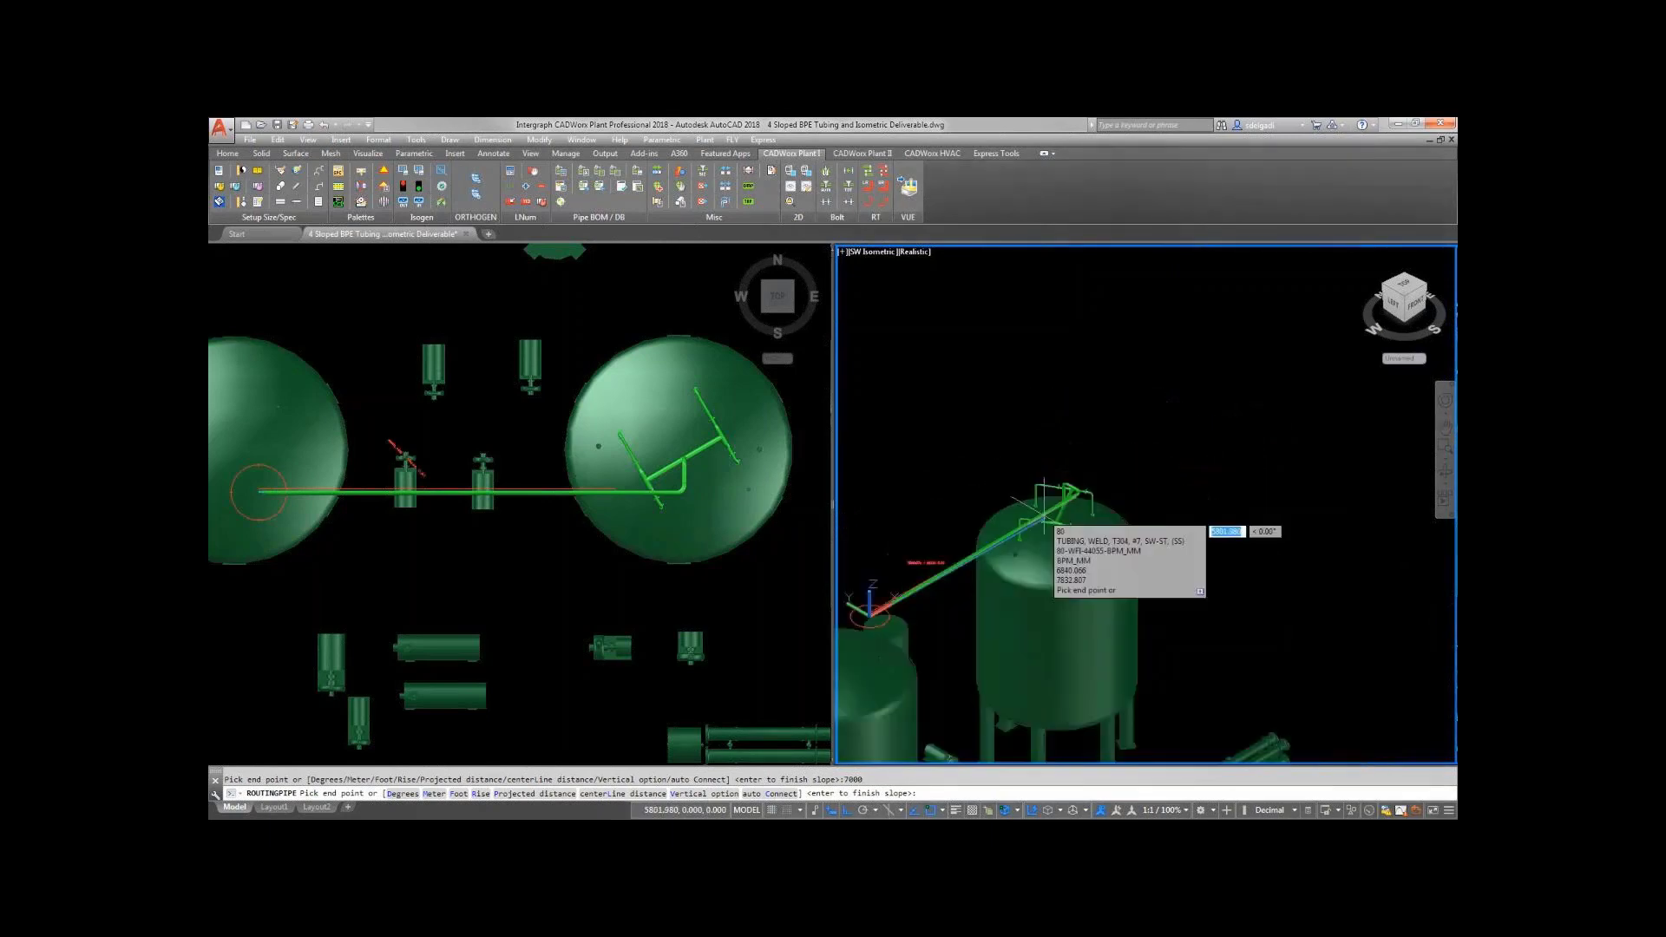
middle_drag(1044, 518, 1174, 418)
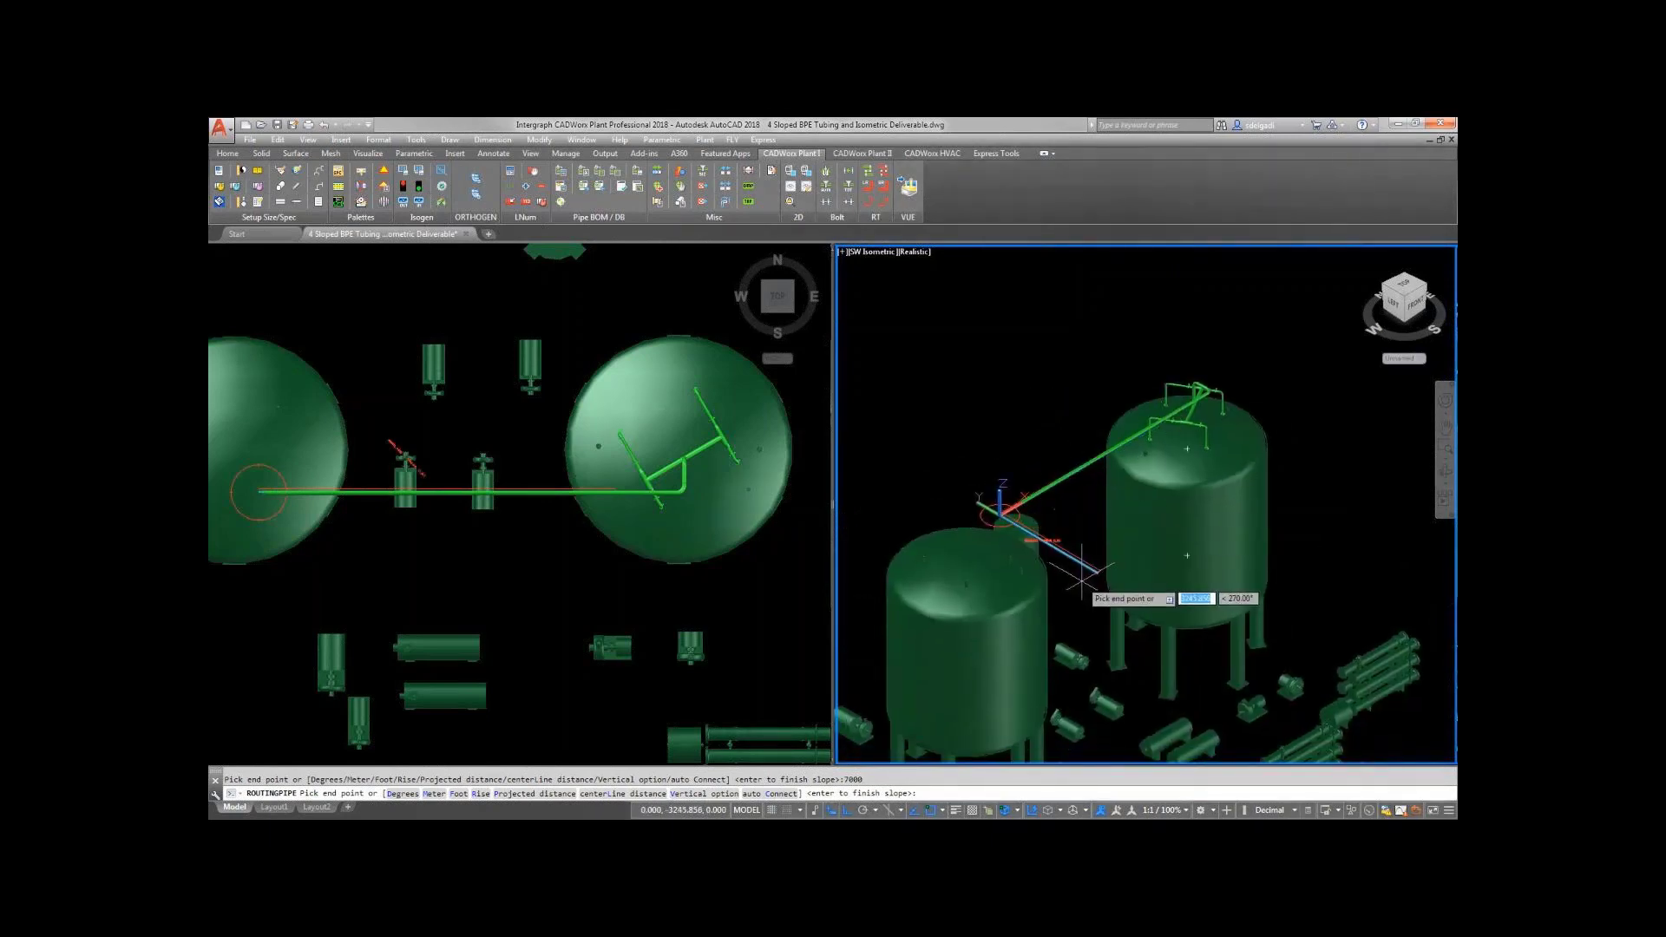
text(1300)
key(Return)
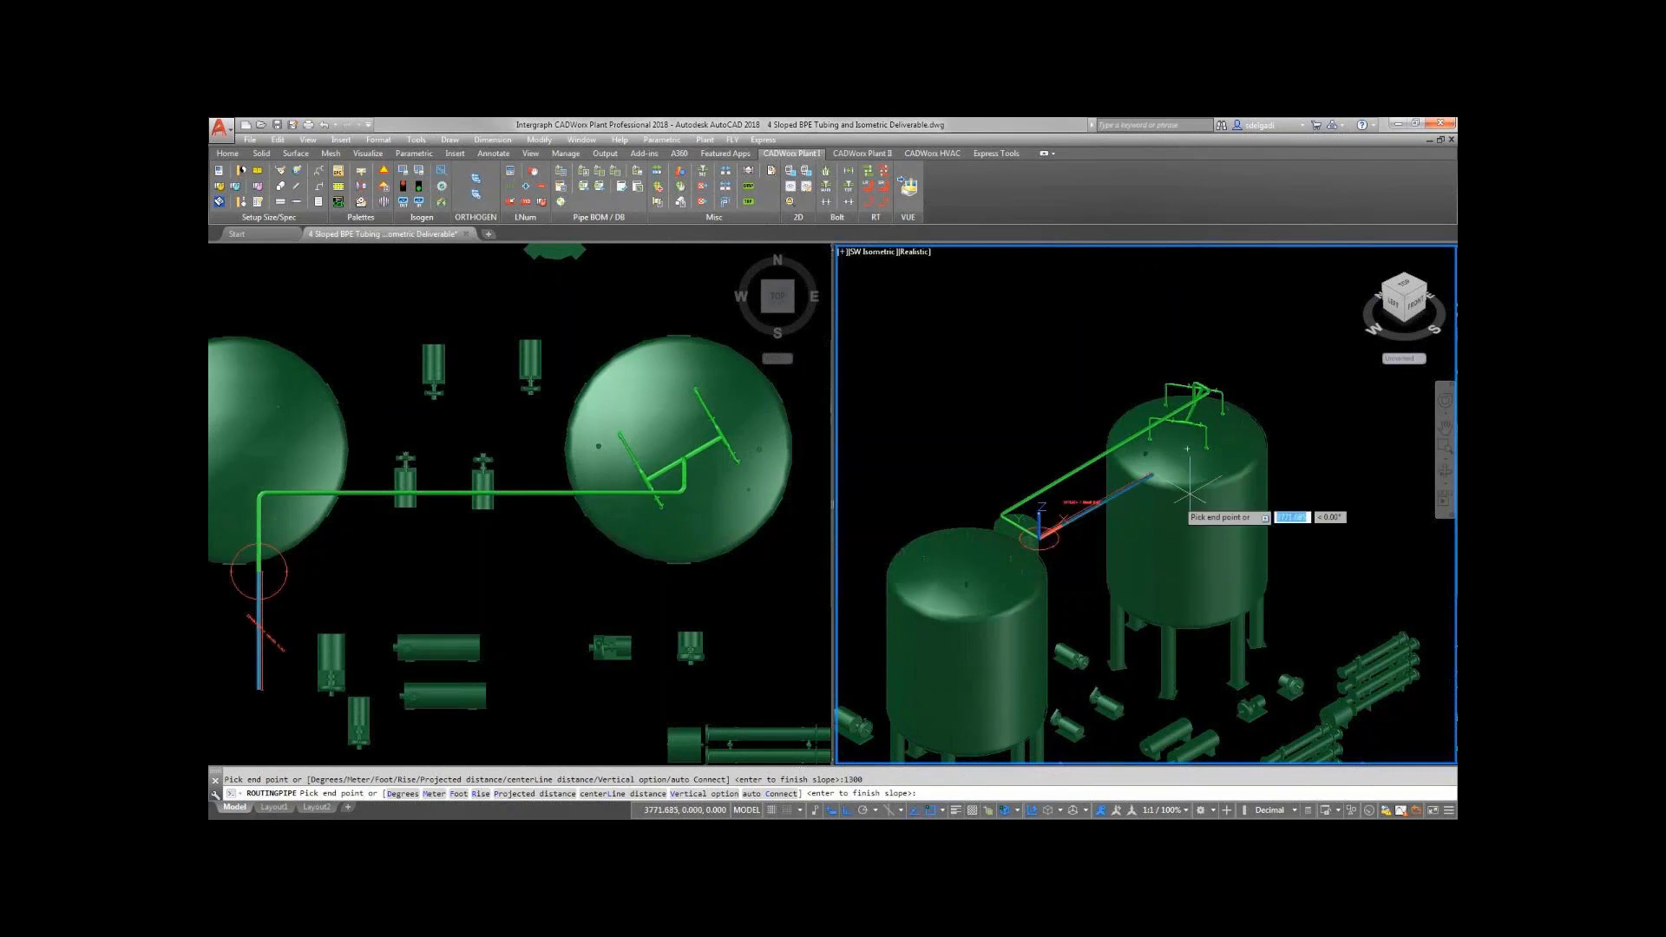
Auto connect the sloped line to the pump's top nozzle, previewing routes as lines and picking the route that runs east before turning south.
right_click(1236, 487)
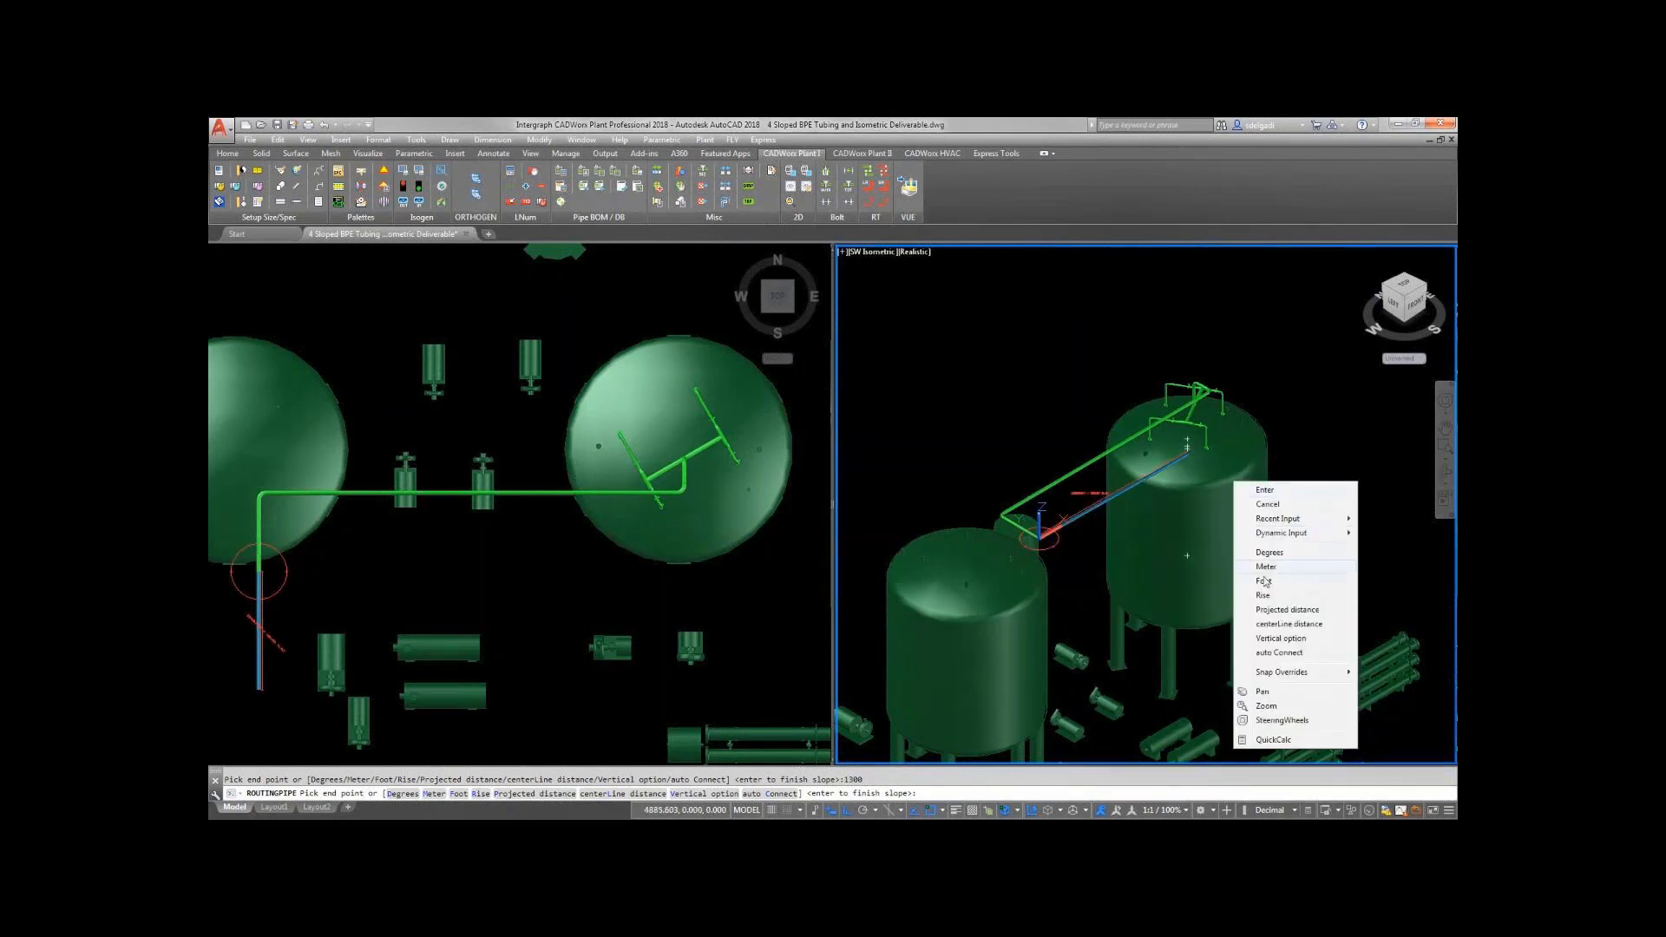
click(1277, 653)
scroll(1289, 665, up, 5)
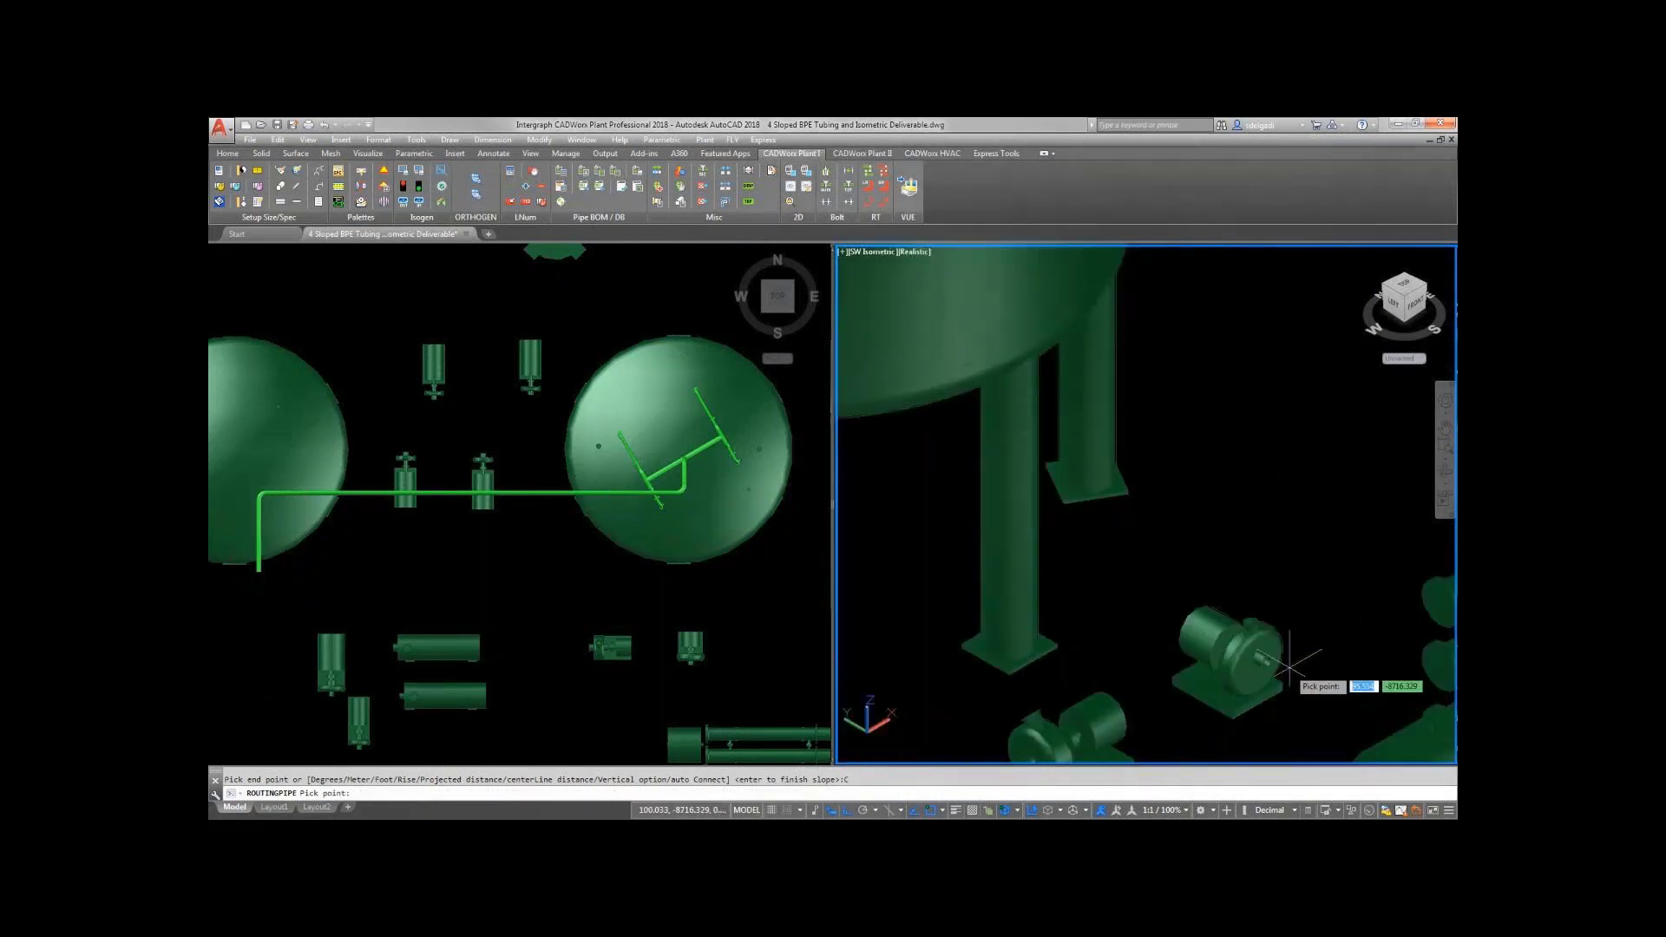
scroll(1290, 665, up, 3)
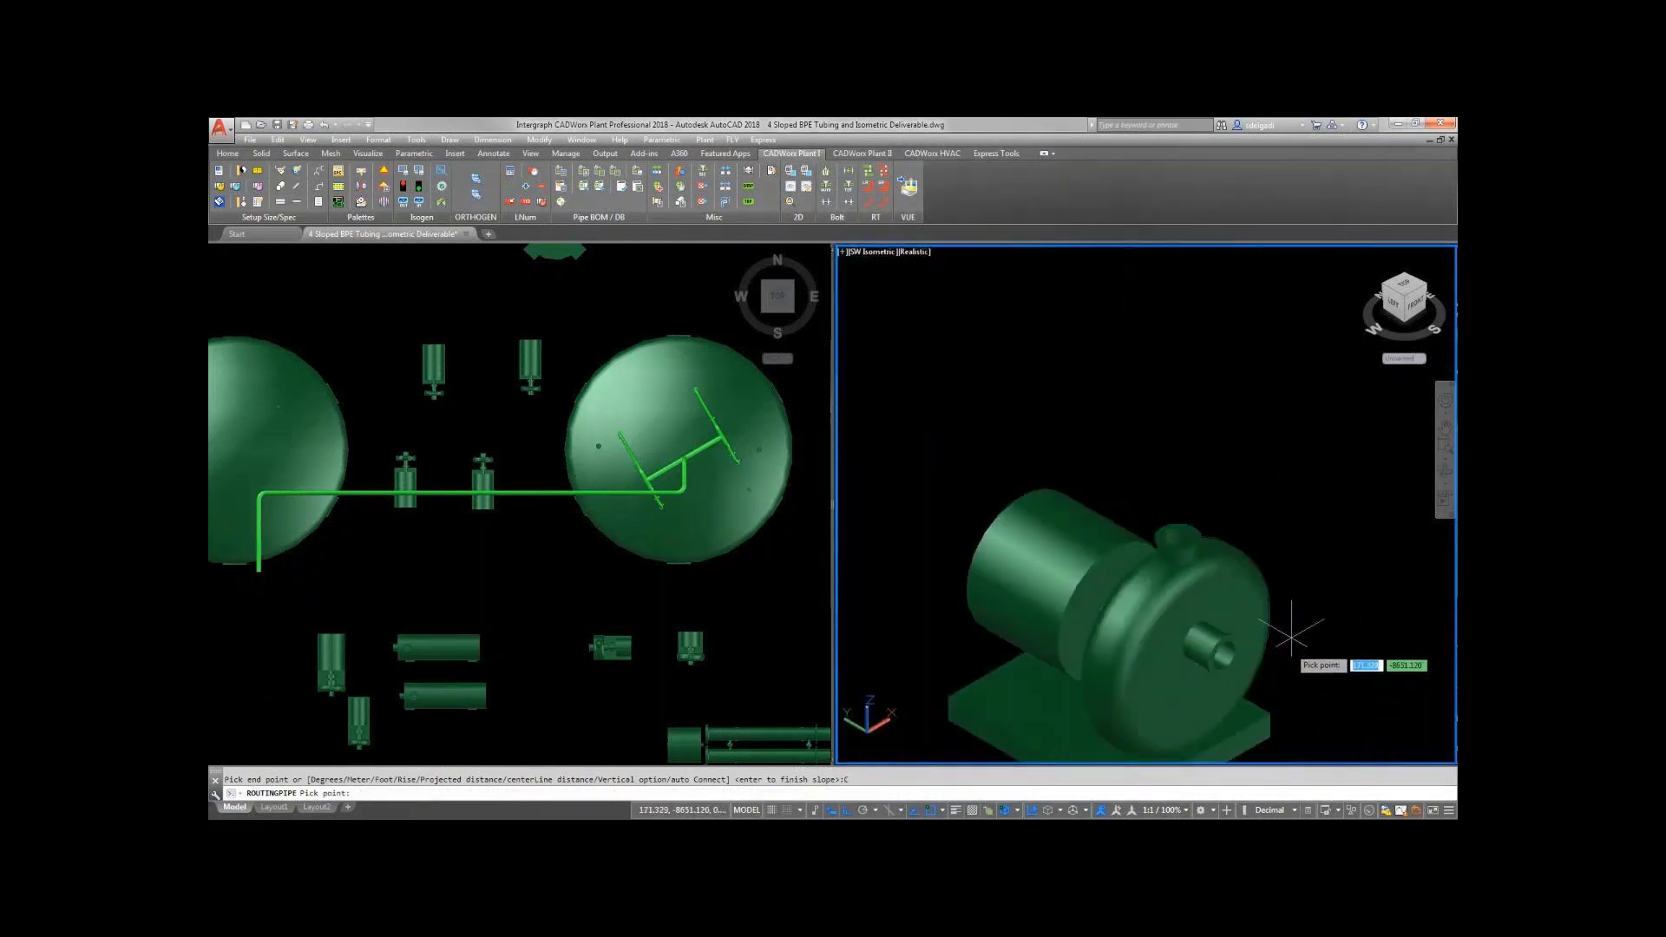
click(1177, 536)
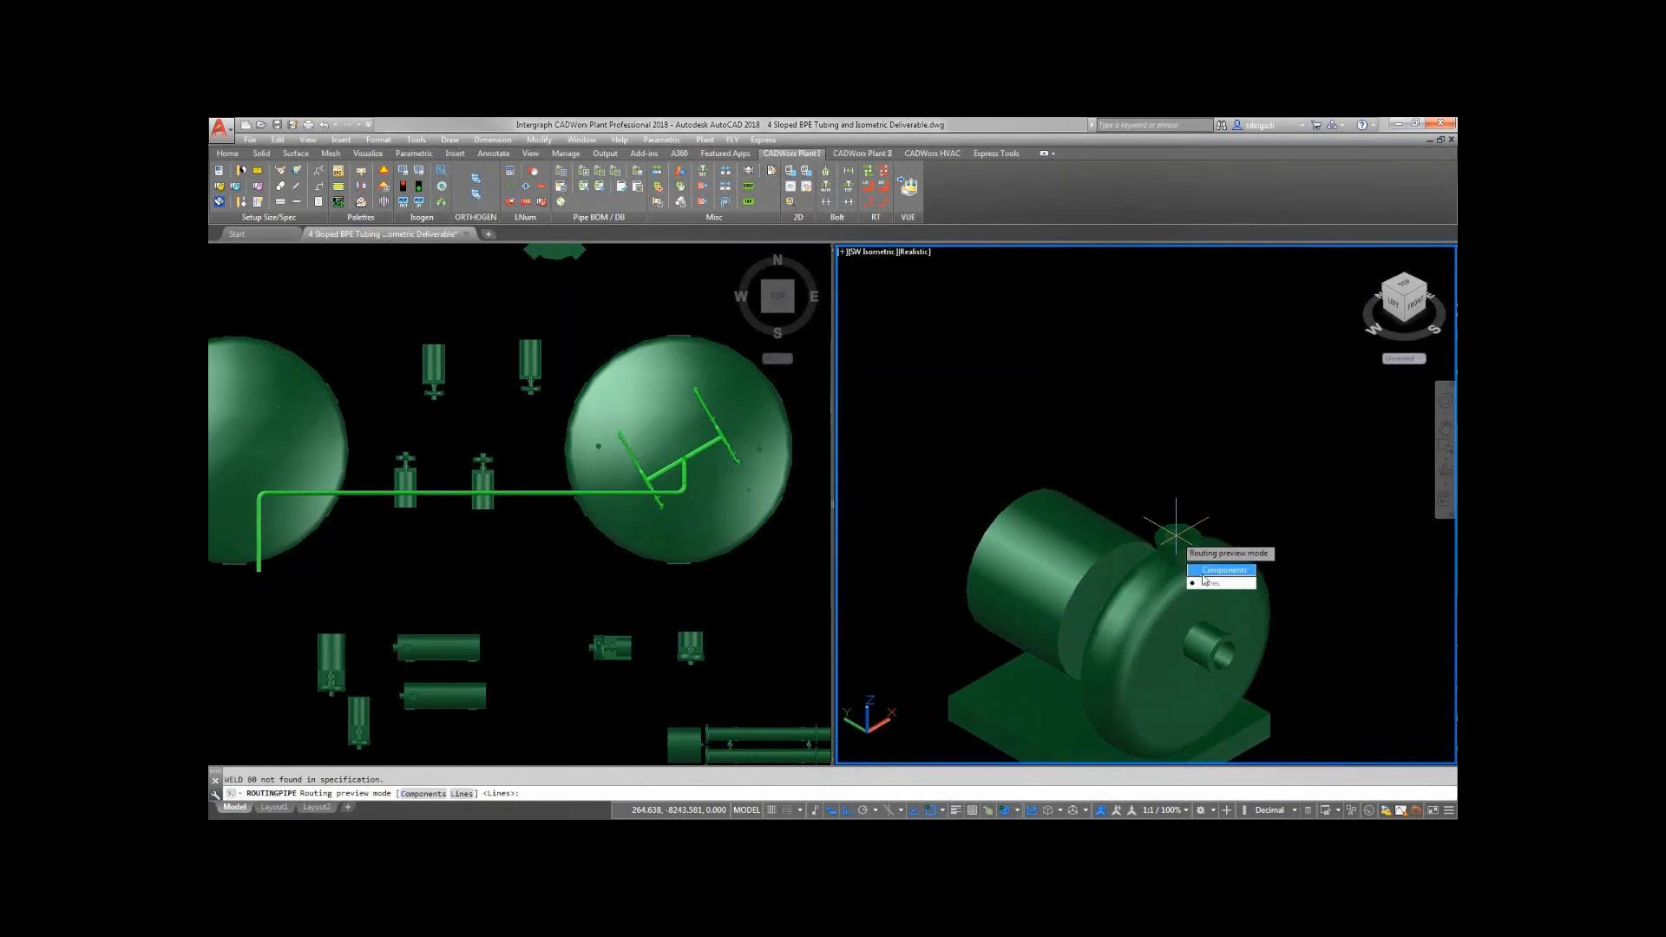
click(1206, 582)
click(763, 606)
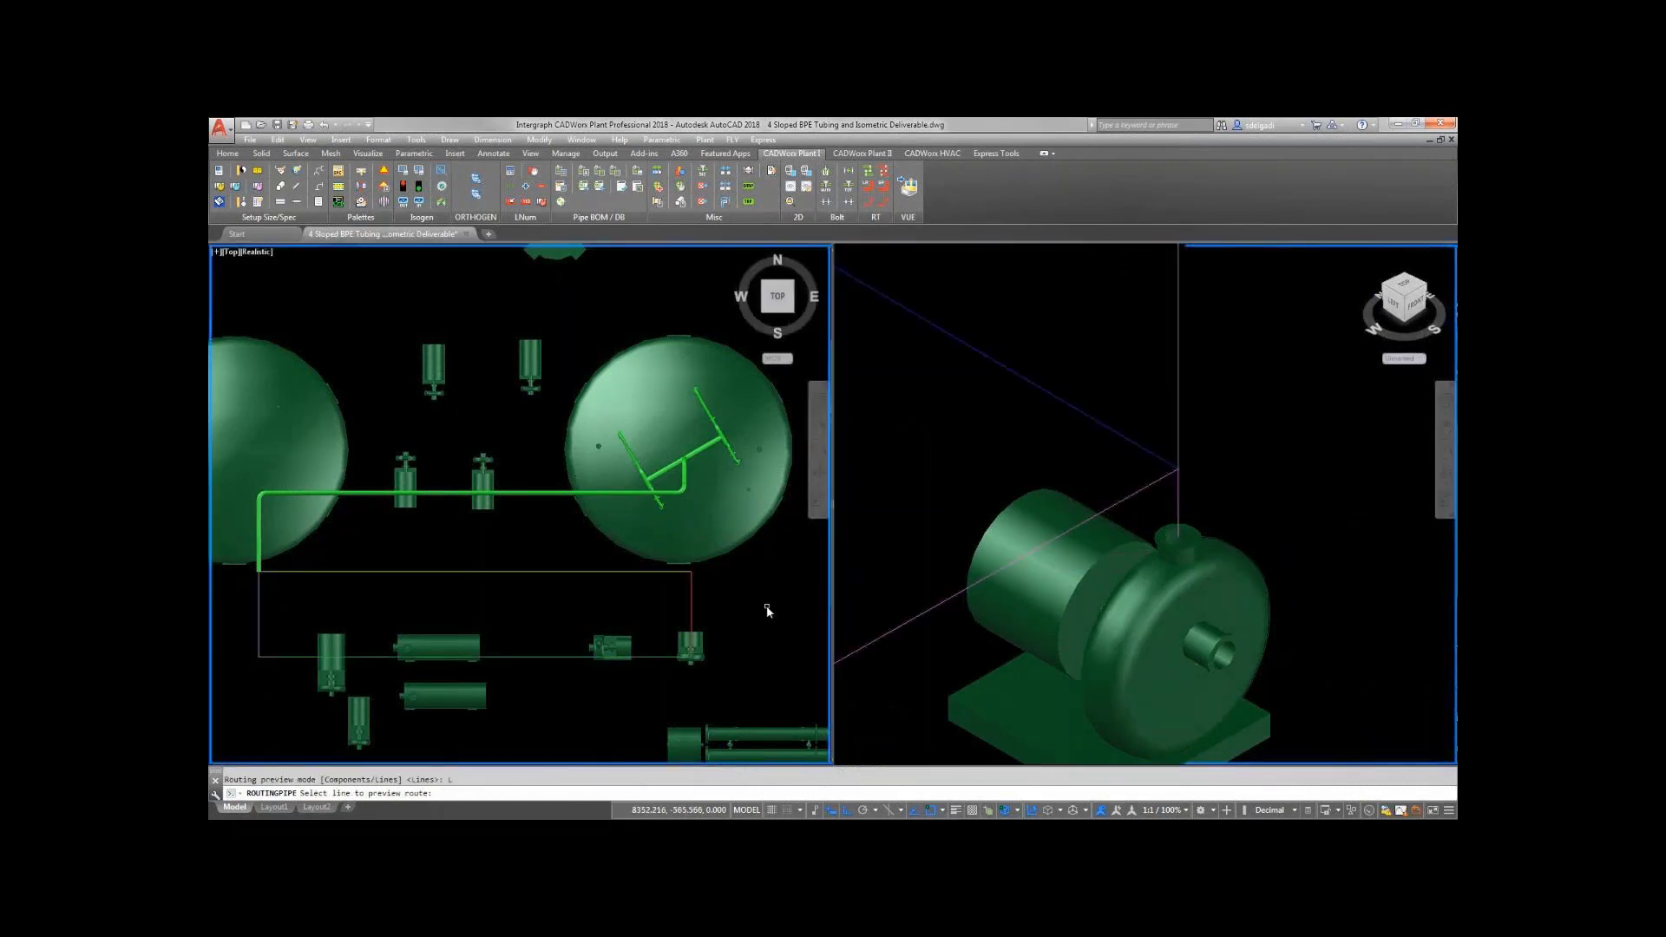
click(692, 602)
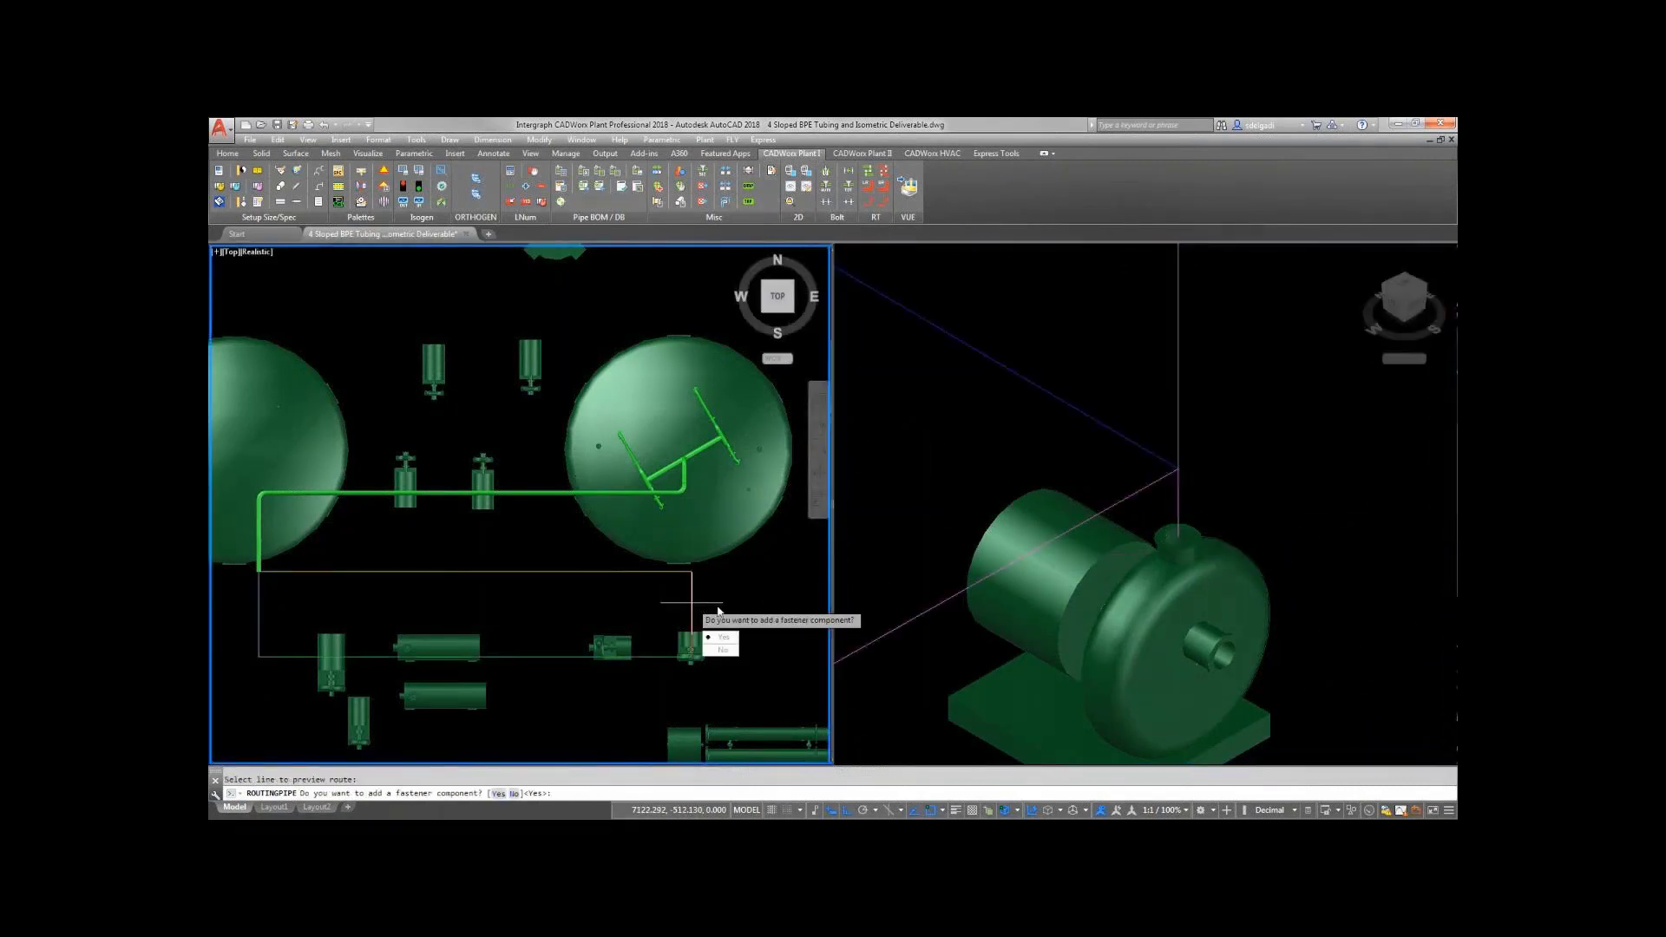
Add the first listed size 80 T304 clamp coupling as fastener at the pump nozzle and accept the route.
click(923, 657)
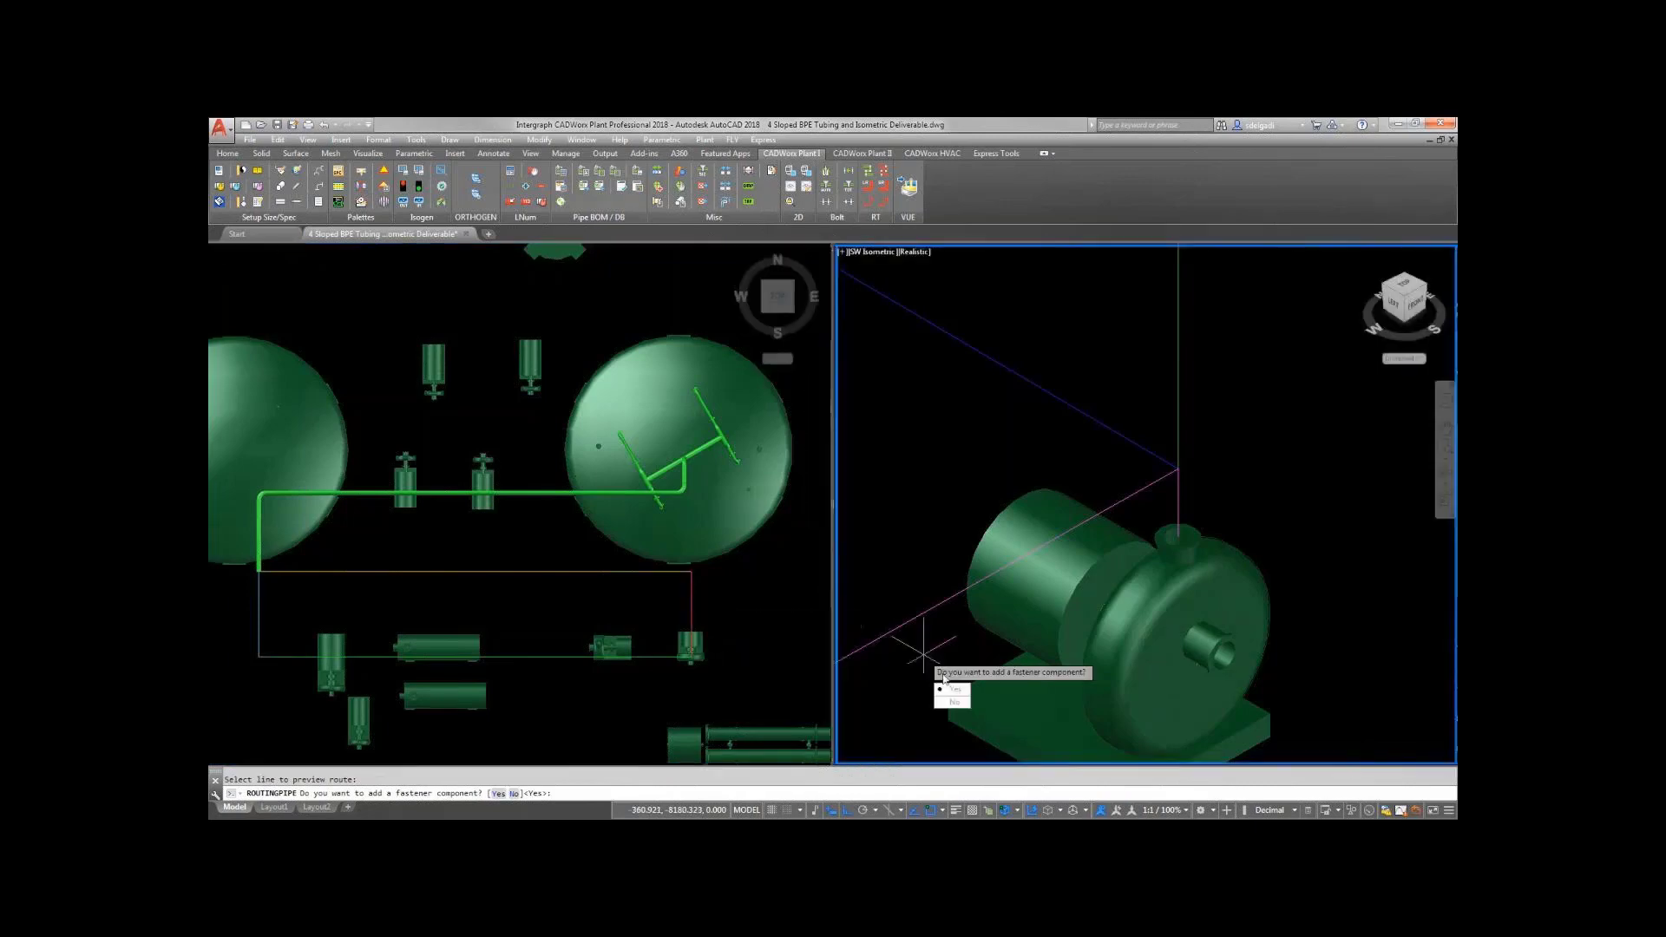
key(Return)
mouse_move(946, 664)
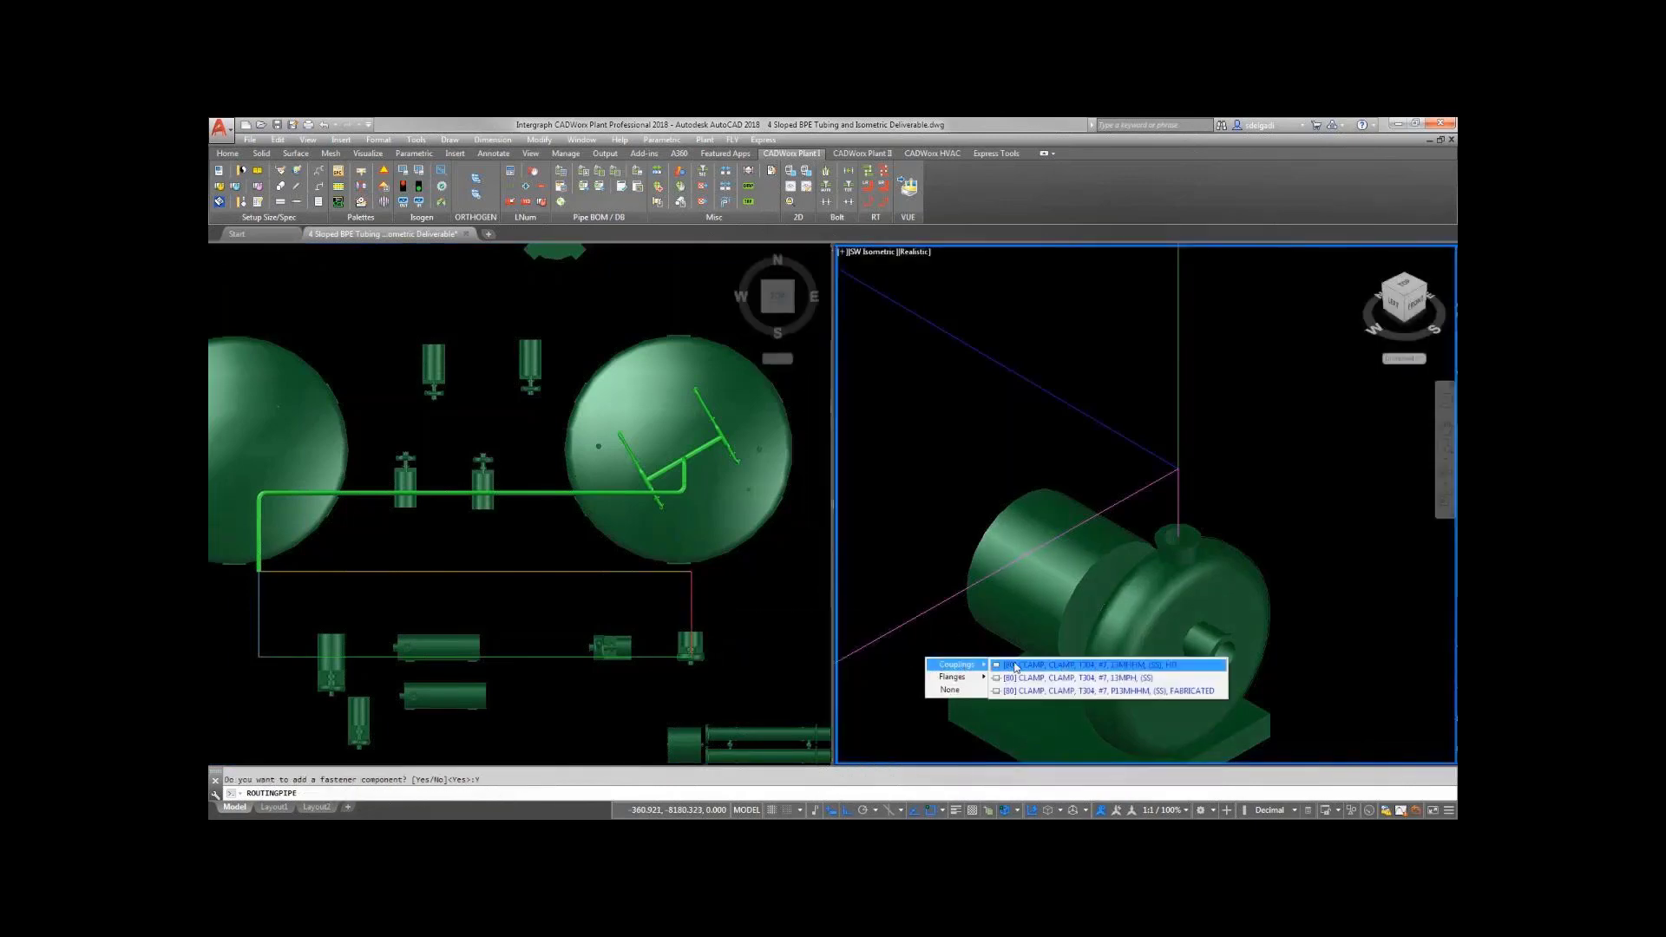
click(1041, 665)
click(741, 670)
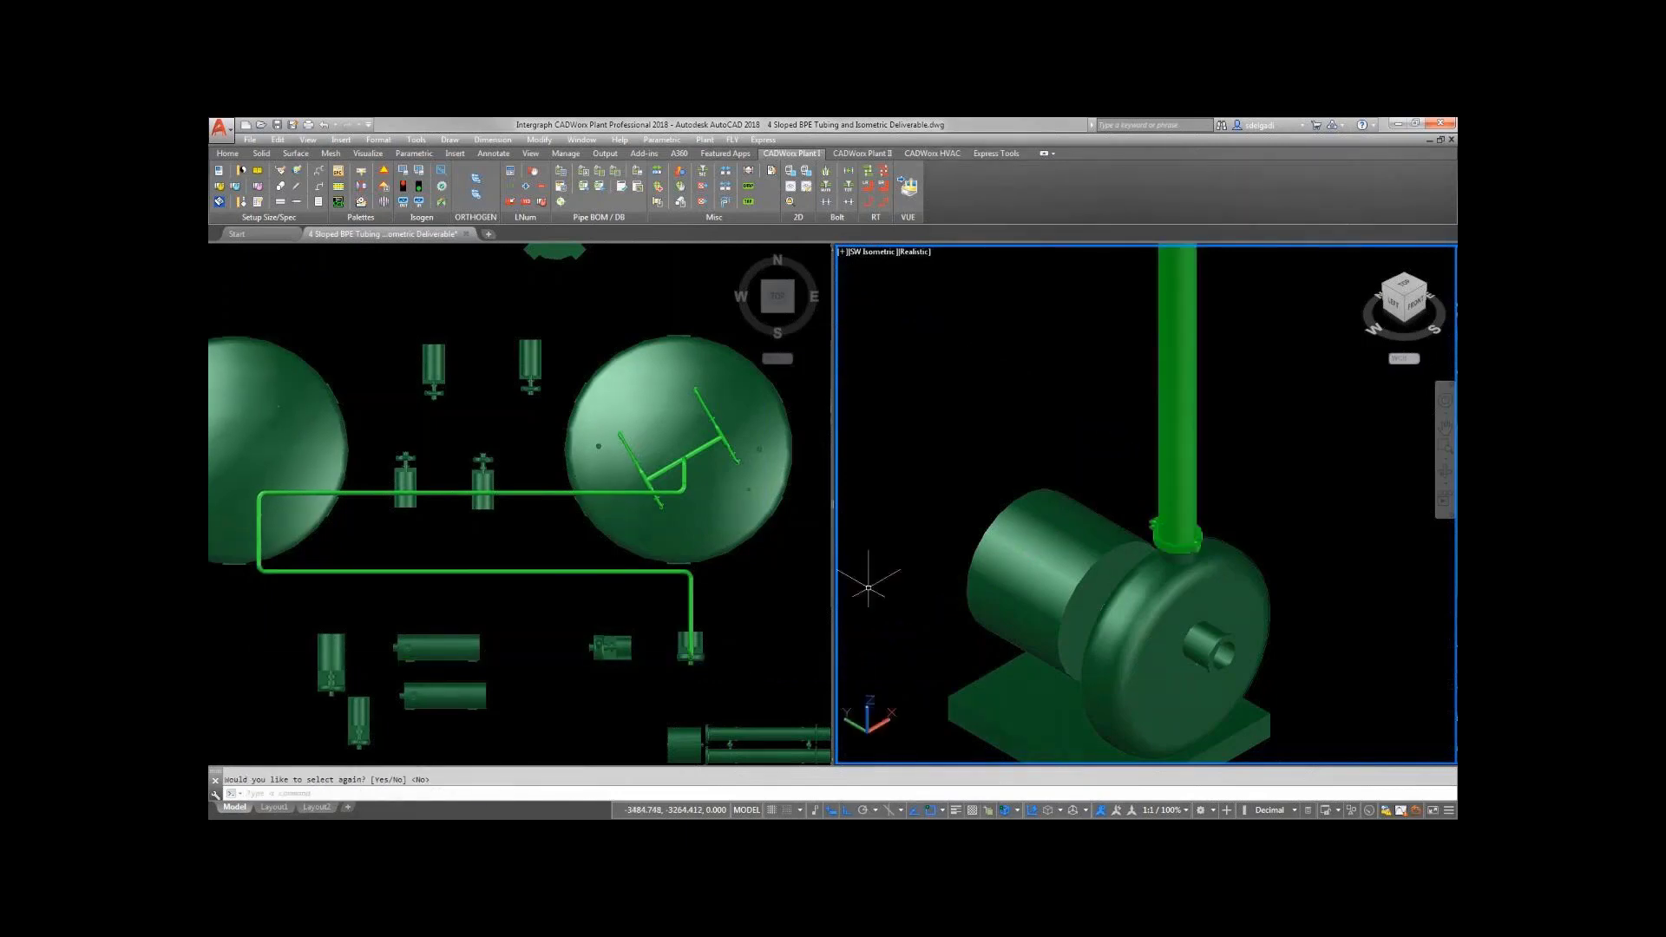
Examine the slope of the routed pipe runs in the front view, including the elbows above the tank.
click(922, 548)
click(914, 554)
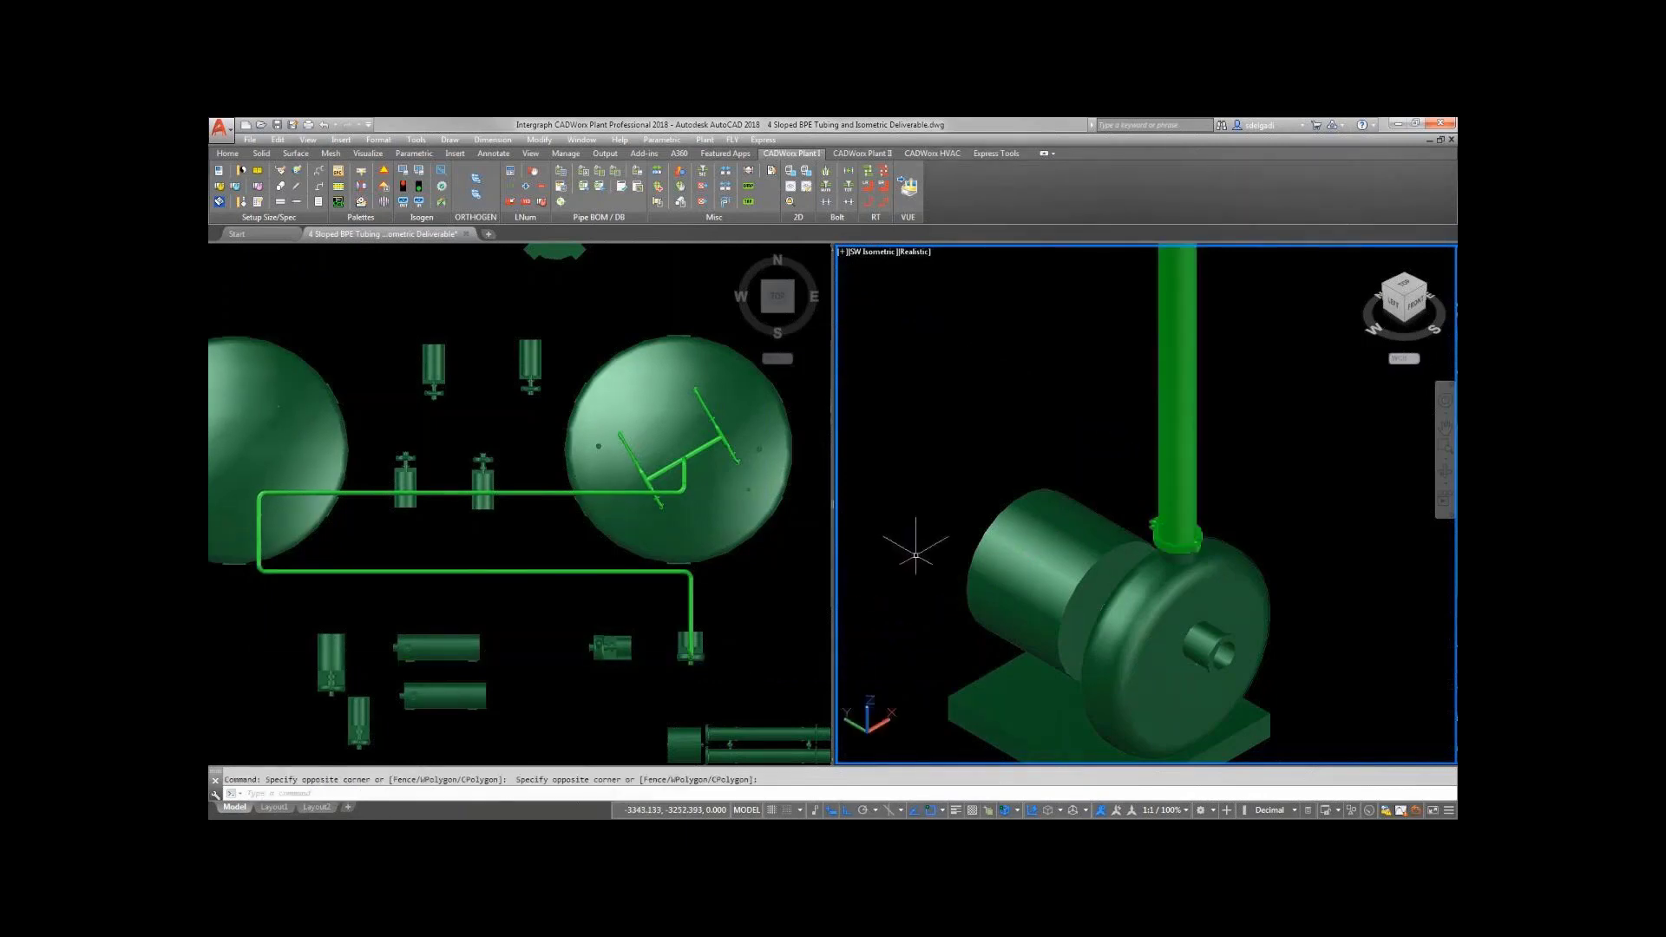
middle_click(915, 554)
middle_click(916, 553)
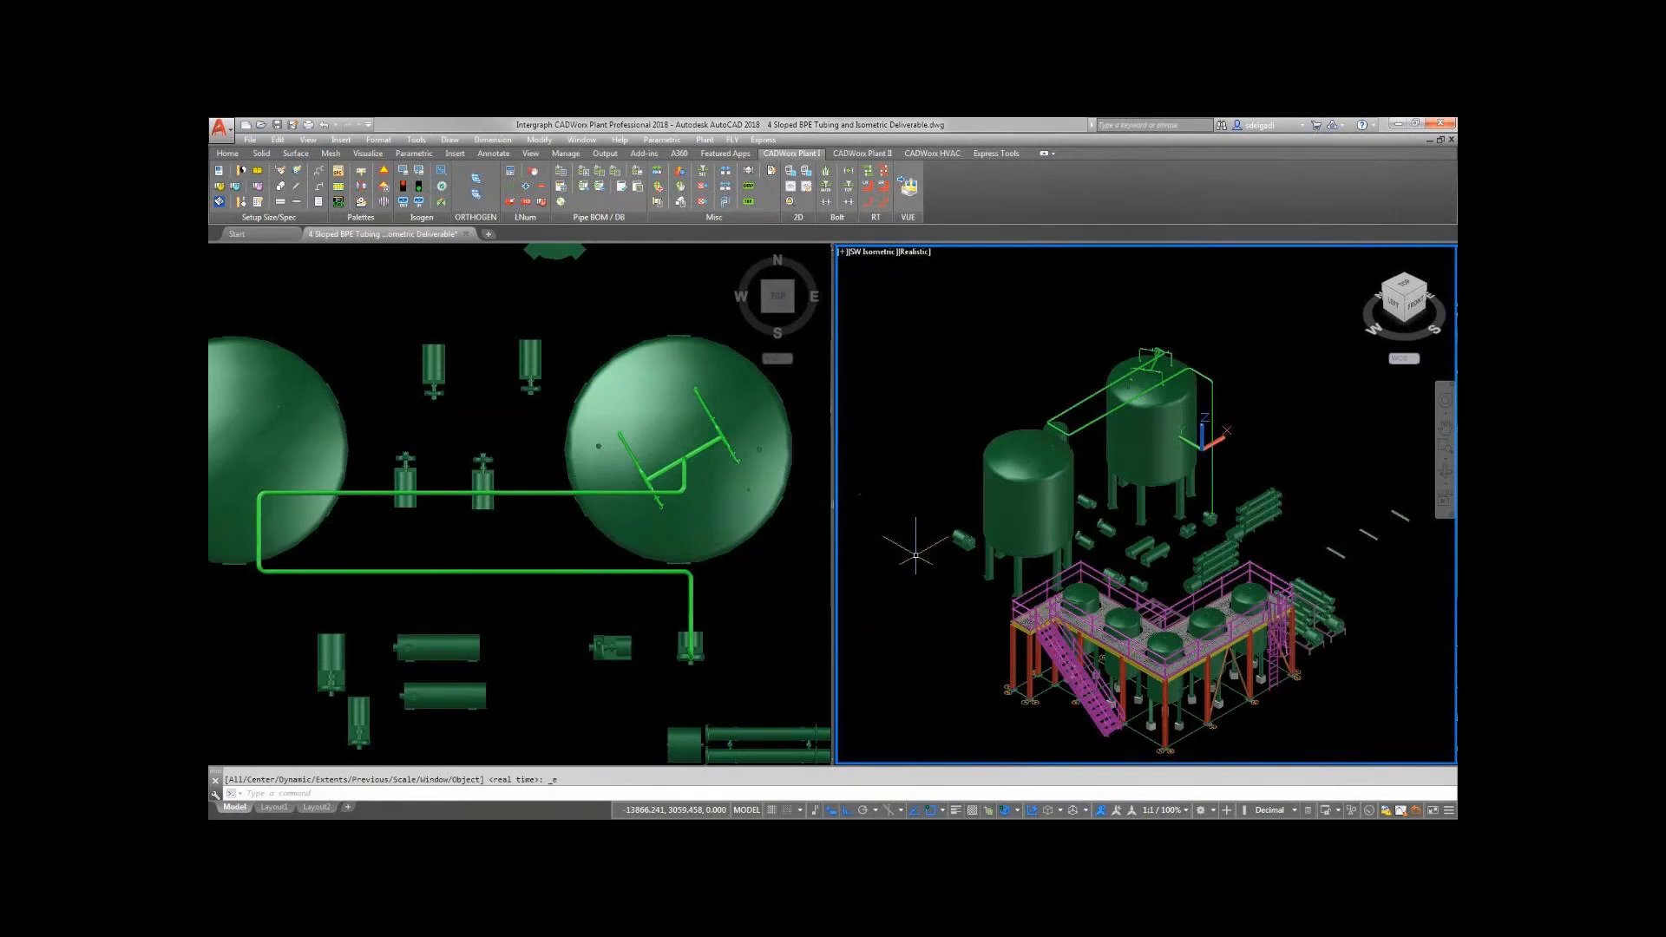
click(1110, 408)
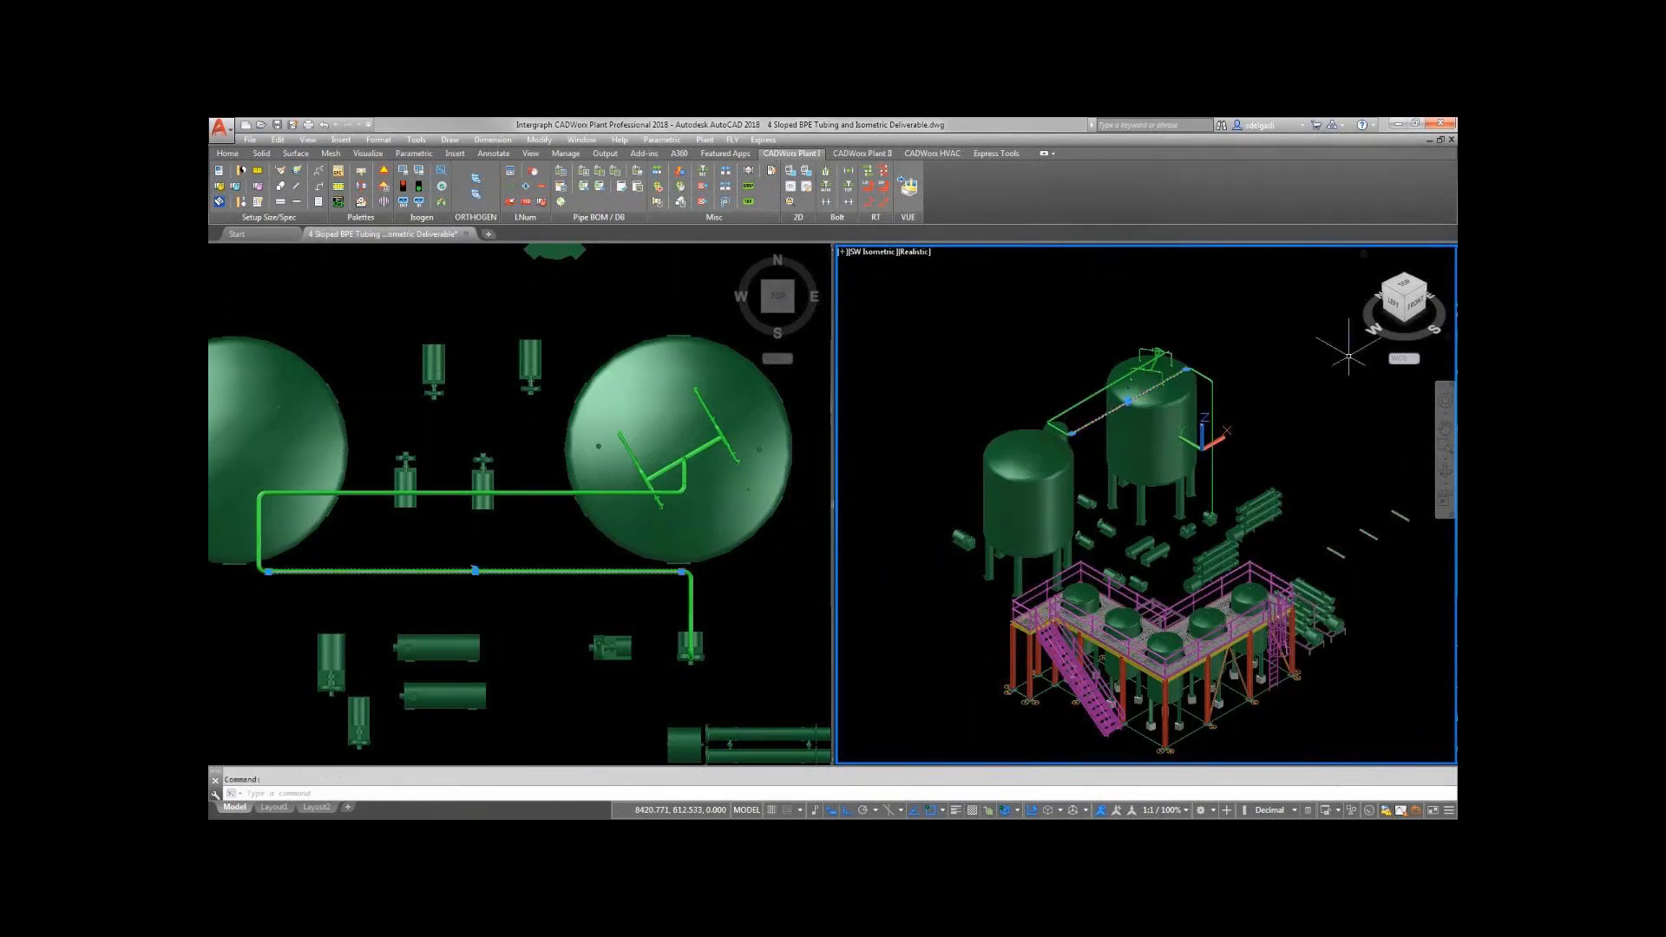
click(1412, 303)
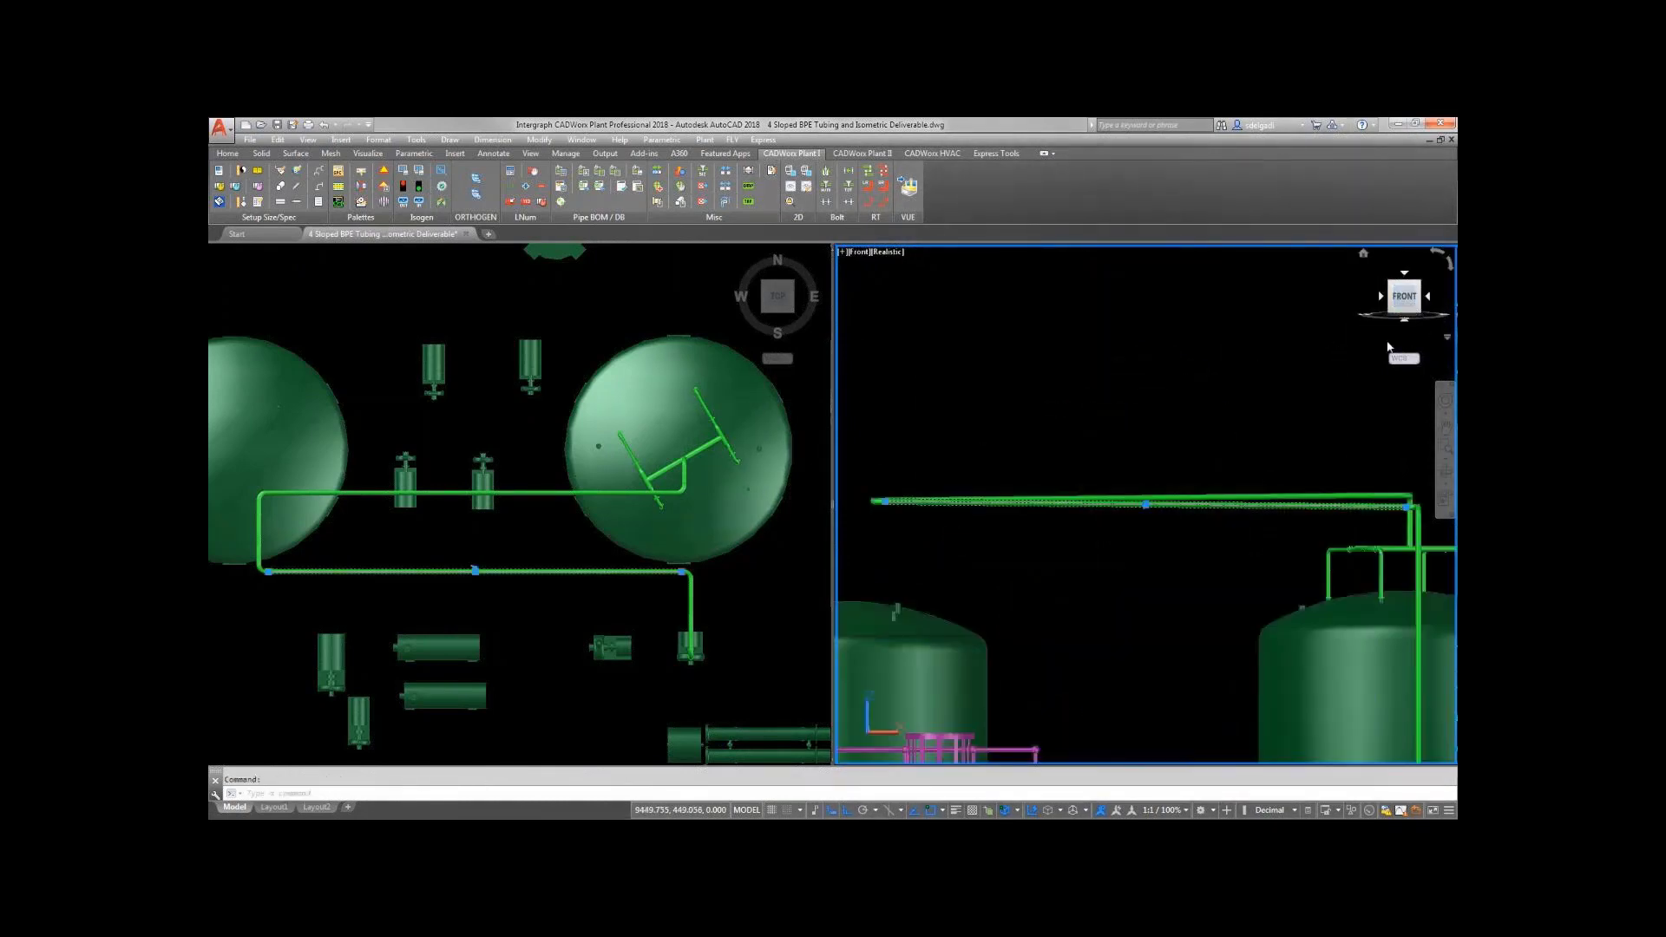
key(Escape)
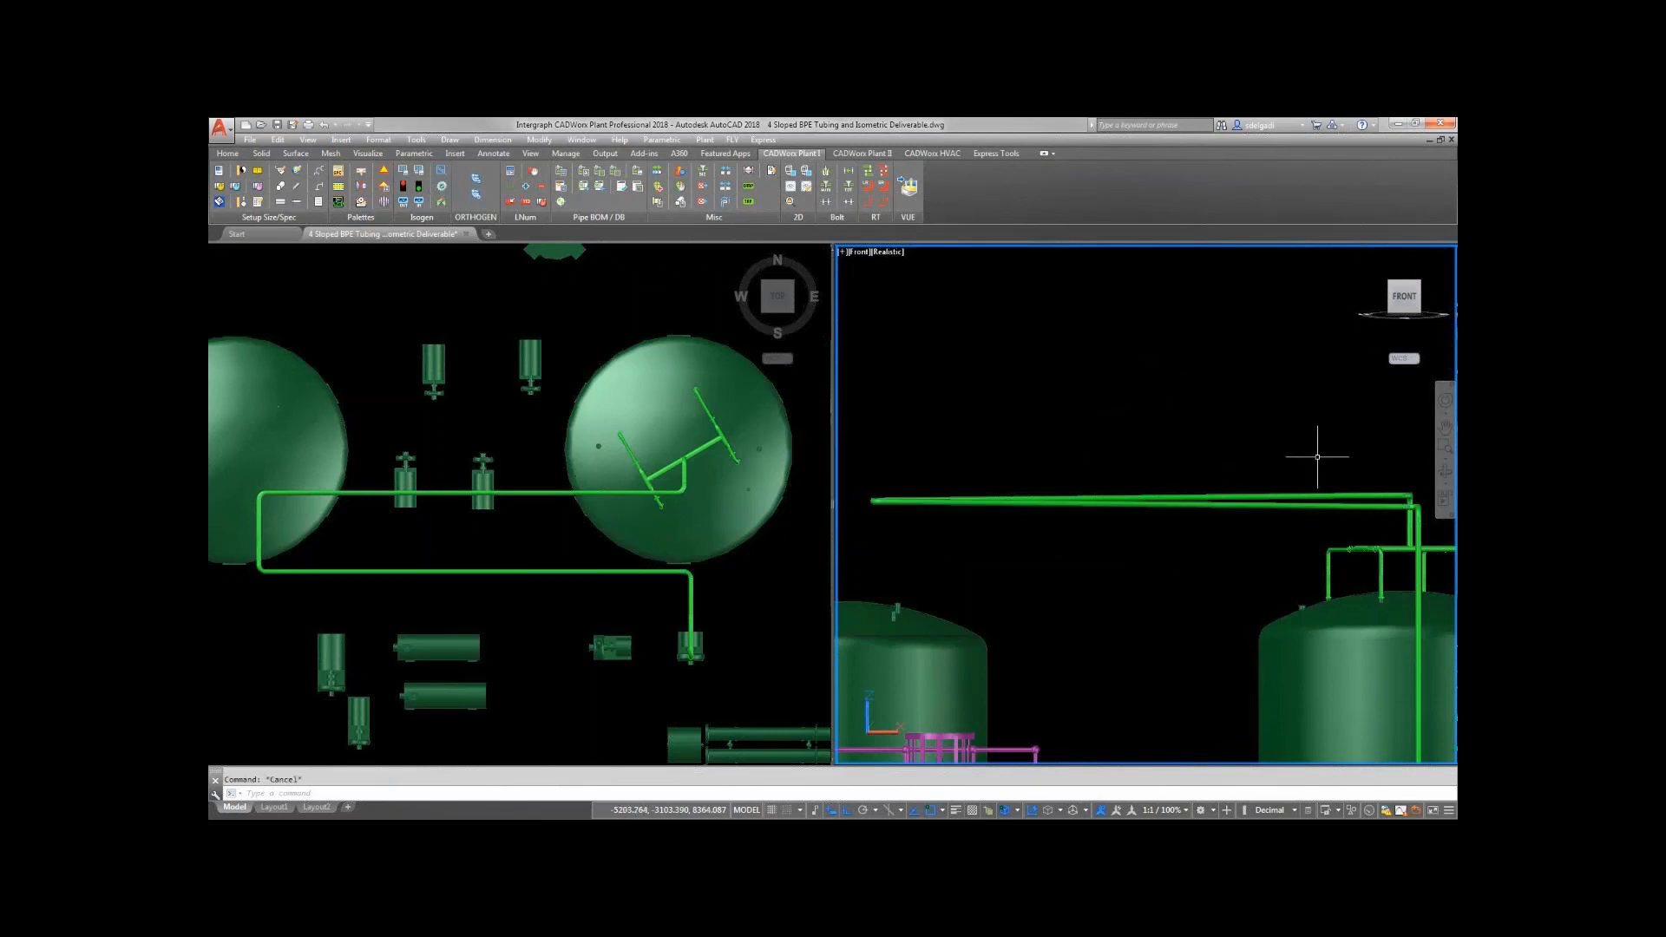
middle_drag(1417, 477, 1236, 361)
scroll(1063, 434, up, 8)
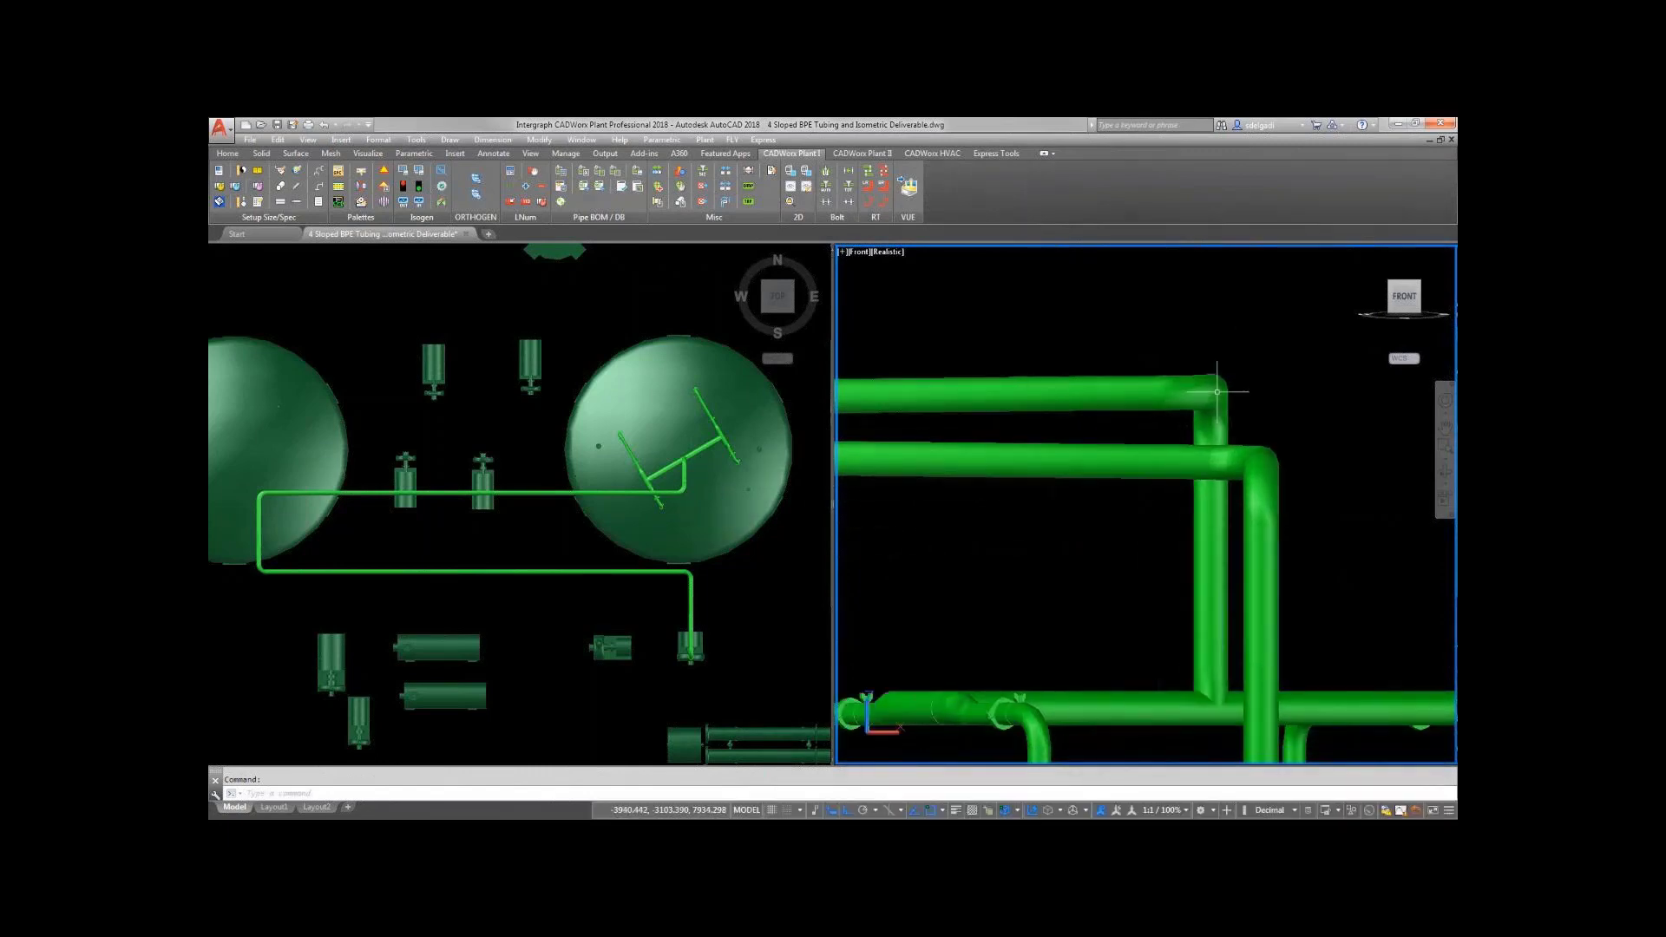
middle_drag(1123, 550, 1072, 431)
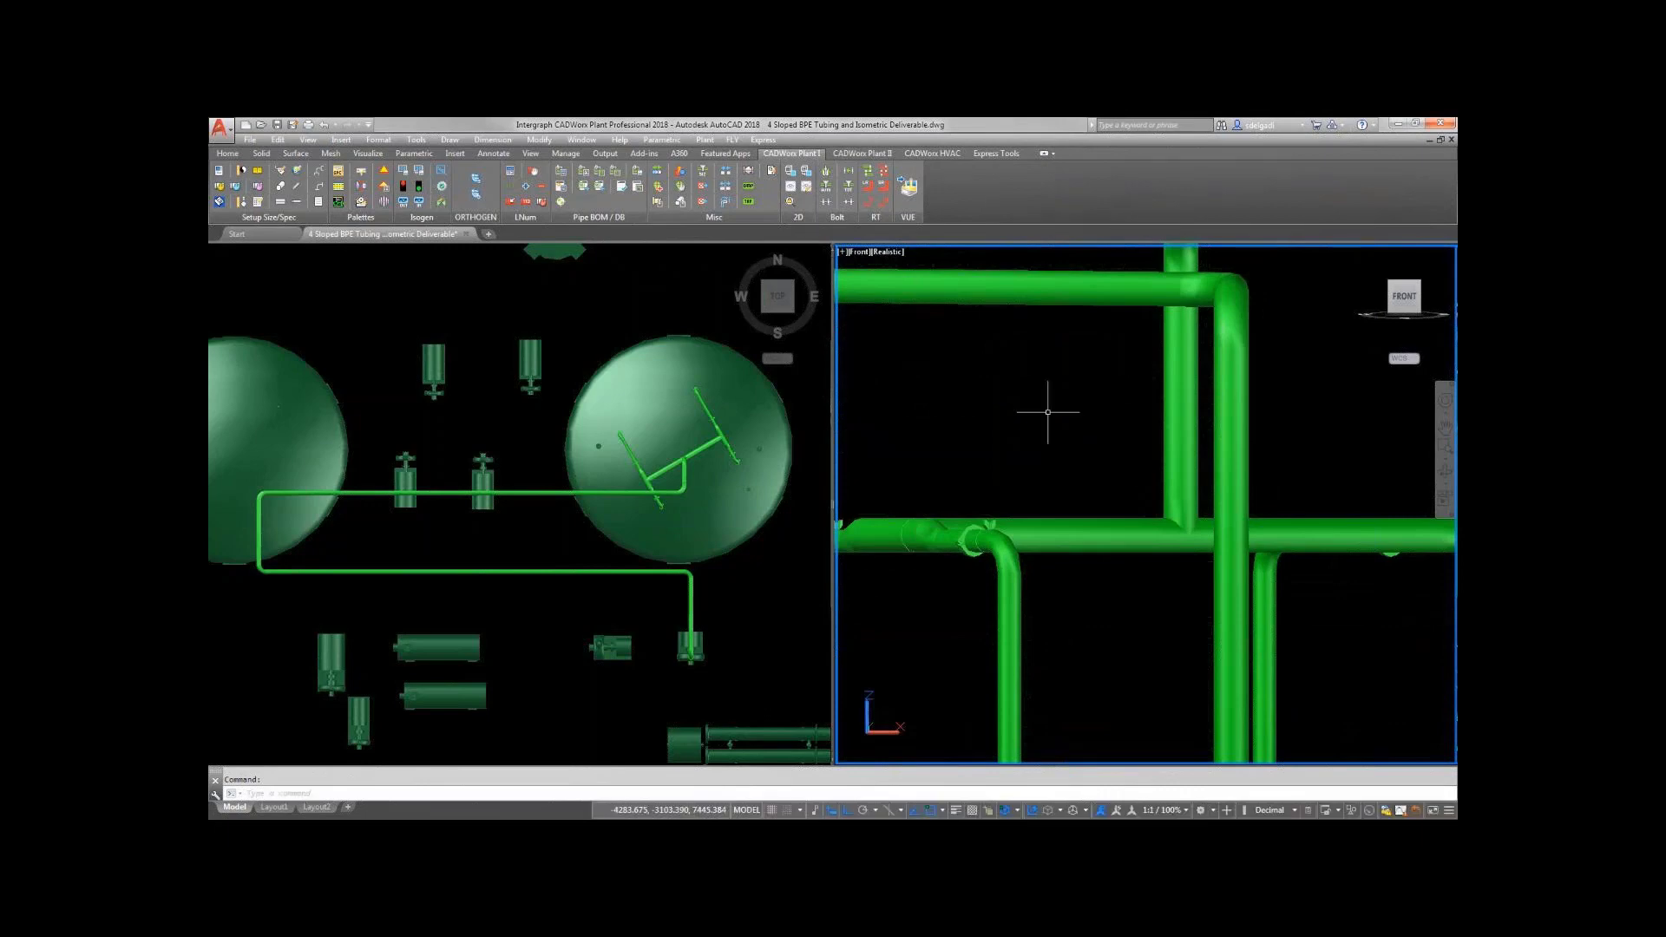
Switch the model viewport to the 2D Wireframe visual style and orbit to an isometric view of the tank-top piping.
click(887, 252)
click(935, 287)
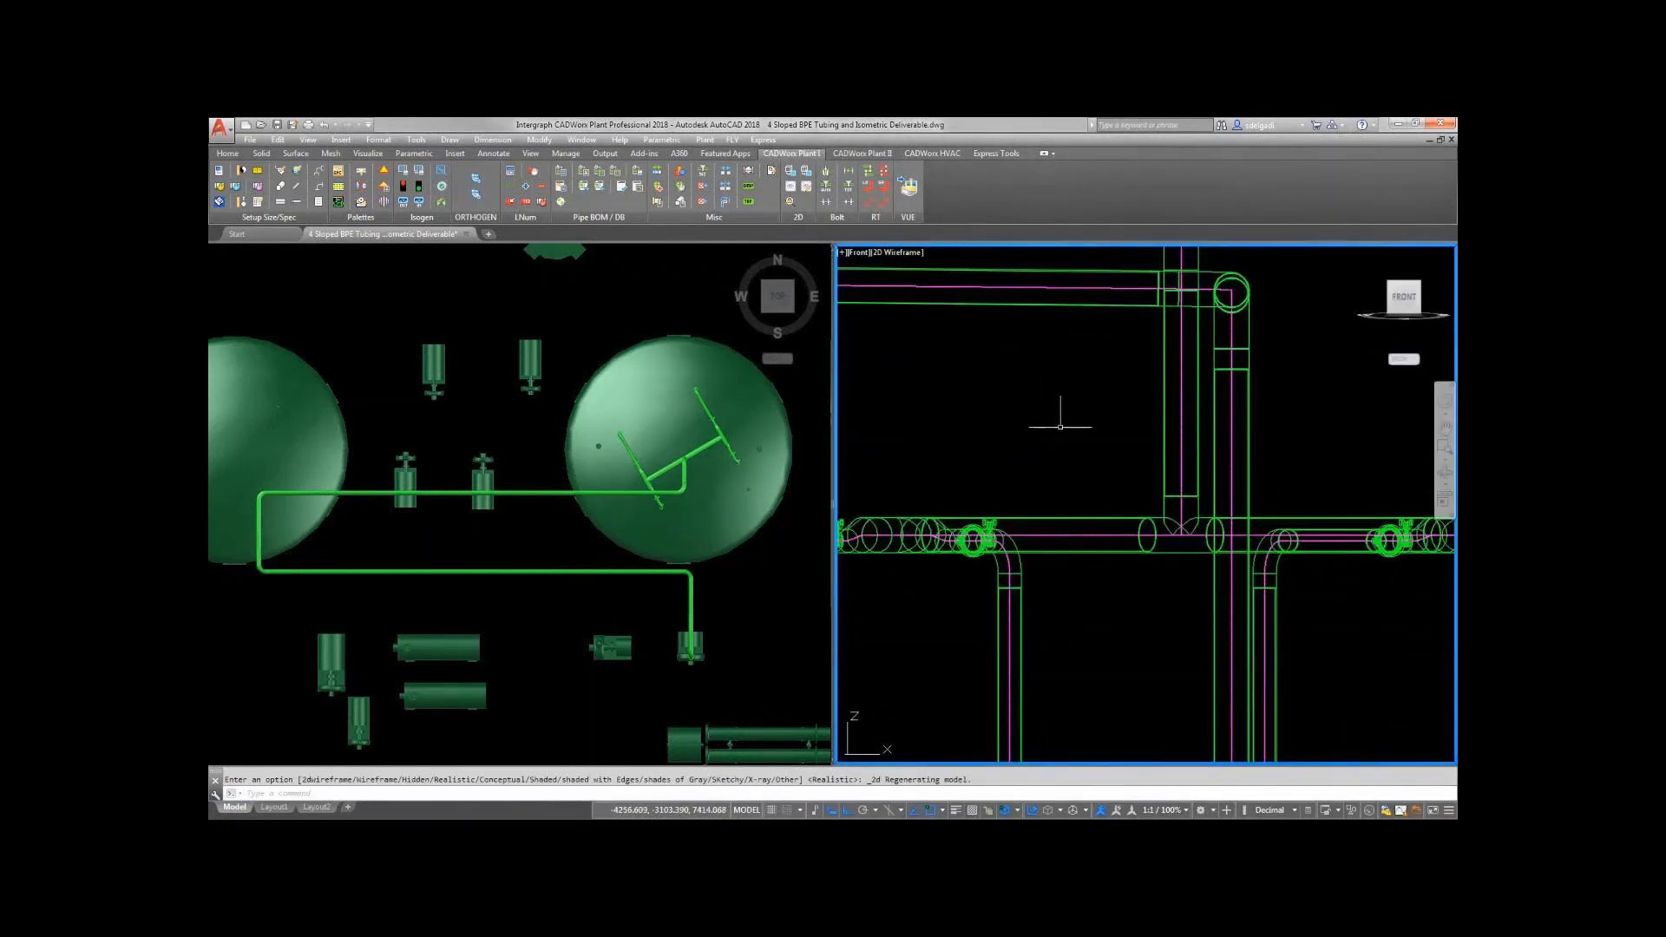
shift+middle_drag(1059, 451, 1139, 484)
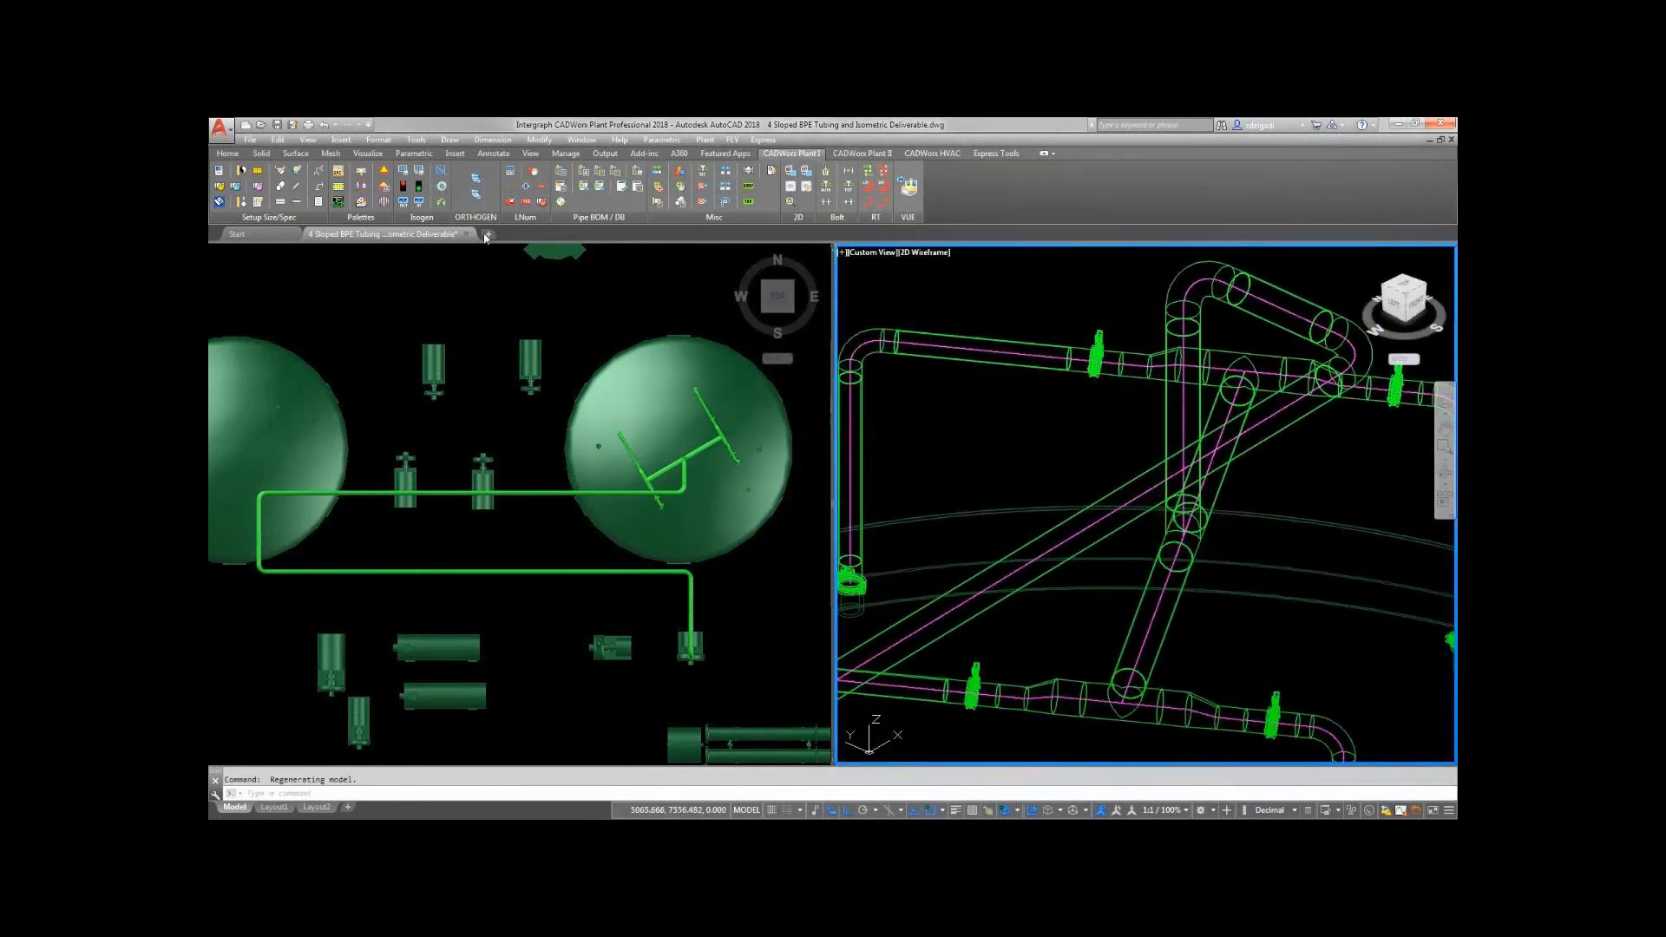
Place an Isogen stop sign near the lower end of the vertical riser above the header tee.
click(404, 187)
click(1183, 503)
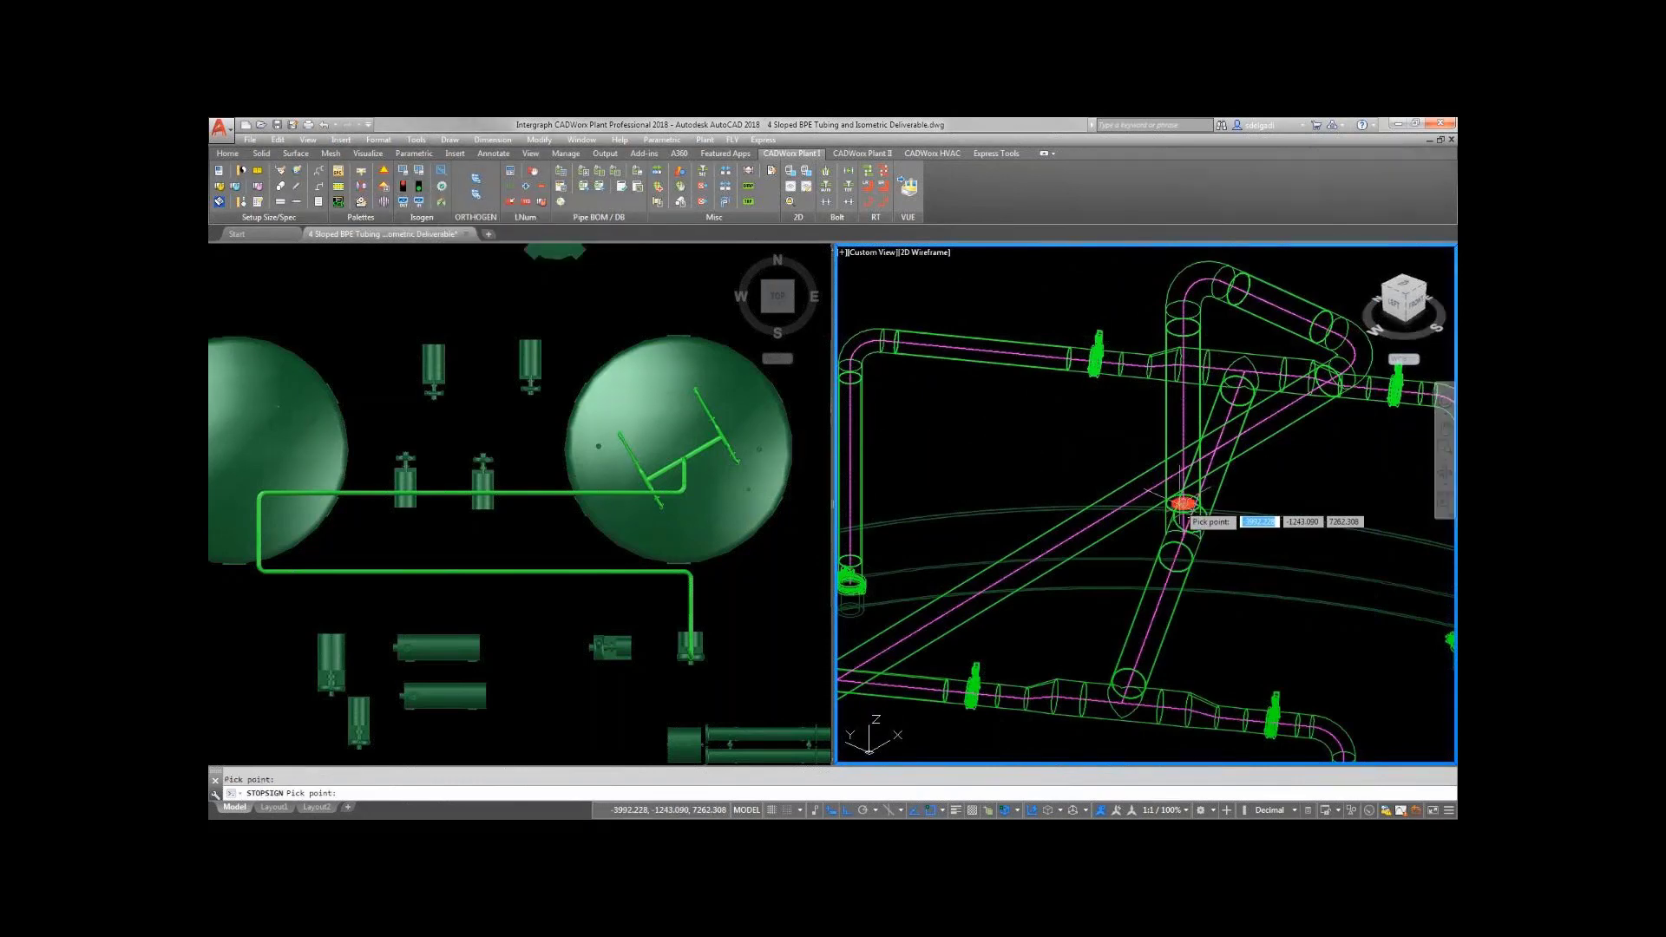
key(Return)
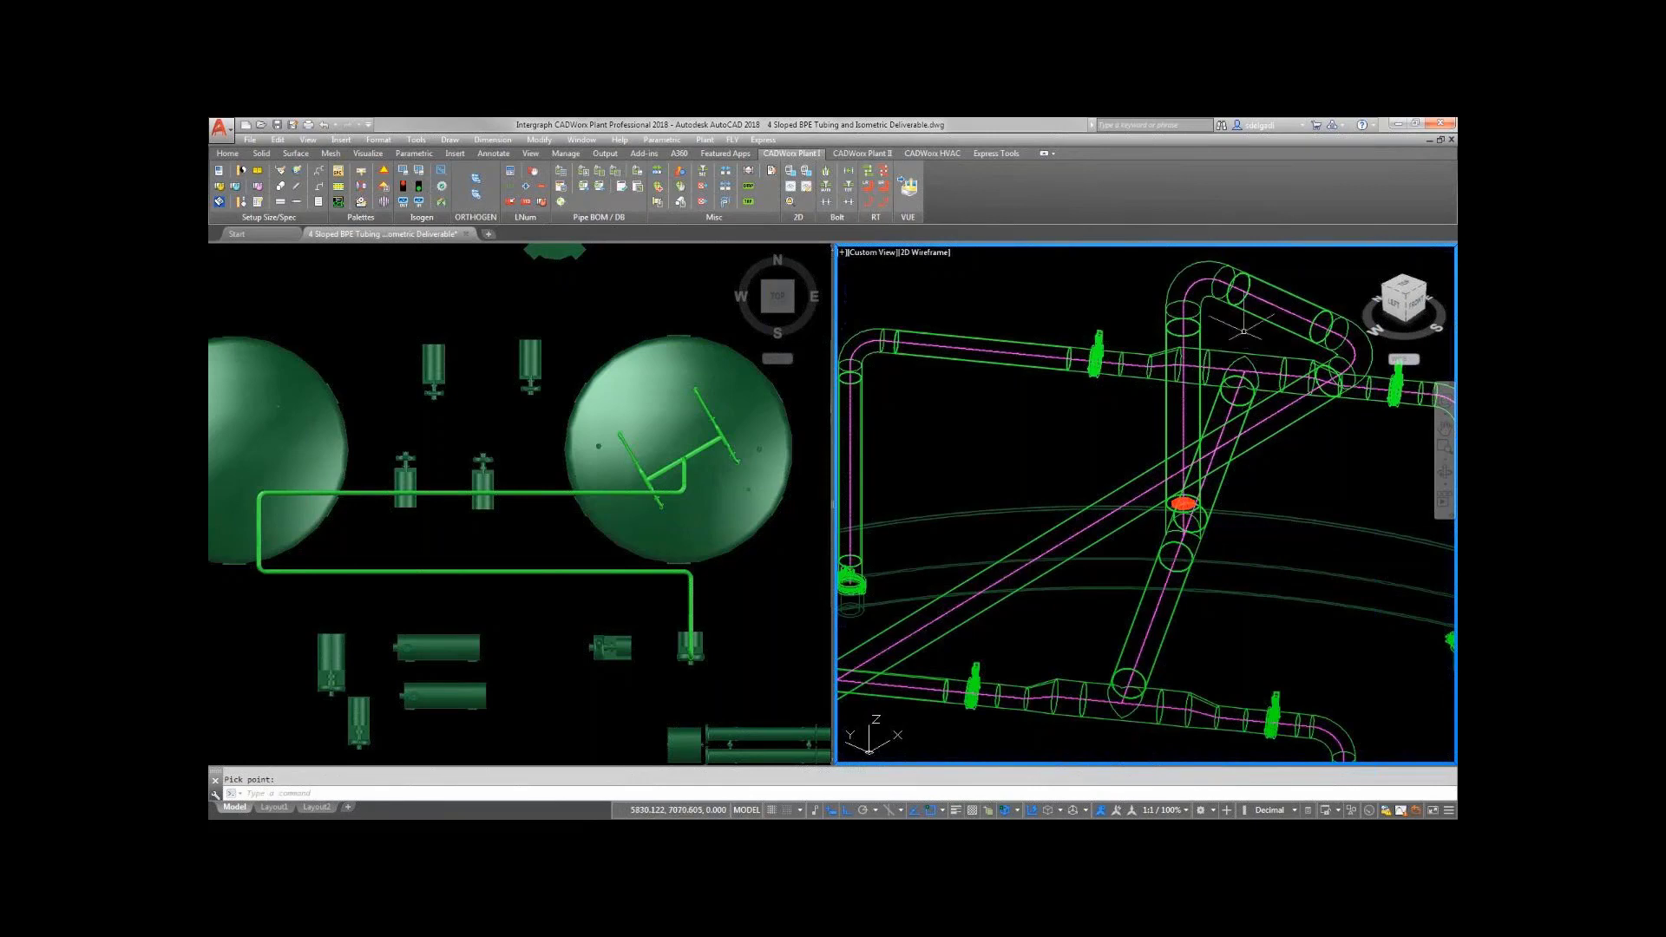
Run the Isogen export with the CADWorx project's Final-Fab style on the window-selected tank-top piping and the routed line to the pump.
middle_drag(1242, 332, 1191, 490)
scroll(1187, 486, up, 5)
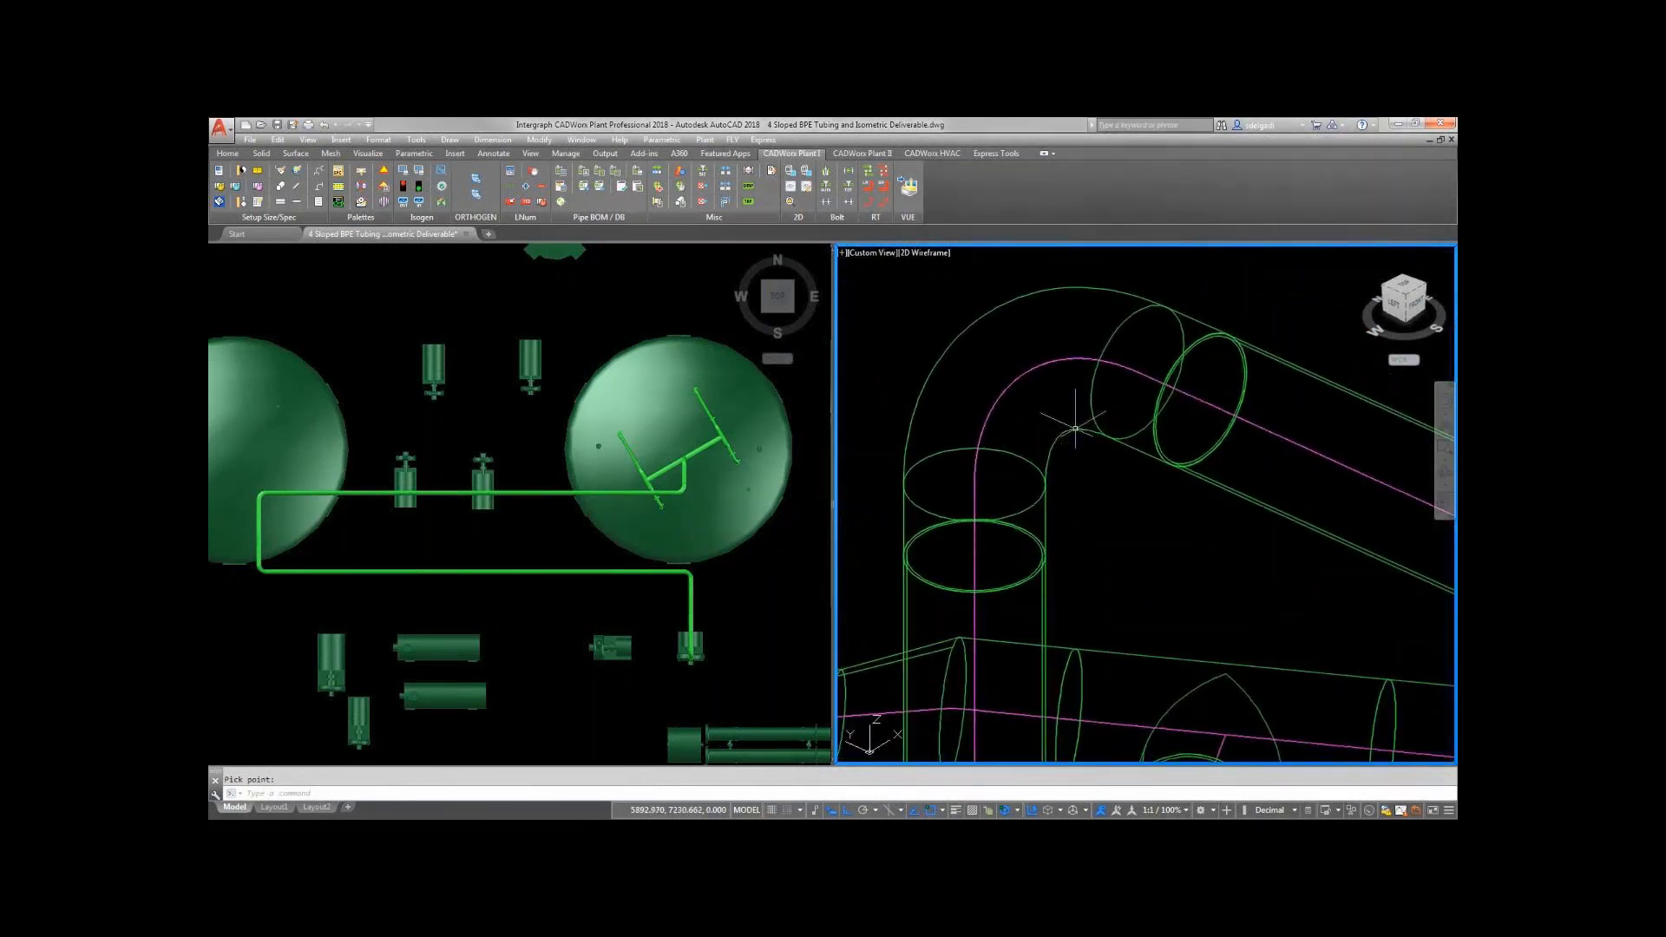
mouse_move(1073, 427)
key(Escape)
middle_click(1074, 427)
middle_click(1073, 427)
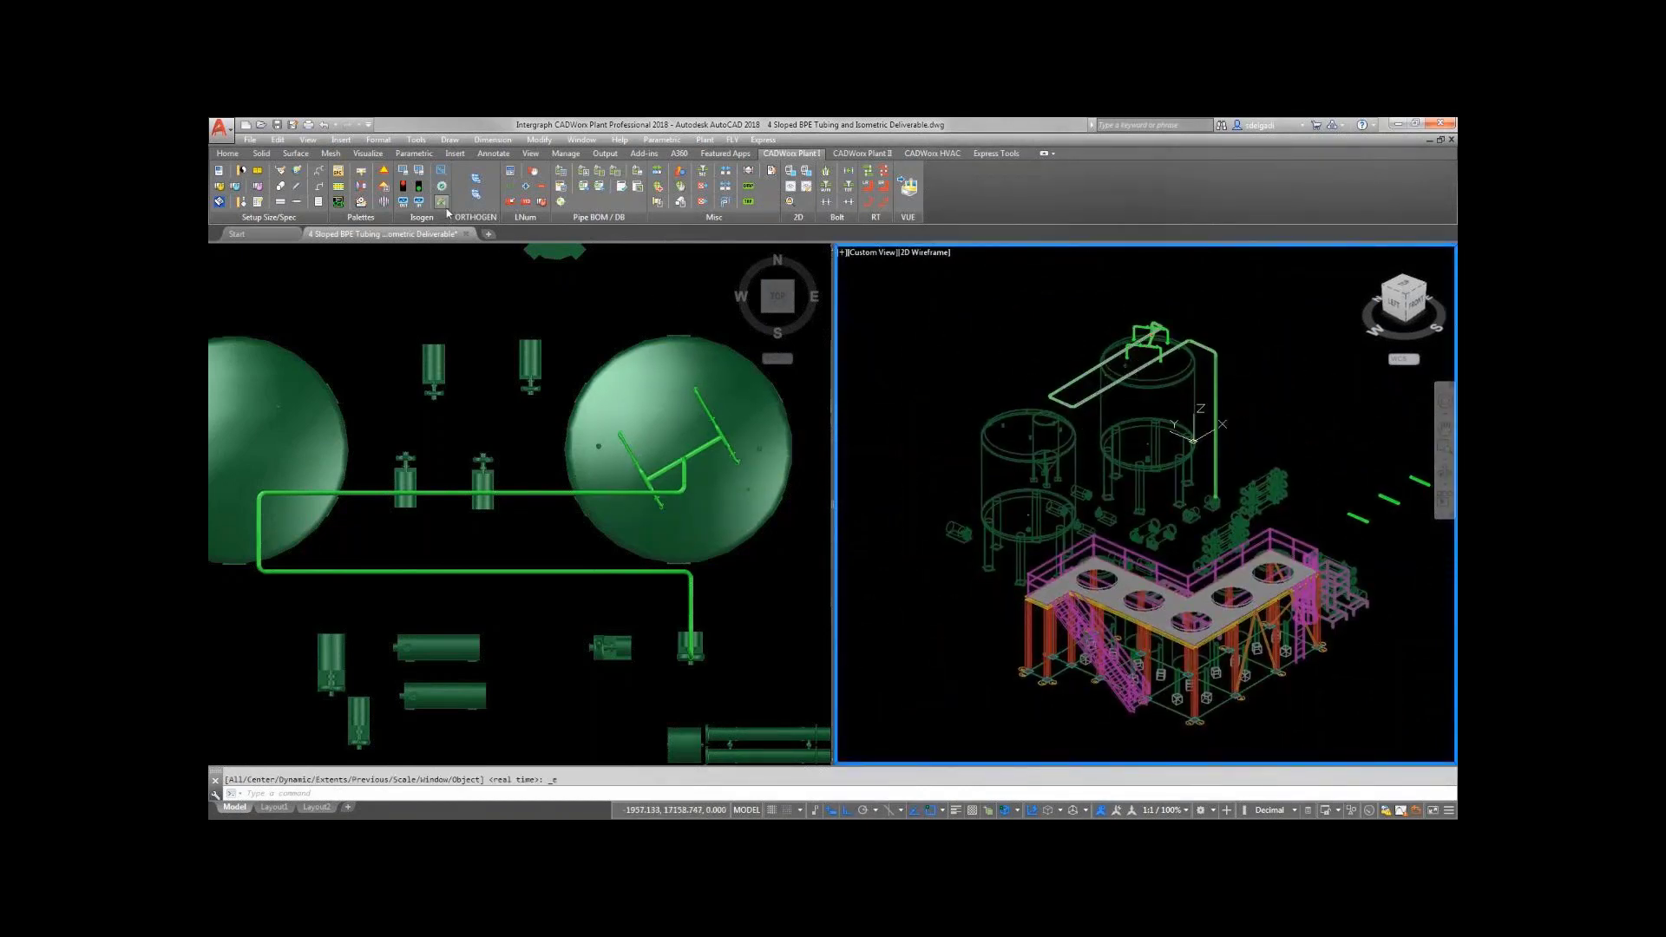
click(404, 170)
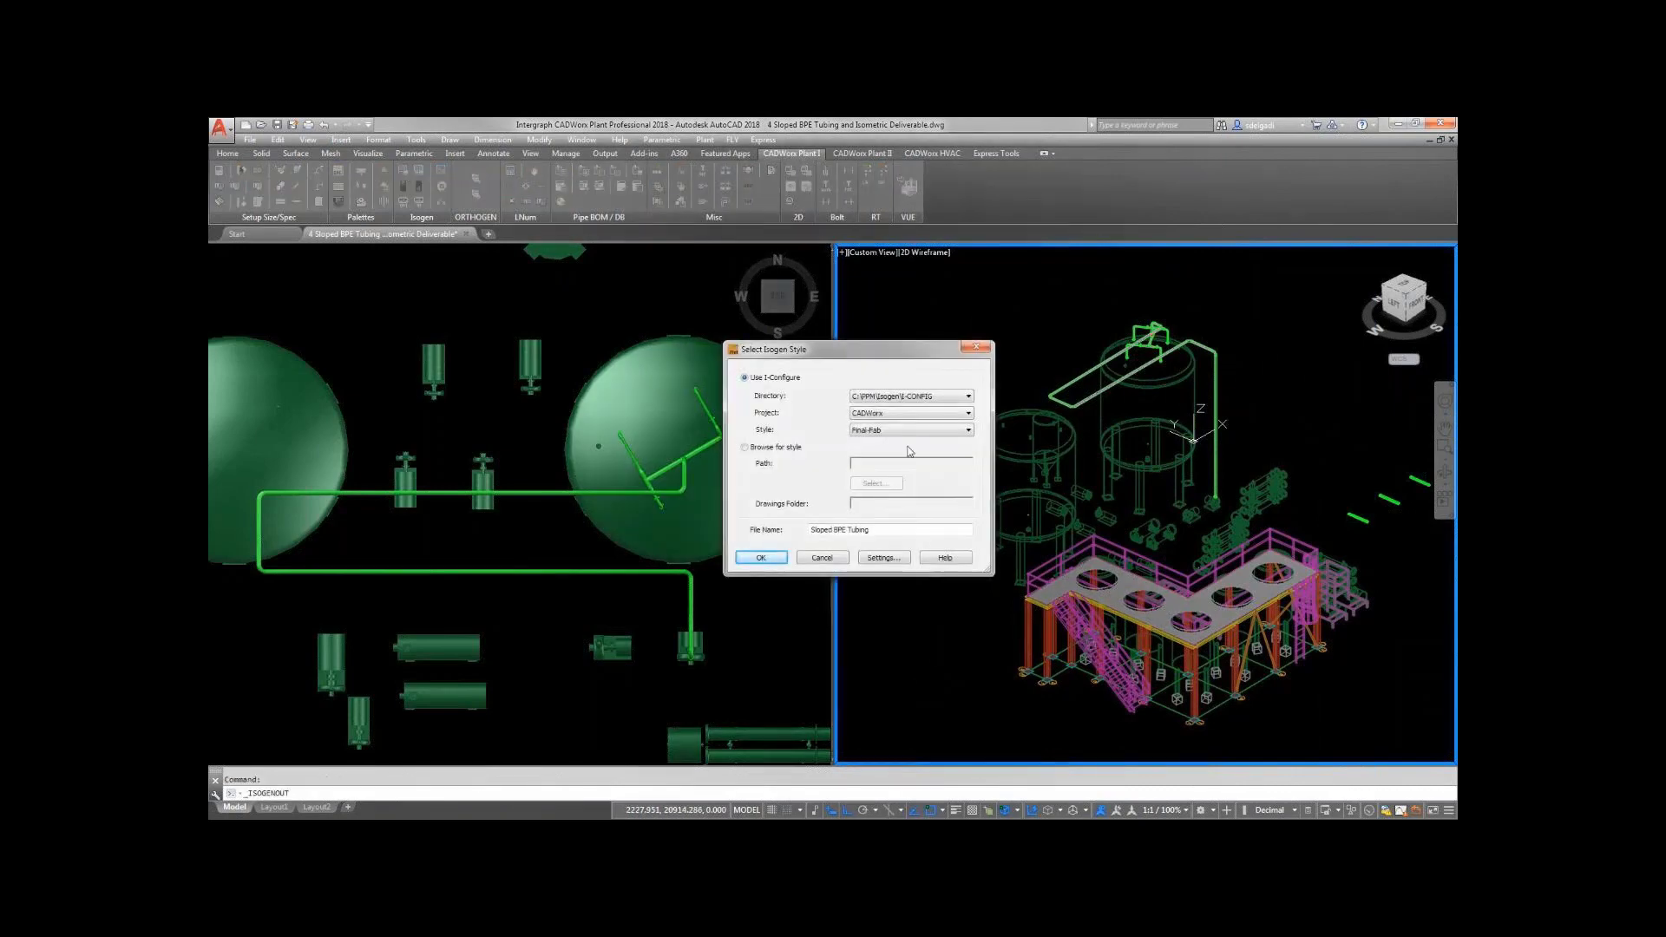
click(761, 558)
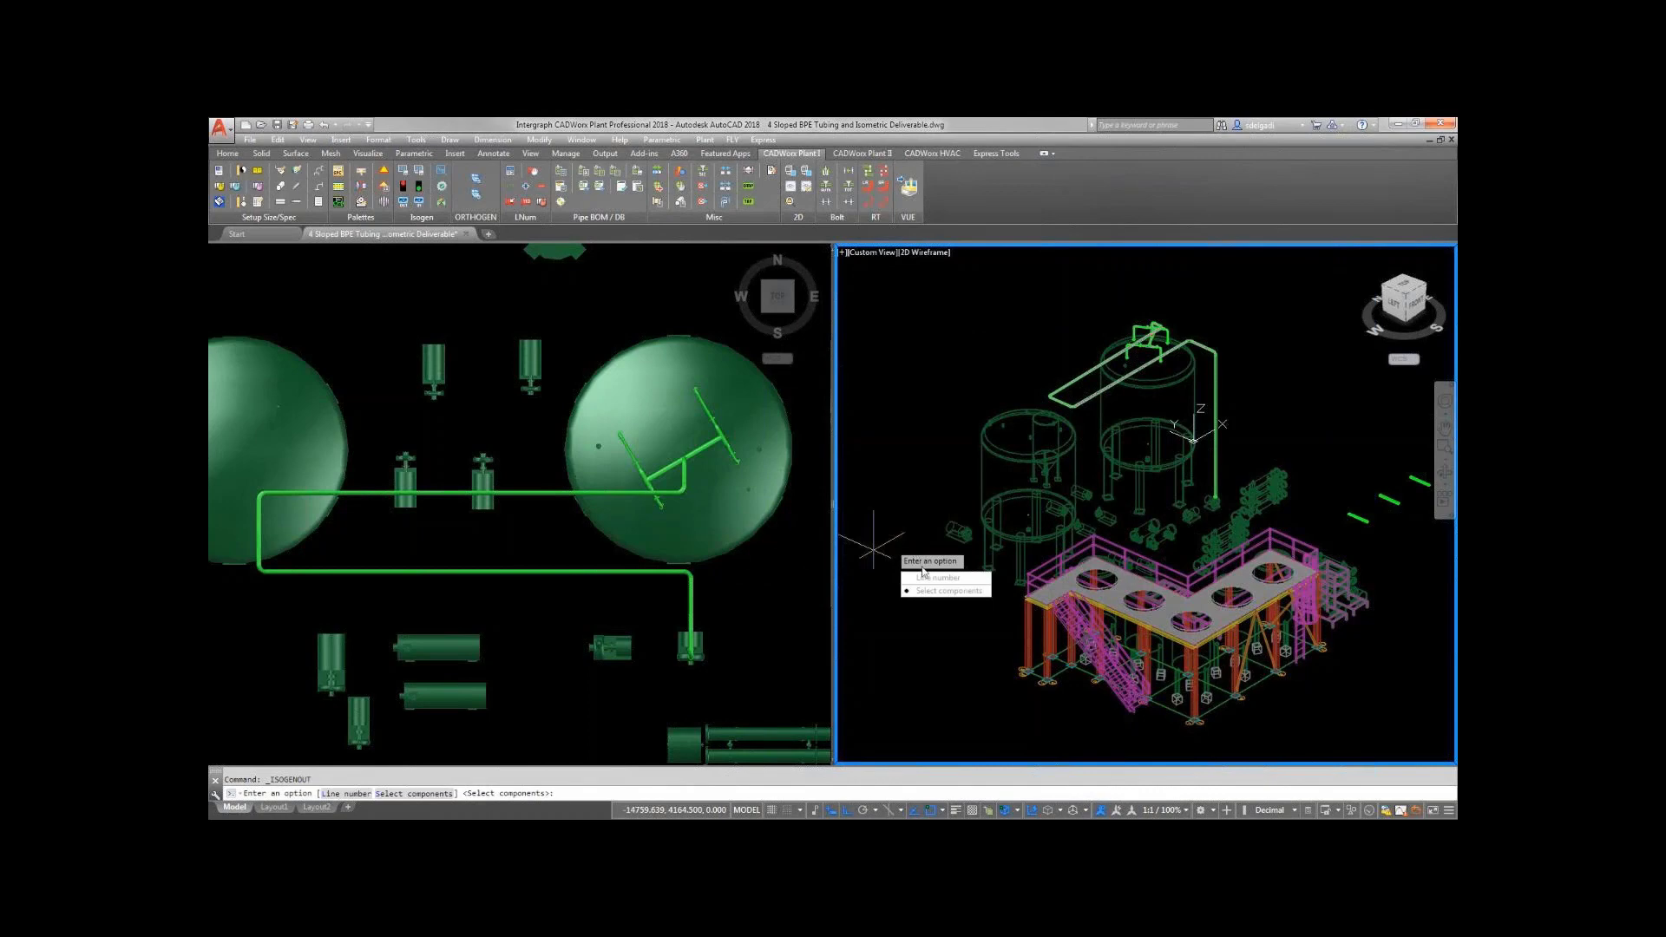
click(934, 591)
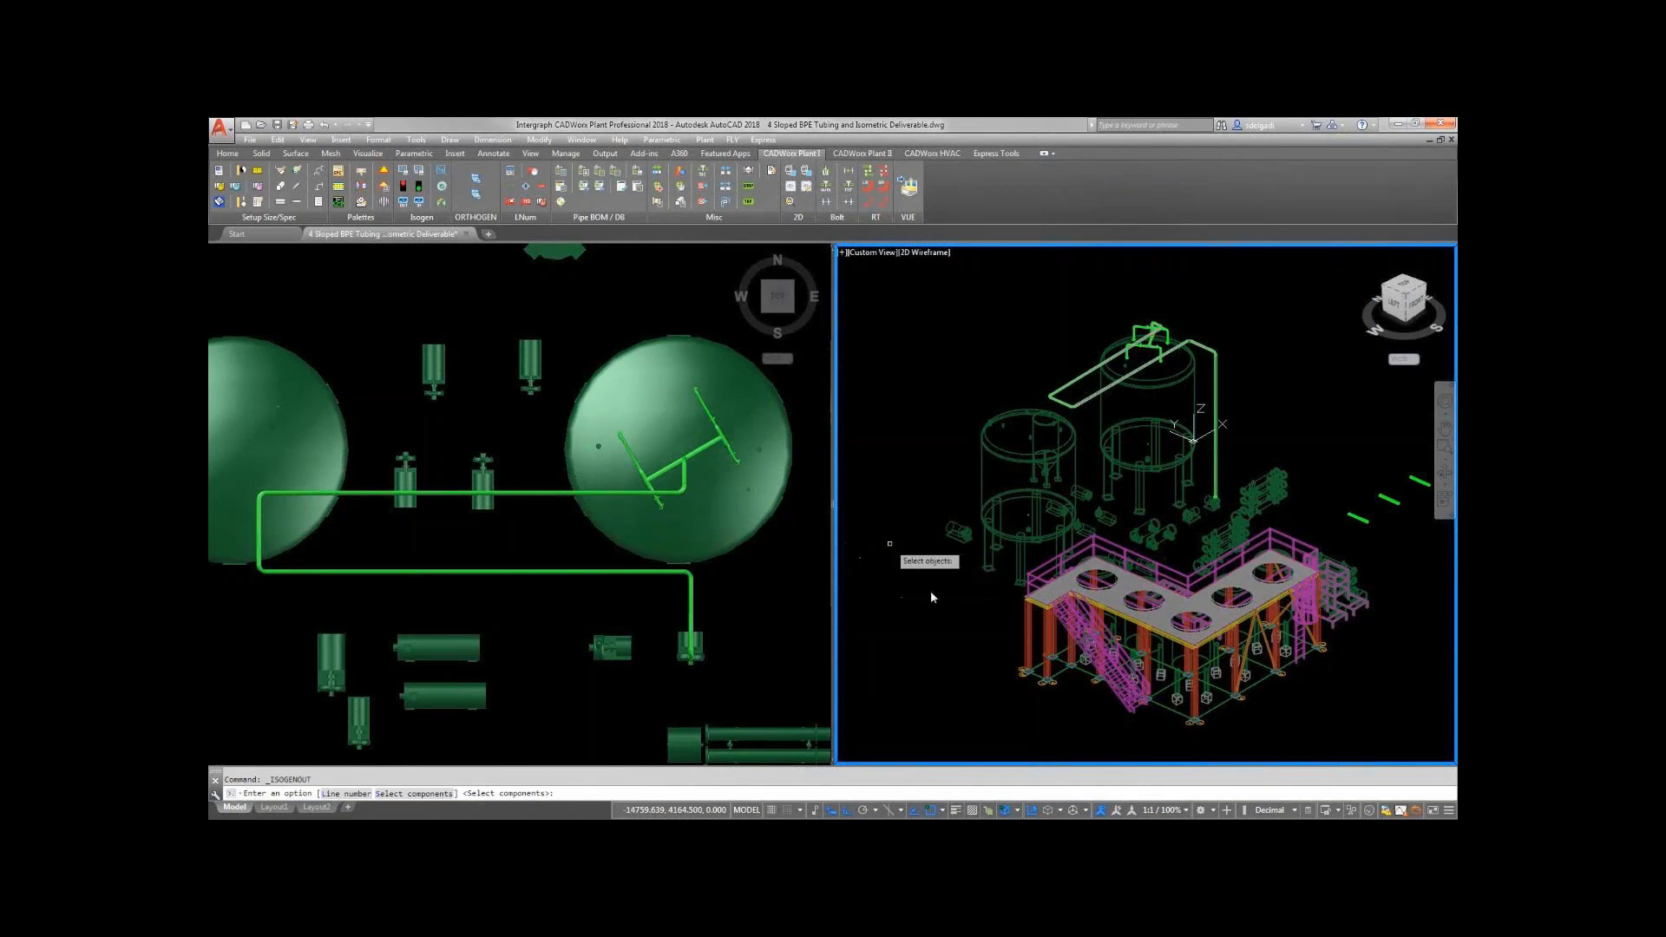
click(1013, 280)
click(1315, 557)
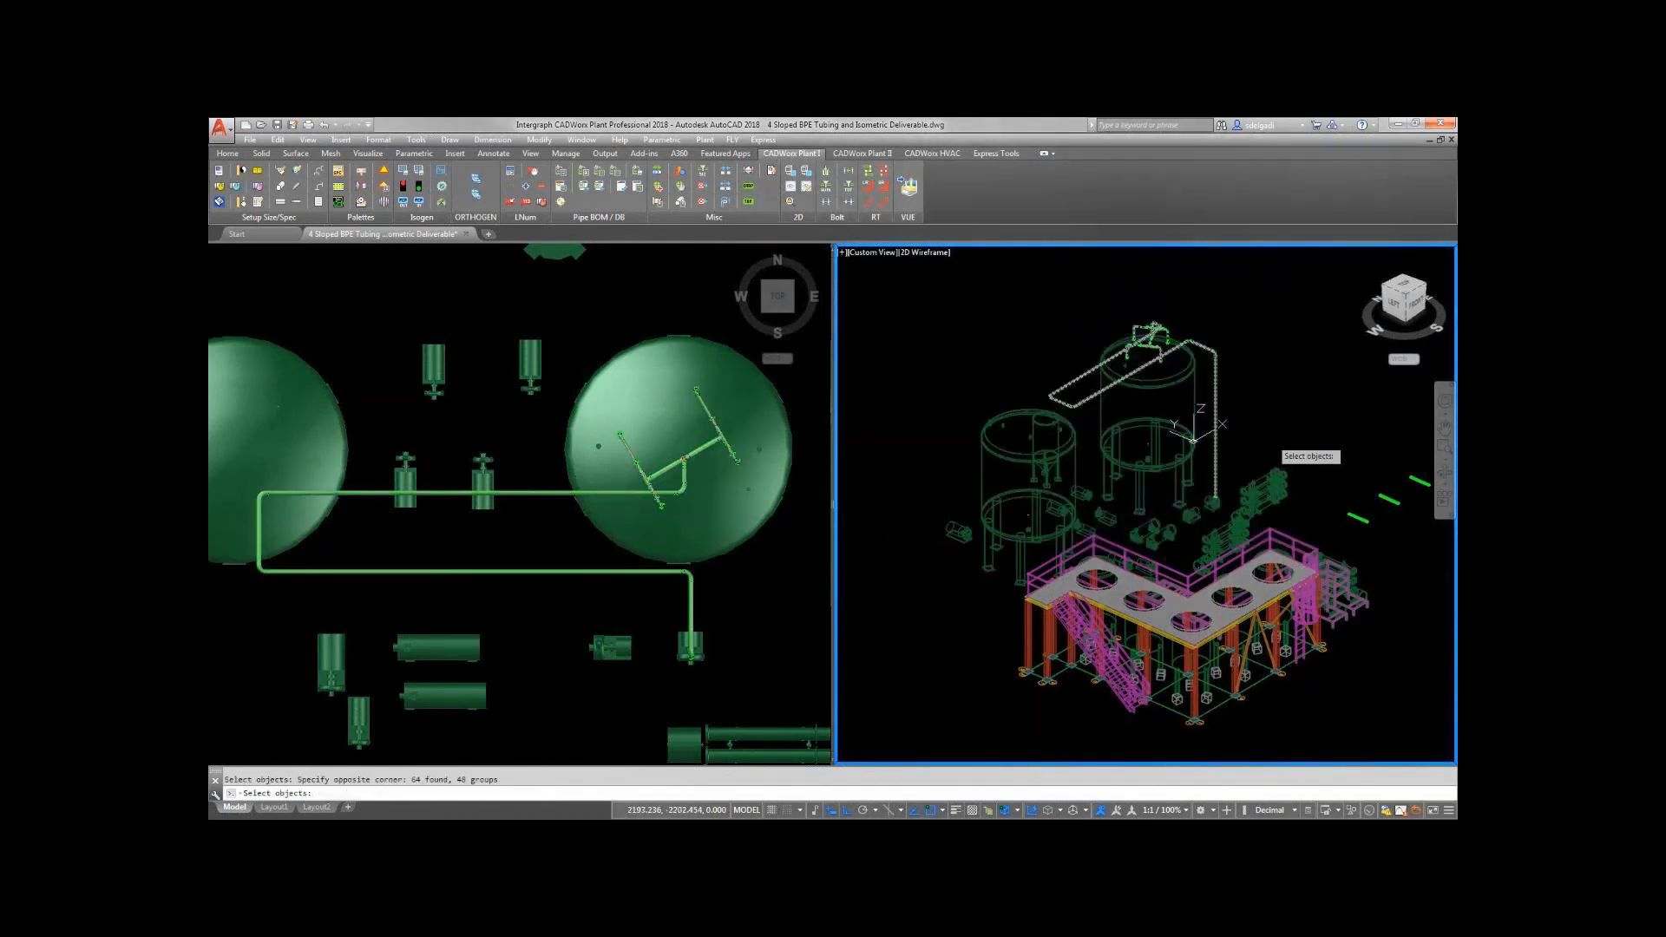
key(Return)
Open the generated plot files and examine the isometric's fall symbols, elevations, pump connection and title block.
click(649, 563)
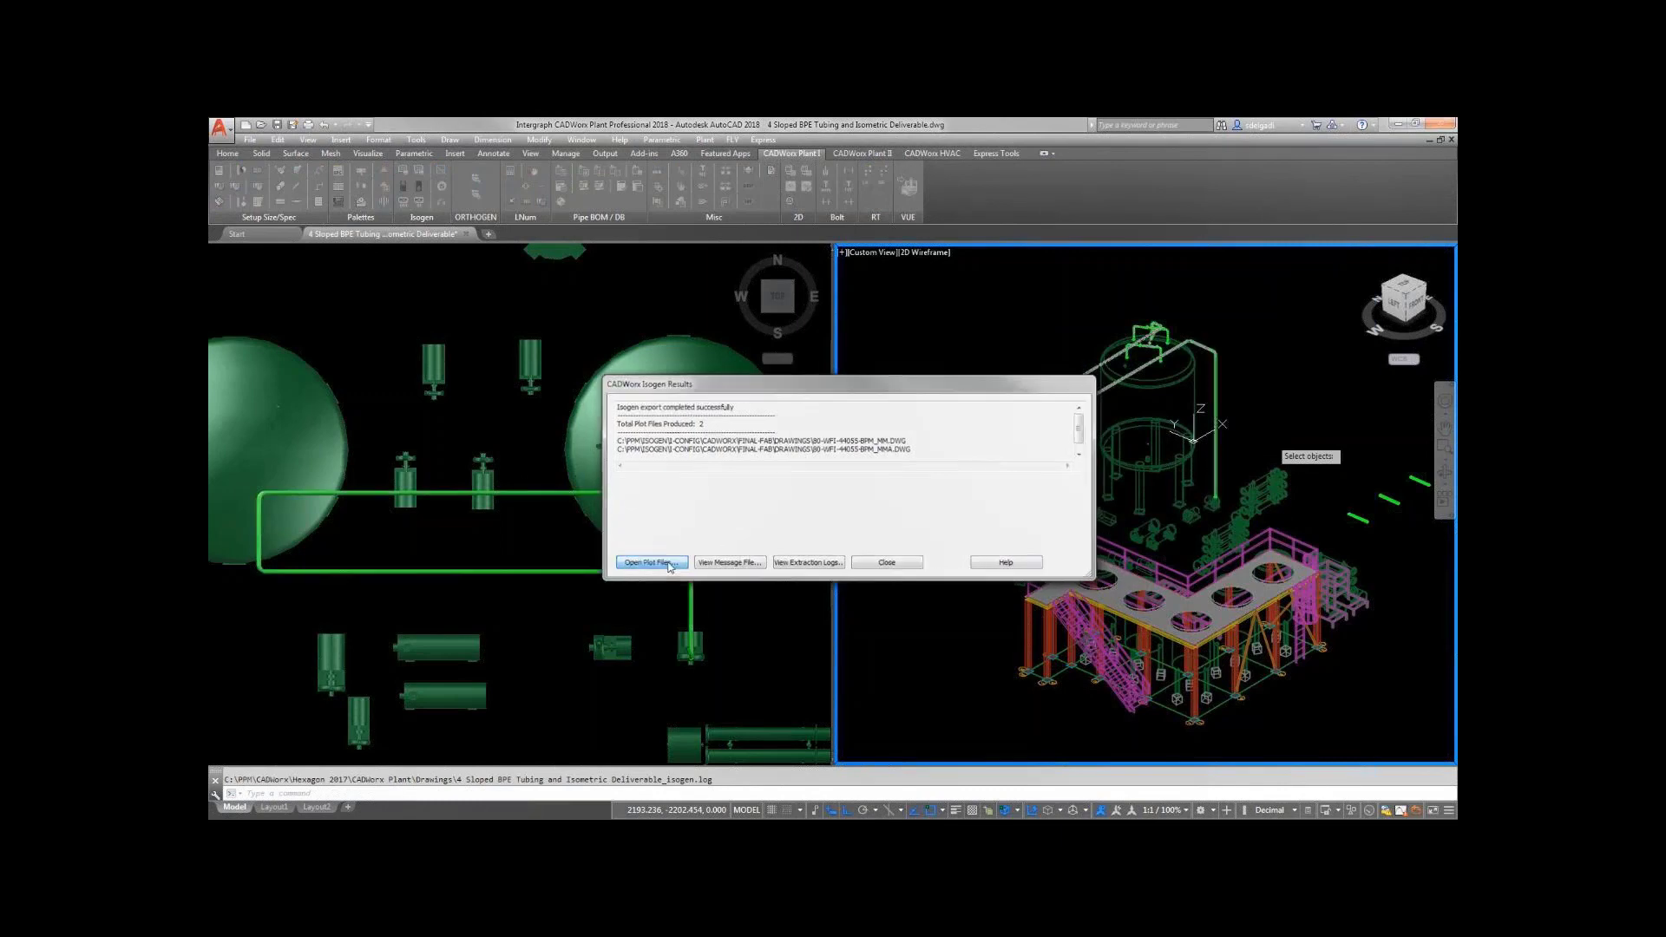
scroll(652, 407, up, 3)
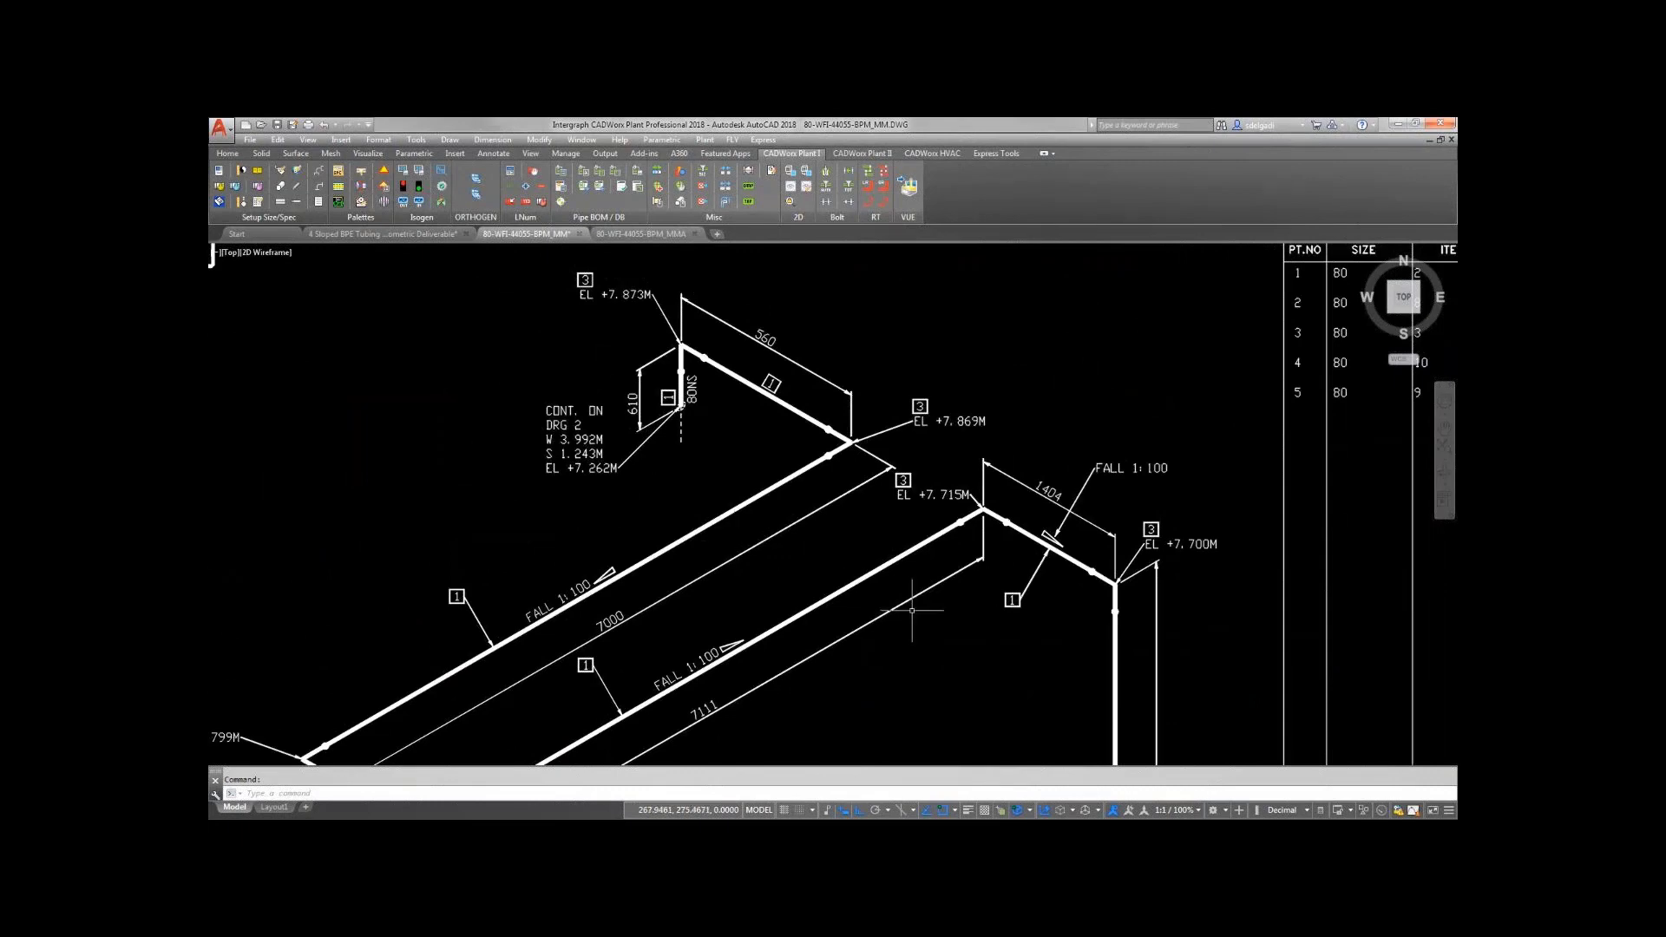
middle_drag(1091, 733, 877, 217)
middle_drag(895, 382, 854, 170)
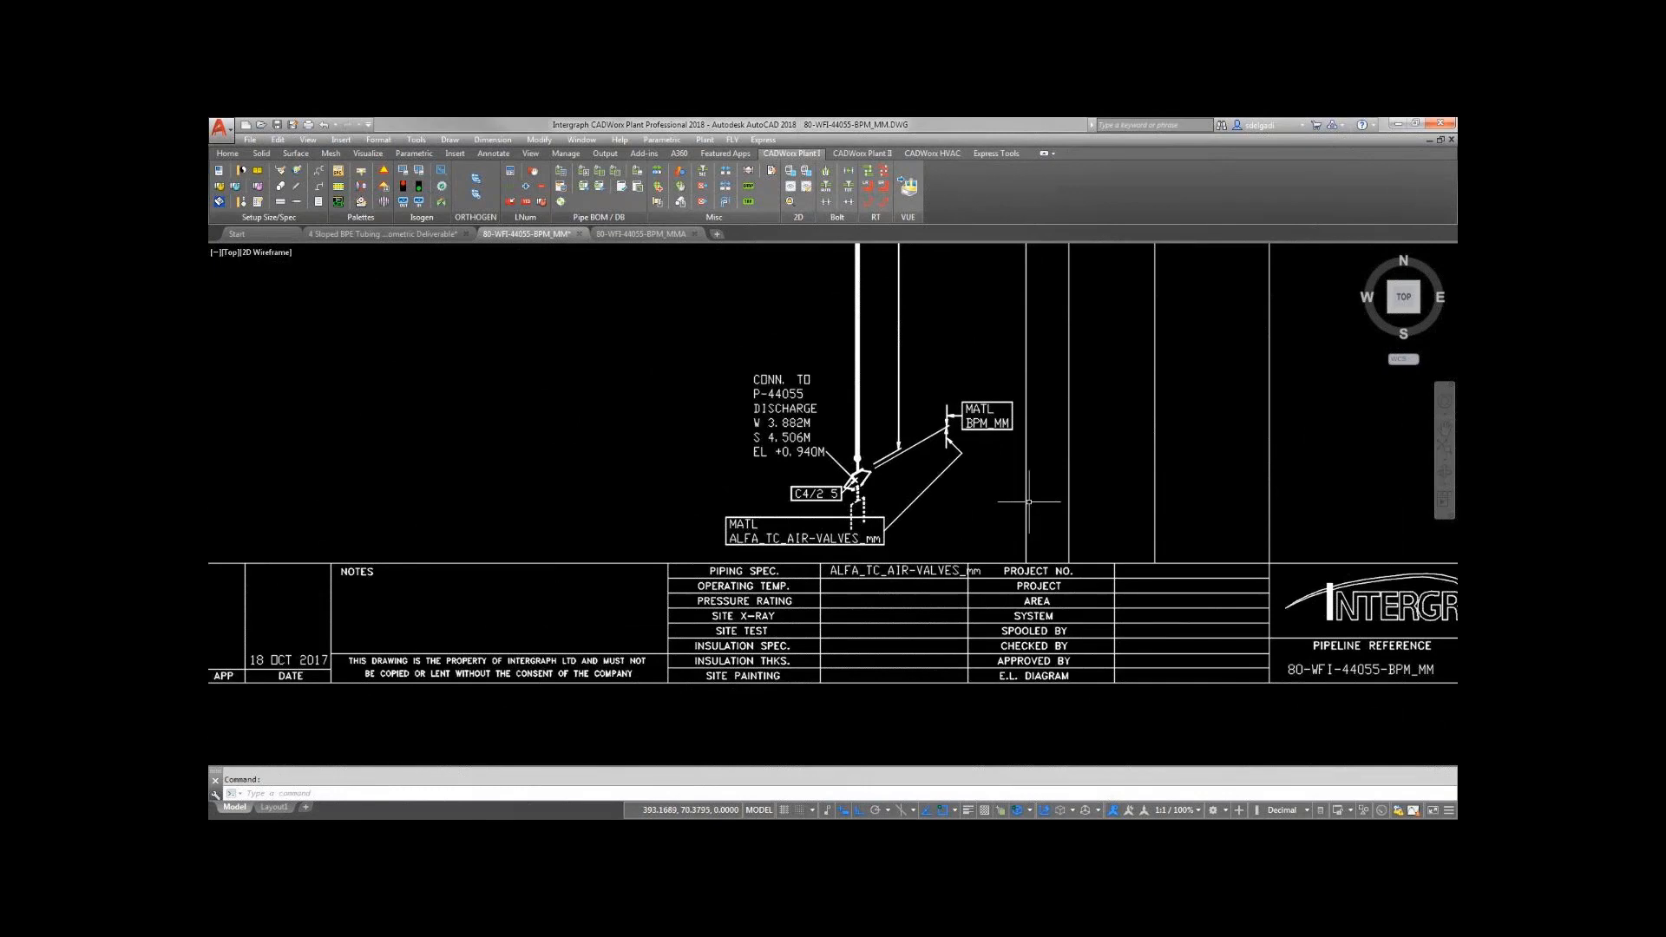
mouse_move(1180, 295)
middle_down()
mouse_move(950, 585)
mouse_move(716, 788)
middle_up()
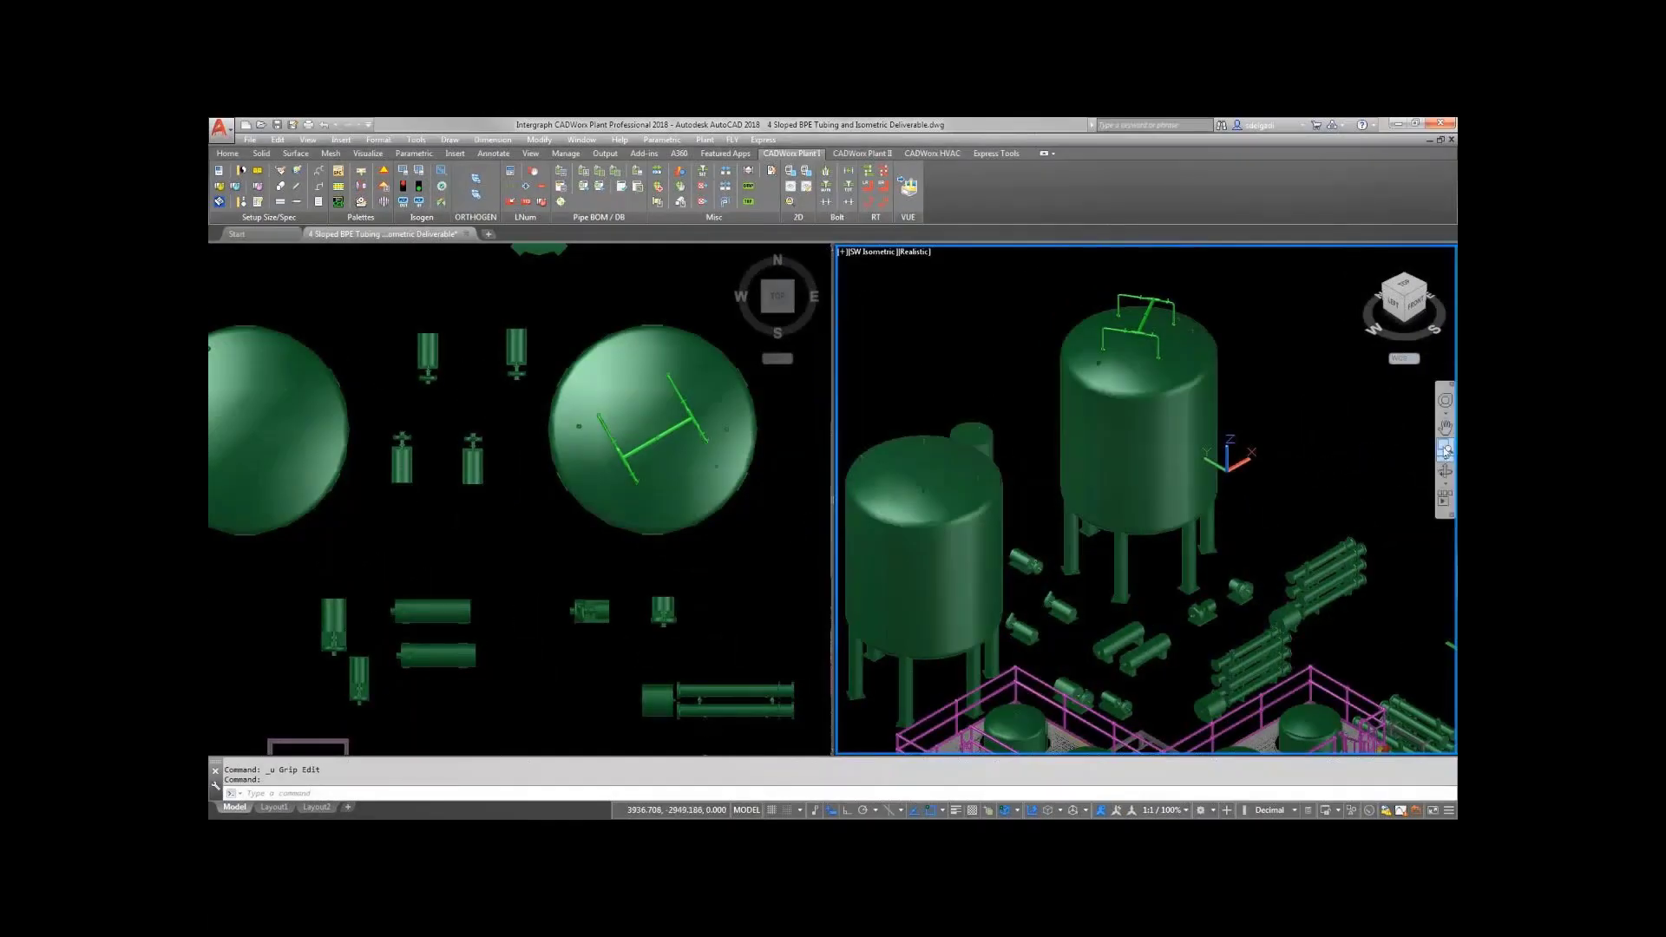
Start a route at the tank-top header tee with size 80 T304 weld tubing and run it 450 mm vertically upward.
click(1444, 449)
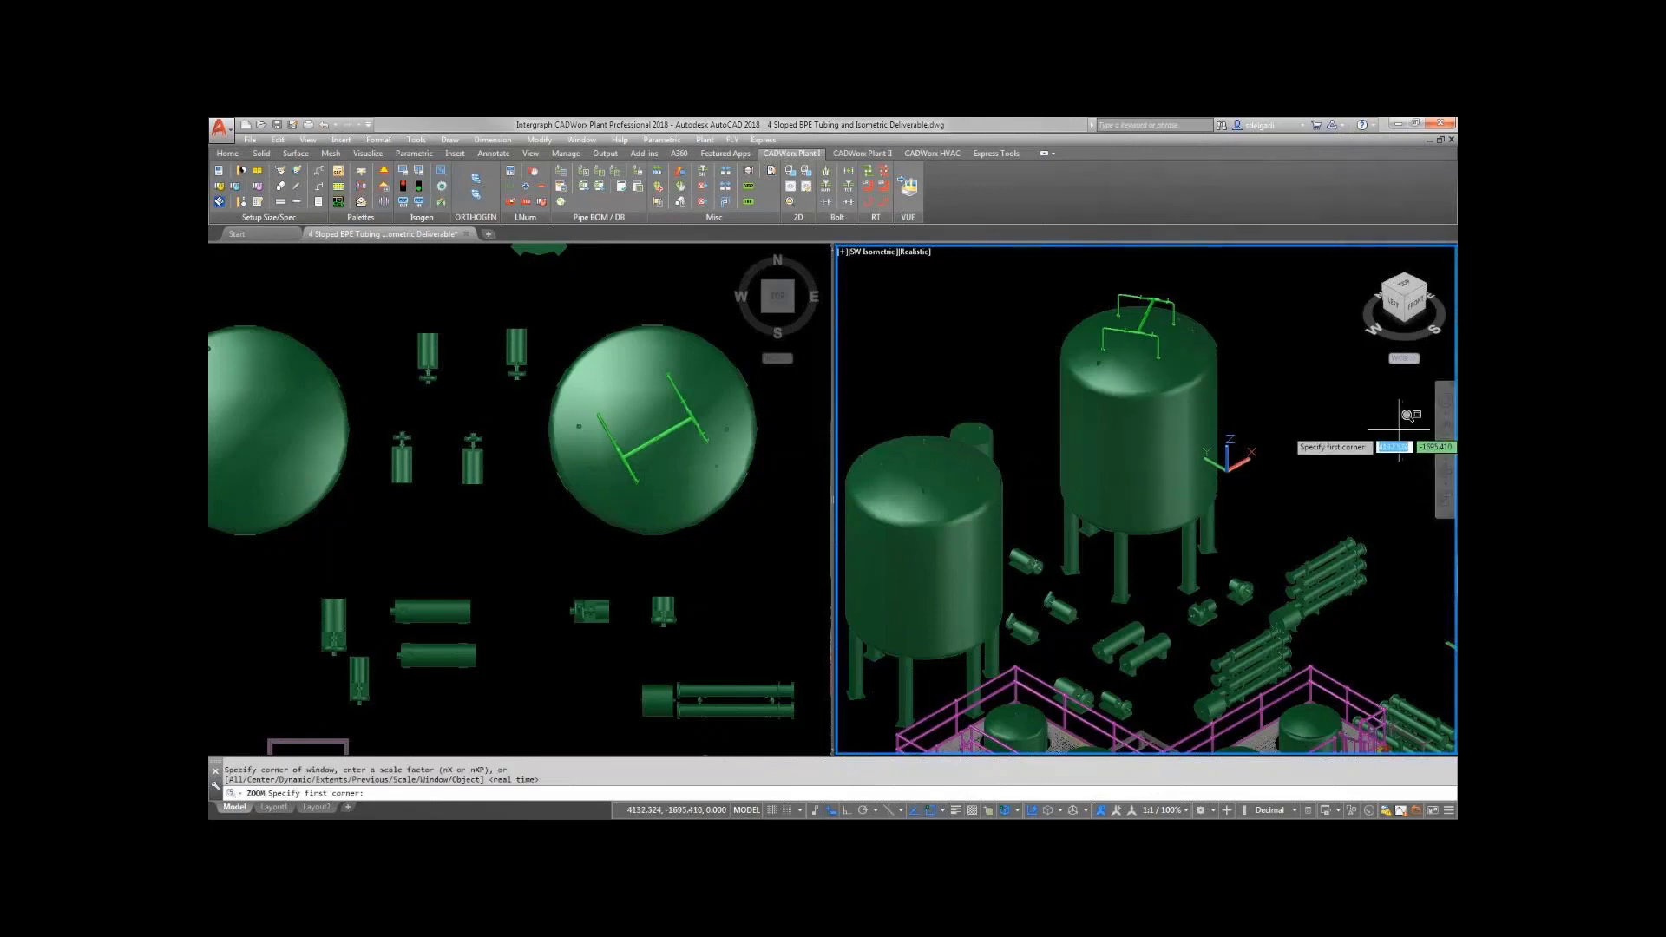
click(1182, 358)
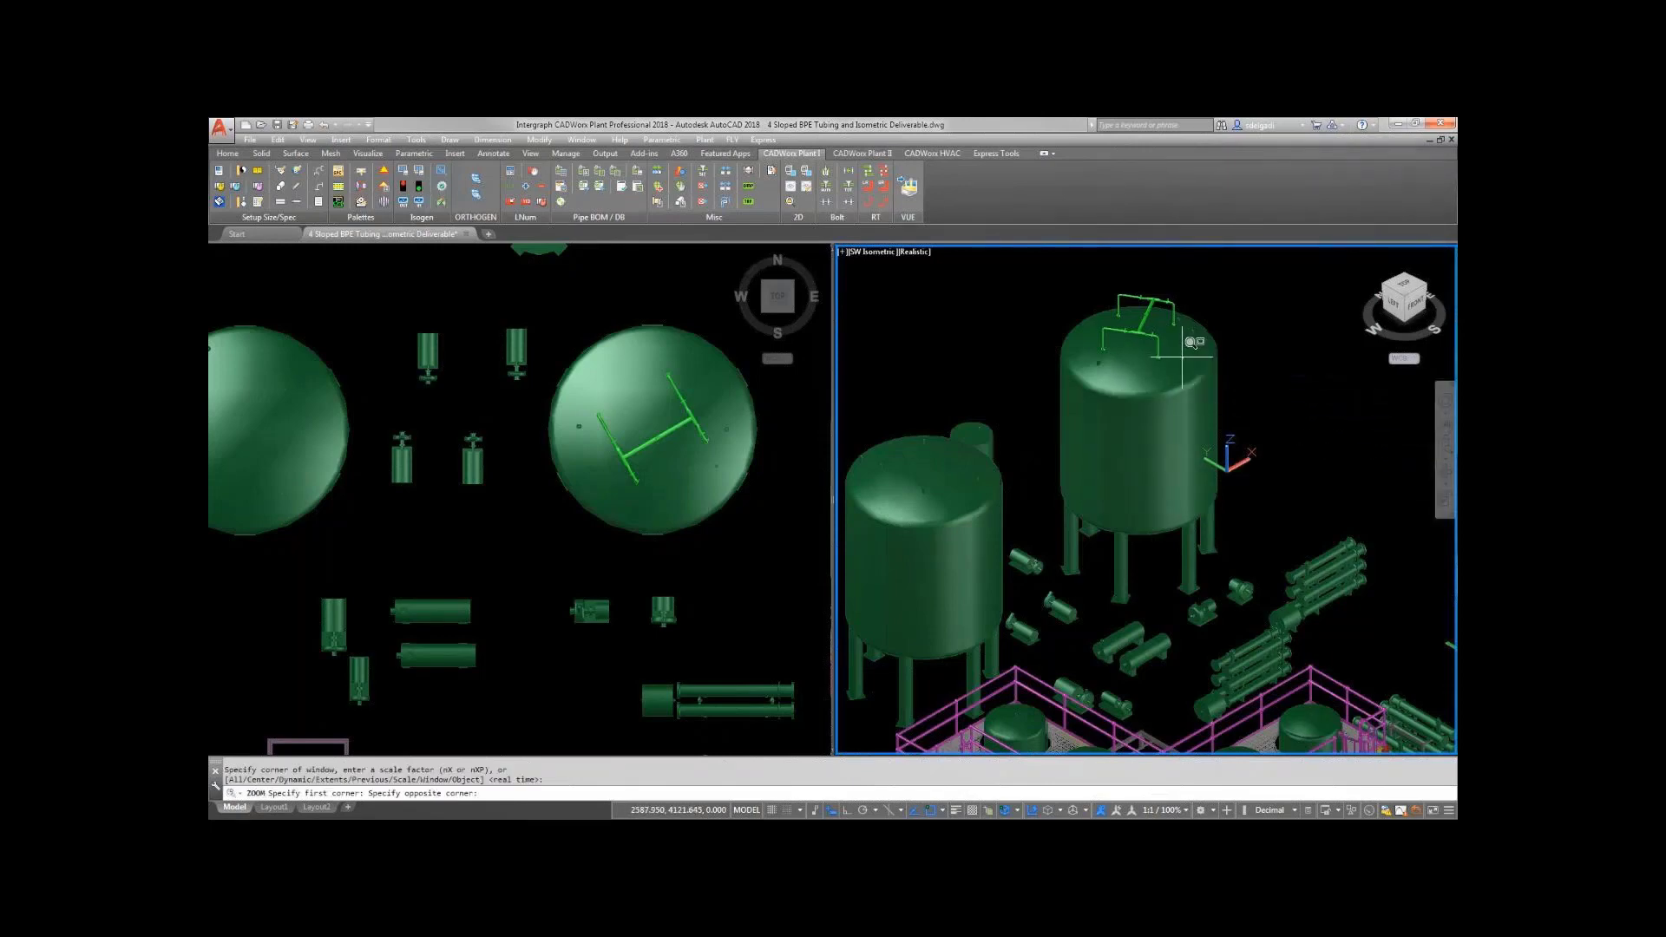
click(1119, 288)
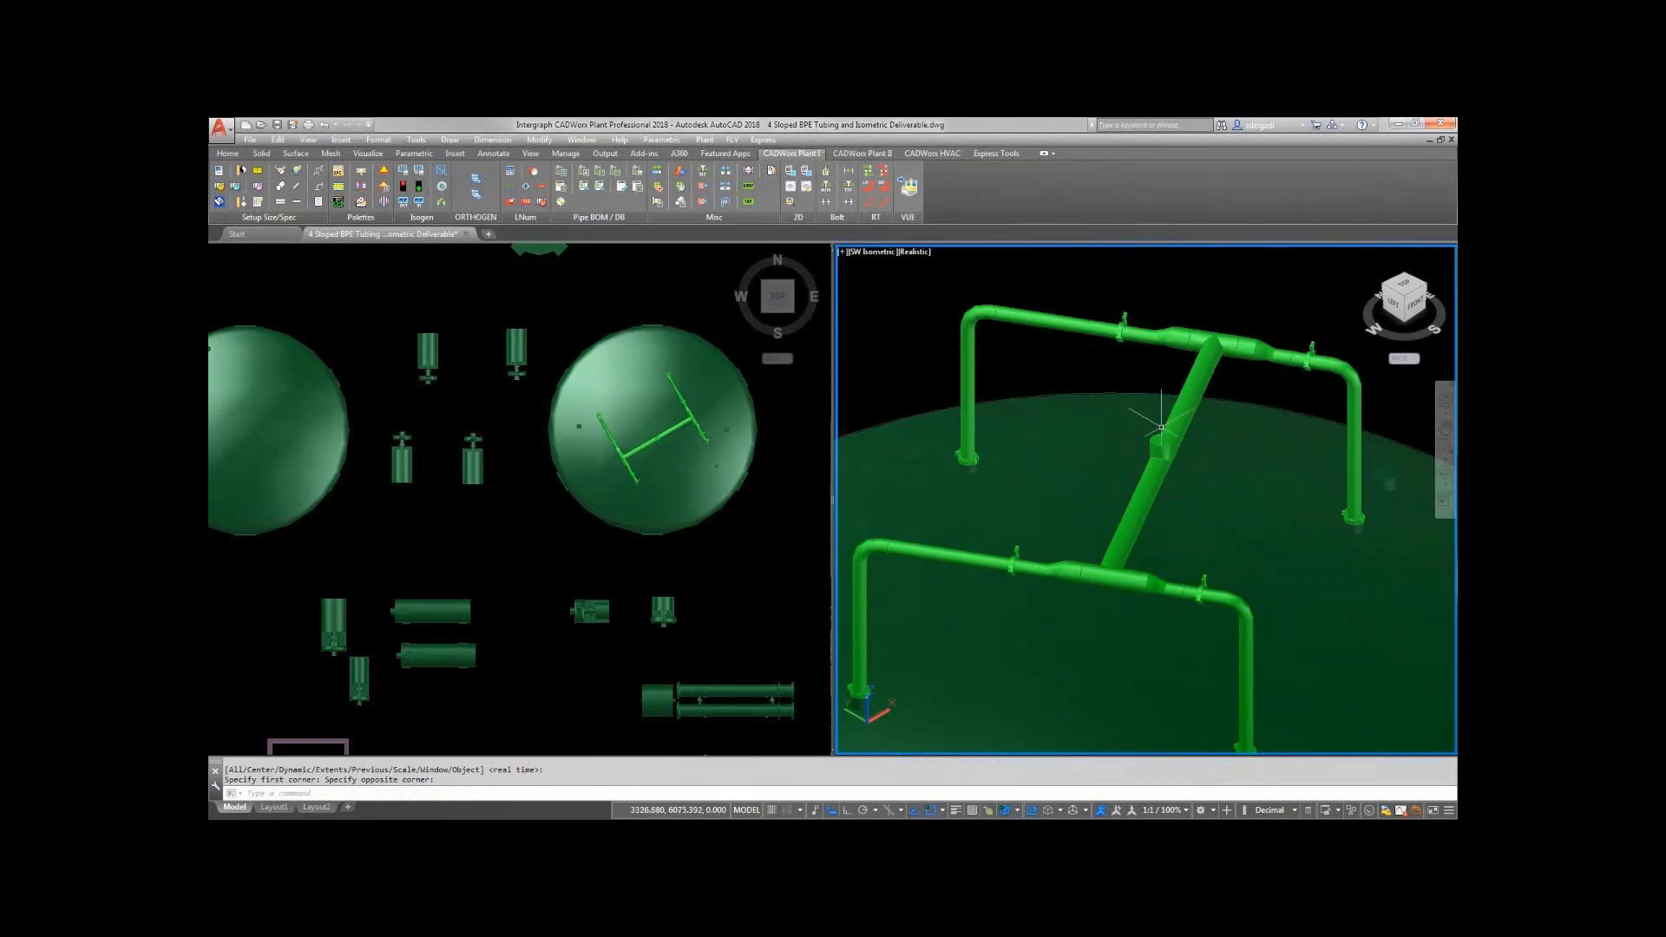
click(1161, 434)
click(1161, 437)
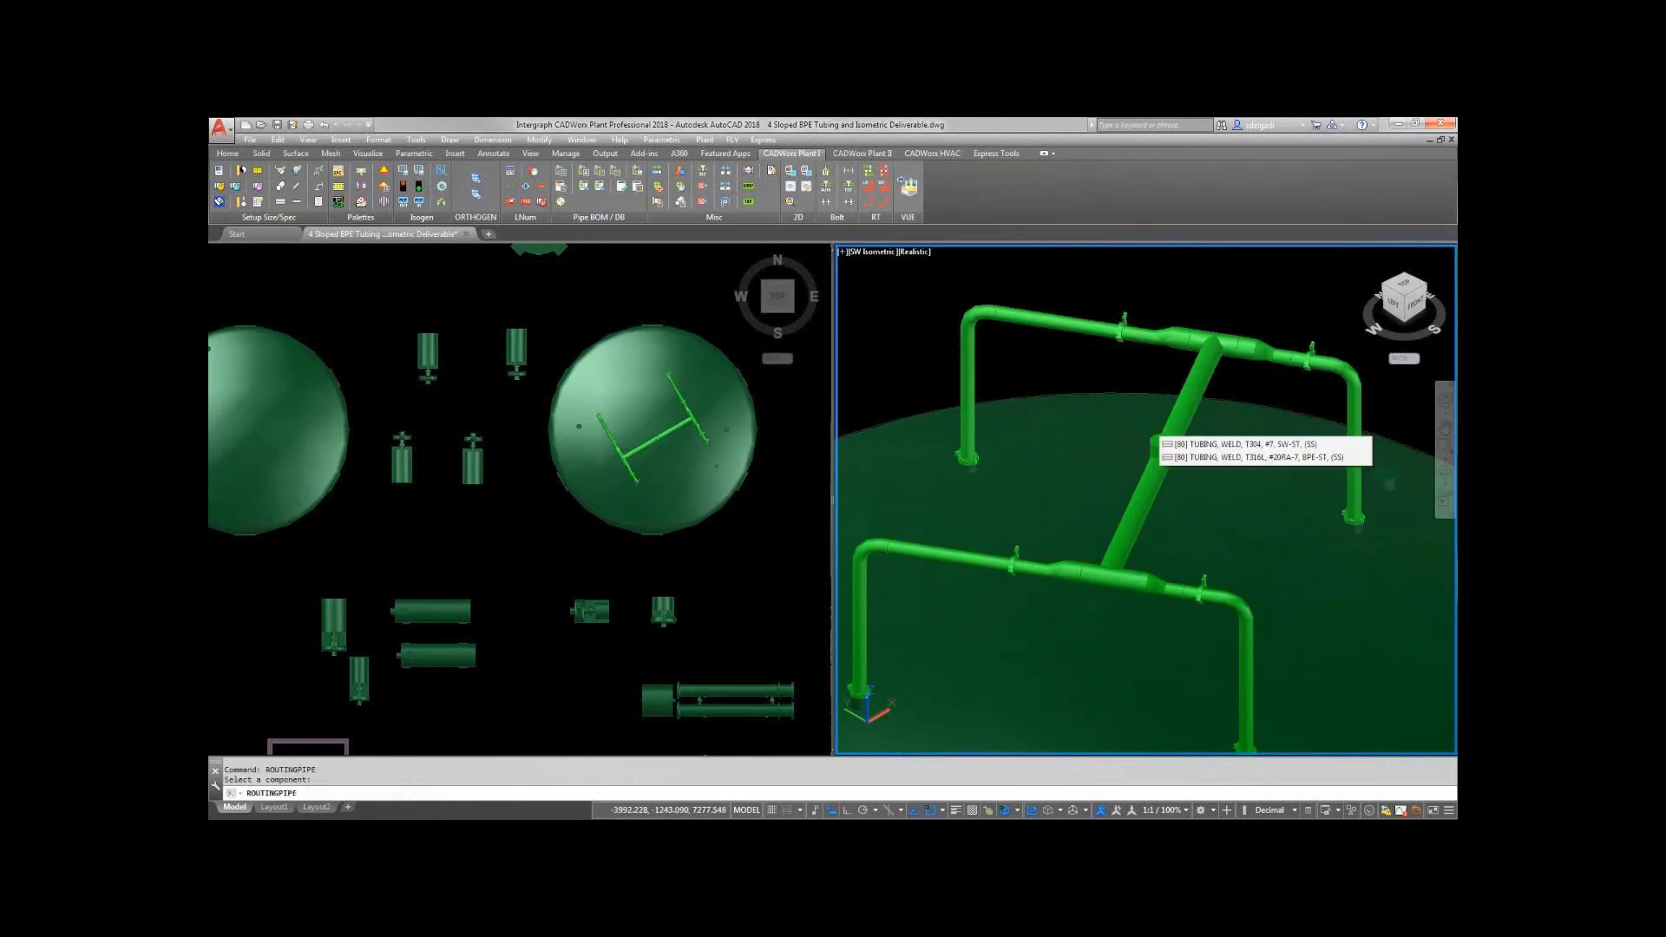
click(1170, 445)
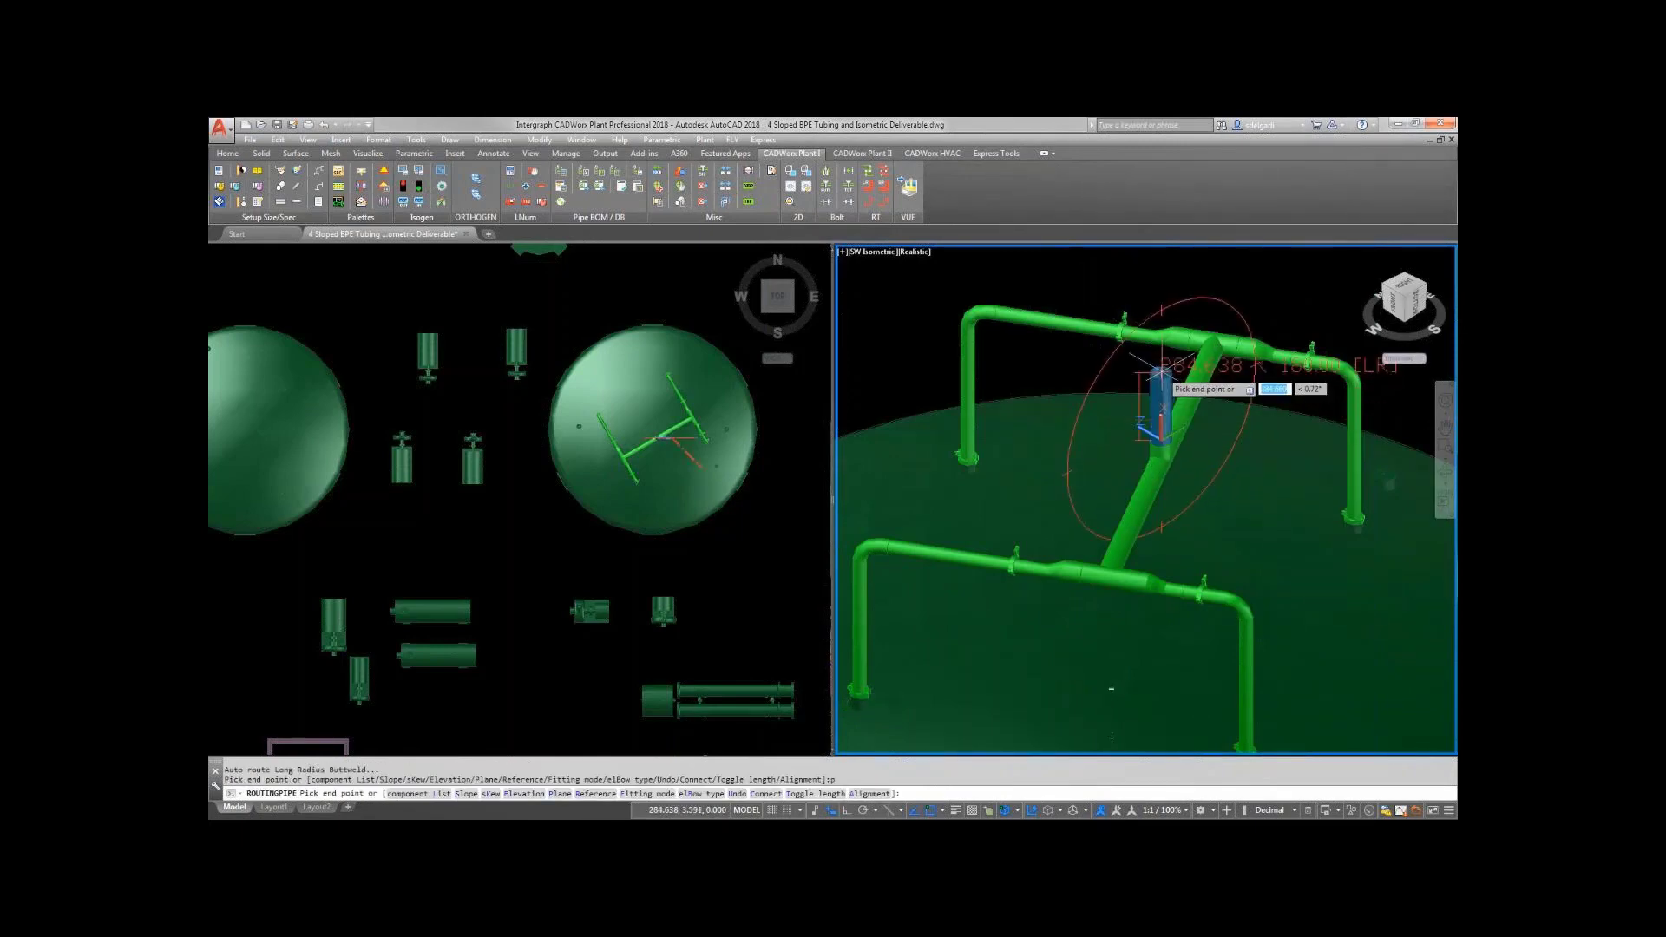
key(Return)
With ortho on, add the size 80 90-degree T304 weld elbow on top of the riser, turned toward the south.
key(F8)
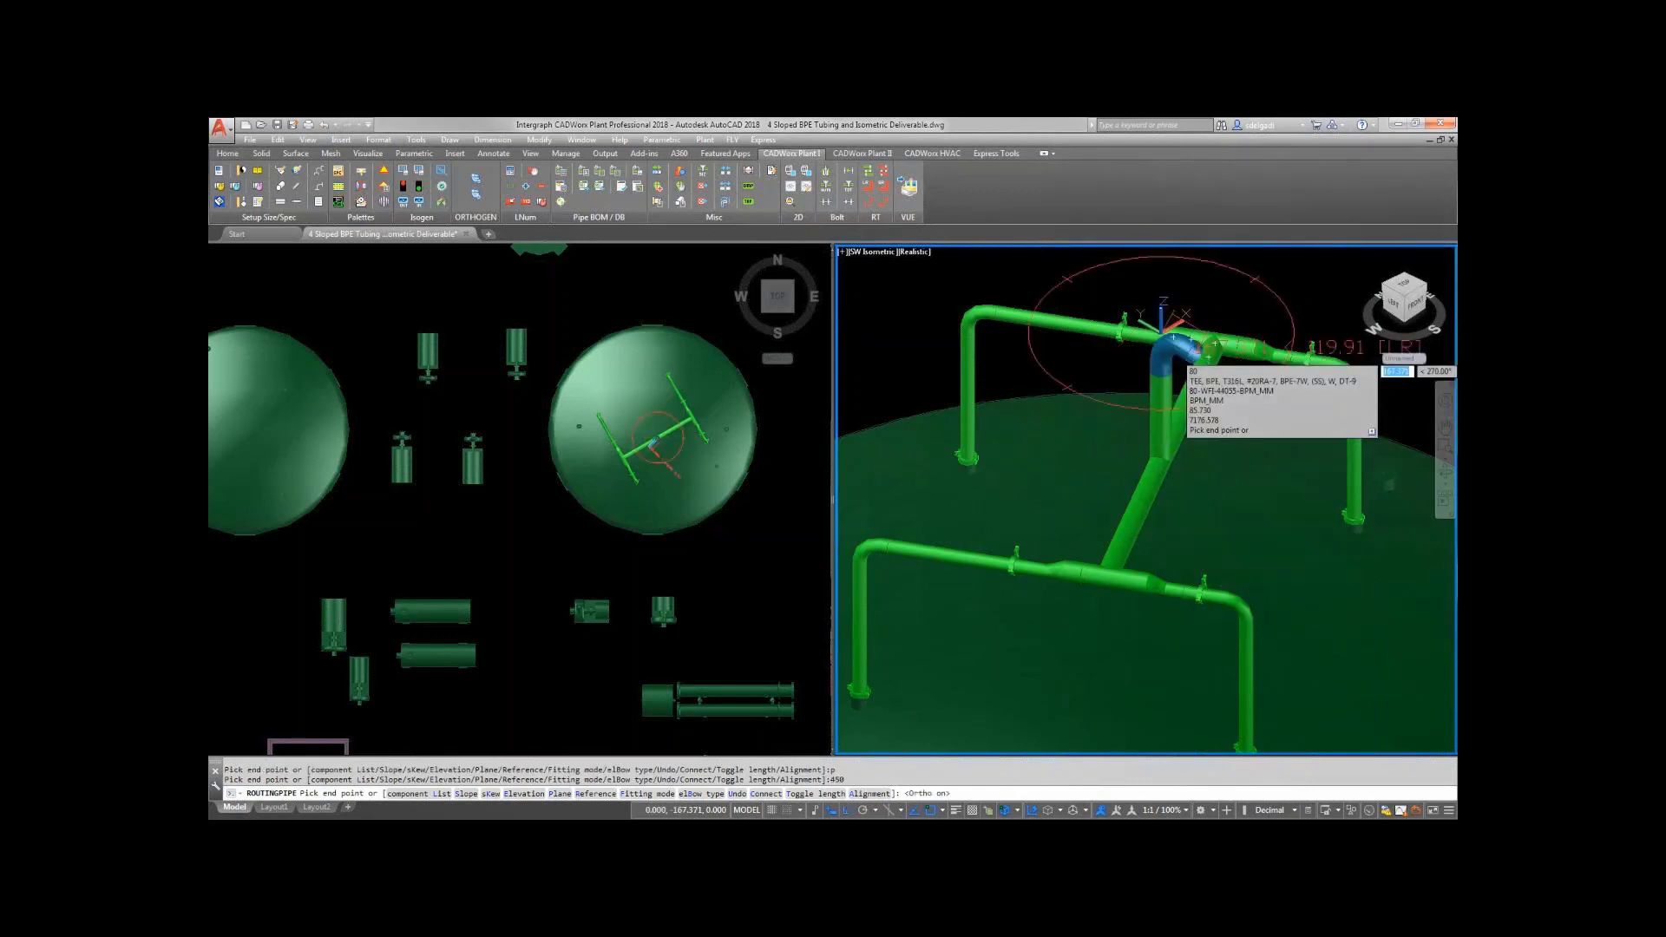
right_click(1195, 356)
click(1225, 426)
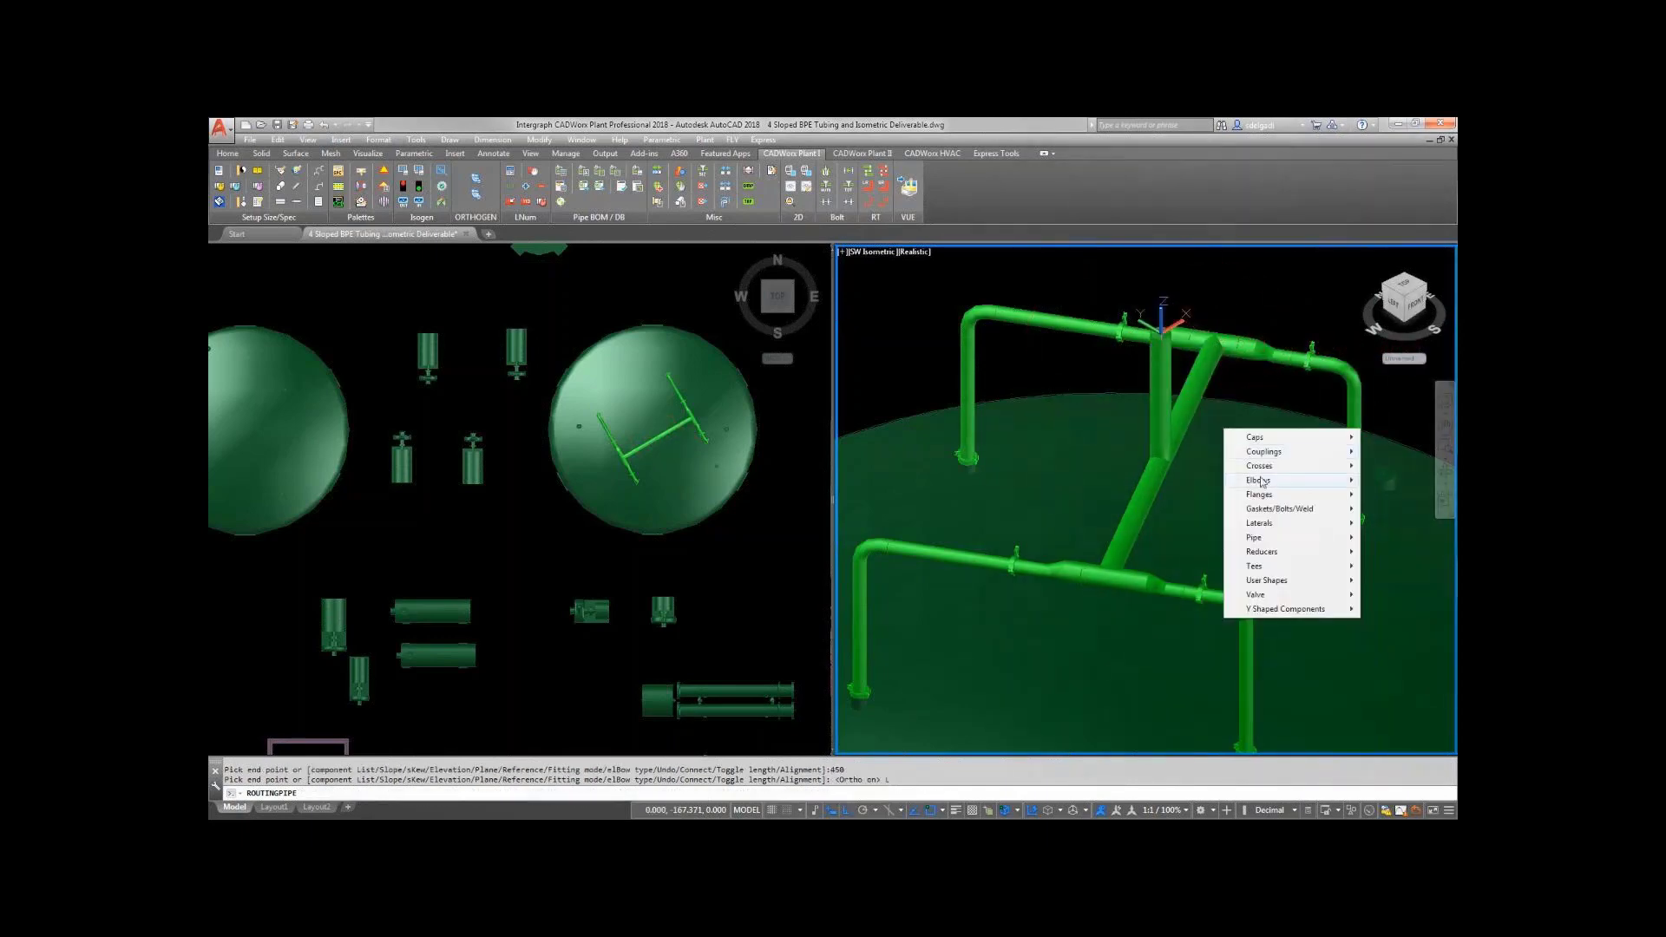
mouse_move(1264, 484)
mouse_move(1394, 496)
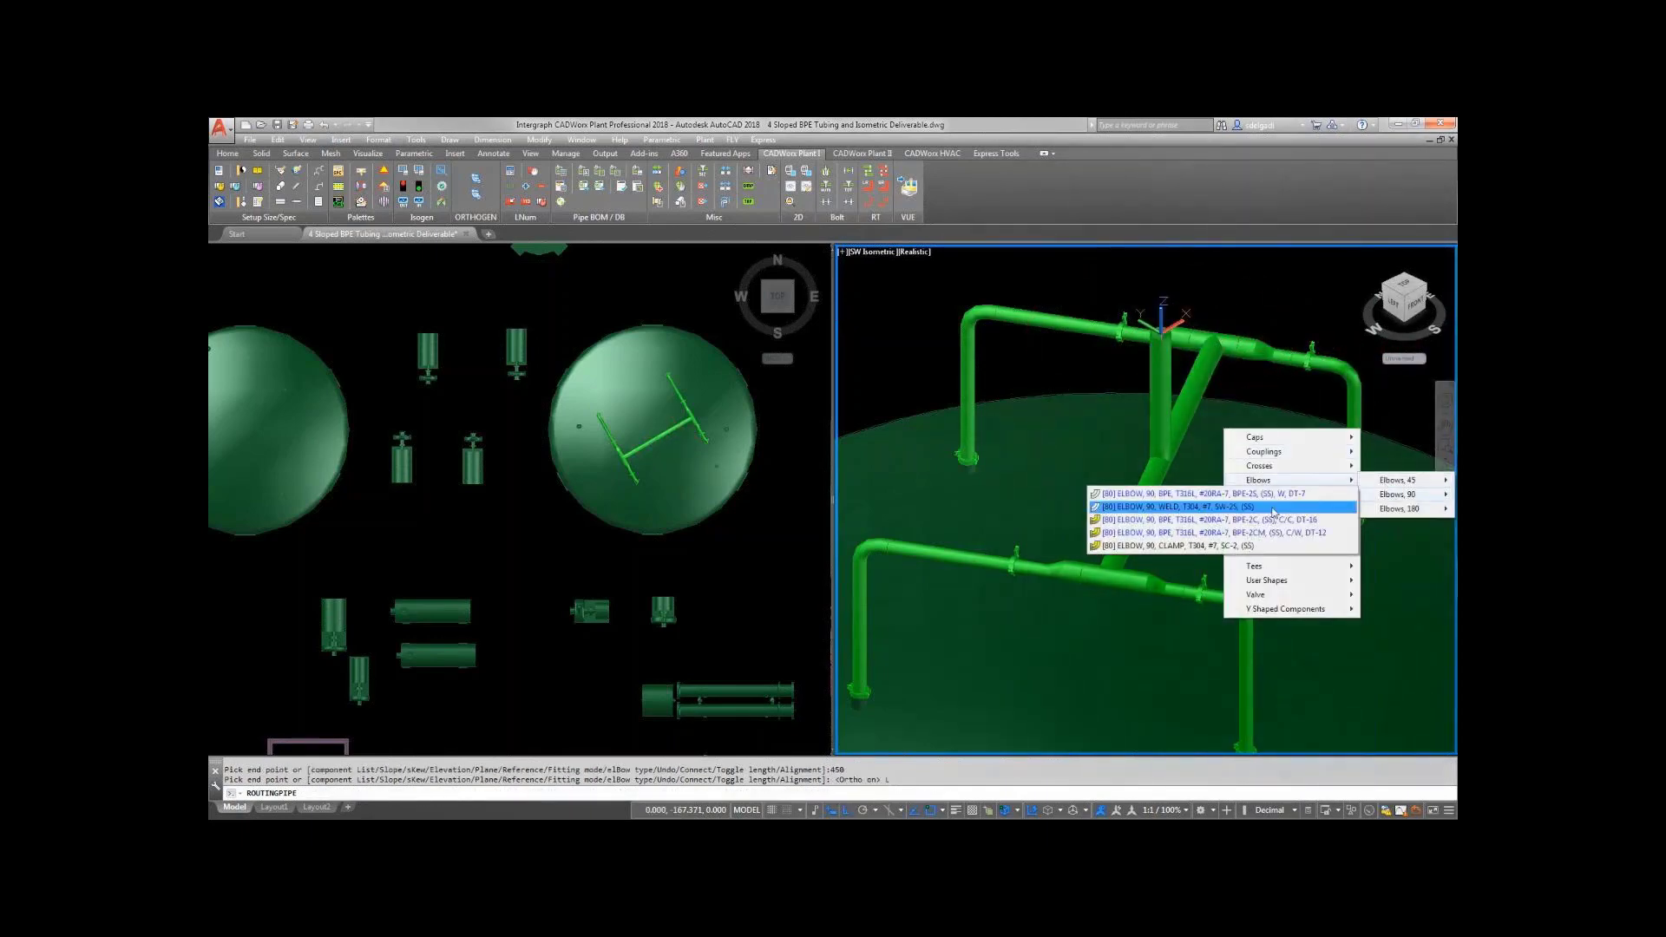
click(1198, 510)
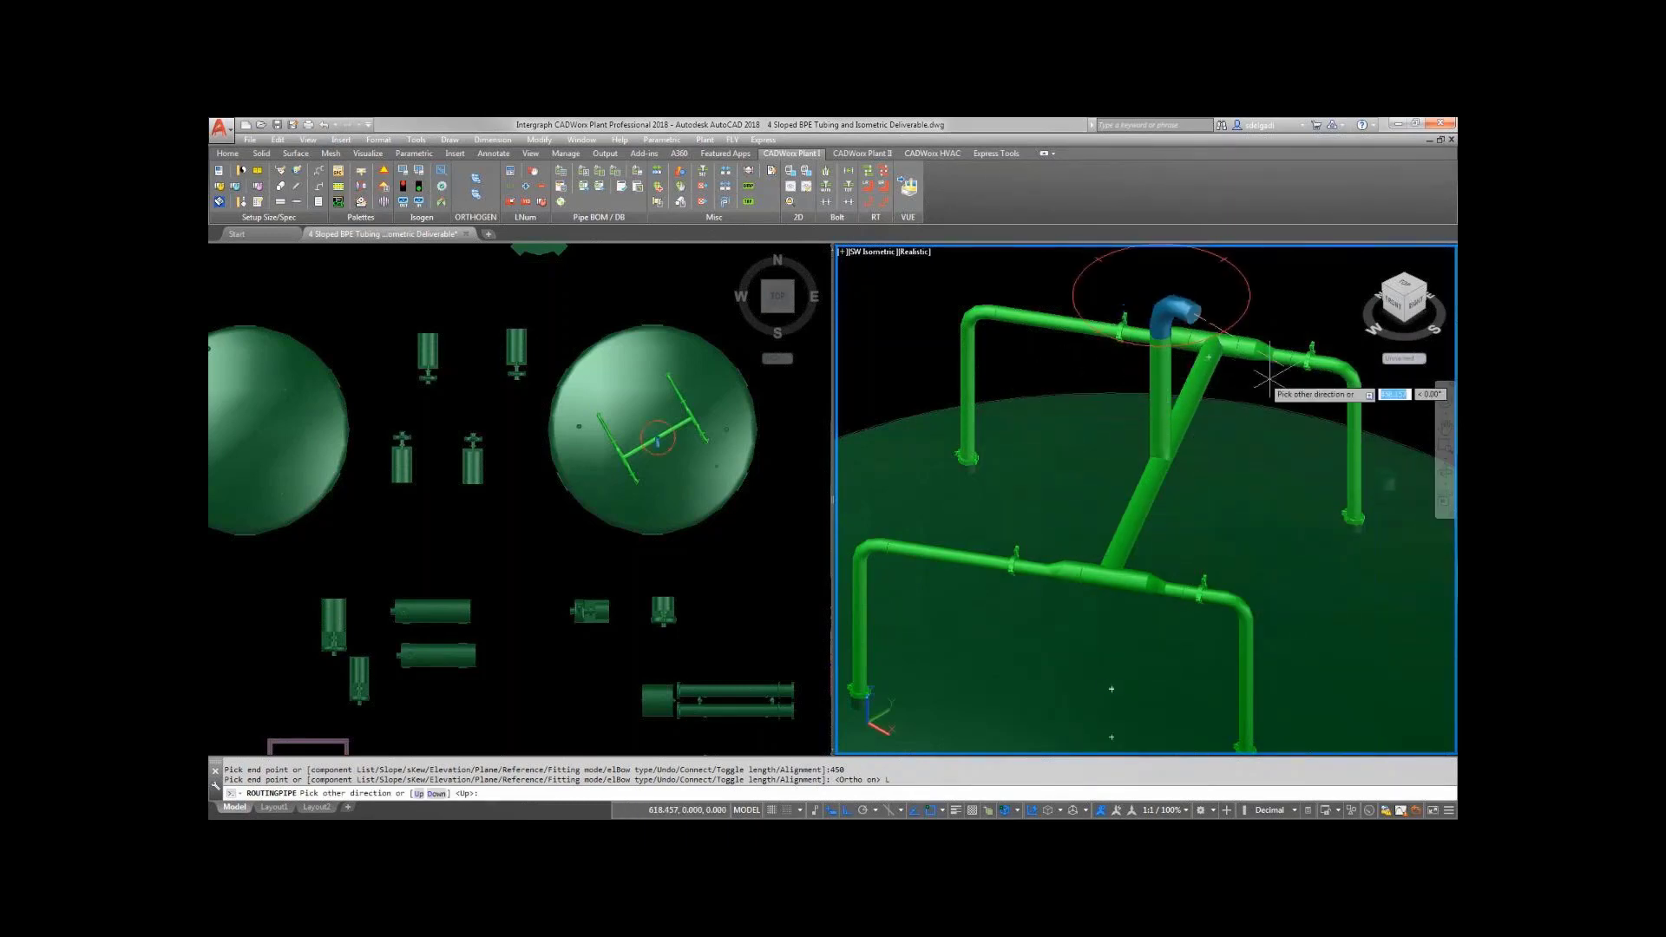
click(1301, 383)
Turn on the skew option for the route and set its slope to -10 mm per meter.
right_click(1302, 384)
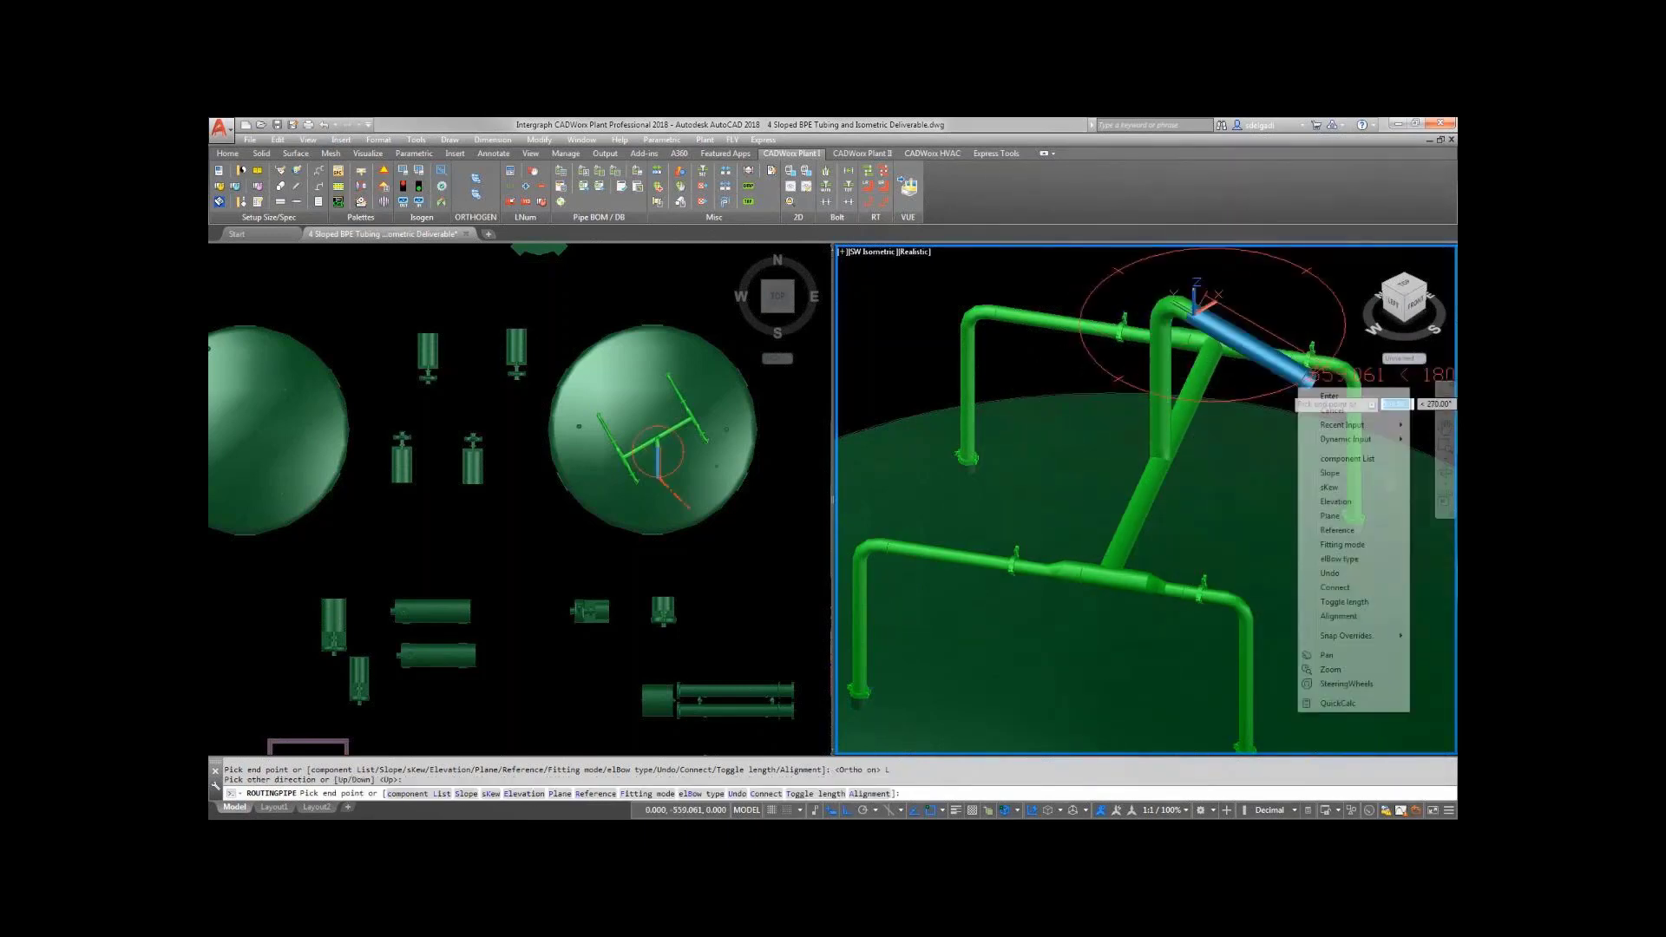
click(1335, 495)
right_click(1306, 395)
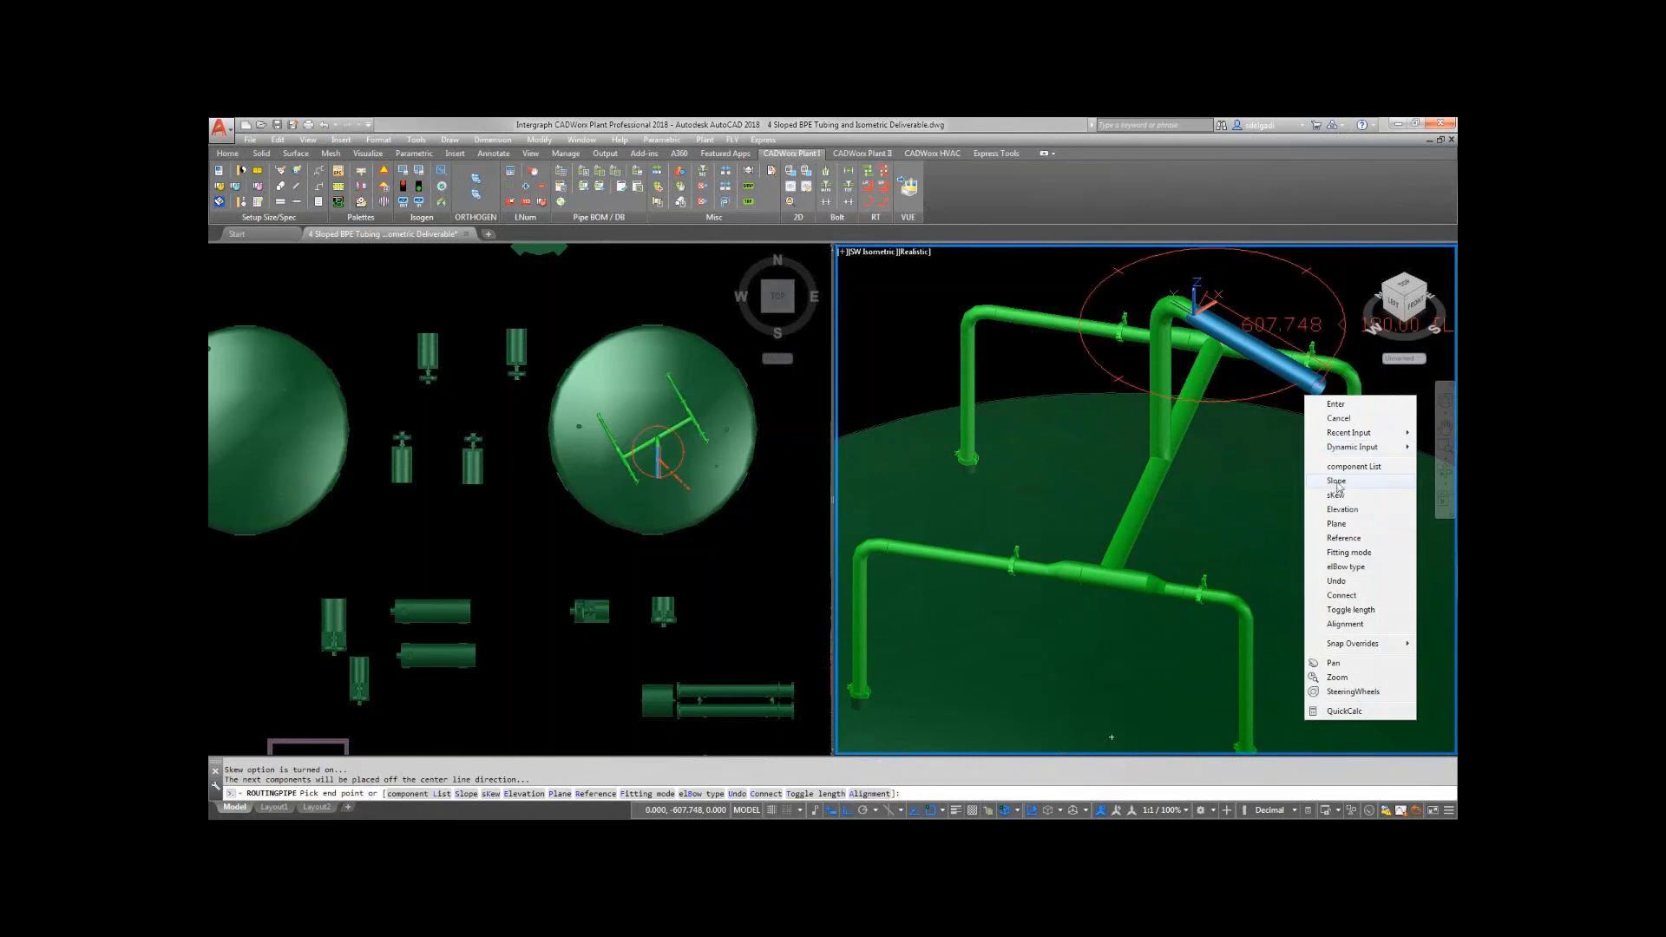
click(1337, 486)
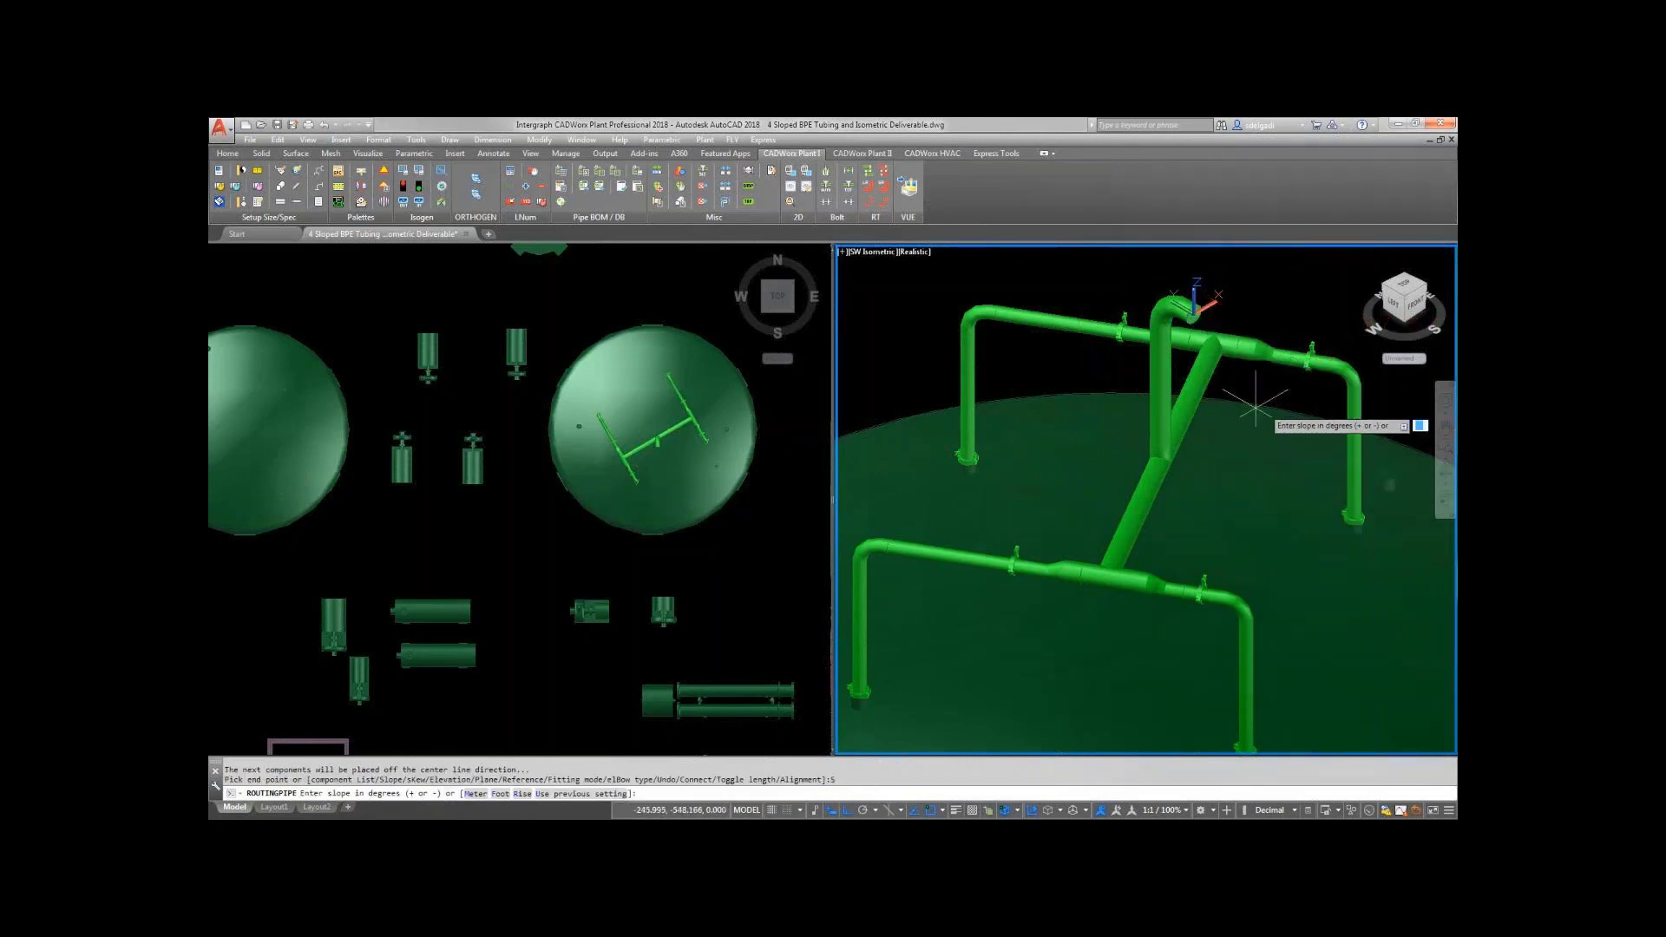
right_click(1227, 432)
click(1257, 486)
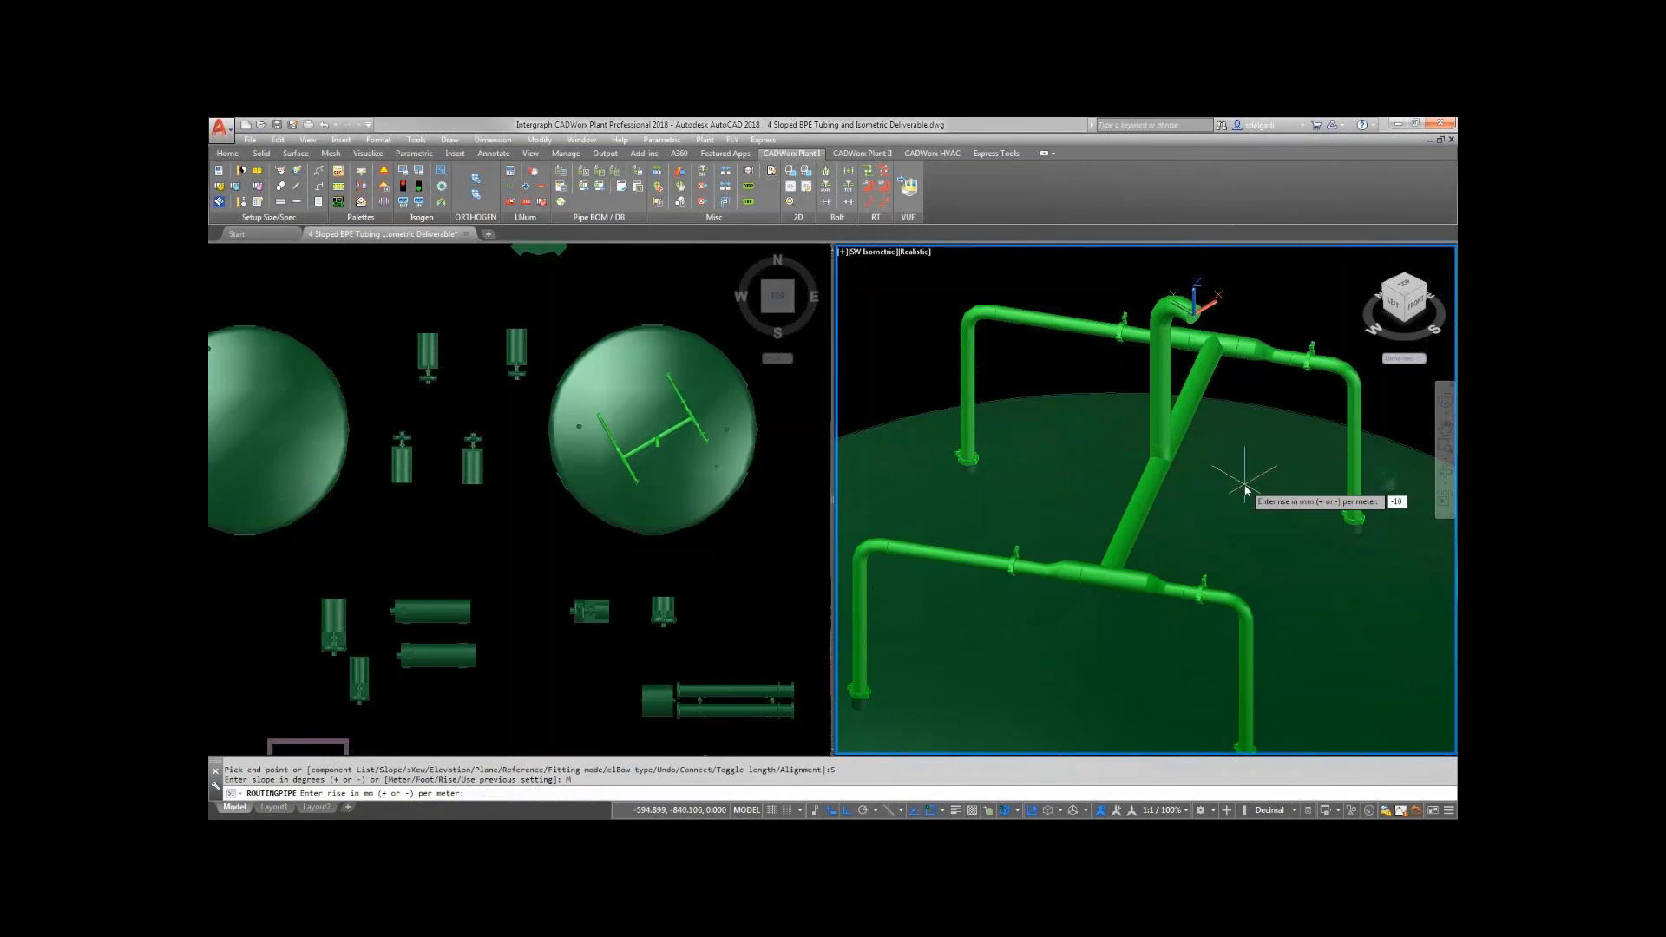
key(Return)
Route sloped runs of 400 mm south, 7000 mm west and 1300 mm south.
text(400)
key(Return)
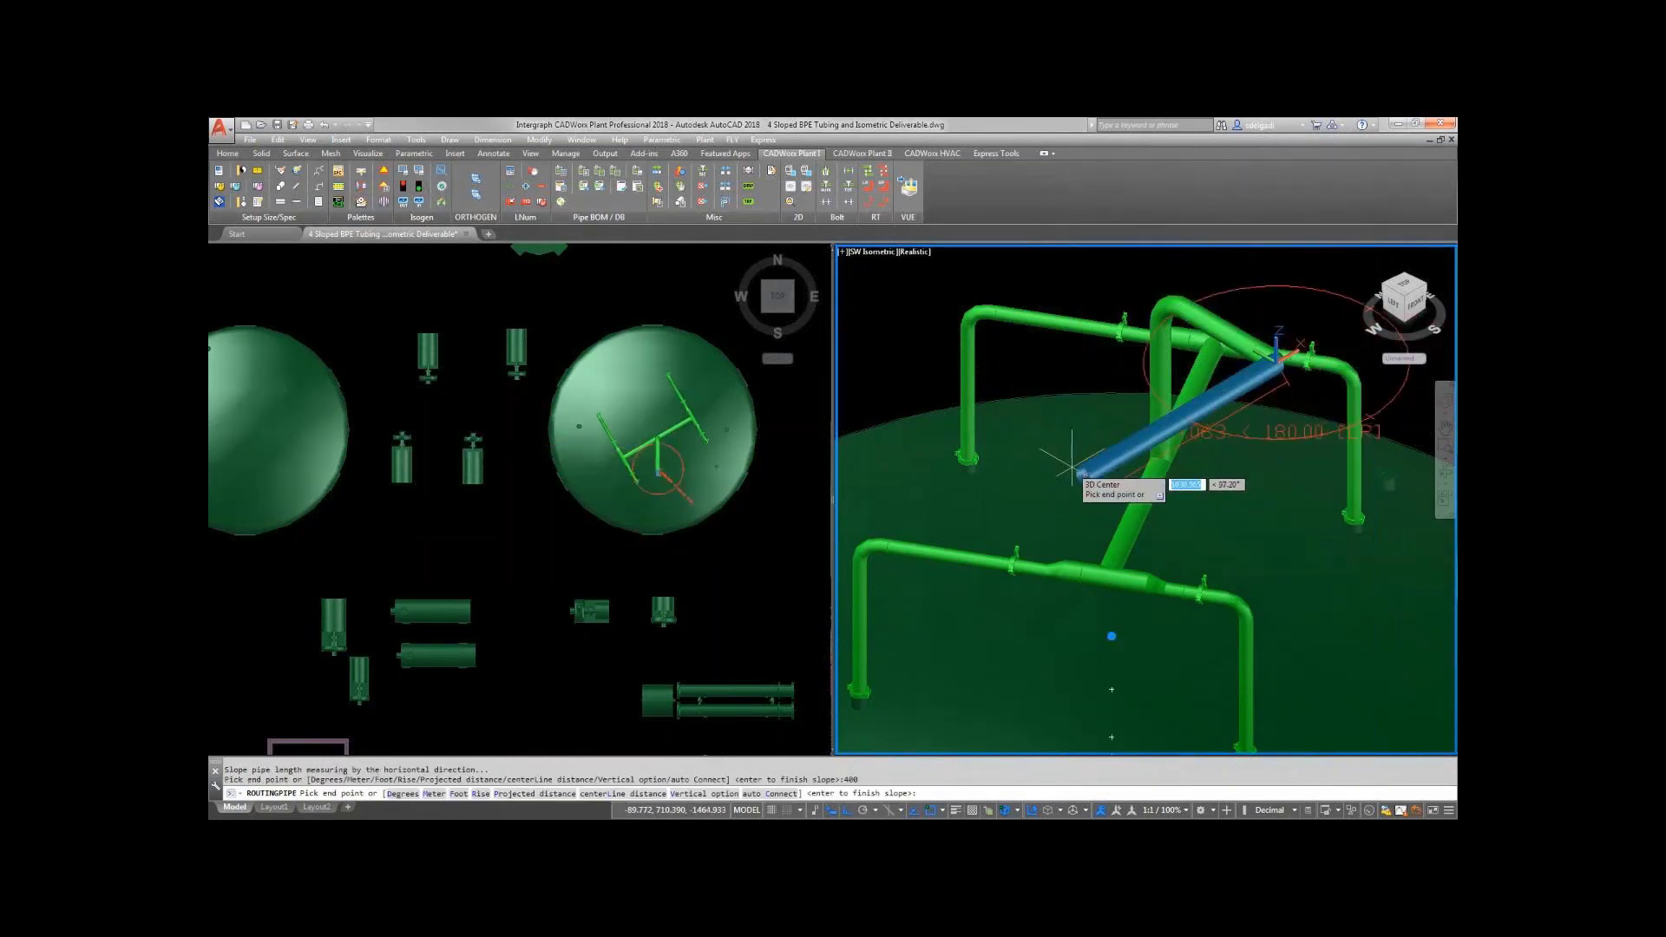
text(7000)
key(Return)
click(306, 541)
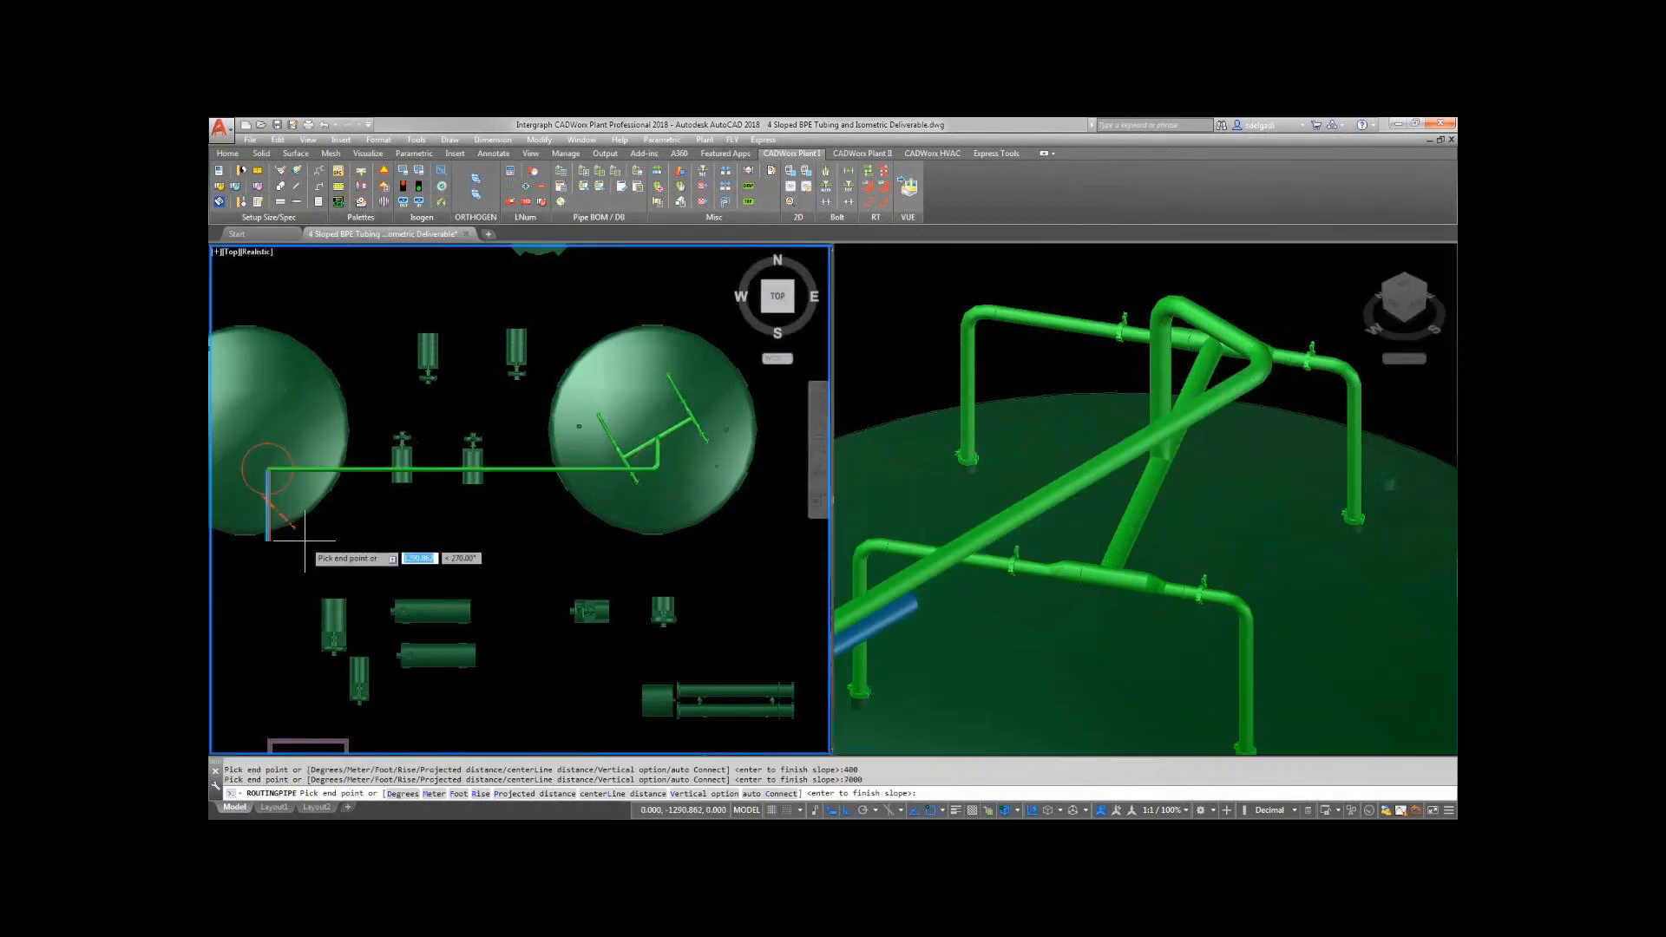
text(1300)
key(Return)
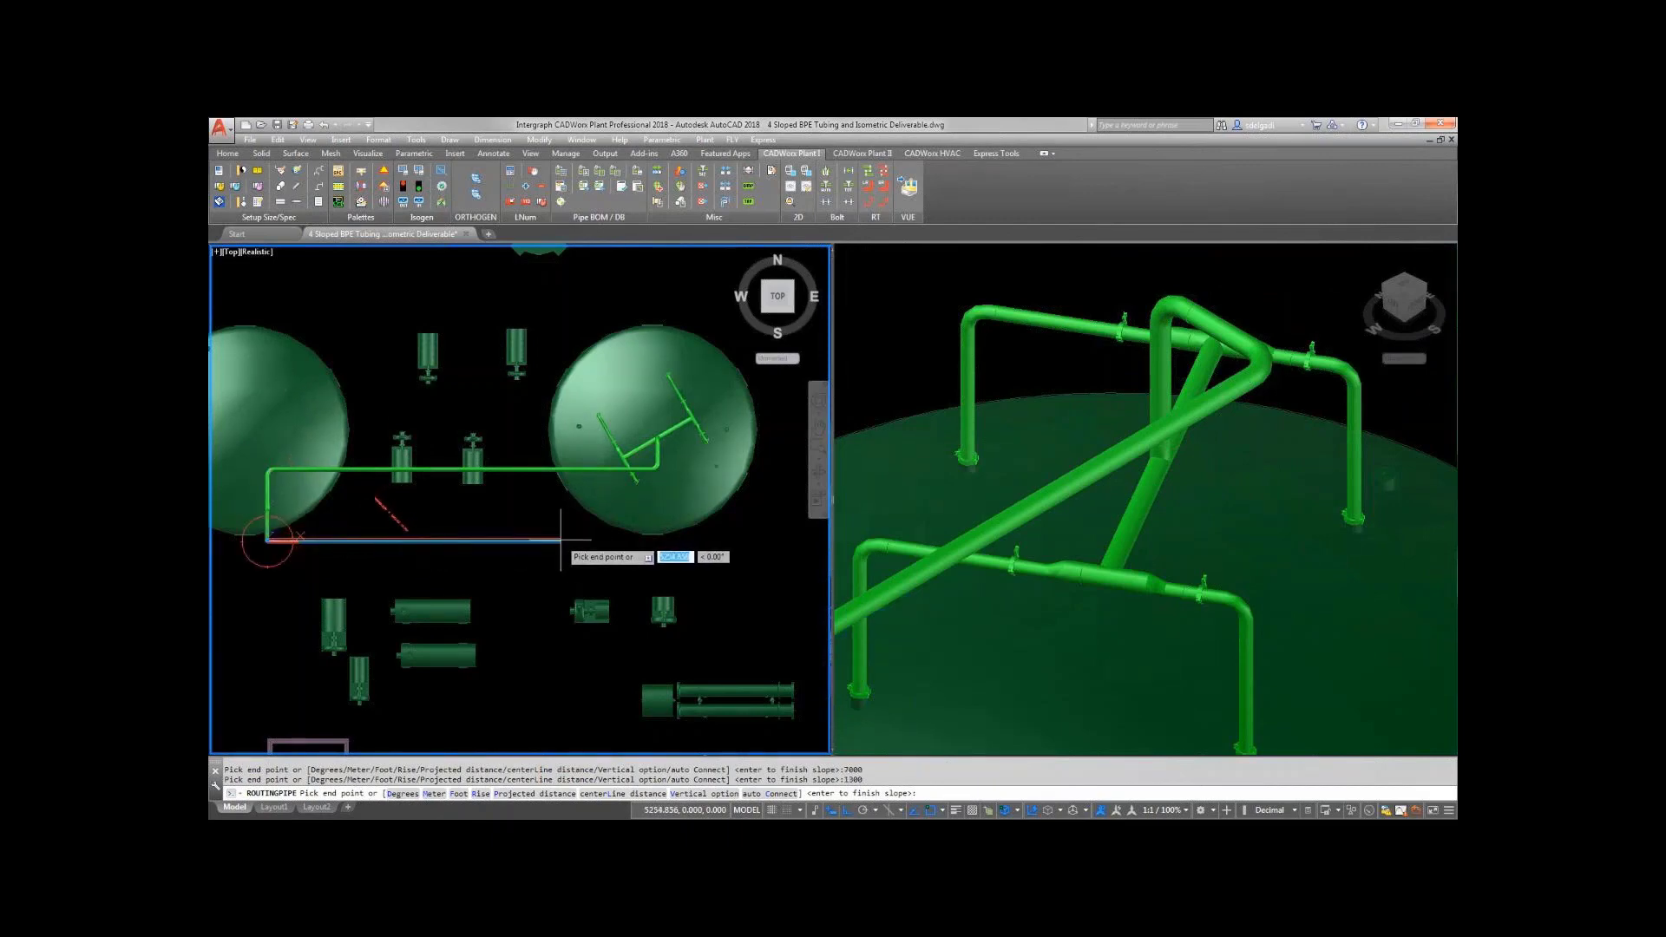
Route the sloped line east to the X coordinate of the pump's upward-facing nozzle, using an X point filter.
text(.x)
key(Return)
scroll(670, 621, up, 5)
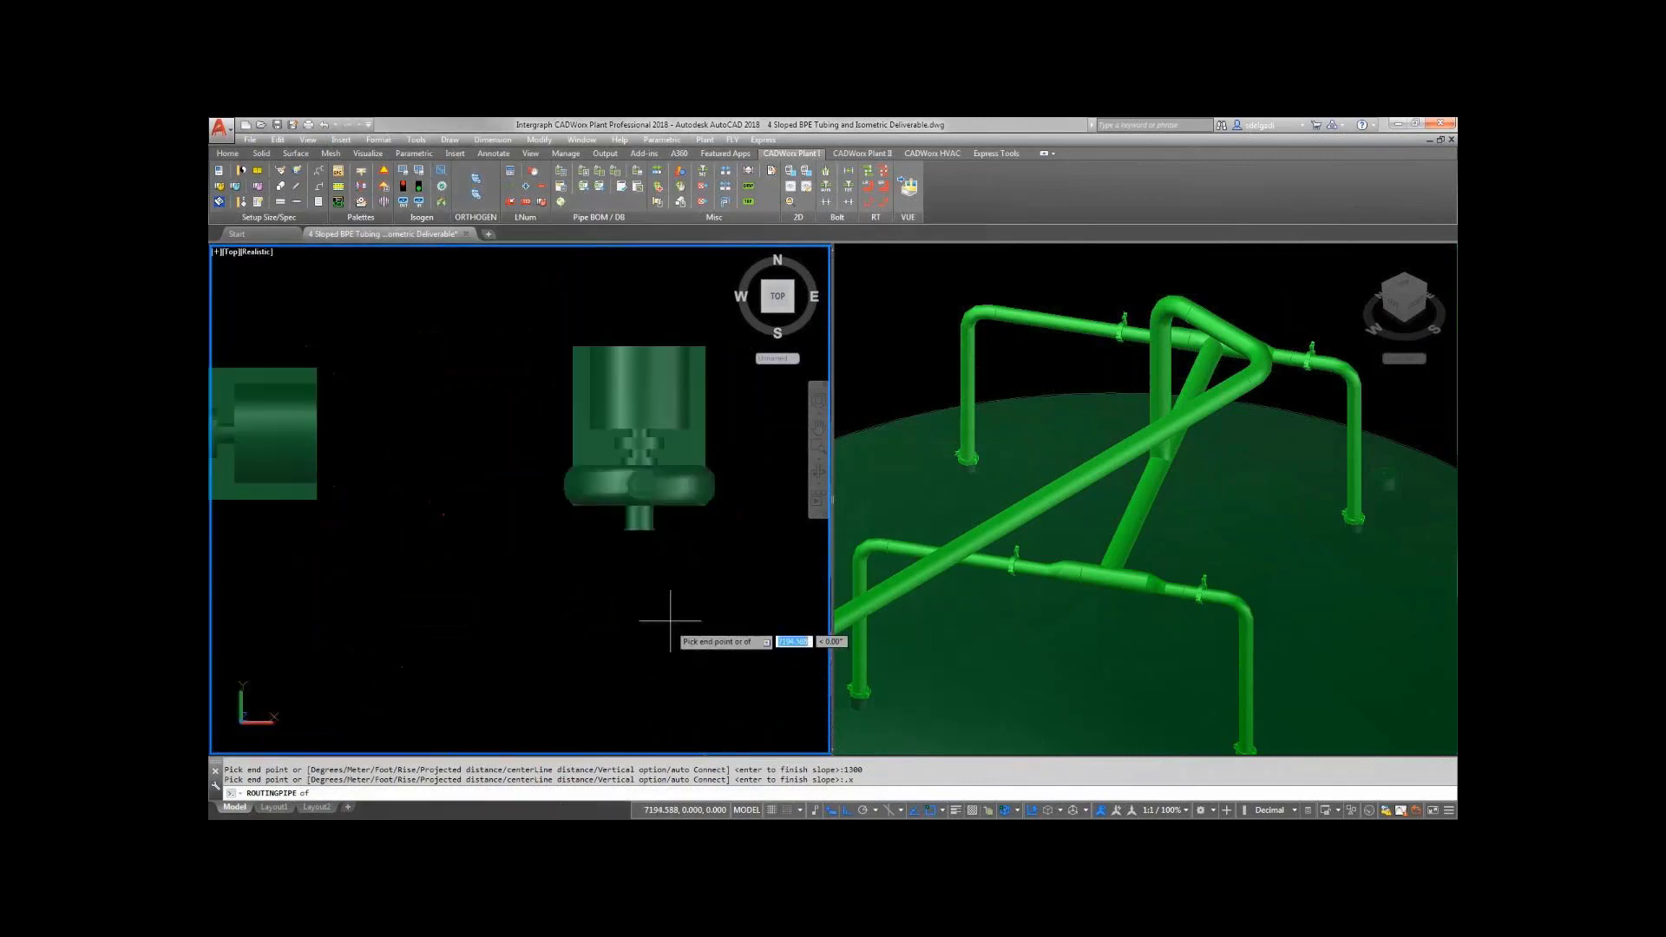
scroll(638, 483, up, 3)
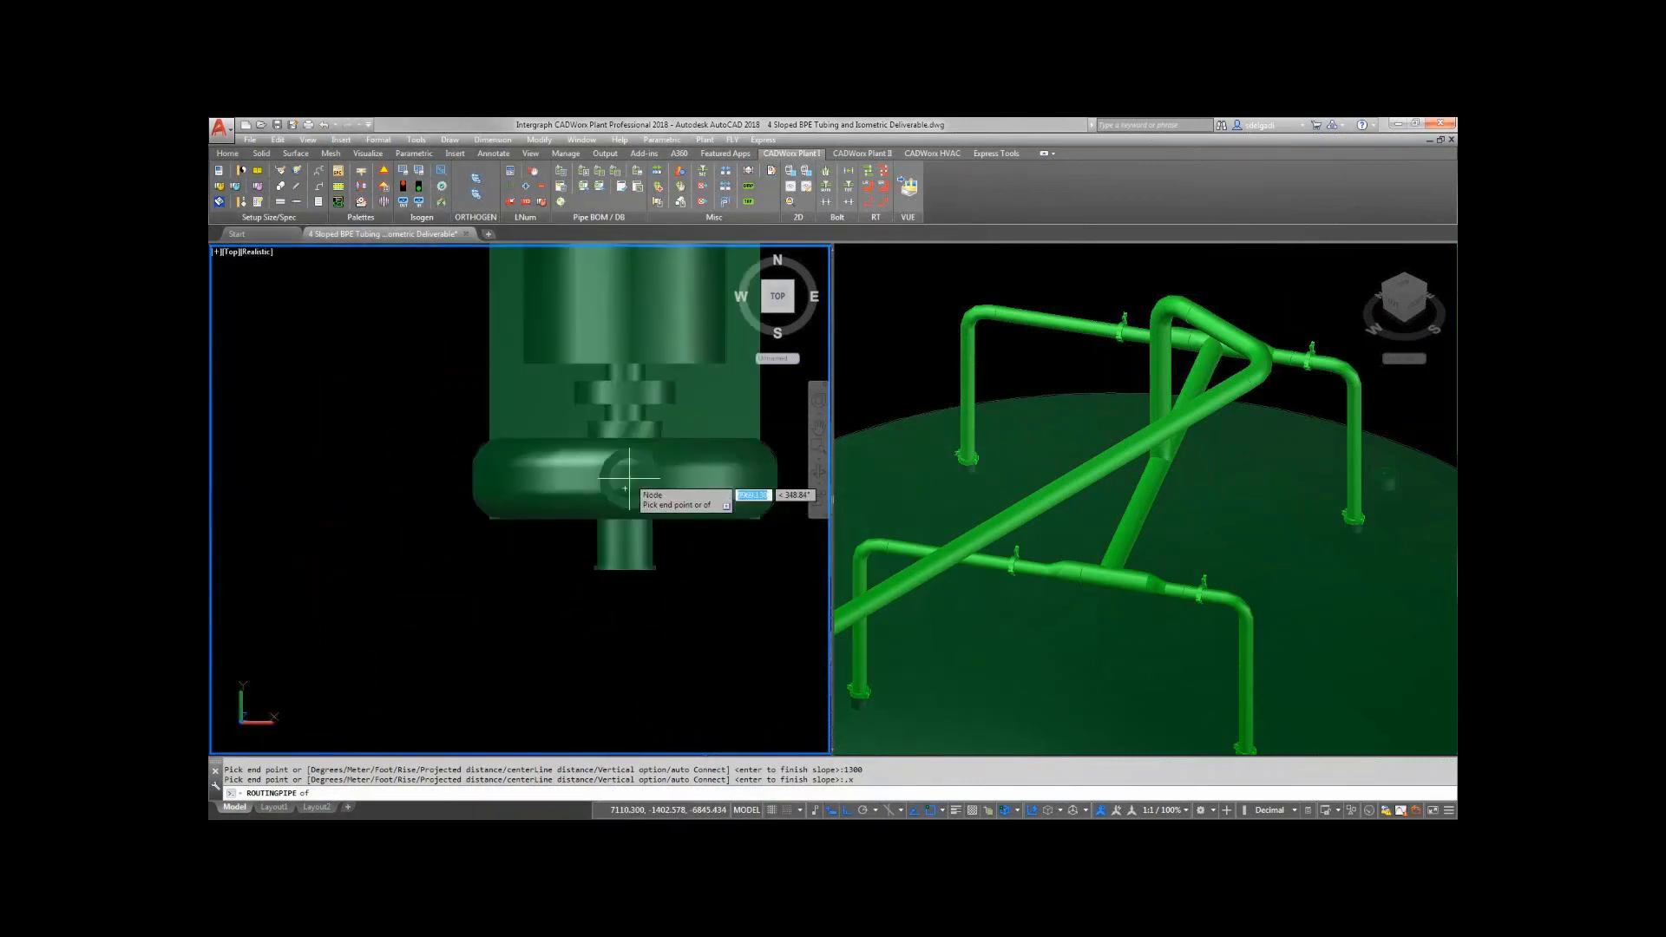
click(630, 477)
scroll(629, 479, down, 5)
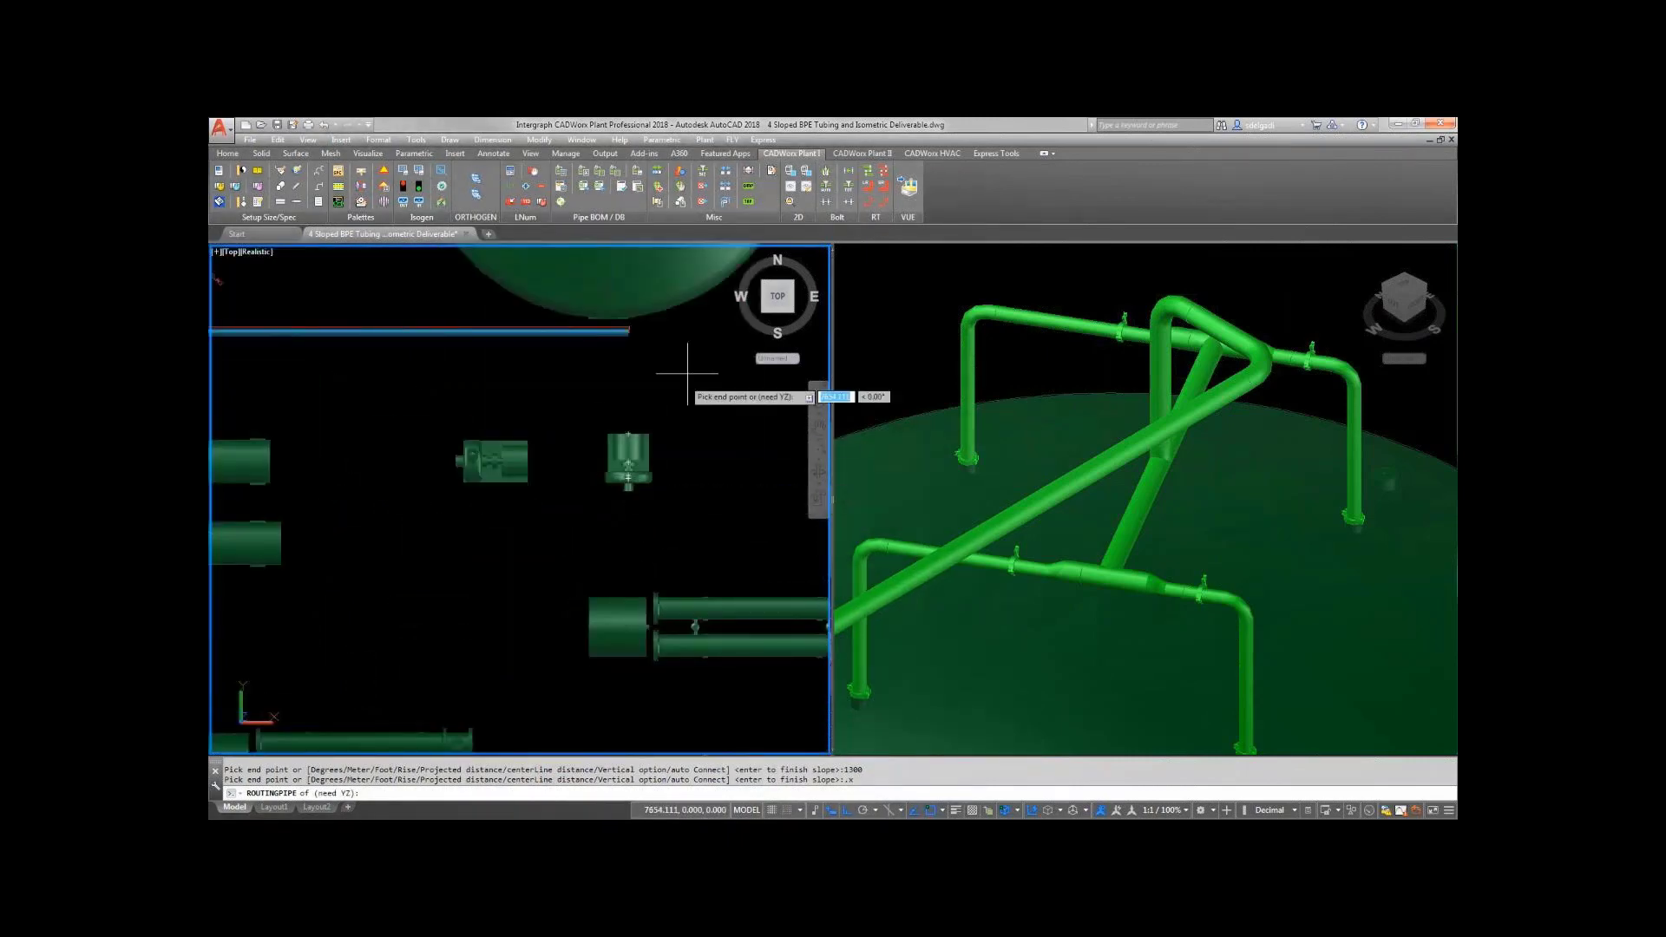
click(686, 331)
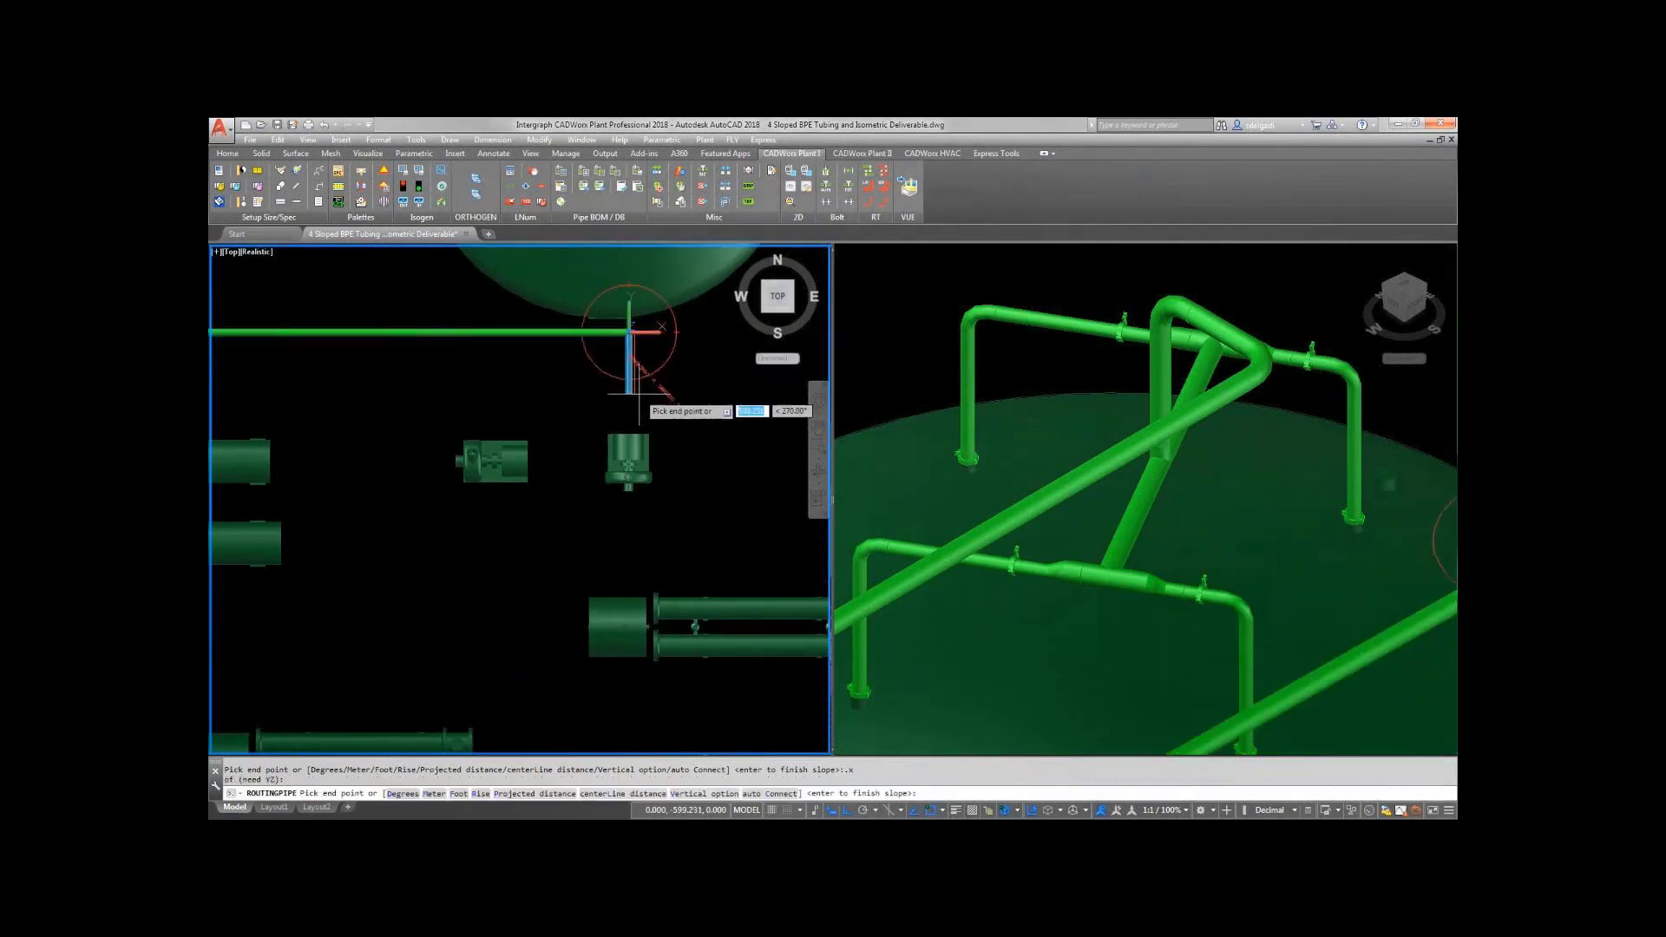
Route the sloped line south to the Y coordinate of the pump's upward-facing nozzle, using a Y point filter.
text(.)
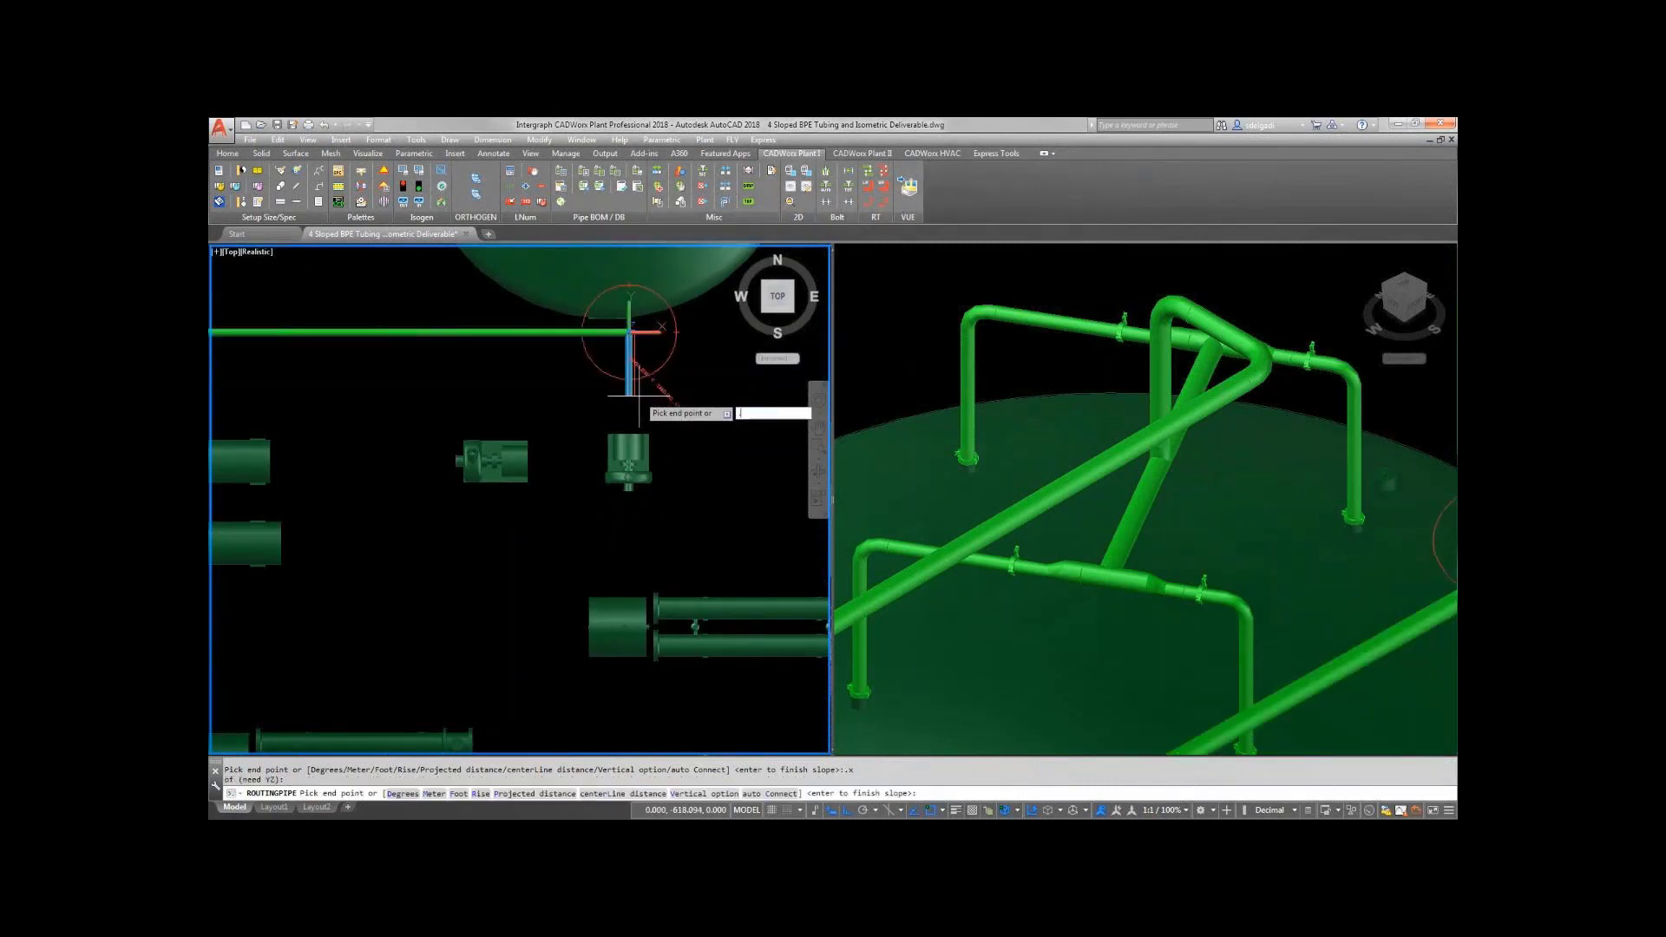
text(z)
key(Return)
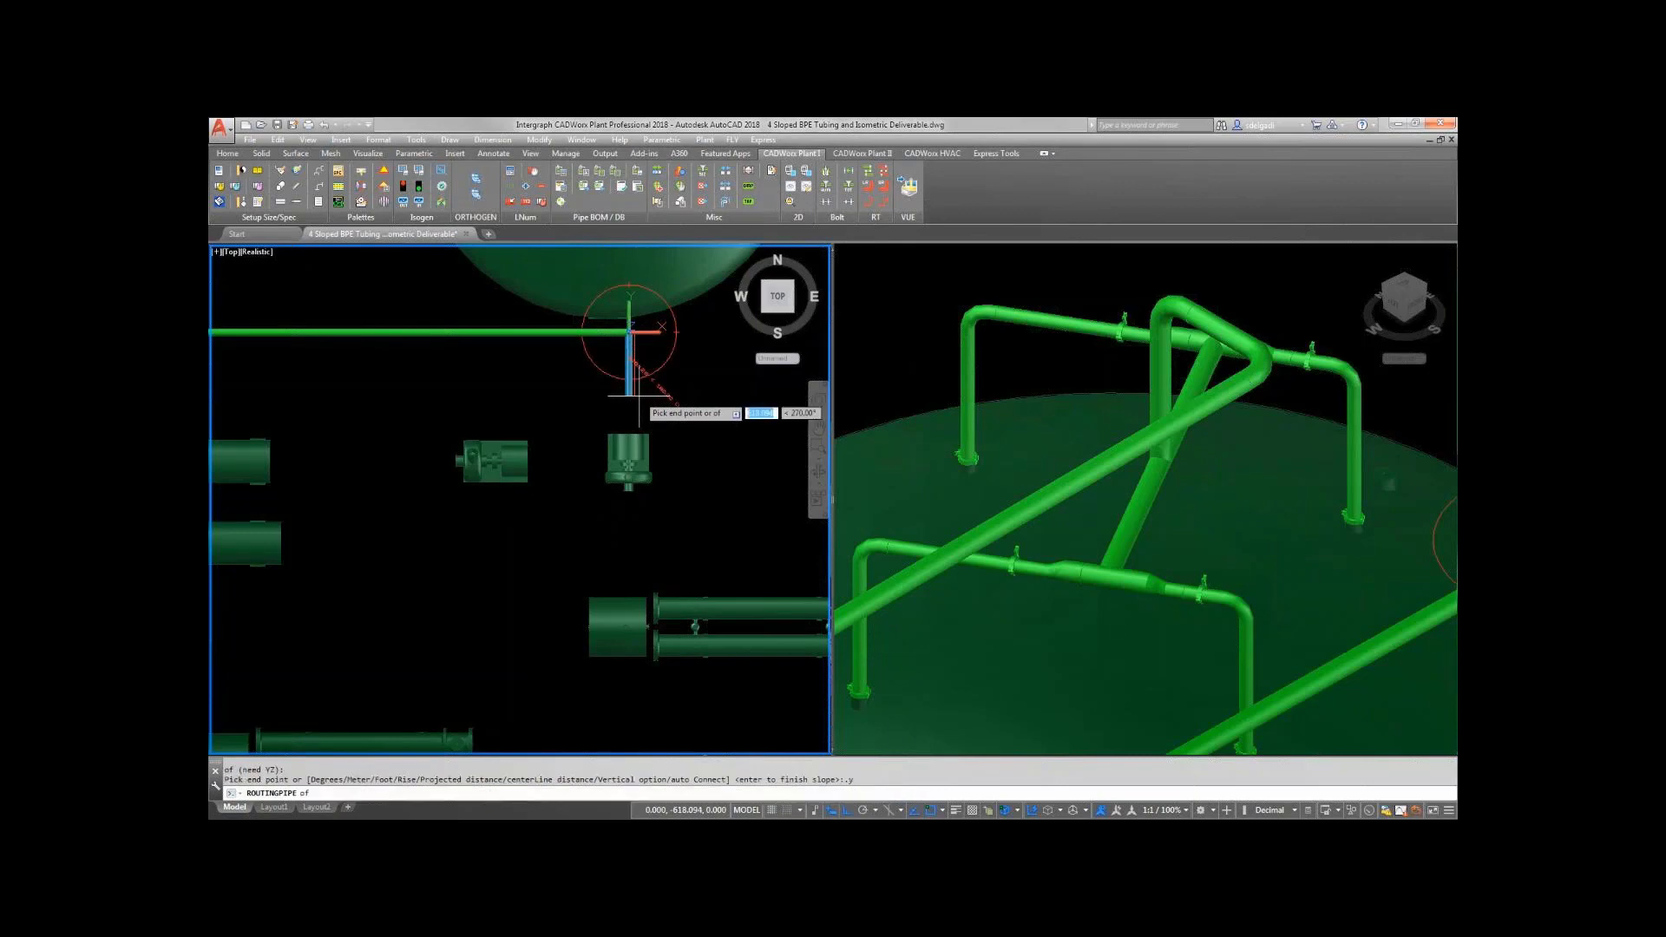
scroll(630, 456, up, 6)
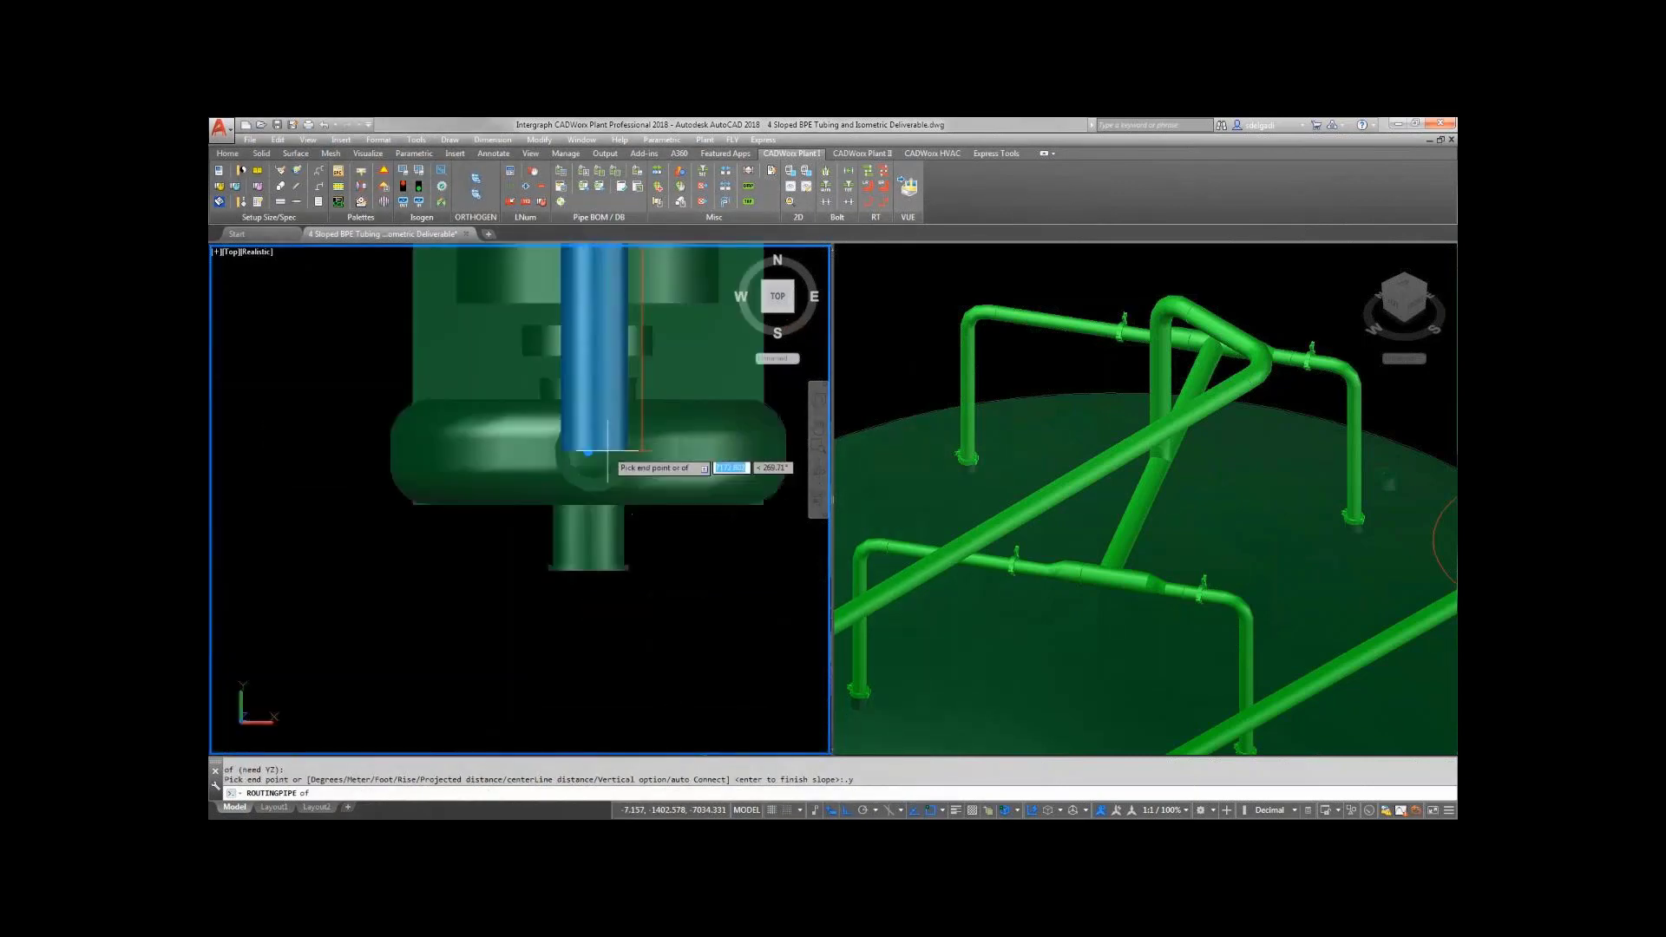
click(594, 451)
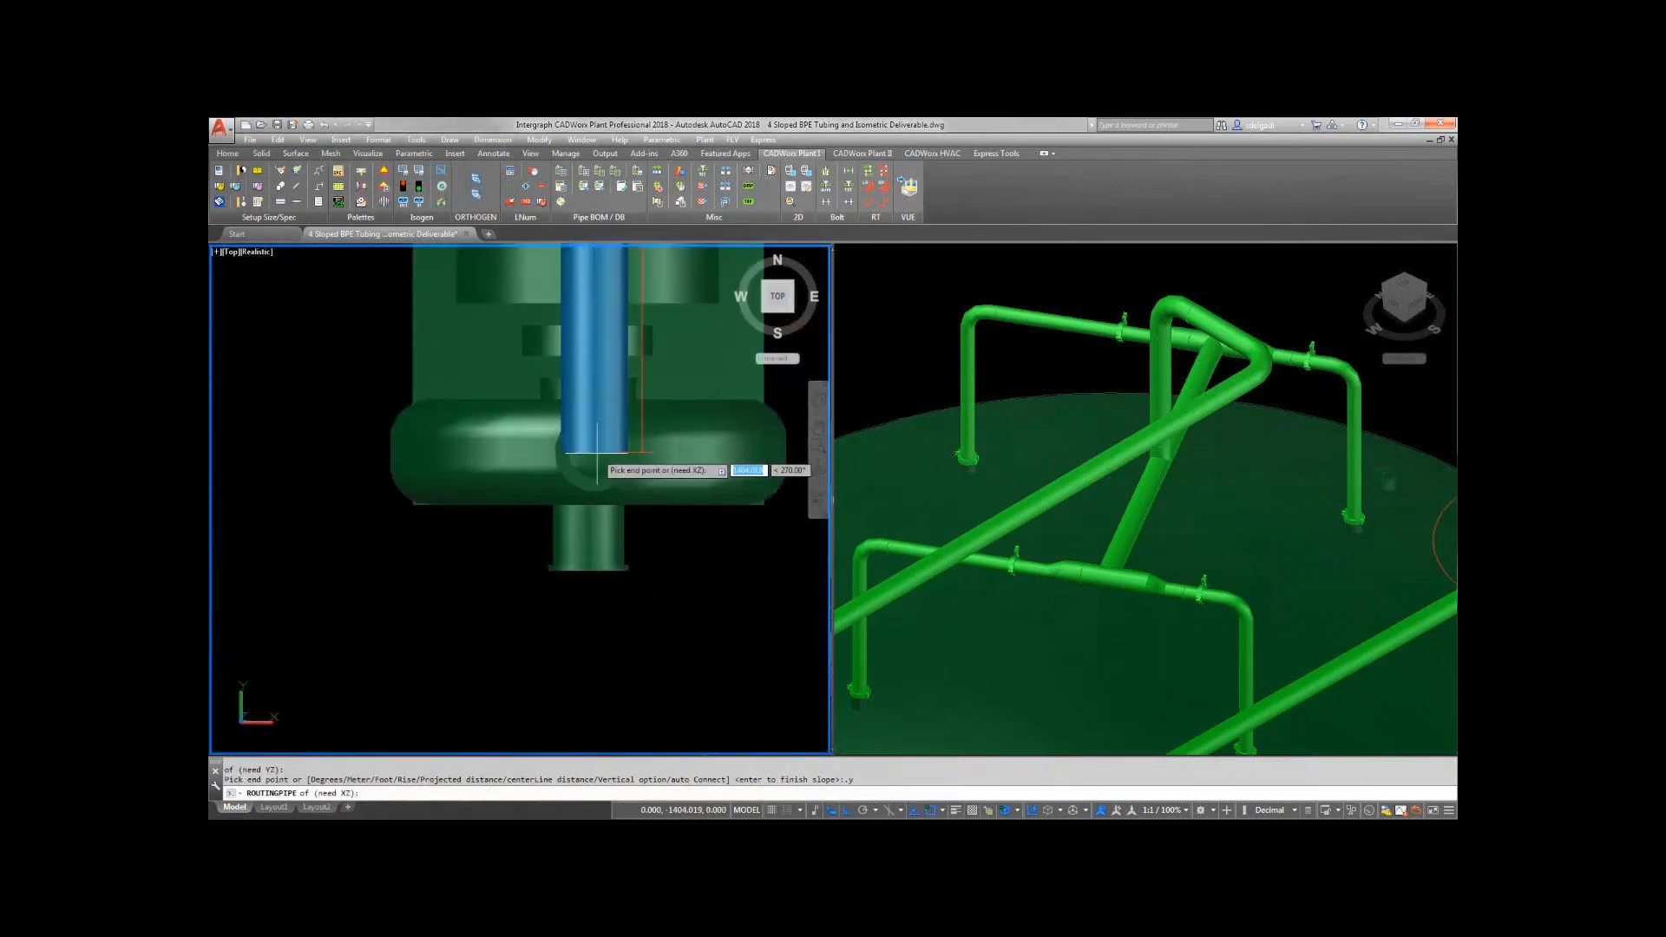
click(590, 655)
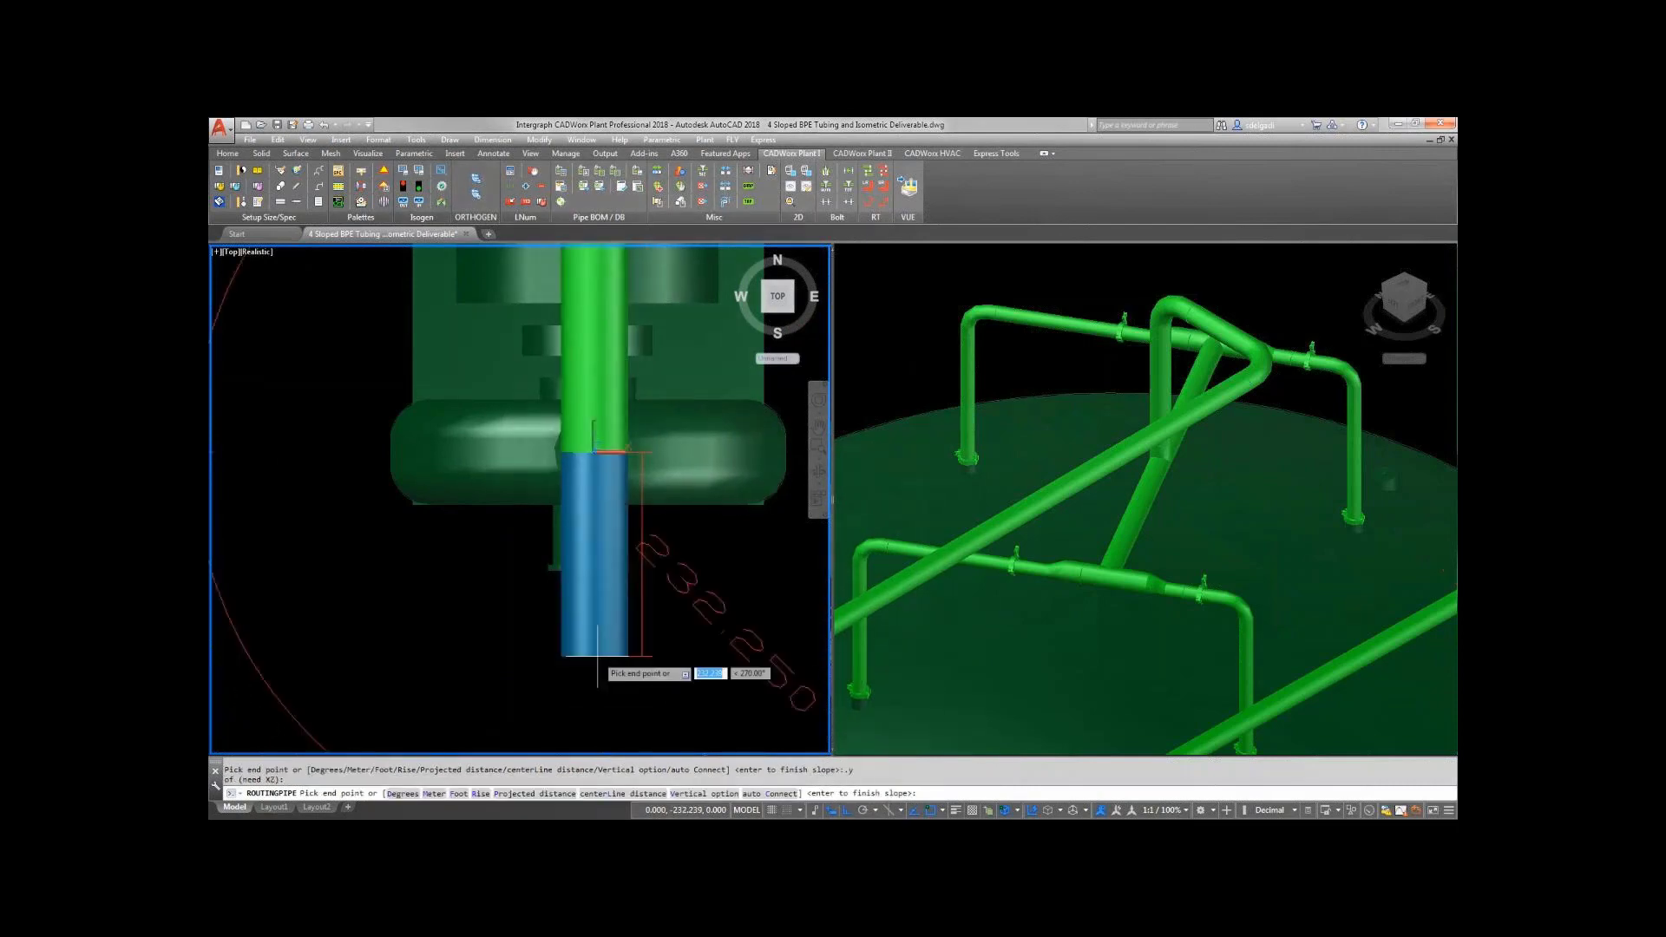
Route the line vertically down to the pump's upward-facing nozzle, turning on the Vertical option for the end point.
click(1216, 538)
scroll(1232, 547, down, 4)
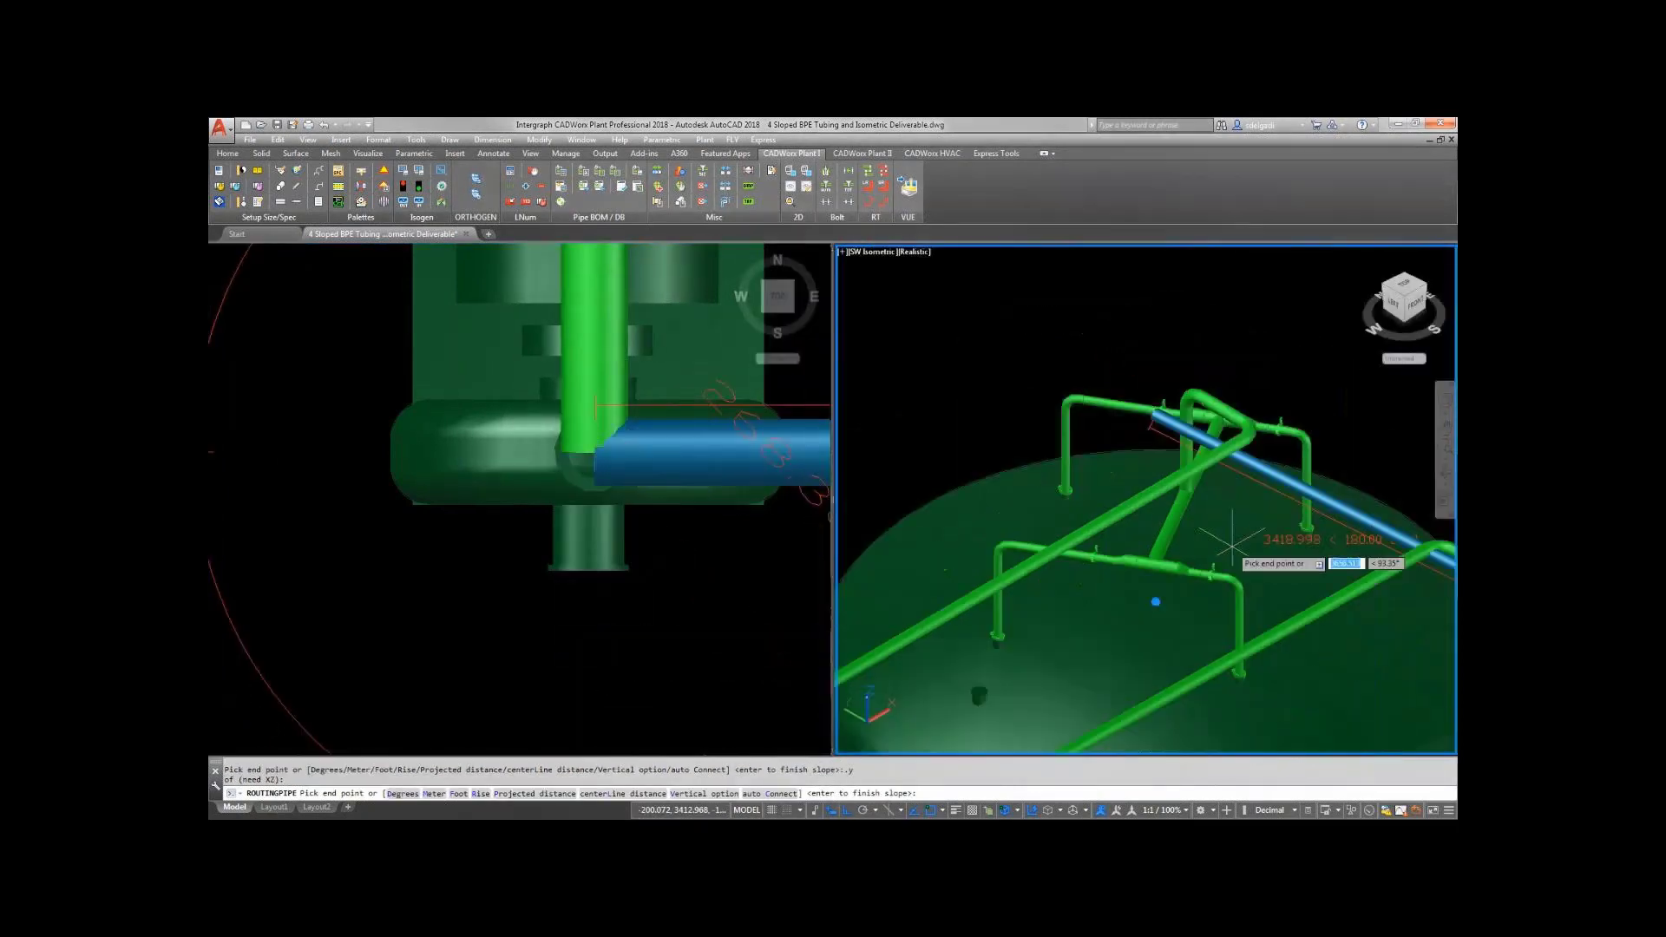
scroll(1391, 649, up, 1)
middle_drag(1393, 653, 1181, 339)
right_click(1186, 354)
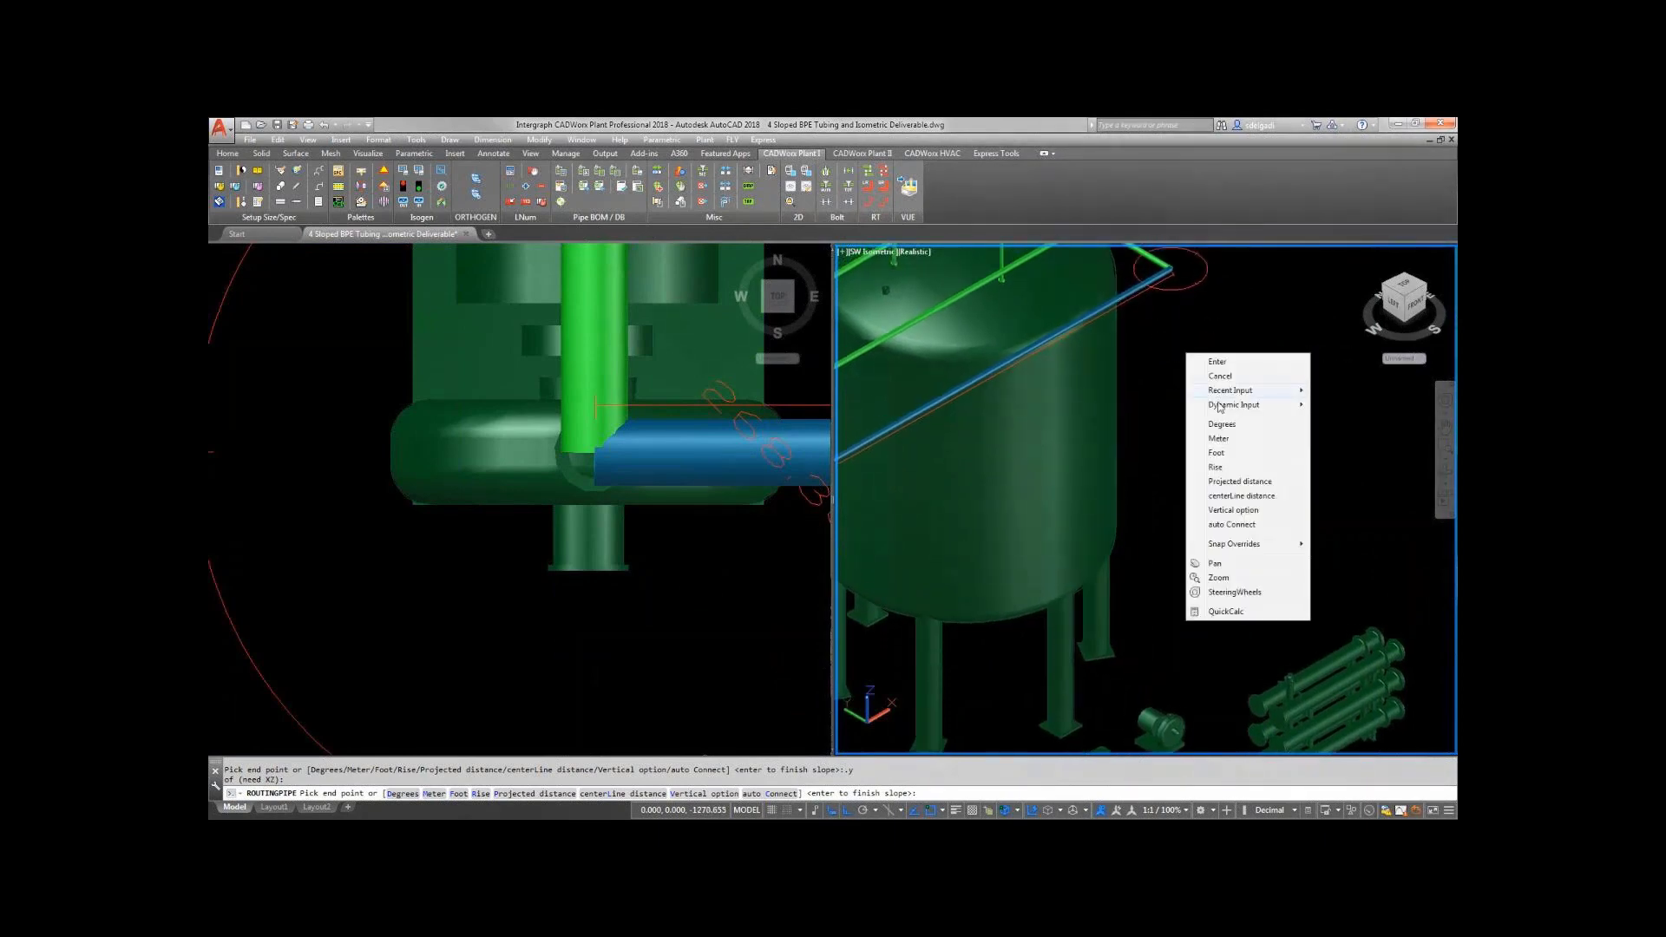
click(1248, 512)
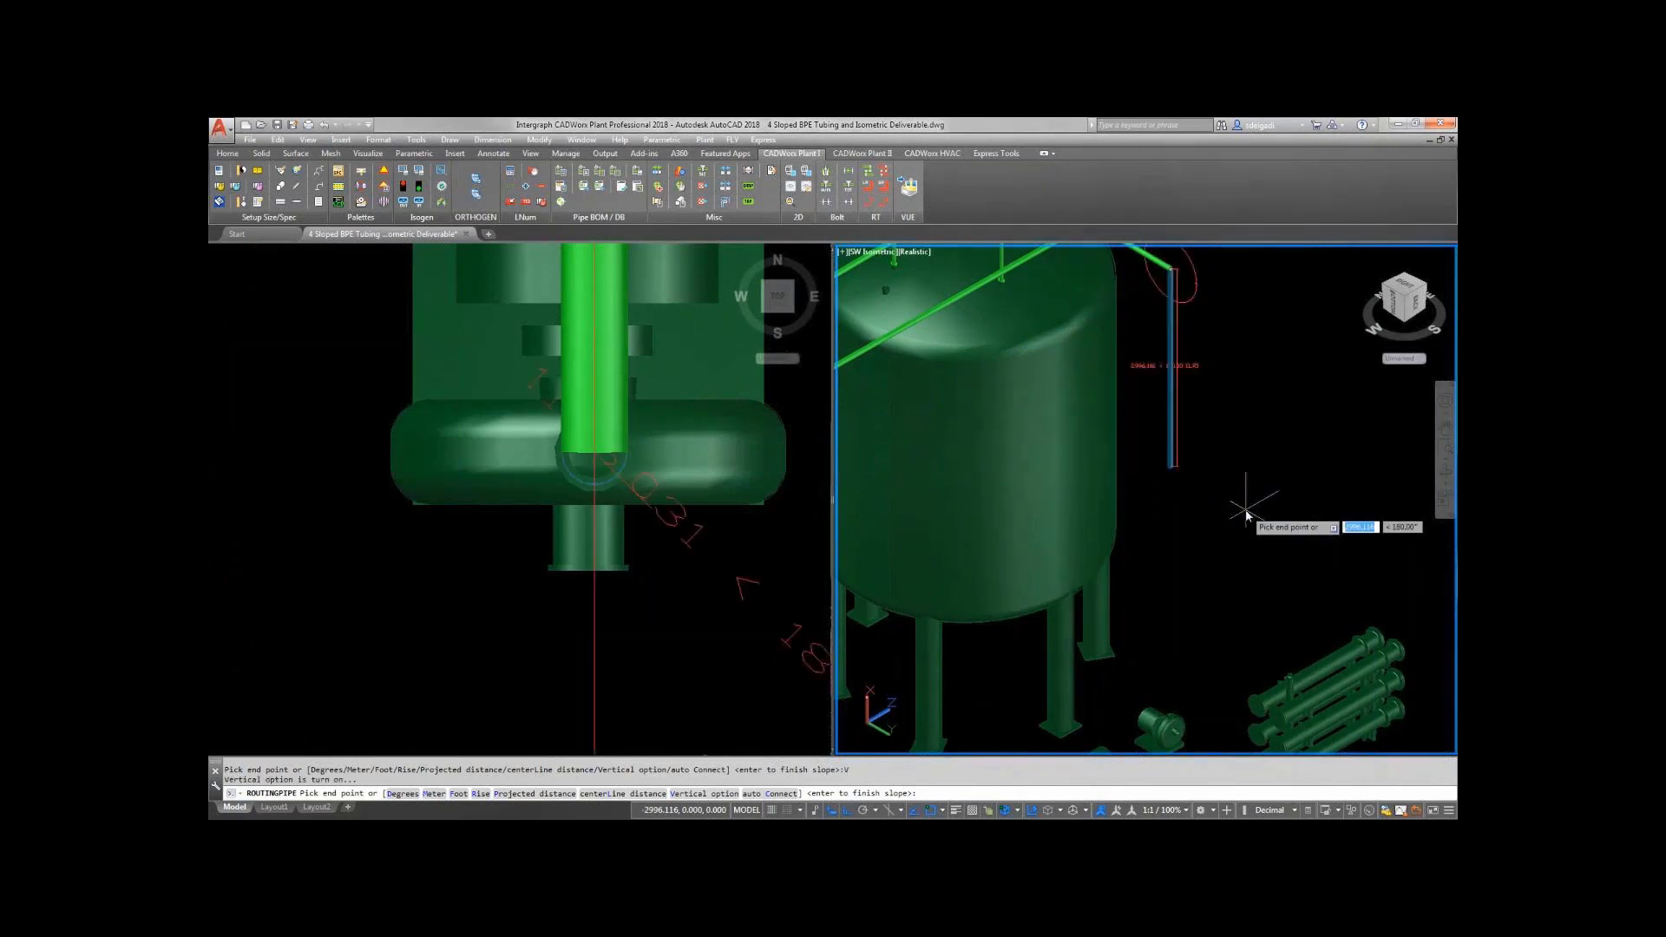
scroll(1194, 720, up, 5)
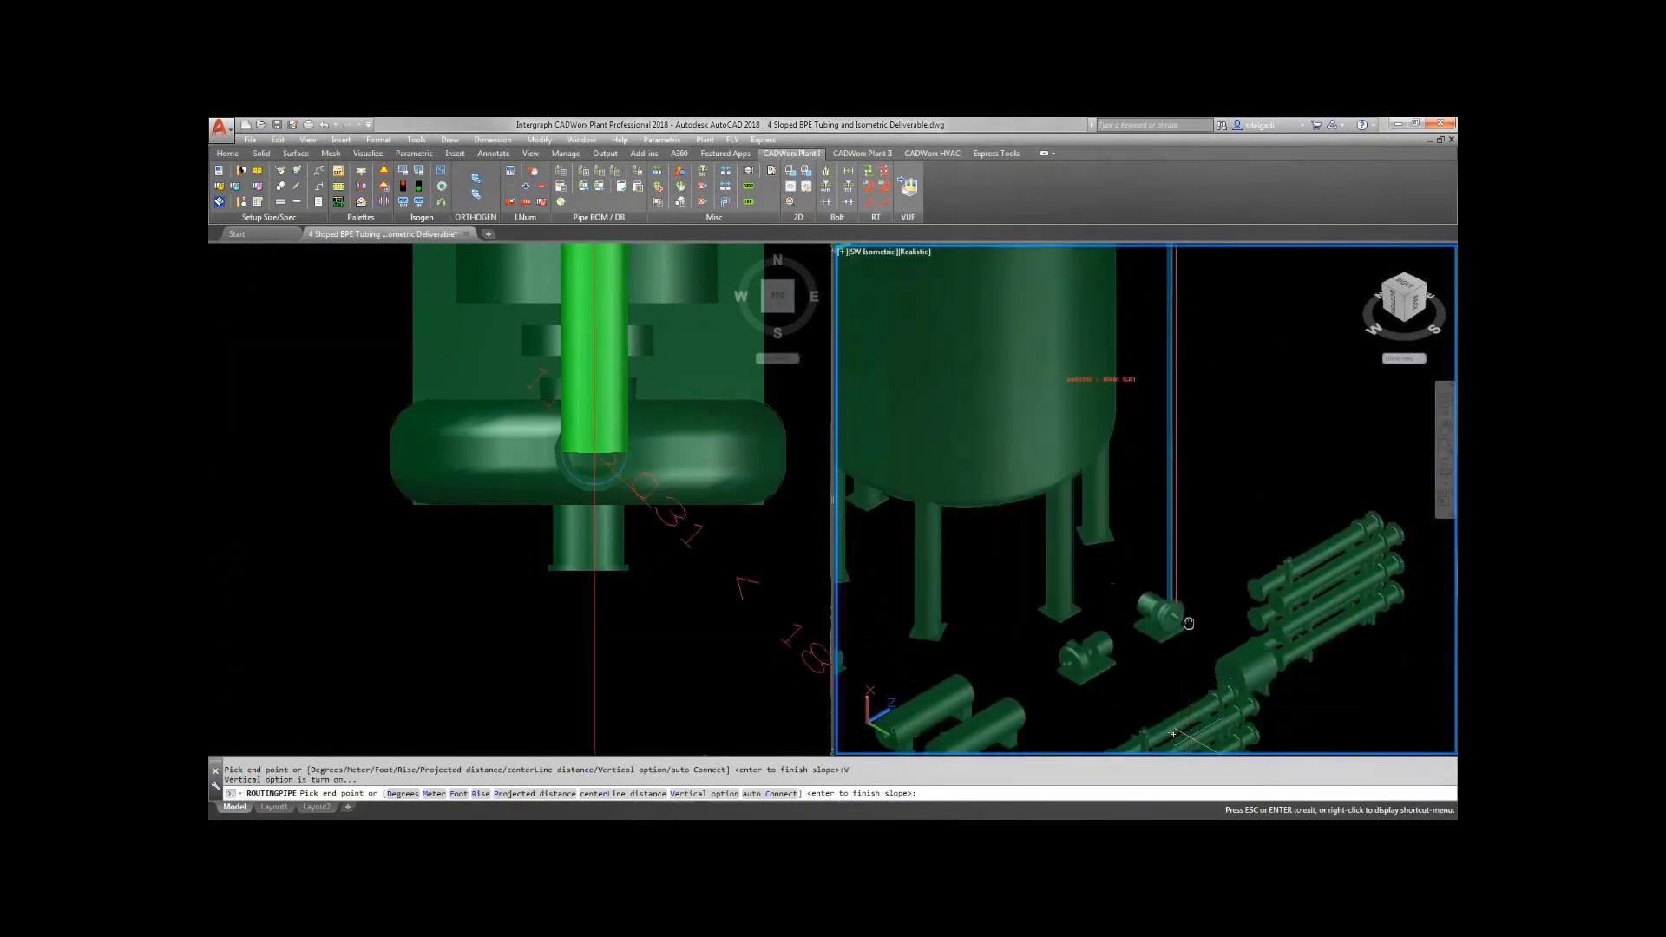
scroll(1182, 569, up, 3)
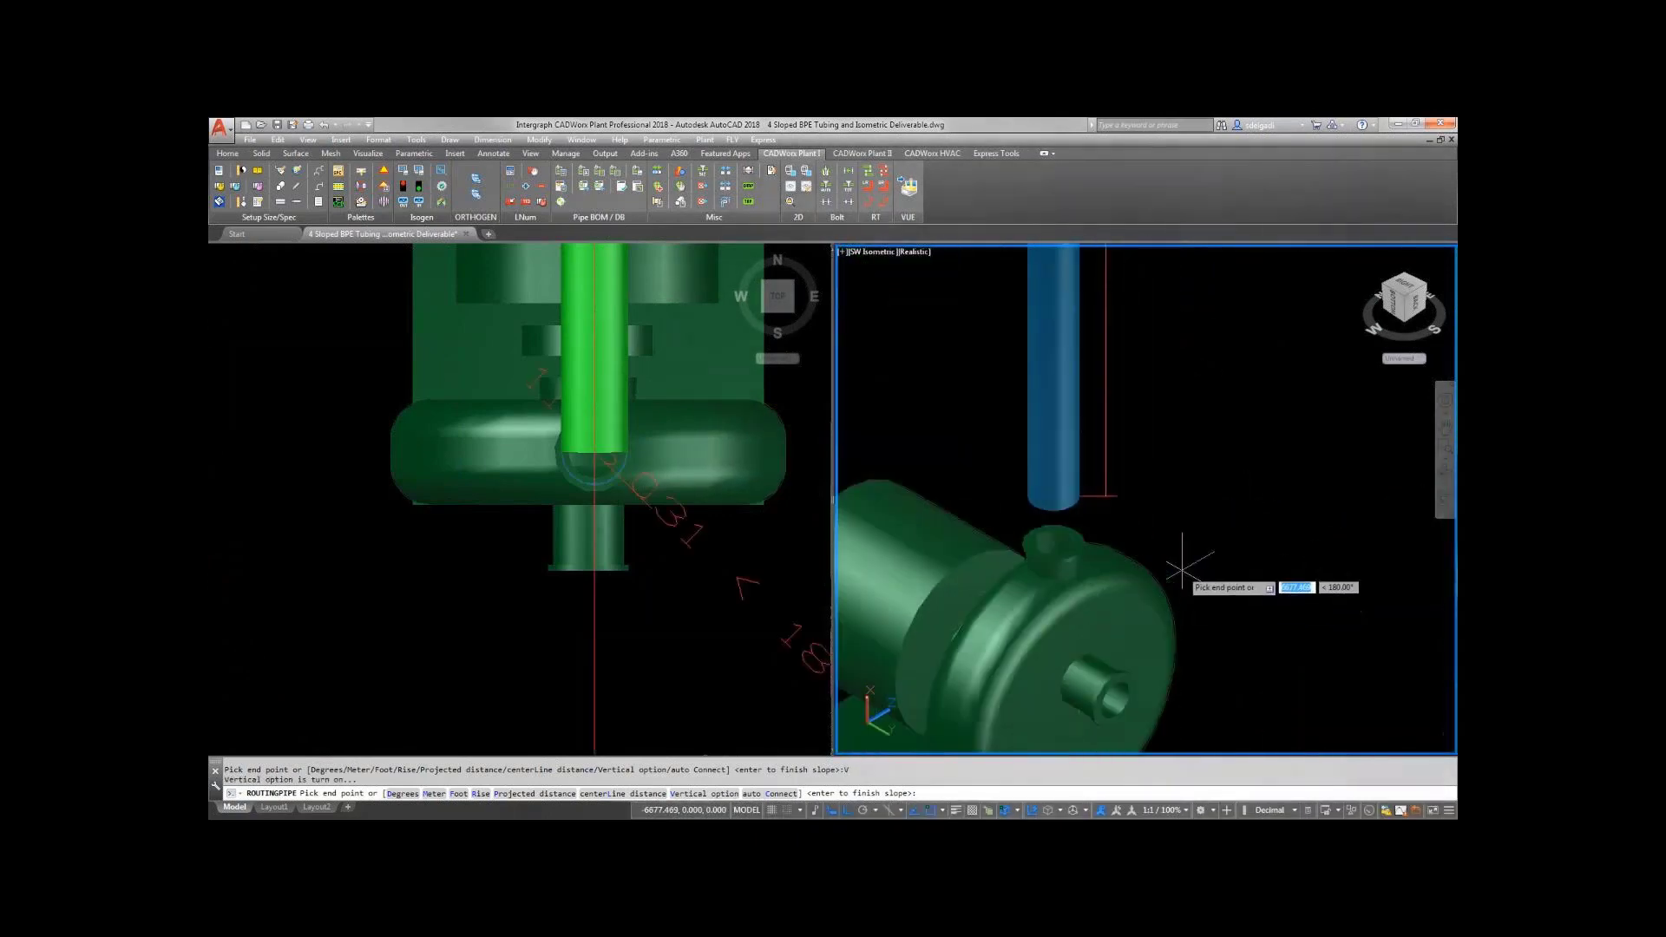
click(1054, 544)
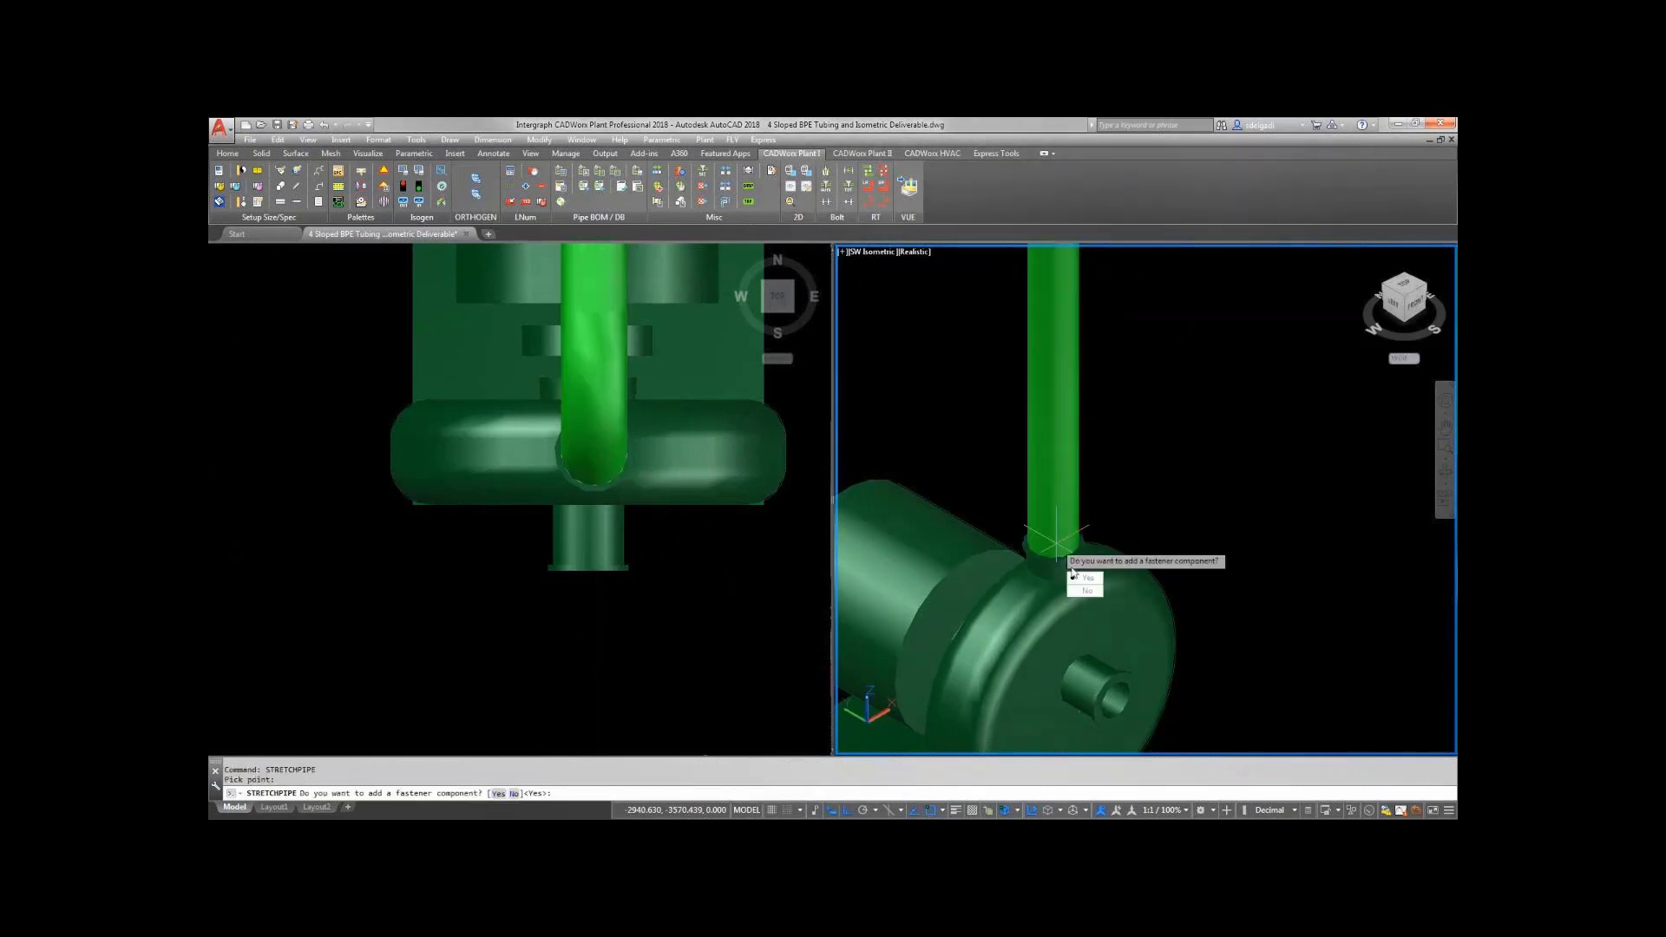
Add a fastener at the pump nozzle, choosing the size 80 HD clamp and the size 80 BPE ferrule.
click(1080, 577)
mouse_move(1089, 553)
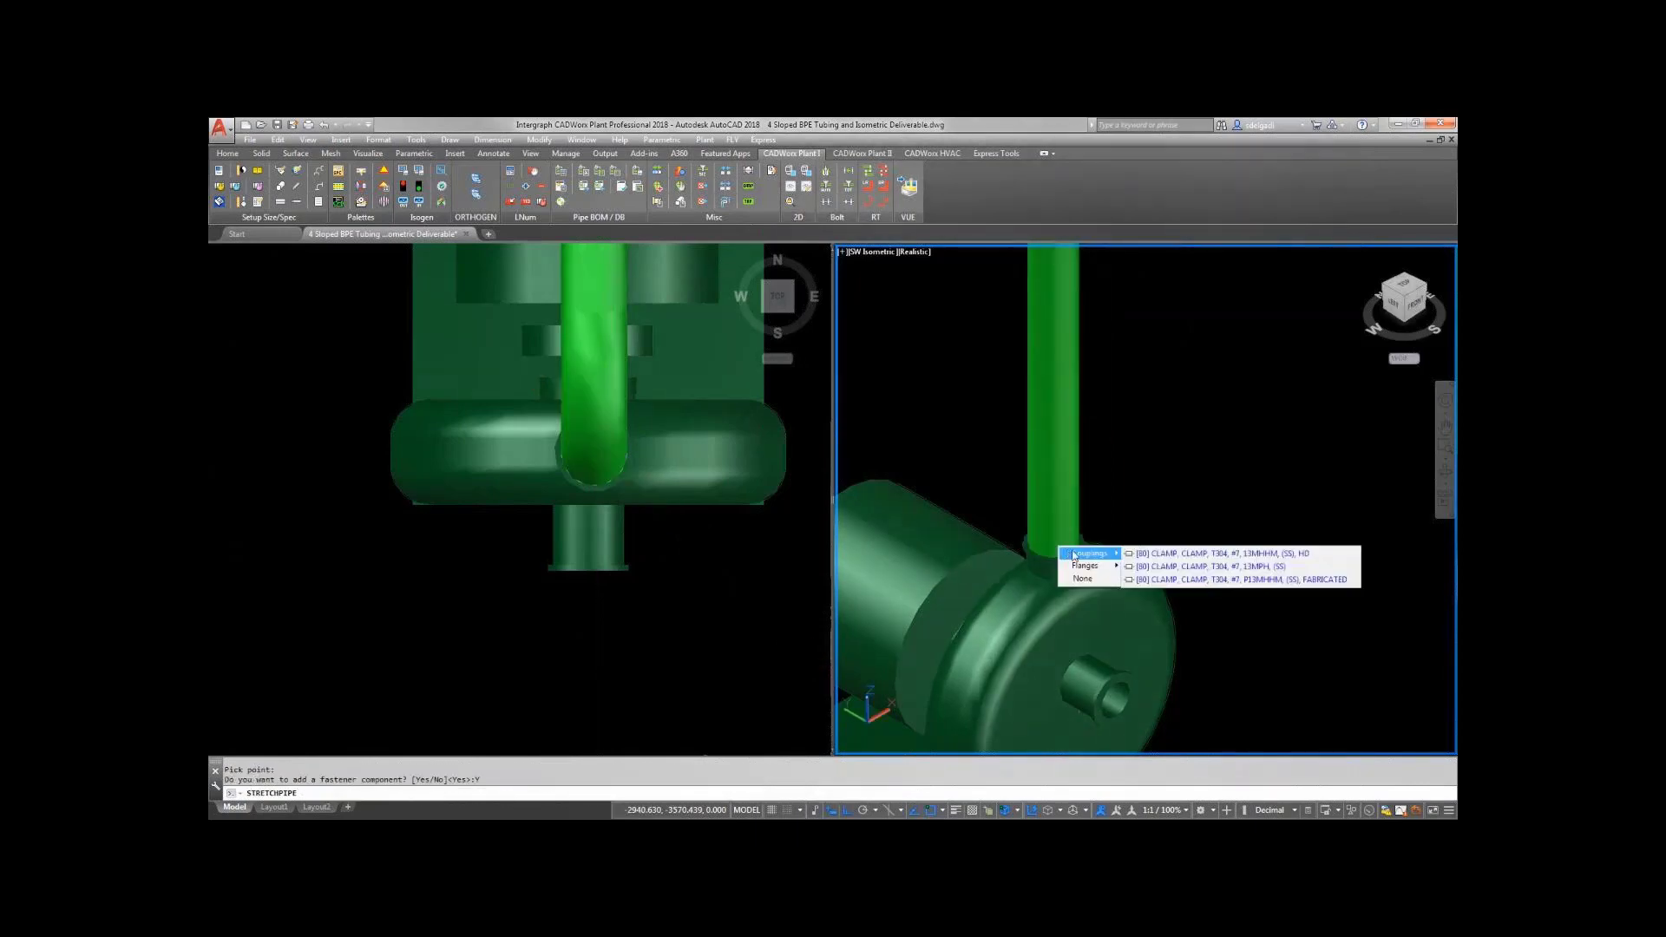
click(1142, 556)
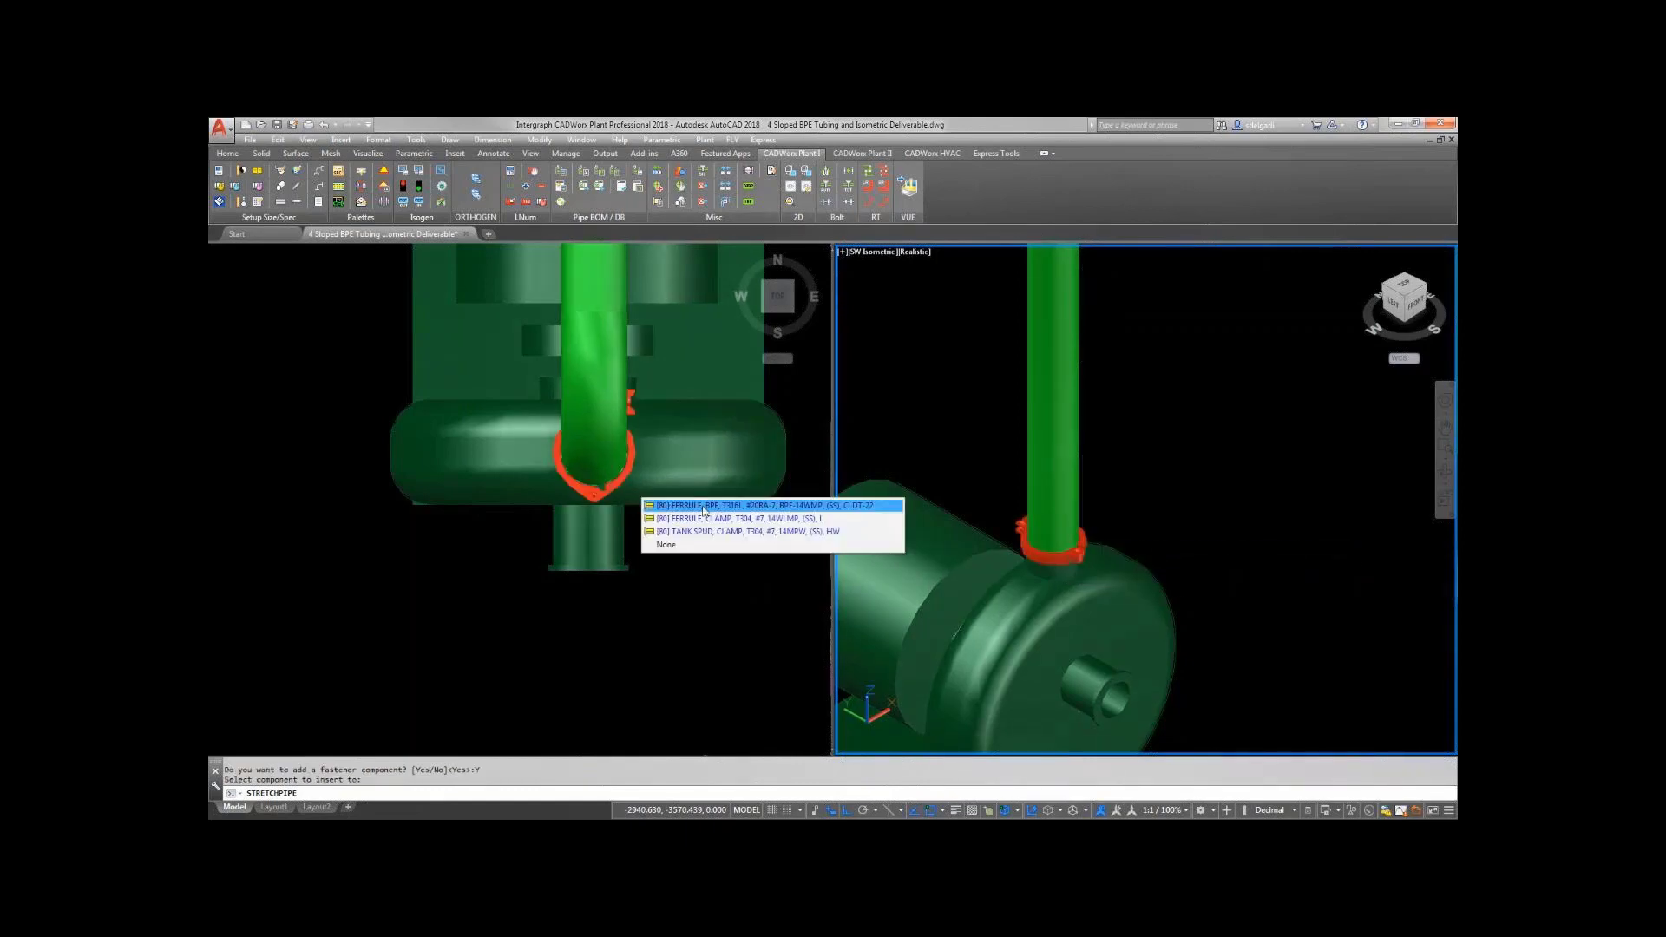
click(703, 508)
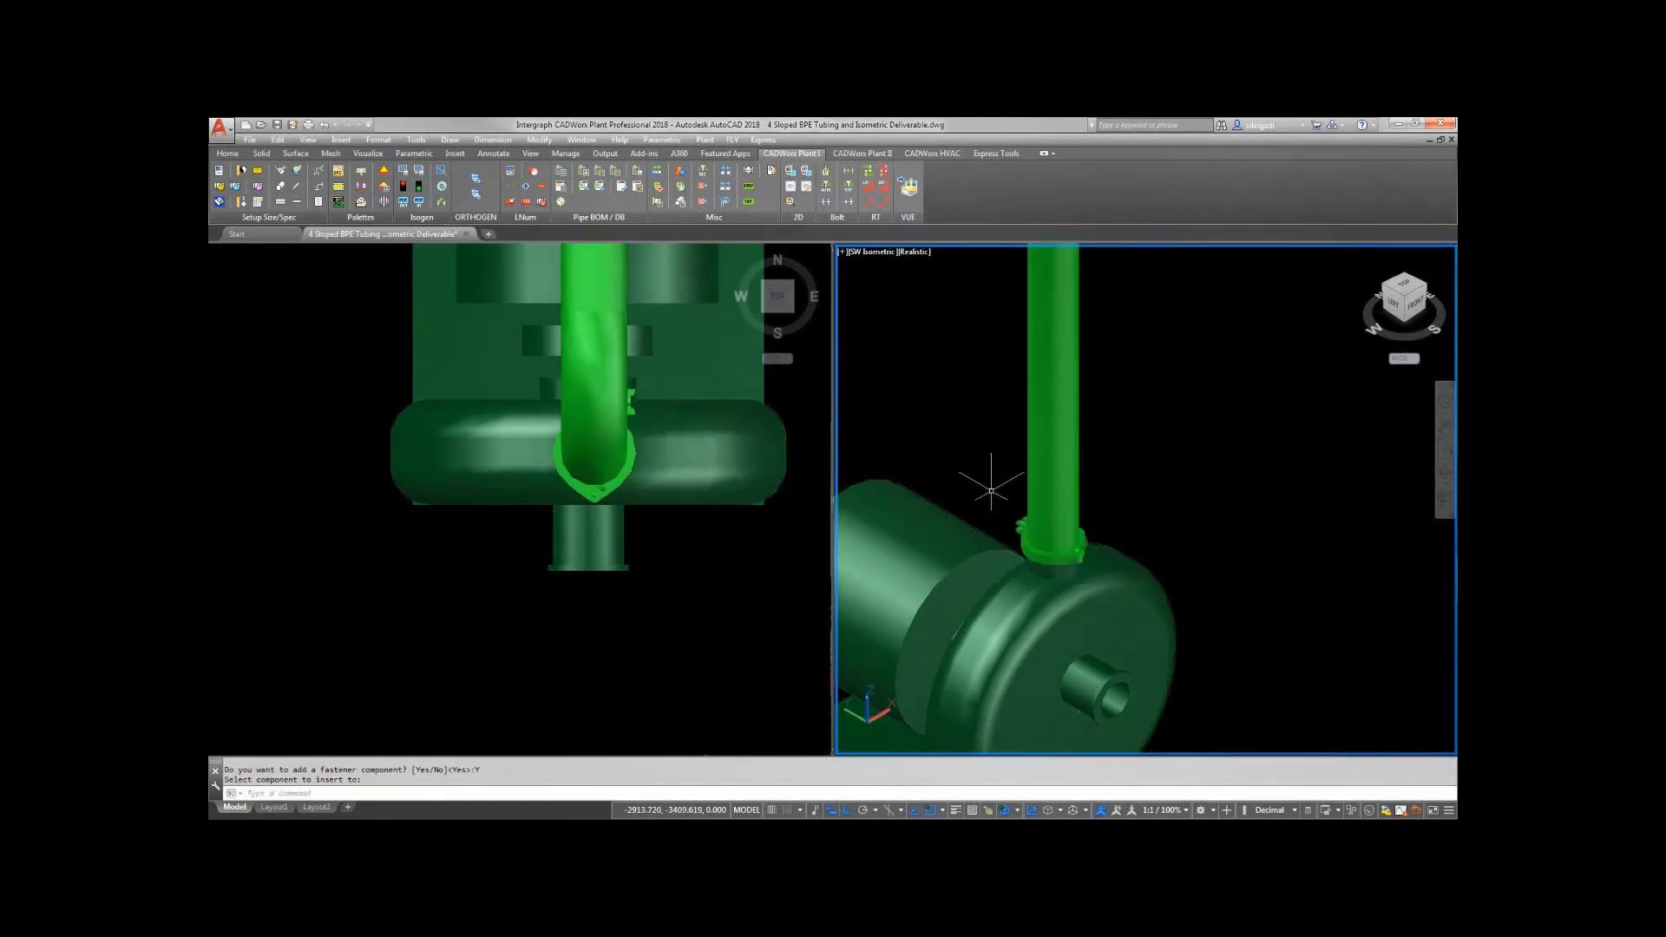
Examine the elbow above the vertical drop in the 2D Wireframe visual style and view its component data without changing it.
scroll(1108, 507, down, 8)
middle_drag(1134, 295, 1168, 757)
scroll(1142, 346, up, 6)
scroll(1138, 408, up, 2)
scroll(1149, 464, up, 5)
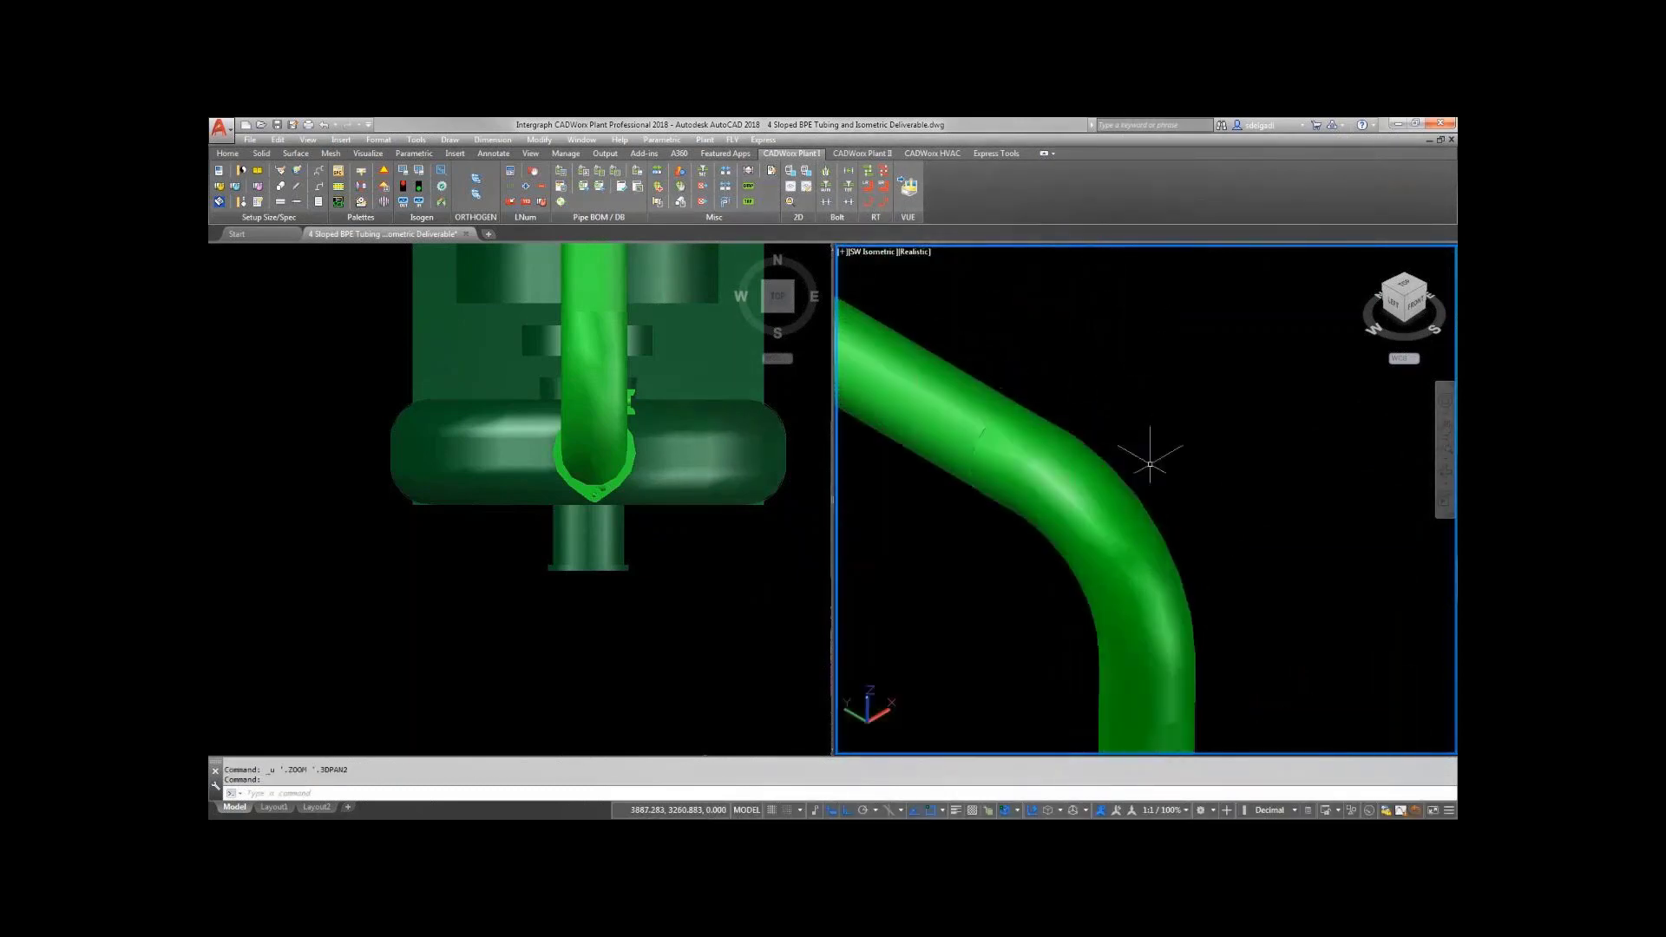
middle_drag(1150, 454, 1238, 408)
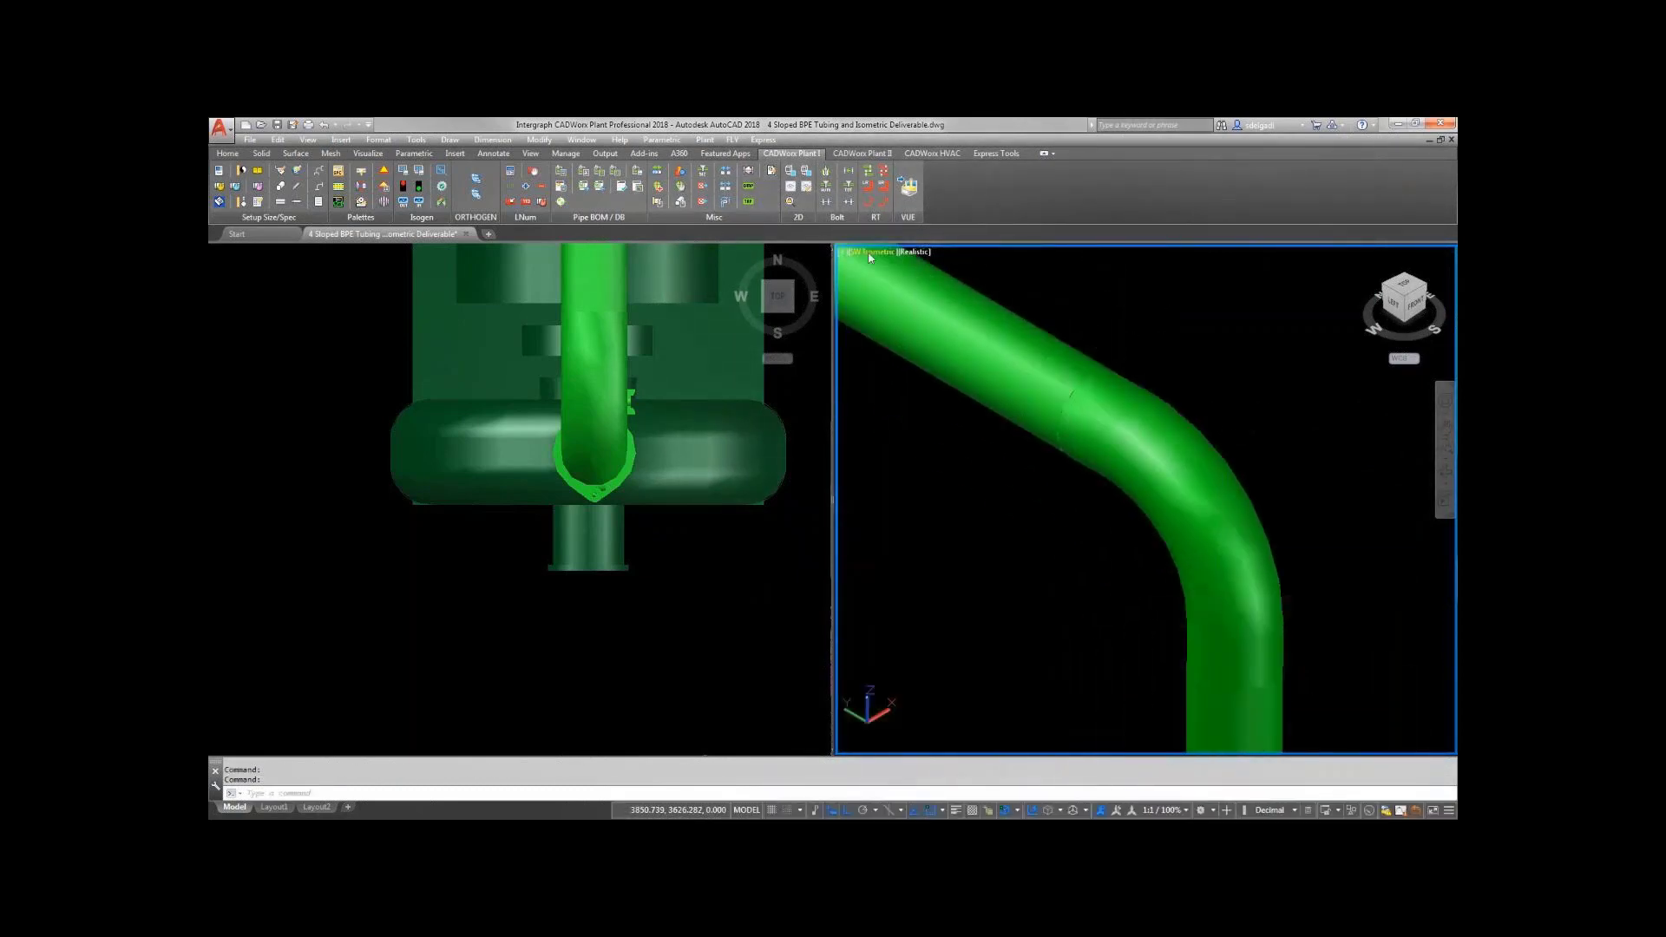
click(915, 252)
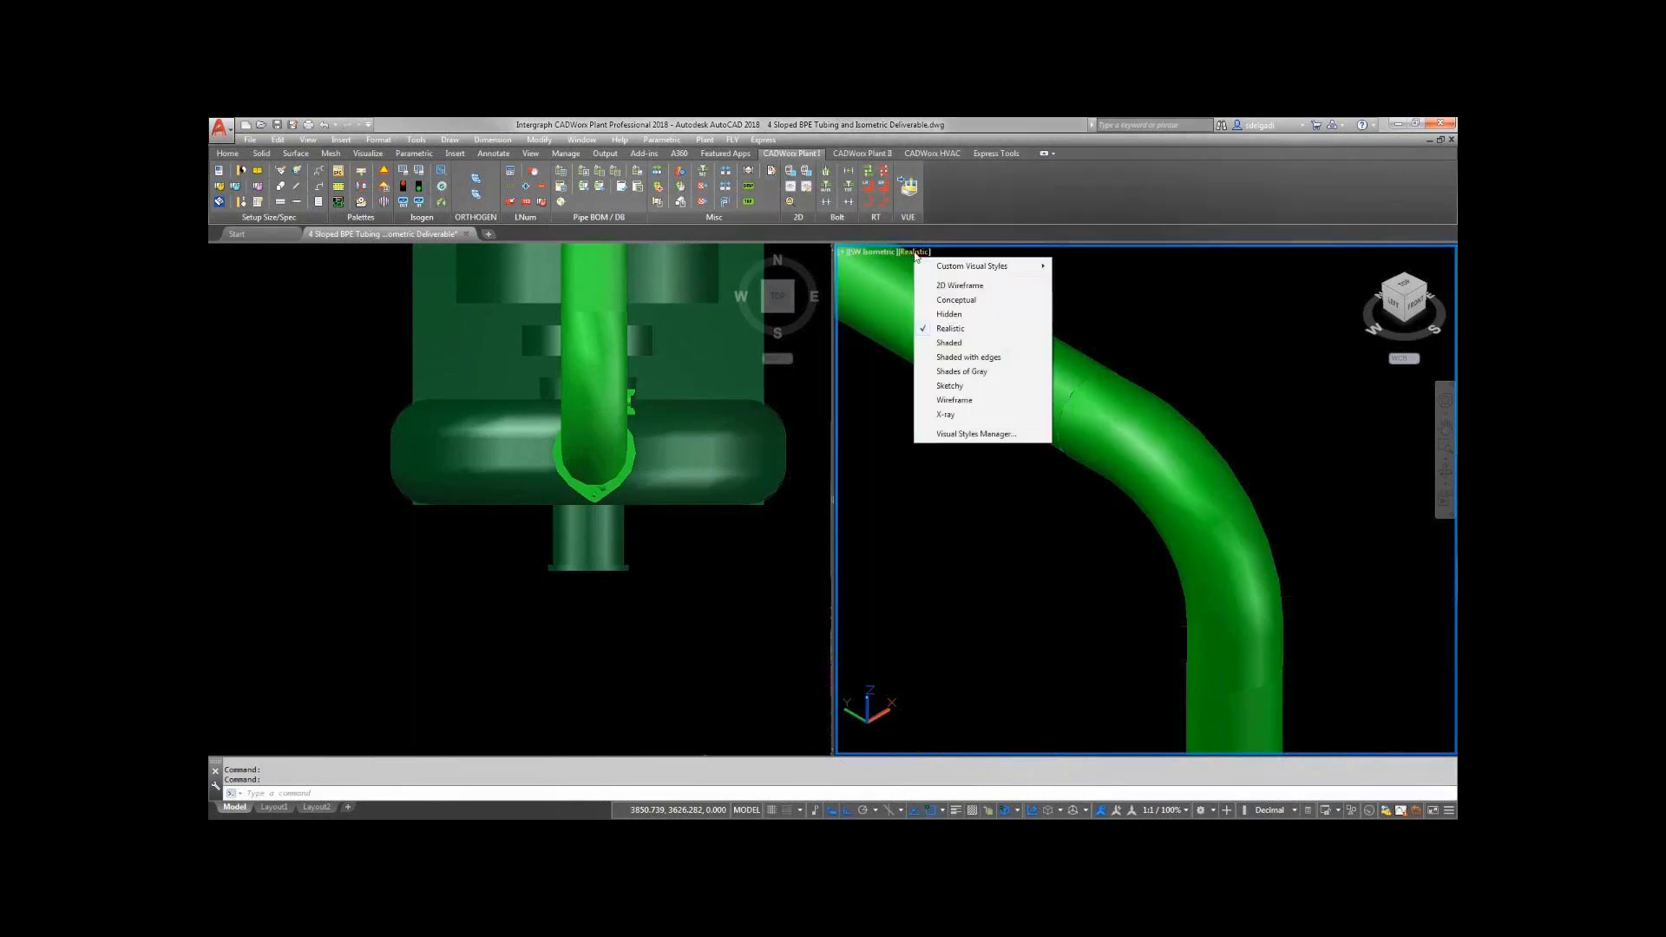
click(938, 286)
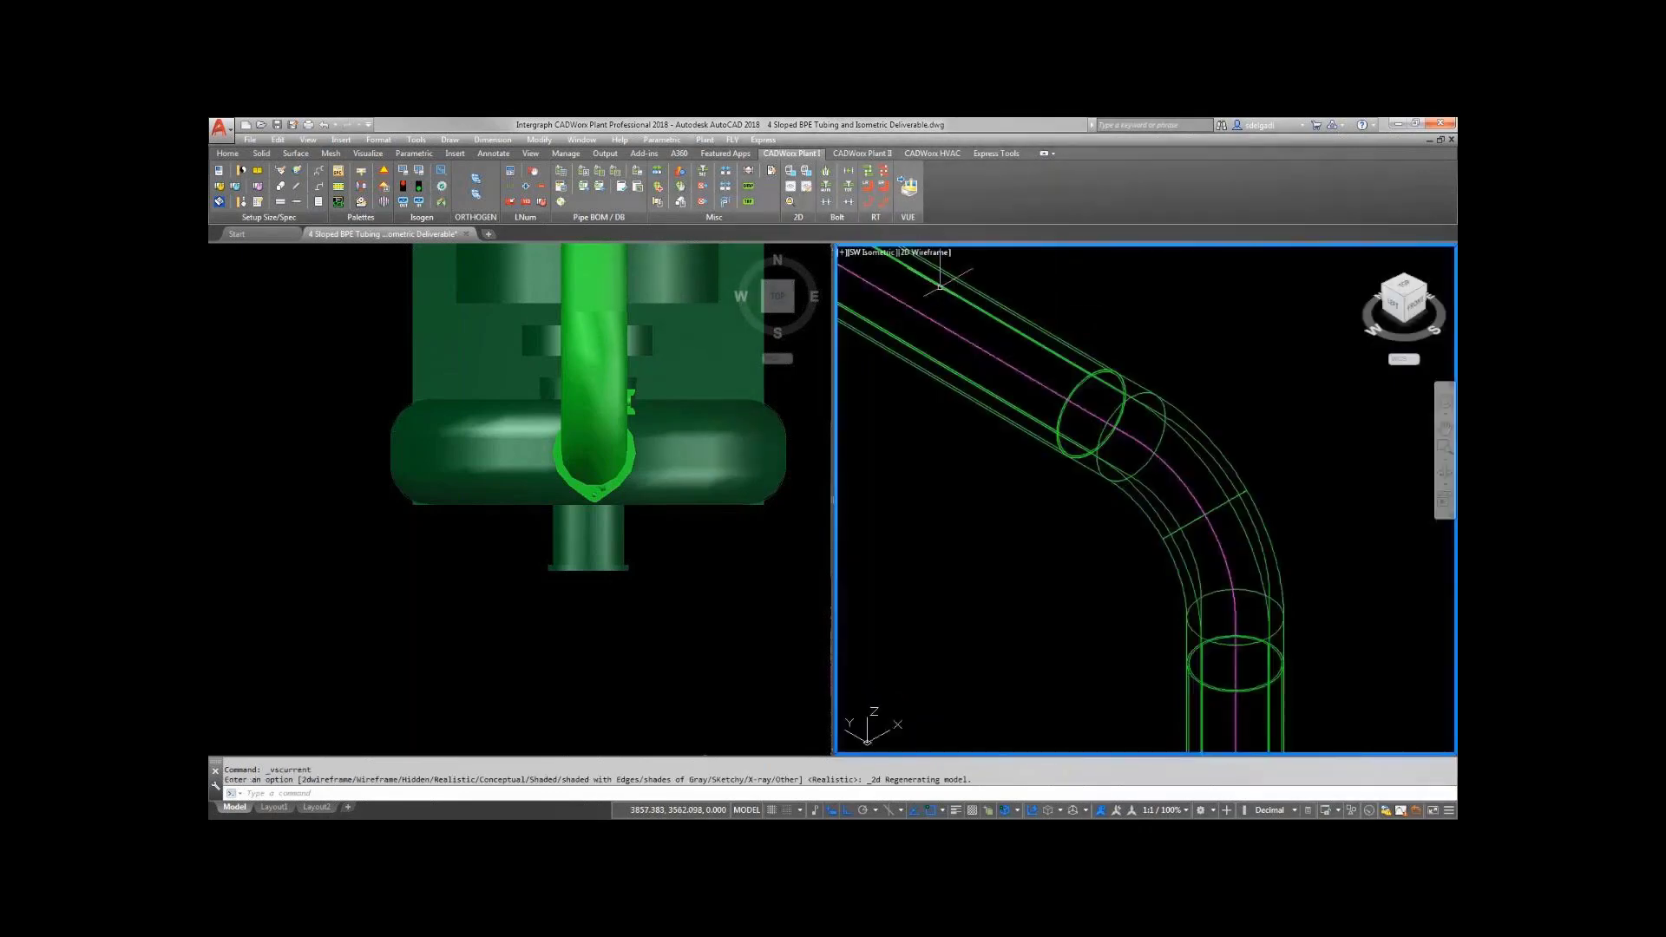
double_click(1195, 427)
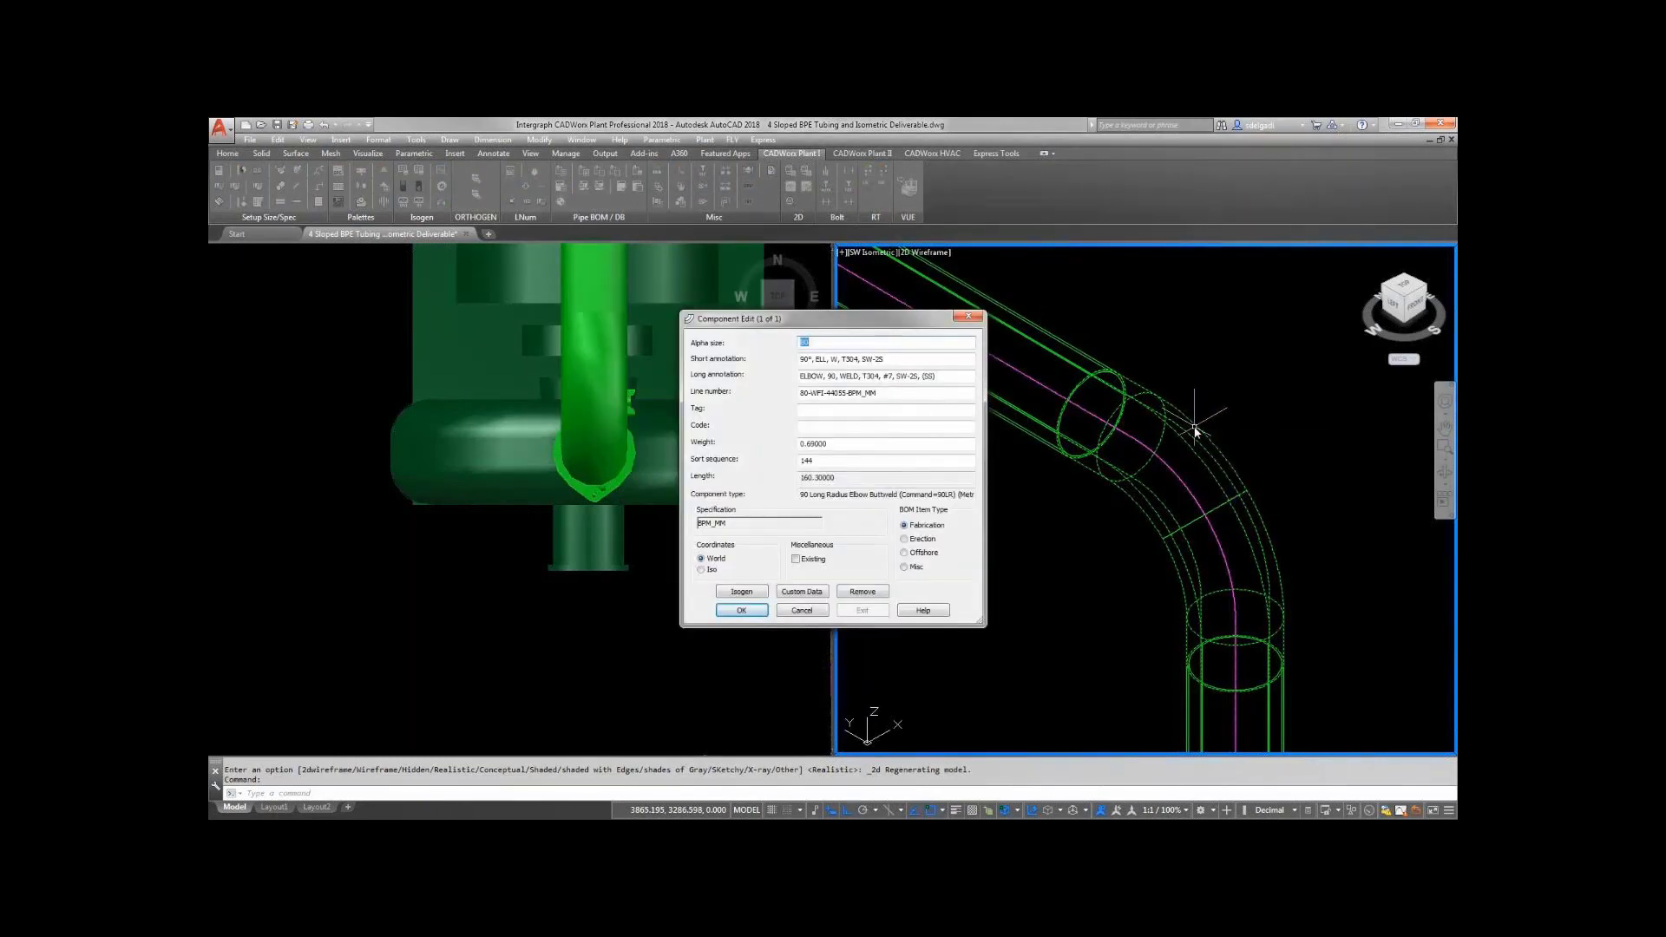
key(Escape)
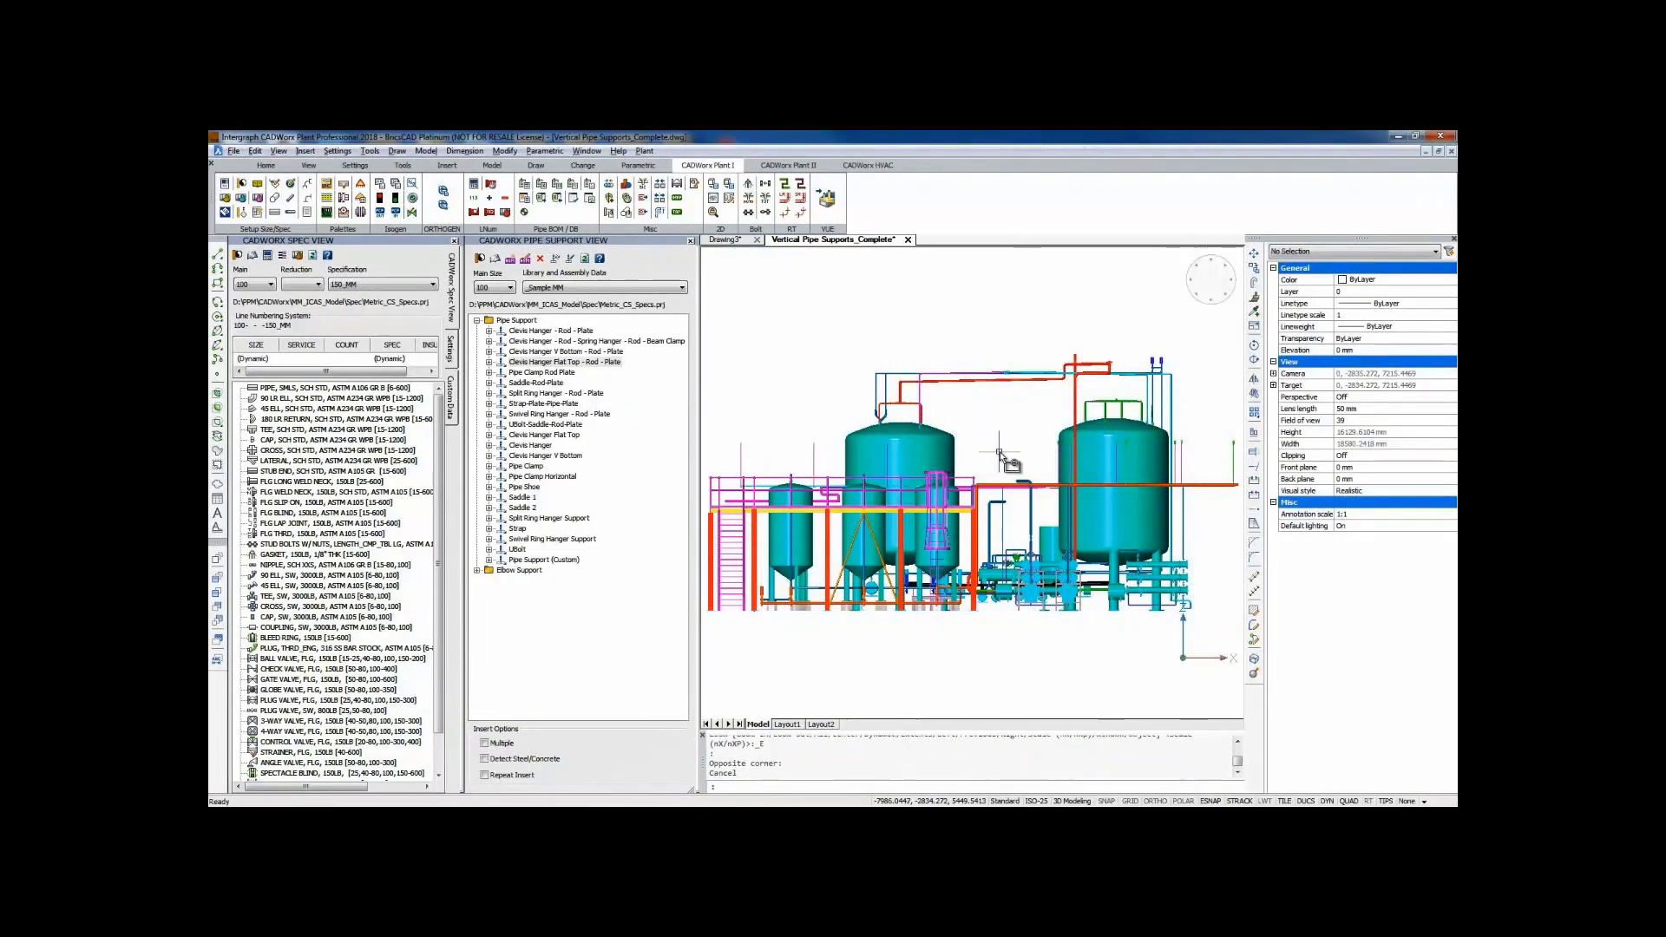
Insert a size 100 Clevis Hanger Flat Top - Rod - Plate support on the red sloped pipe, oriented vertically upward.
scroll(1070, 423, up, 6)
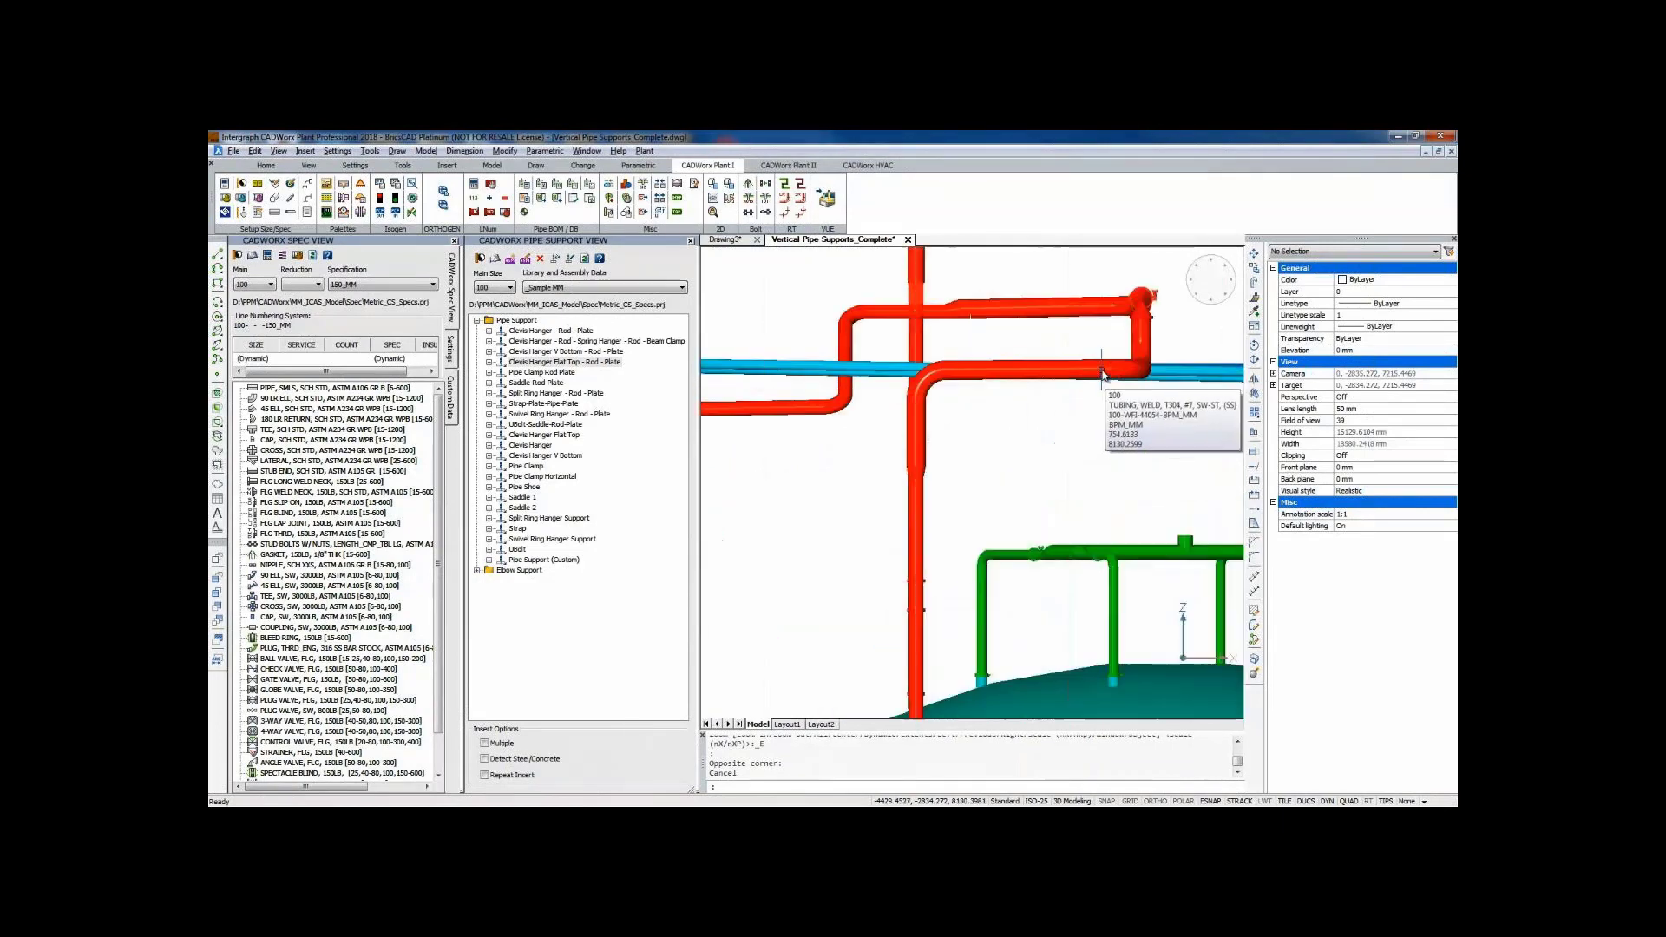
shift+middle_drag(1102, 375, 1030, 484)
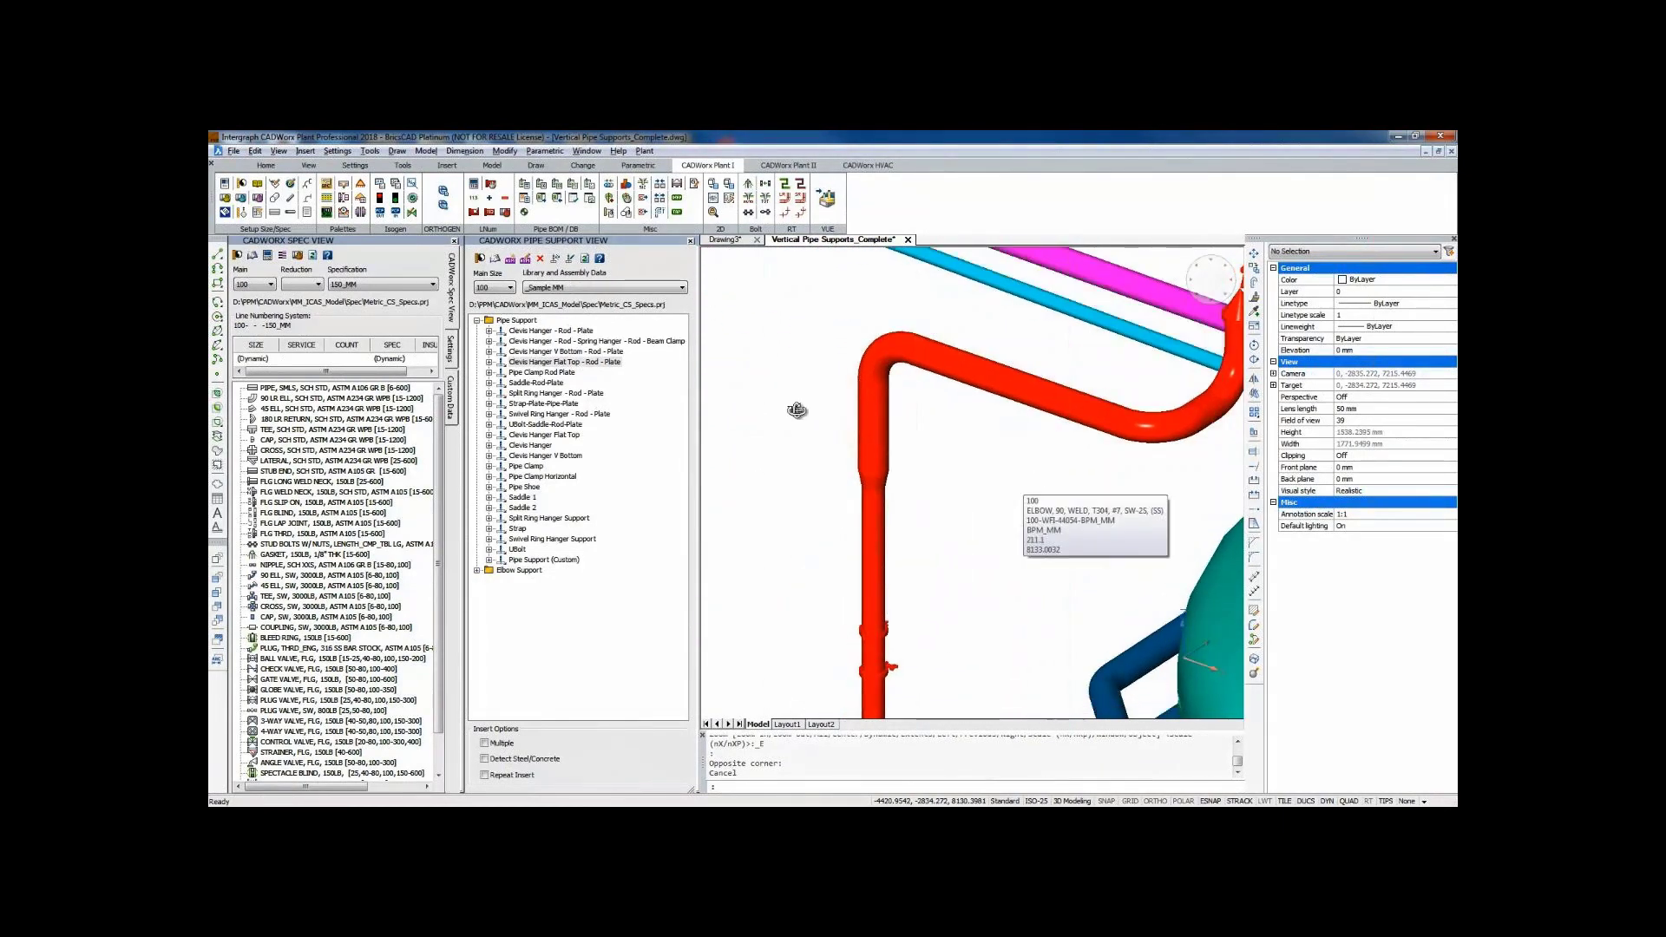
double_click(607, 363)
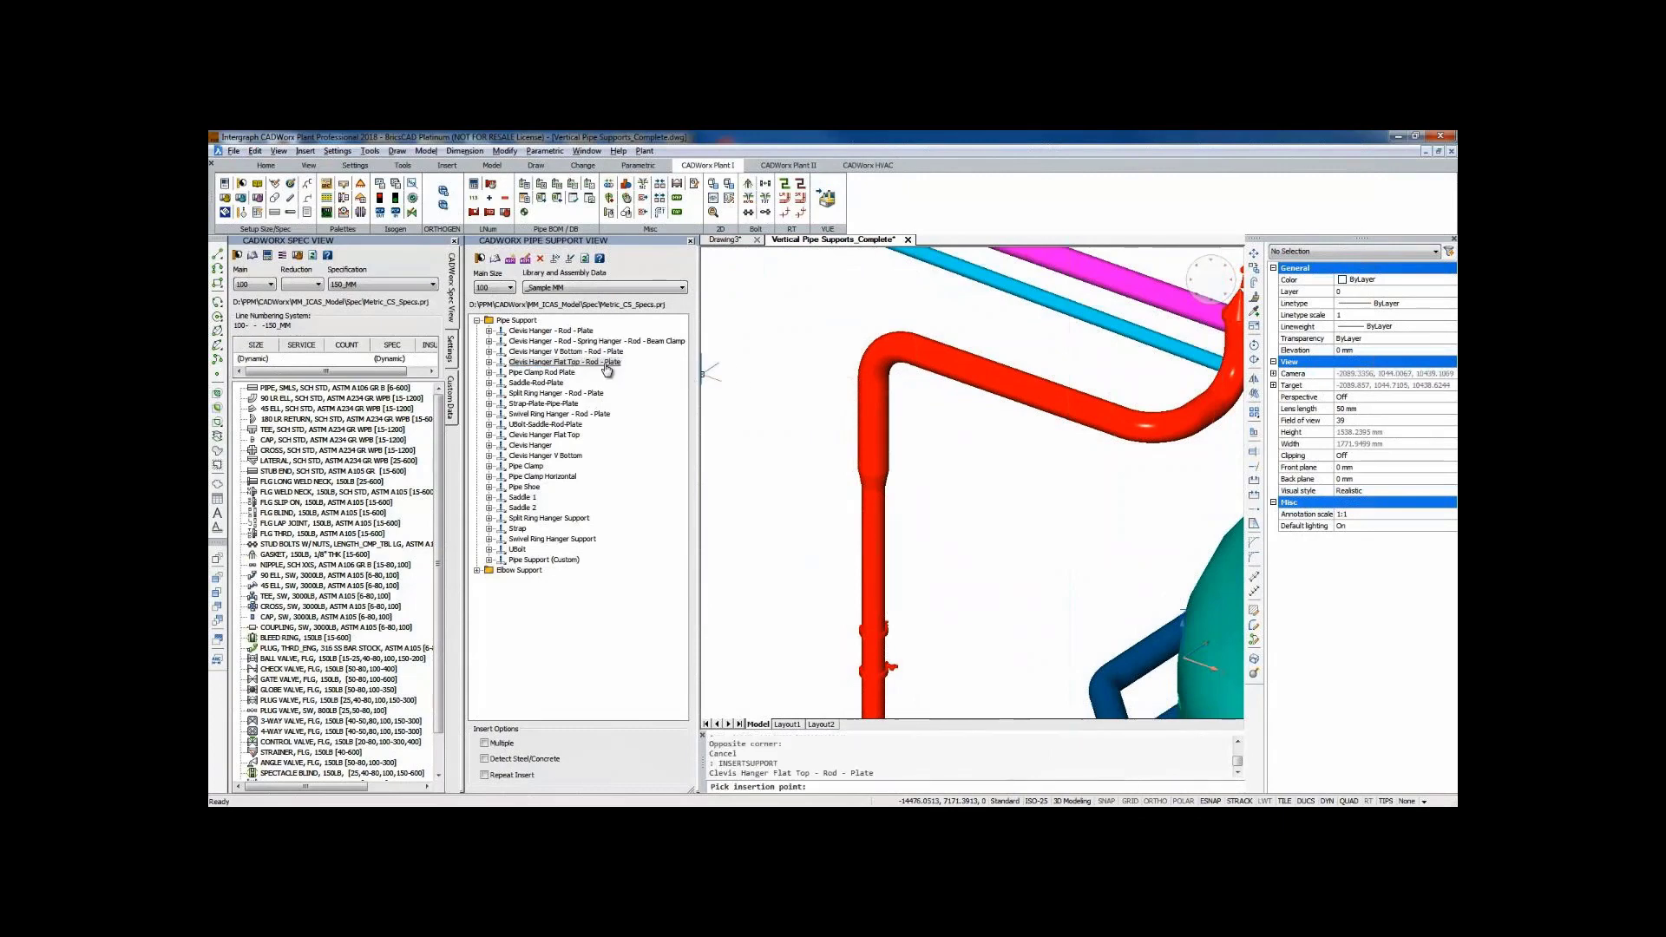
text(nea)
key(Return)
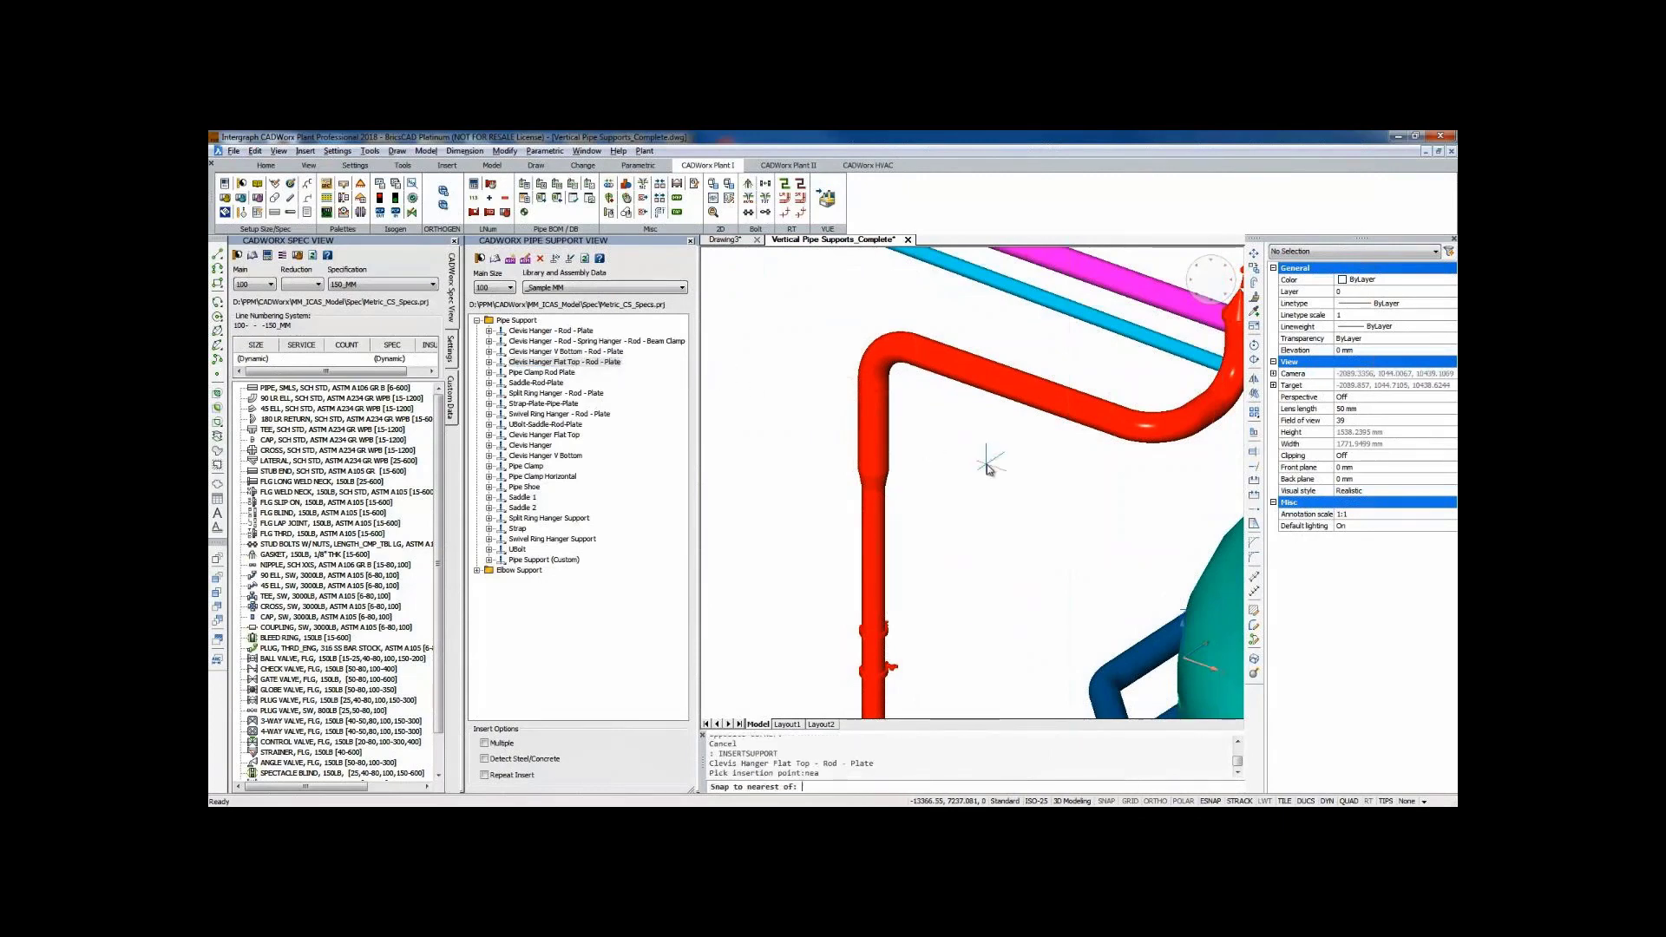
click(1021, 400)
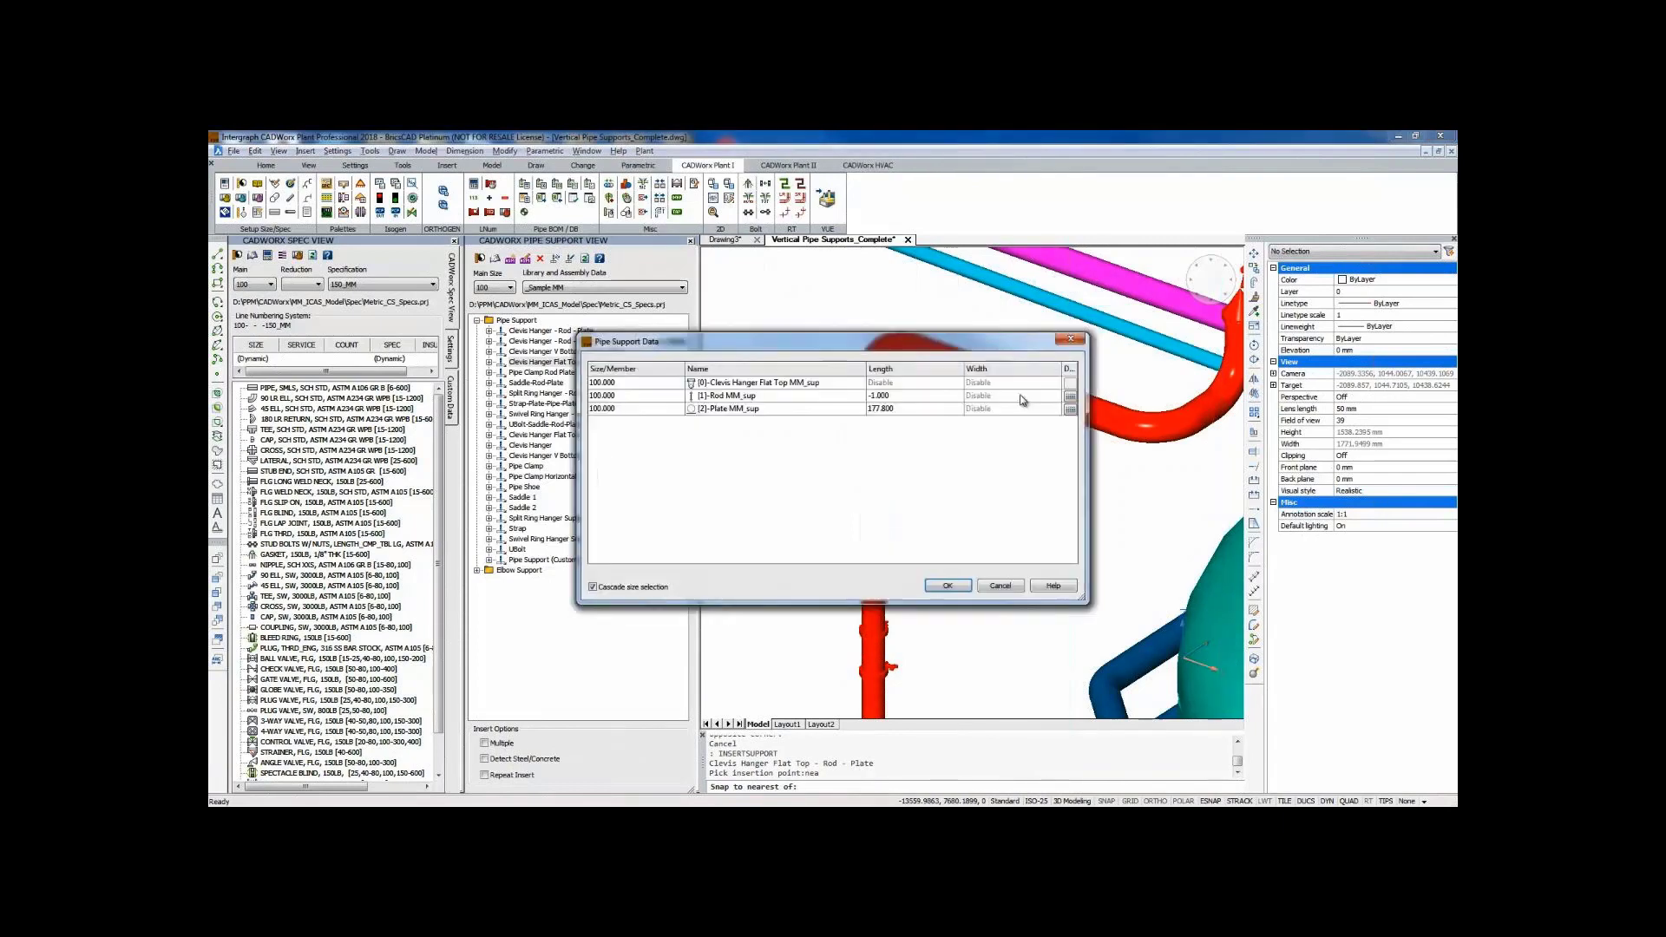
click(960, 587)
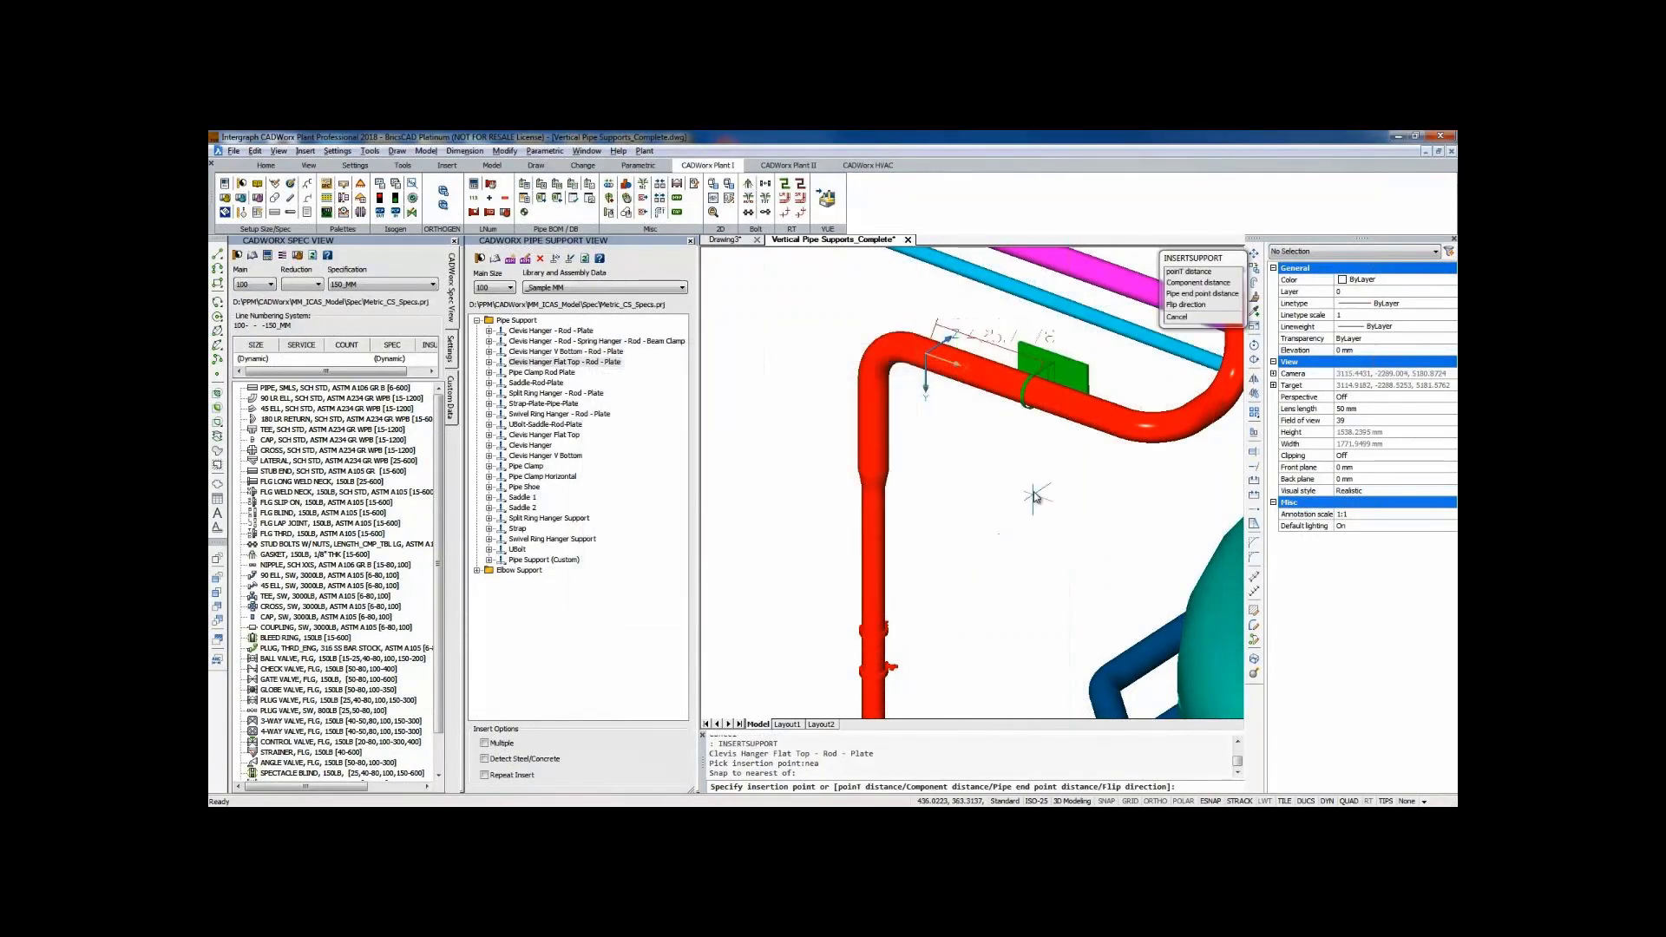
click(991, 432)
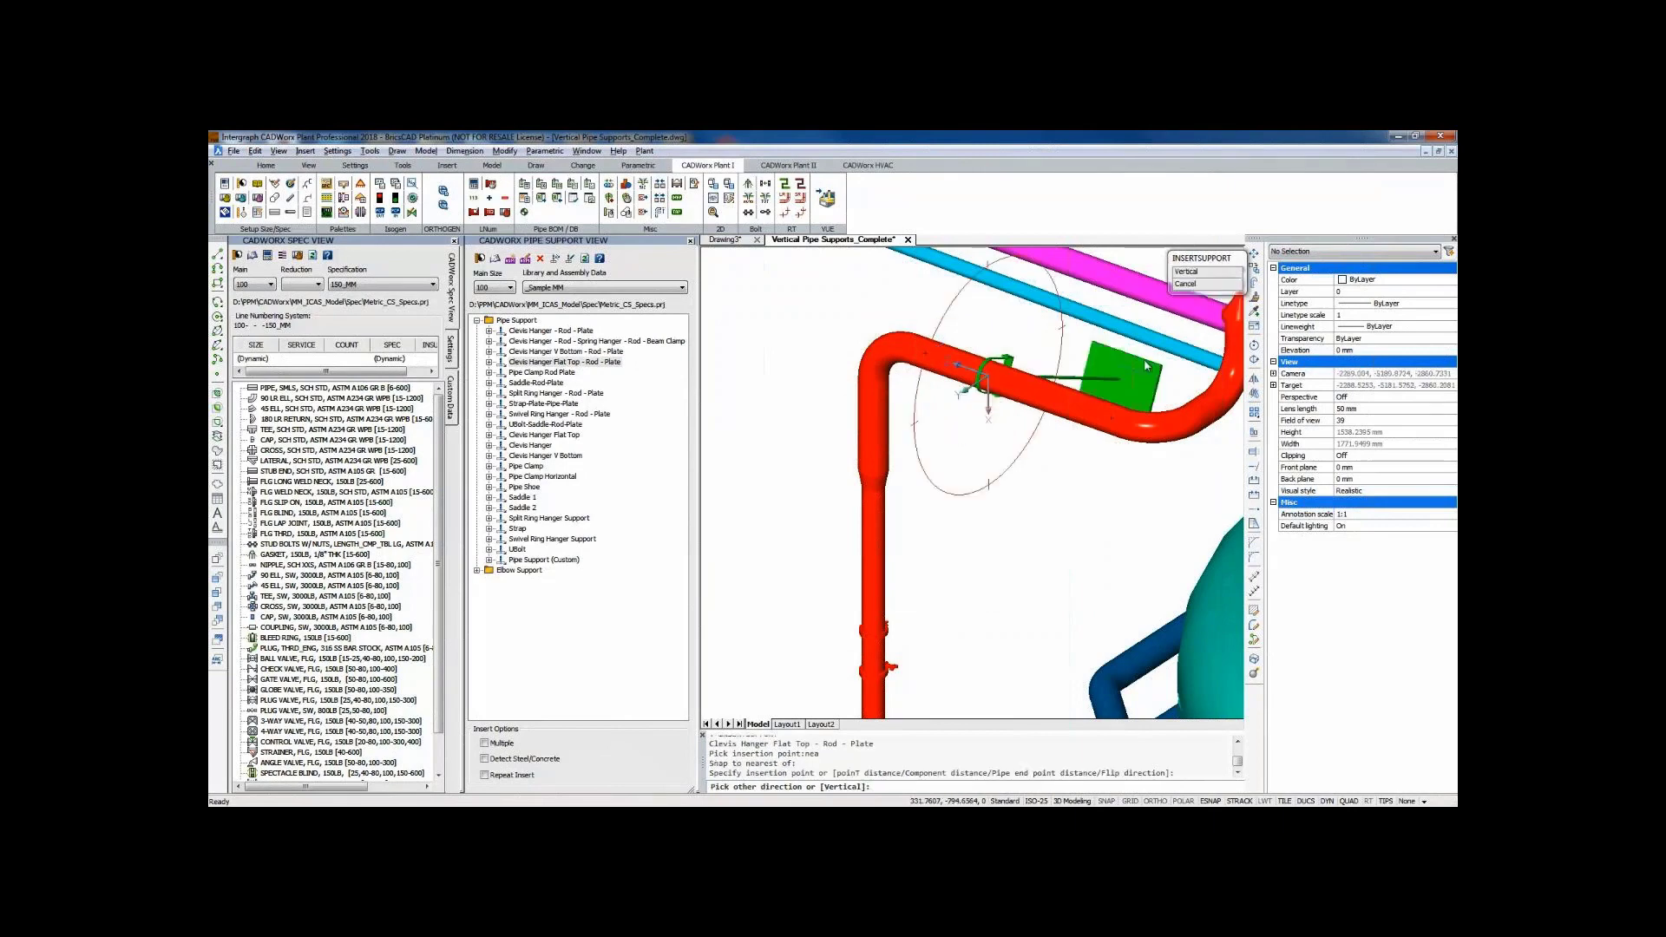
click(1212, 278)
middle_drag(1002, 340, 964, 484)
click(963, 327)
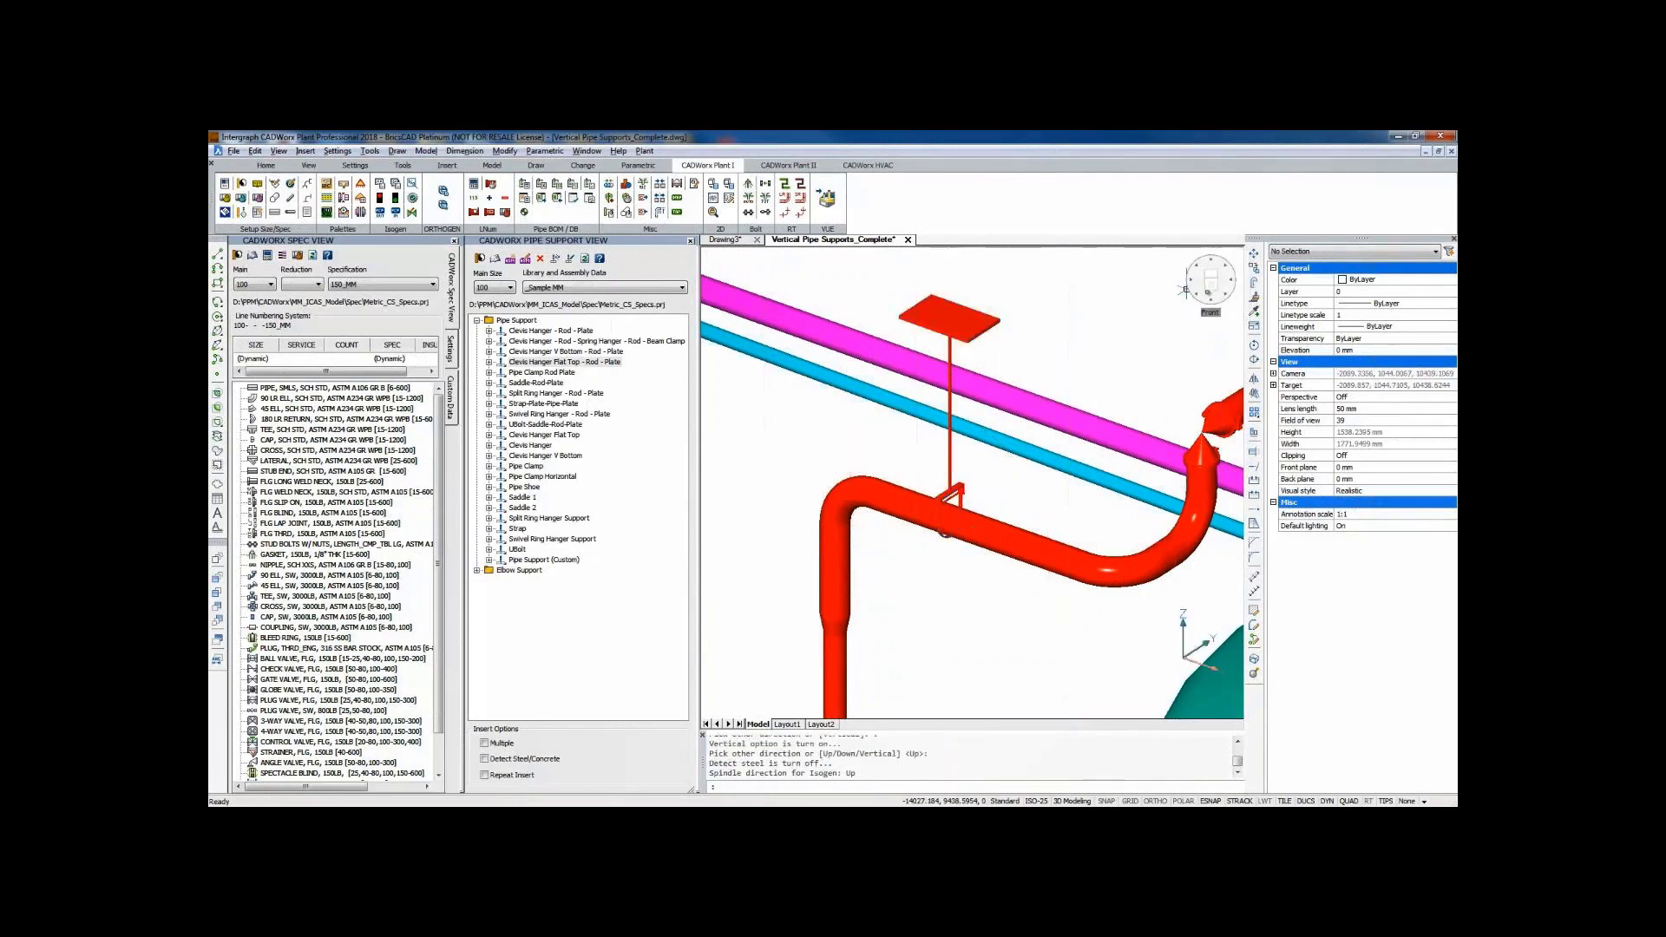
click(1208, 294)
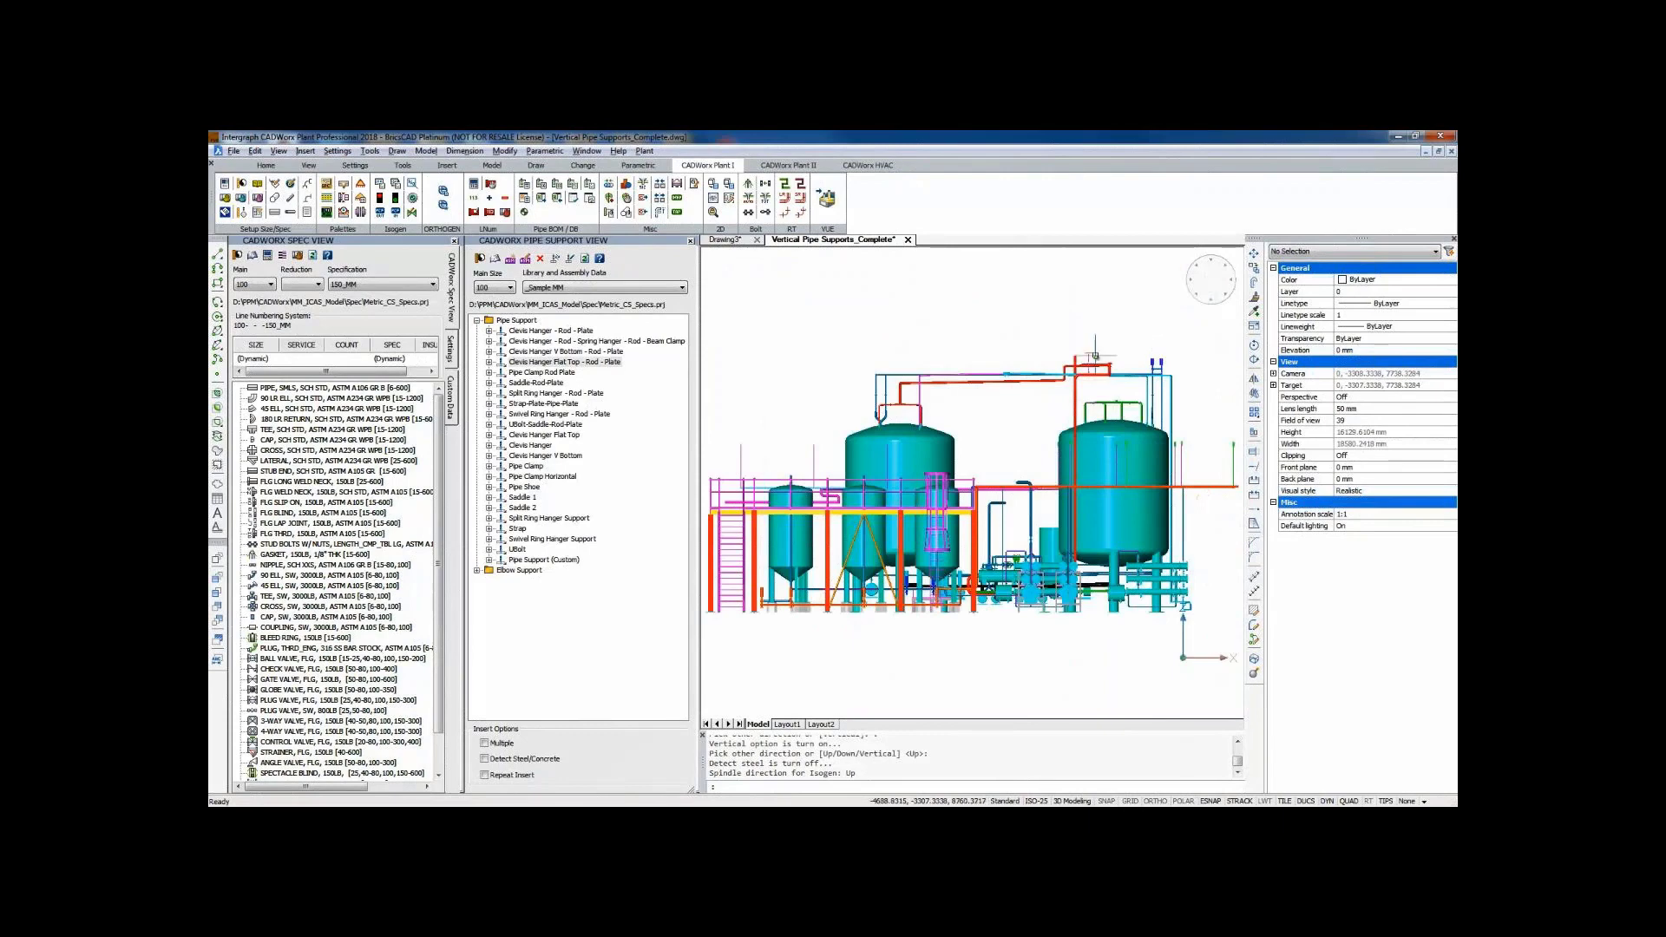
scroll(1095, 355, up, 10)
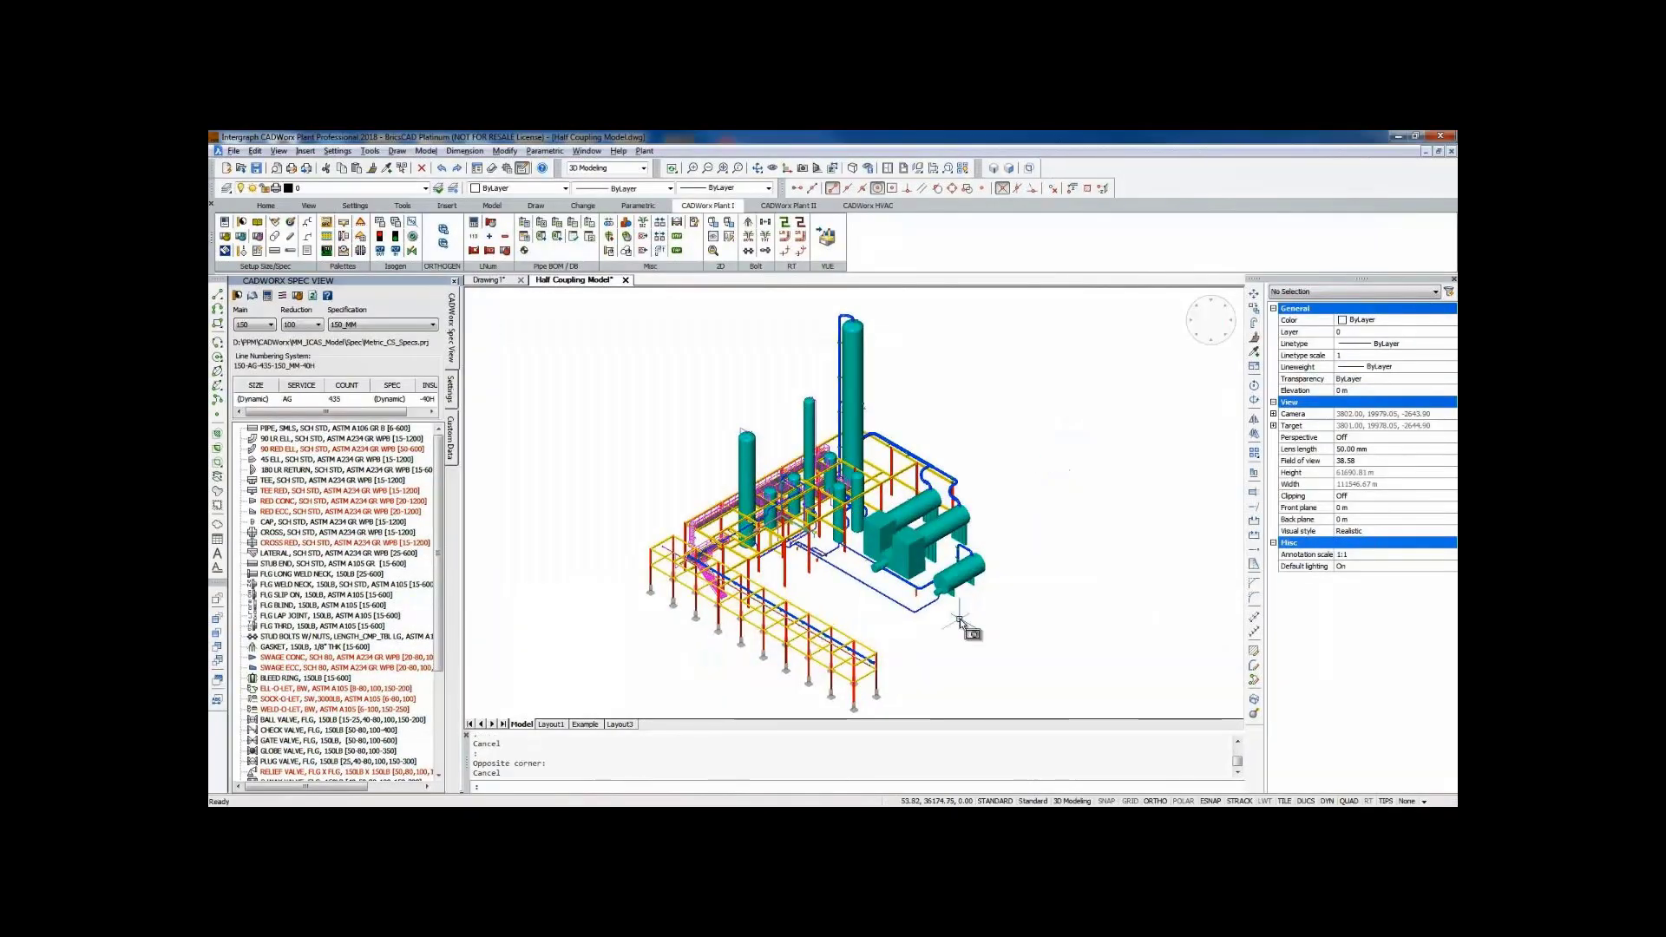
Insert a 200x25 SW 3000LB half coupling in stubIn mode on the 200 mm pipe and route a short straight branch from it.
mouse_move(887, 597)
scroll(864, 556, up, 10)
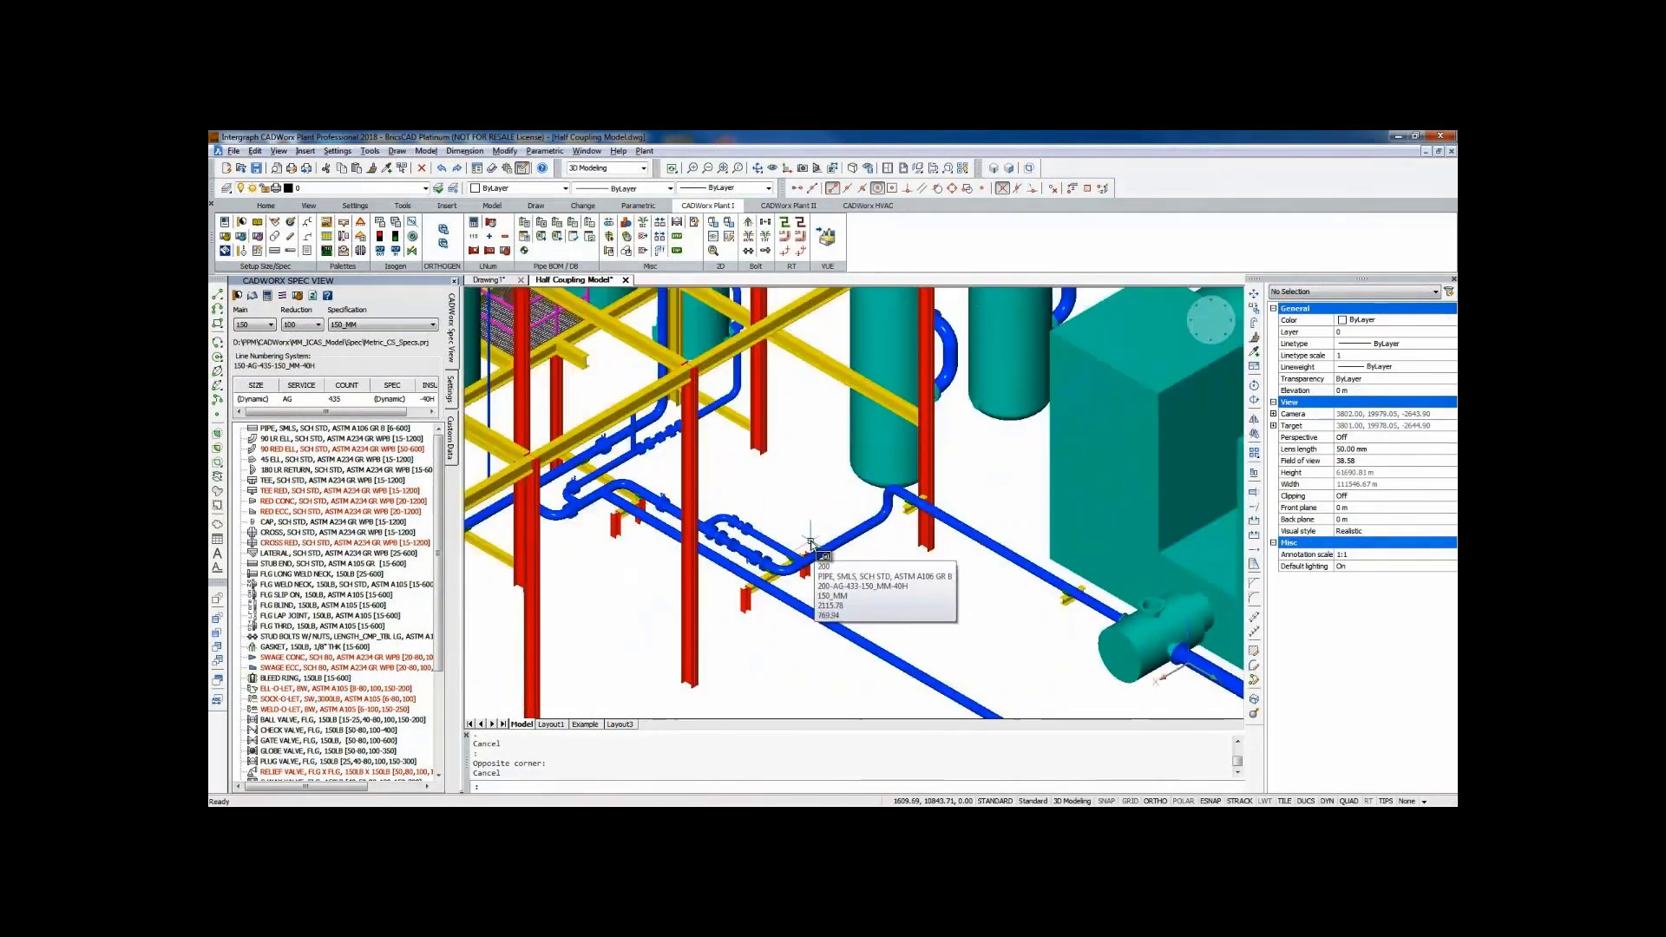
click(872, 498)
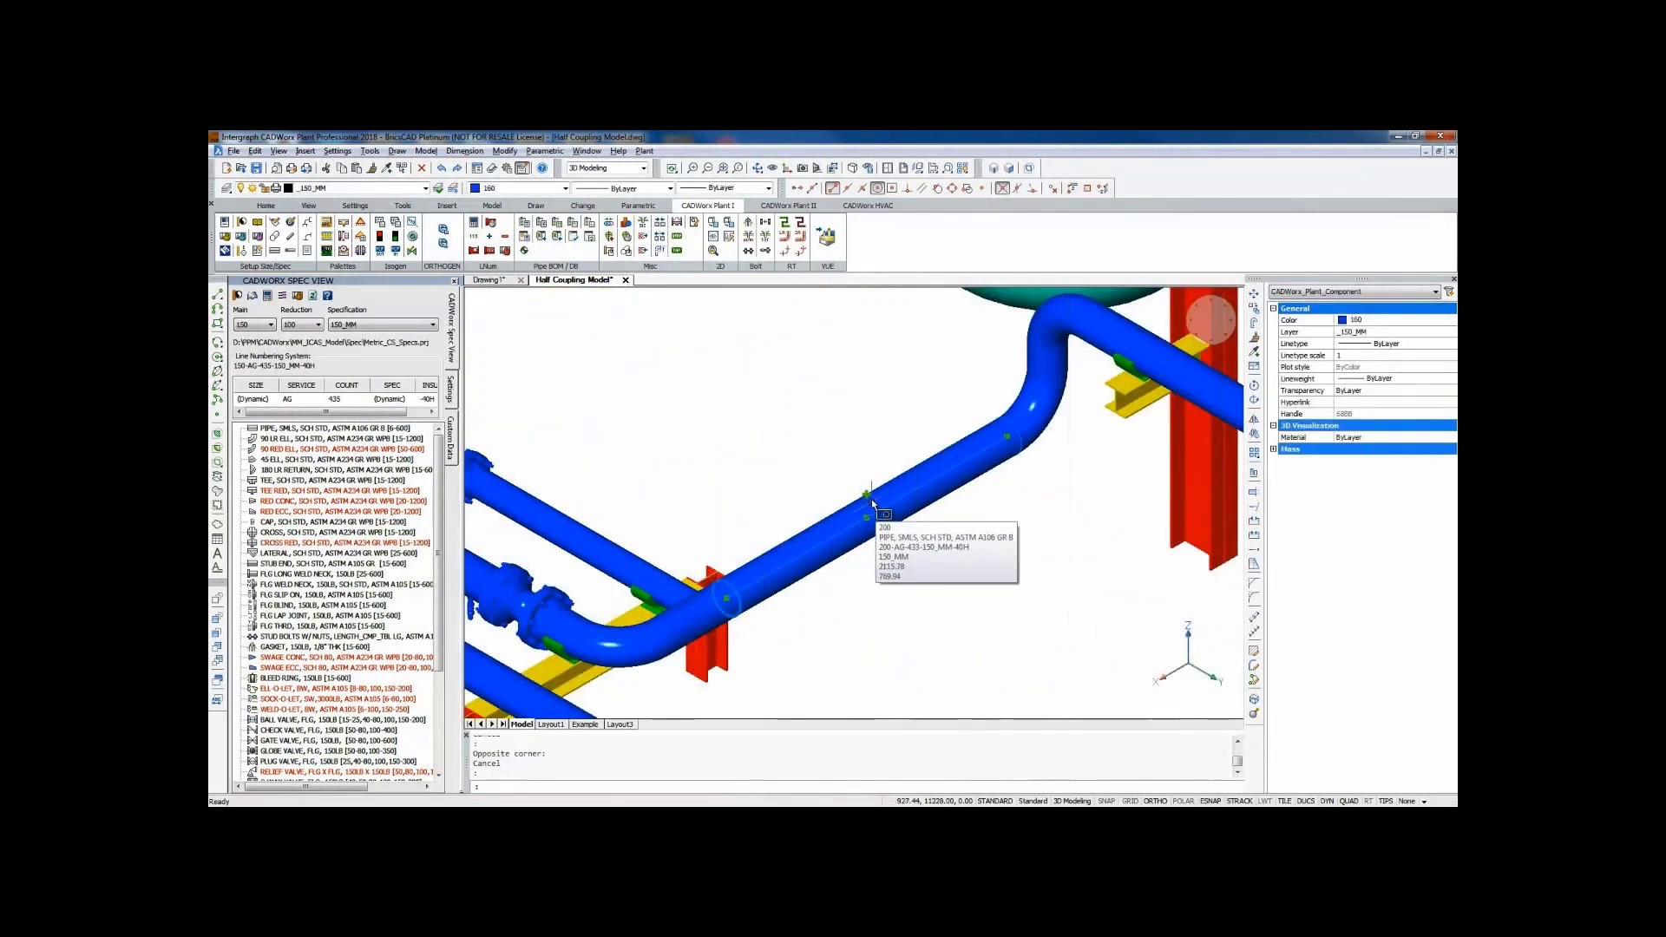
click(867, 495)
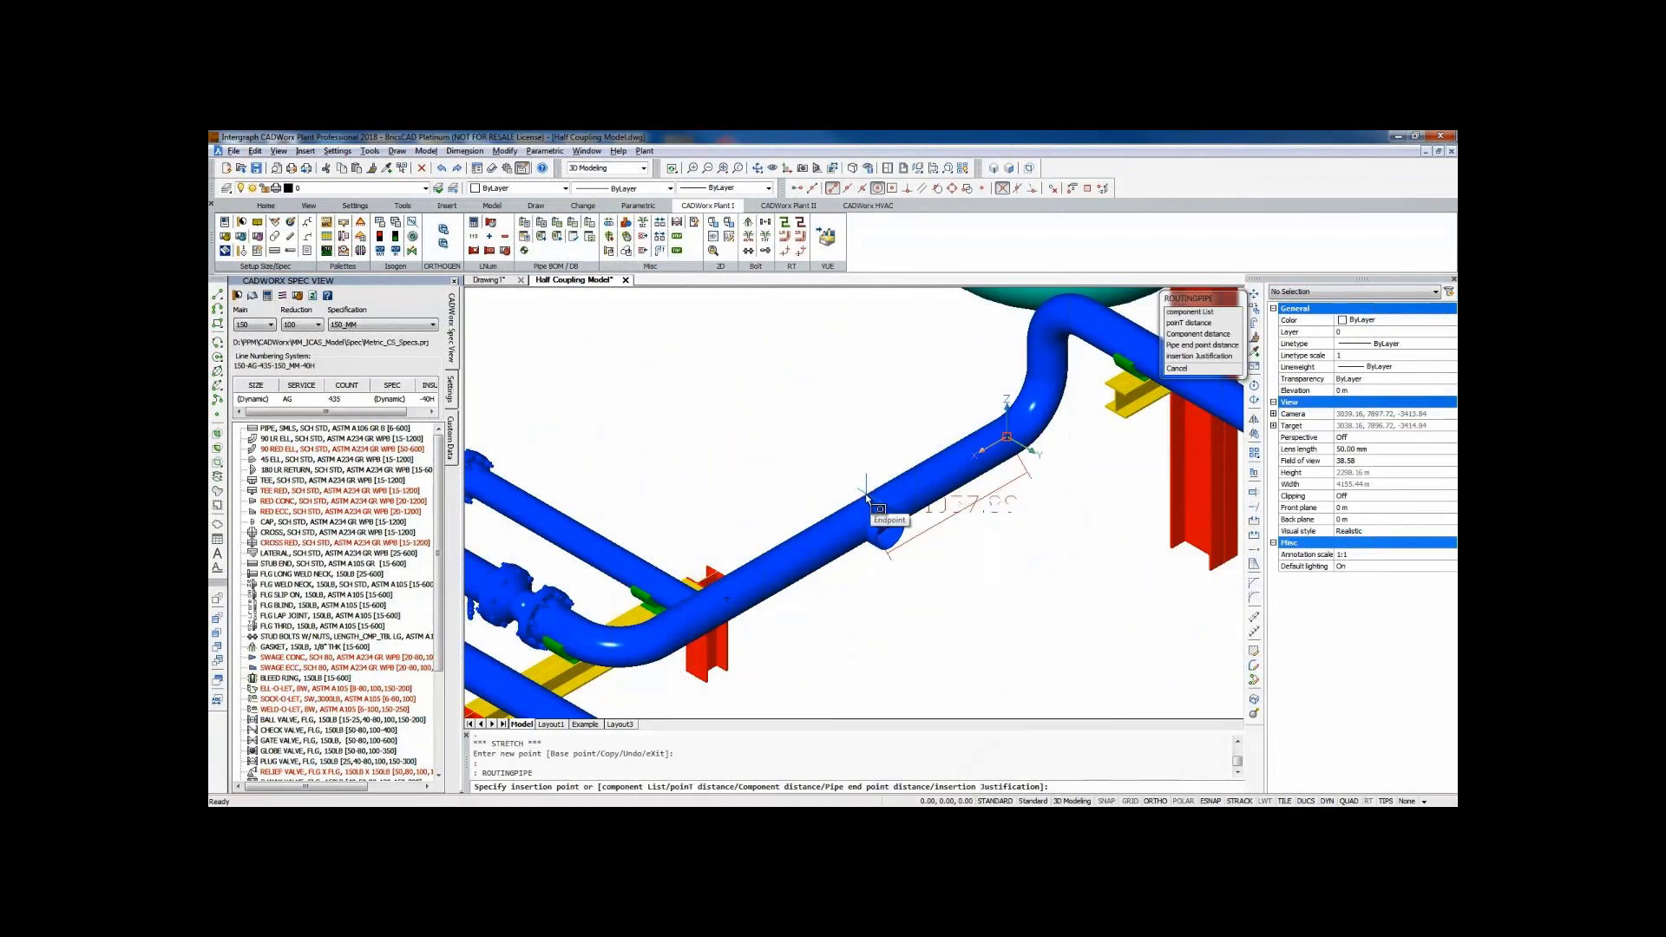
click(867, 497)
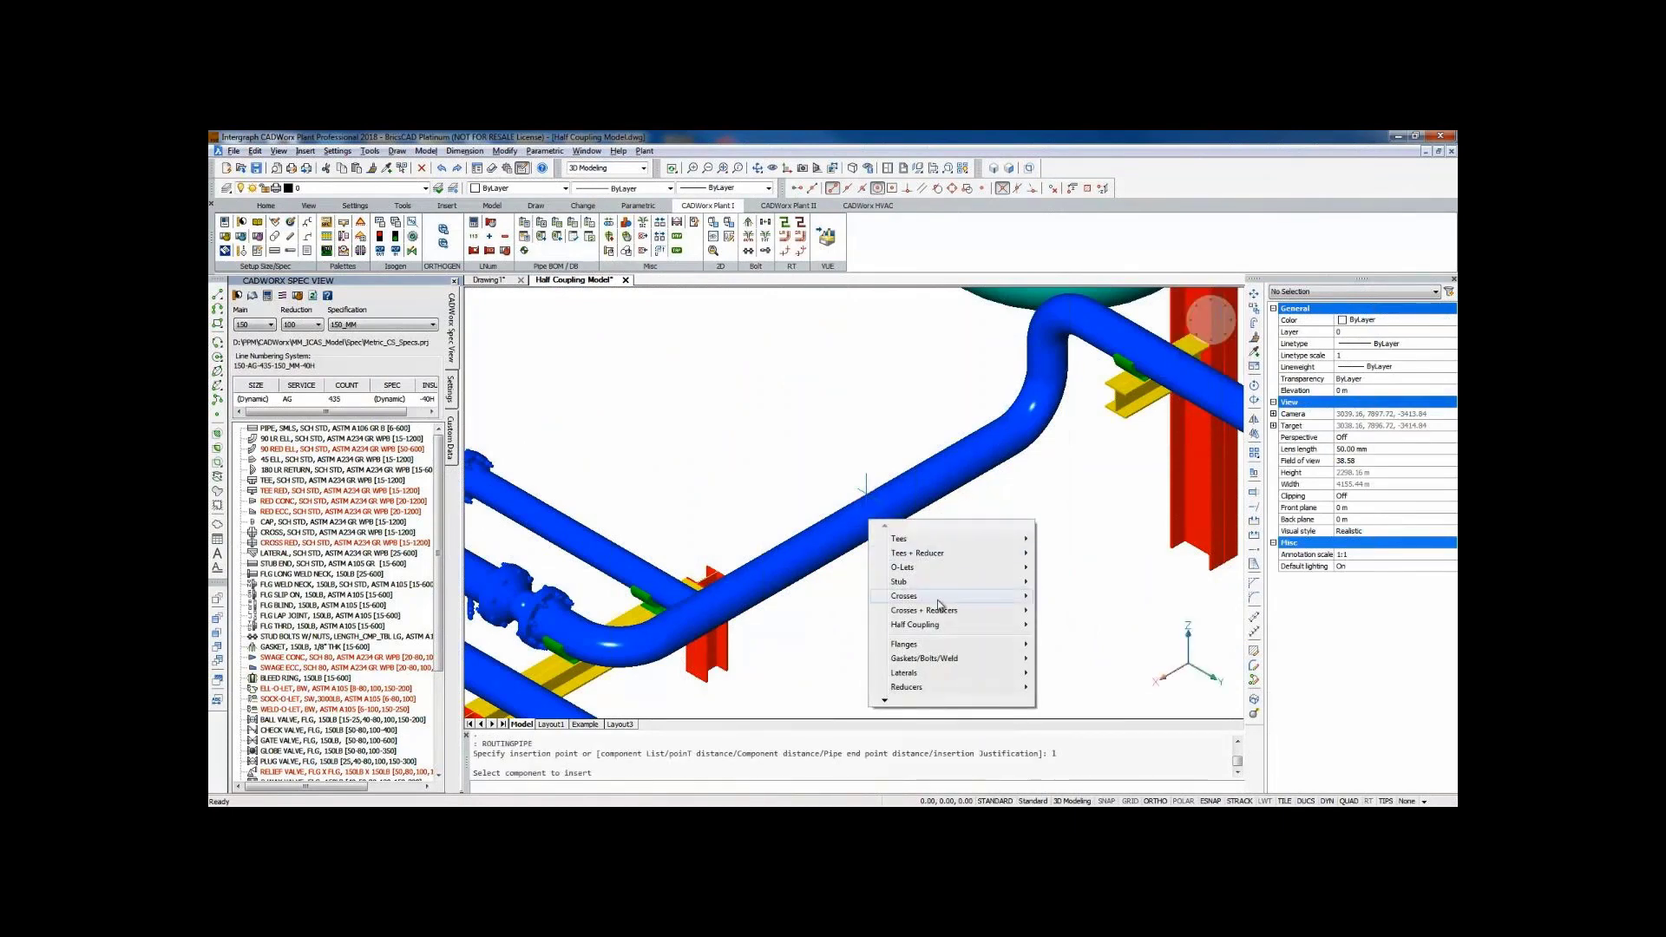
mouse_move(952, 626)
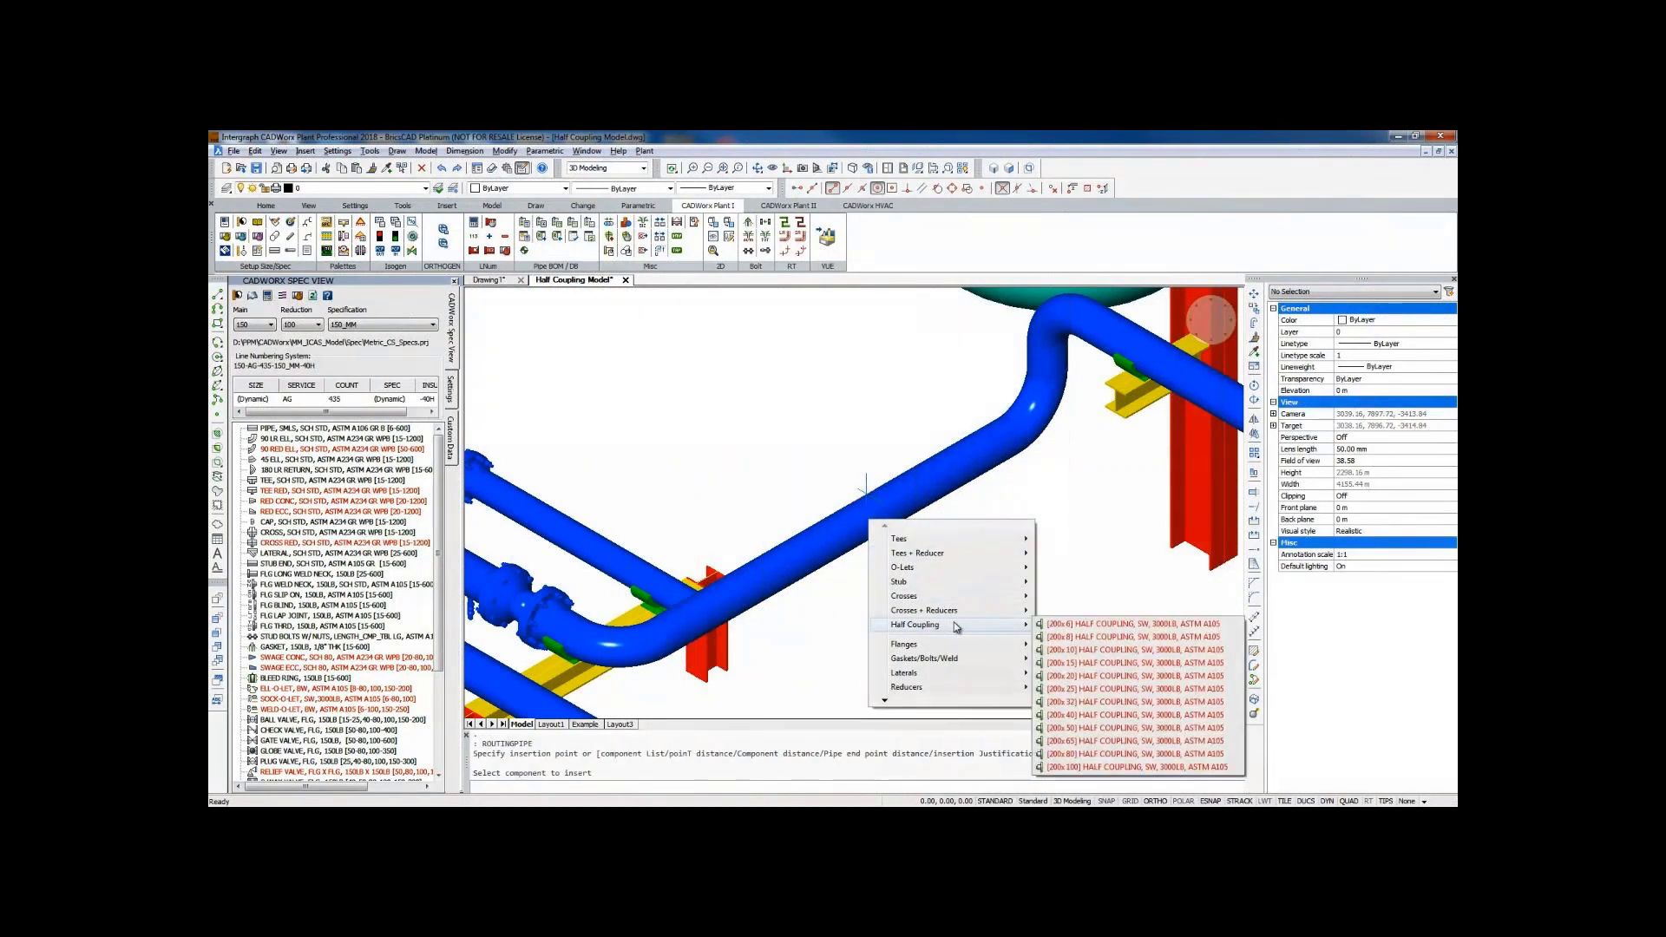
click(1092, 690)
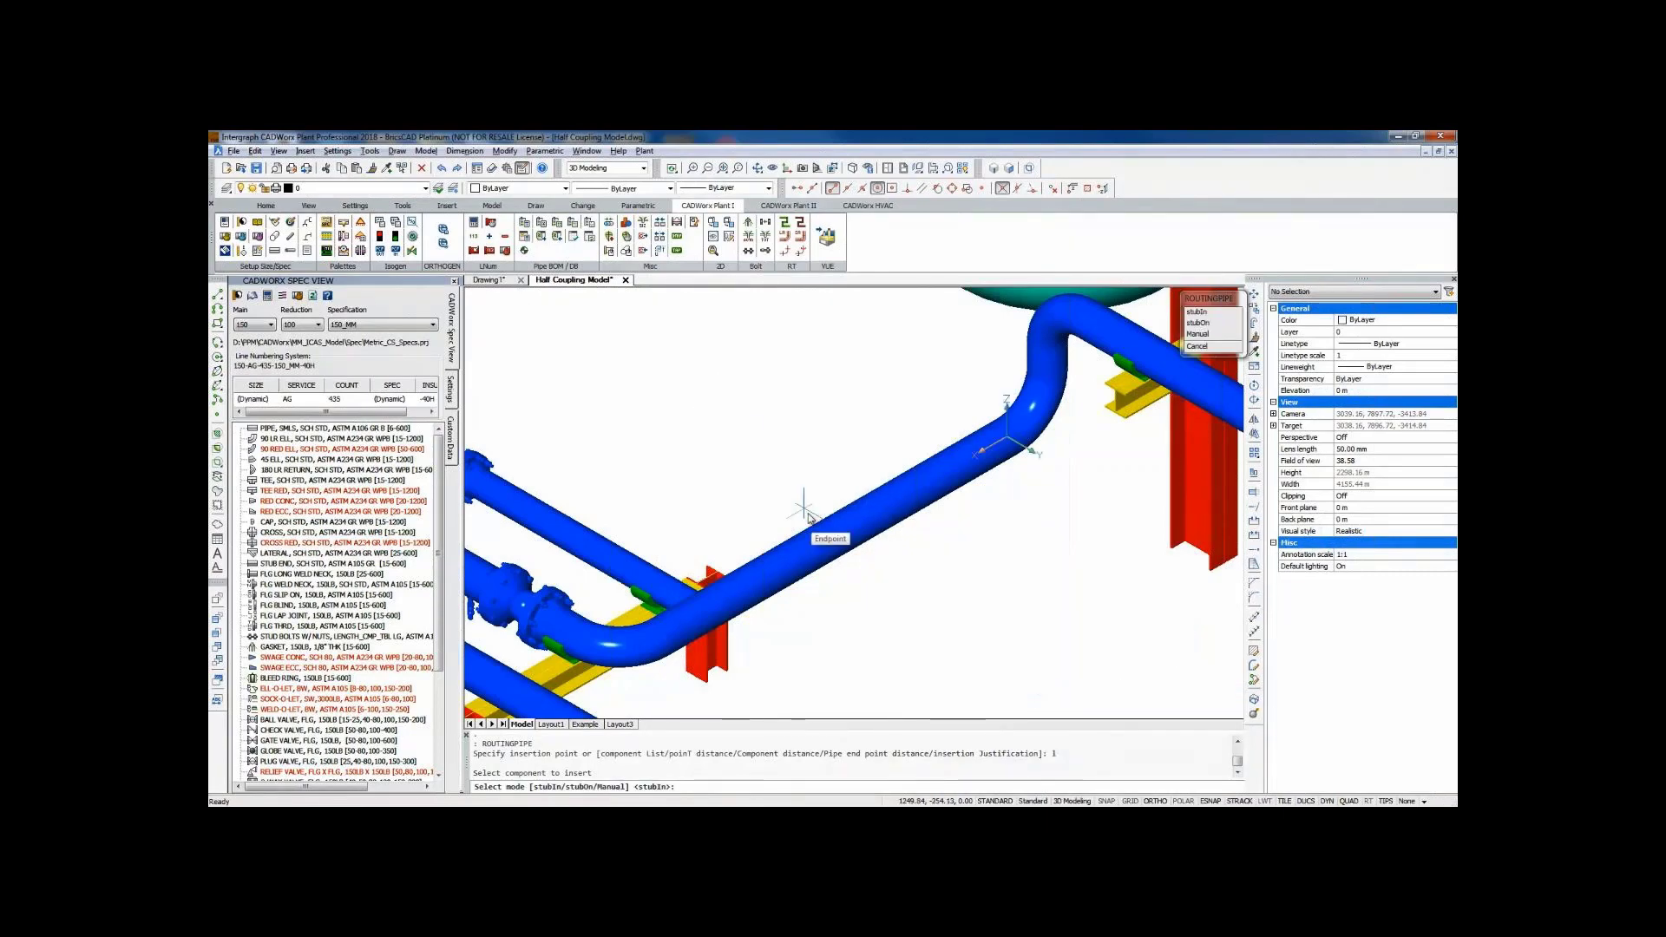
click(1230, 317)
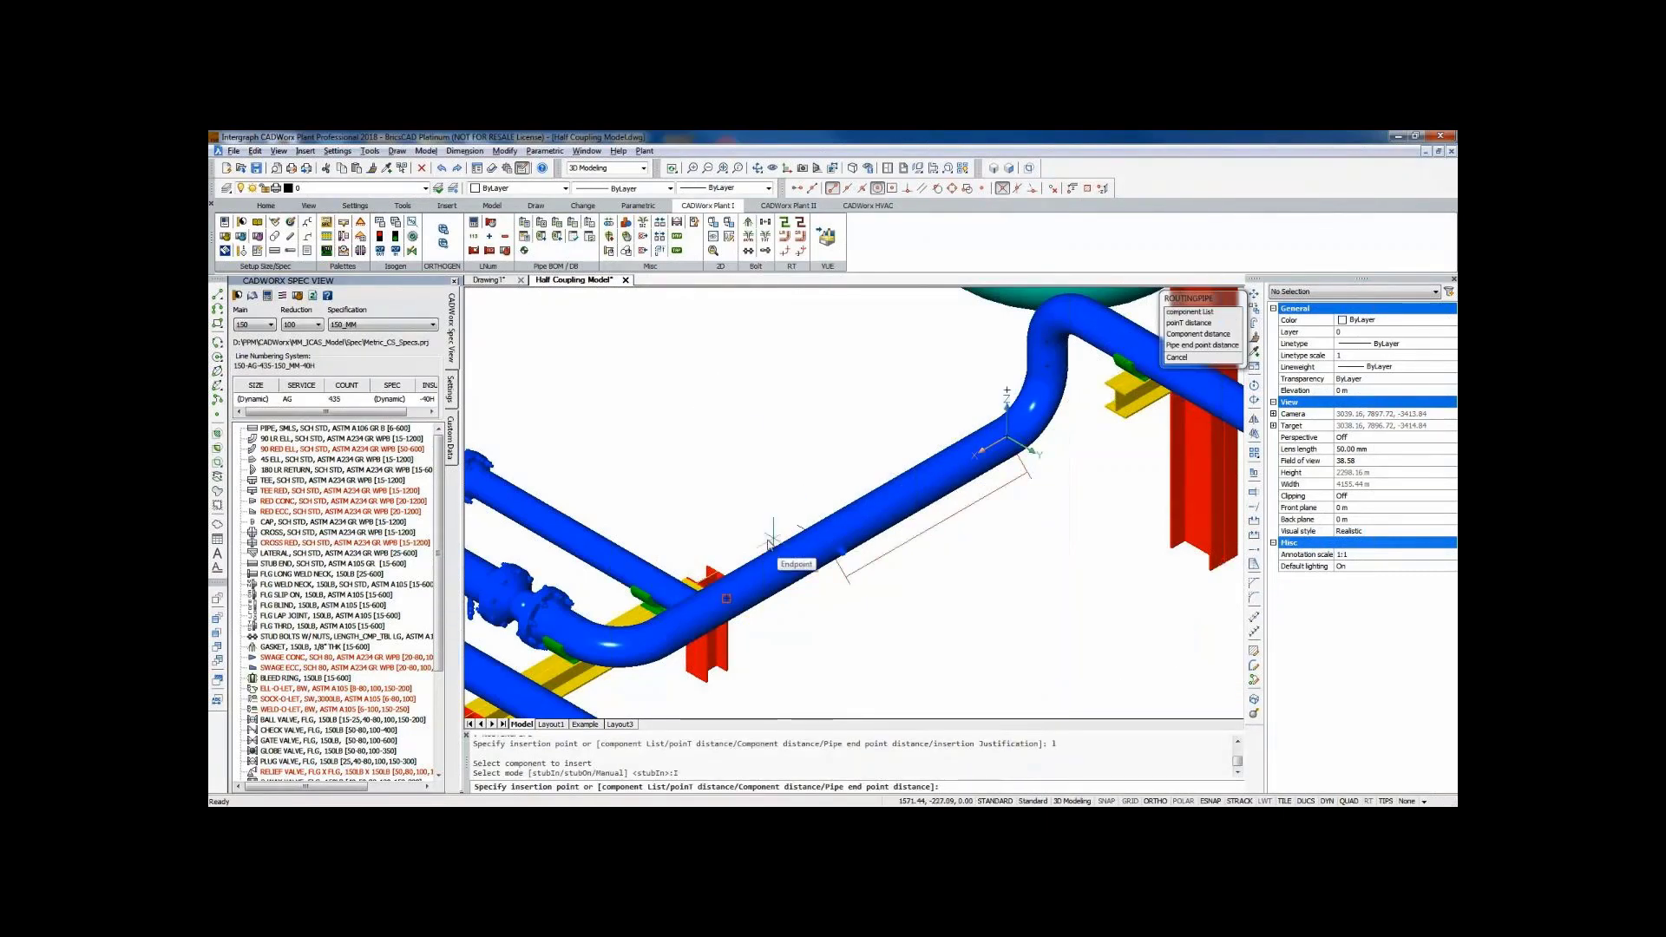
click(803, 556)
click(929, 595)
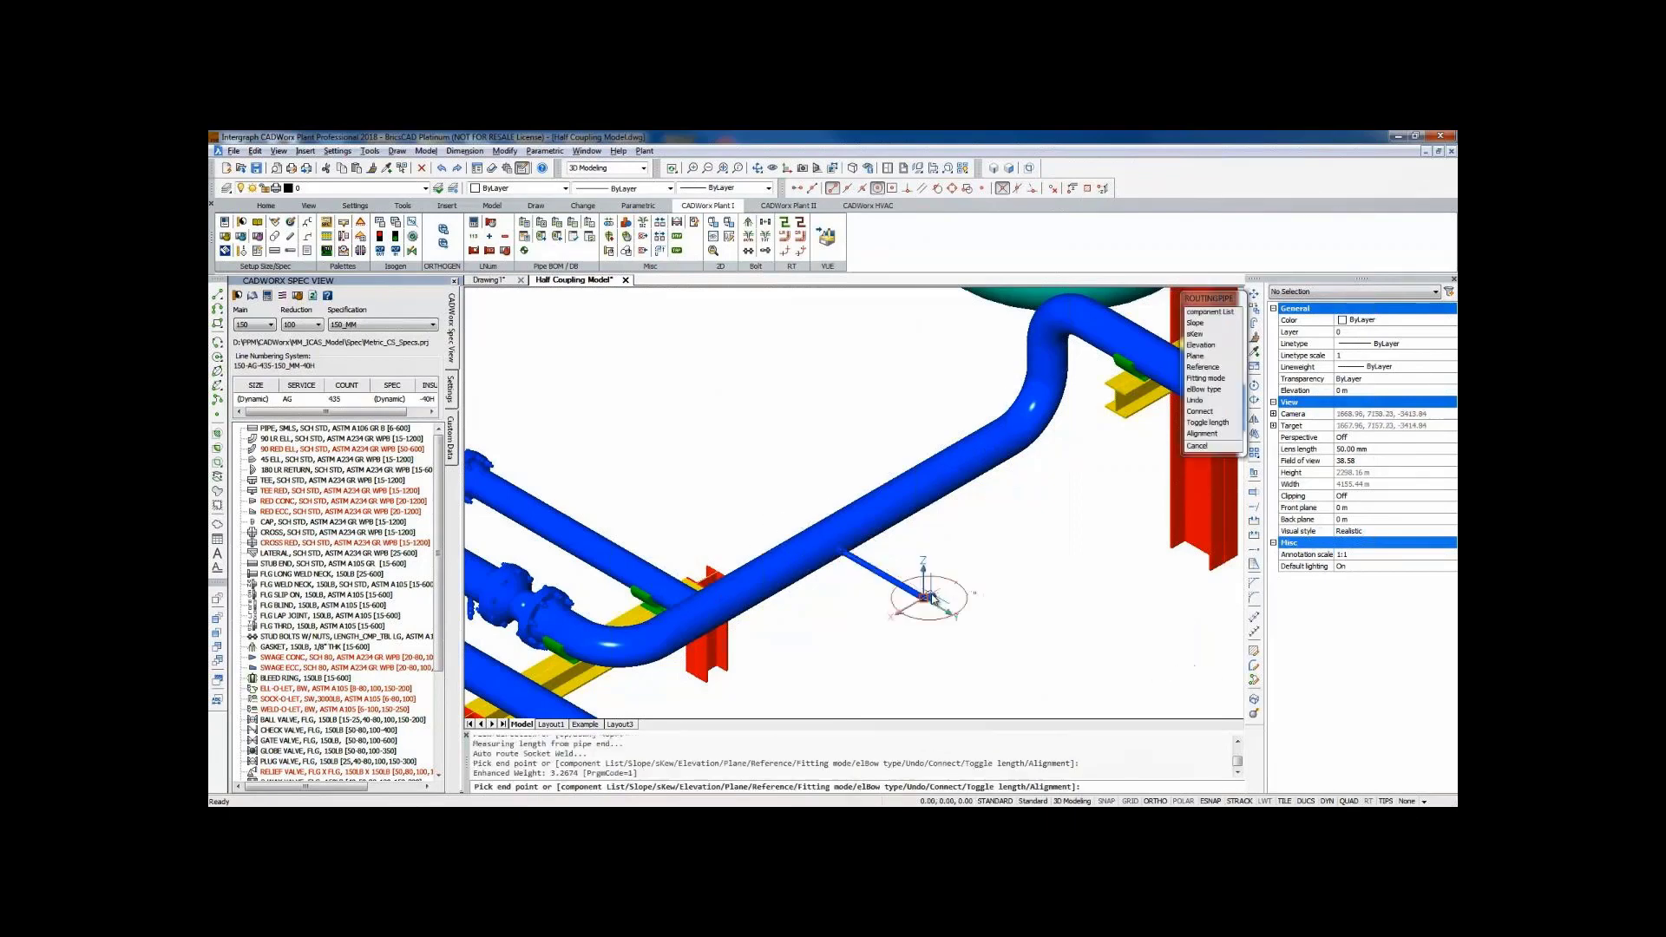
click(927, 597)
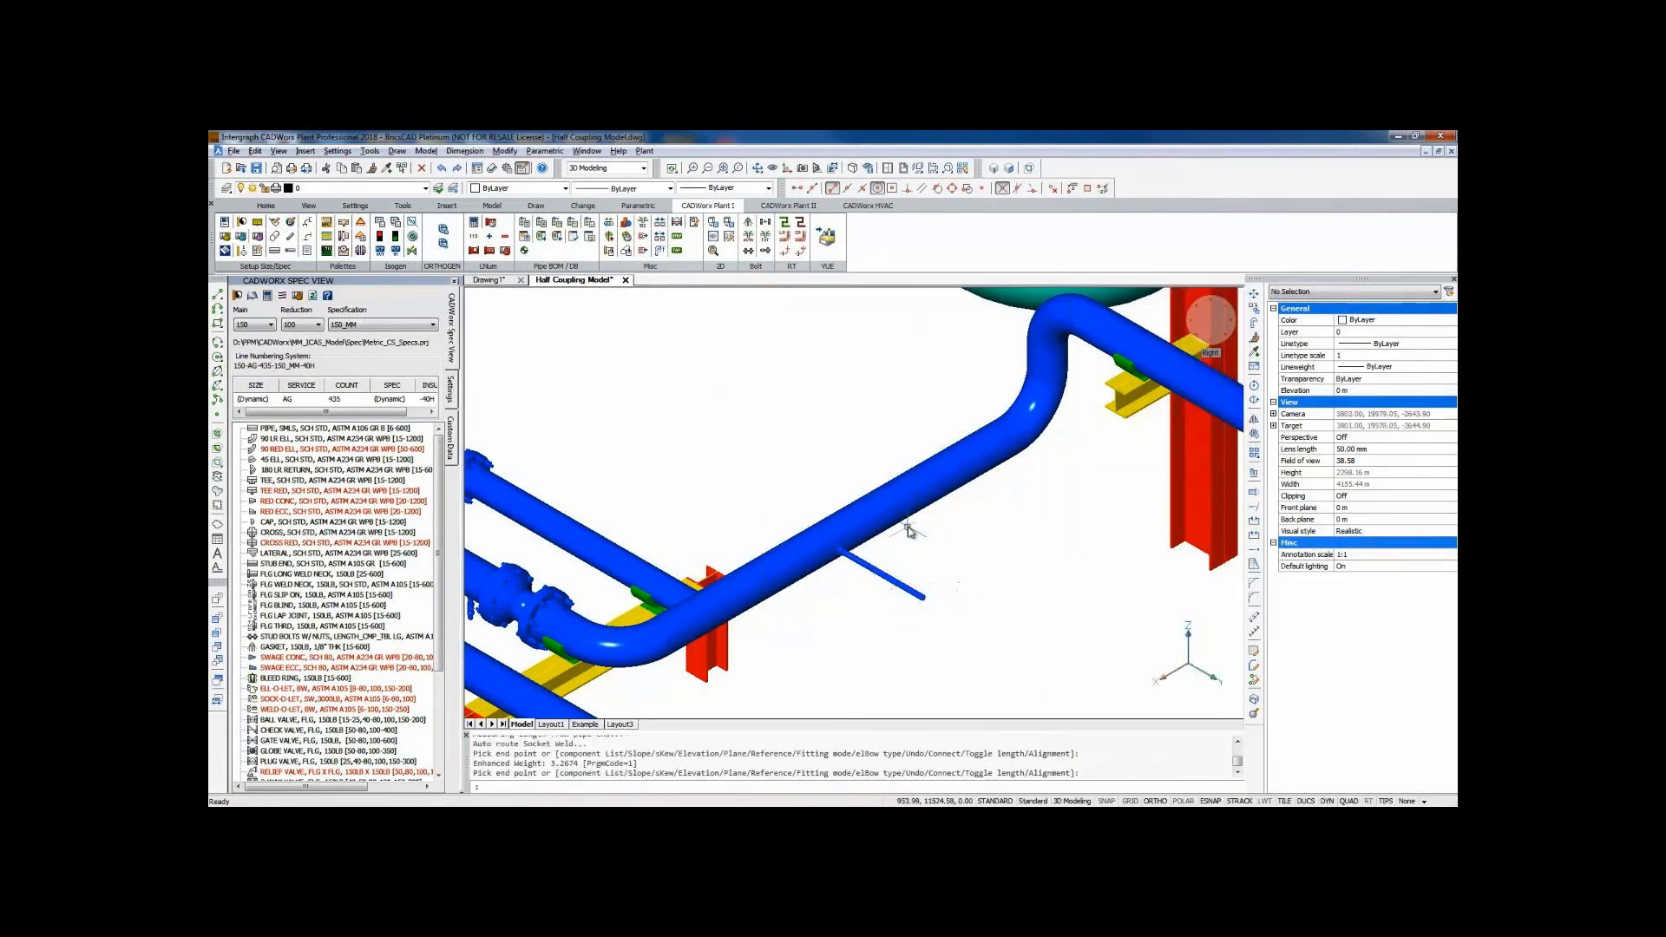
Insert a 200x25 SW 3000LB half coupling in stubOn mode on the 200 mm pipe and route a short straight branch from it.
click(882, 487)
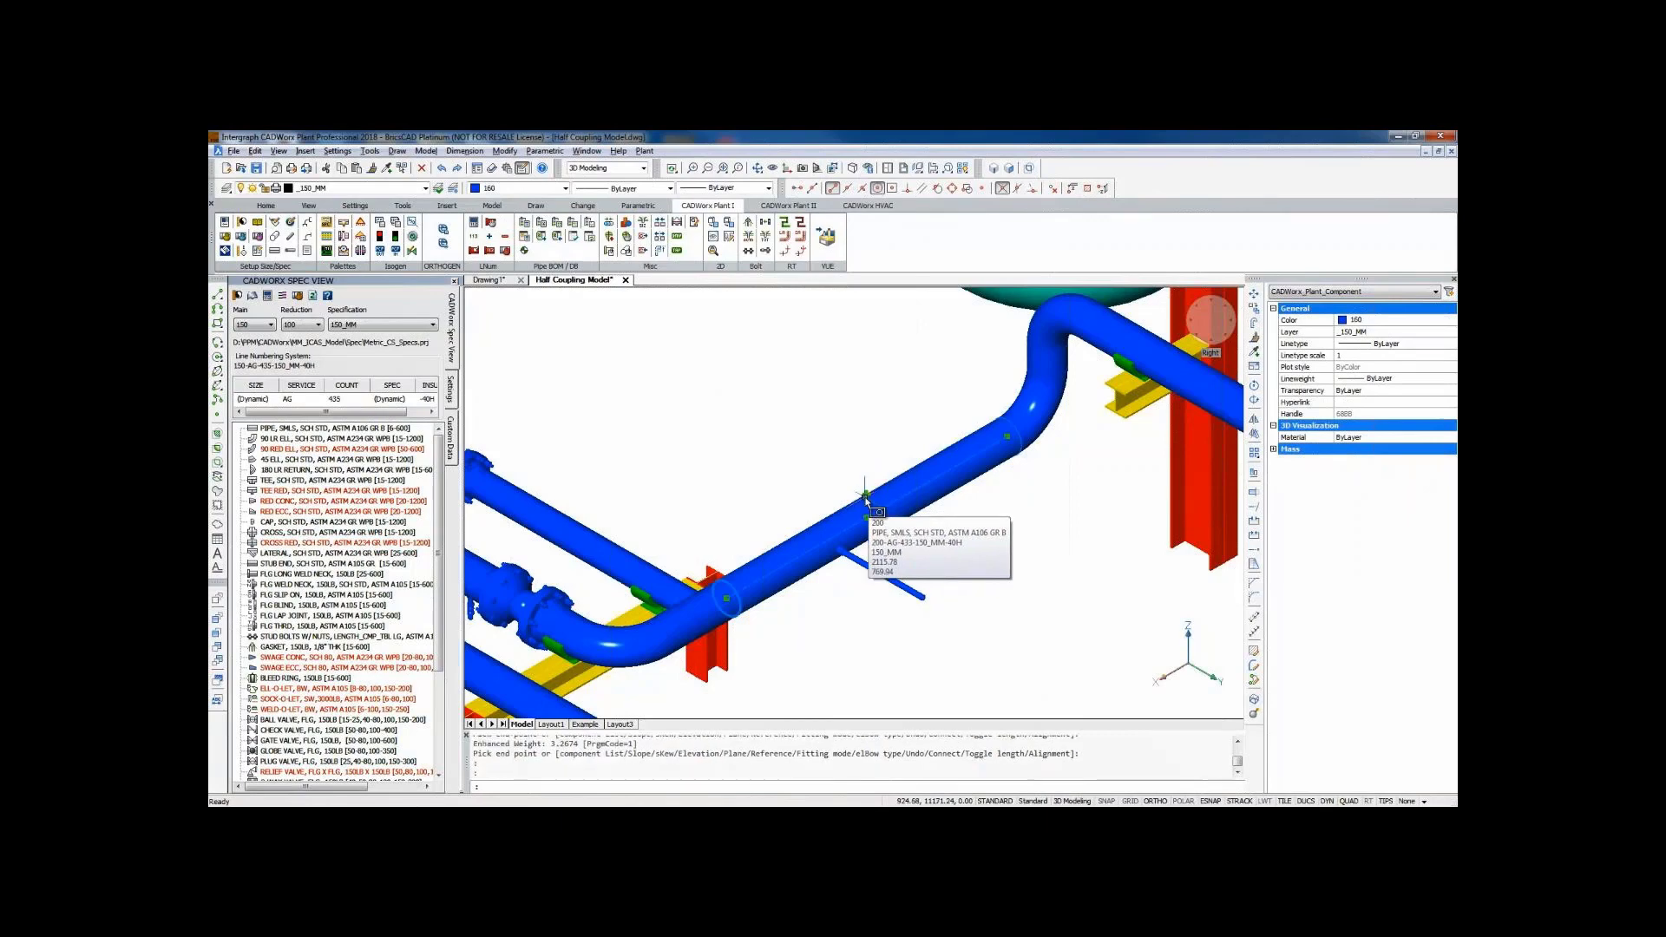
click(866, 497)
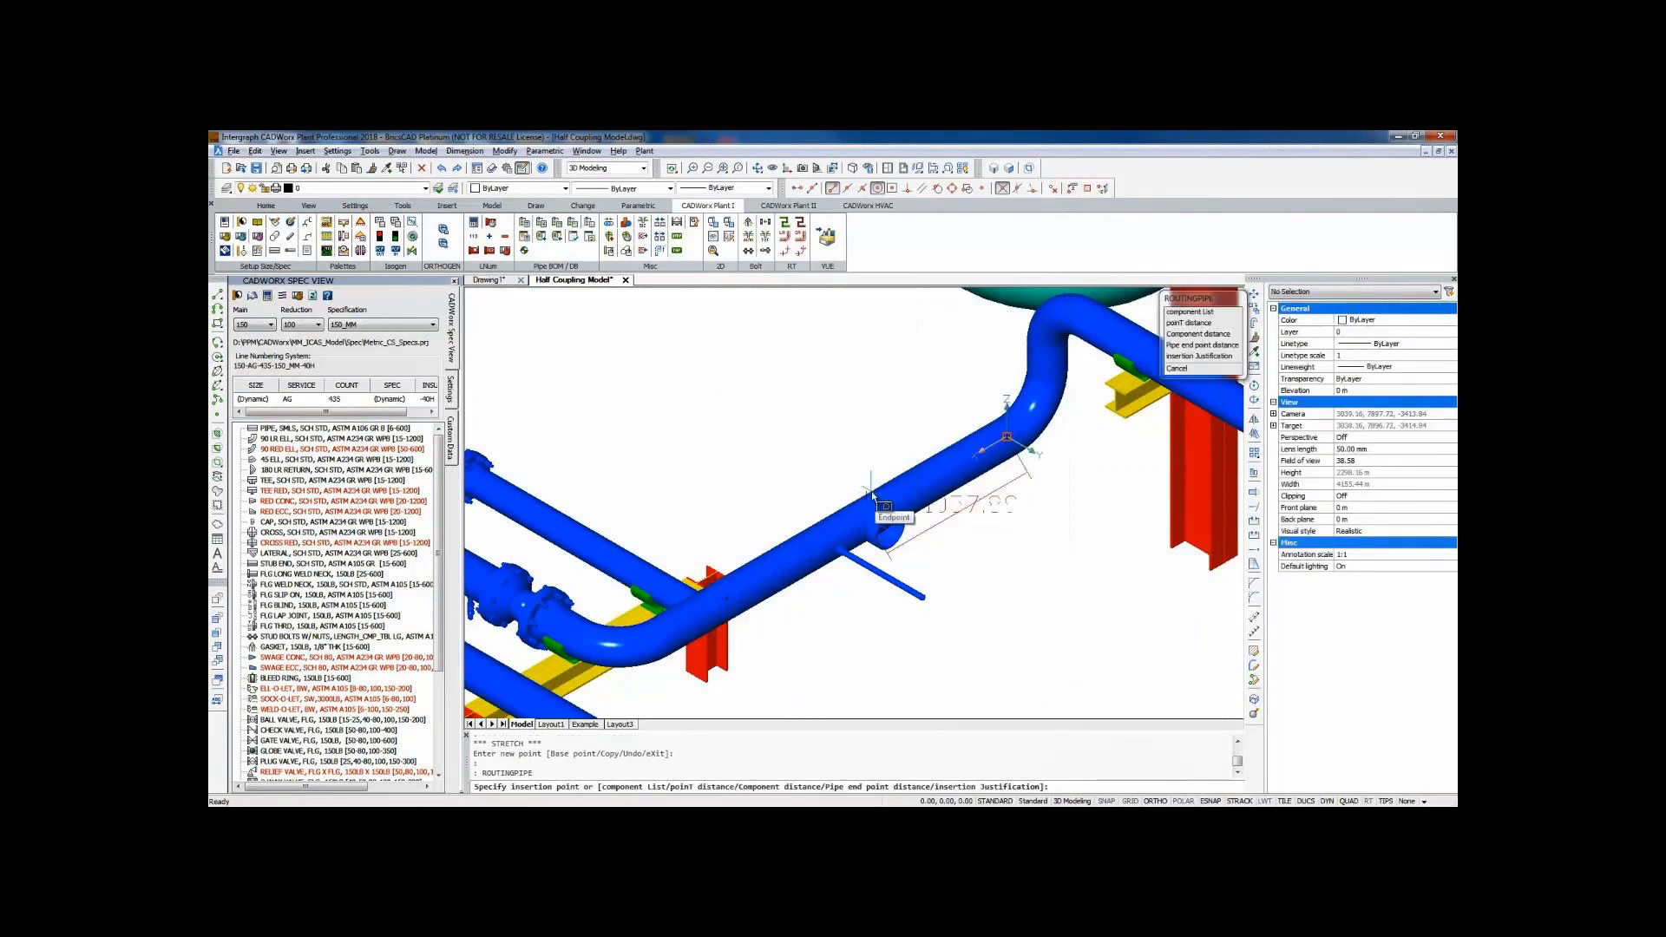
text(l)
key(Return)
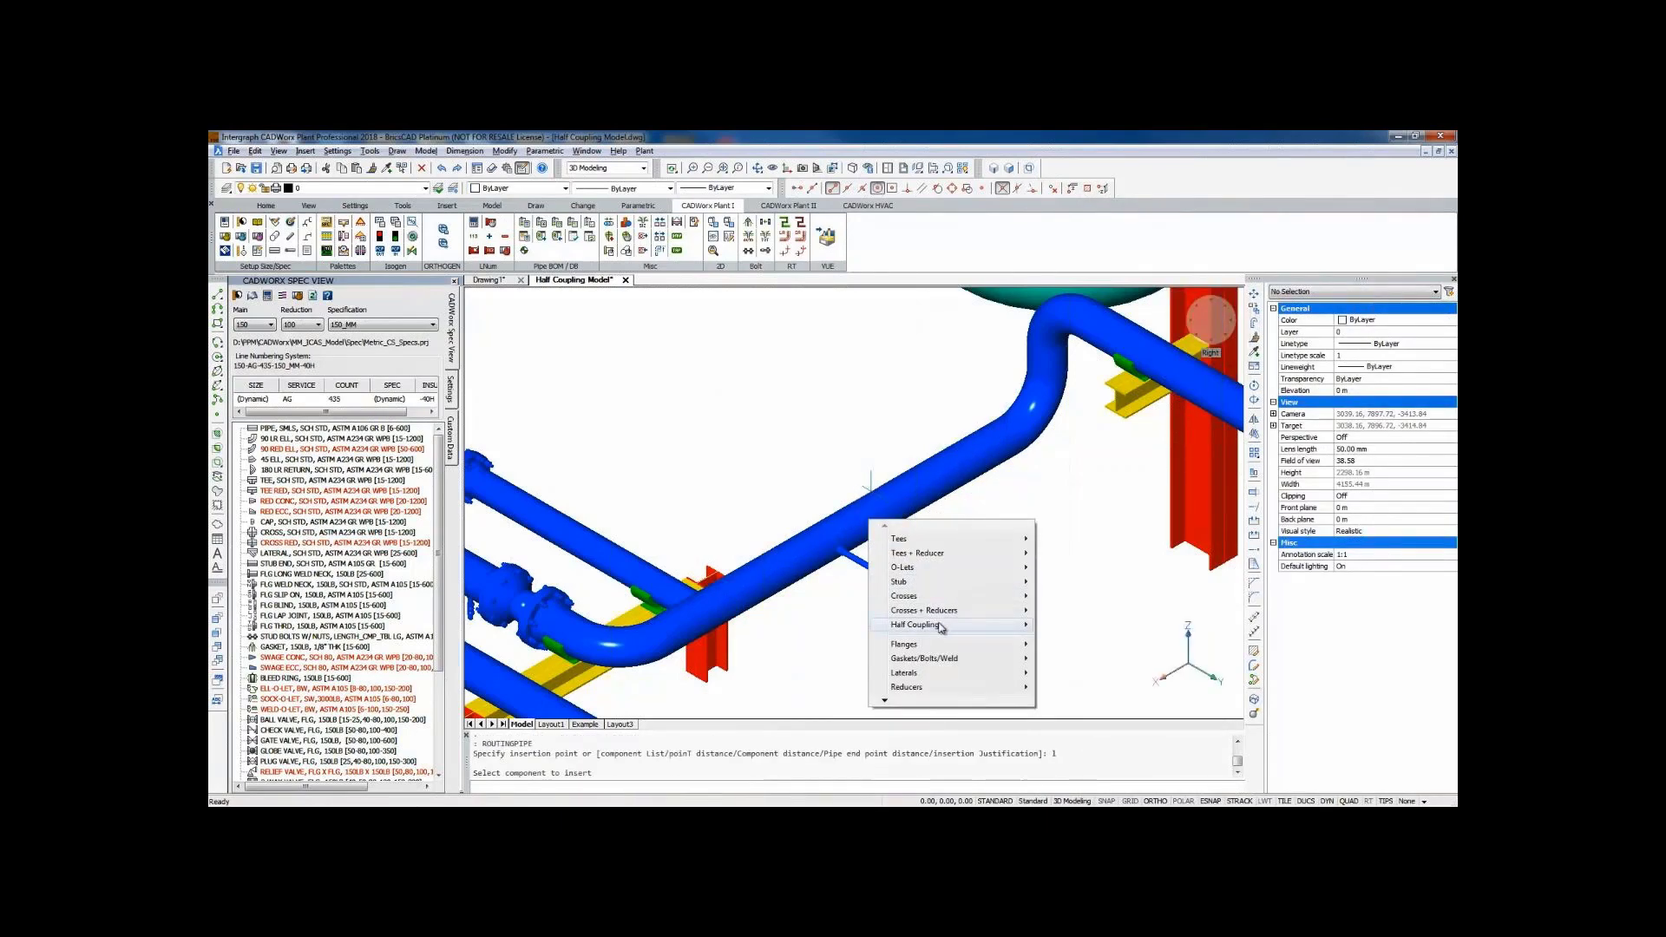
mouse_move(941, 627)
click(1091, 691)
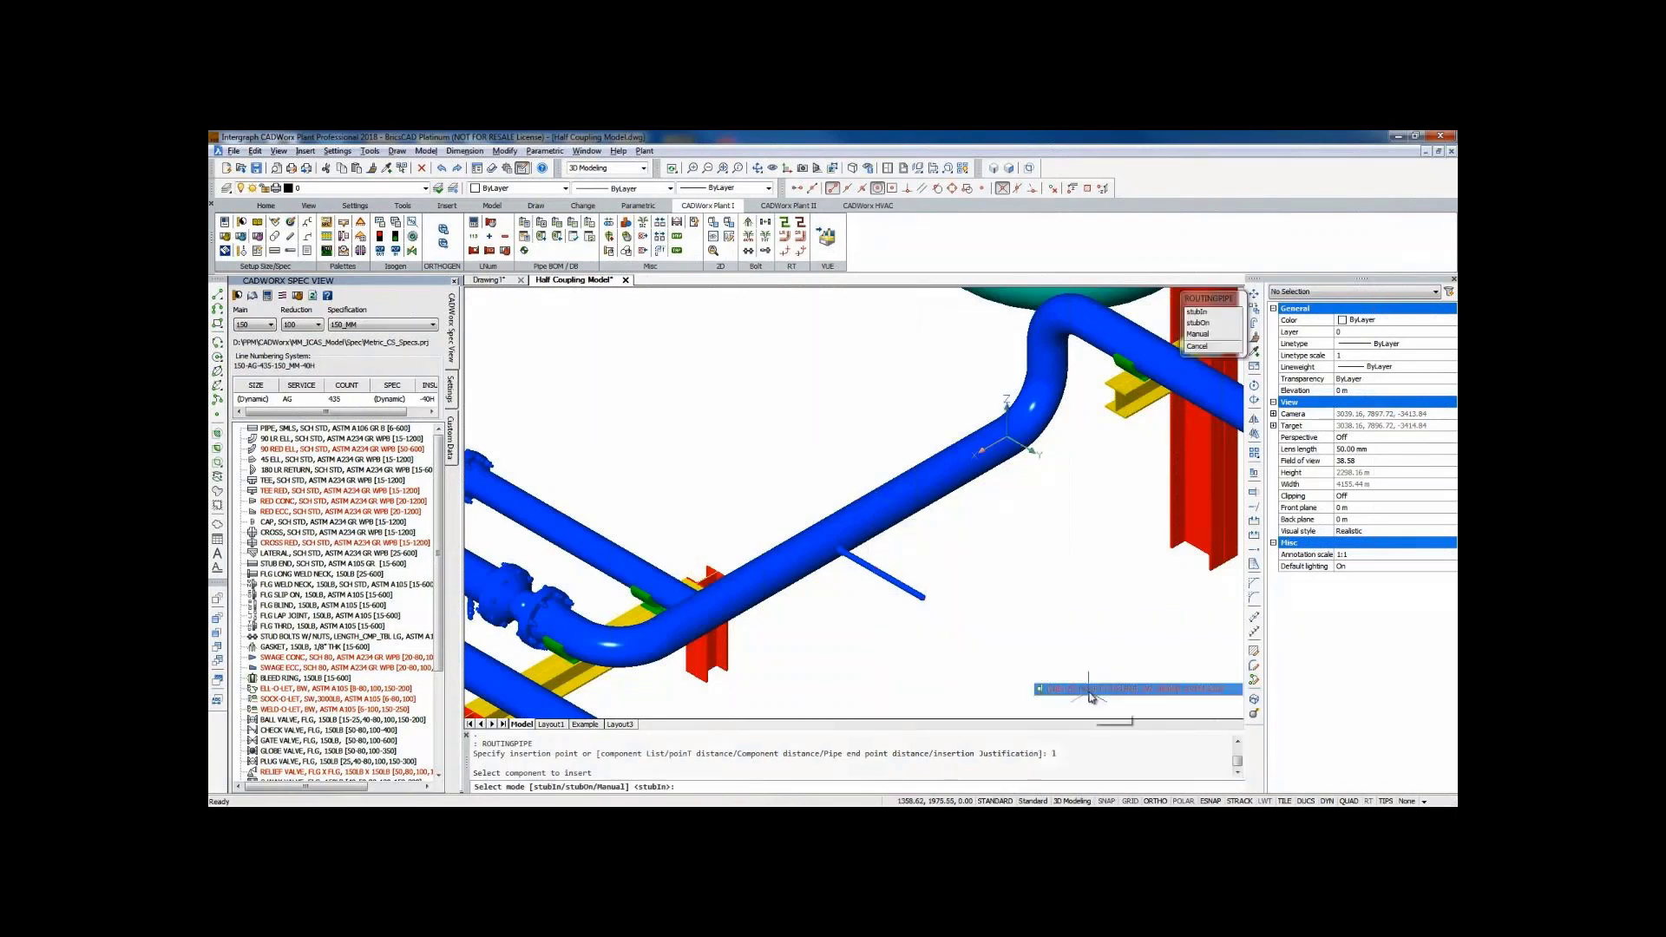
click(1221, 324)
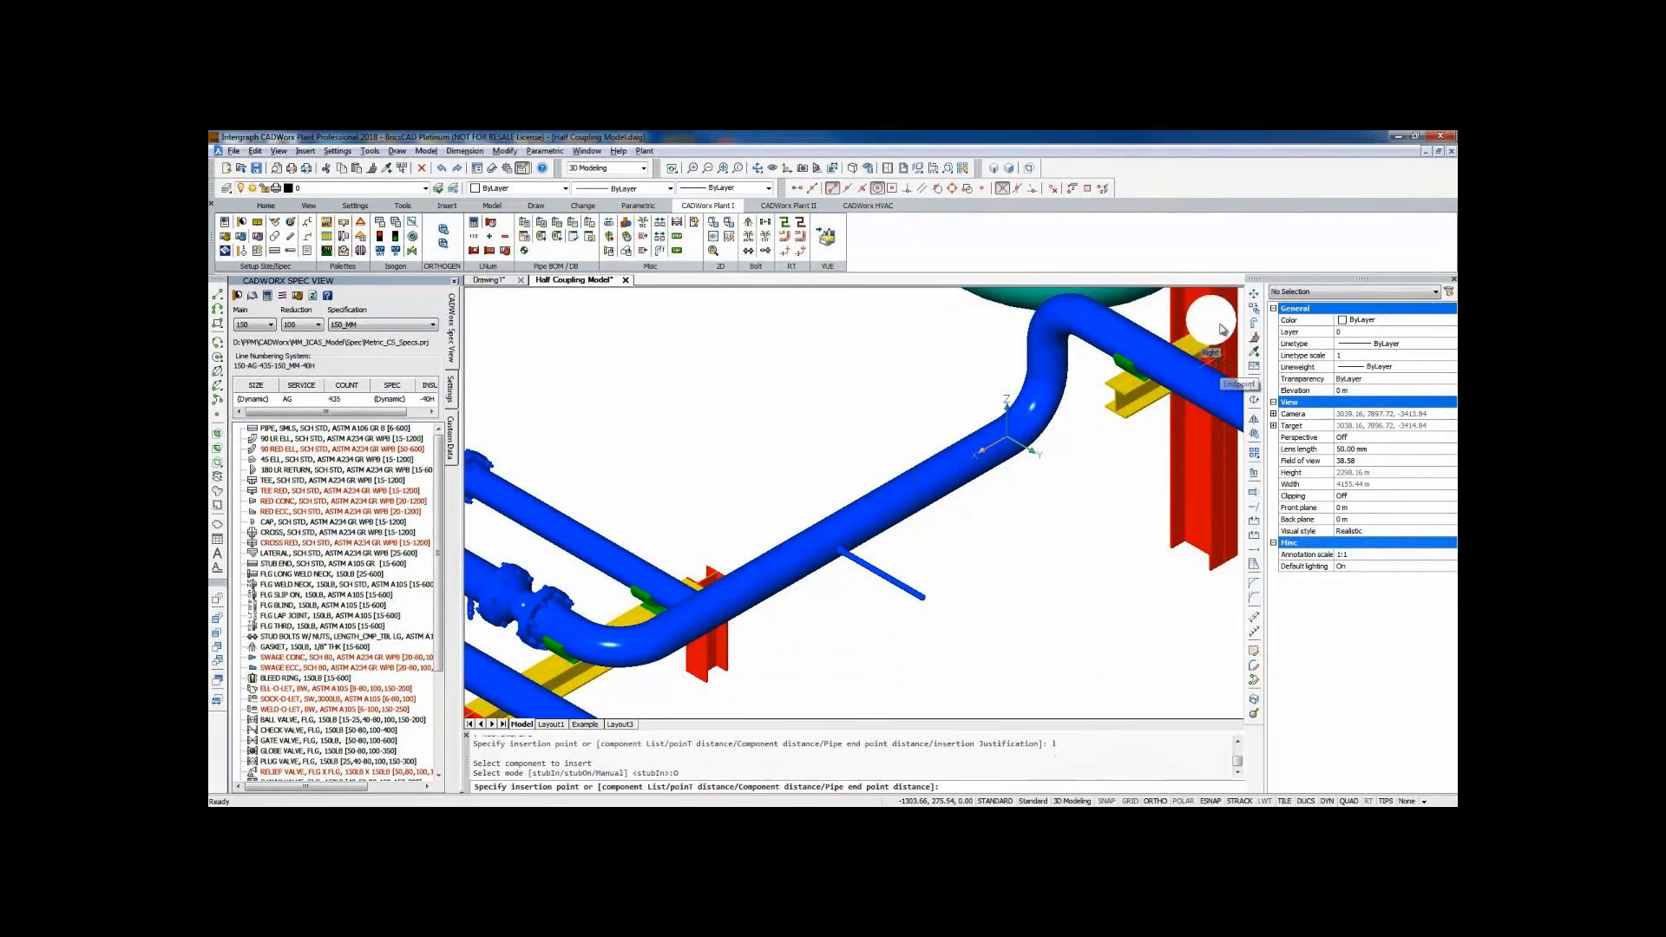
click(806, 487)
click(996, 560)
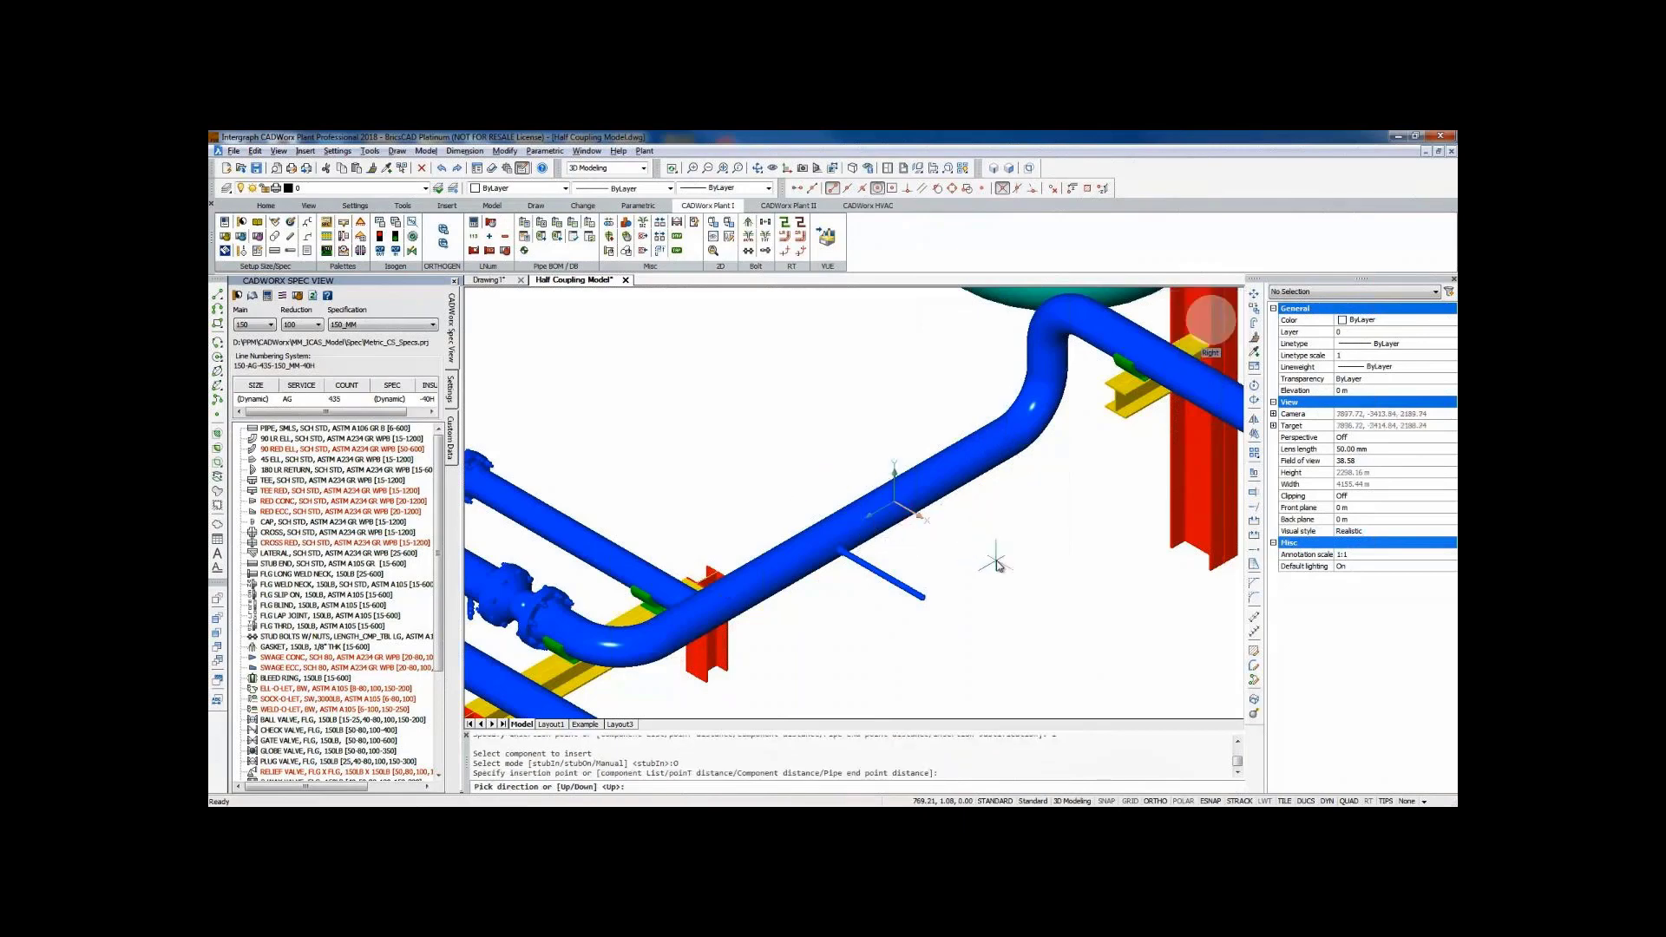
click(996, 562)
key(Return)
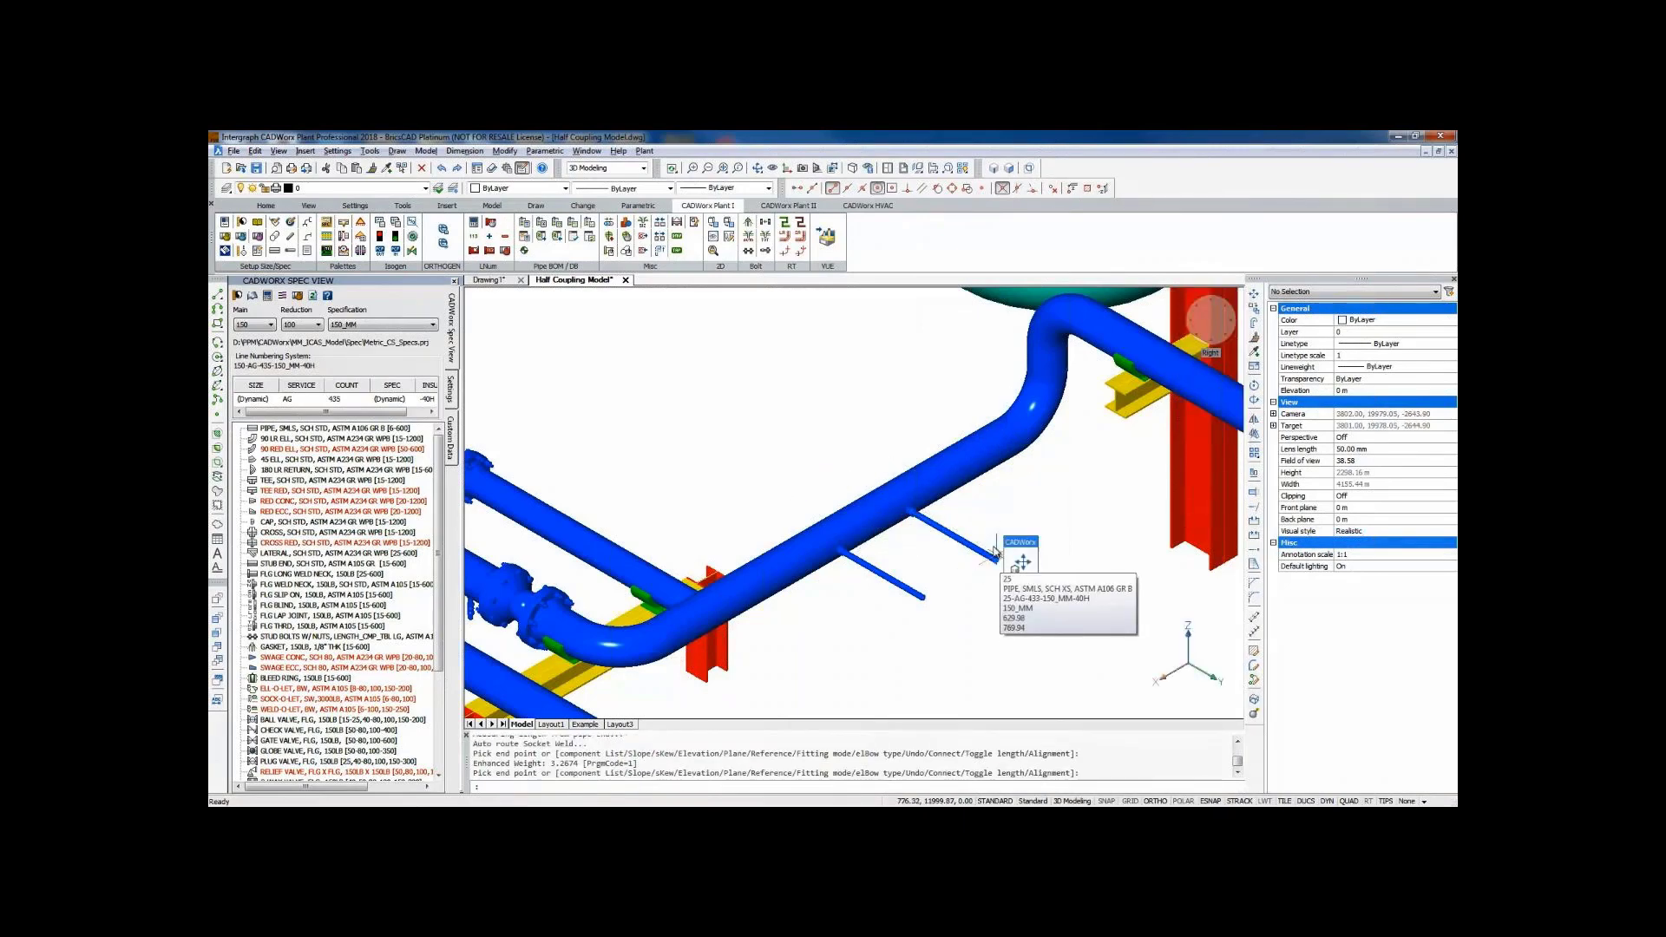
Insert a third SW 3000LB half coupling on the 200 mm pipe in Manual mode with an input value of 85 and route a short branch.
click(955, 471)
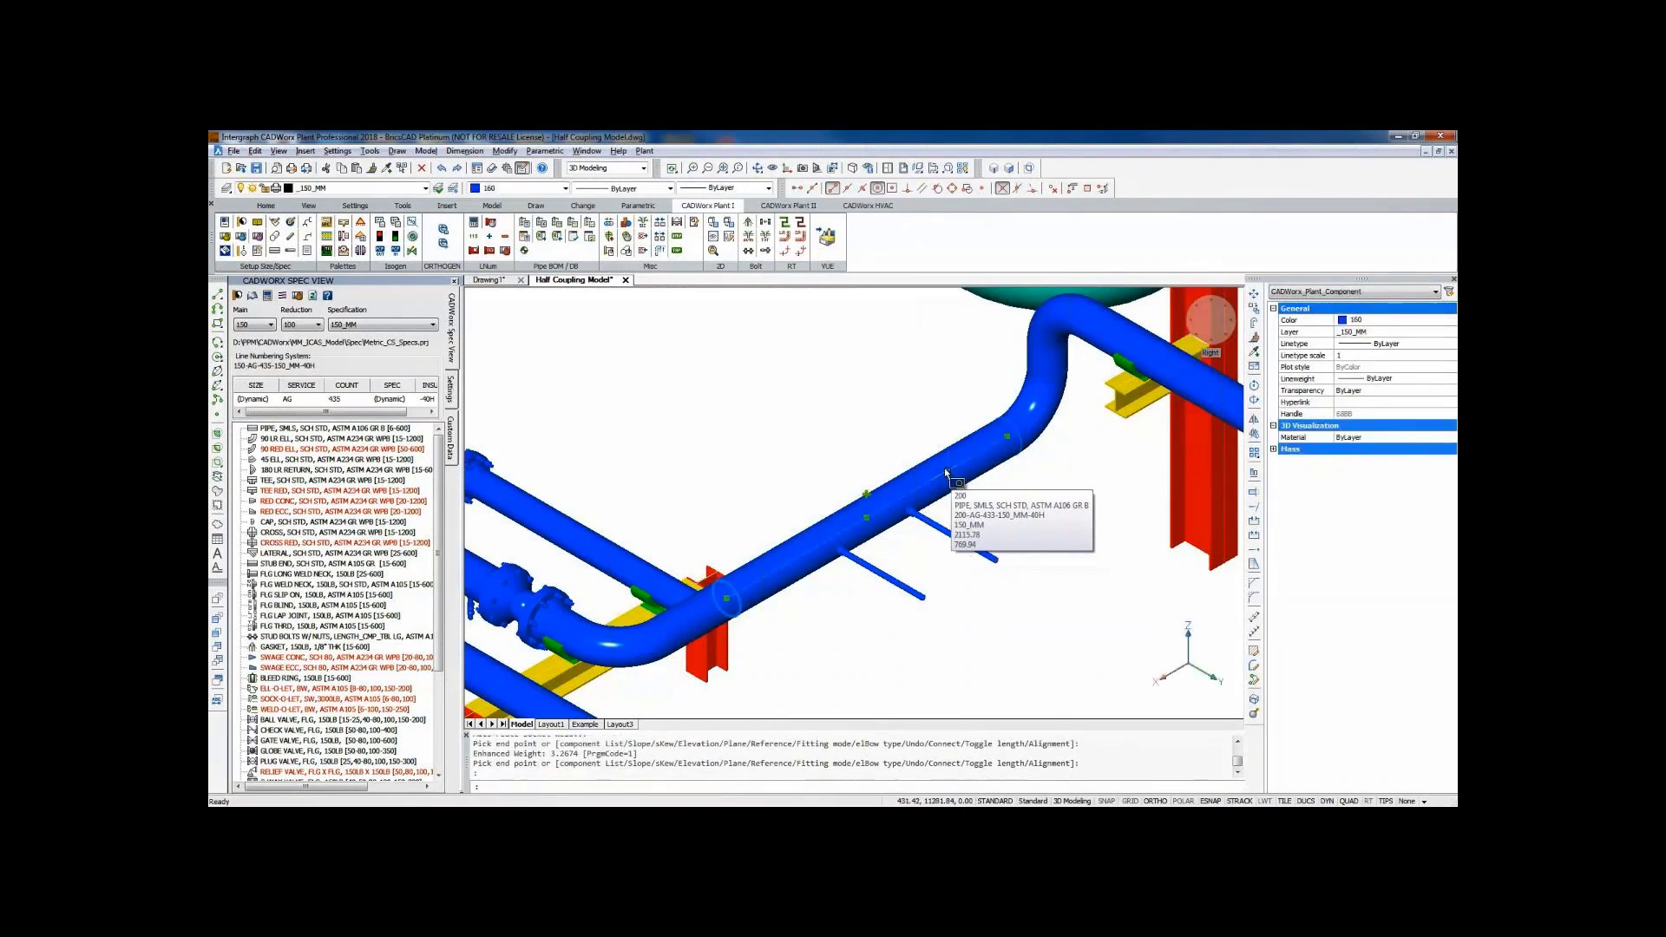
click(866, 492)
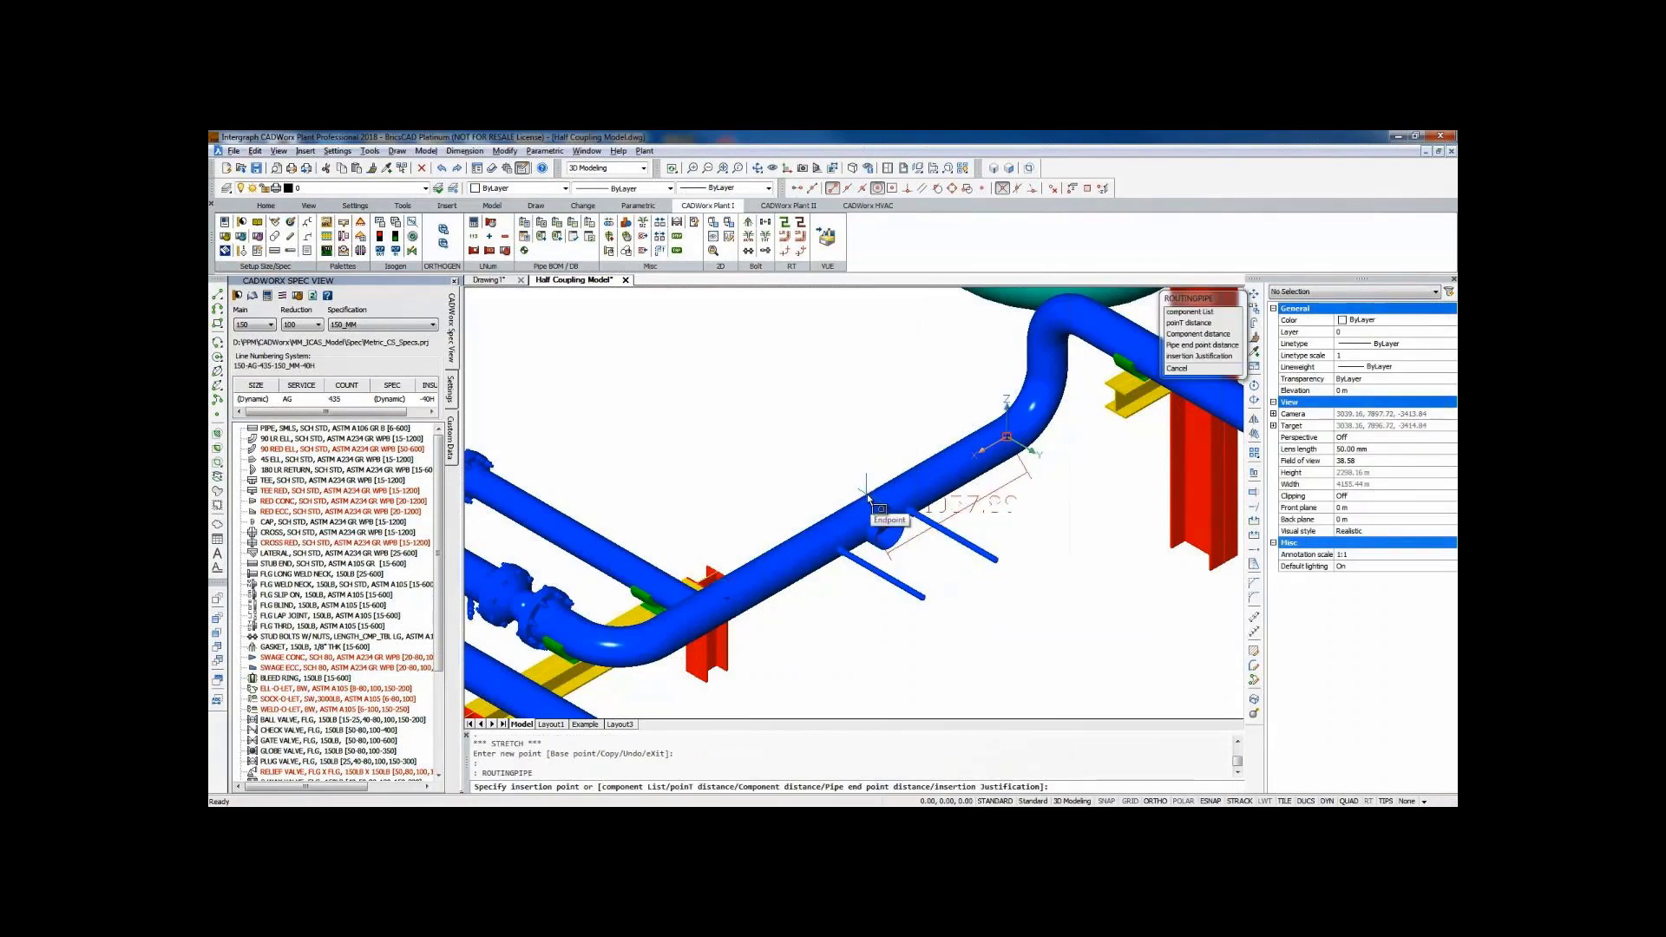
text(l)
key(Return)
mouse_move(959, 623)
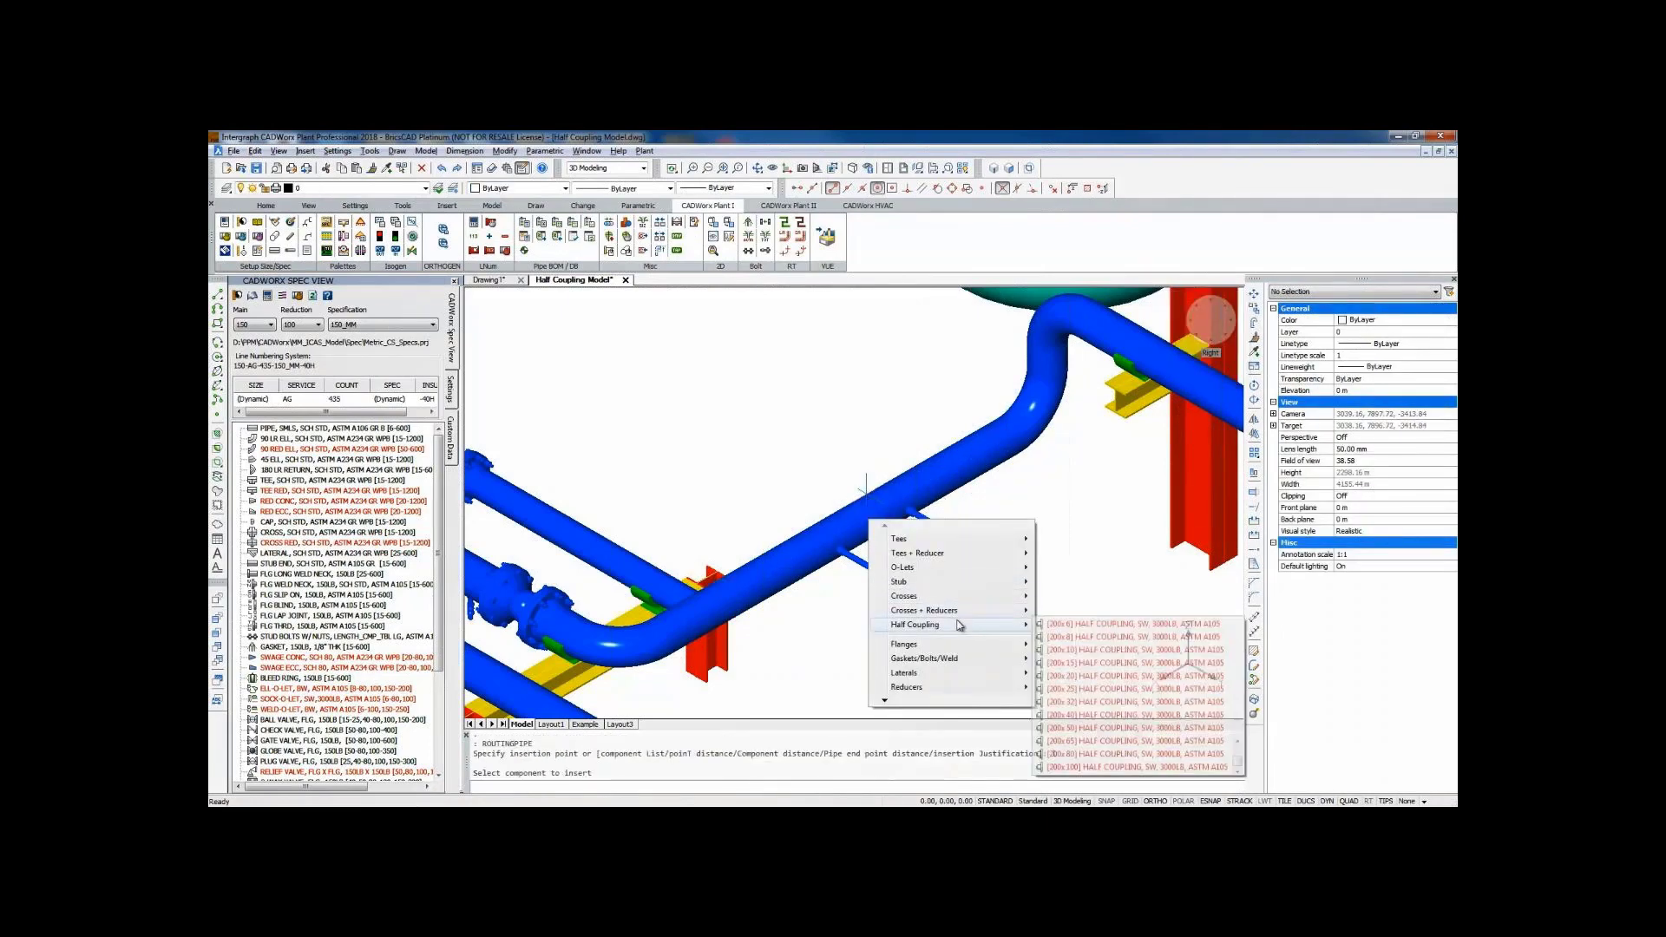
click(1098, 677)
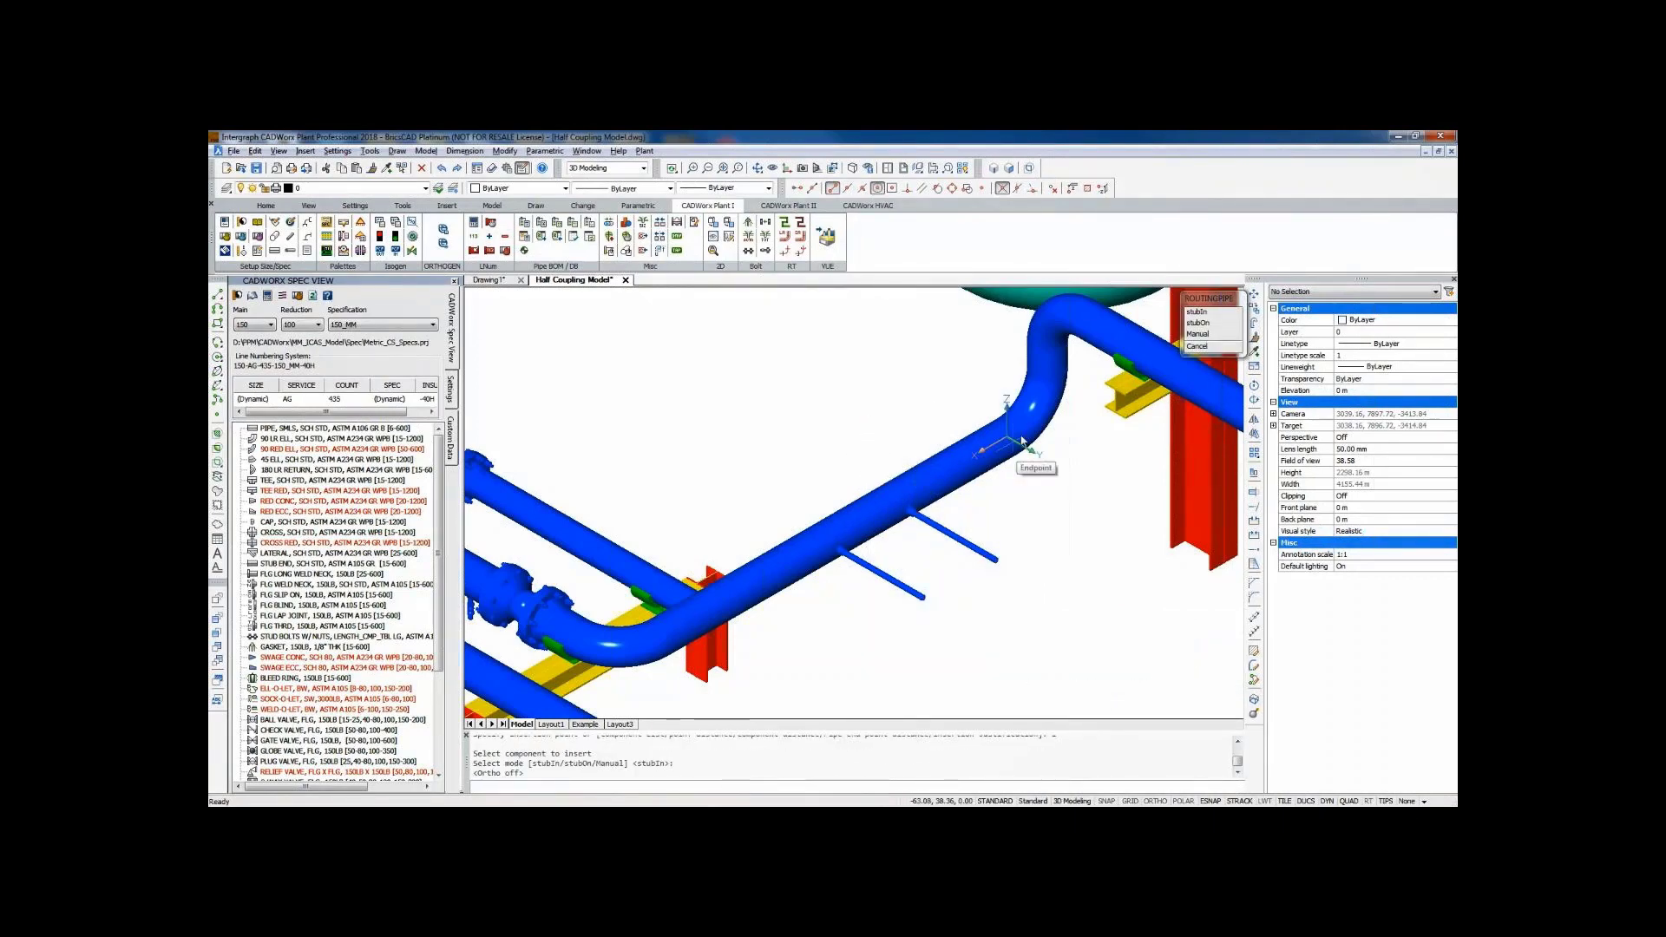
click(1214, 338)
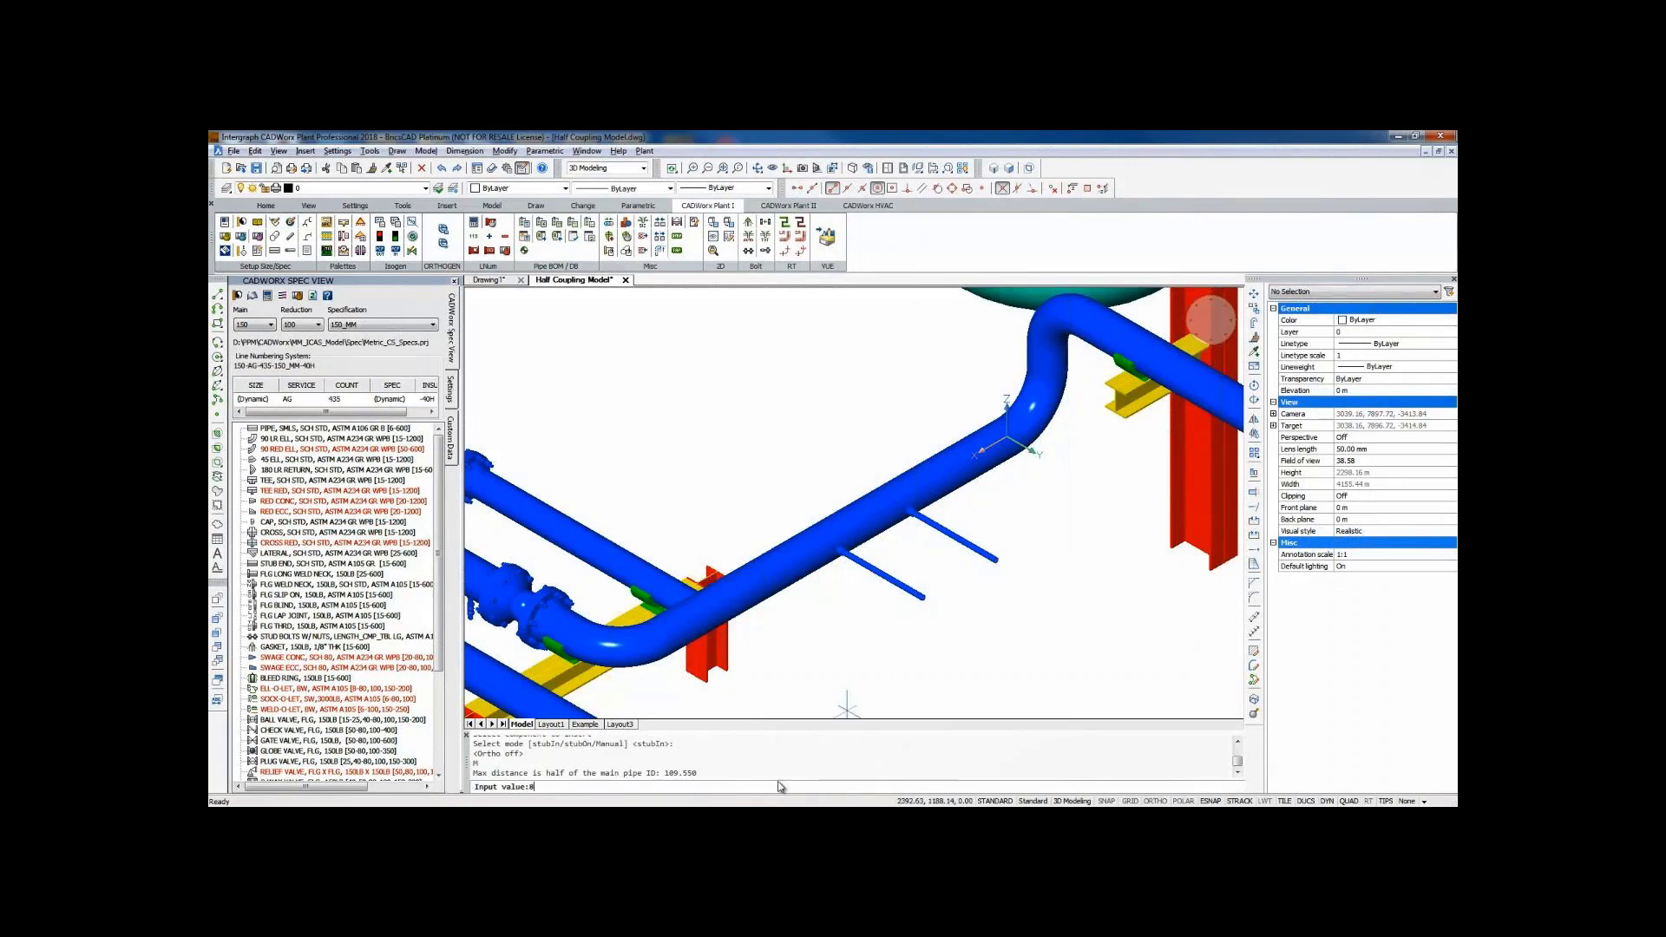
text(85)
key(Return)
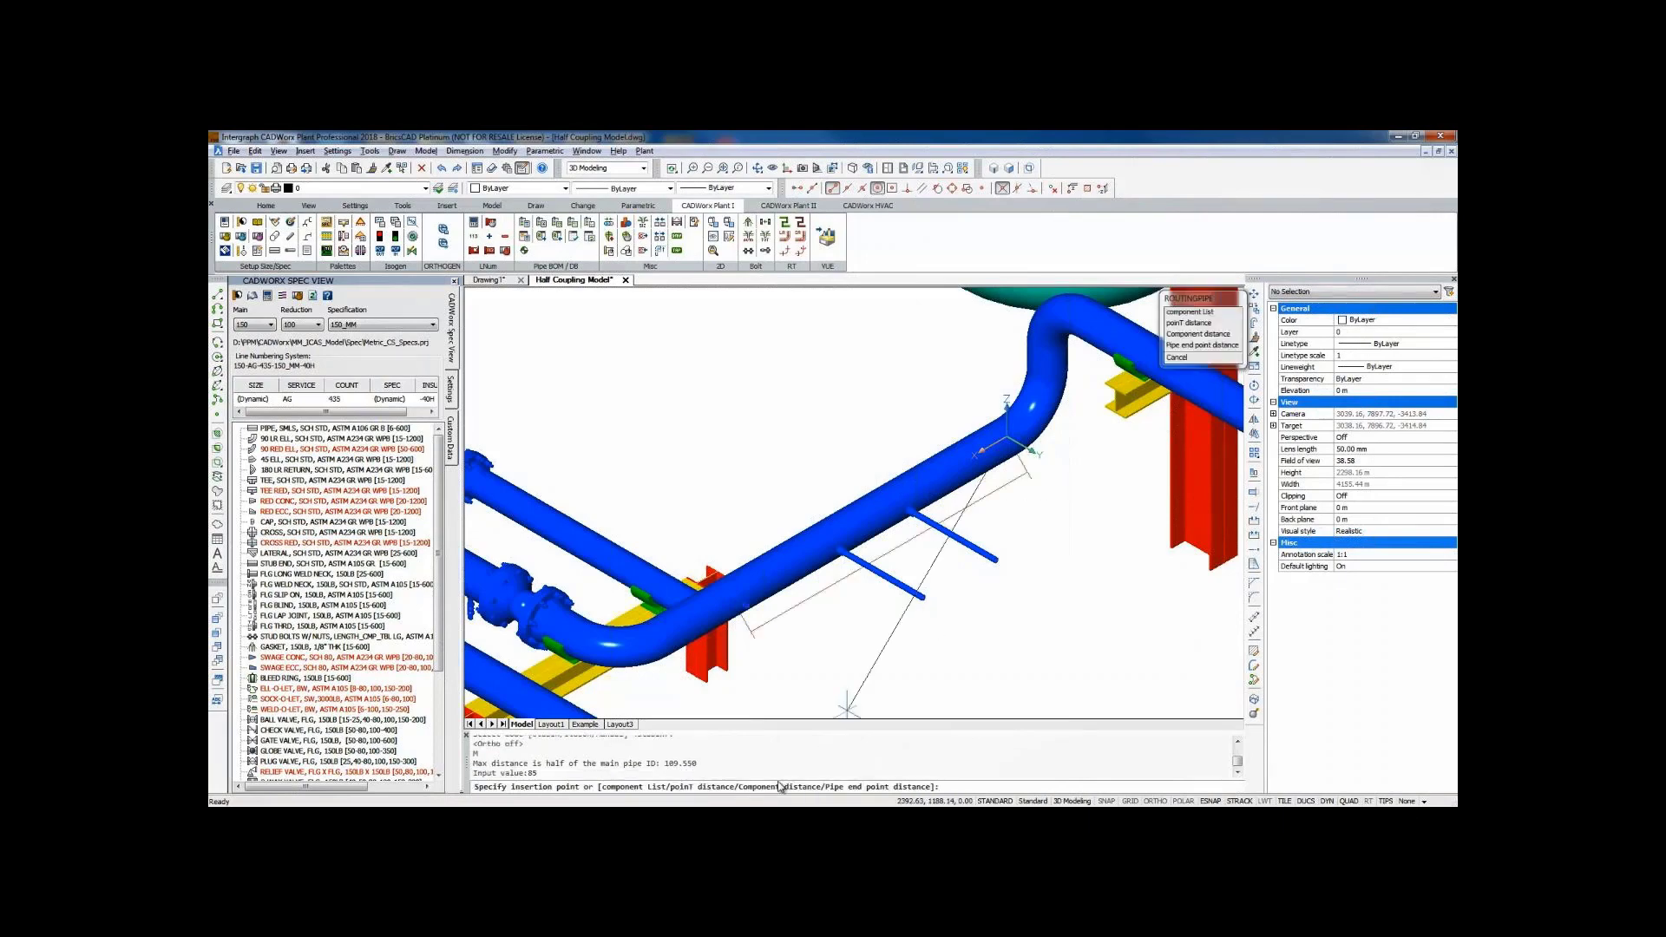
click(885, 454)
key(F8)
click(1067, 547)
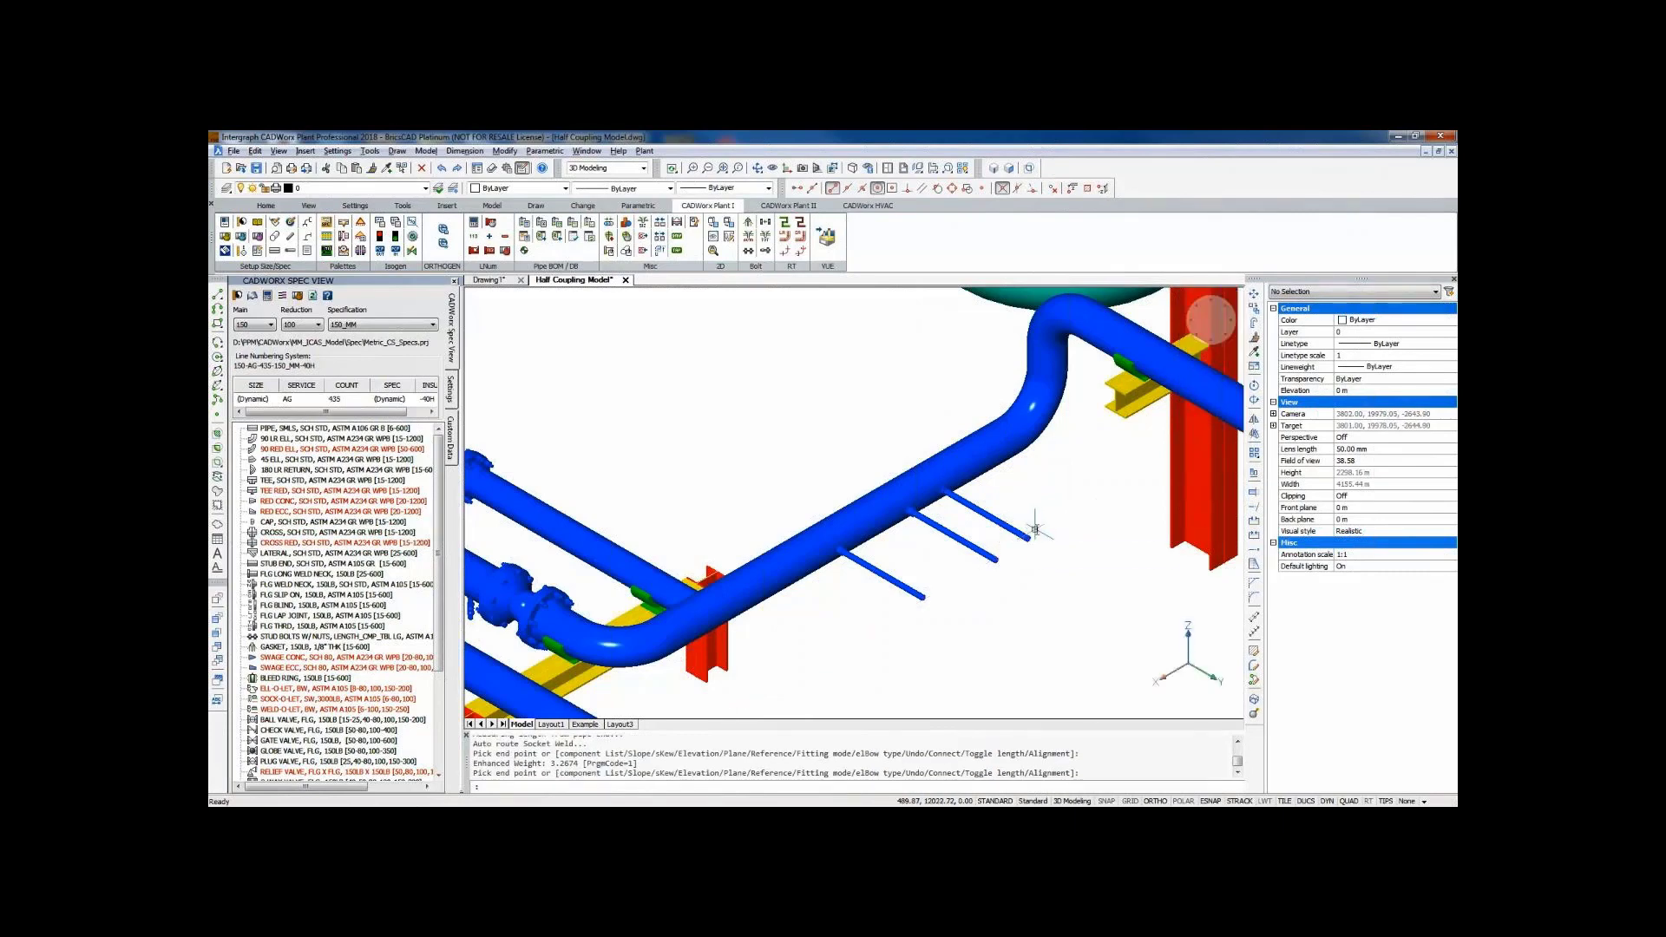
Examine how the three half couplings meet the main pipe from the top view, using a different visual style.
scroll(885, 545, up, 5)
middle_drag(886, 547, 902, 543)
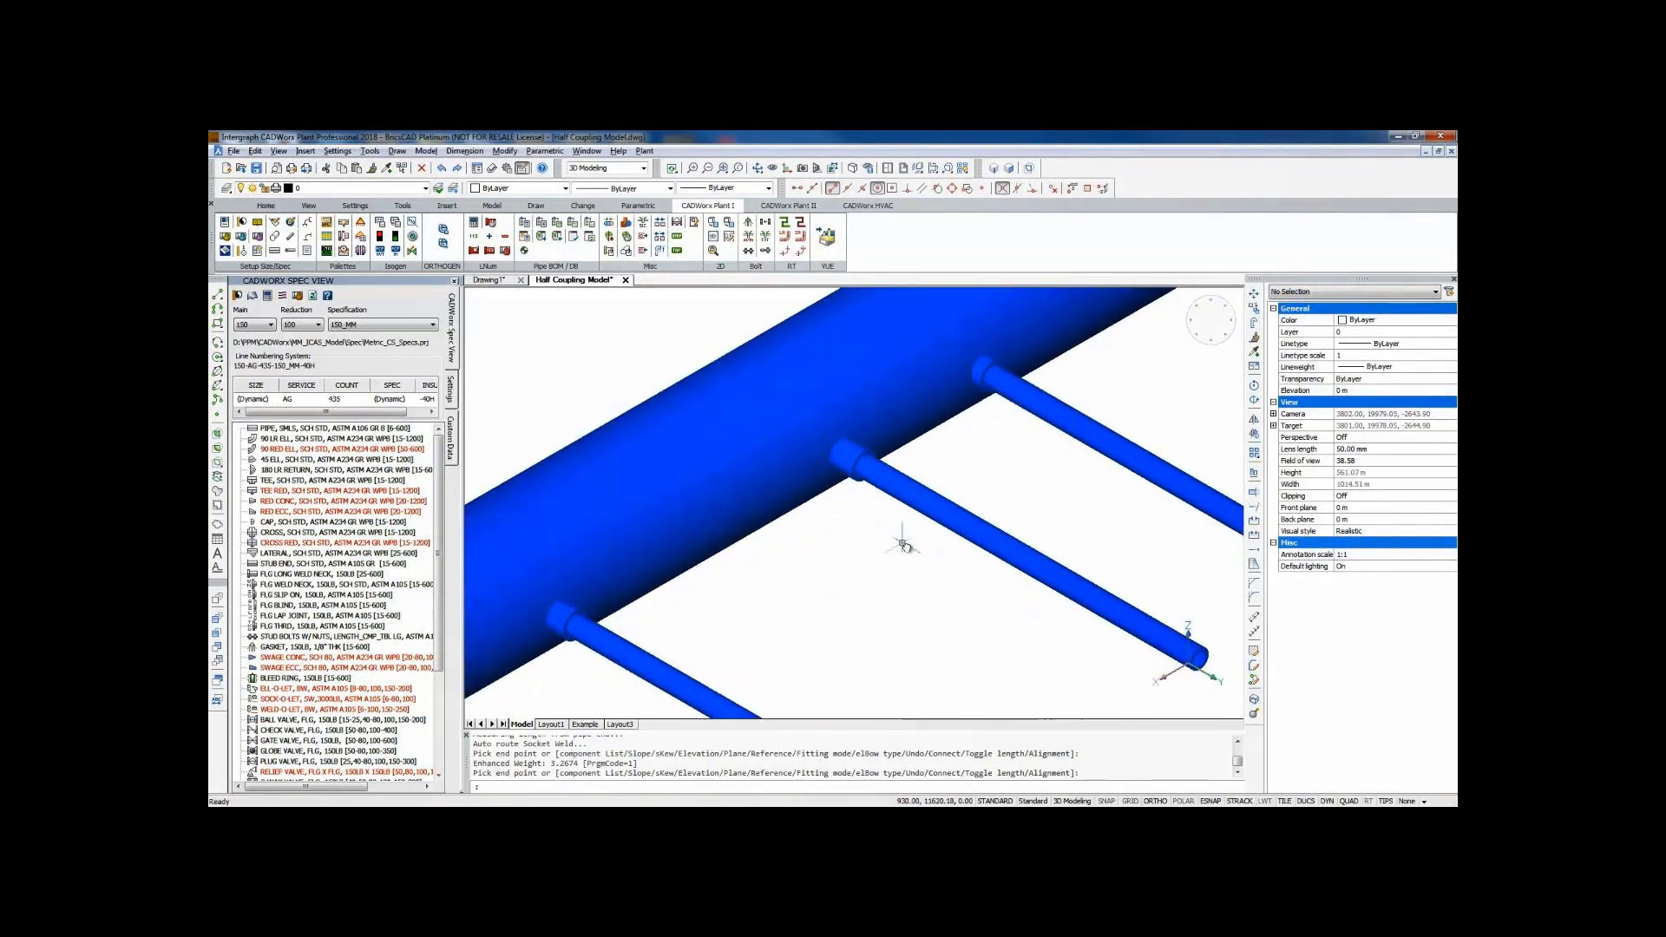
click(1190, 337)
scroll(734, 575, up, 5)
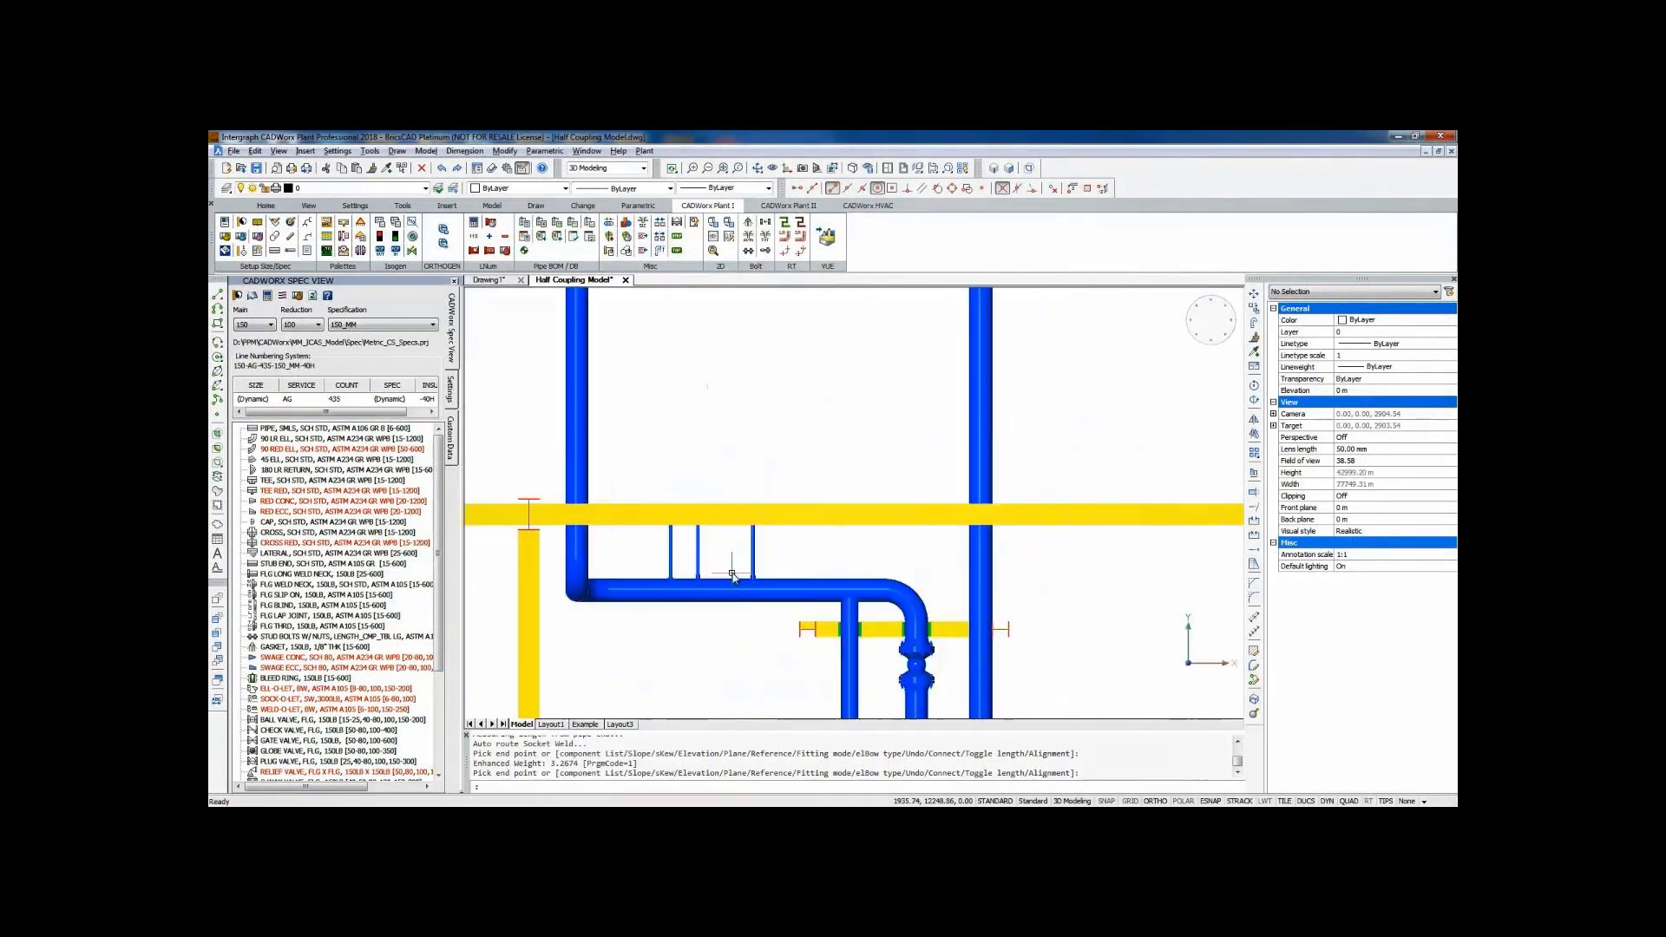
scroll(733, 575, up, 6)
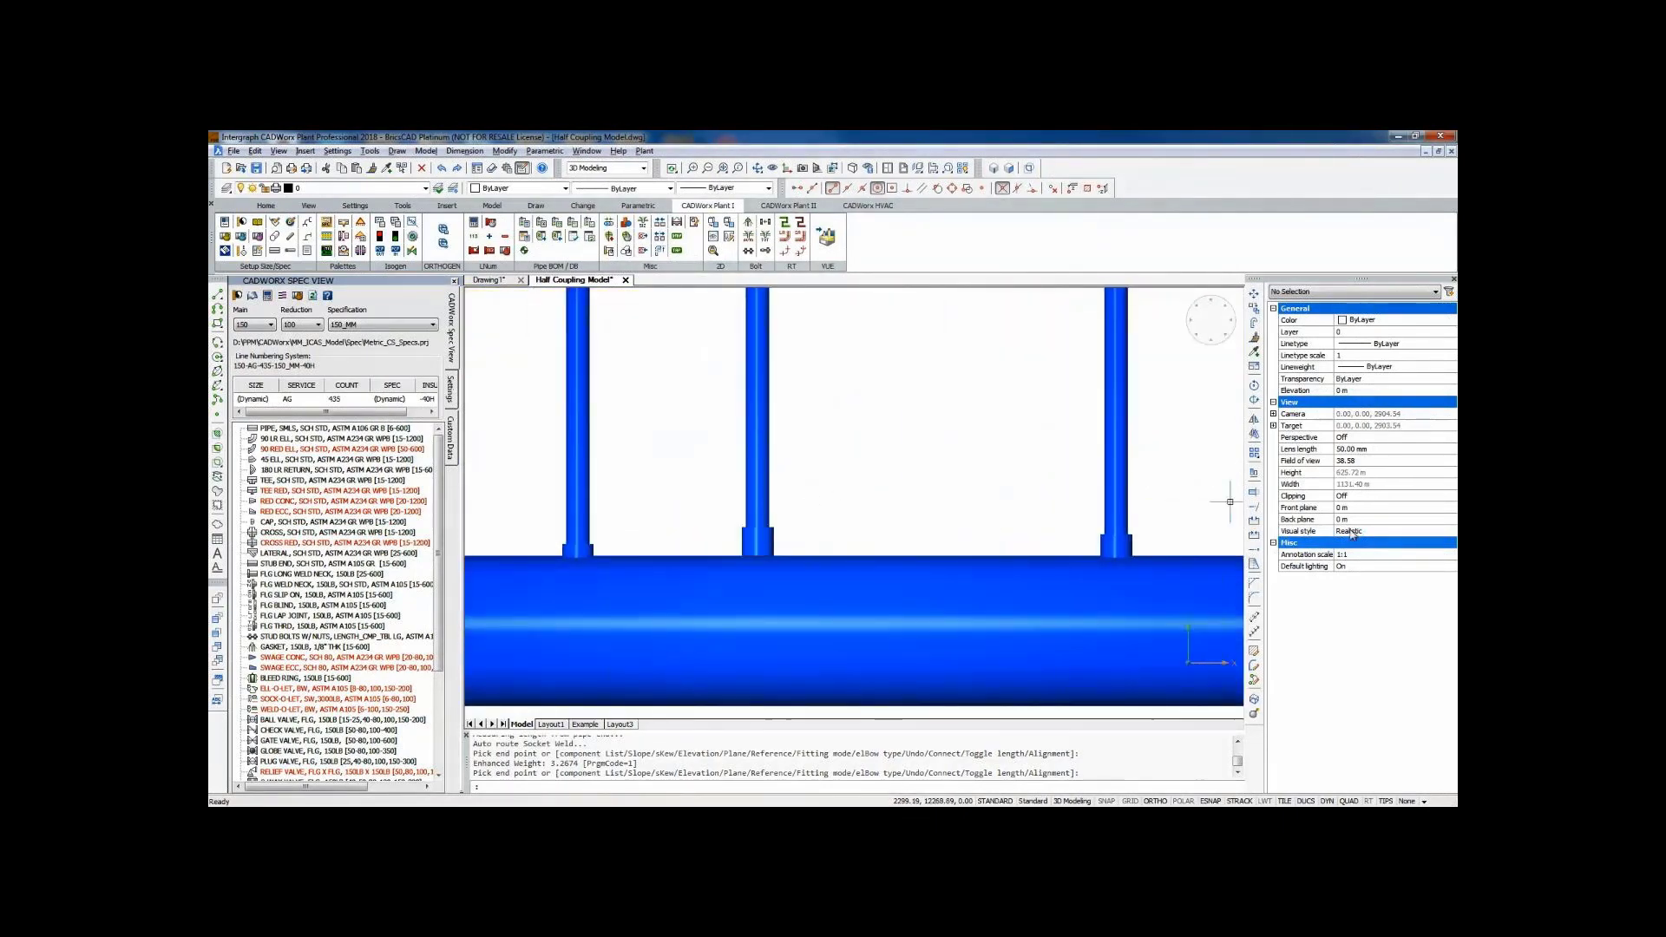
click(1351, 534)
click(1354, 545)
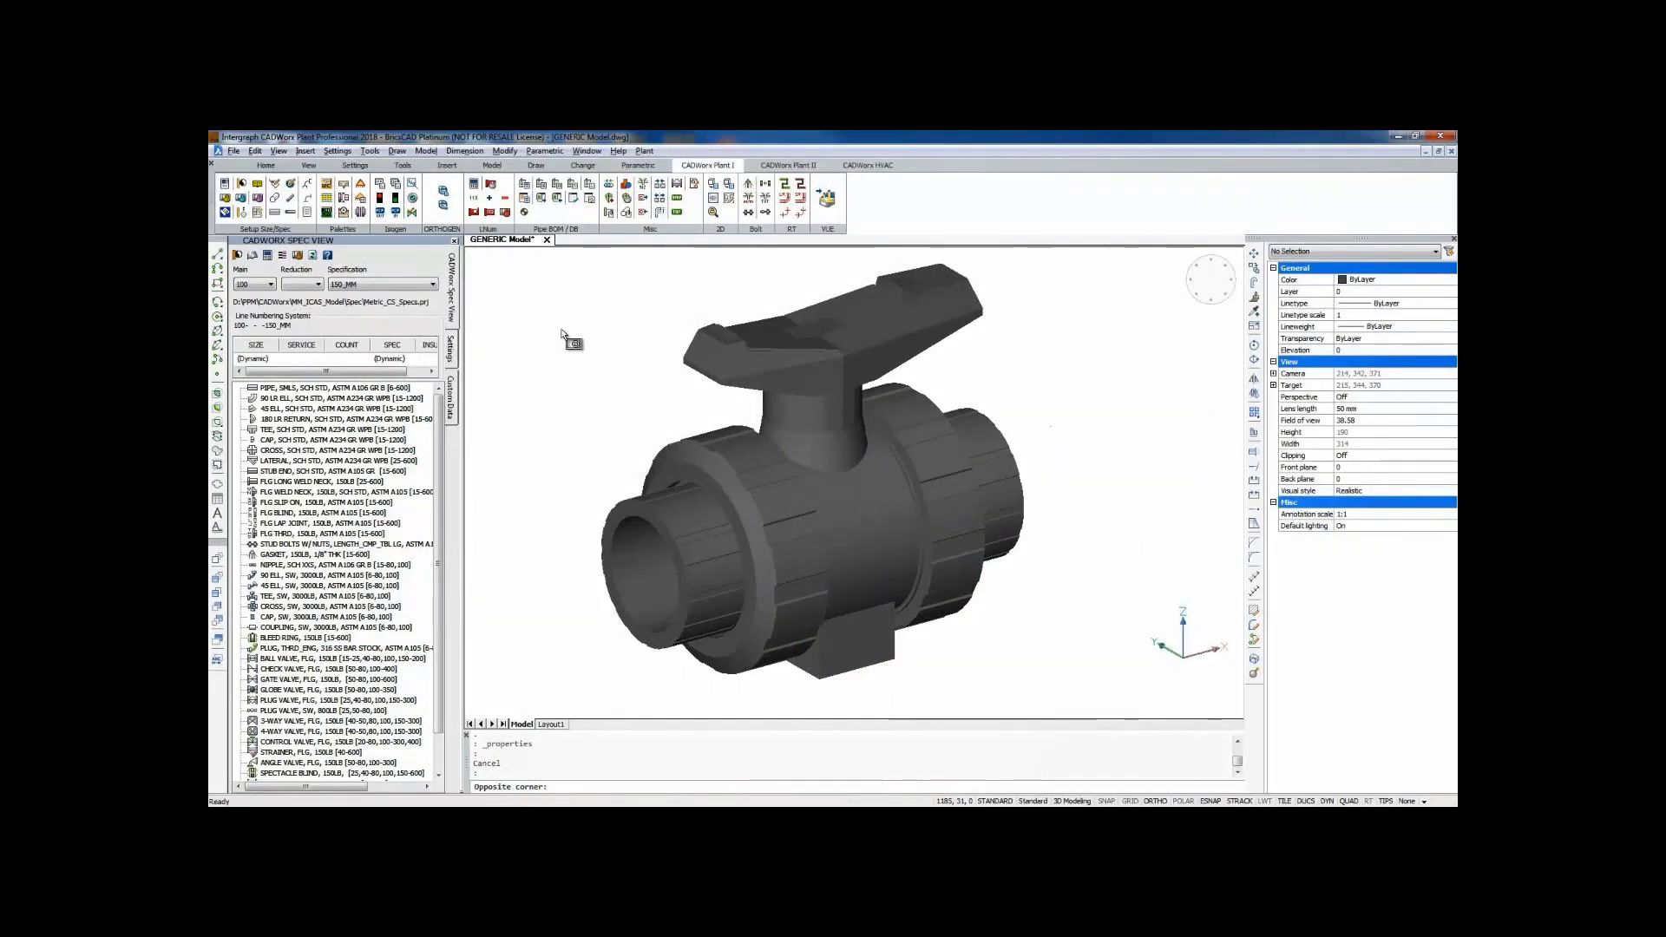
Begin a generic attach with alpha size 100, short annotation BA-20 and long annotation GF BA-20 CPVC Valve.
key(Escape)
key(Escape)
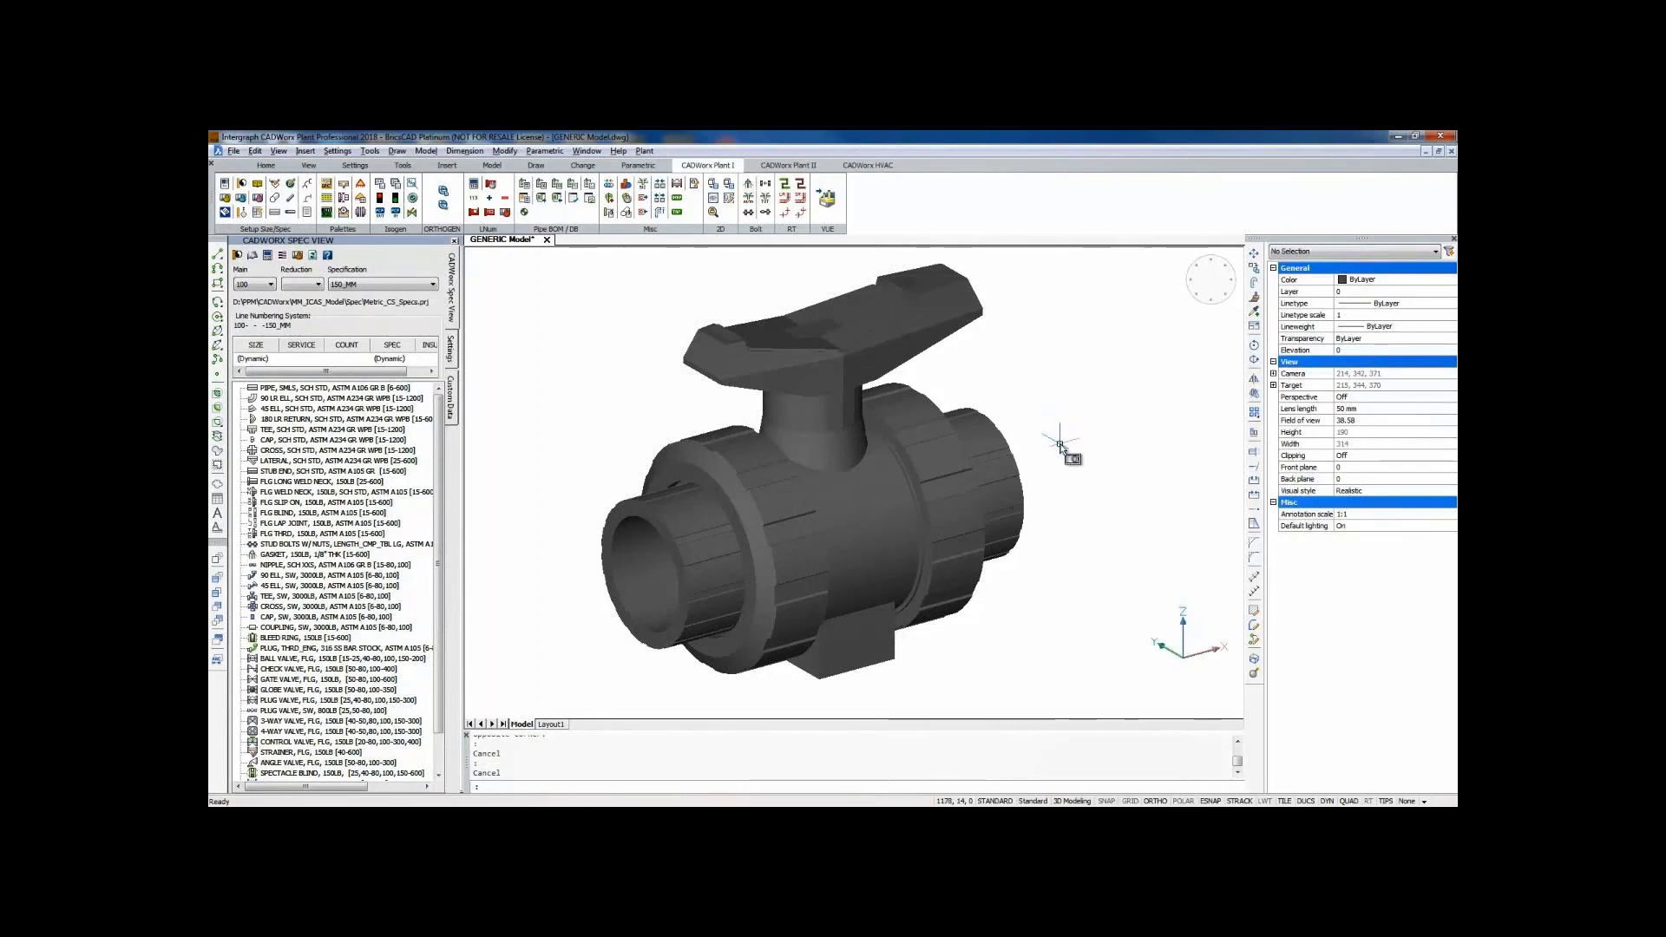
text(GEN)
key(Return)
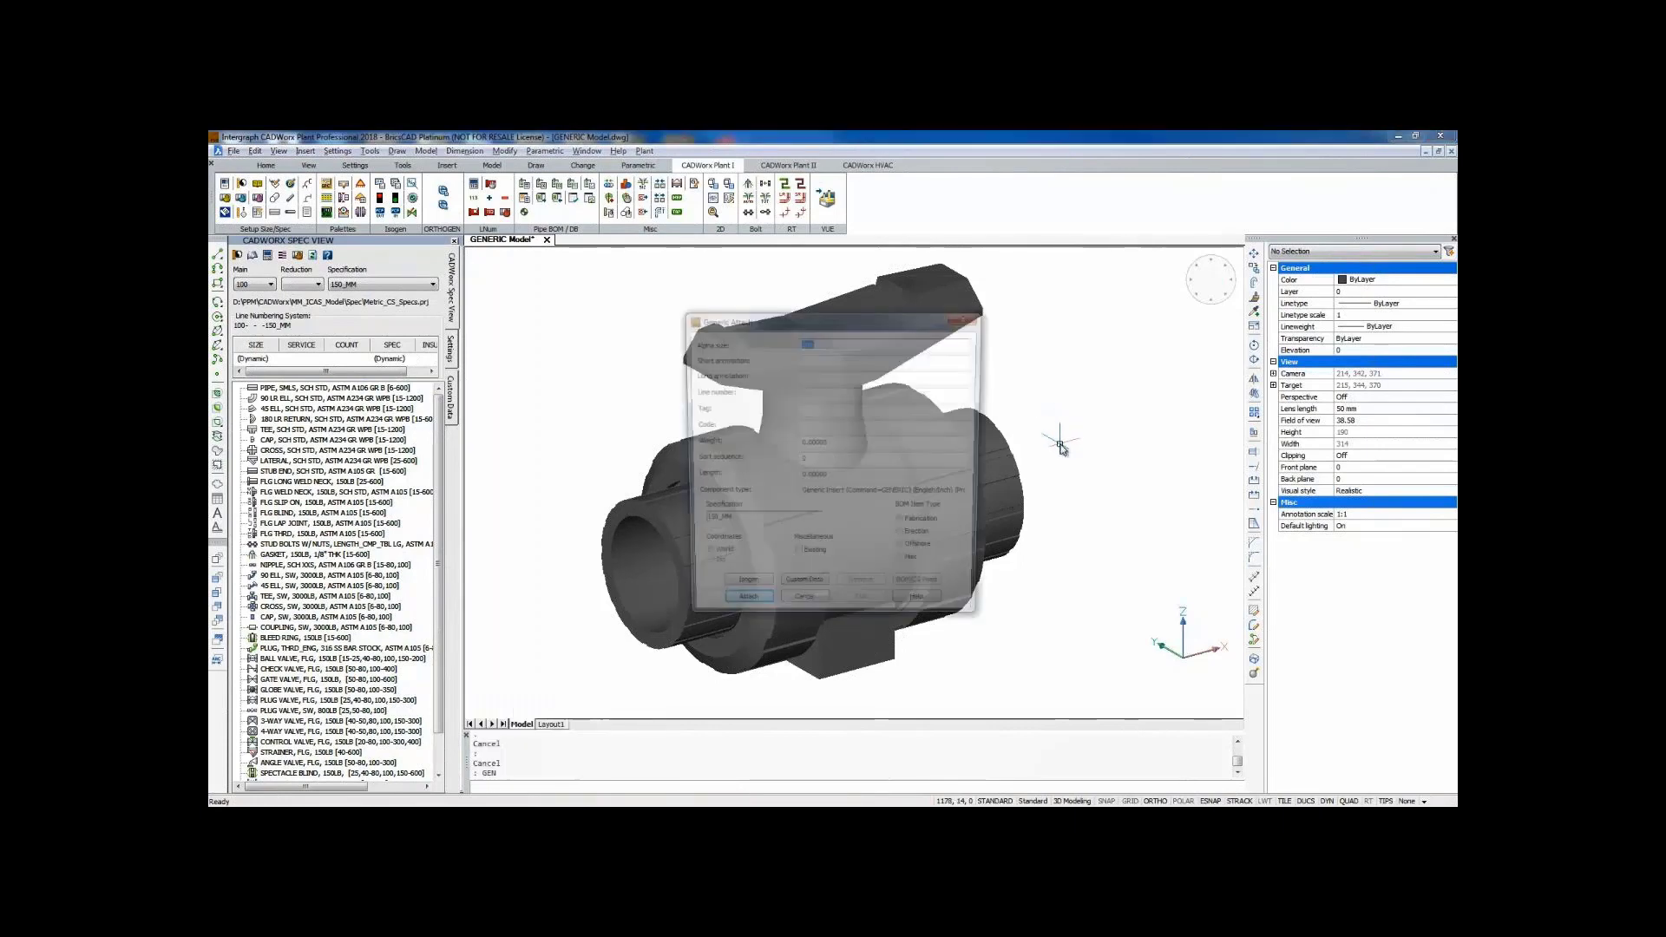
text(10)
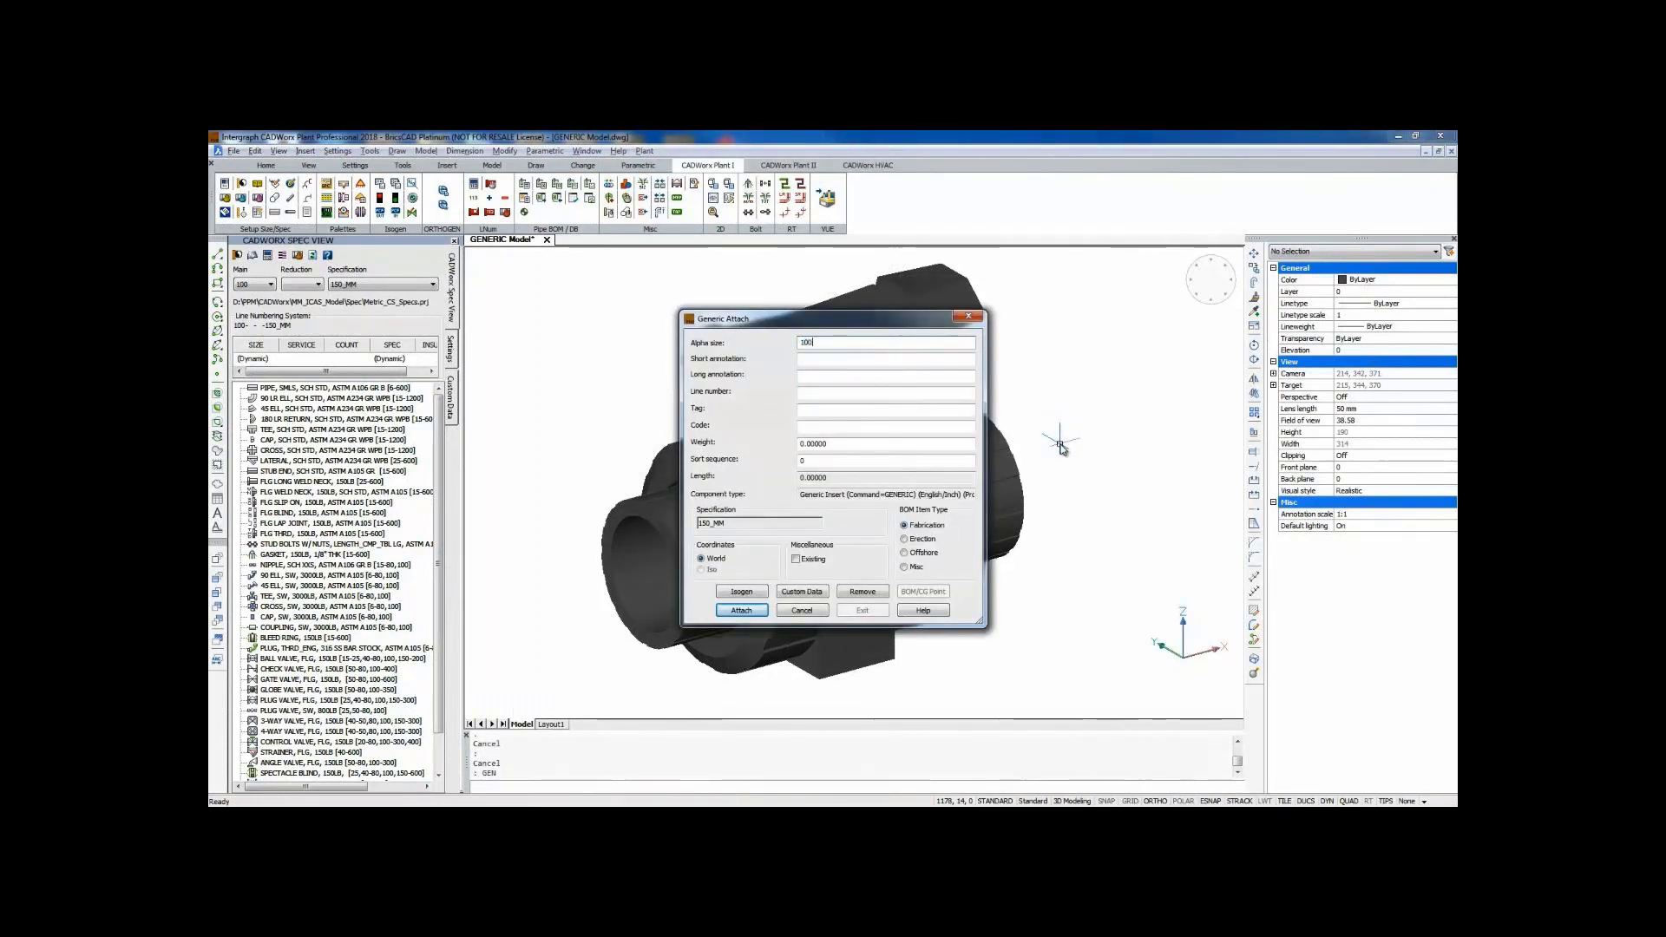
text(0)
key(Tab)
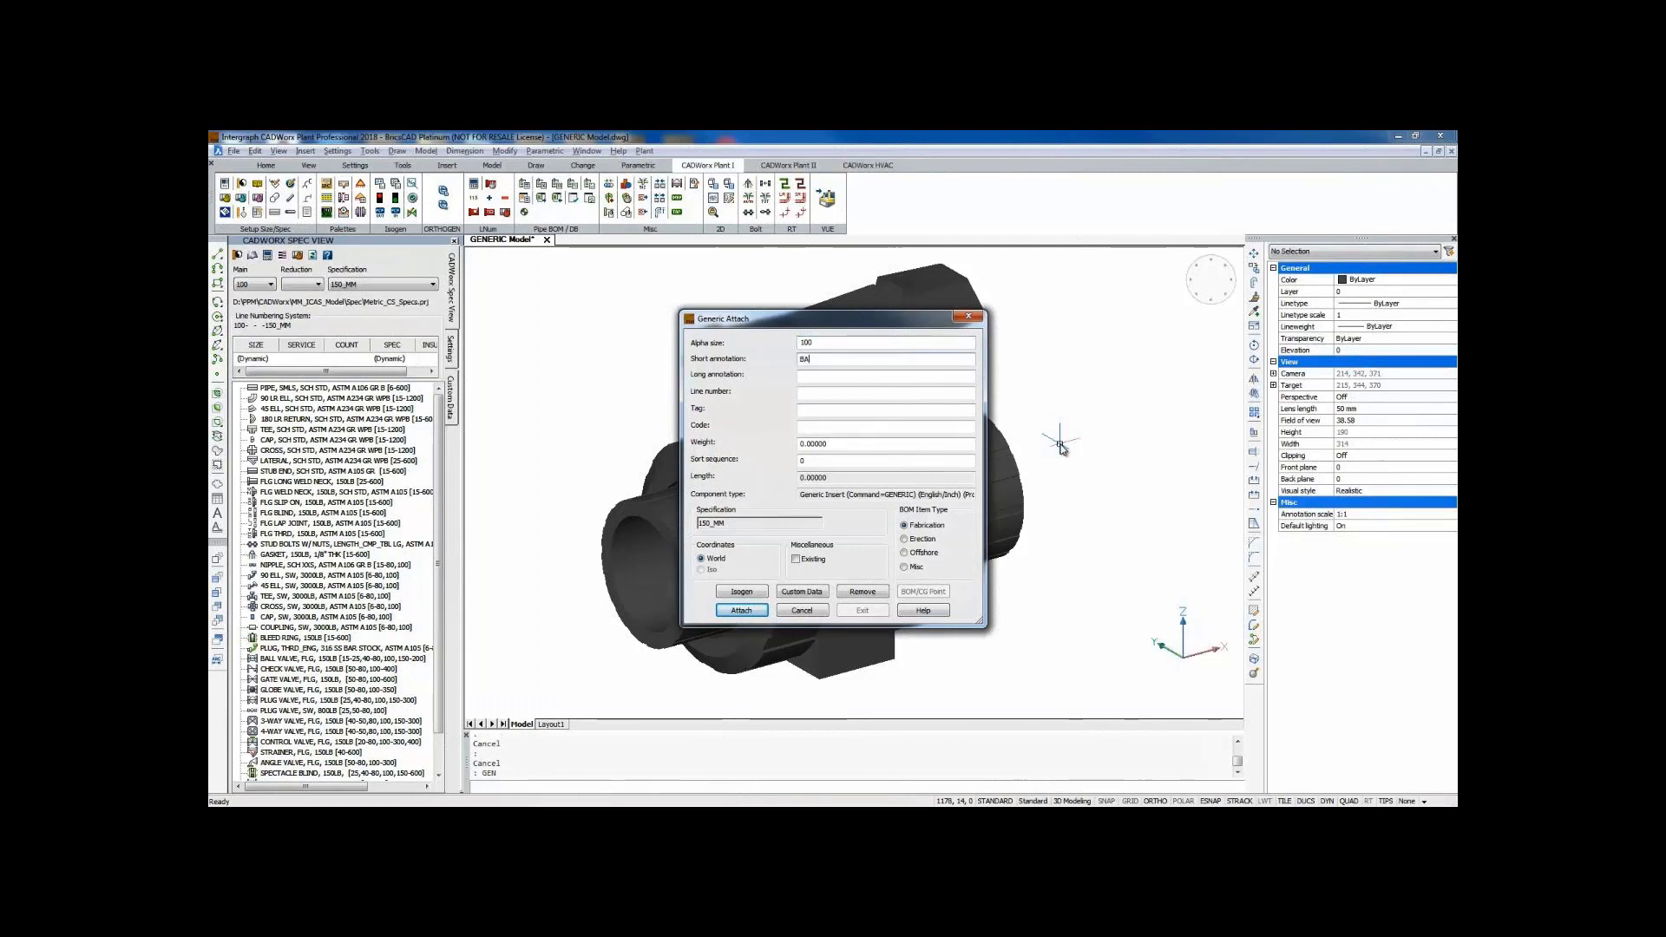
text(BA-20)
key(Tab)
text(G)
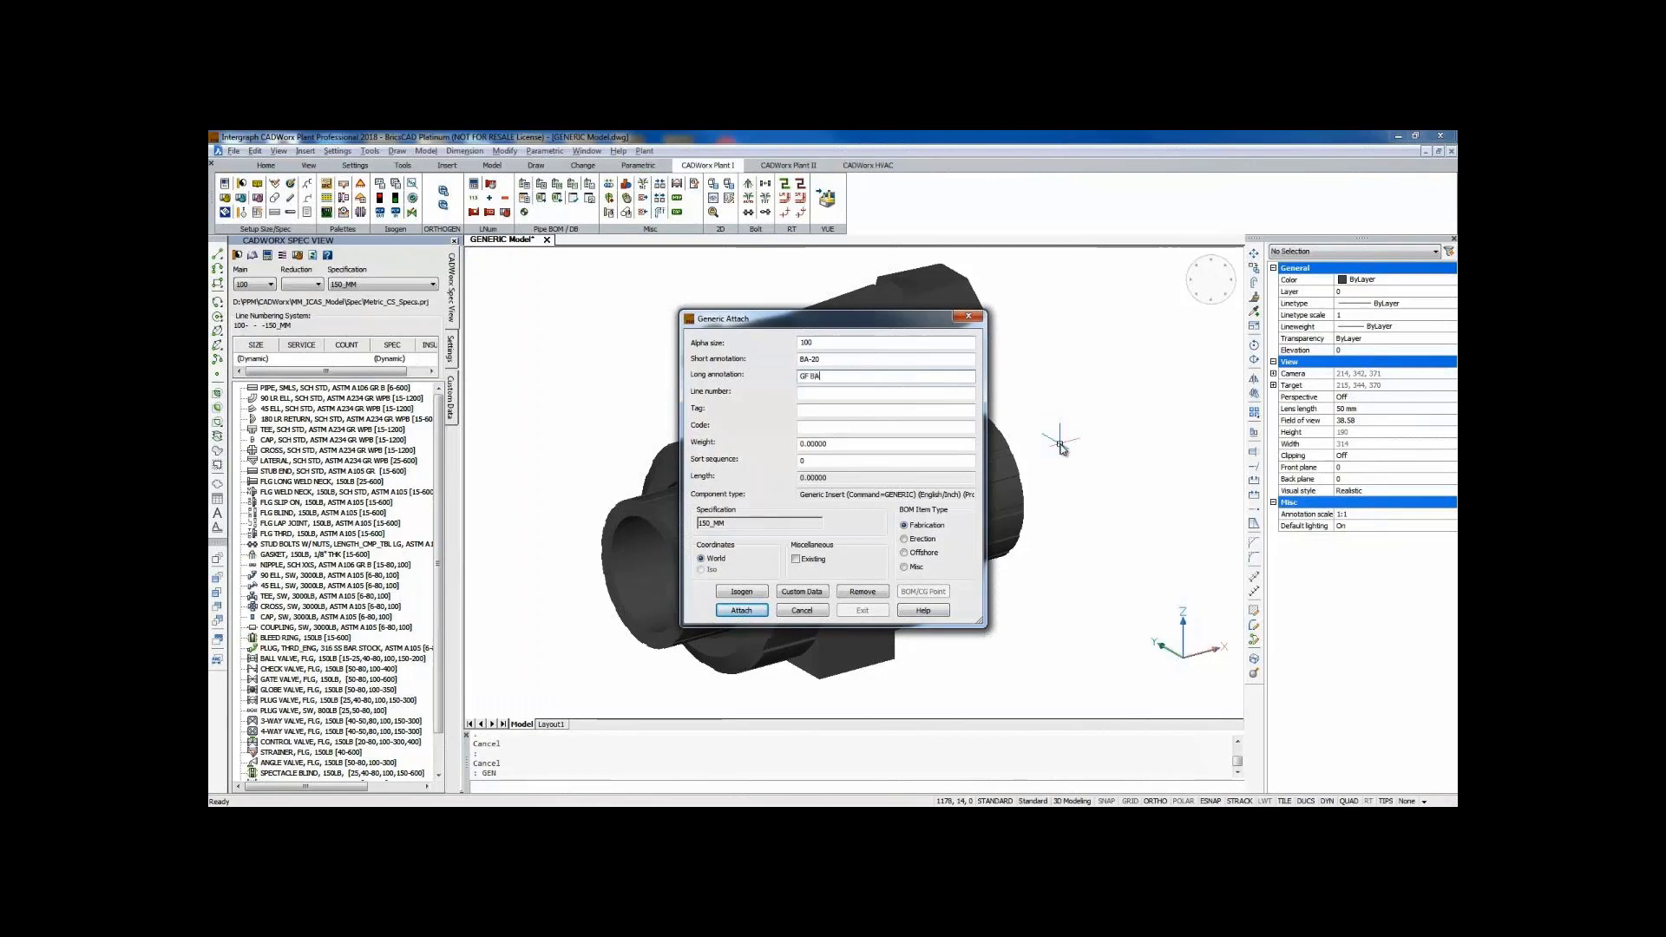
text(F BA-20 CPVC Valve)
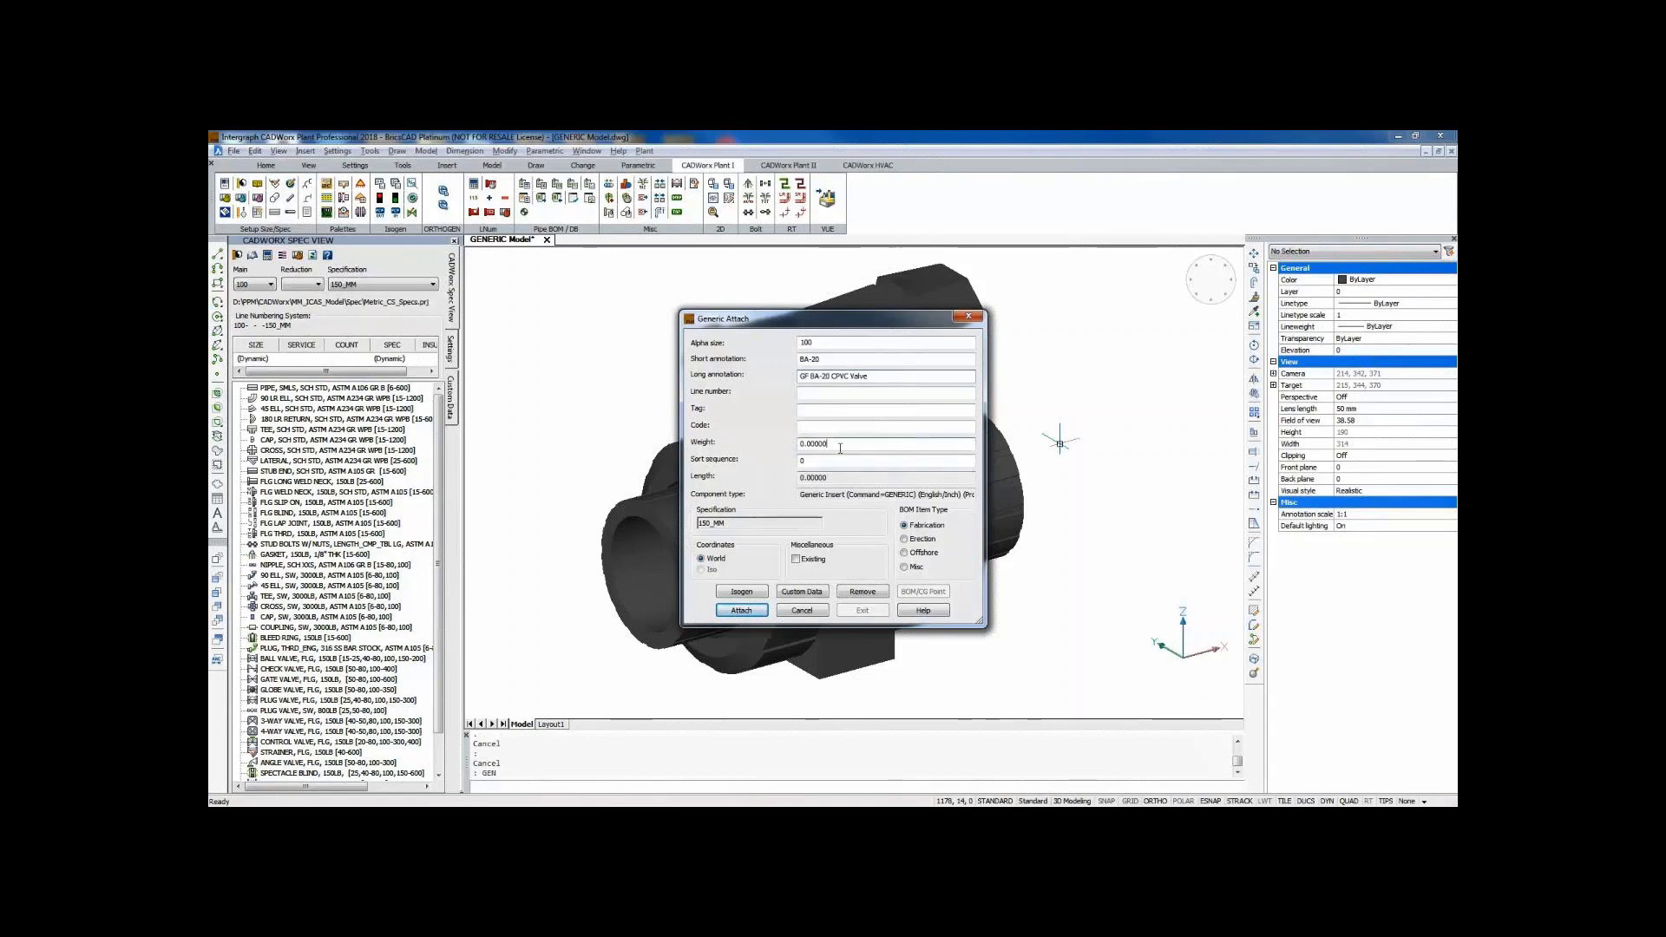
Set the weight to 10 and attach the generic component data to the valve solid at the default point.
drag(840, 444, 784, 449)
text(10)
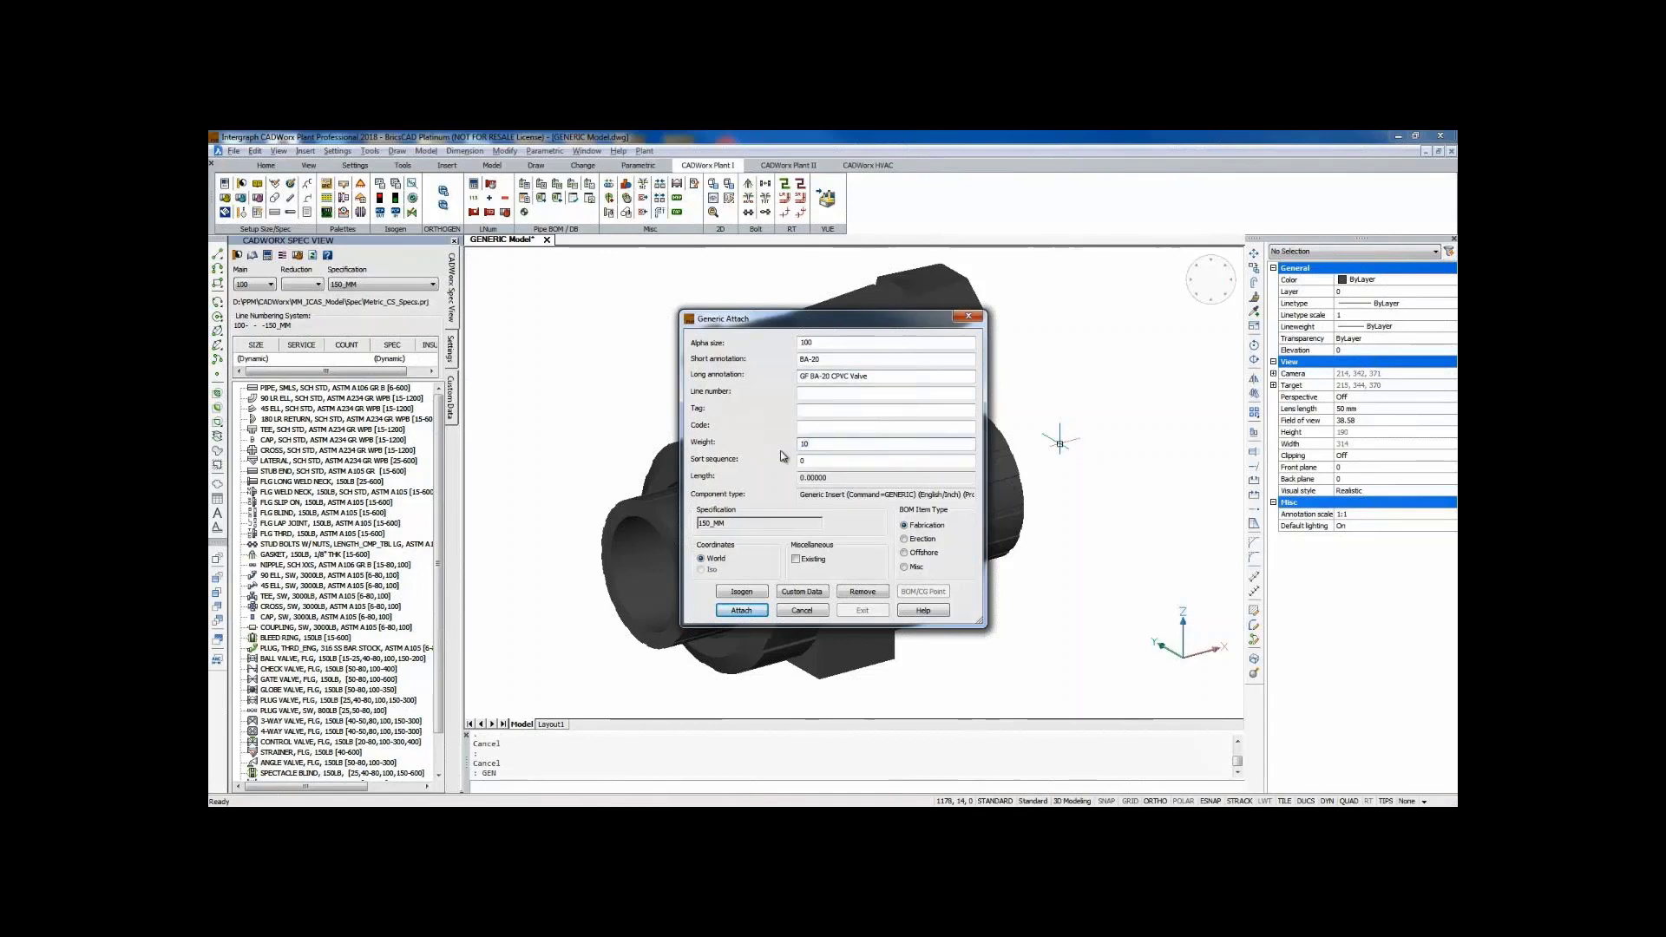
key(Tab)
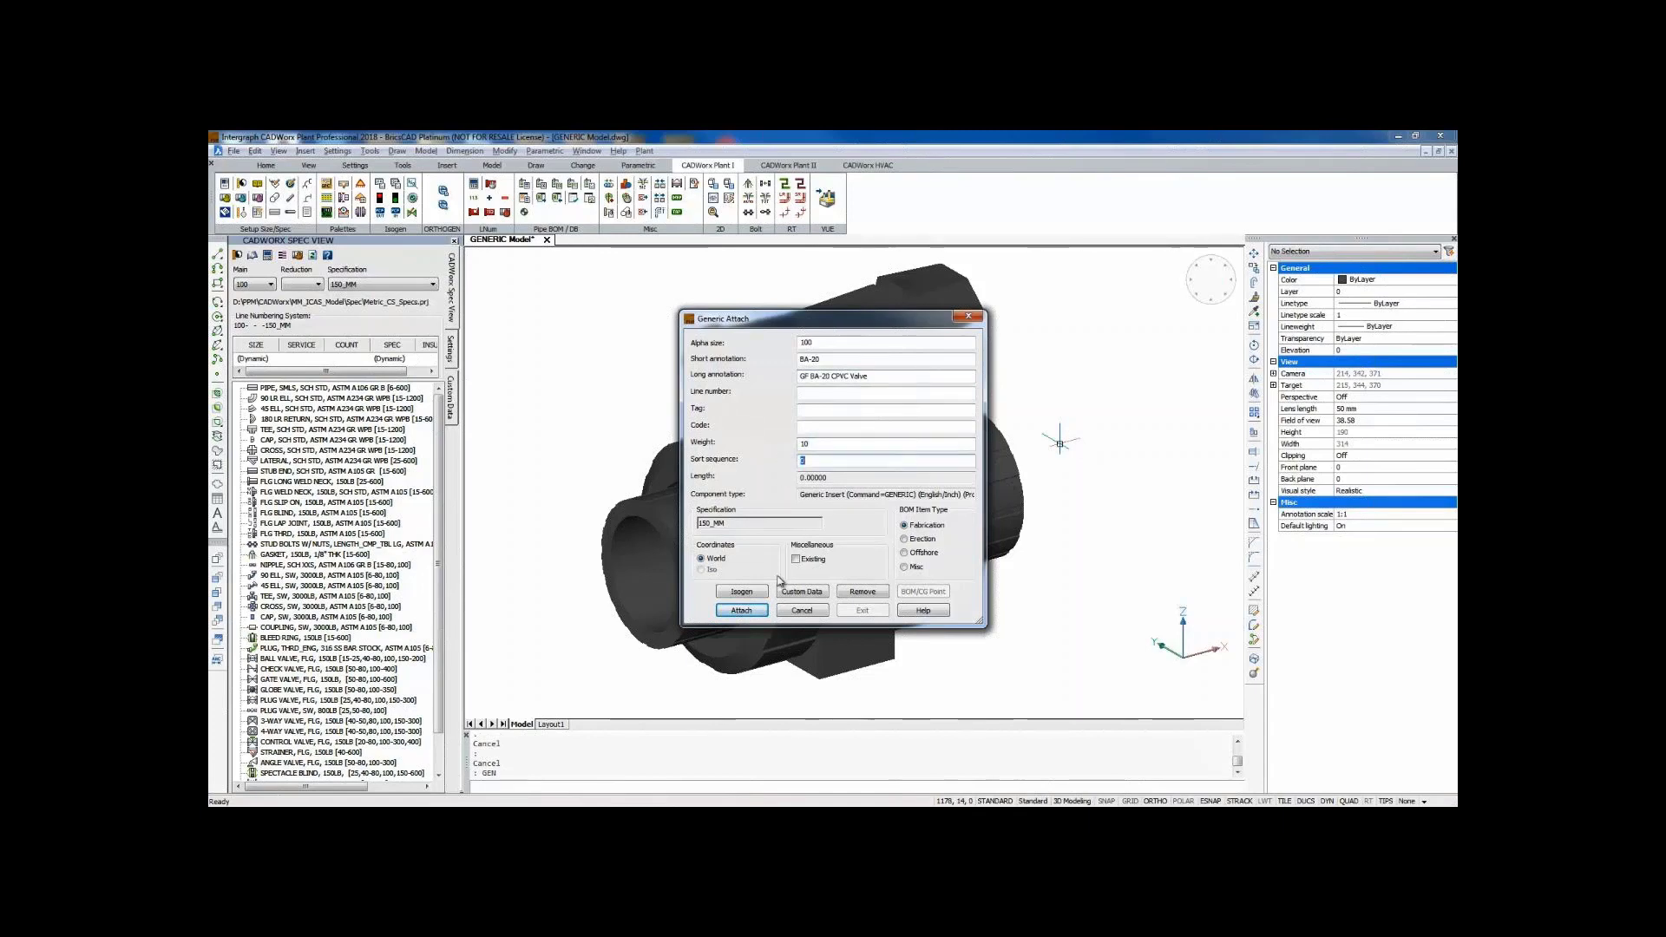
click(741, 611)
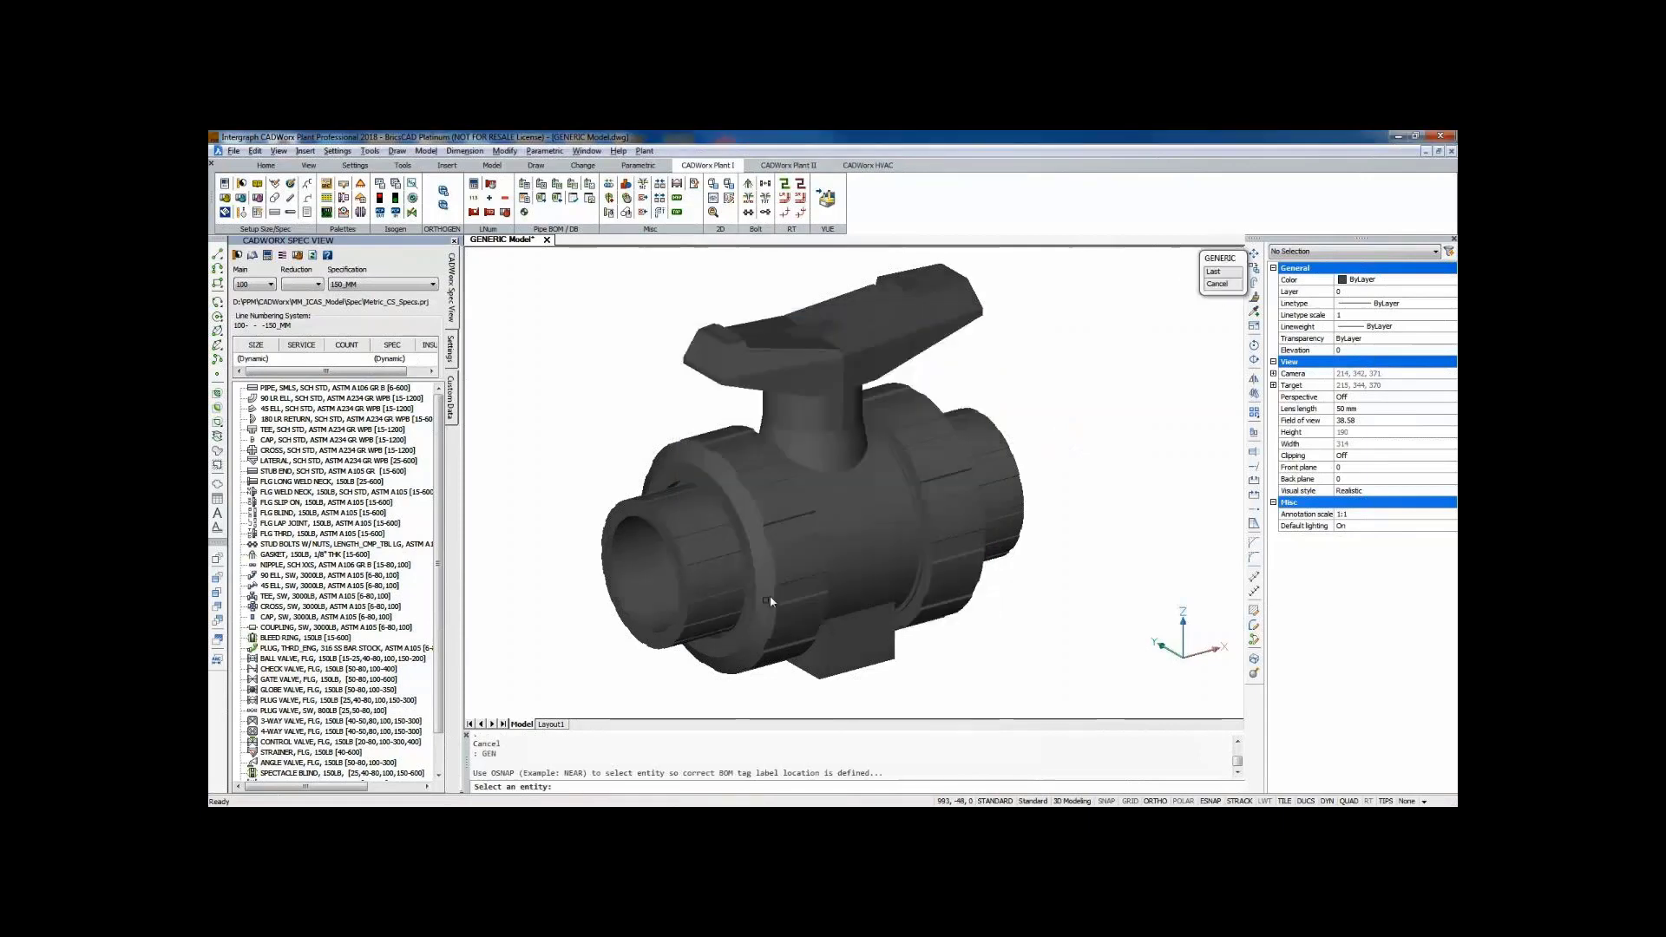
click(853, 534)
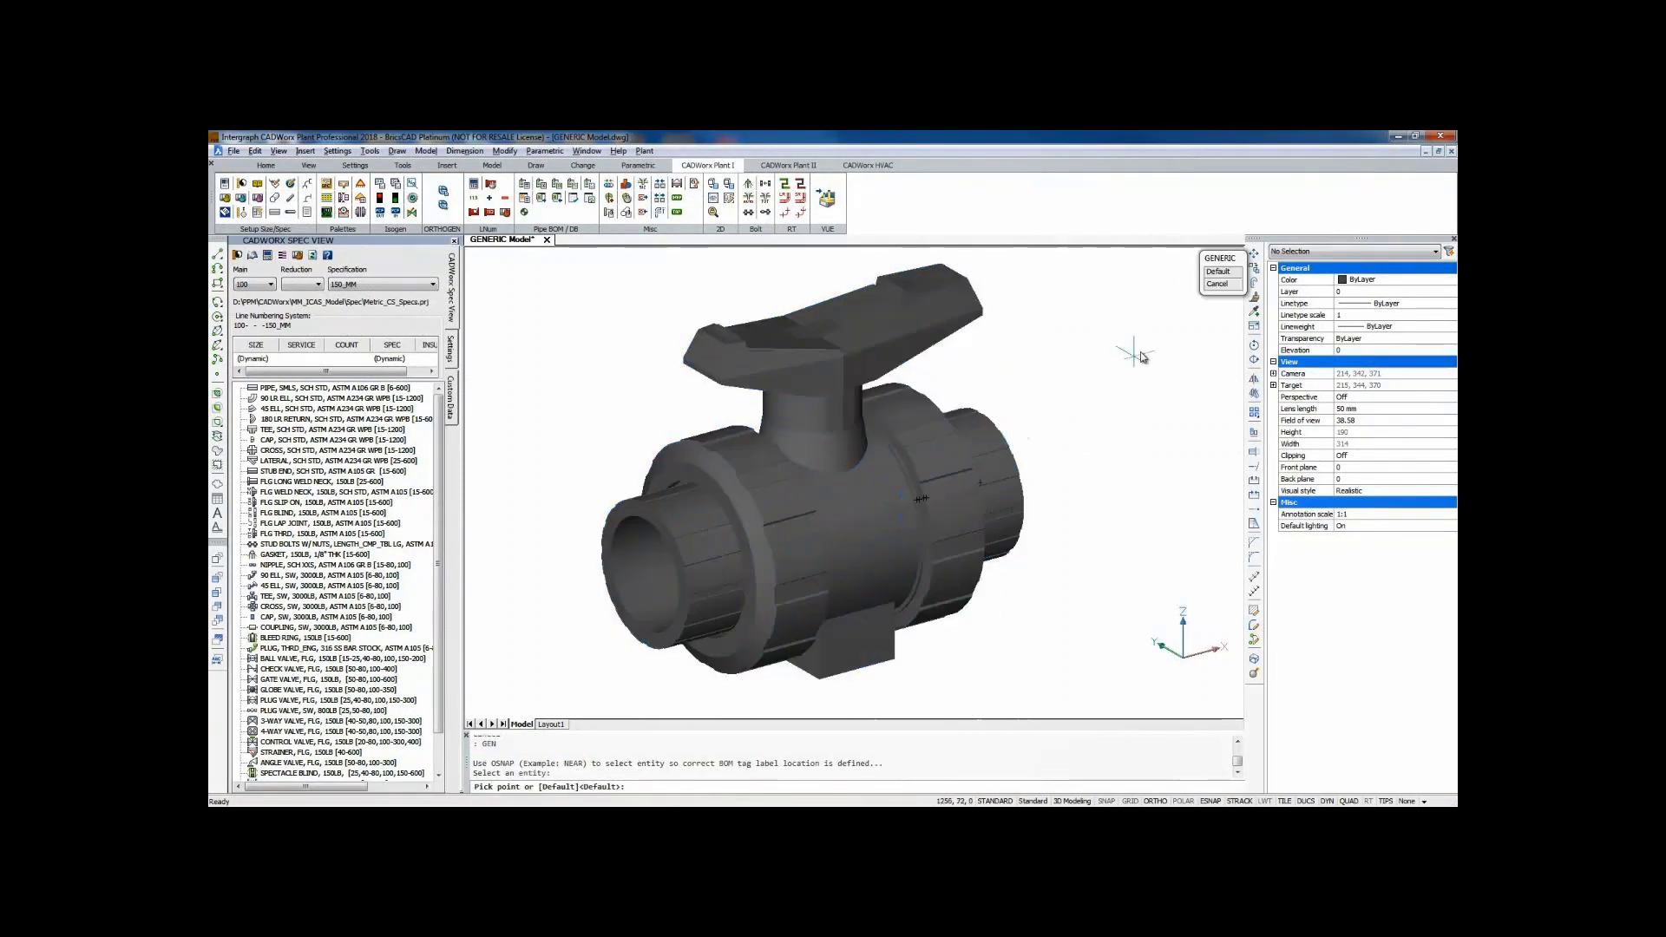
click(1219, 271)
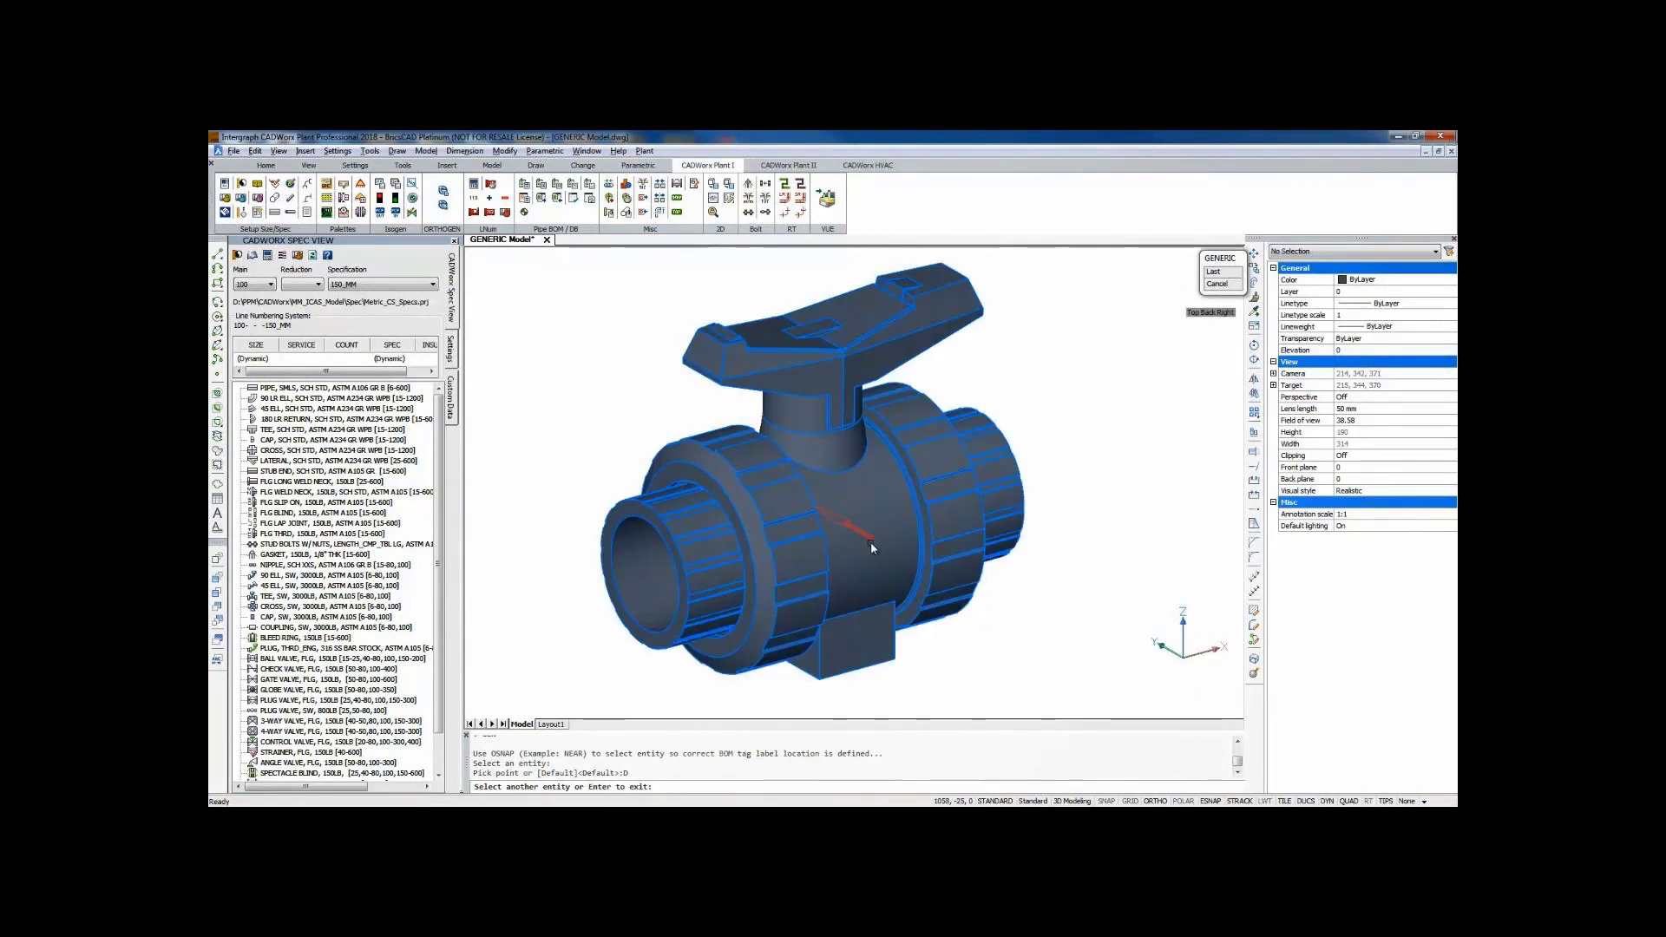
key(Return)
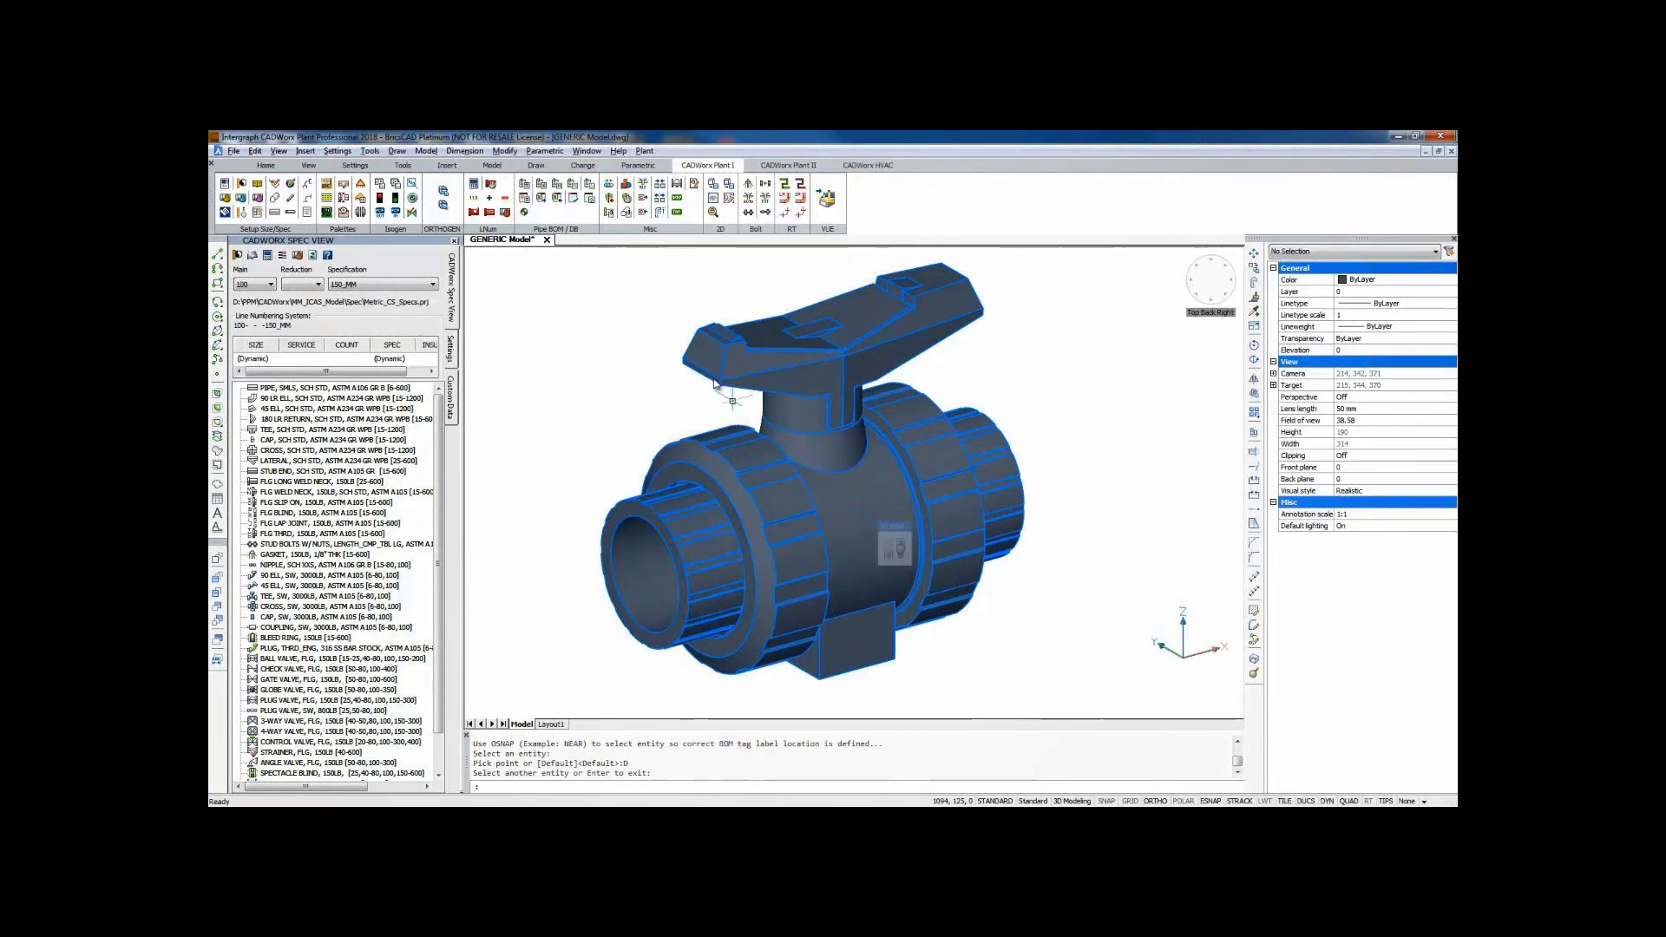
Run the Total CG Calculation on the valve with a drawing marker inserted, and inspect the marker through the valve bore.
click(523, 214)
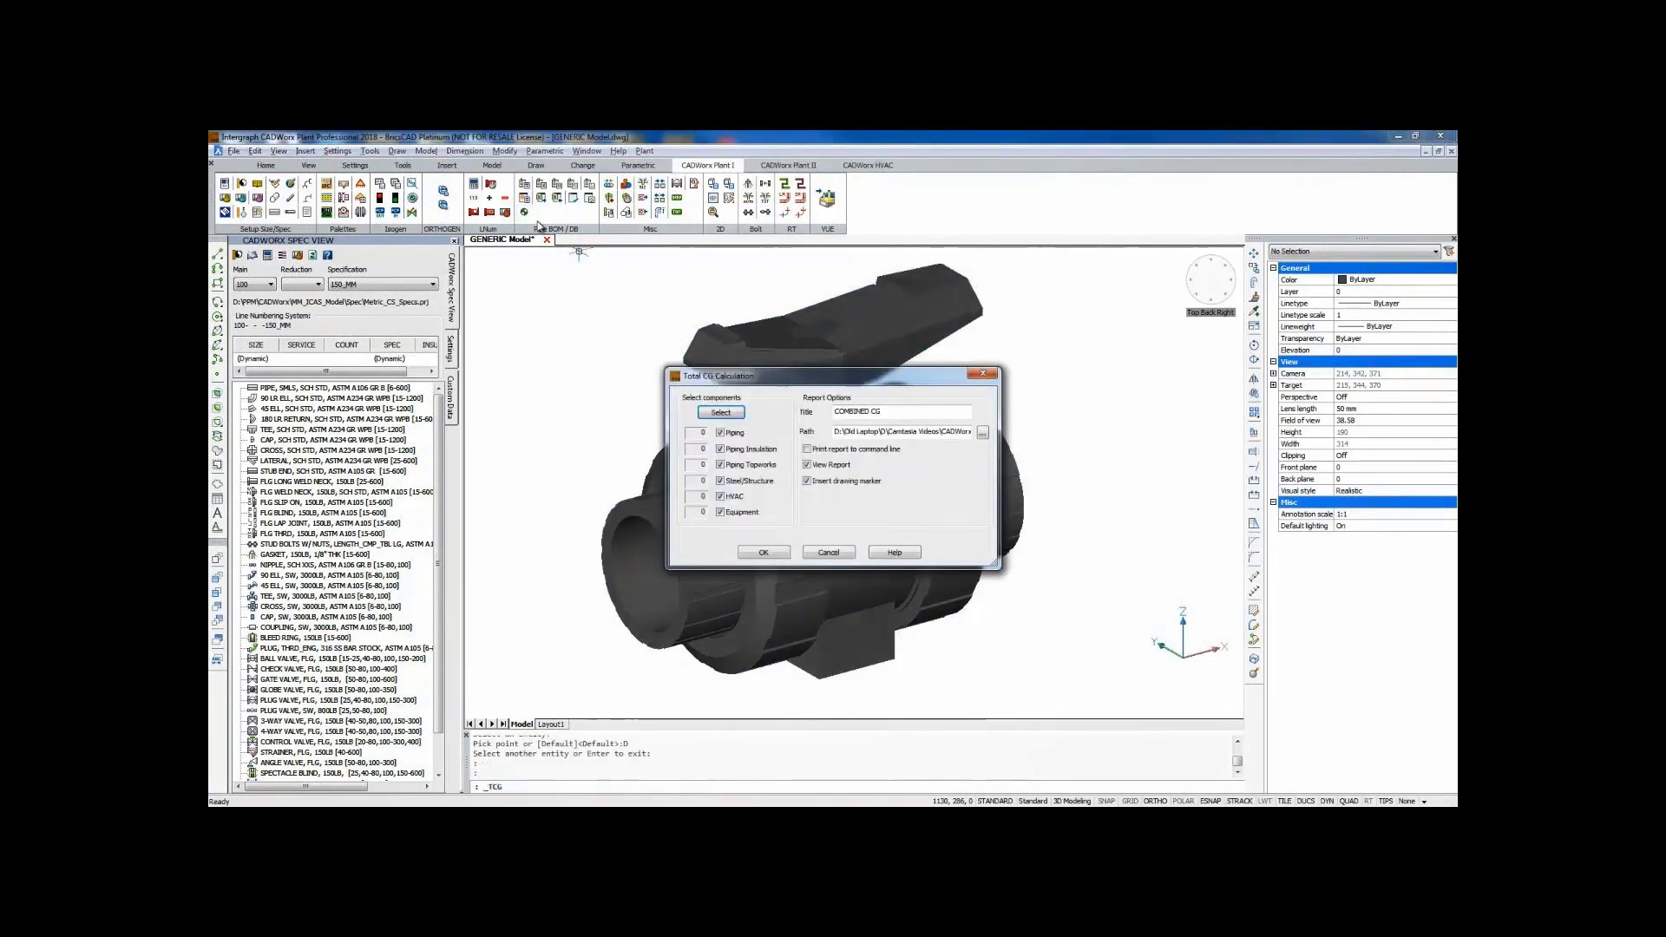
click(717, 413)
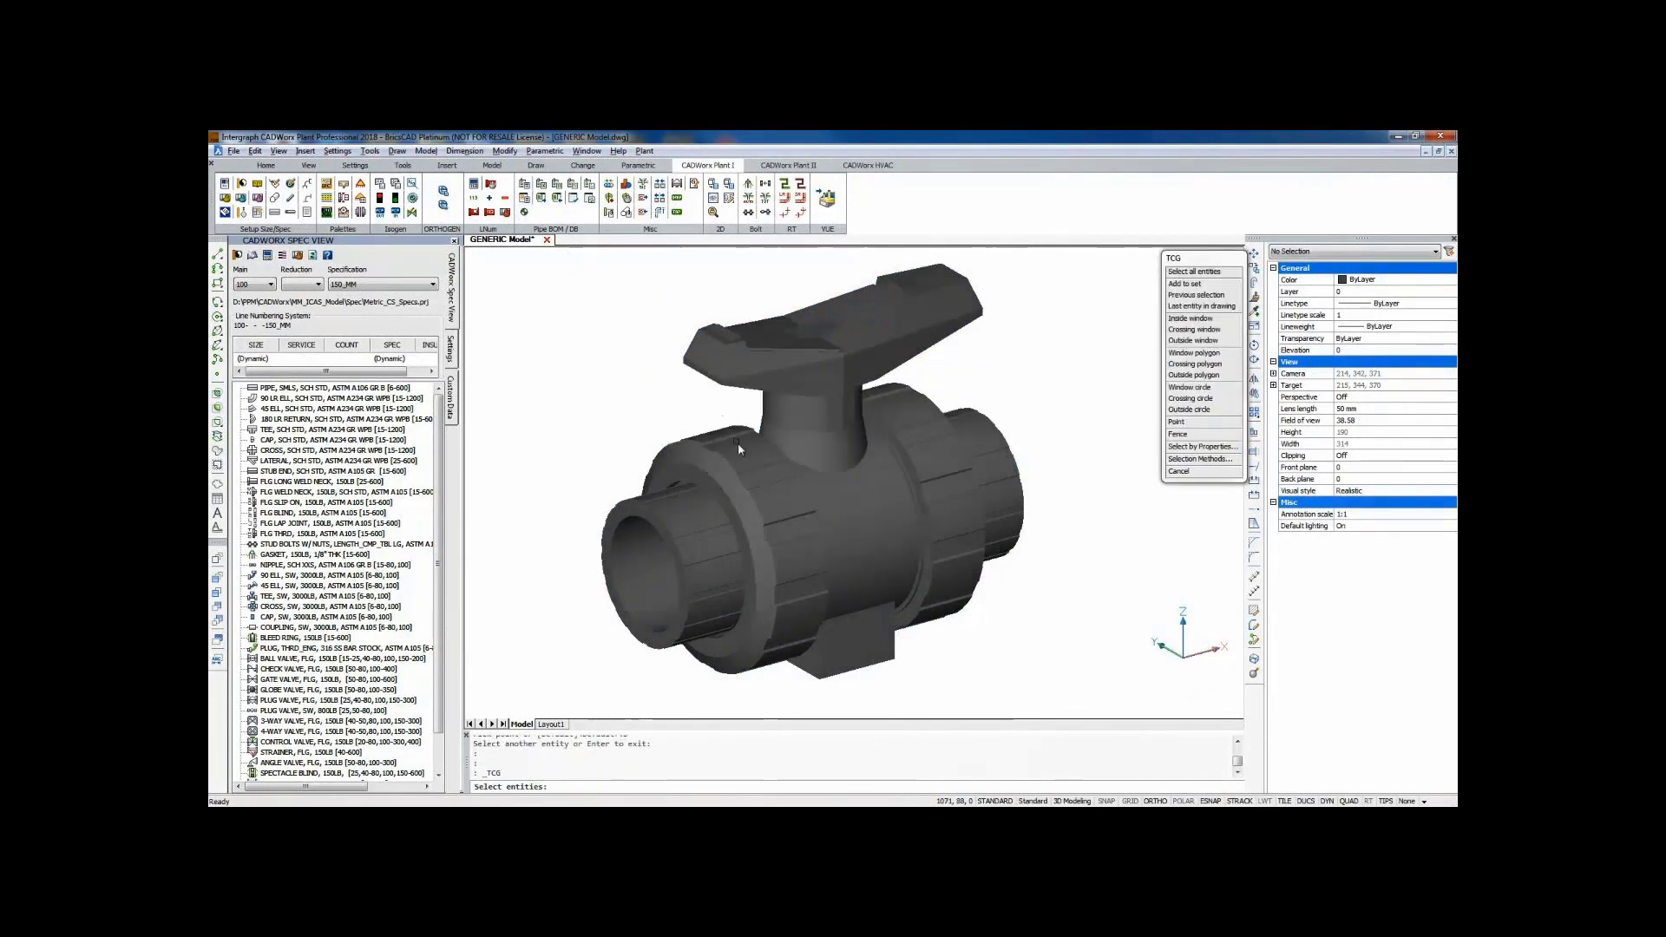
click(738, 444)
key(Return)
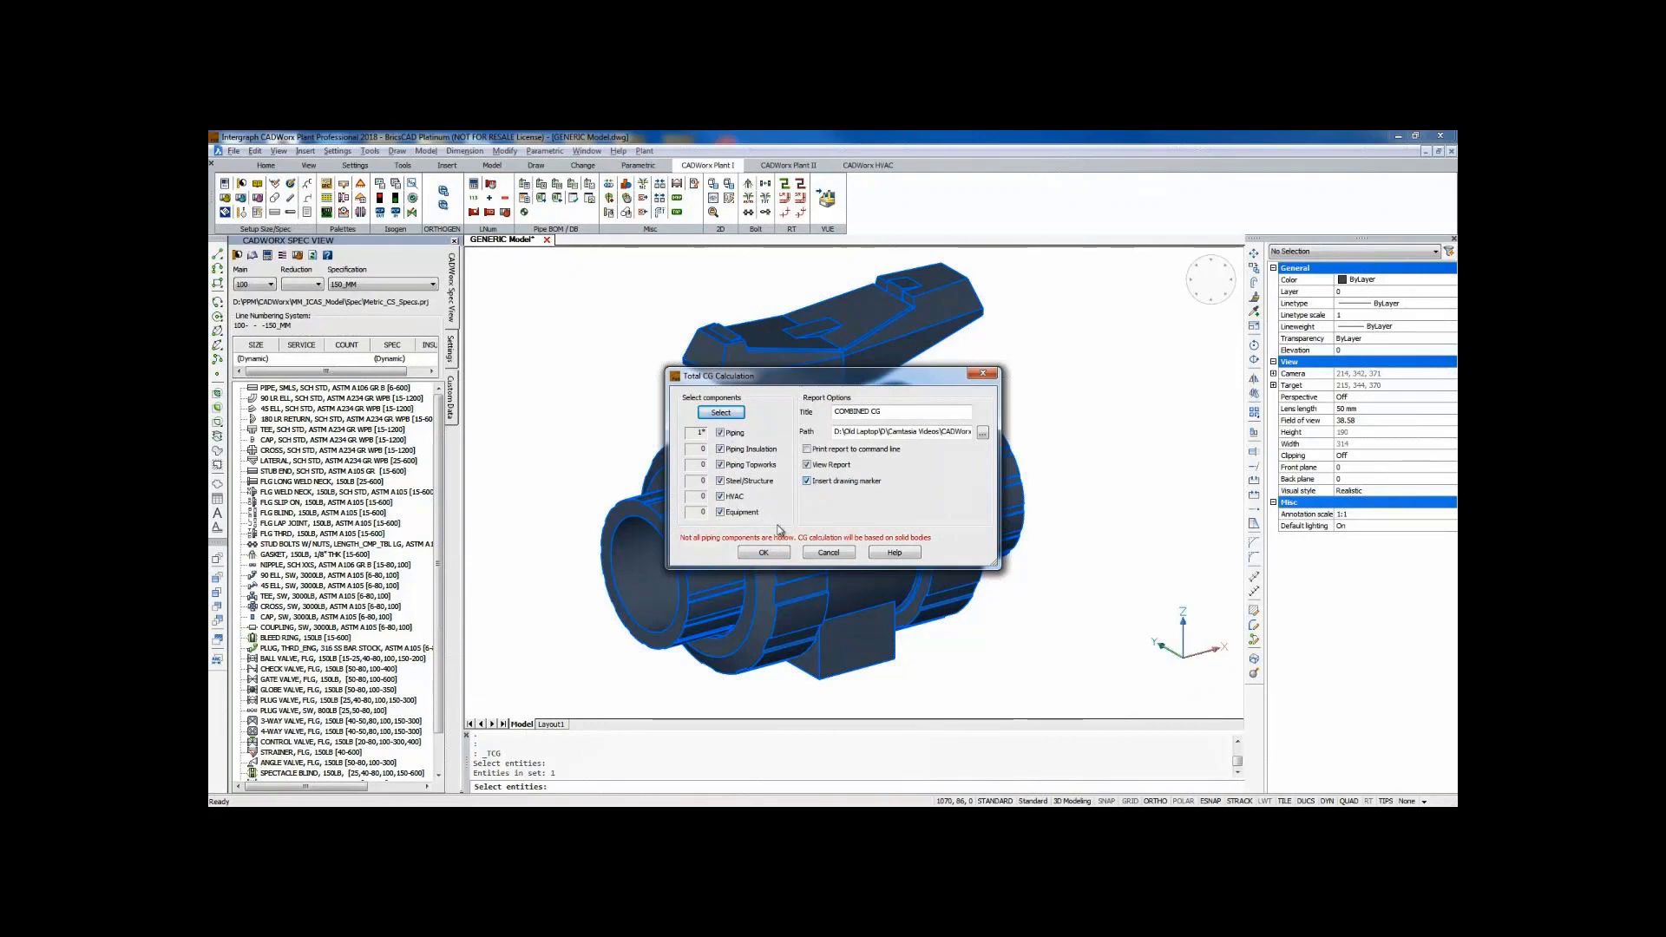
click(763, 554)
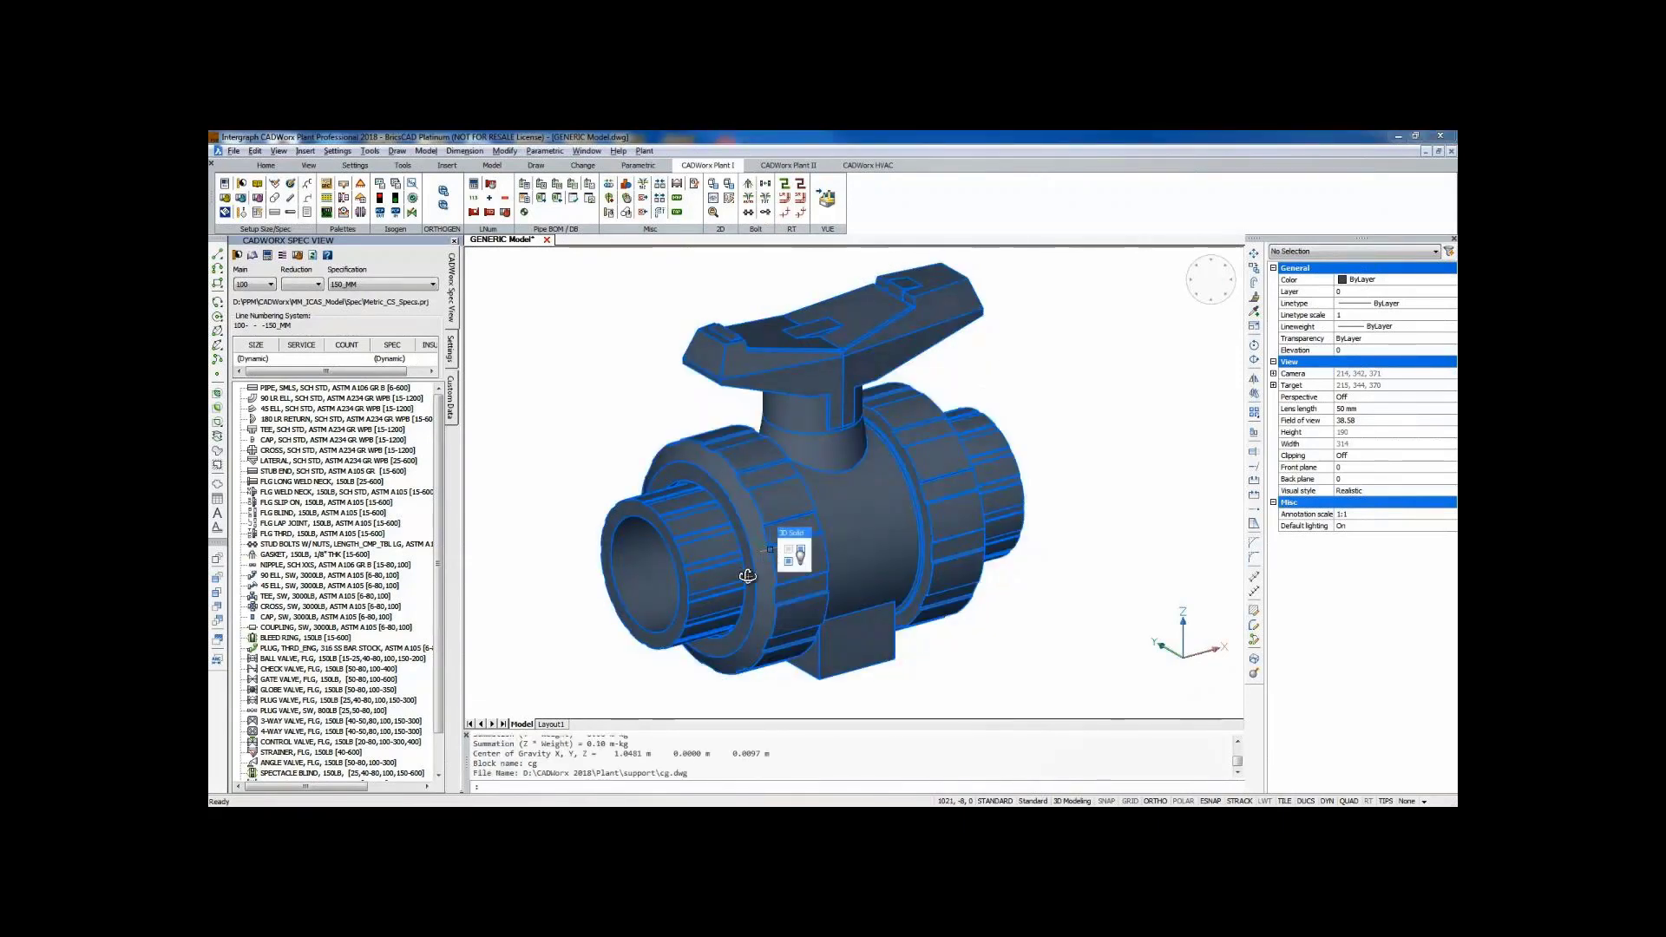
shift+middle_drag(745, 569, 804, 539)
scroll(727, 542, up, 4)
scroll(760, 545, up, 2)
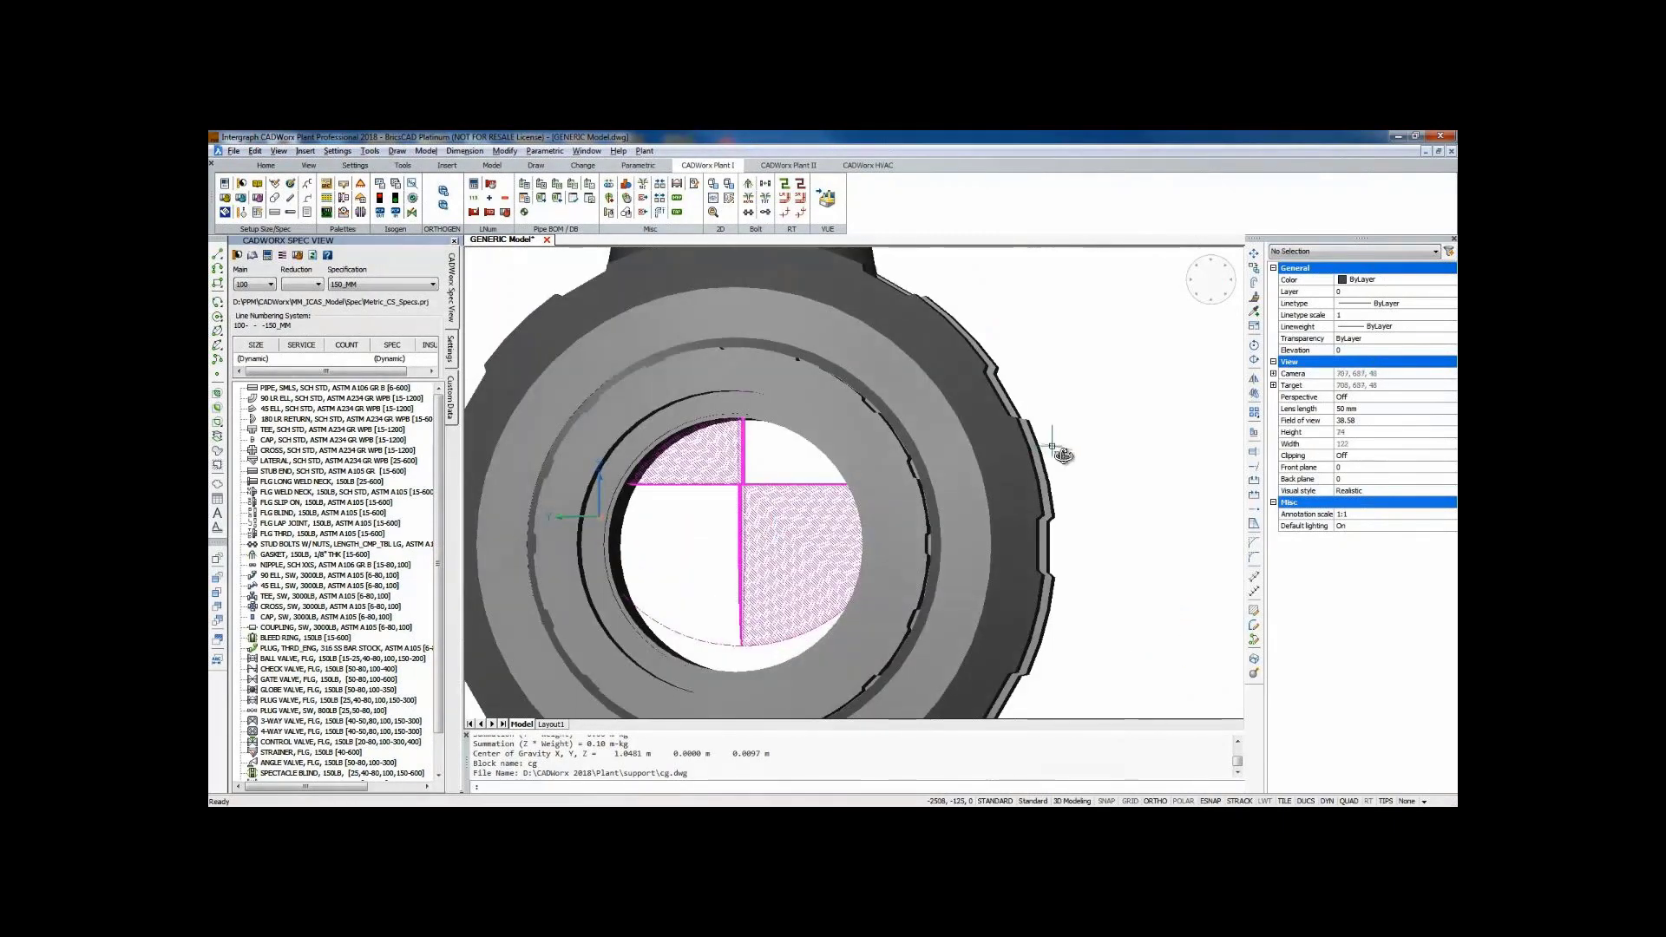
Switch the view to the 2dWireframe visual style and examine the centre-of-gravity marker inside the valve.
click(1376, 493)
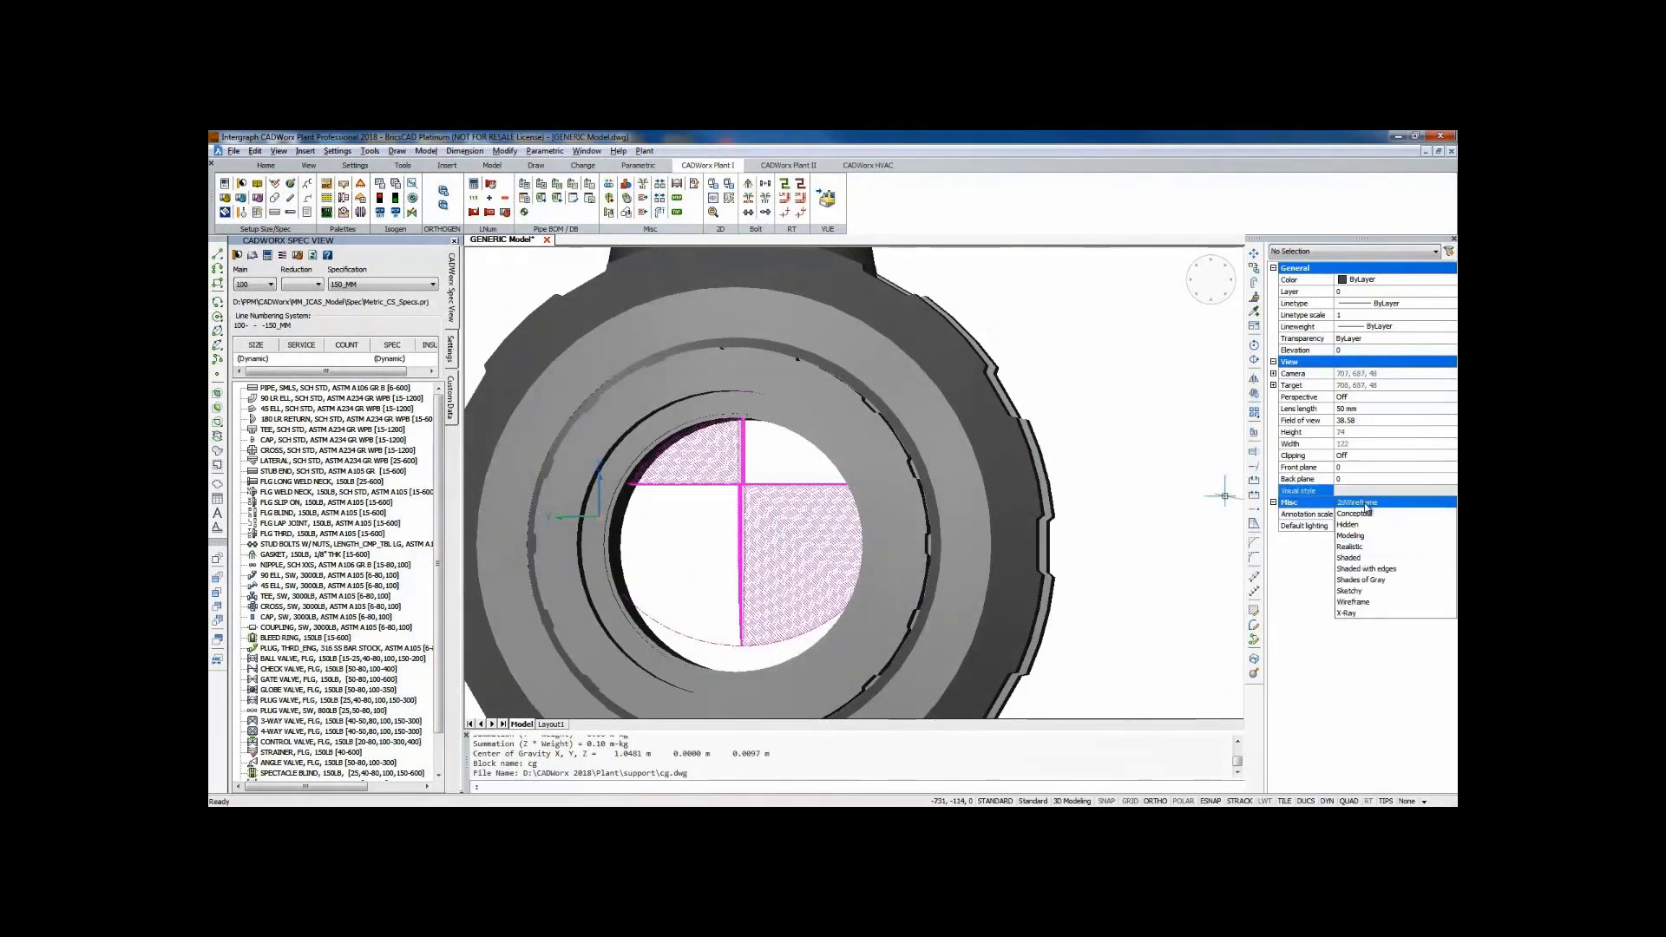
click(1375, 500)
shift+middle_drag(1141, 406, 943, 505)
scroll(1069, 440, down, 5)
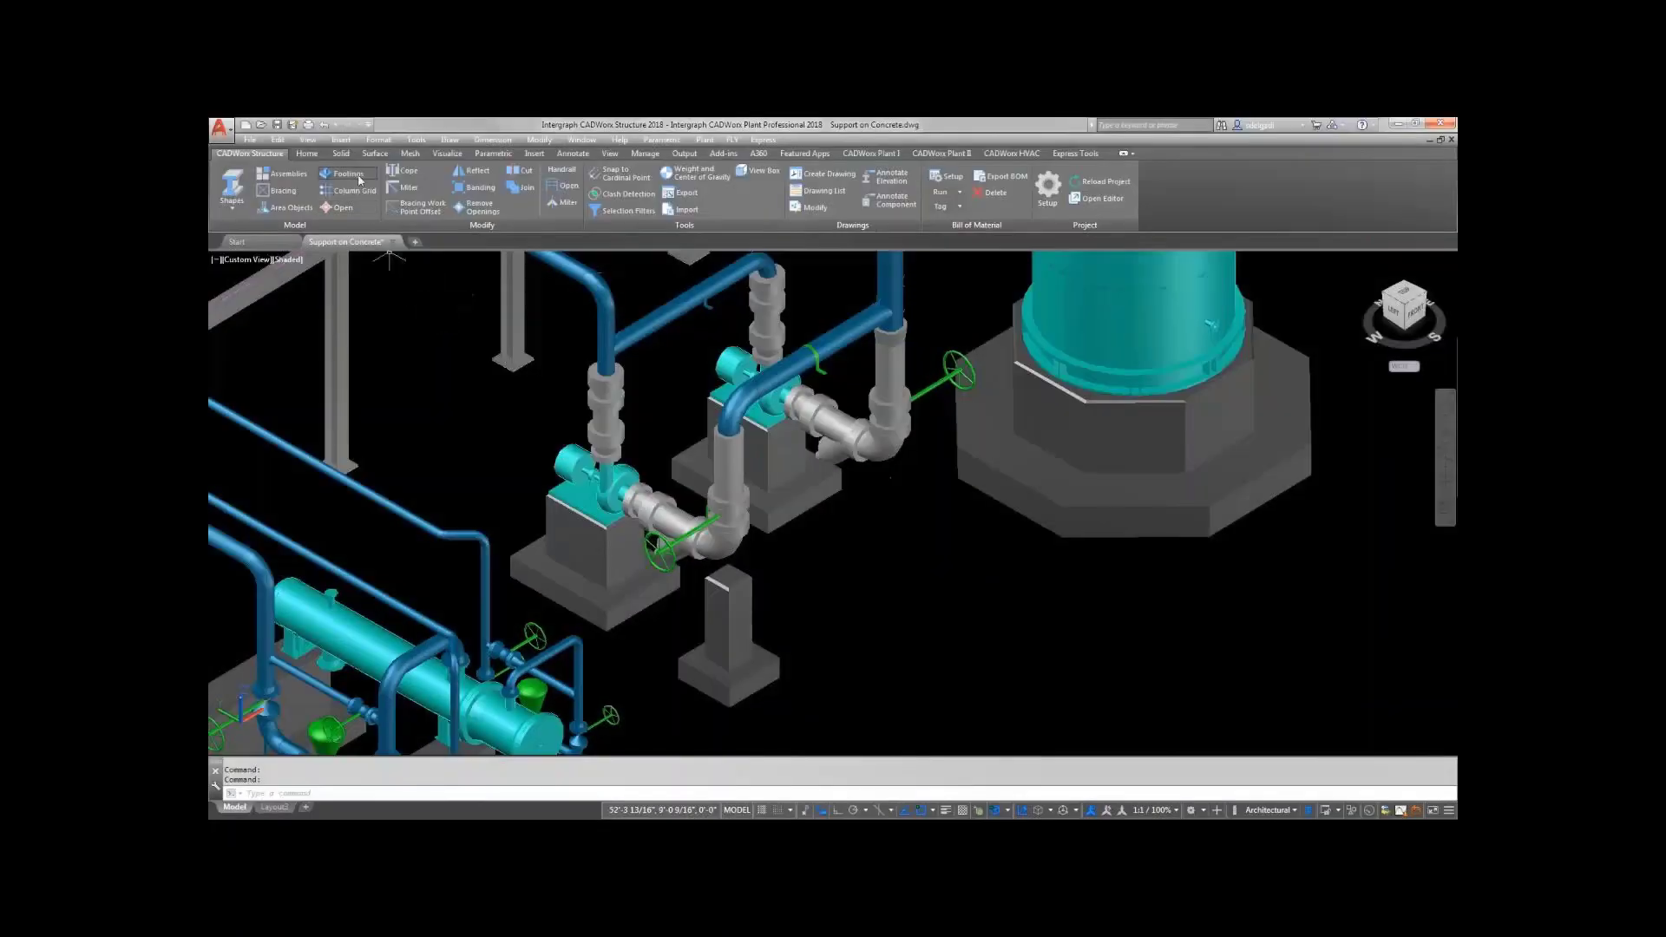
In the Support on Concrete drawing, insert a pier-and-slab footing from the PRM Footing template beneath the rear pump's elbow.
click(360, 176)
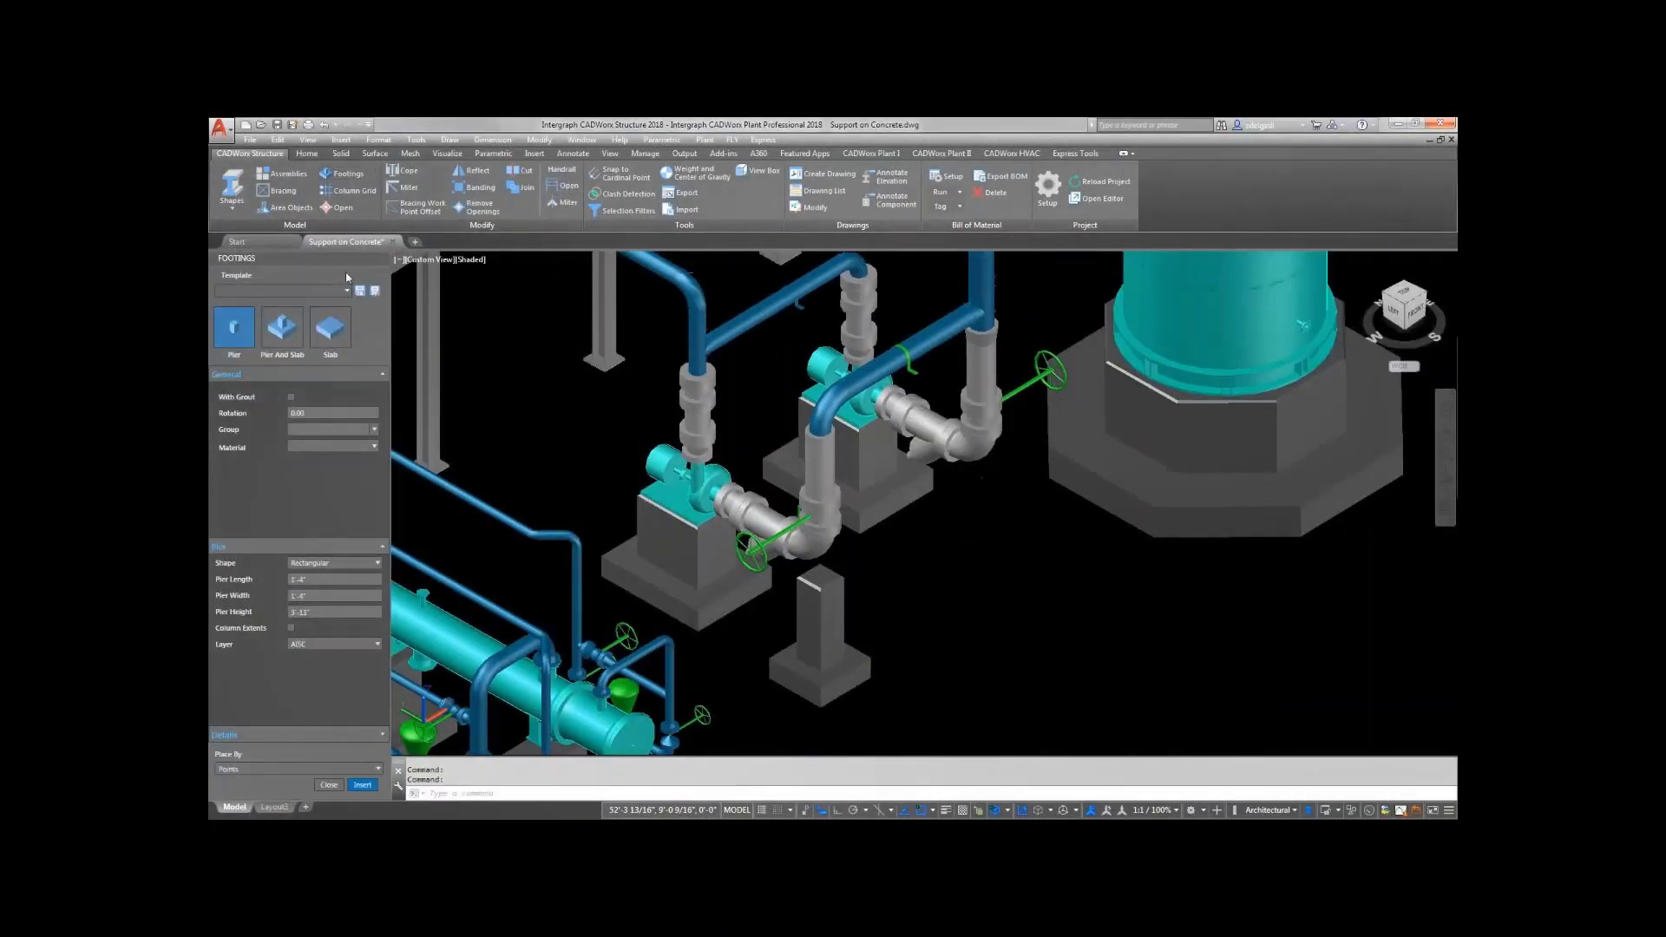
click(349, 292)
click(251, 312)
click(282, 328)
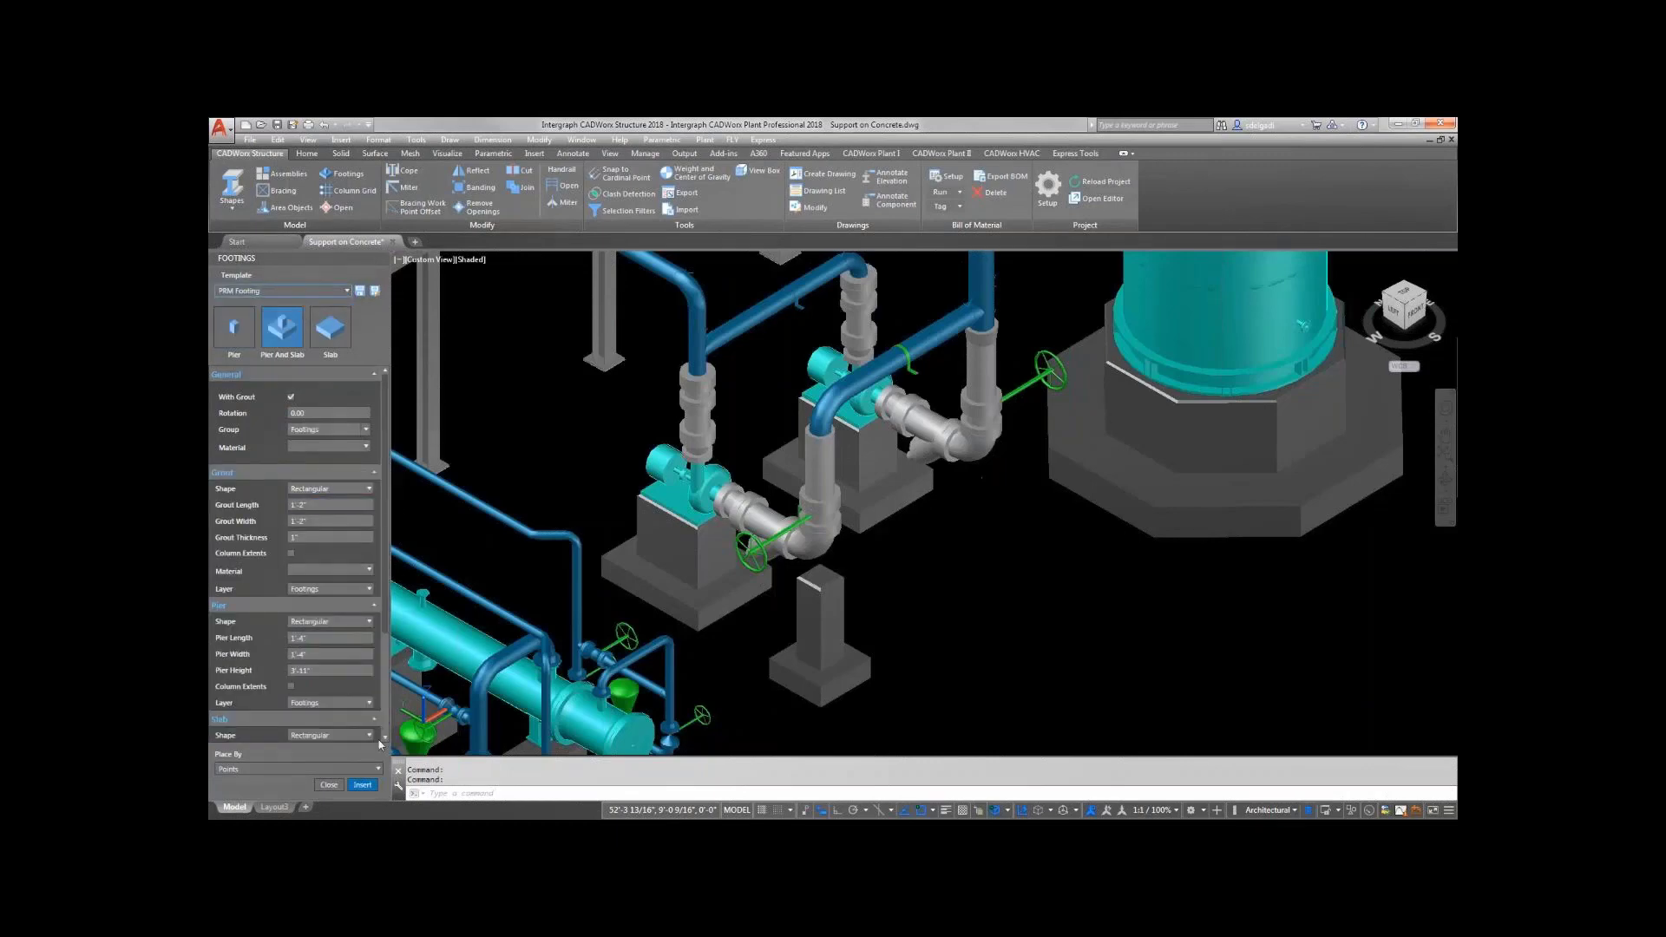
click(361, 785)
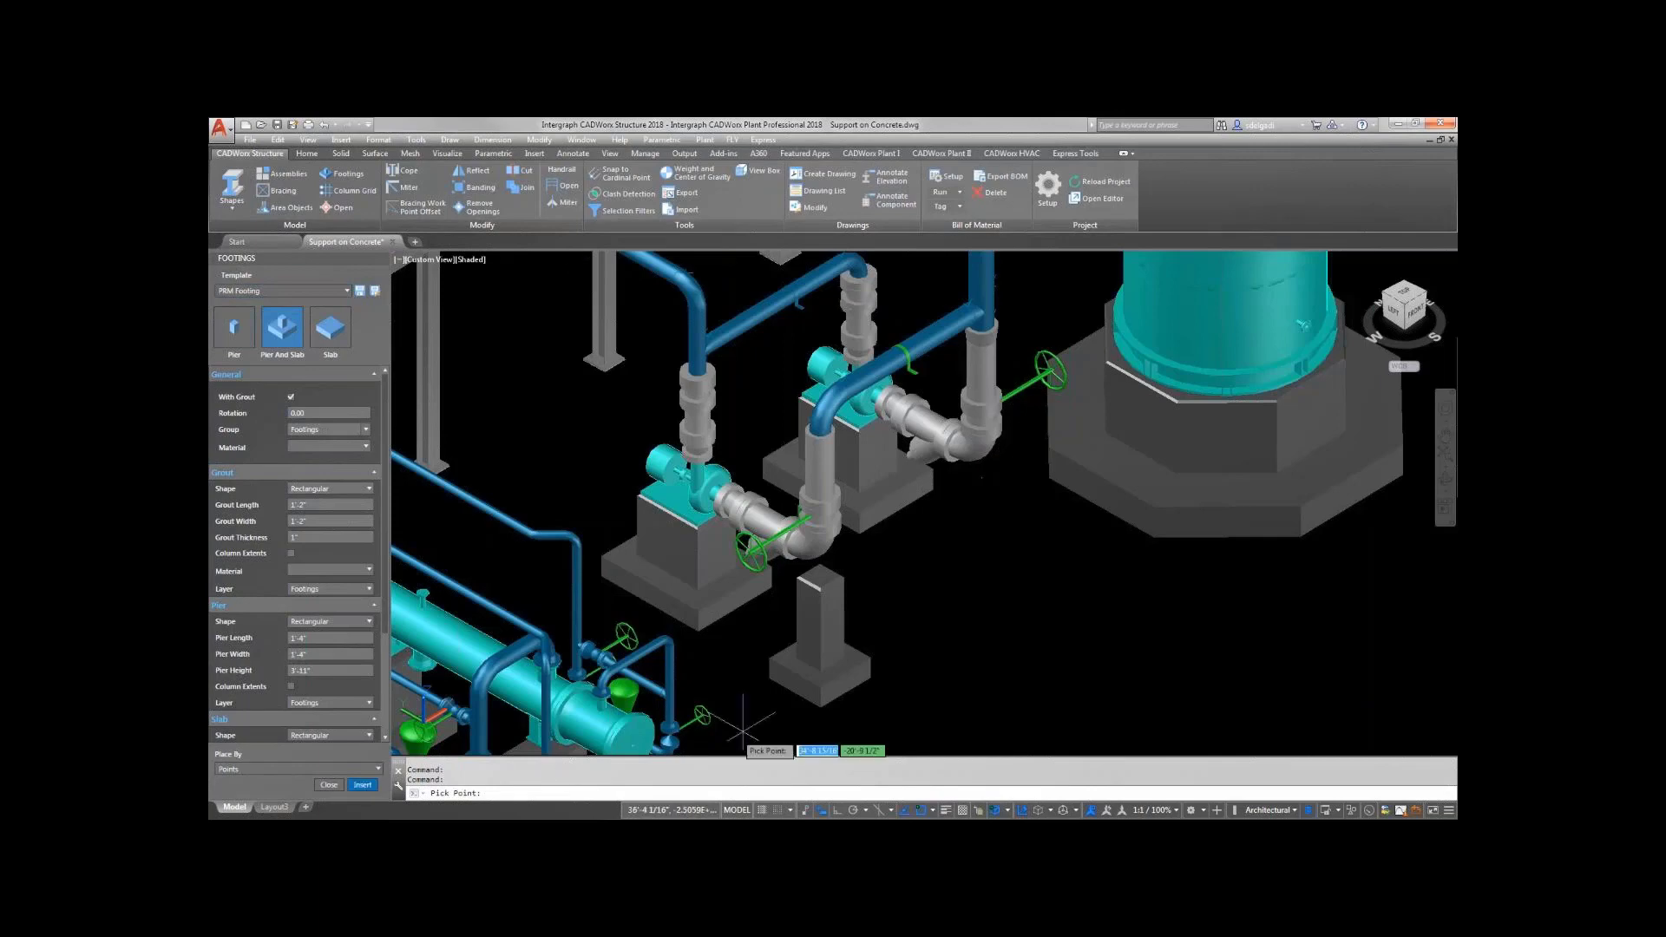
click(983, 476)
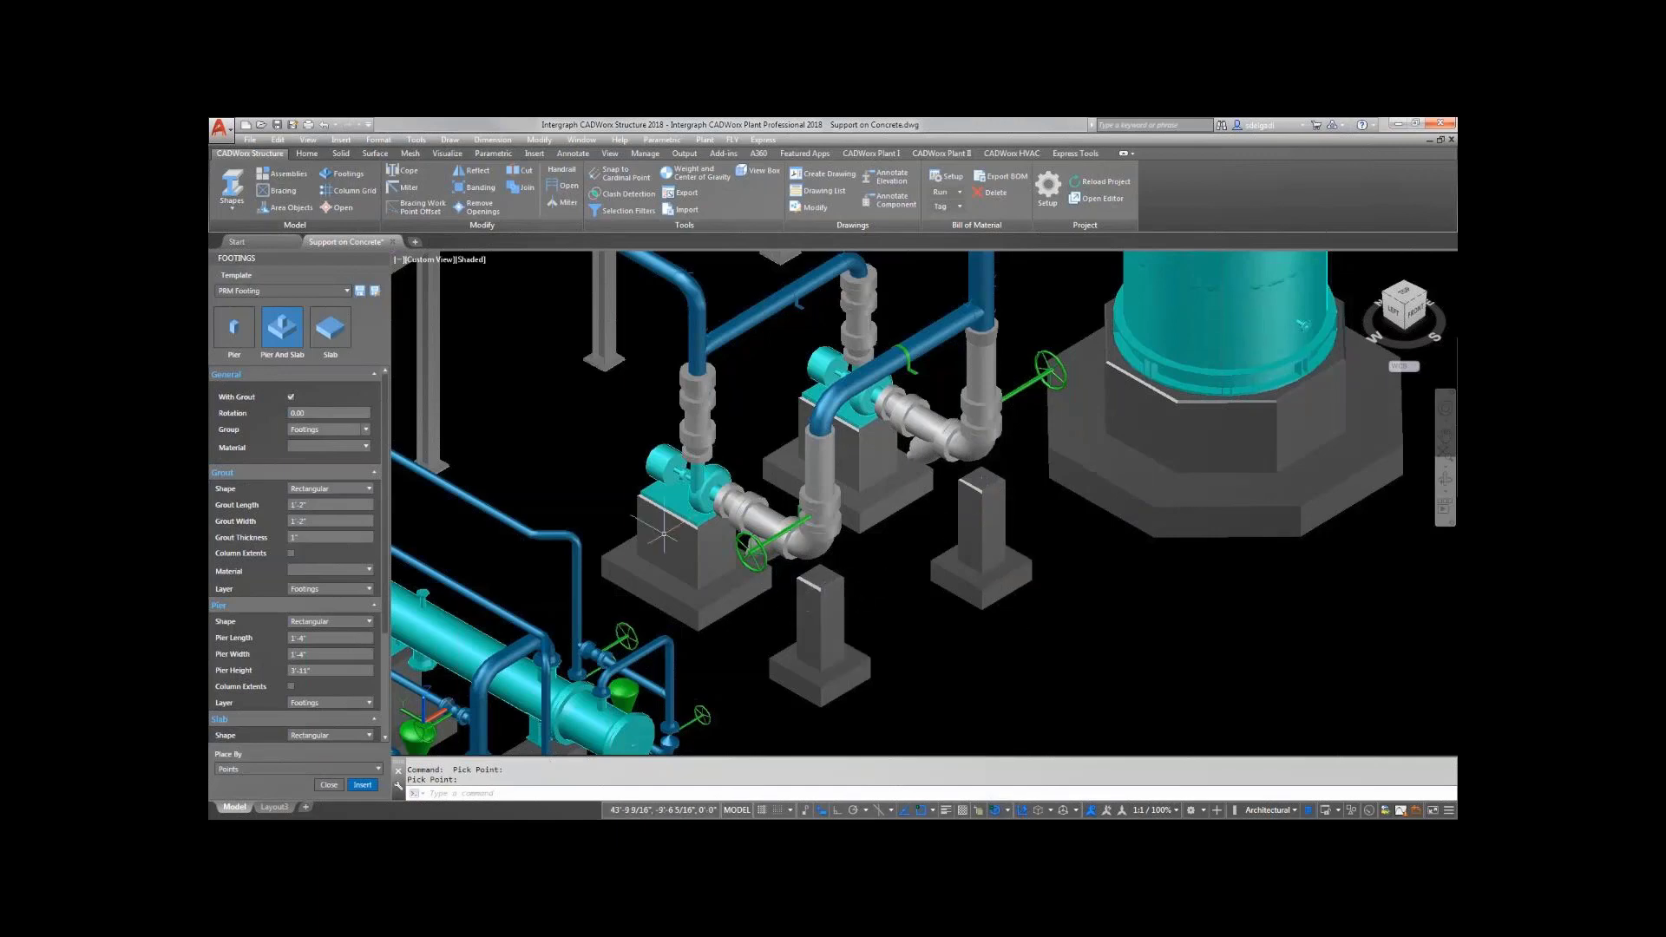
click(382, 259)
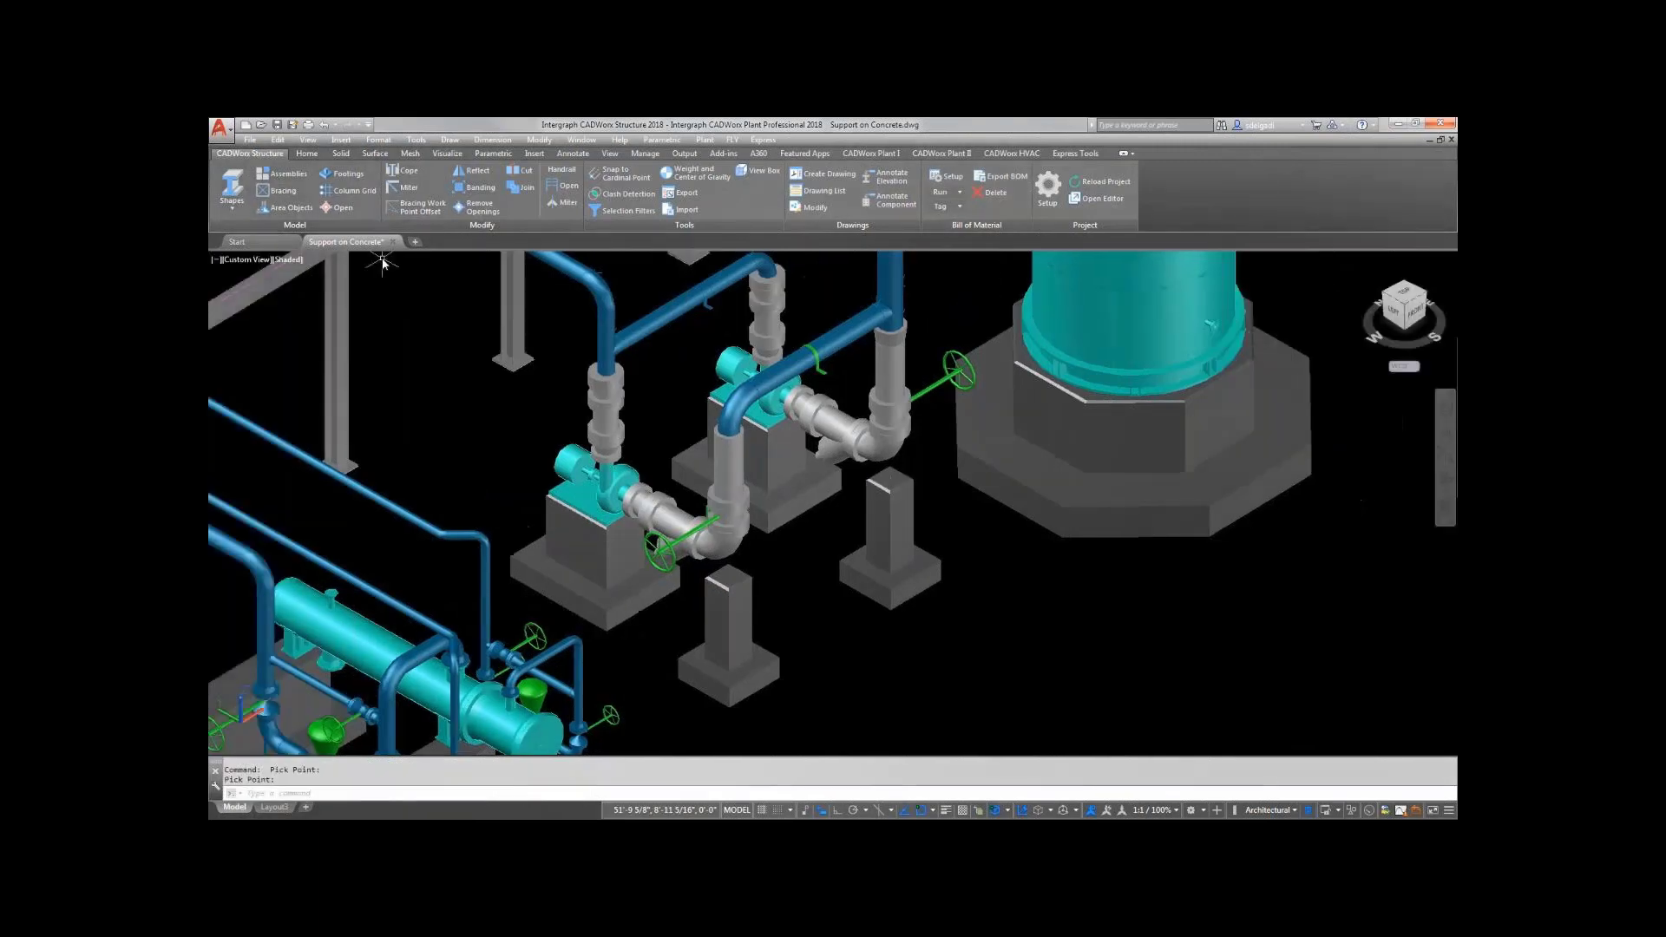
With Detect Steel/Concrete enabled, insert an Elbow Support (Adjustable Base) from the rear pump's elbow to the footing below it, keeping the default support data.
click(881, 157)
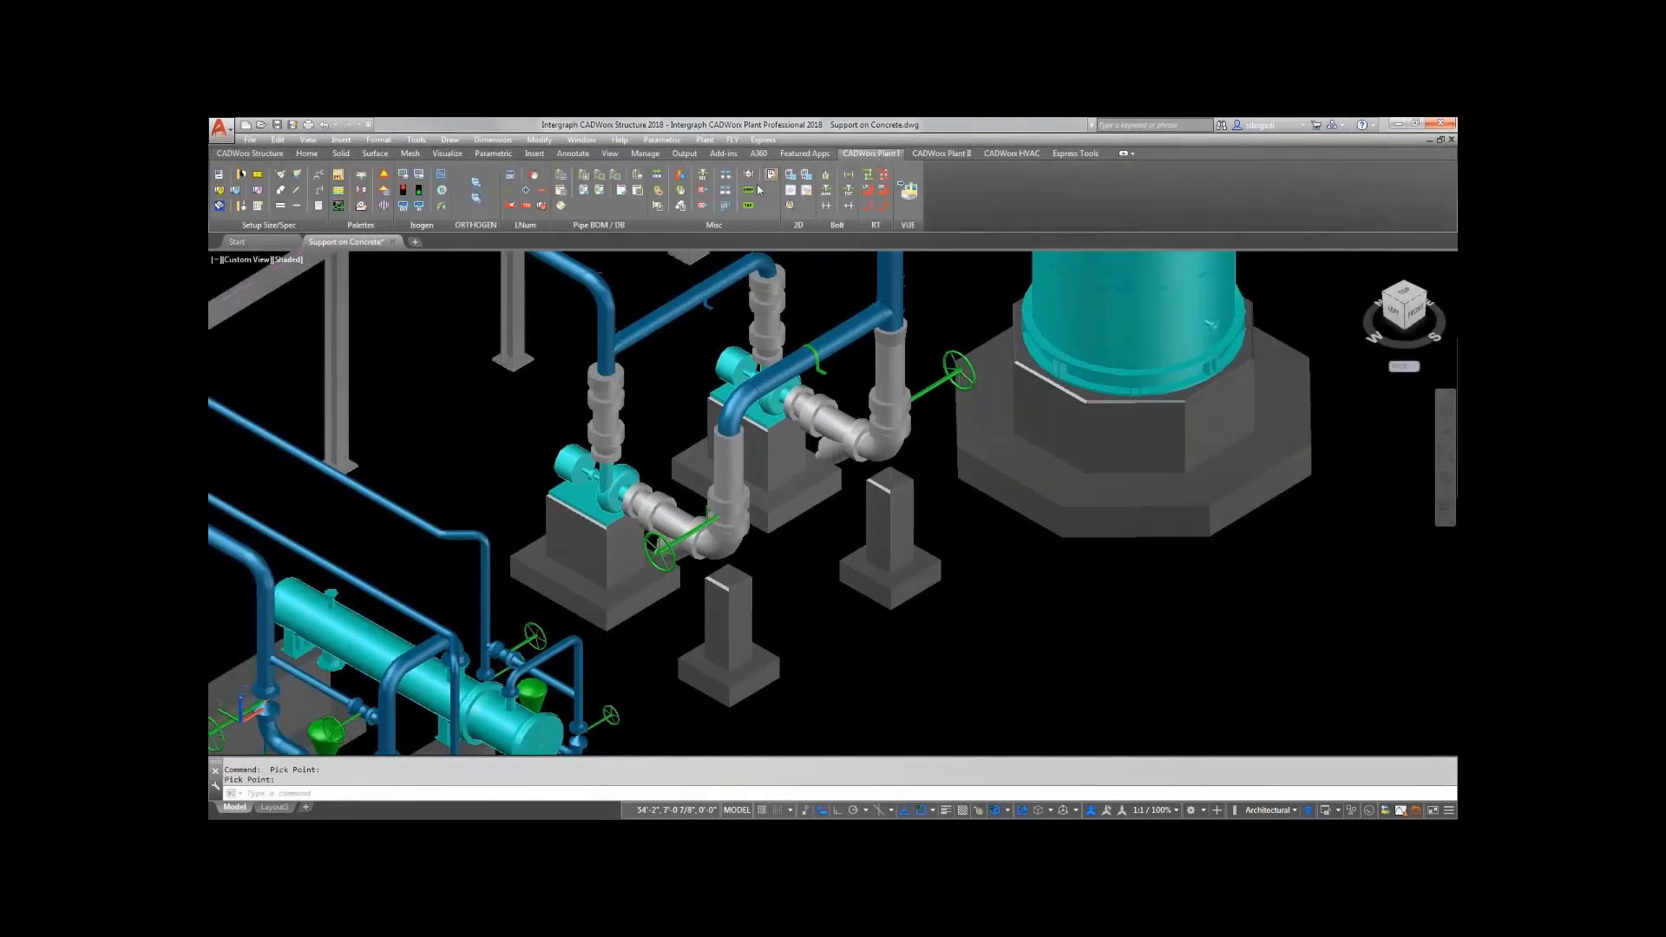
click(385, 176)
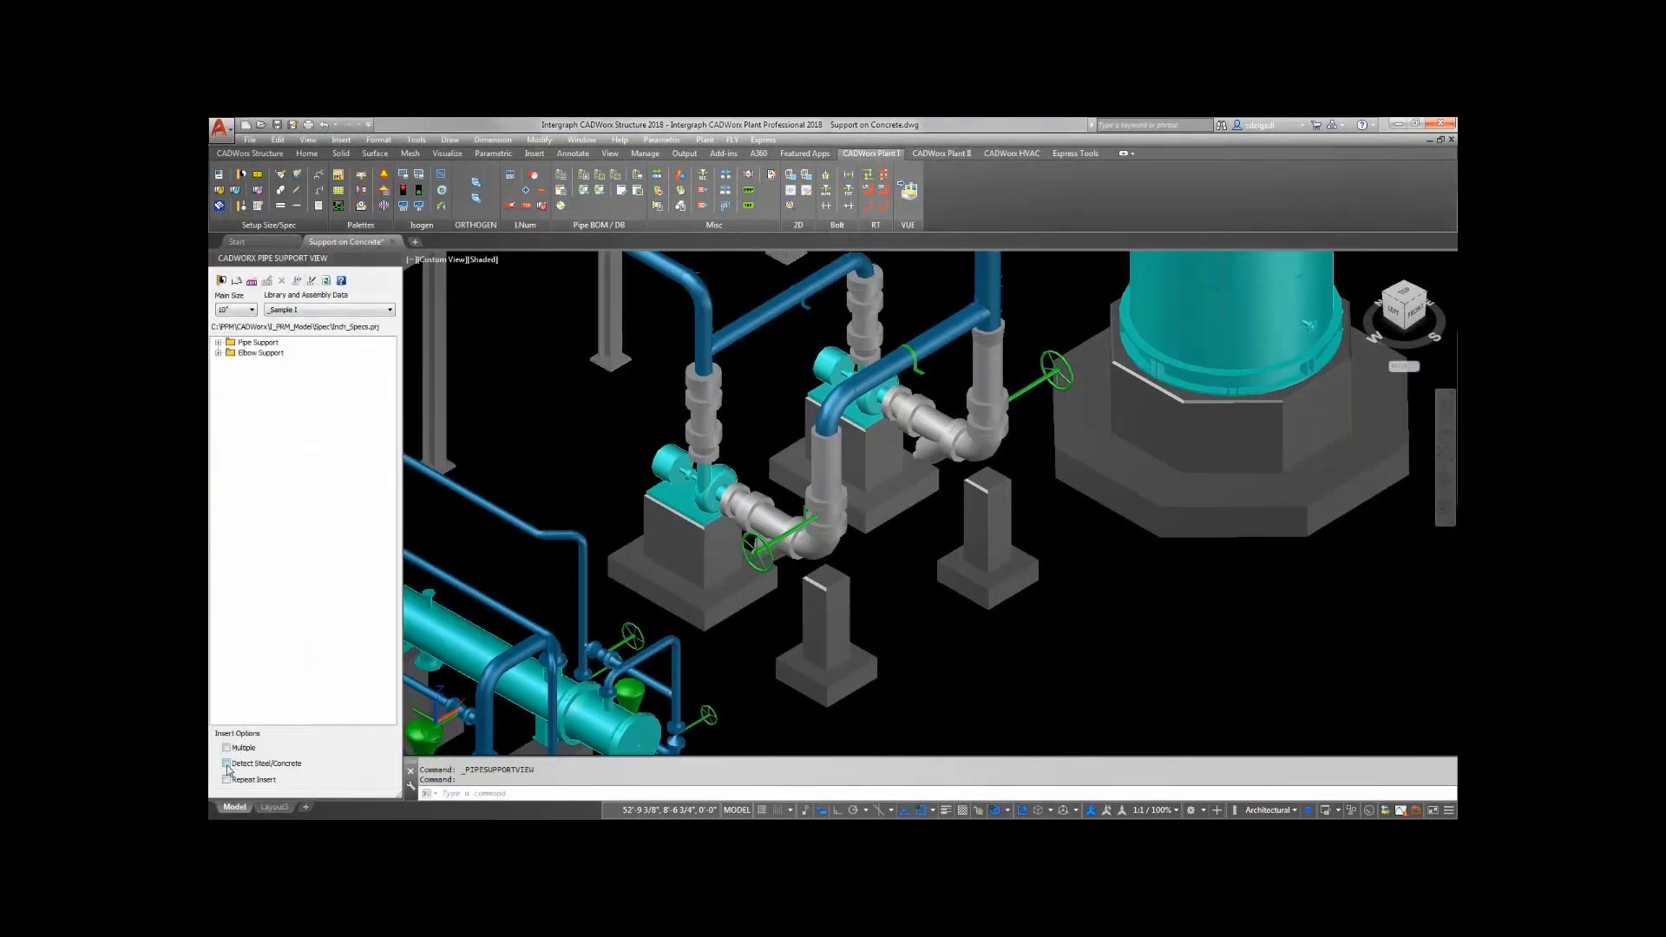
click(219, 354)
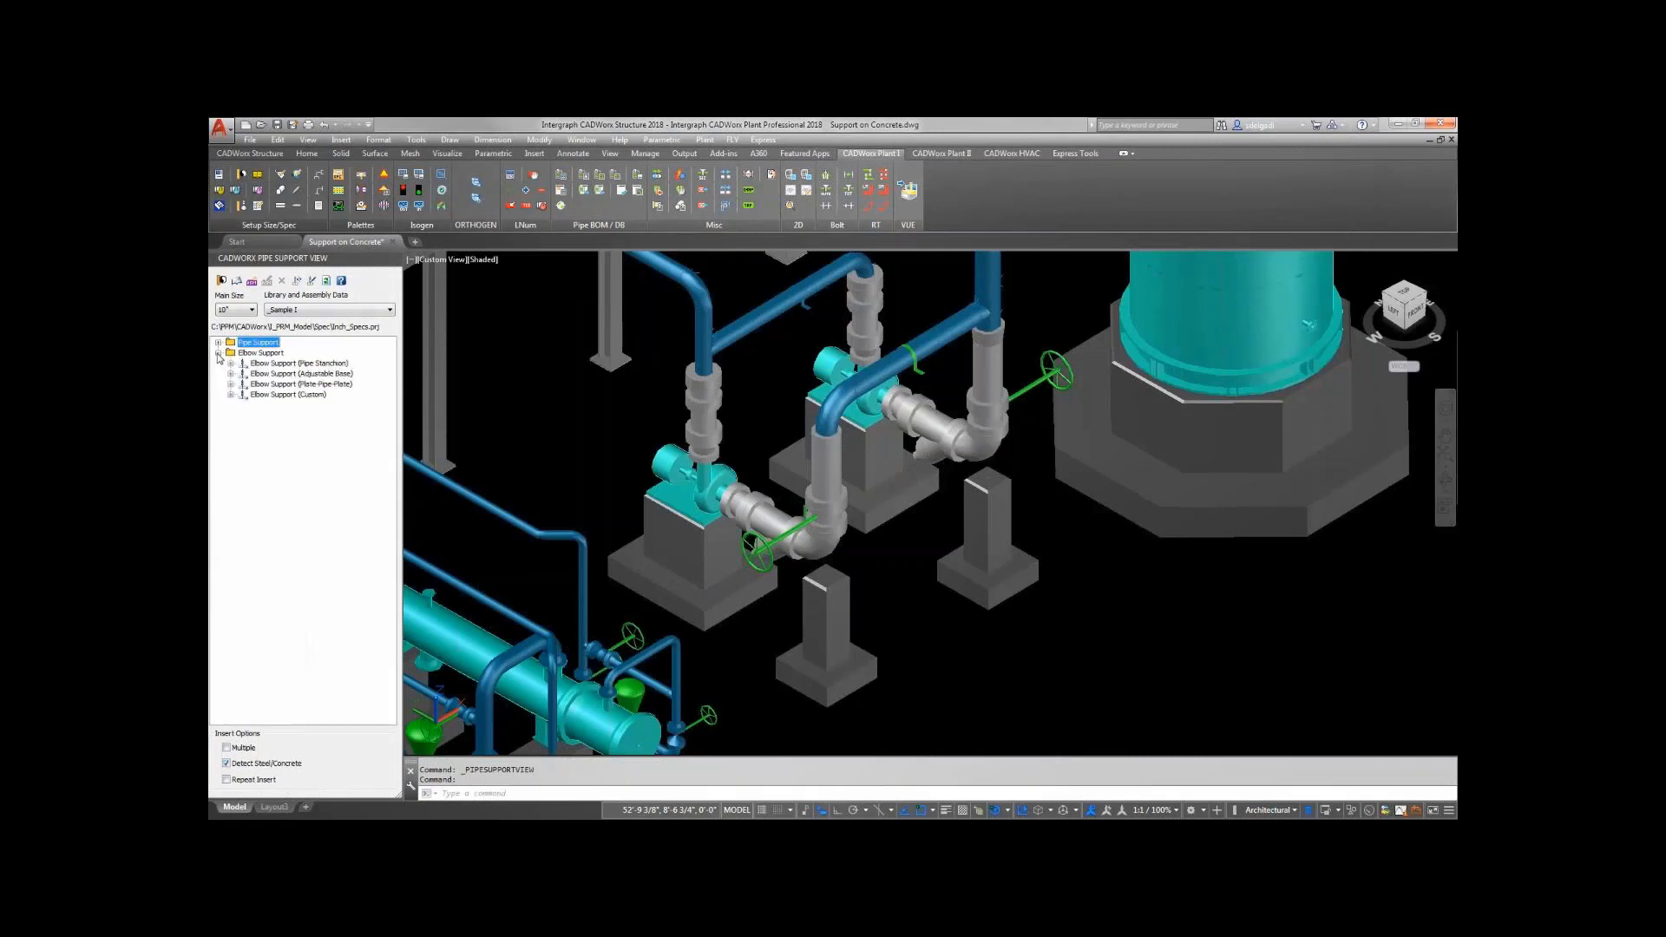
double_click(300, 373)
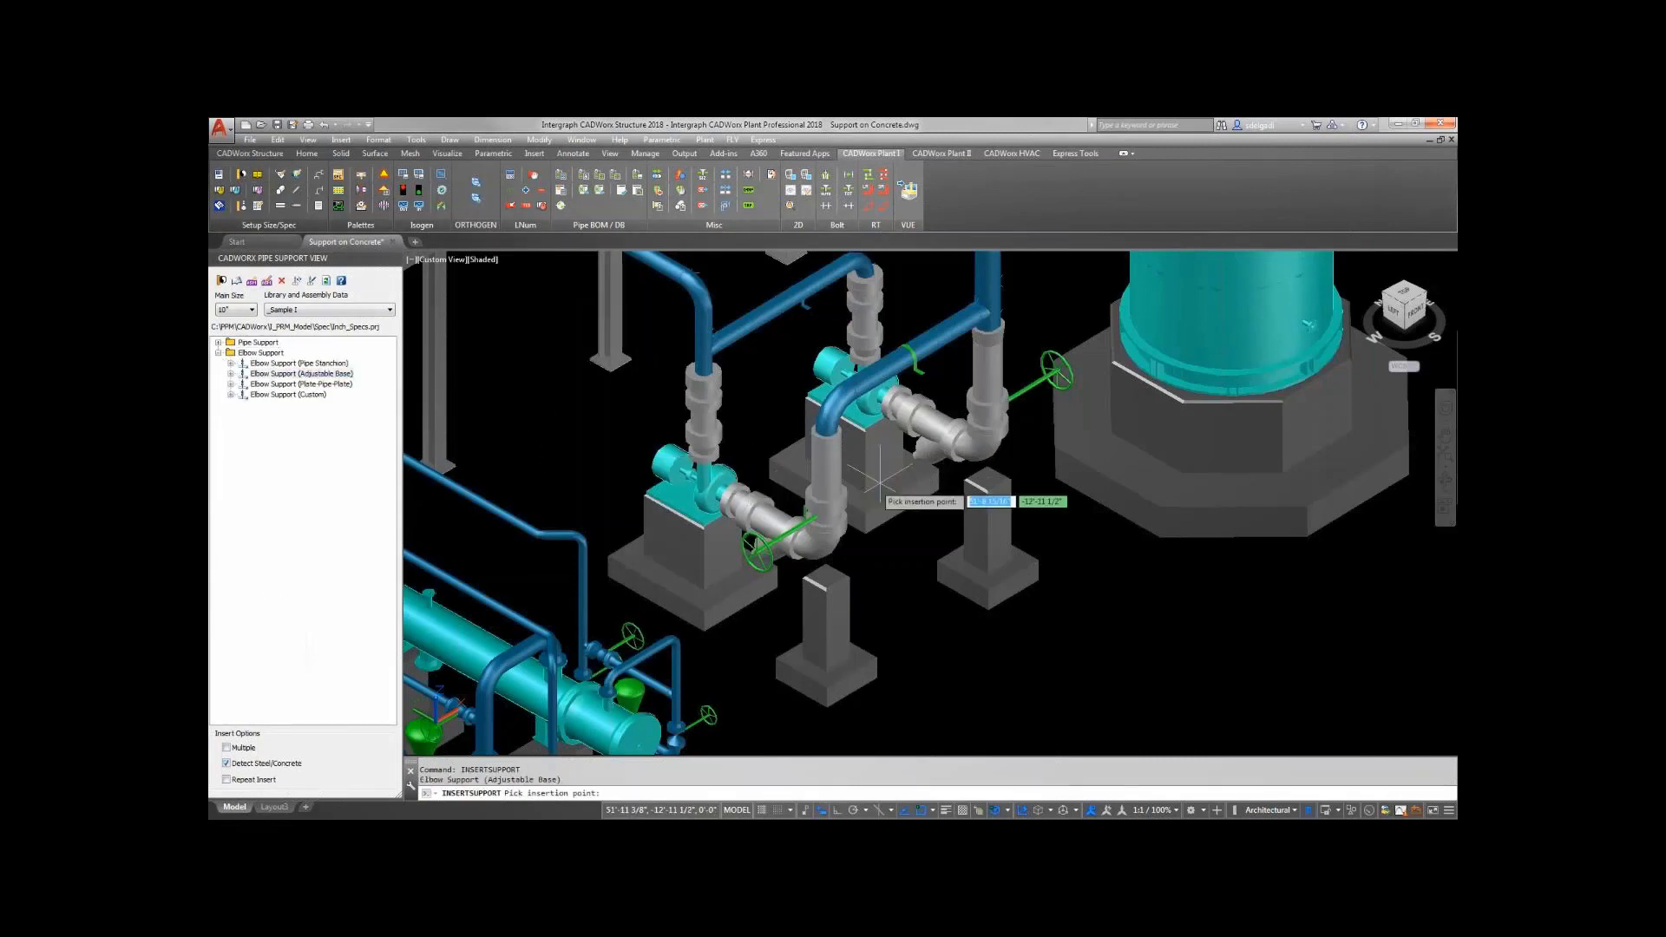
click(965, 418)
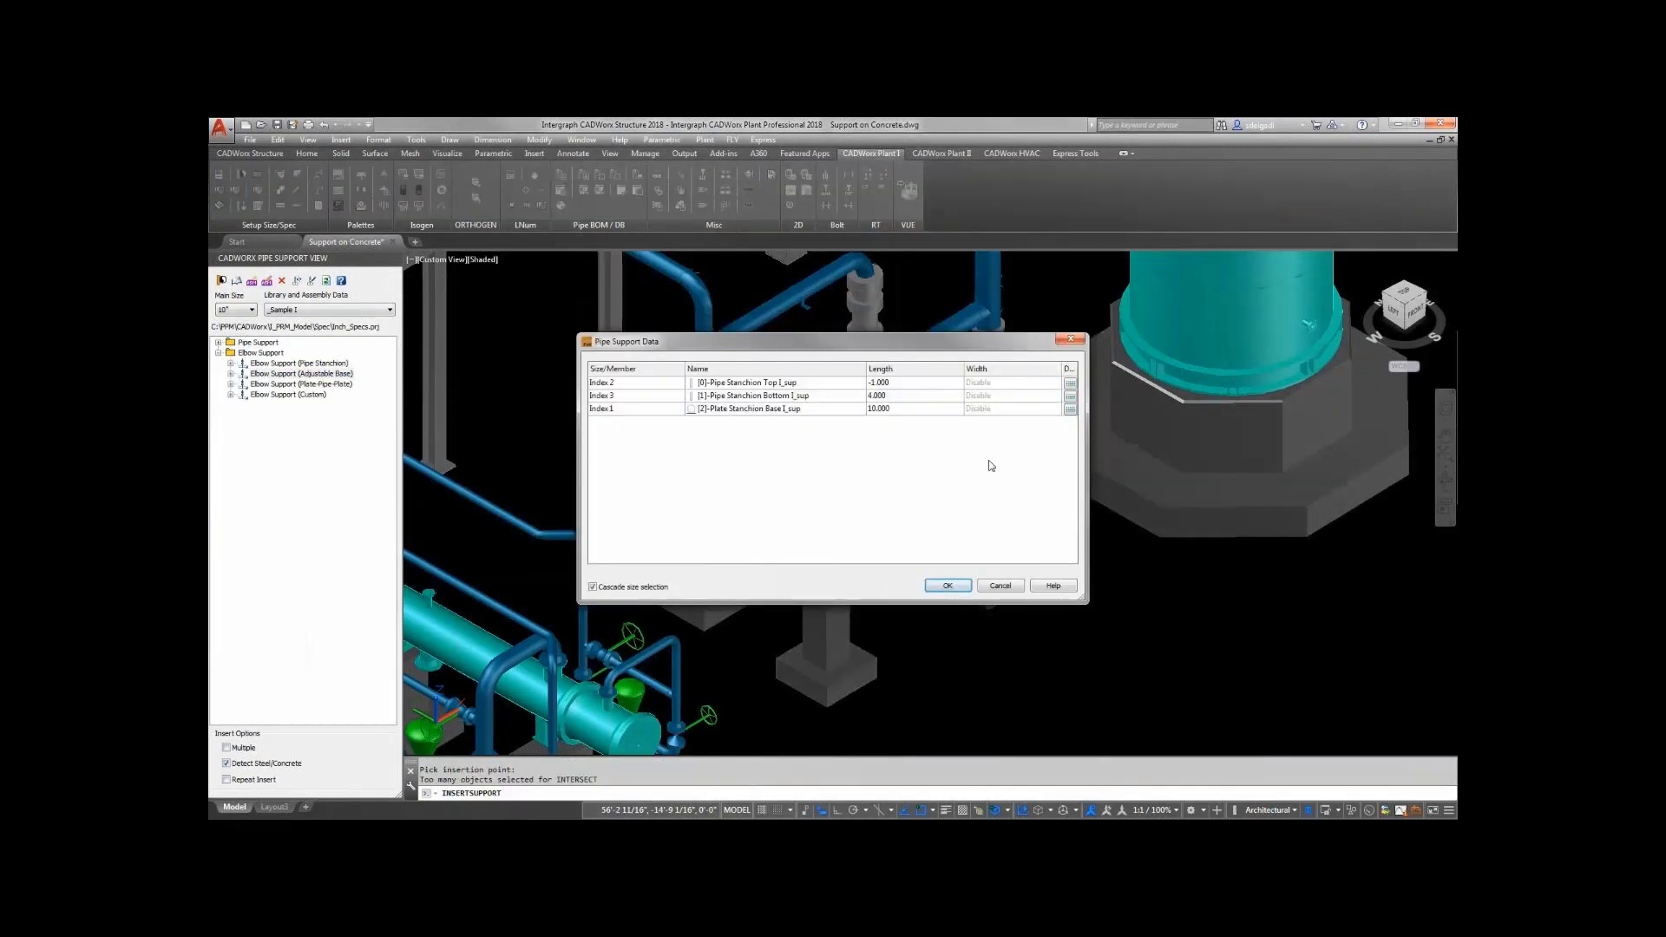
click(947, 586)
click(985, 601)
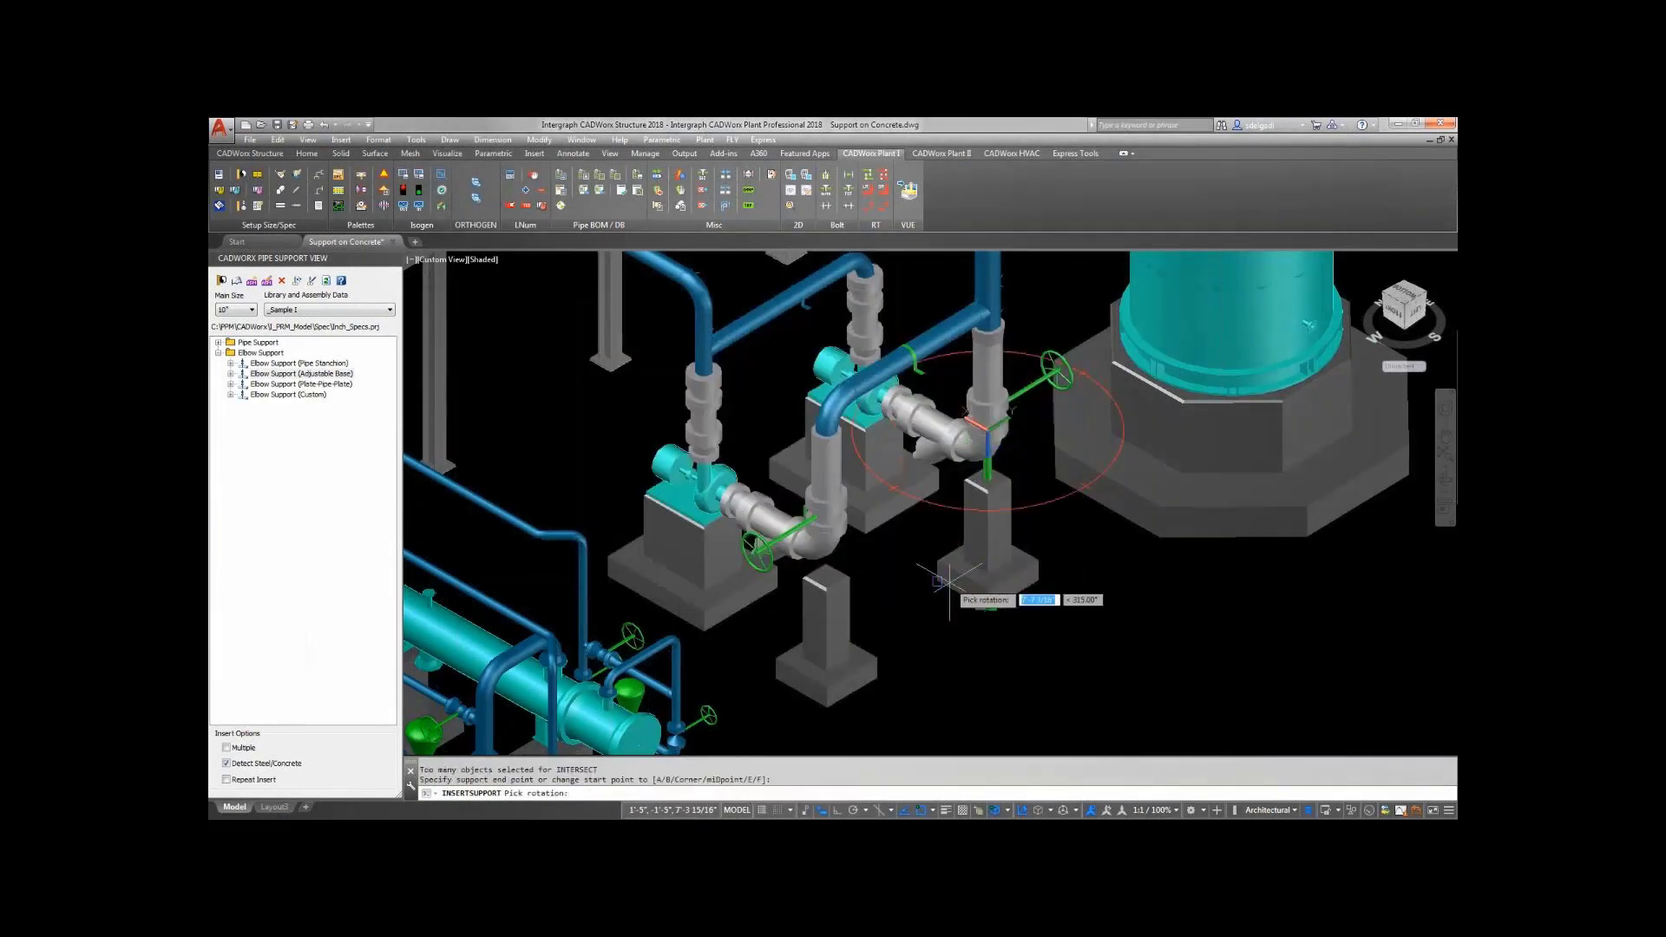
click(979, 597)
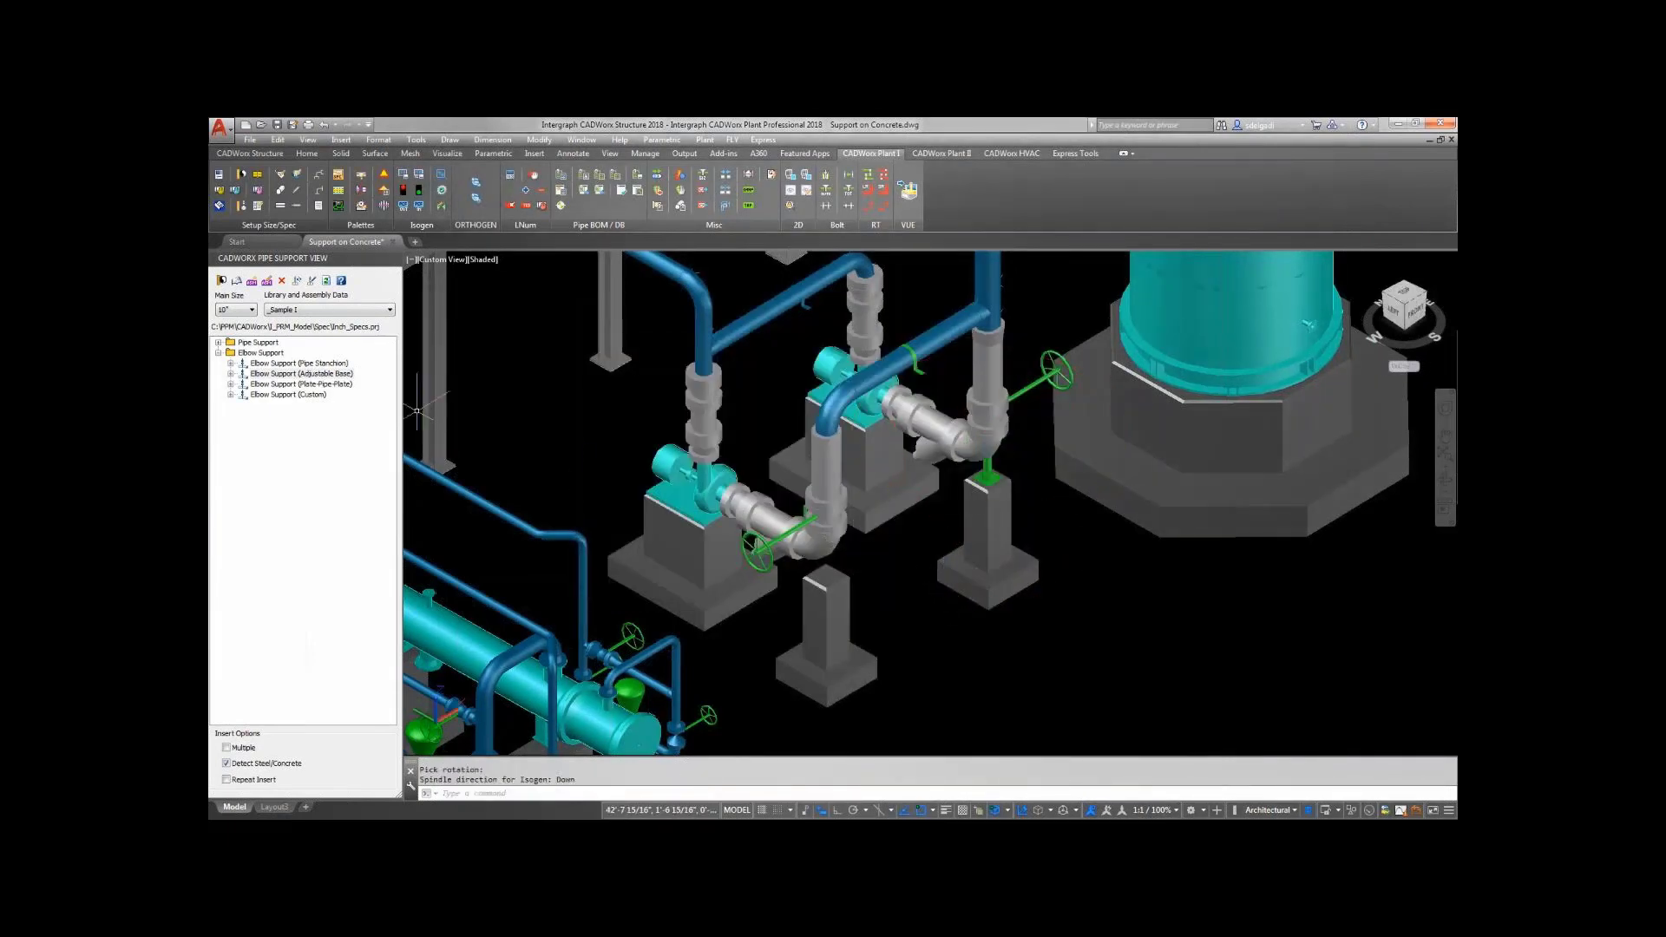
Insert a second Elbow Support (Adjustable Base) at the front pump's elbow above its concrete pier, keeping the default support data.
double_click(327, 375)
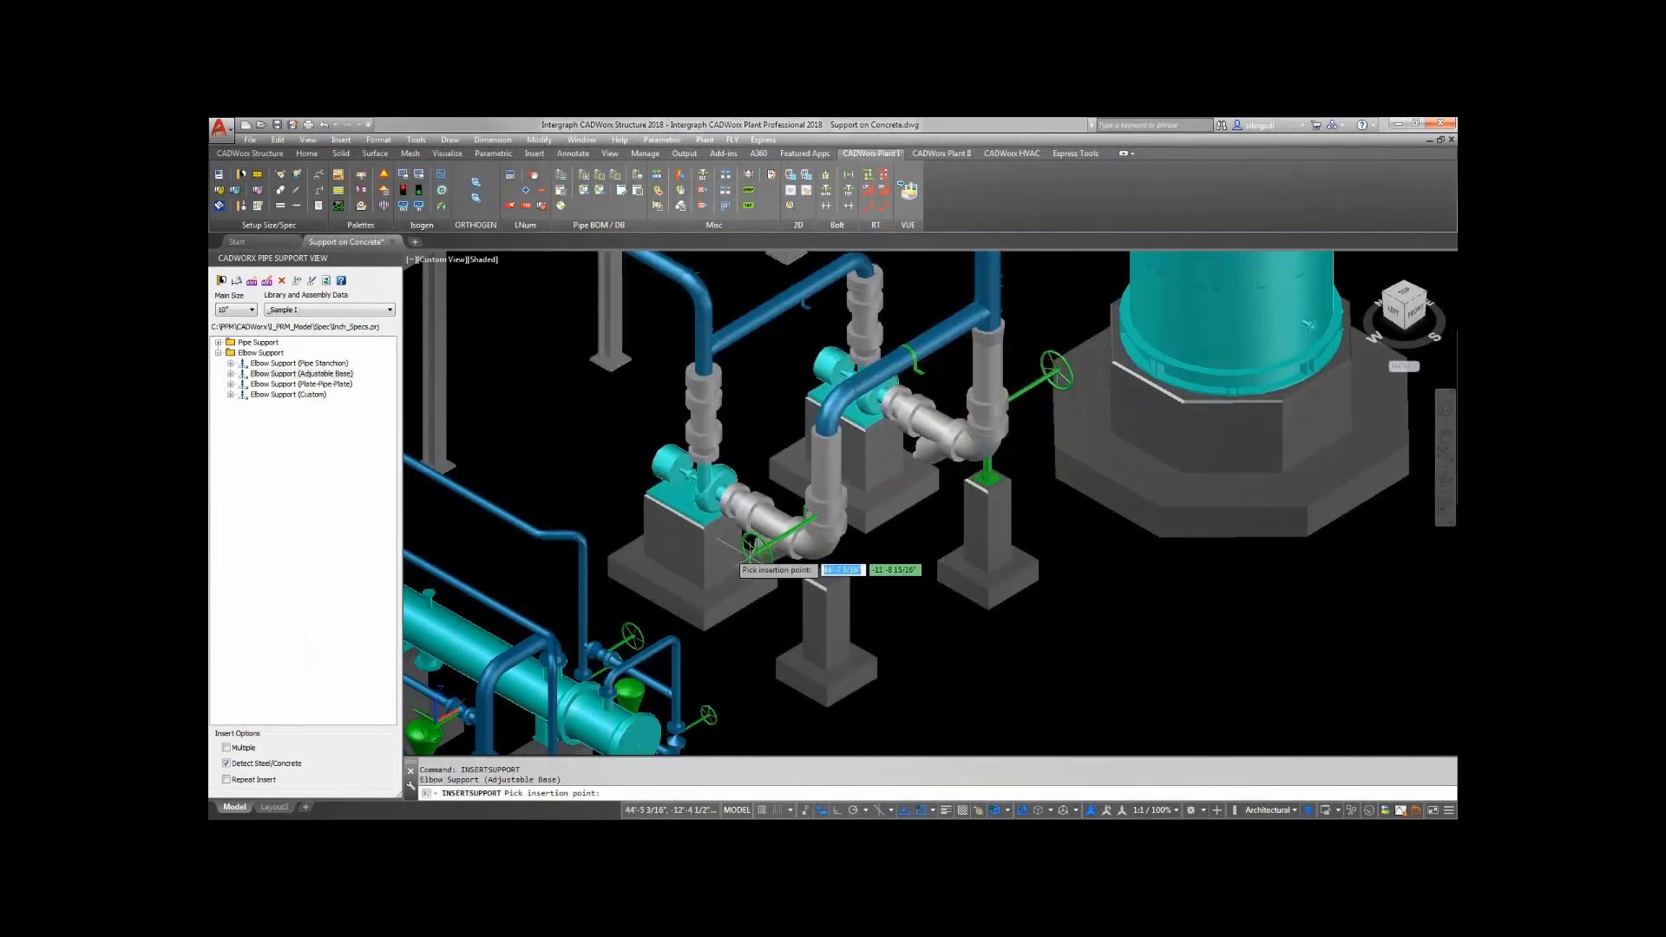
click(822, 558)
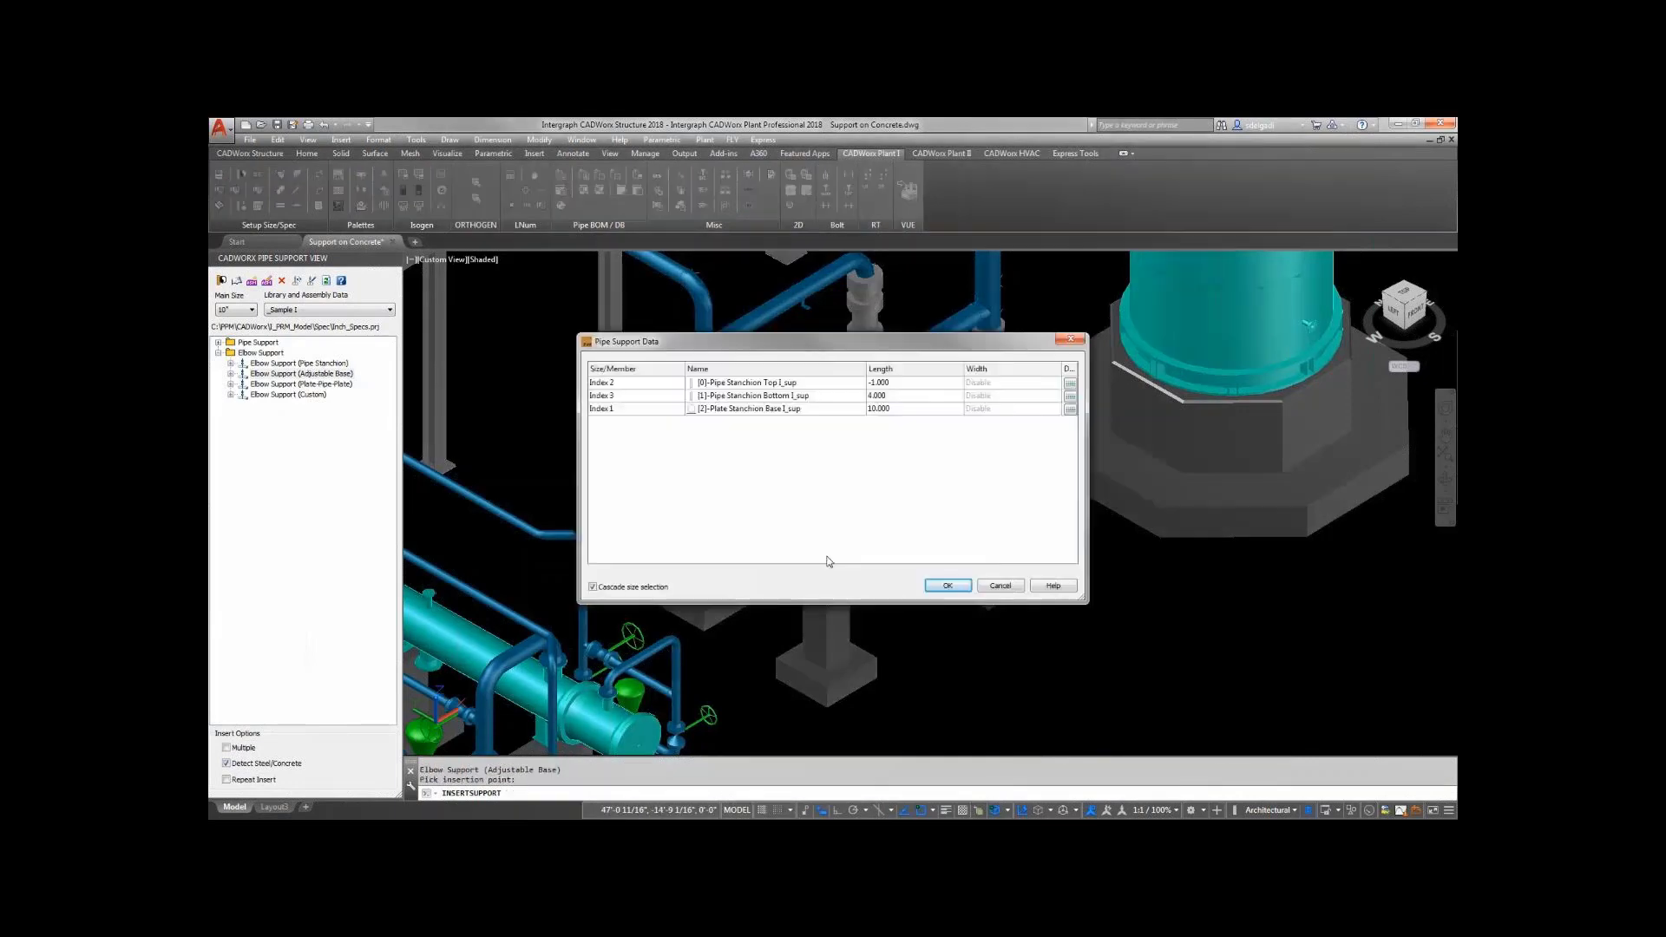
click(947, 586)
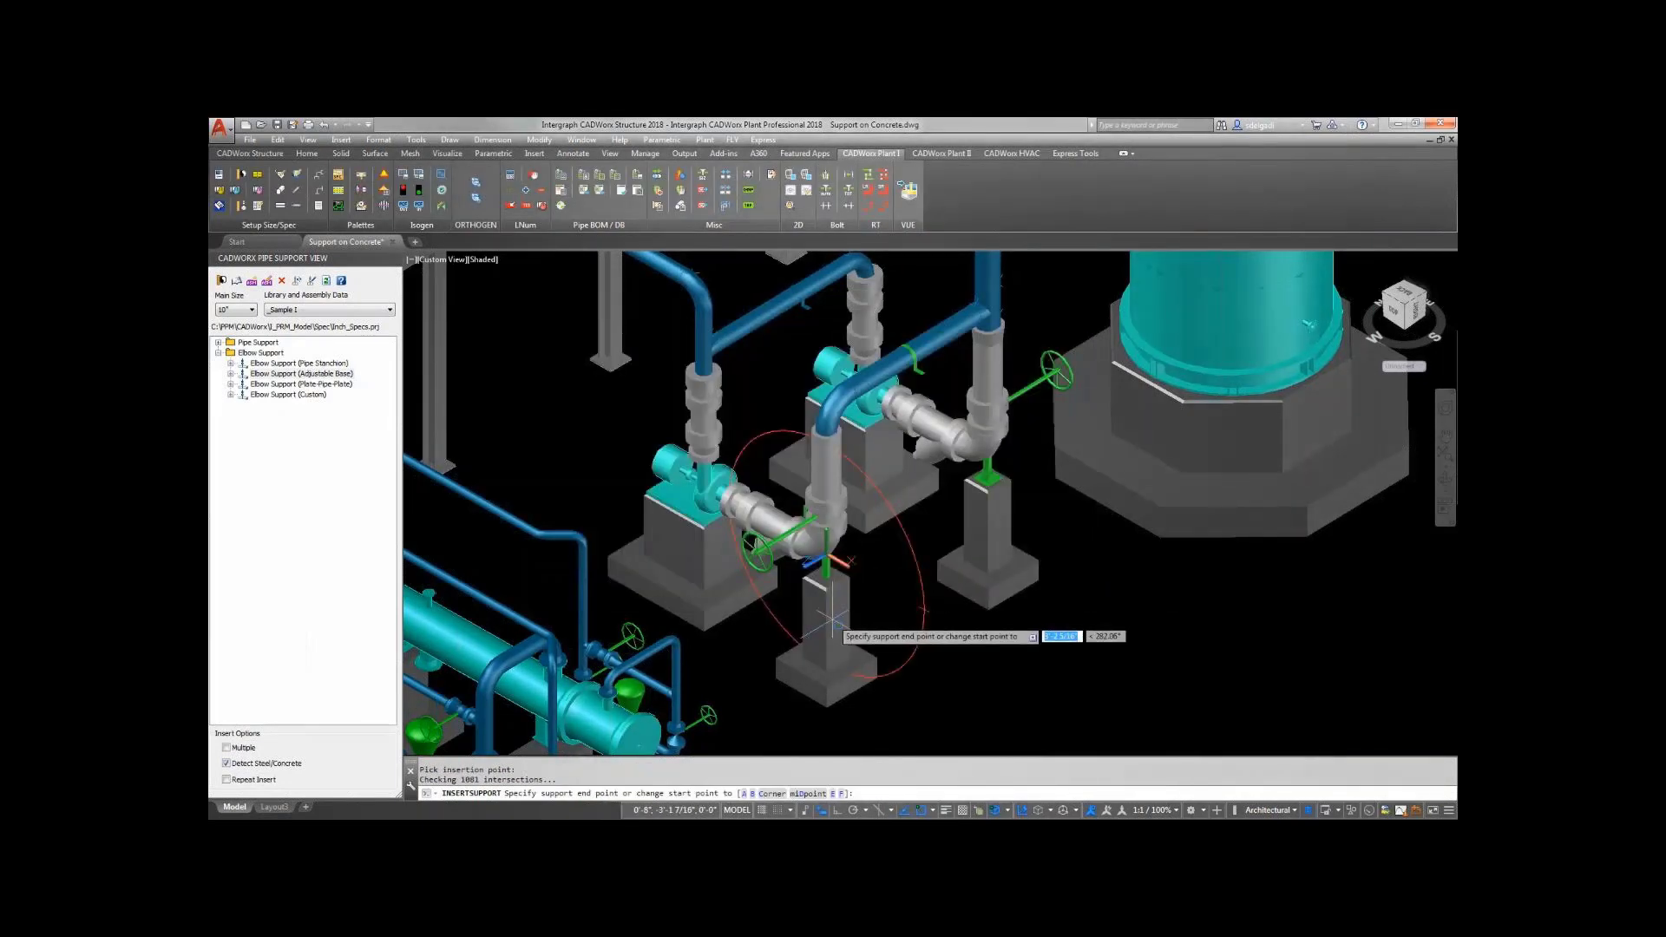
click(837, 734)
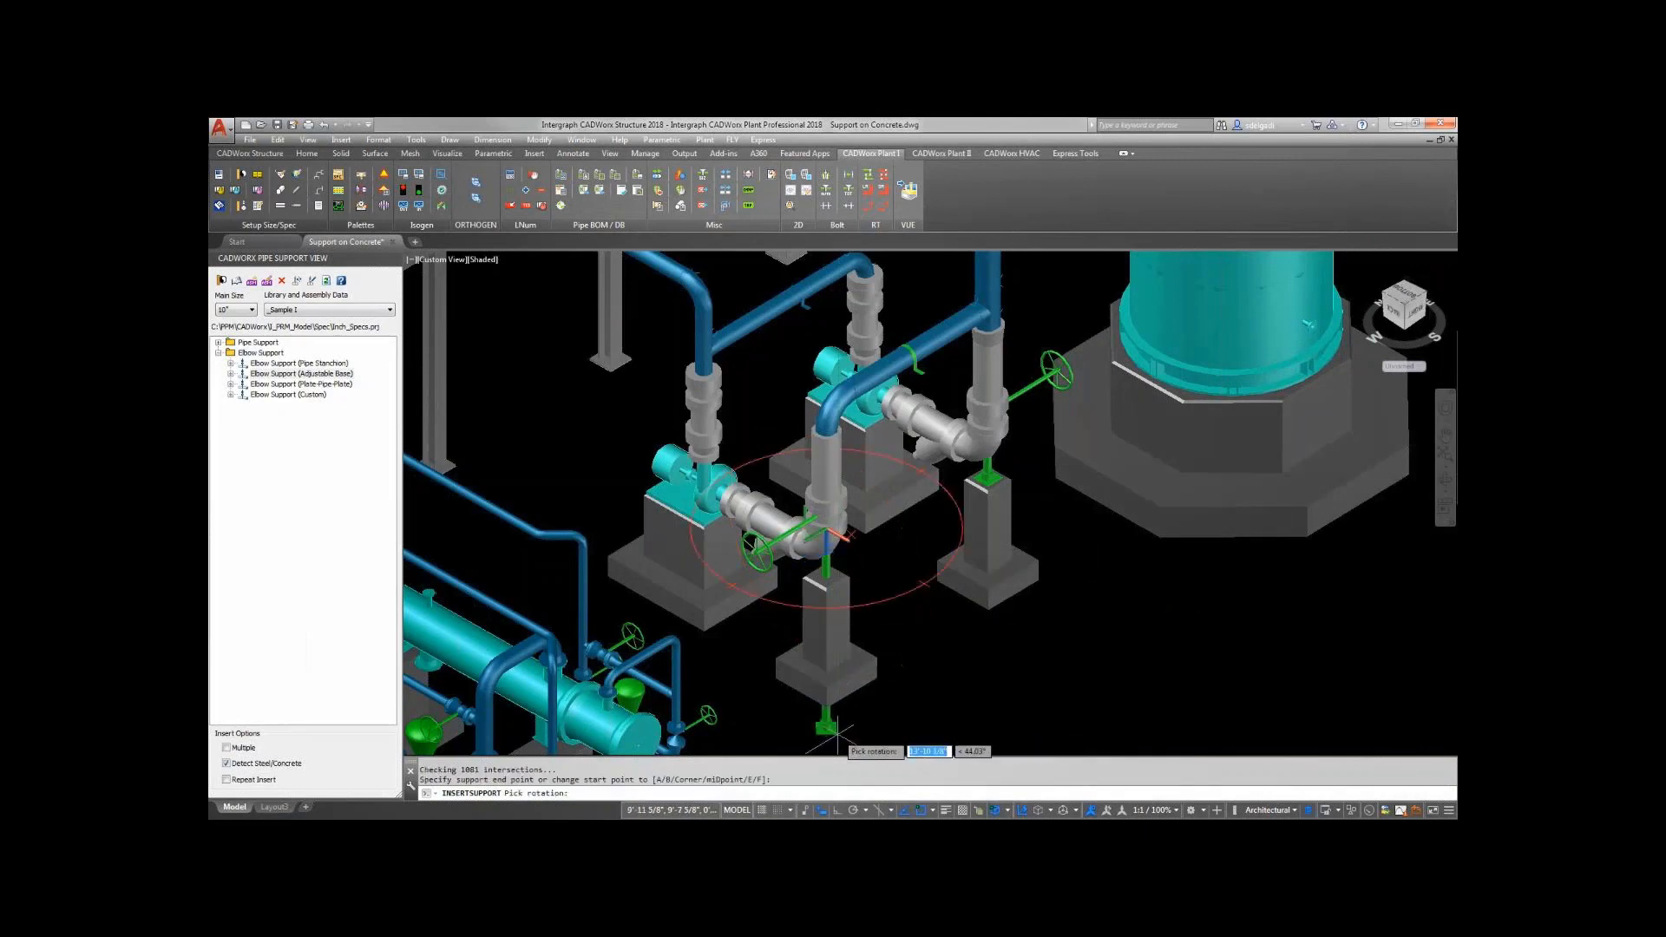
click(837, 734)
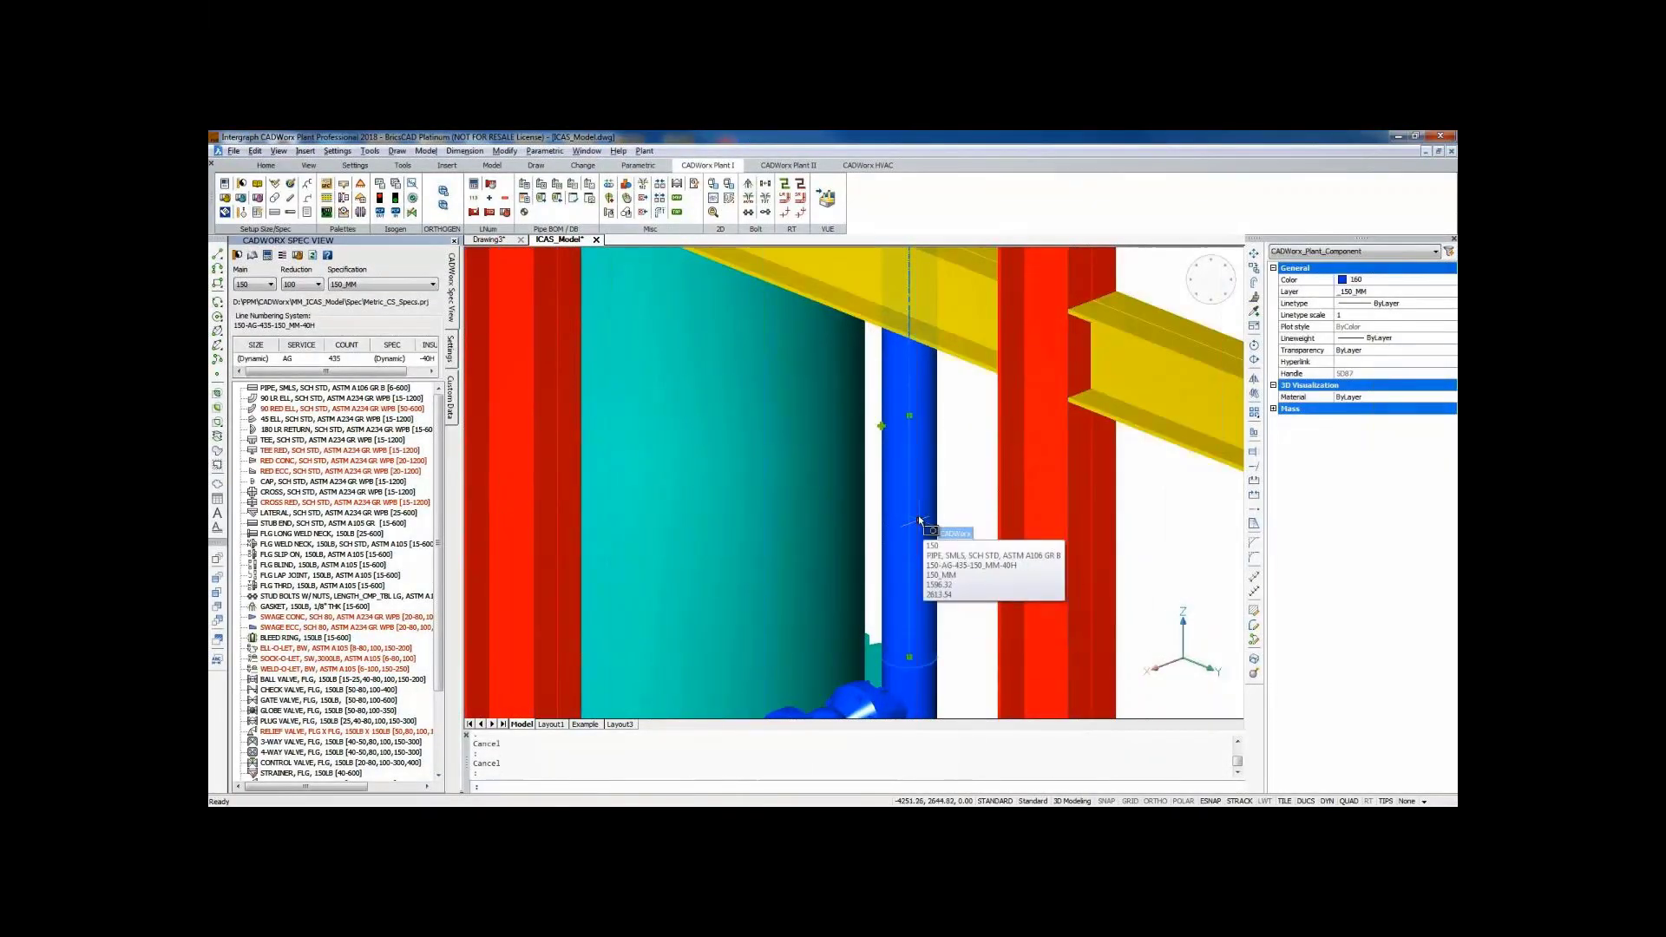
In the ICAS_Model drawing, insert a 150LB flanged control valve into the vertical 150 mm pipe from the routing component list.
click(882, 427)
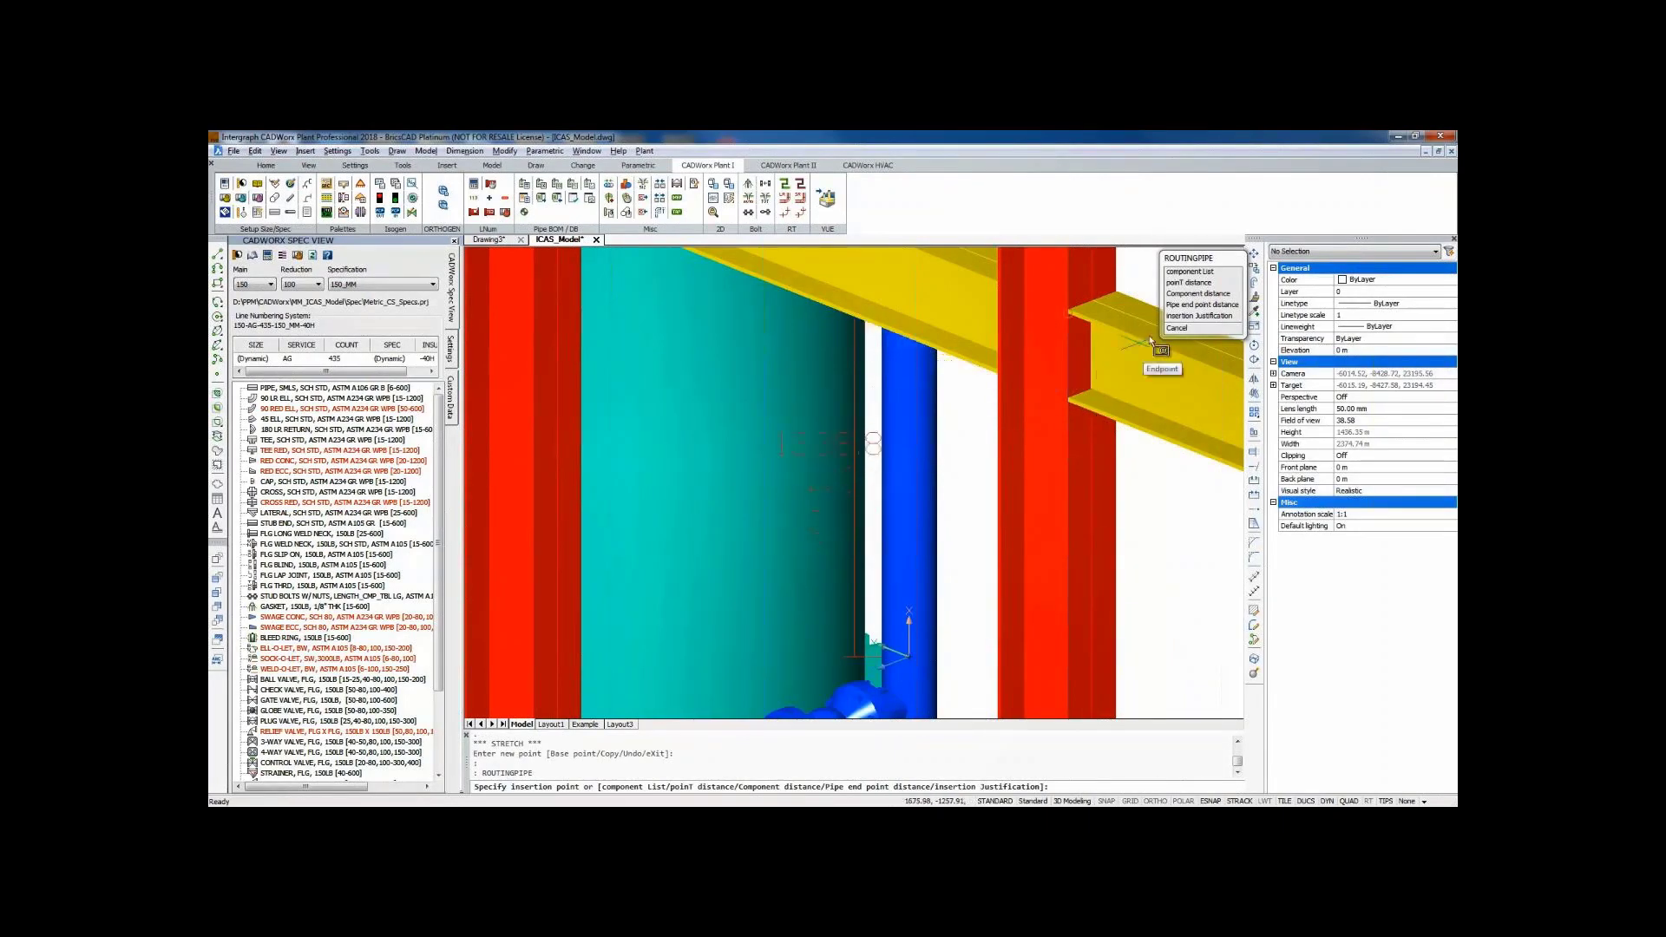
click(1215, 272)
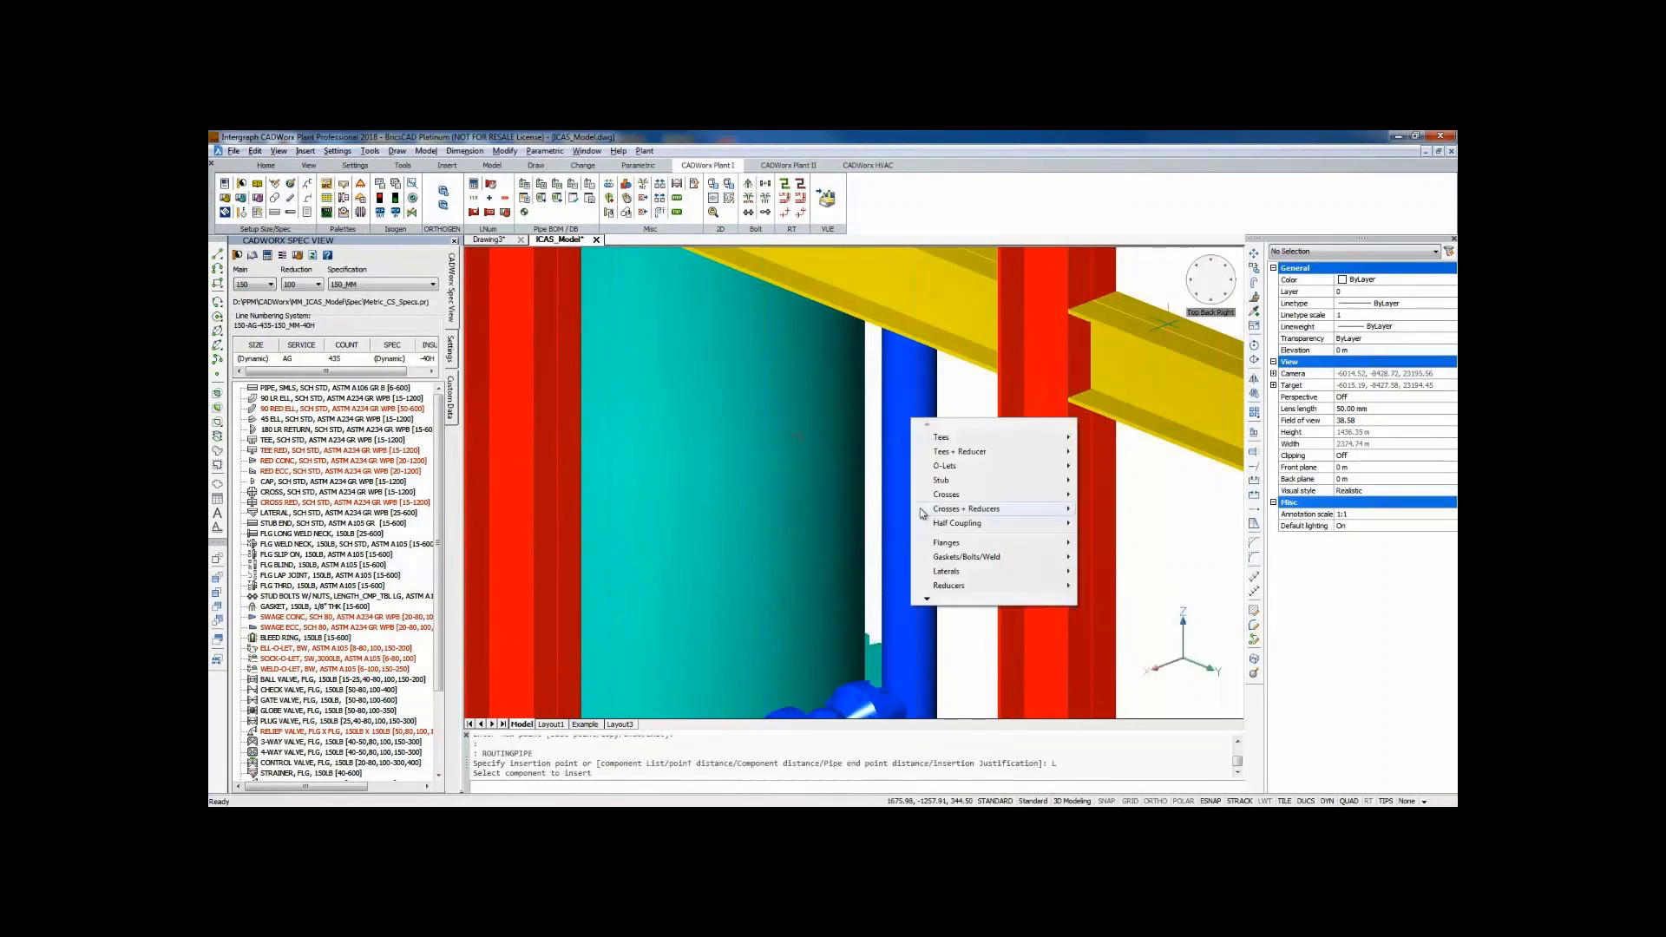
mouse_move(965, 600)
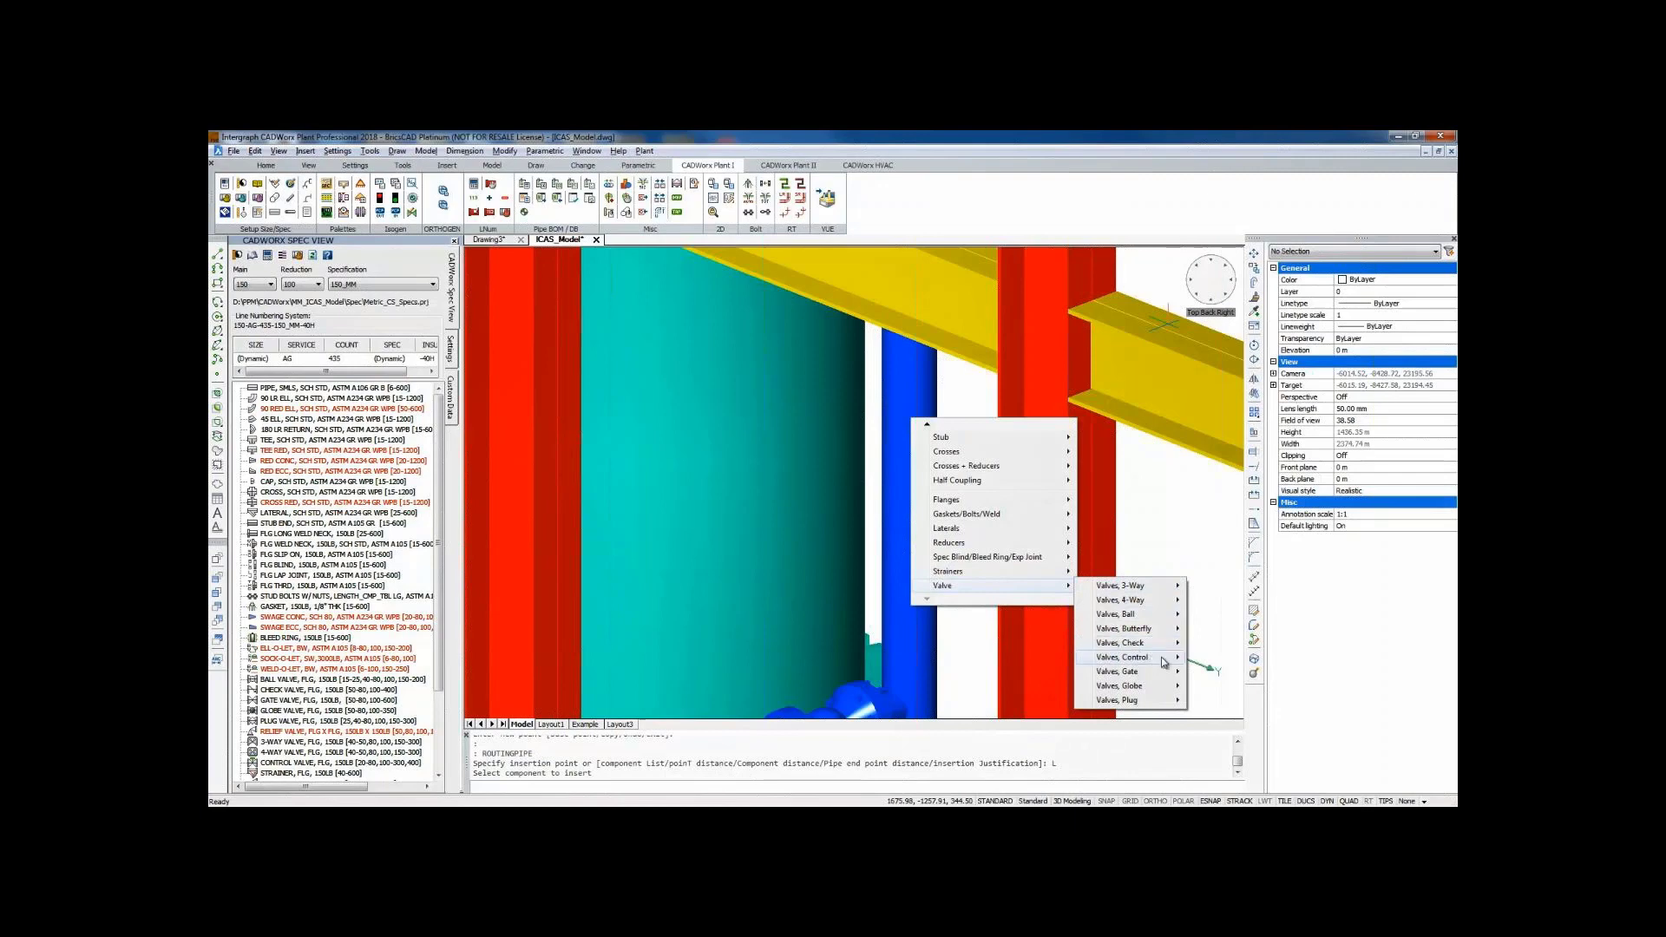
mouse_move(1165, 662)
click(1258, 657)
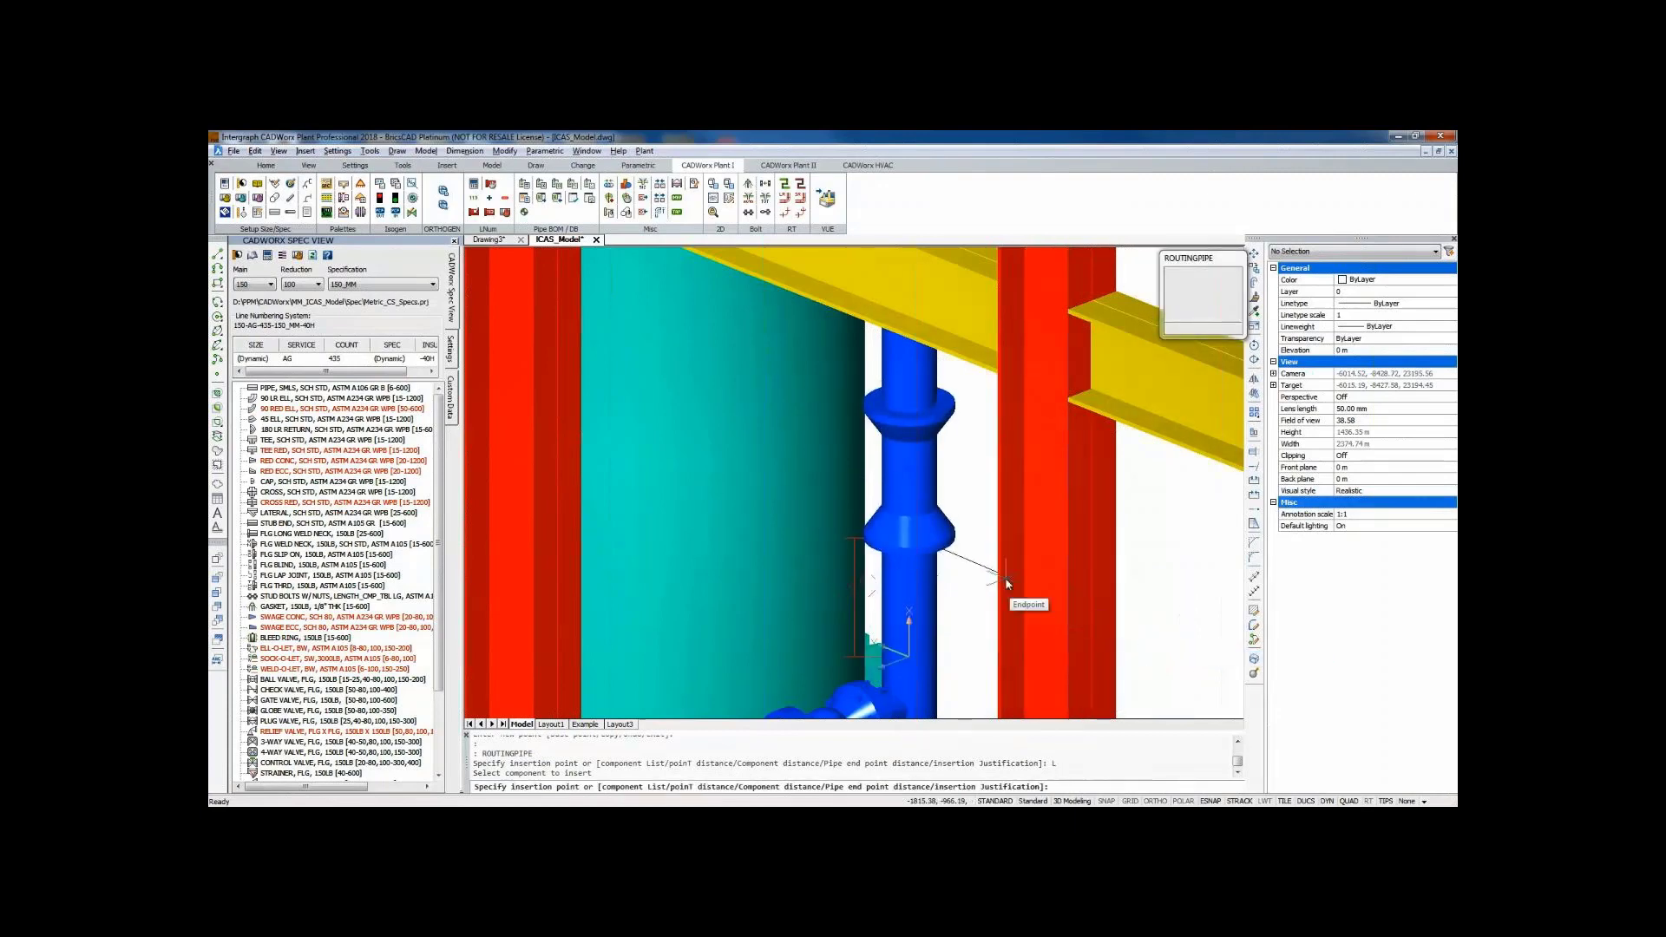
click(979, 597)
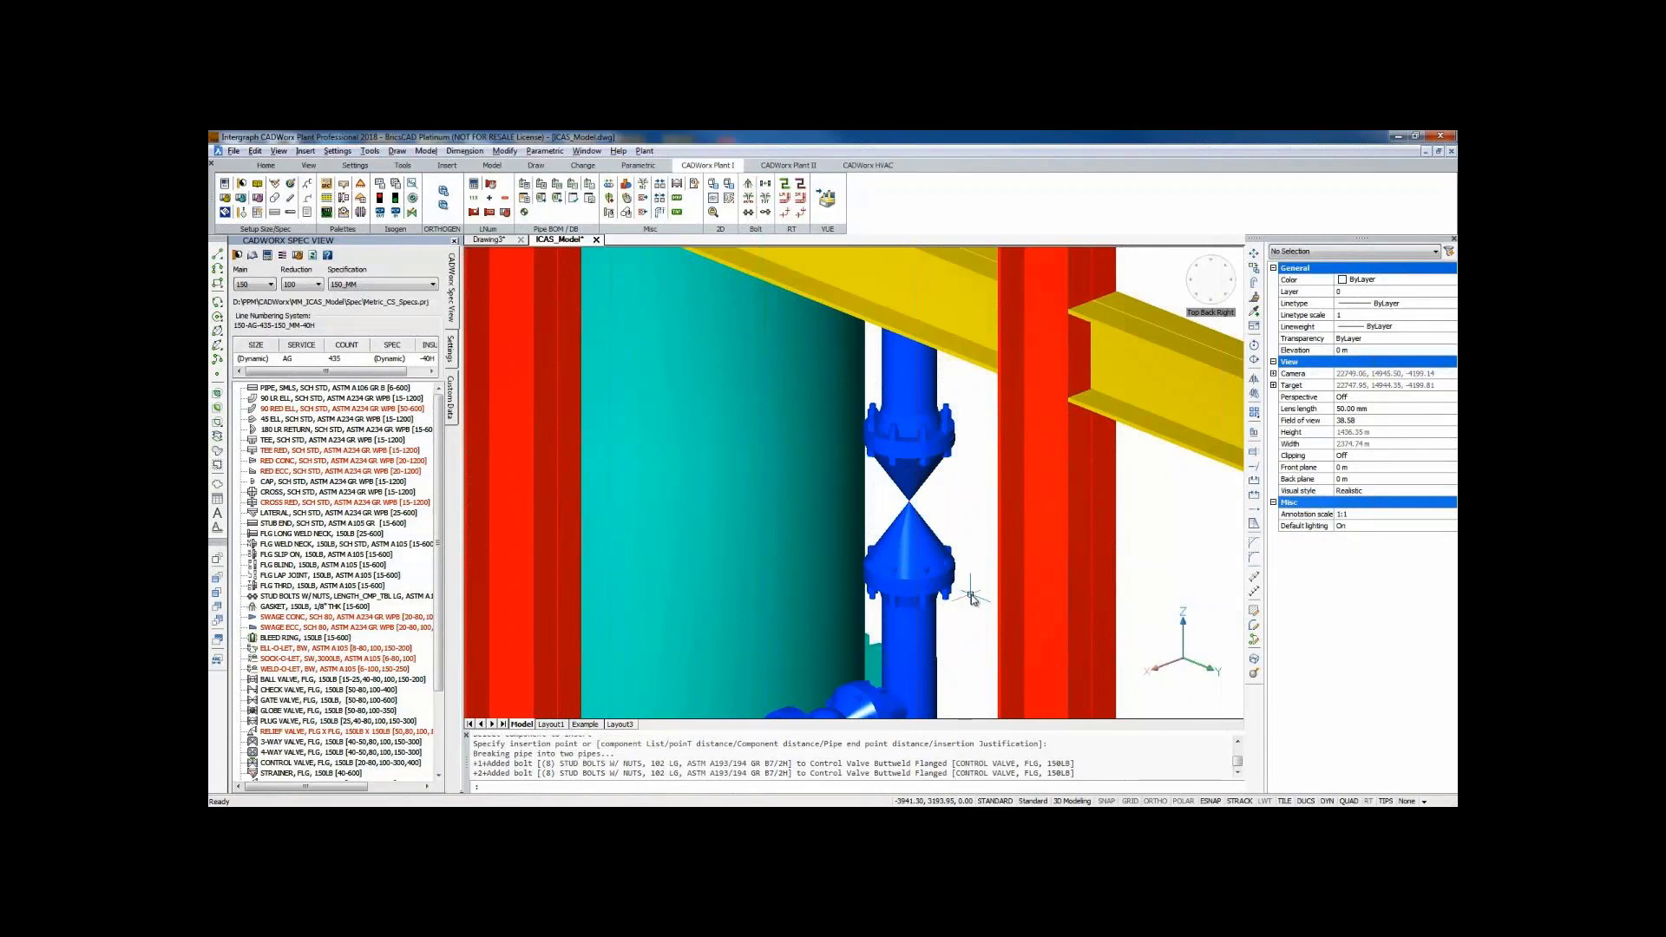
Check the control valve's length in its component data and undo the valve insertion.
double_click(908, 538)
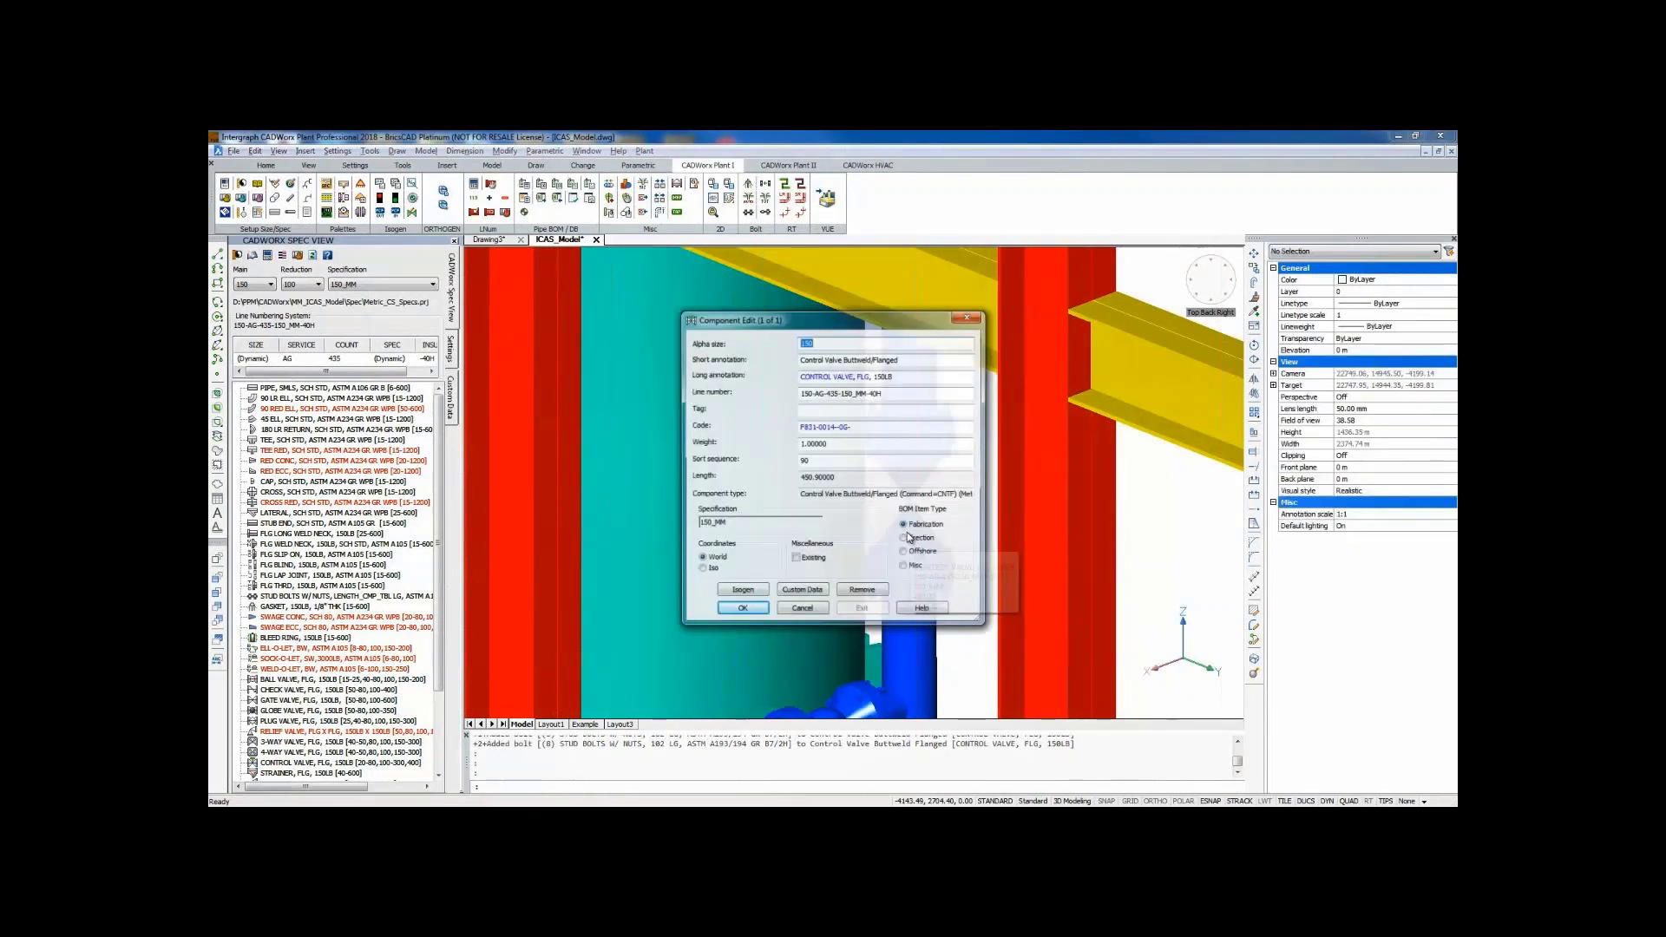
click(873, 480)
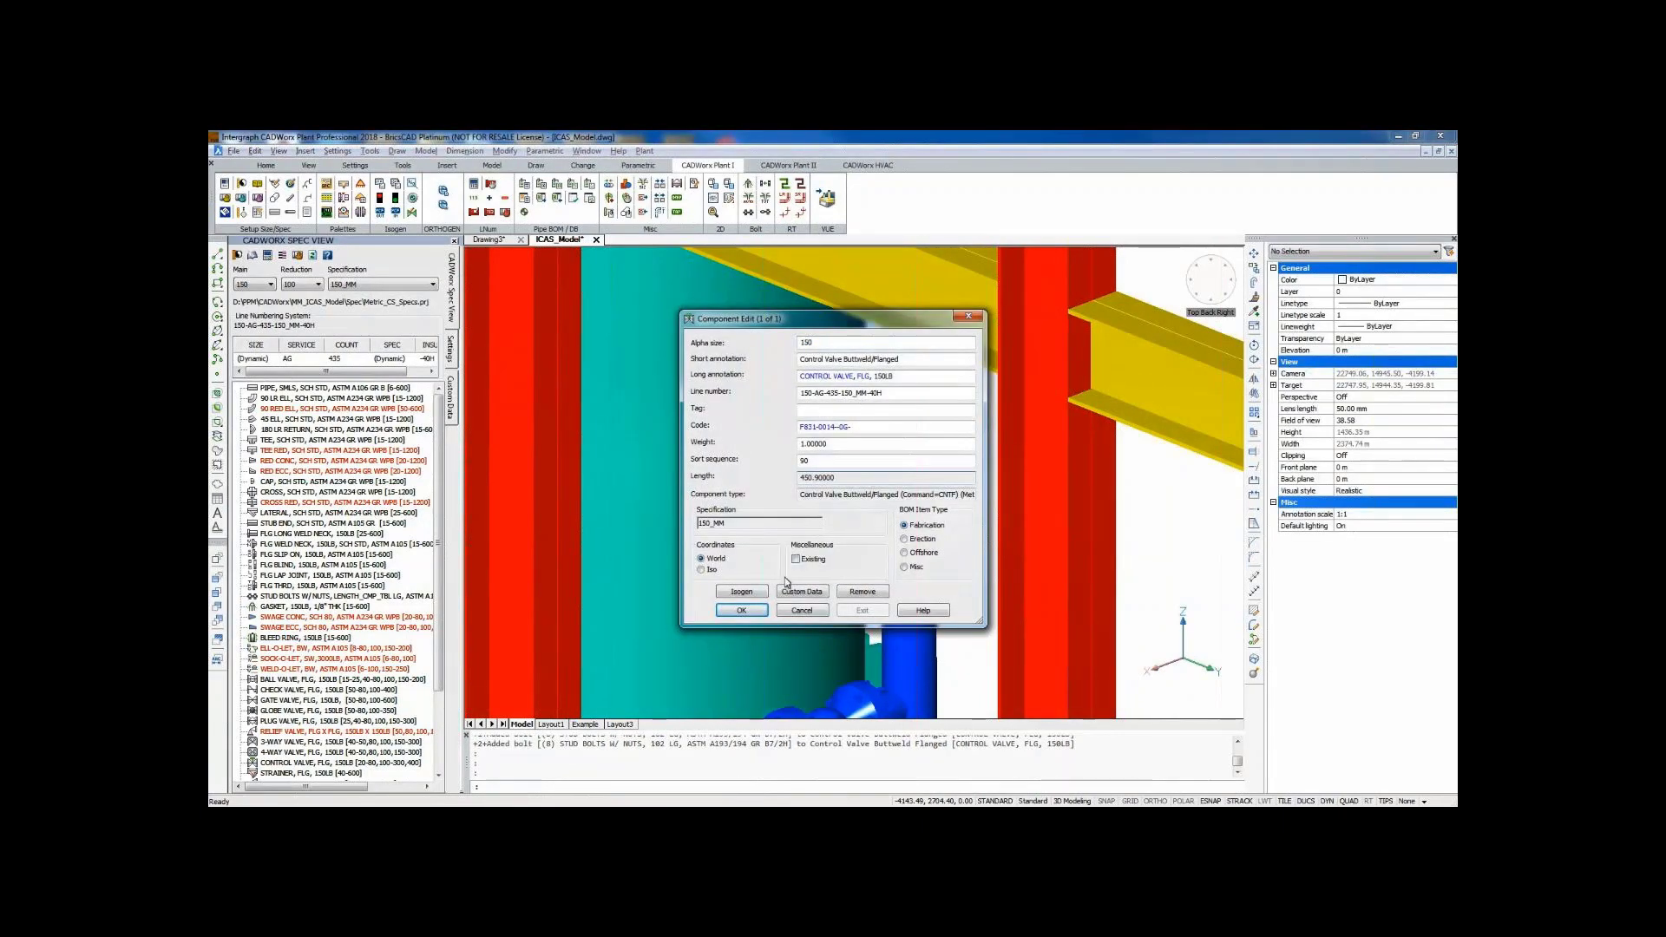
click(762, 609)
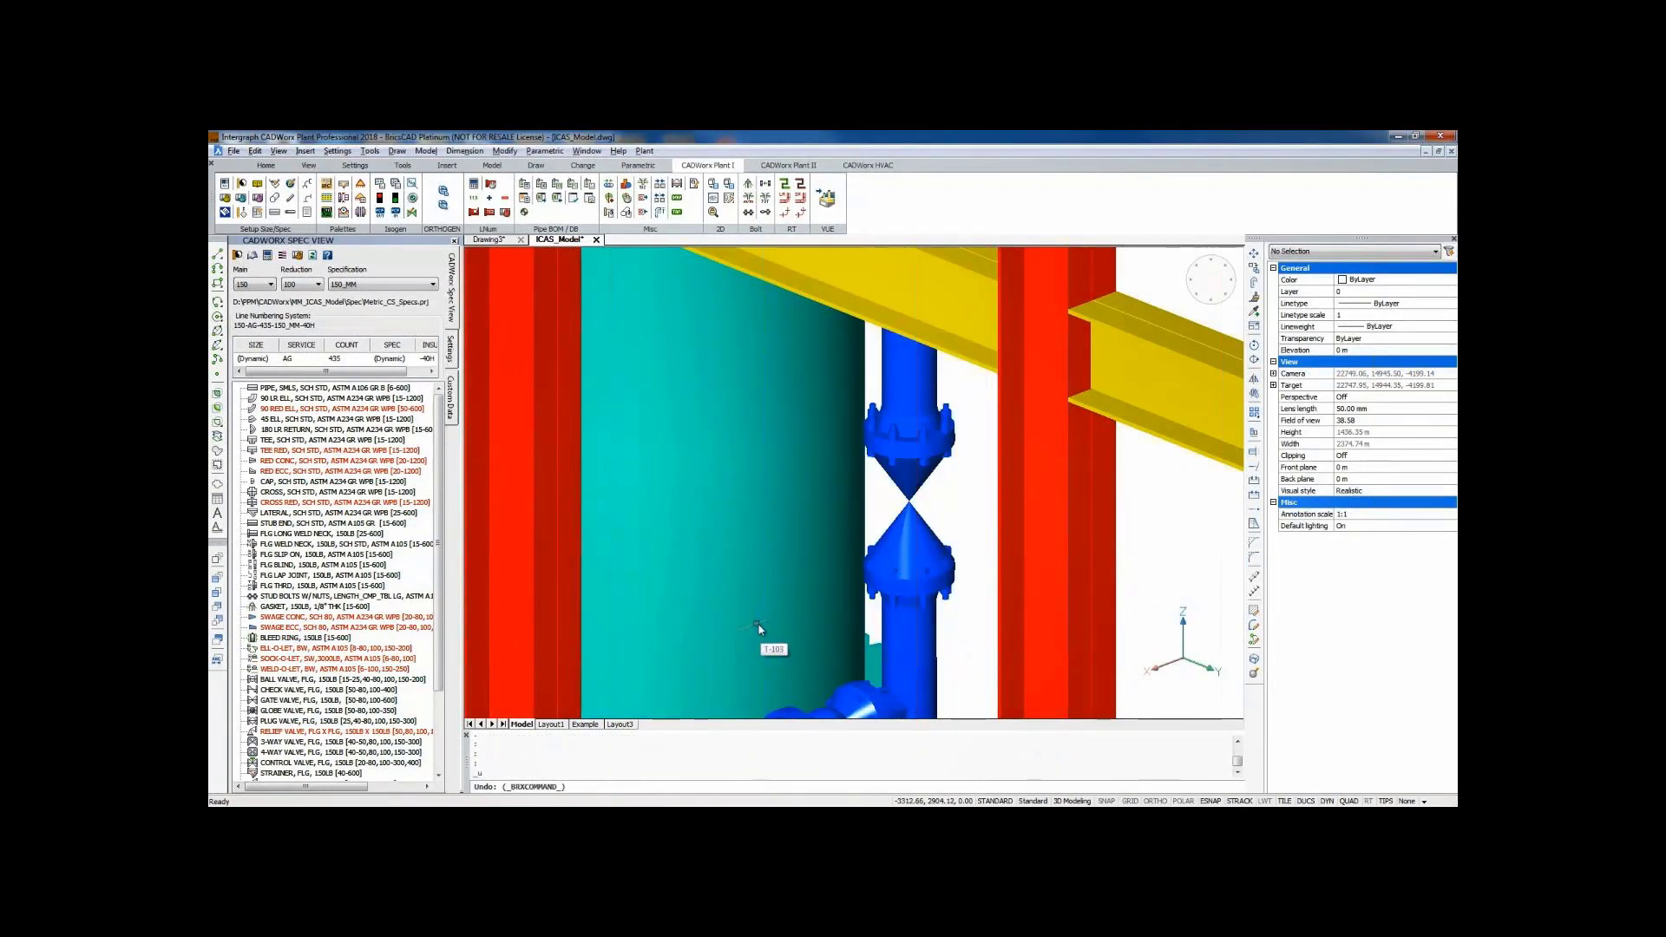
key(ctrl+z)
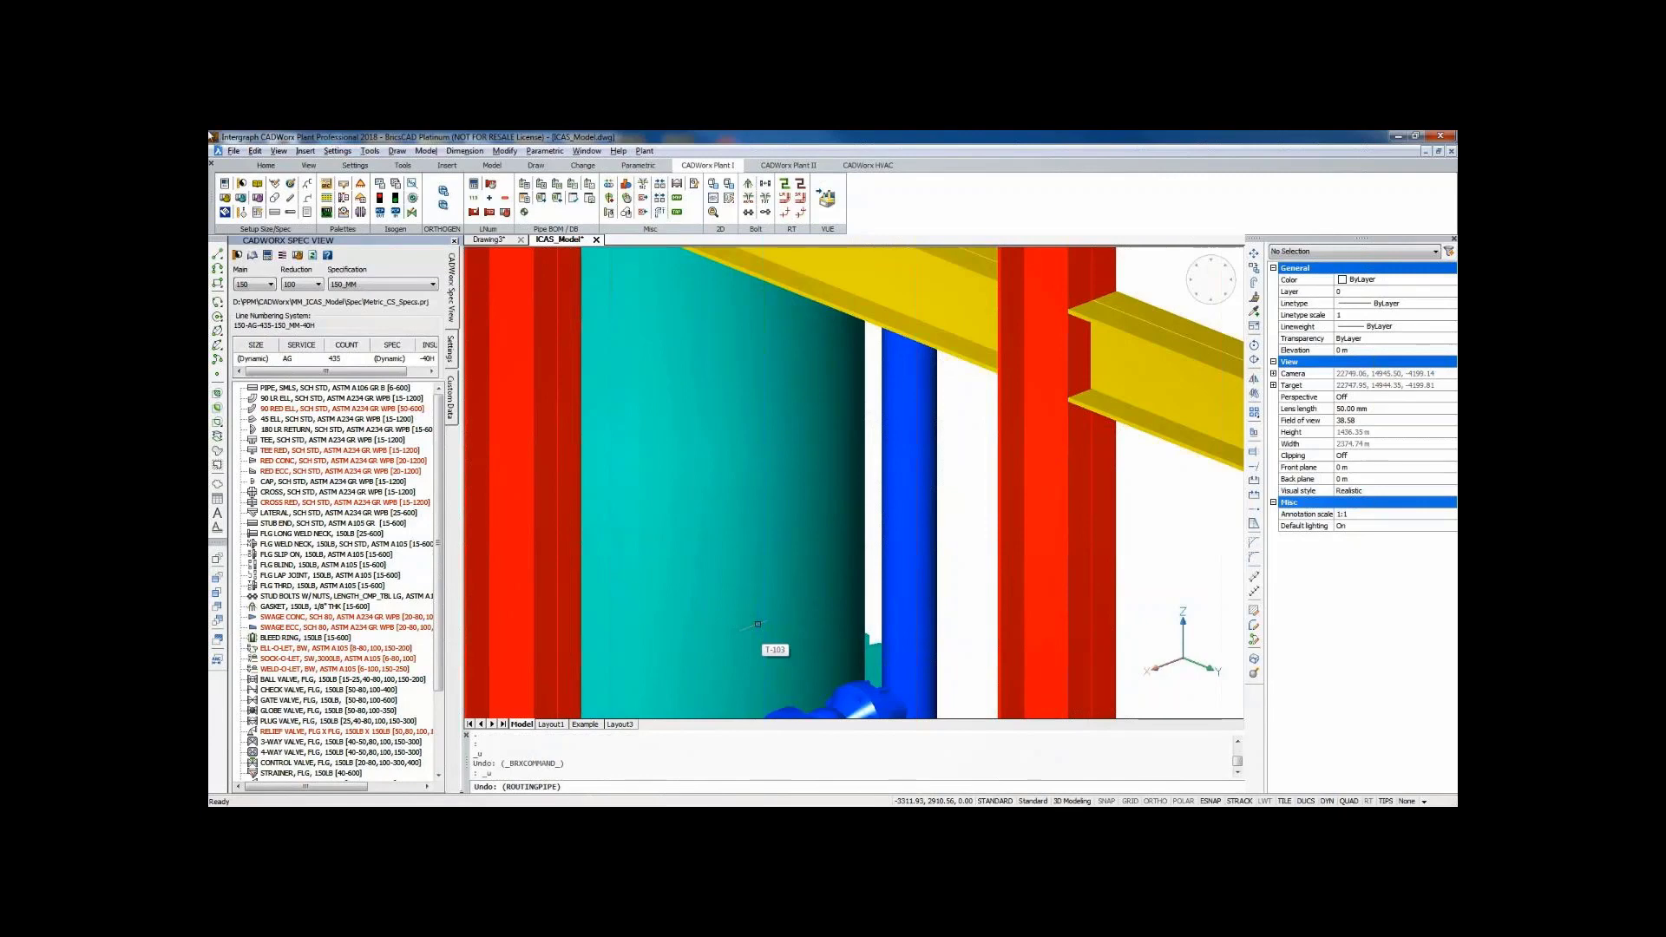
Set the Variable Component Length Assignment piping rule to Show Options and apply the setup.
click(225, 183)
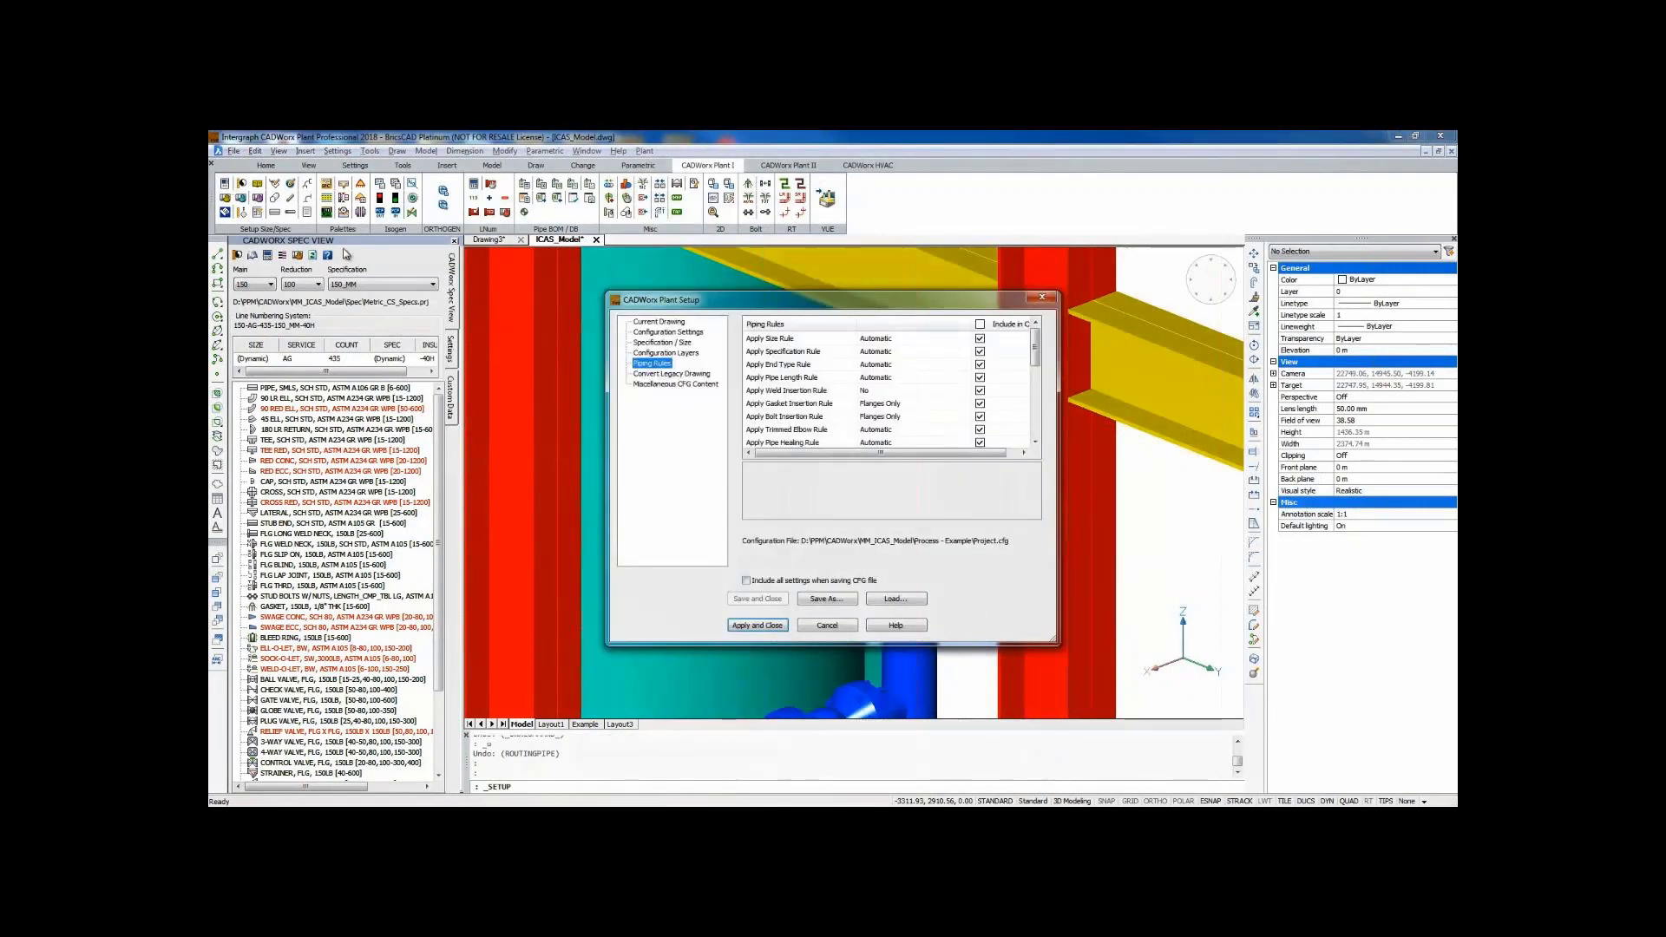
drag(1034, 351, 1034, 431)
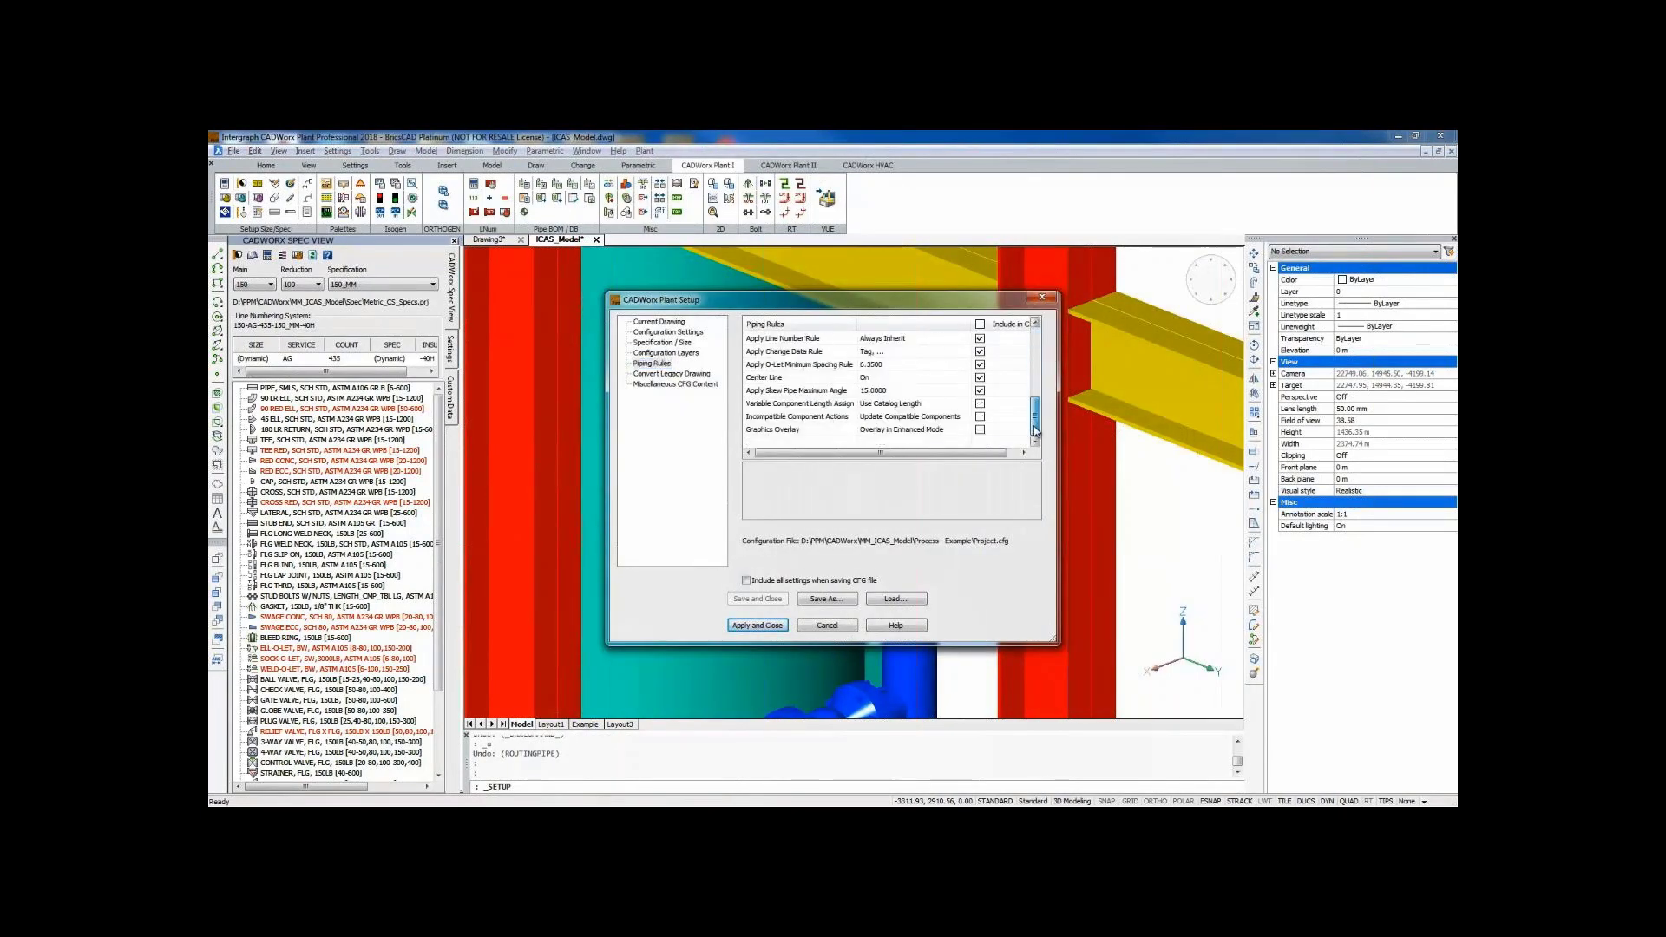
click(838, 405)
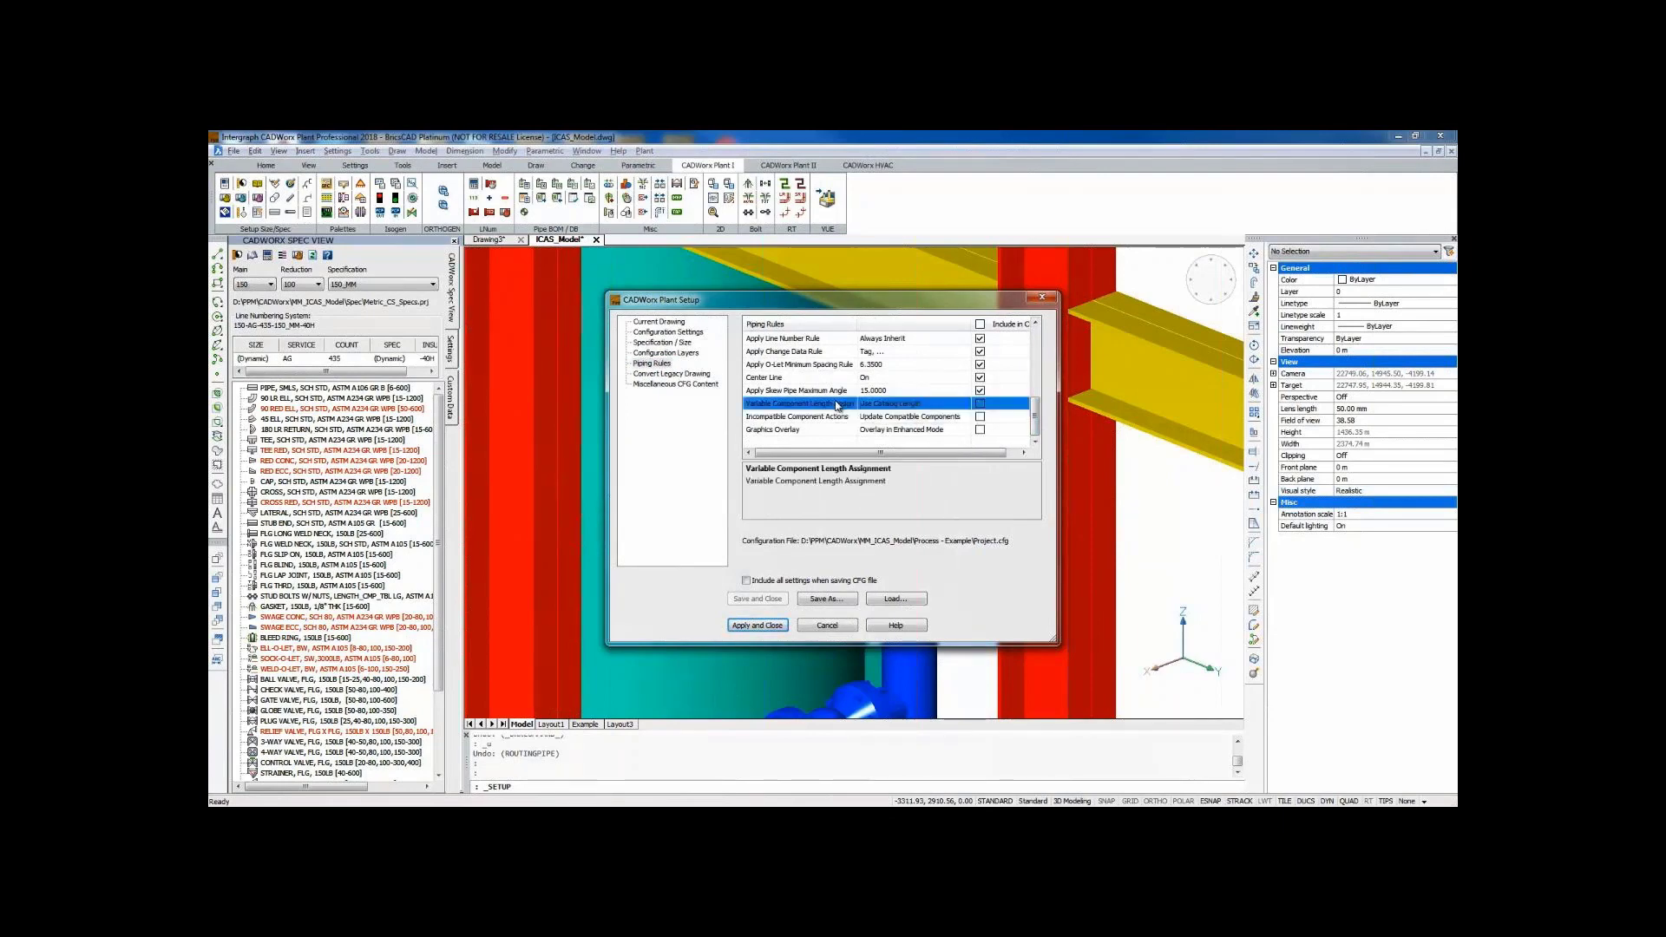
click(969, 405)
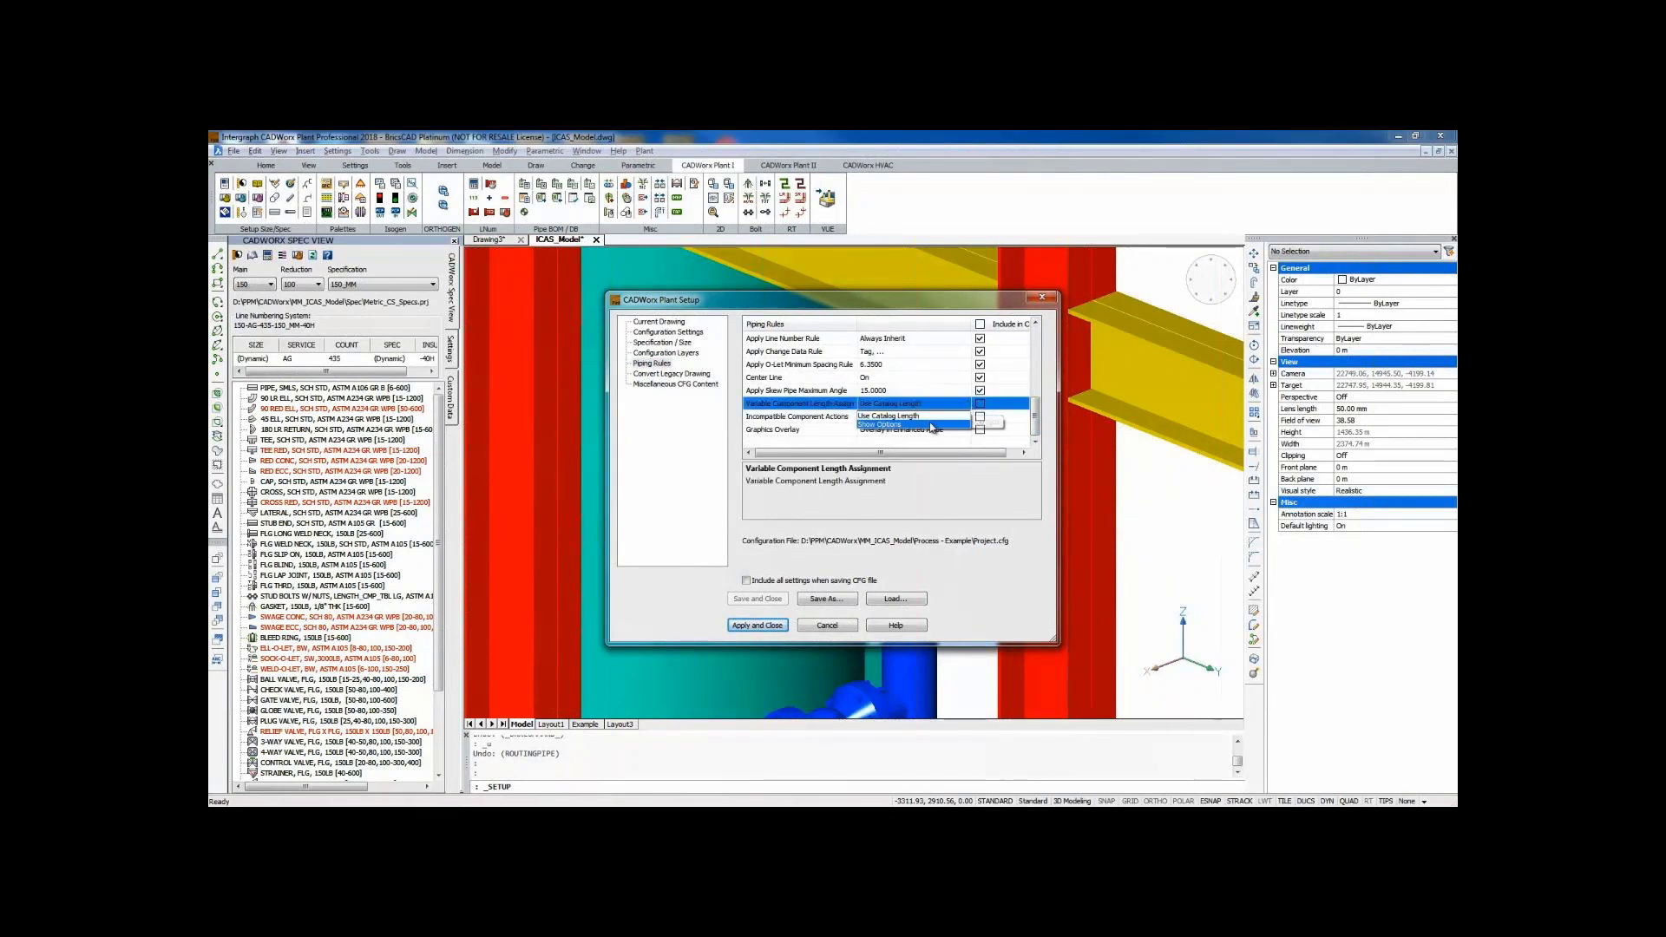
click(933, 424)
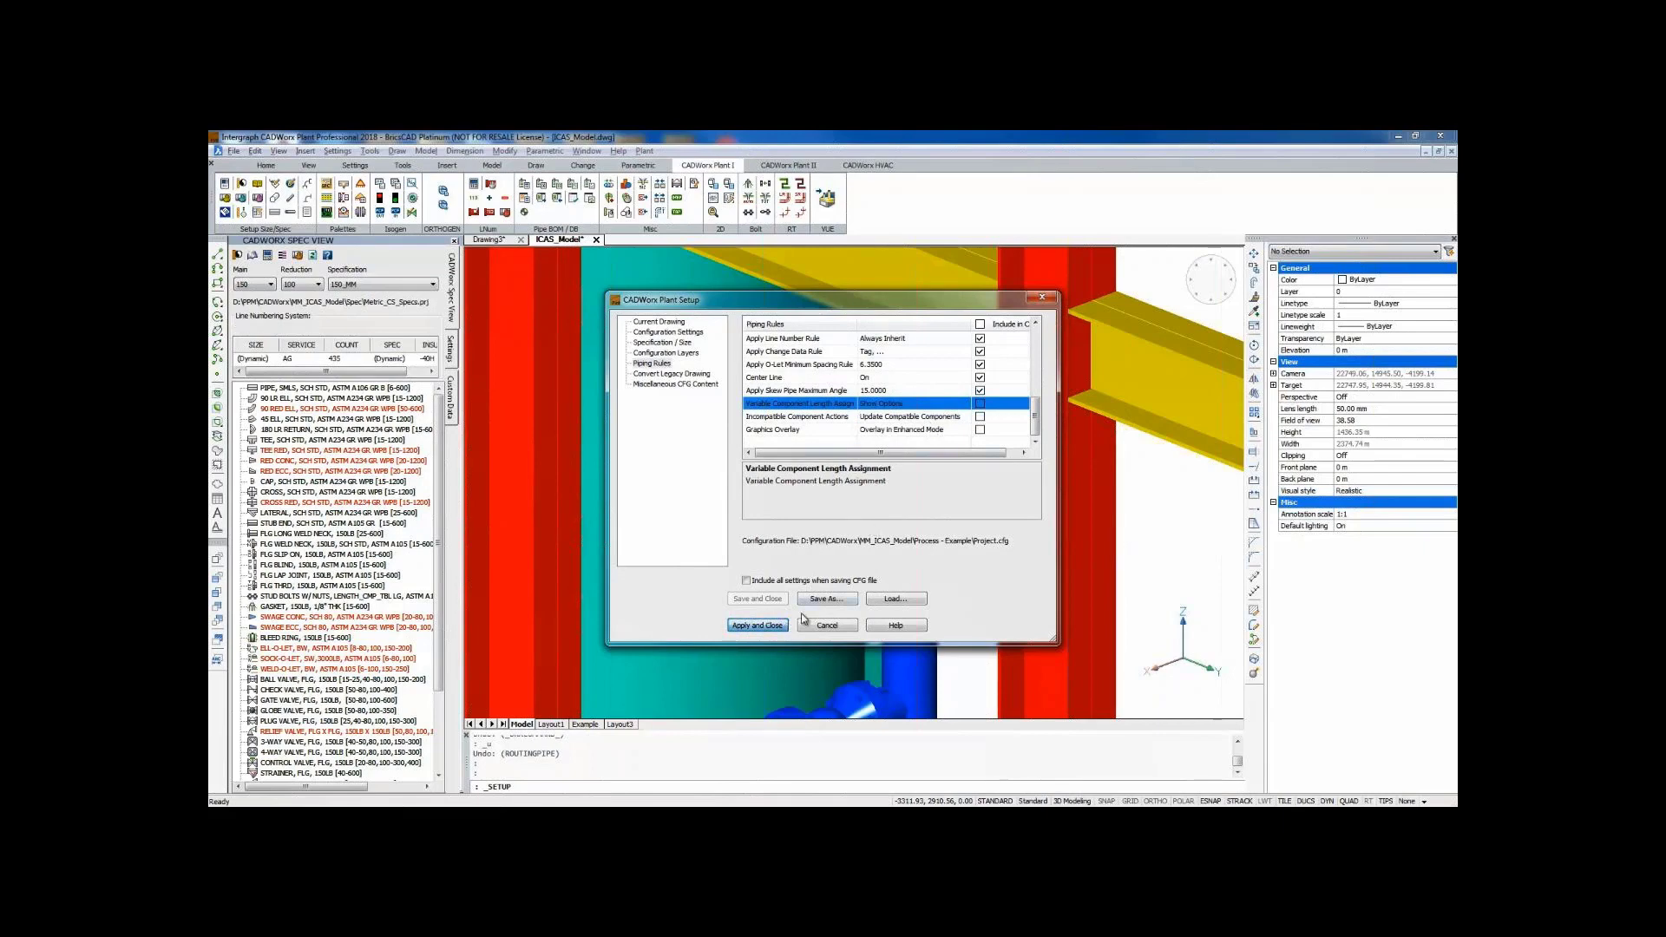
click(757, 625)
Insert a 150LB flanged control valve with a length of 250 mm into the vertical 150 mm pipe.
click(892, 569)
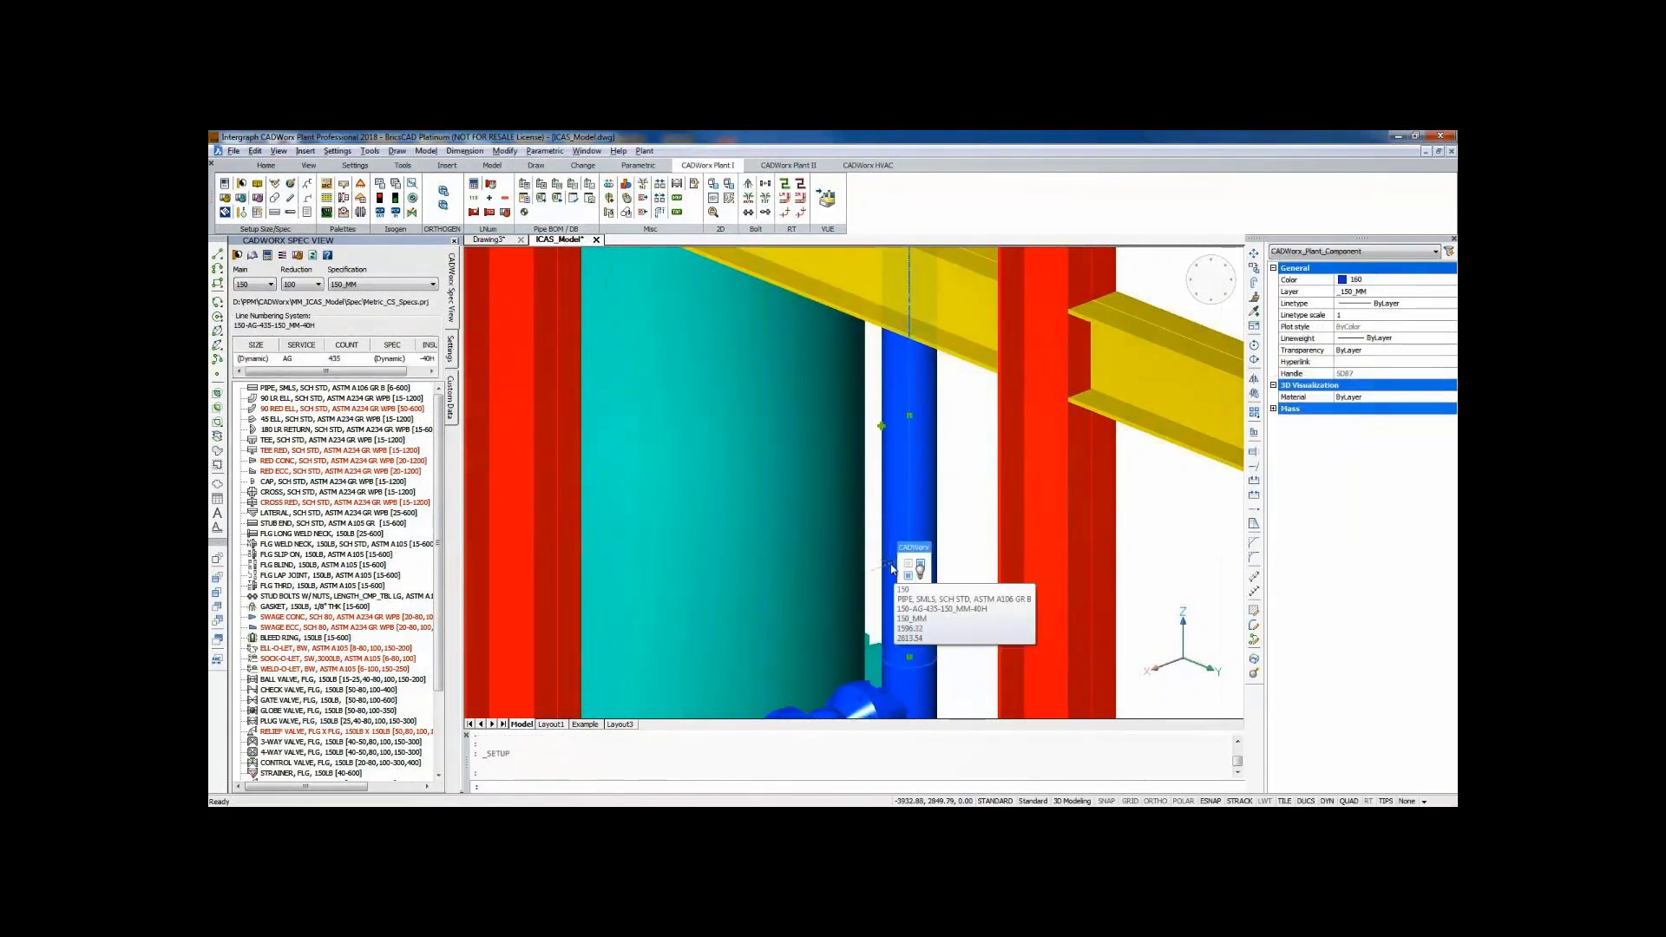
click(881, 426)
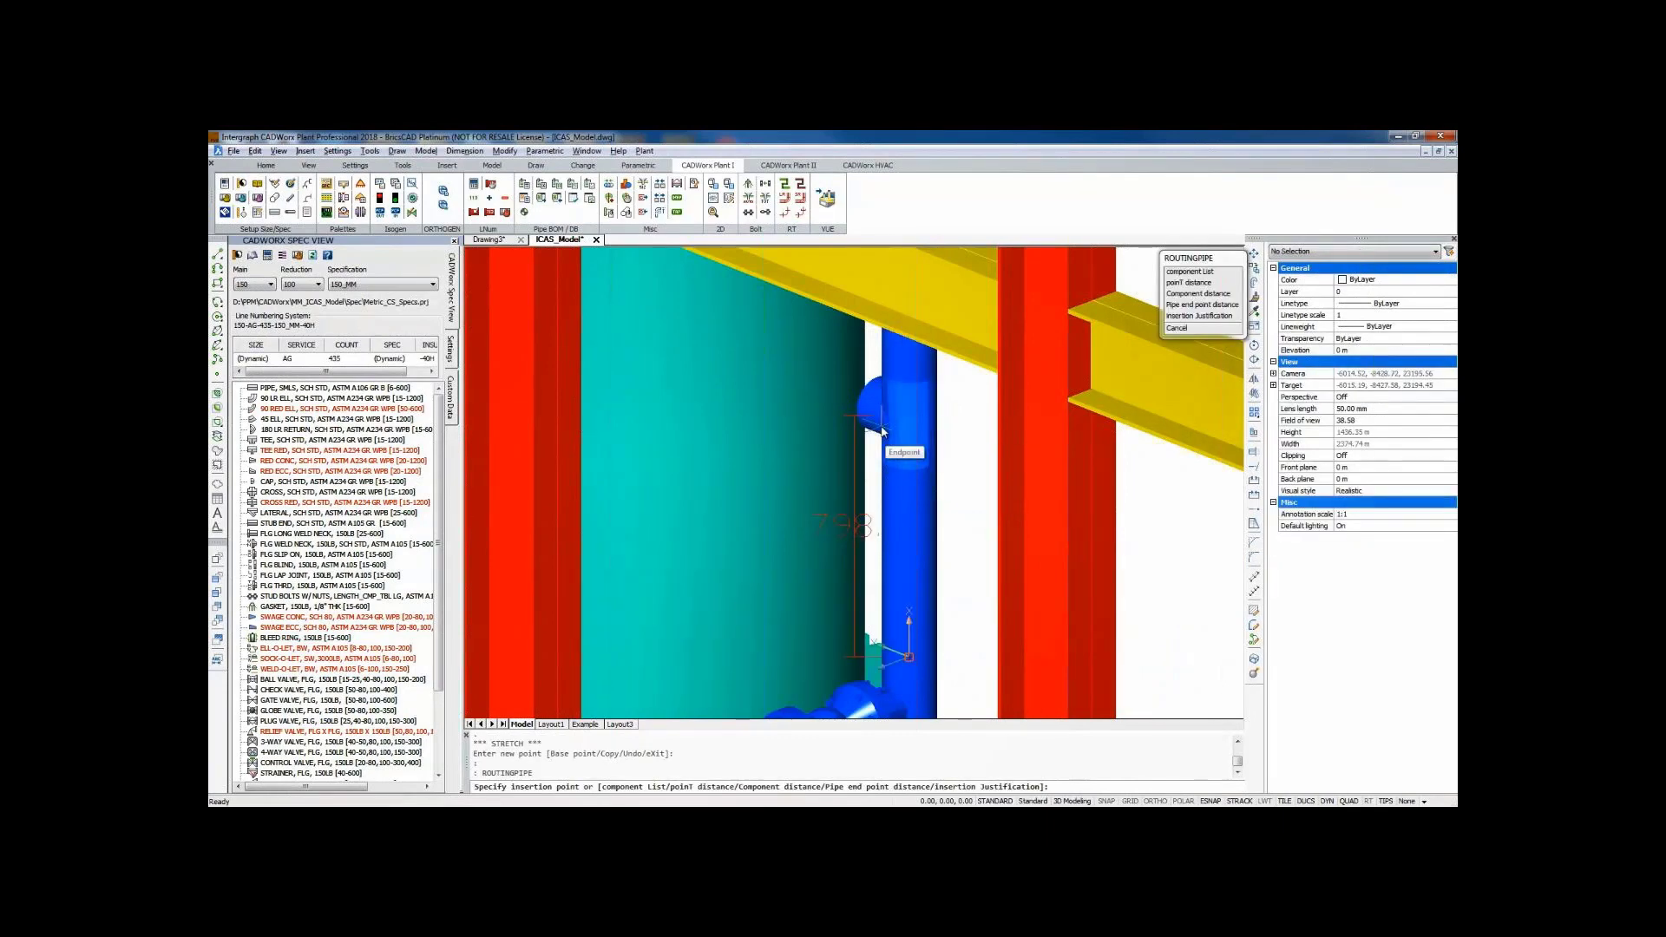
click(1188, 274)
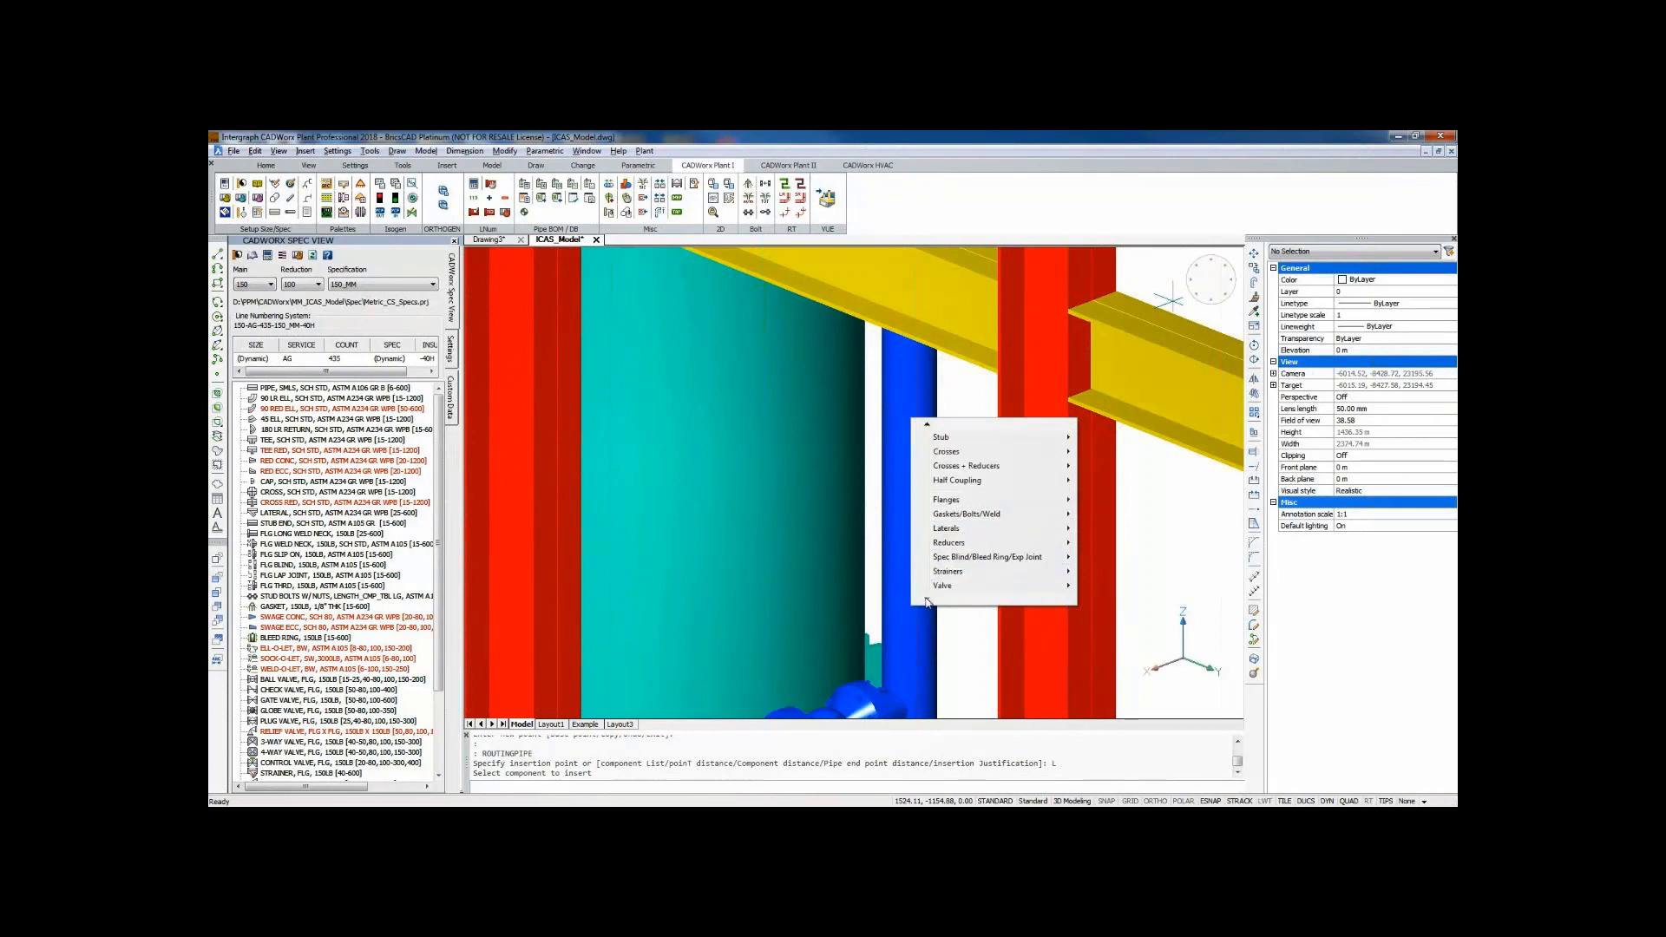
mouse_move(987, 587)
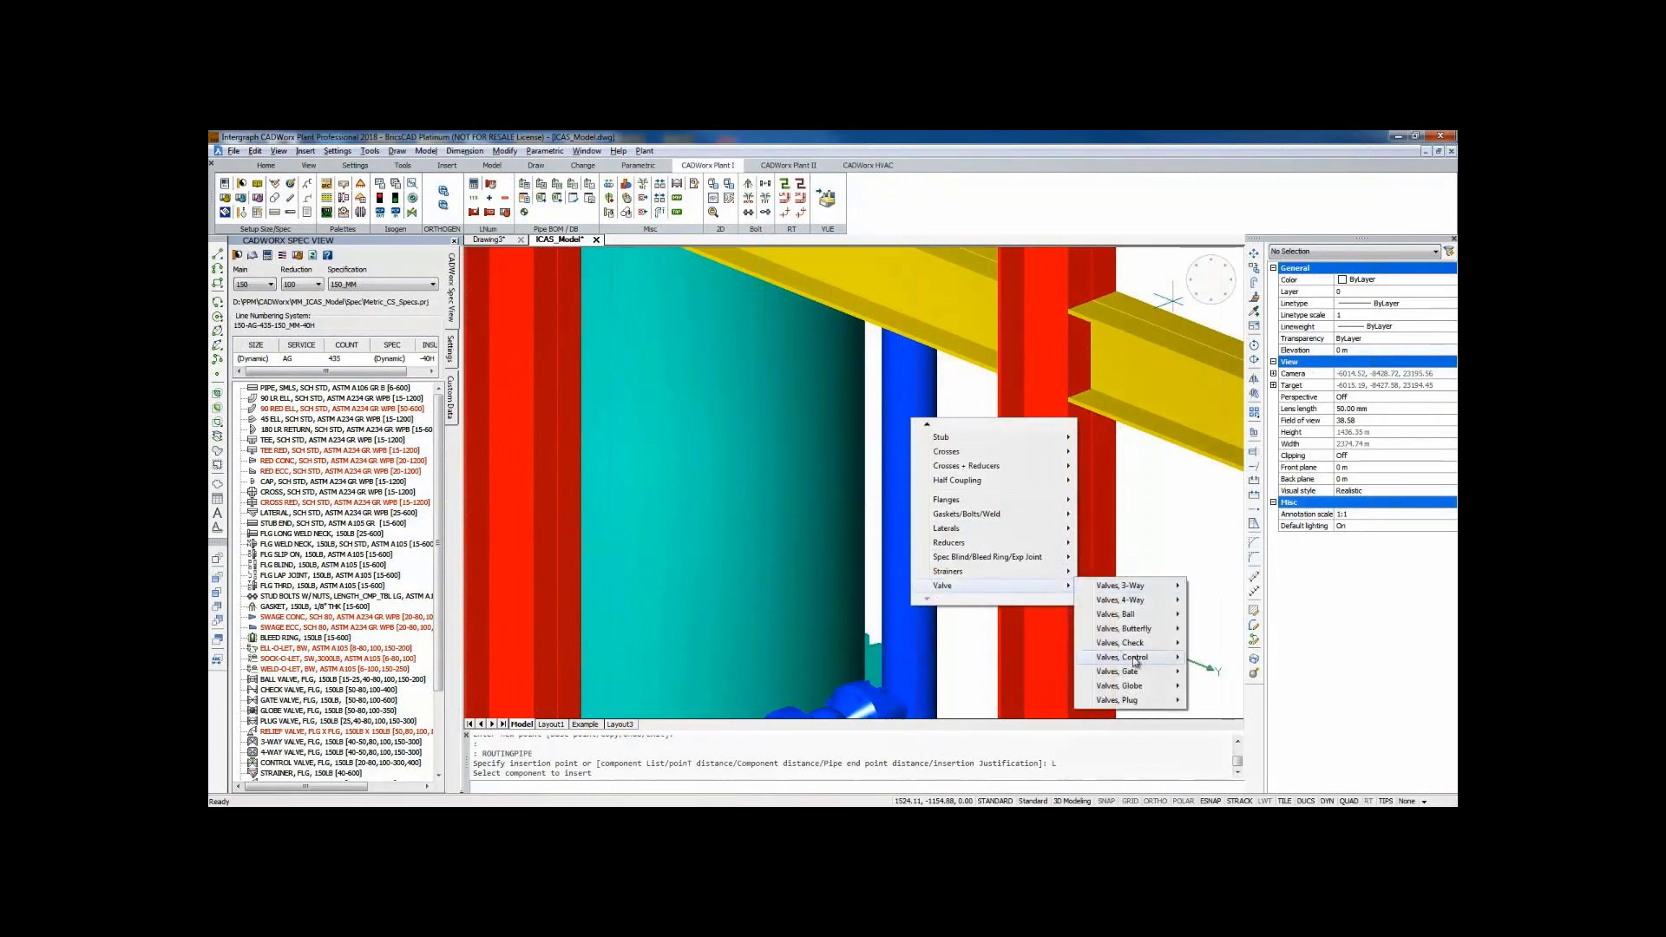
mouse_move(1134, 662)
click(1254, 661)
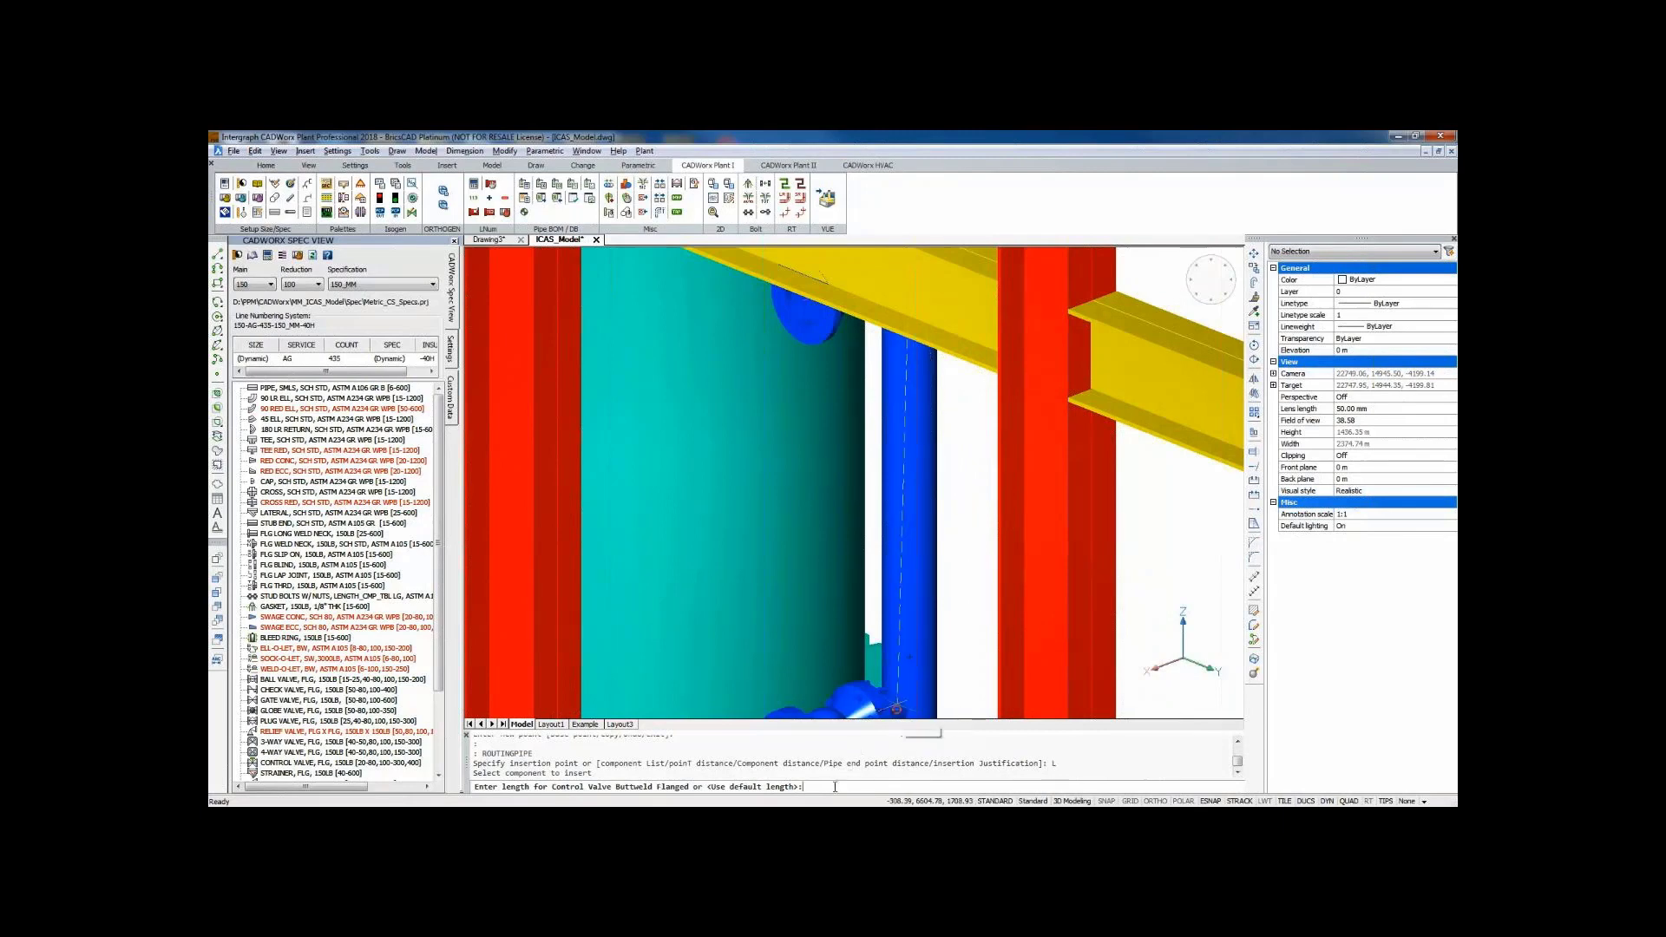
text(250)
key(Return)
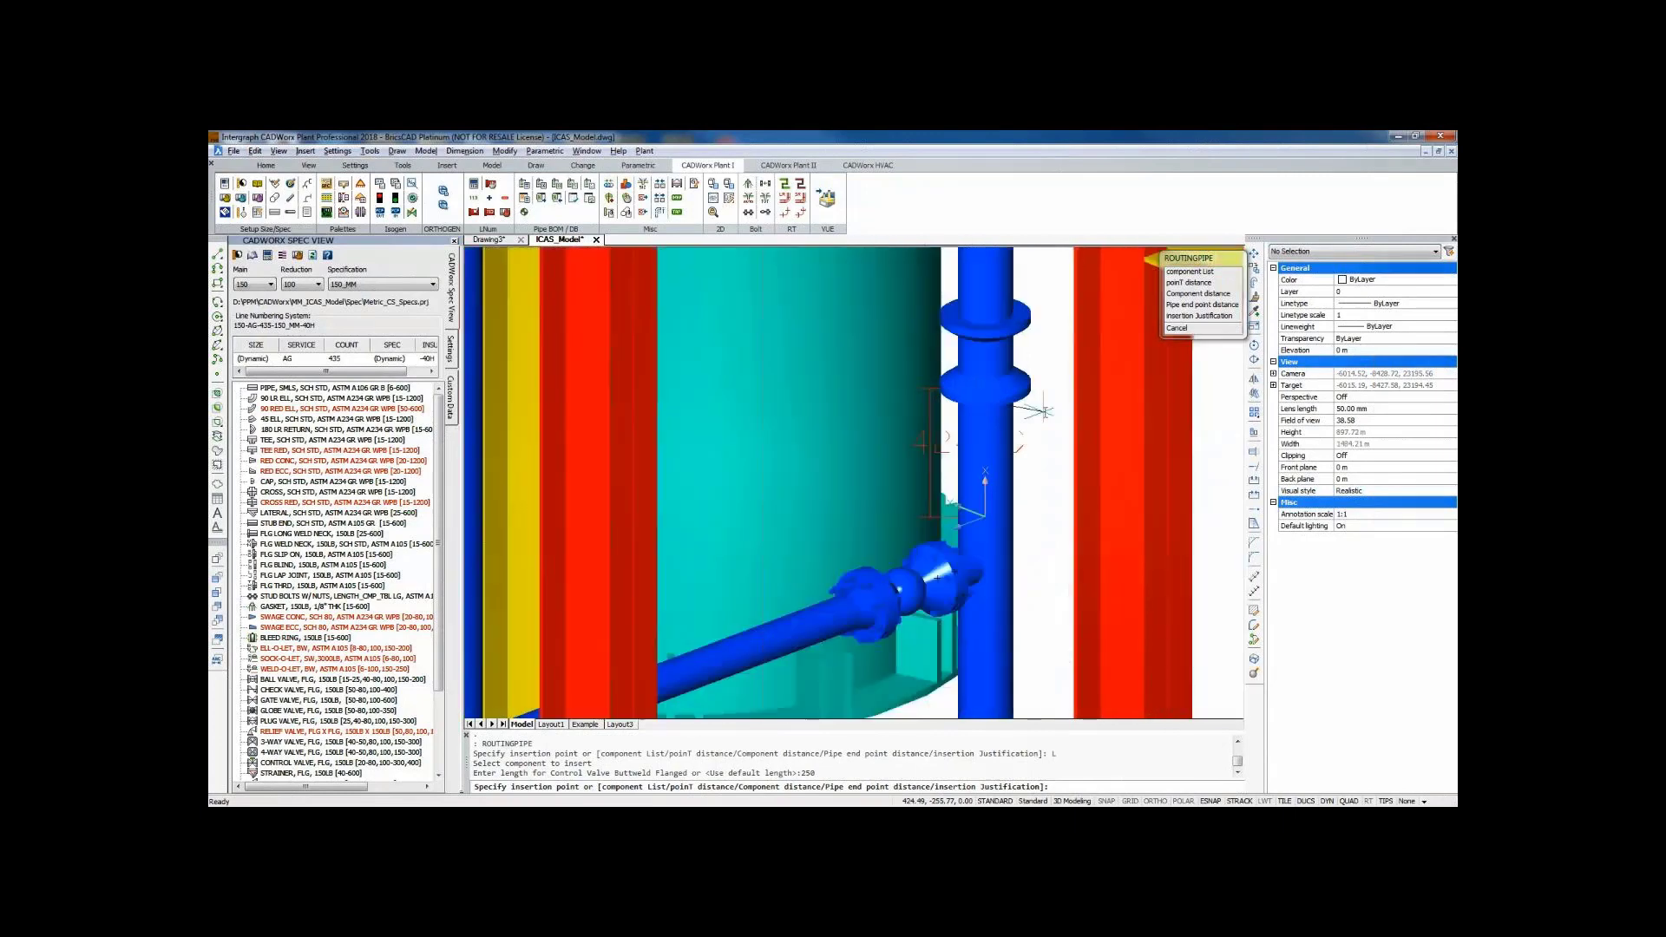
click(1045, 399)
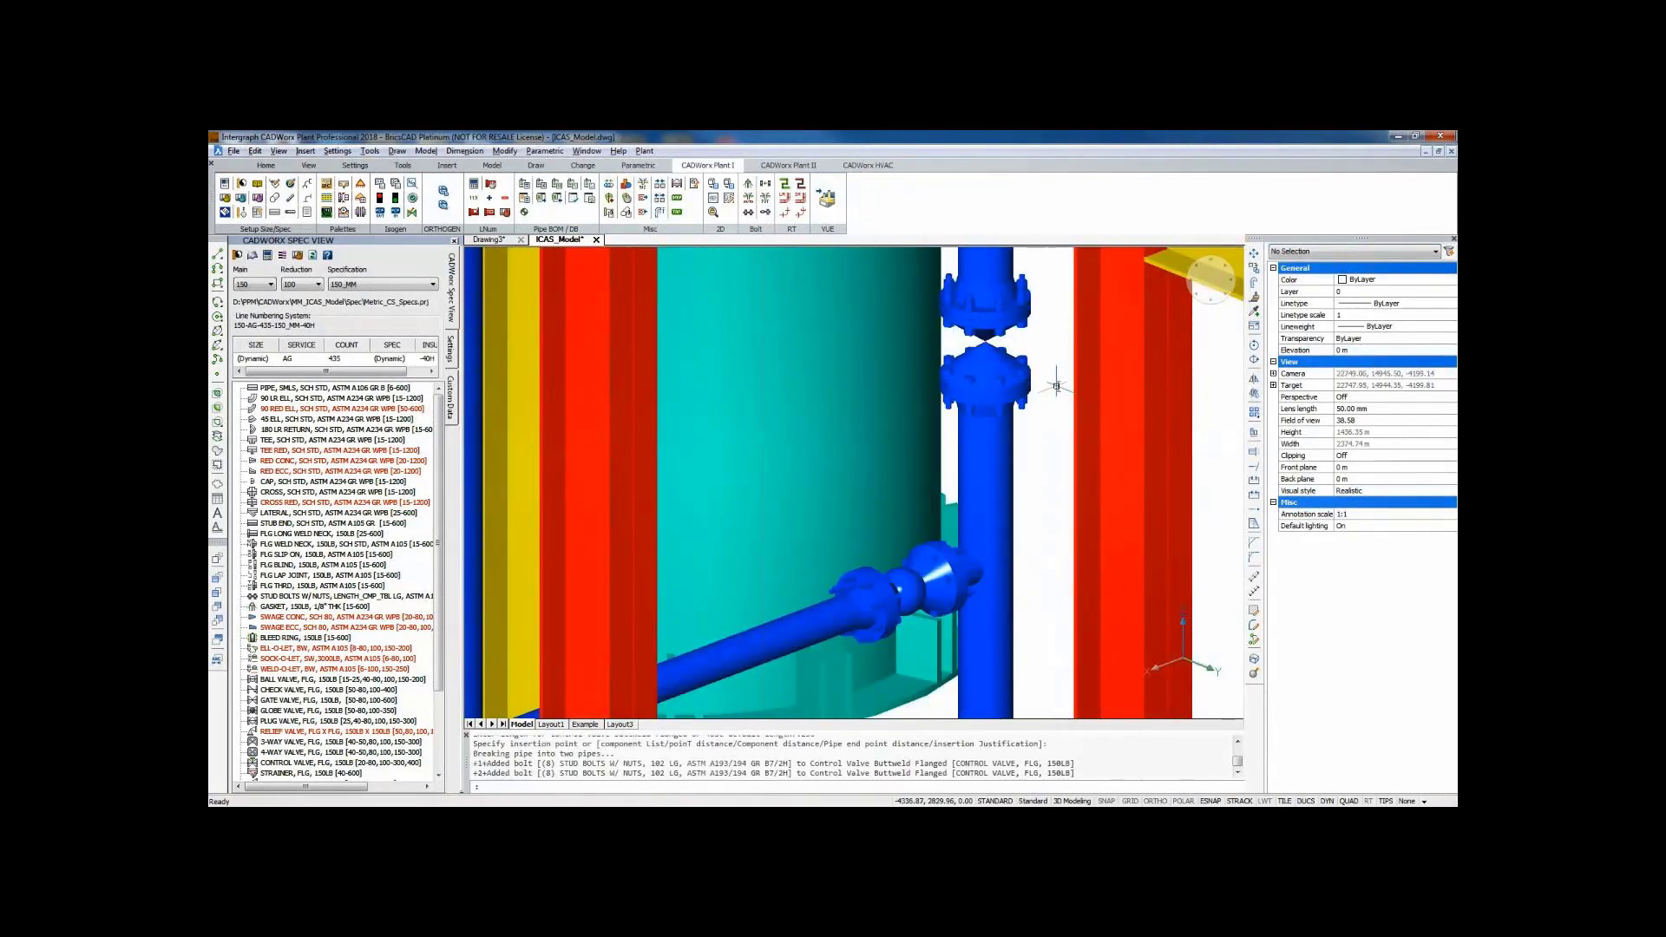
Check the inserted control valve's length in its component data.
middle_drag(1046, 393, 989, 457)
mouse_move(944, 423)
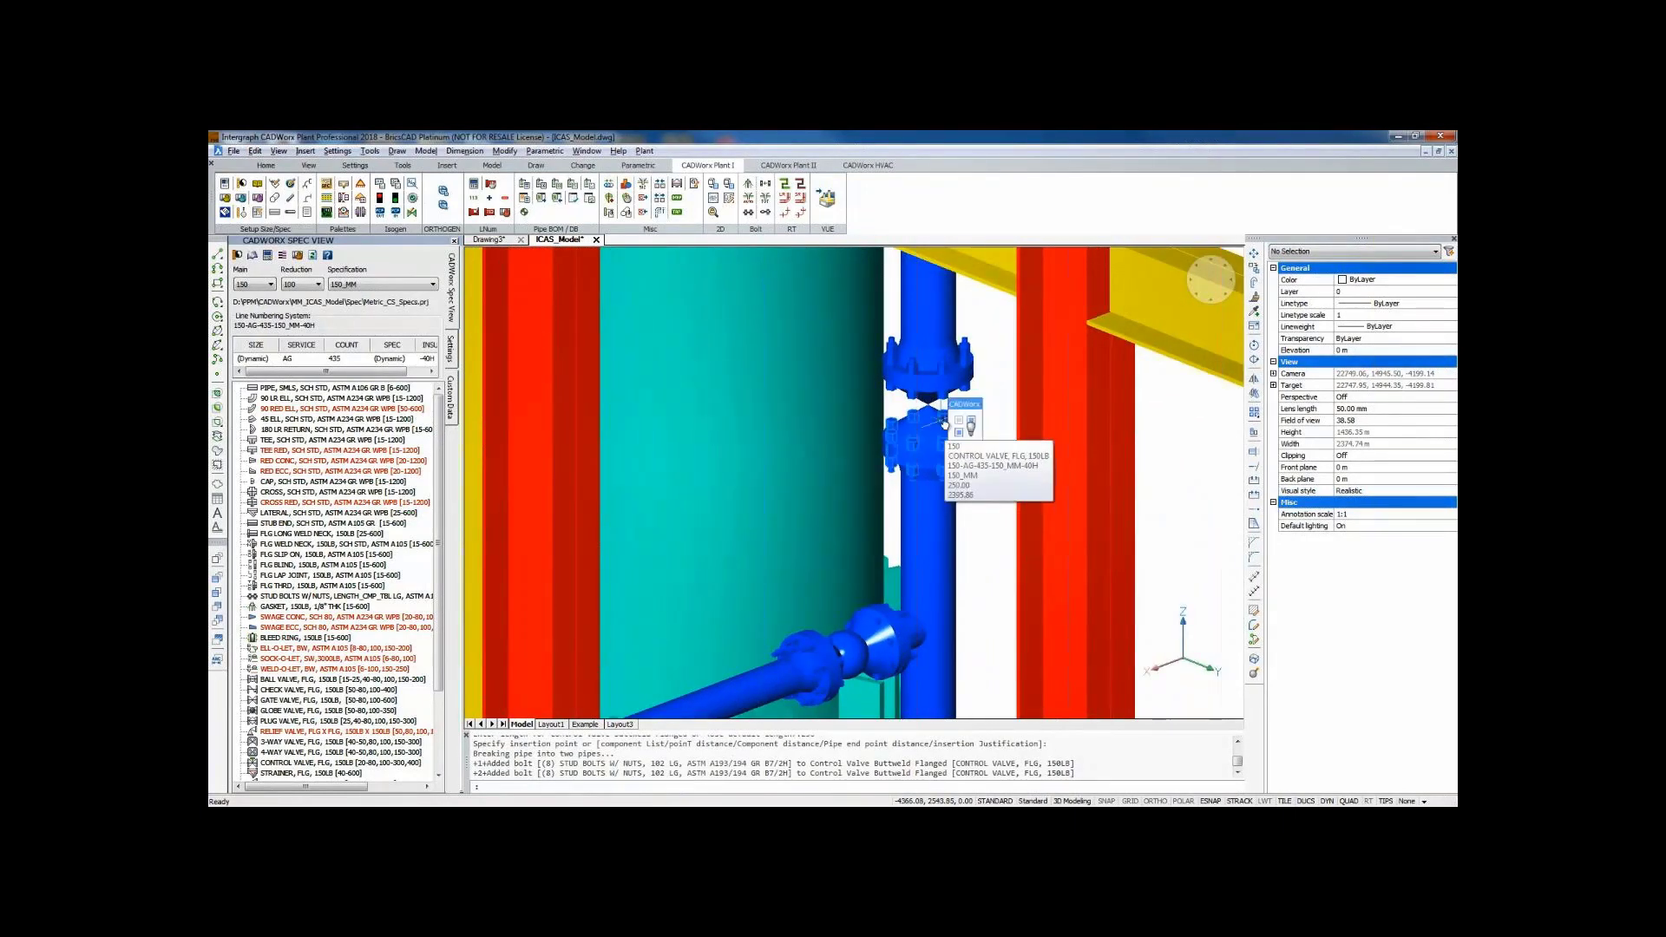
double_click(933, 404)
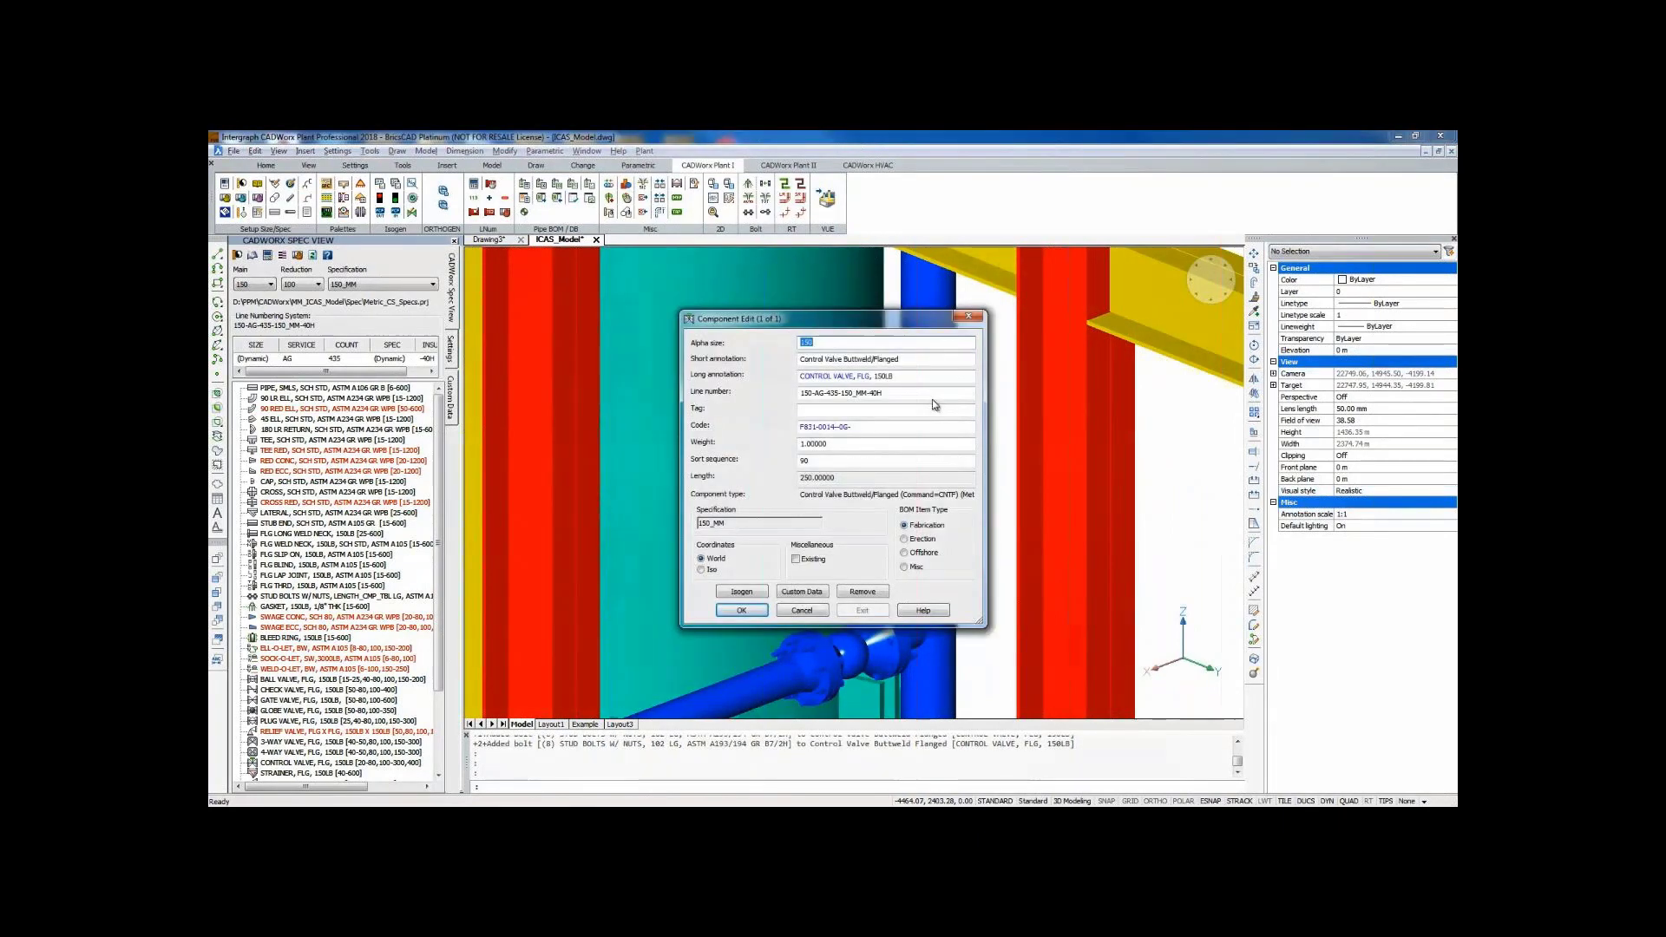
click(874, 479)
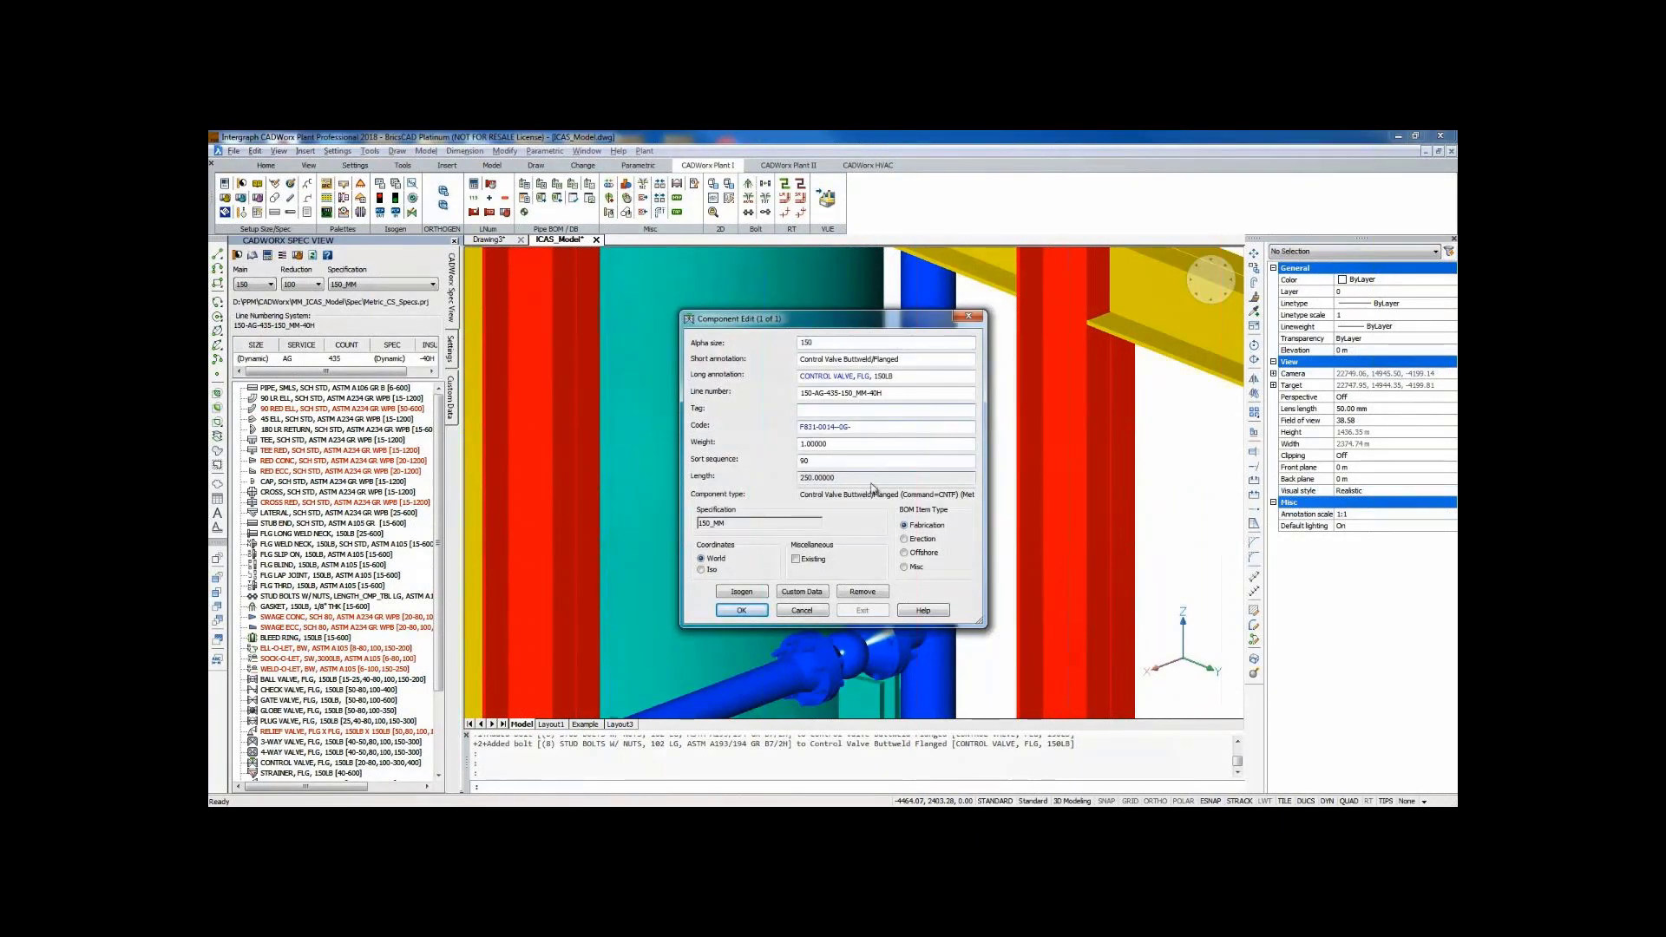
click(755, 611)
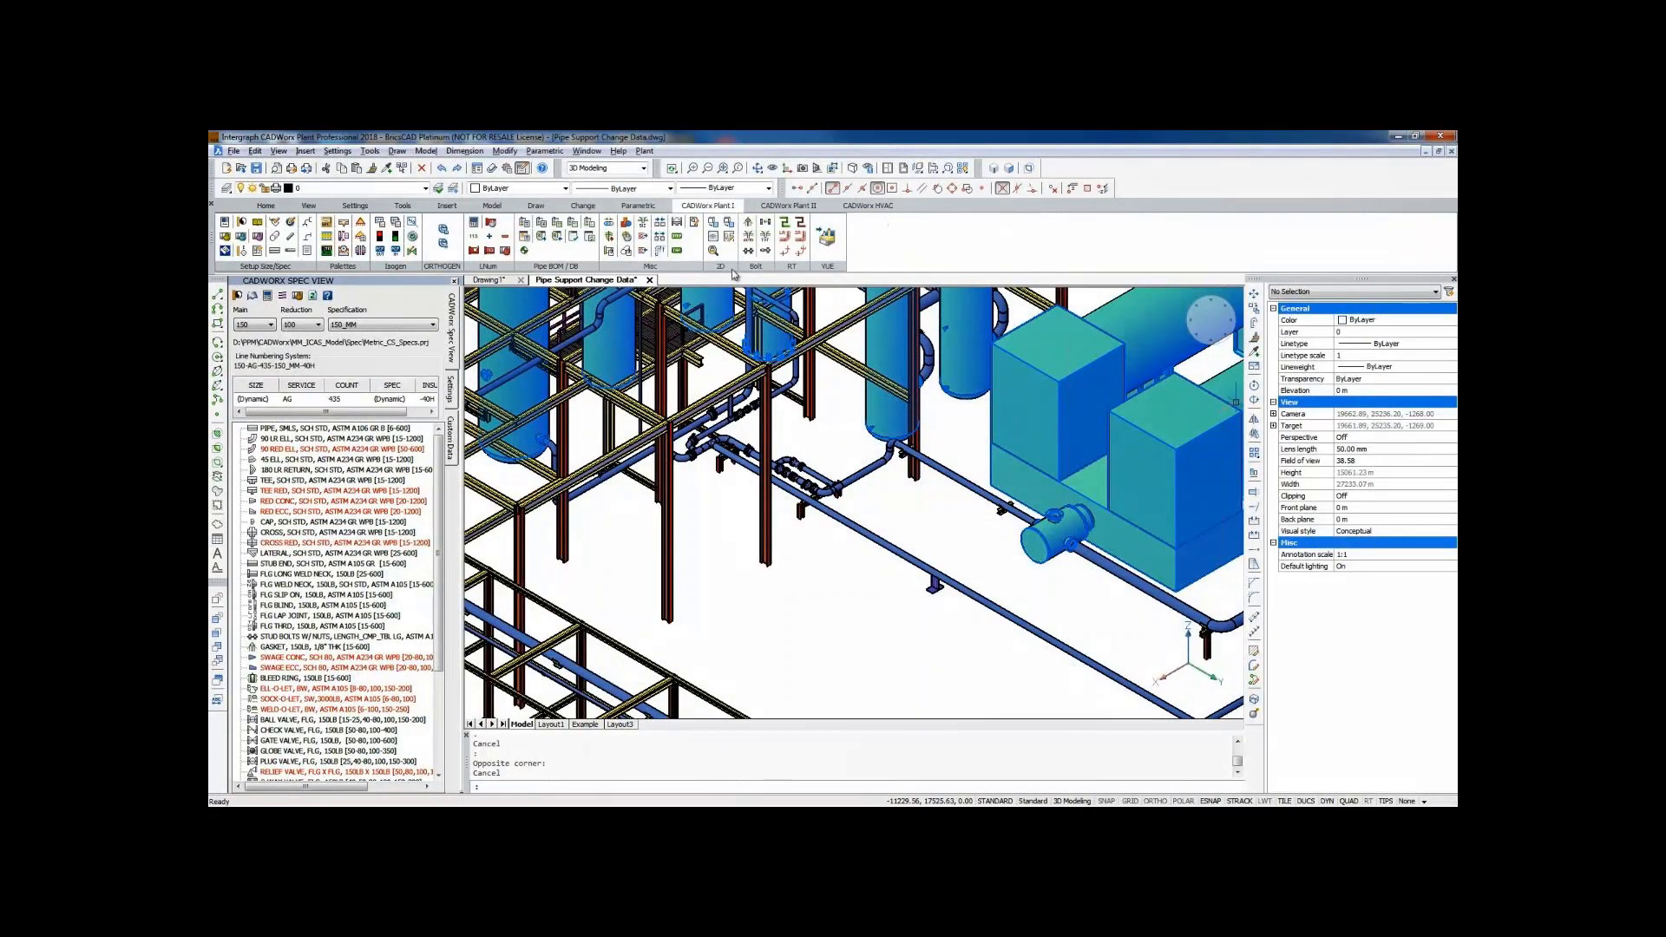
In the Pipe Support Change Data drawing, run CONVERTFROMPRJDATA on the pipe and its shoe support, and undo the conversion.
scroll(940, 607, up, 8)
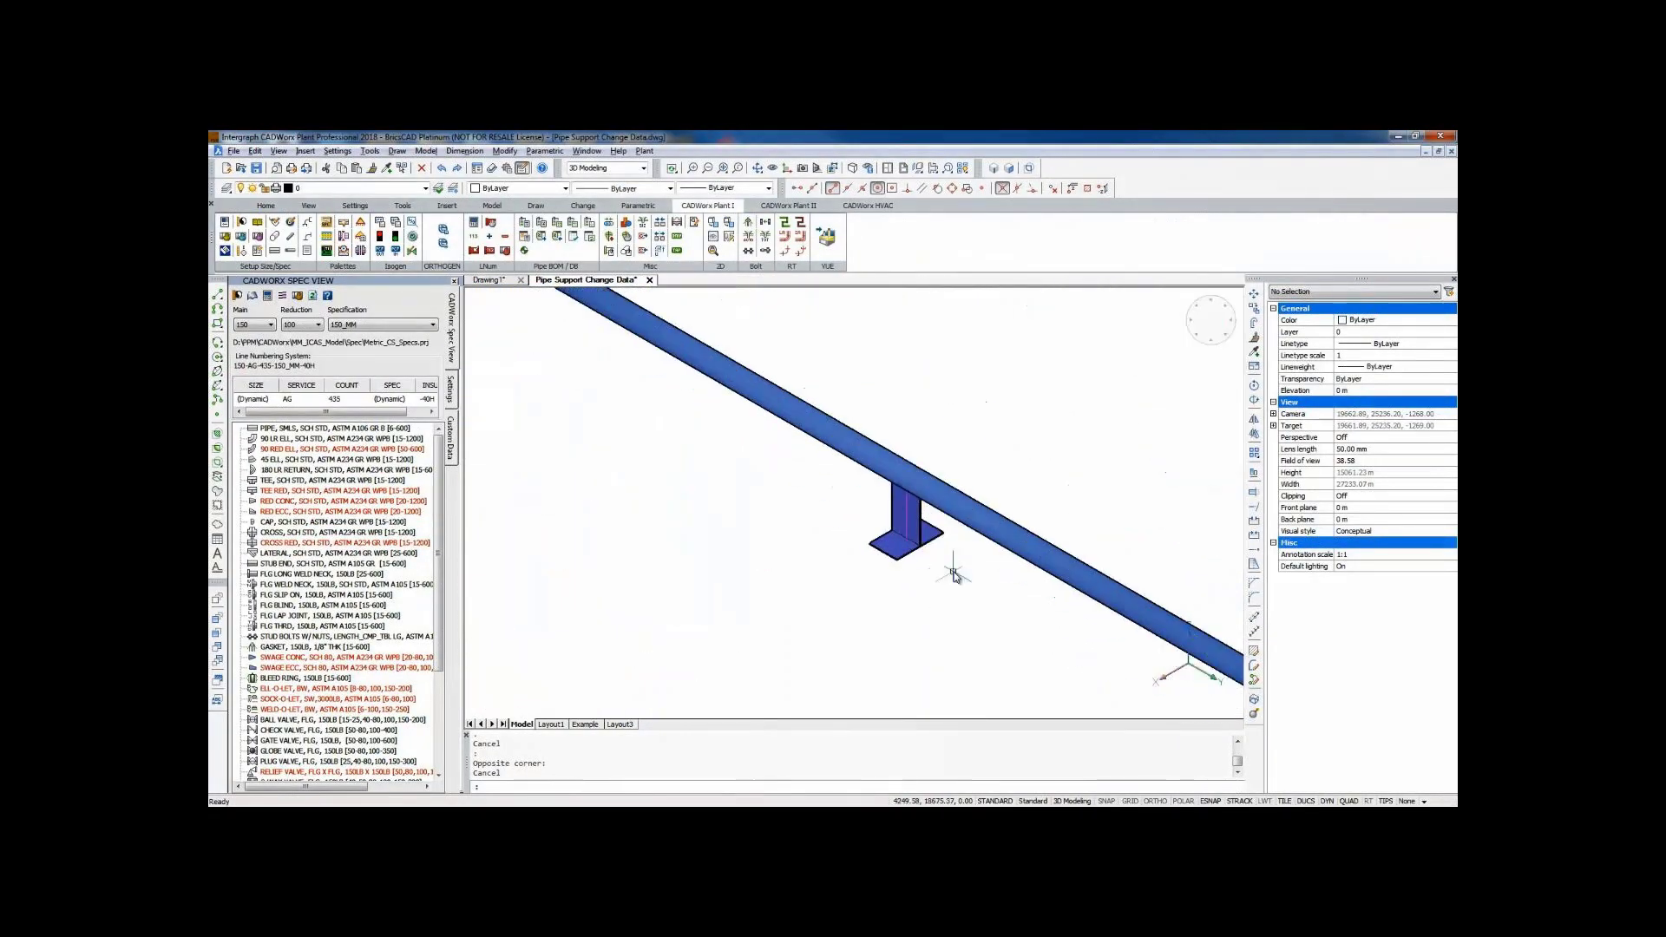
middle_drag(951, 588, 881, 587)
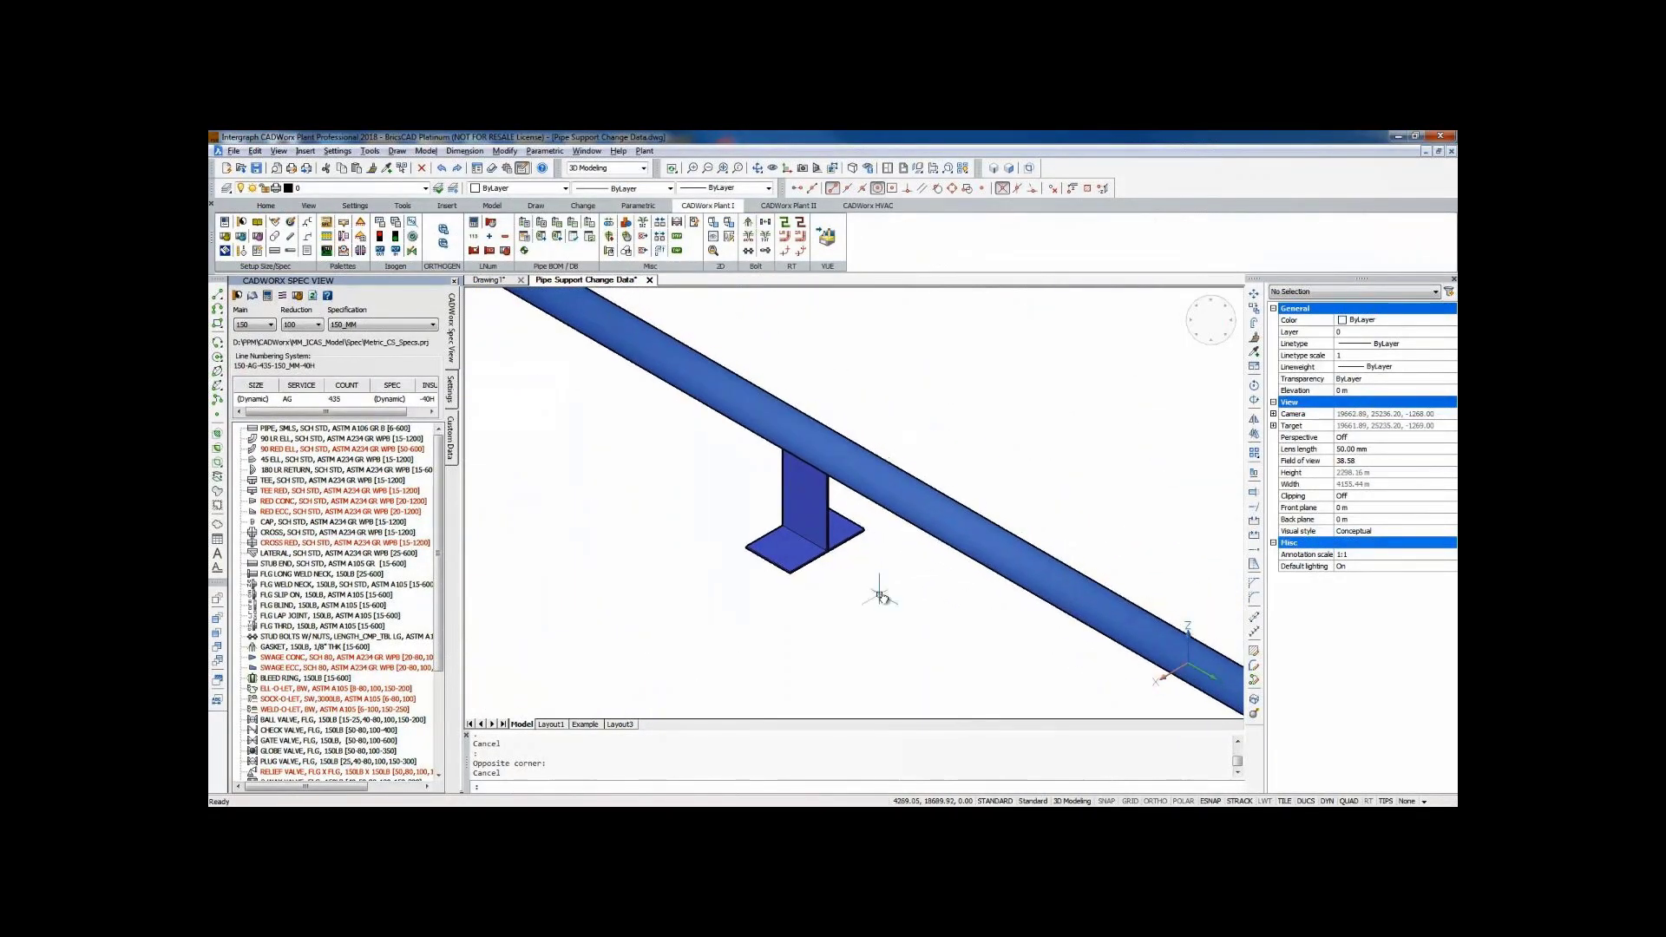
text(CONVERTFROMPRJDATA)
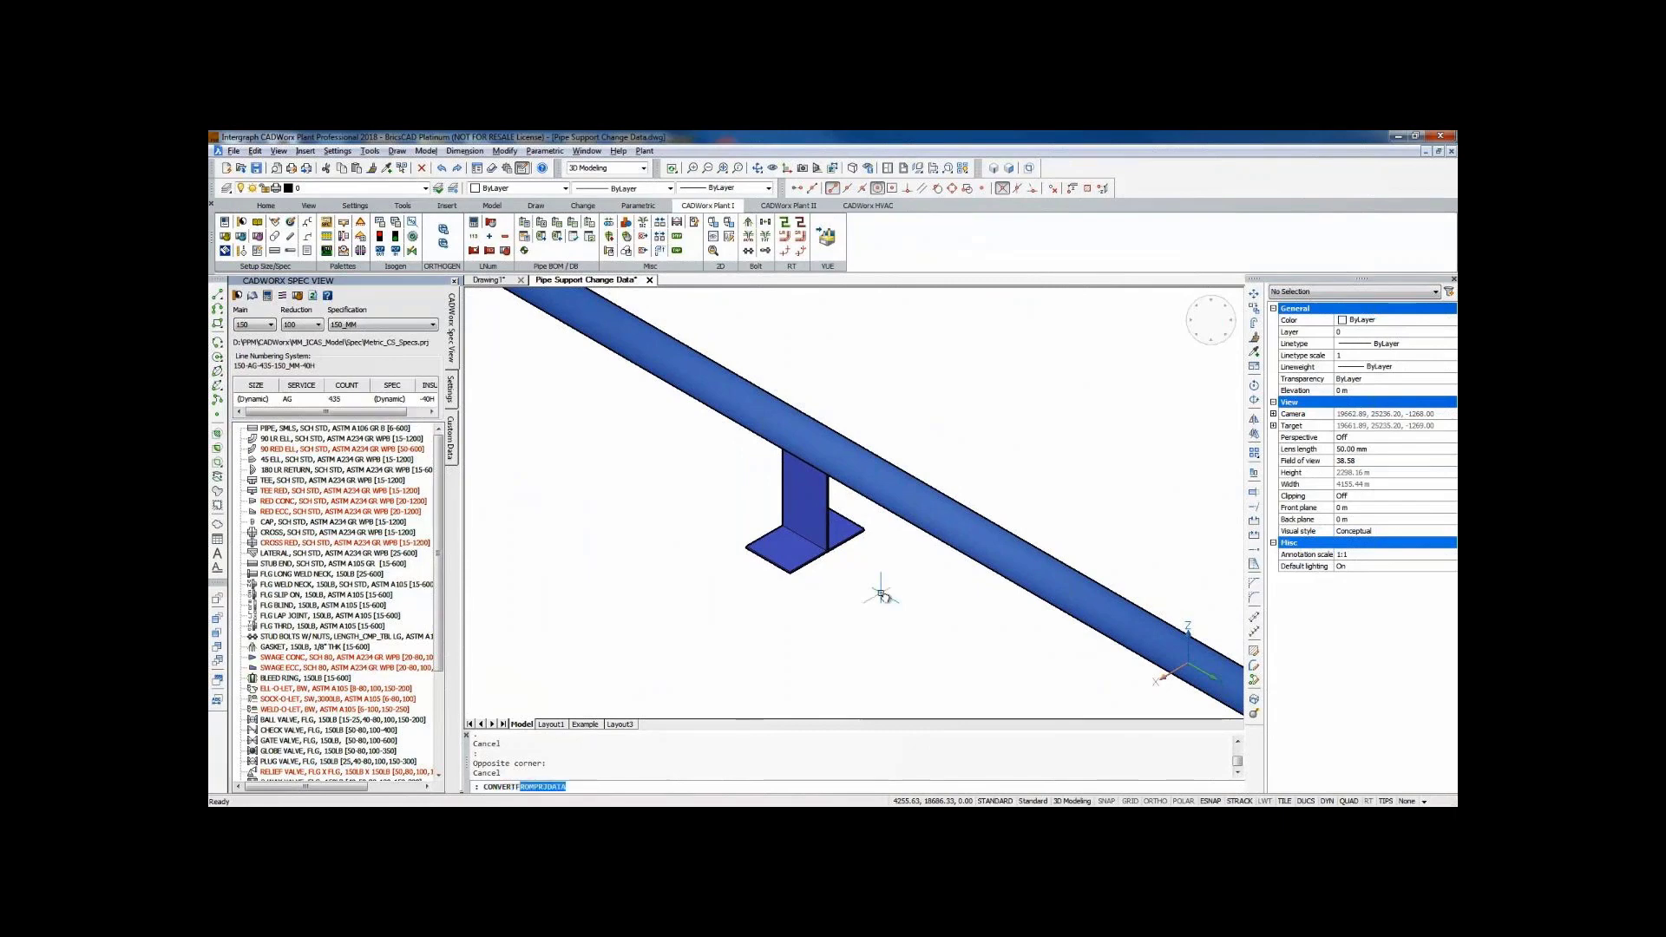
key(Return)
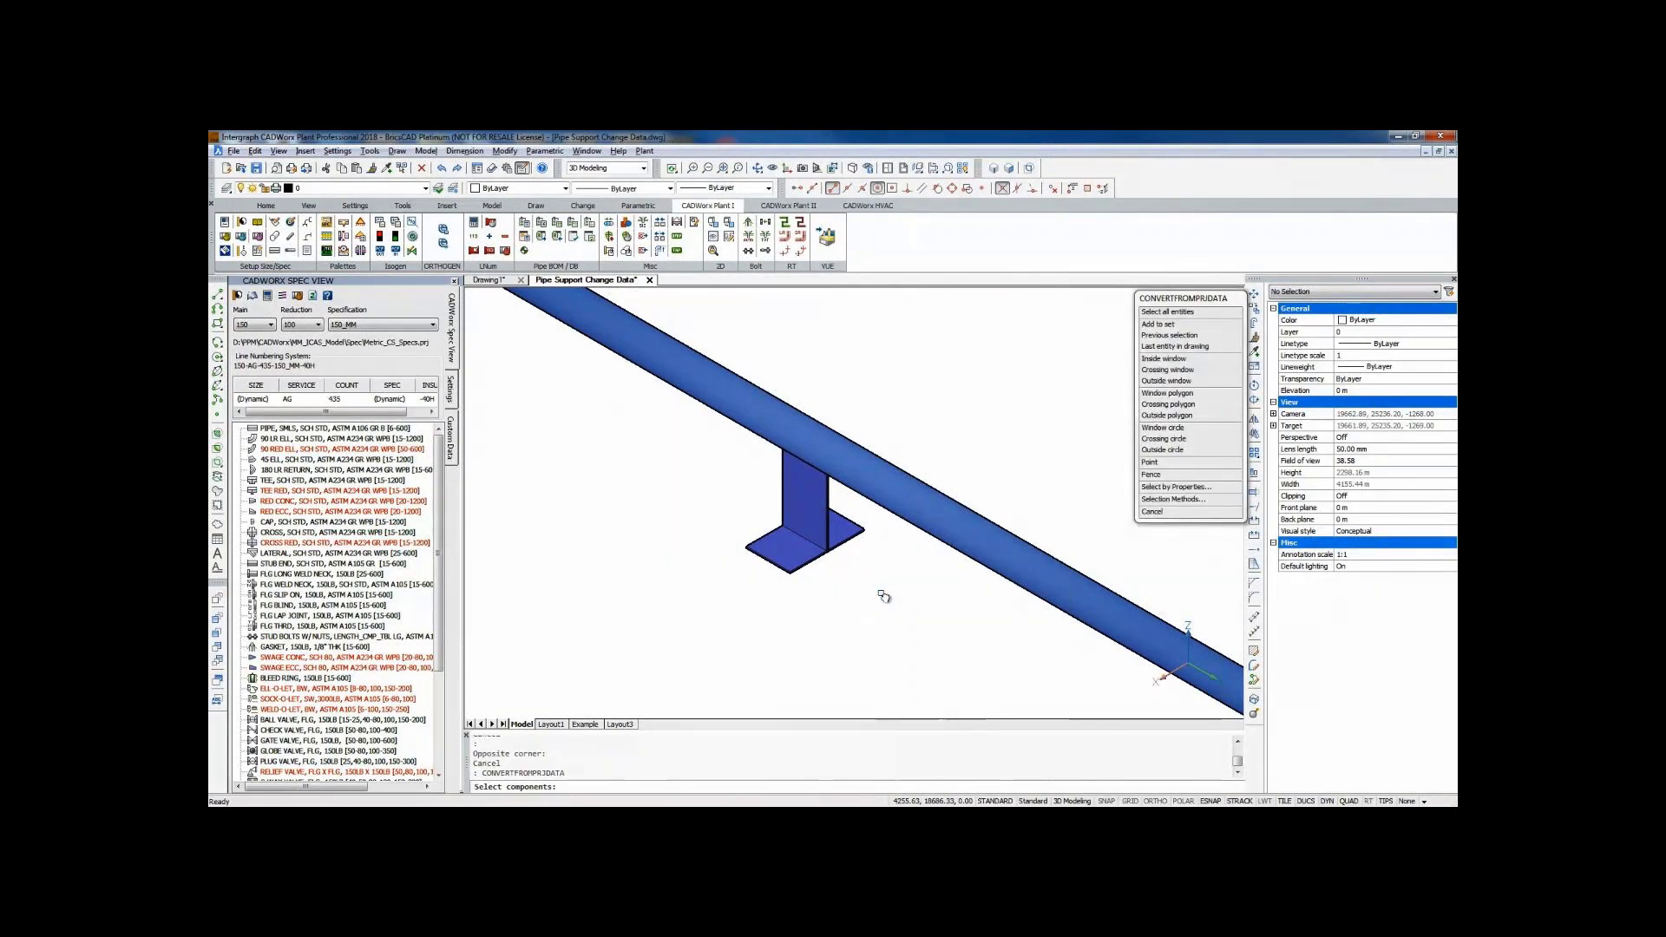
click(931, 590)
click(781, 449)
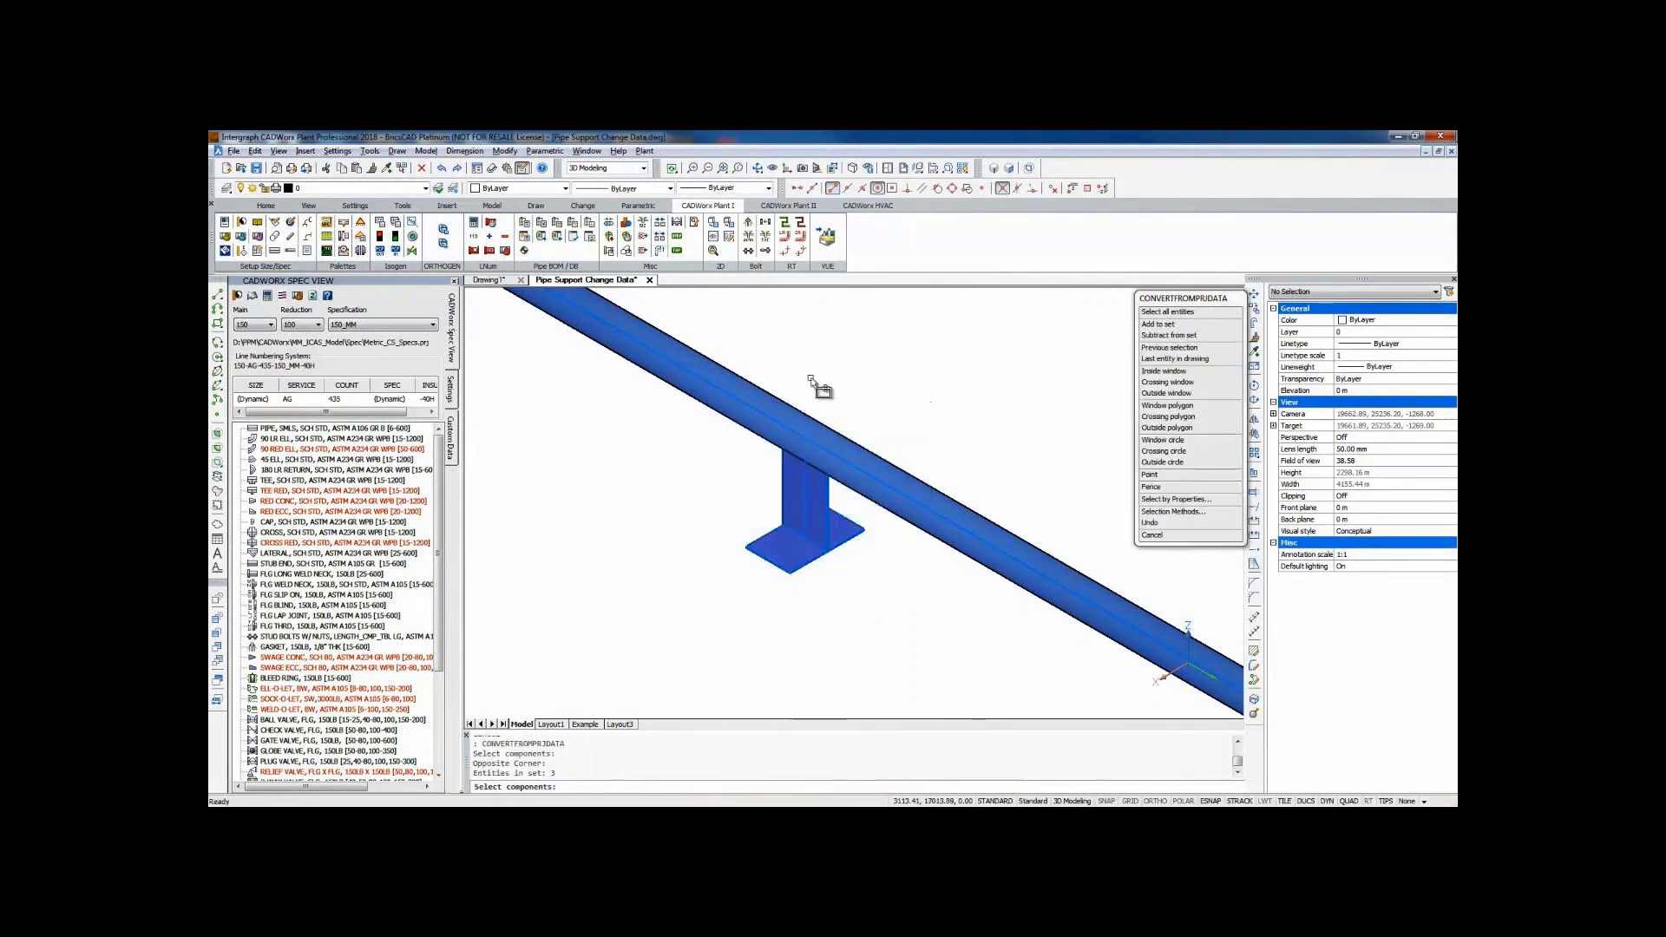
key(Return)
key(Return)
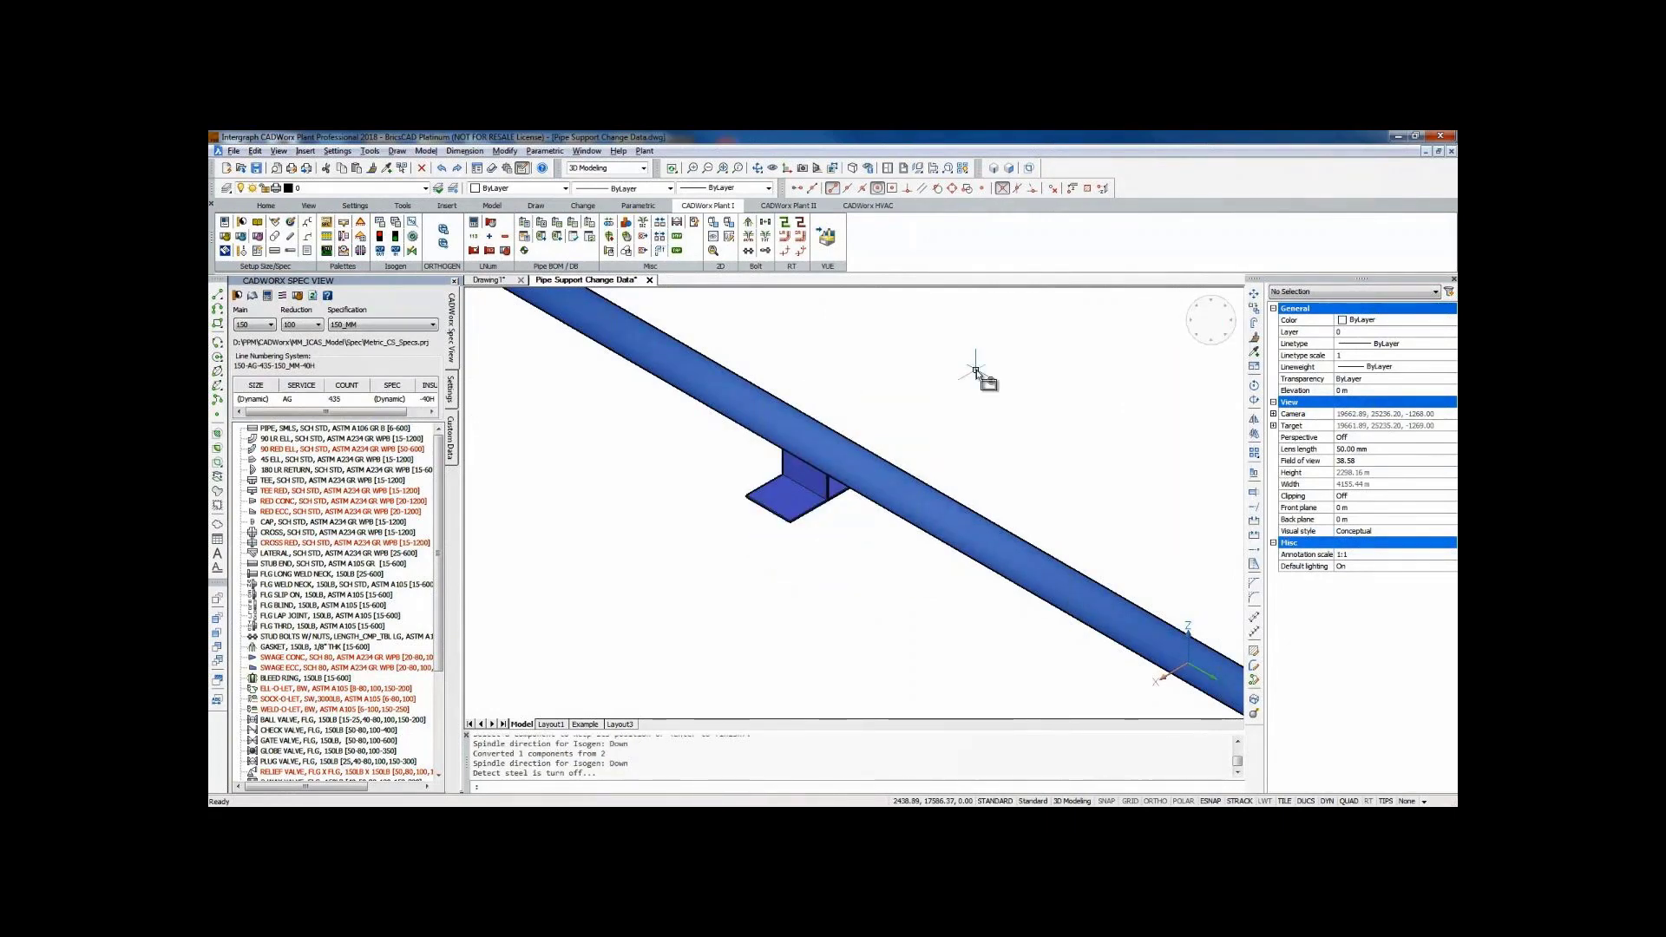
key(ctrl+z)
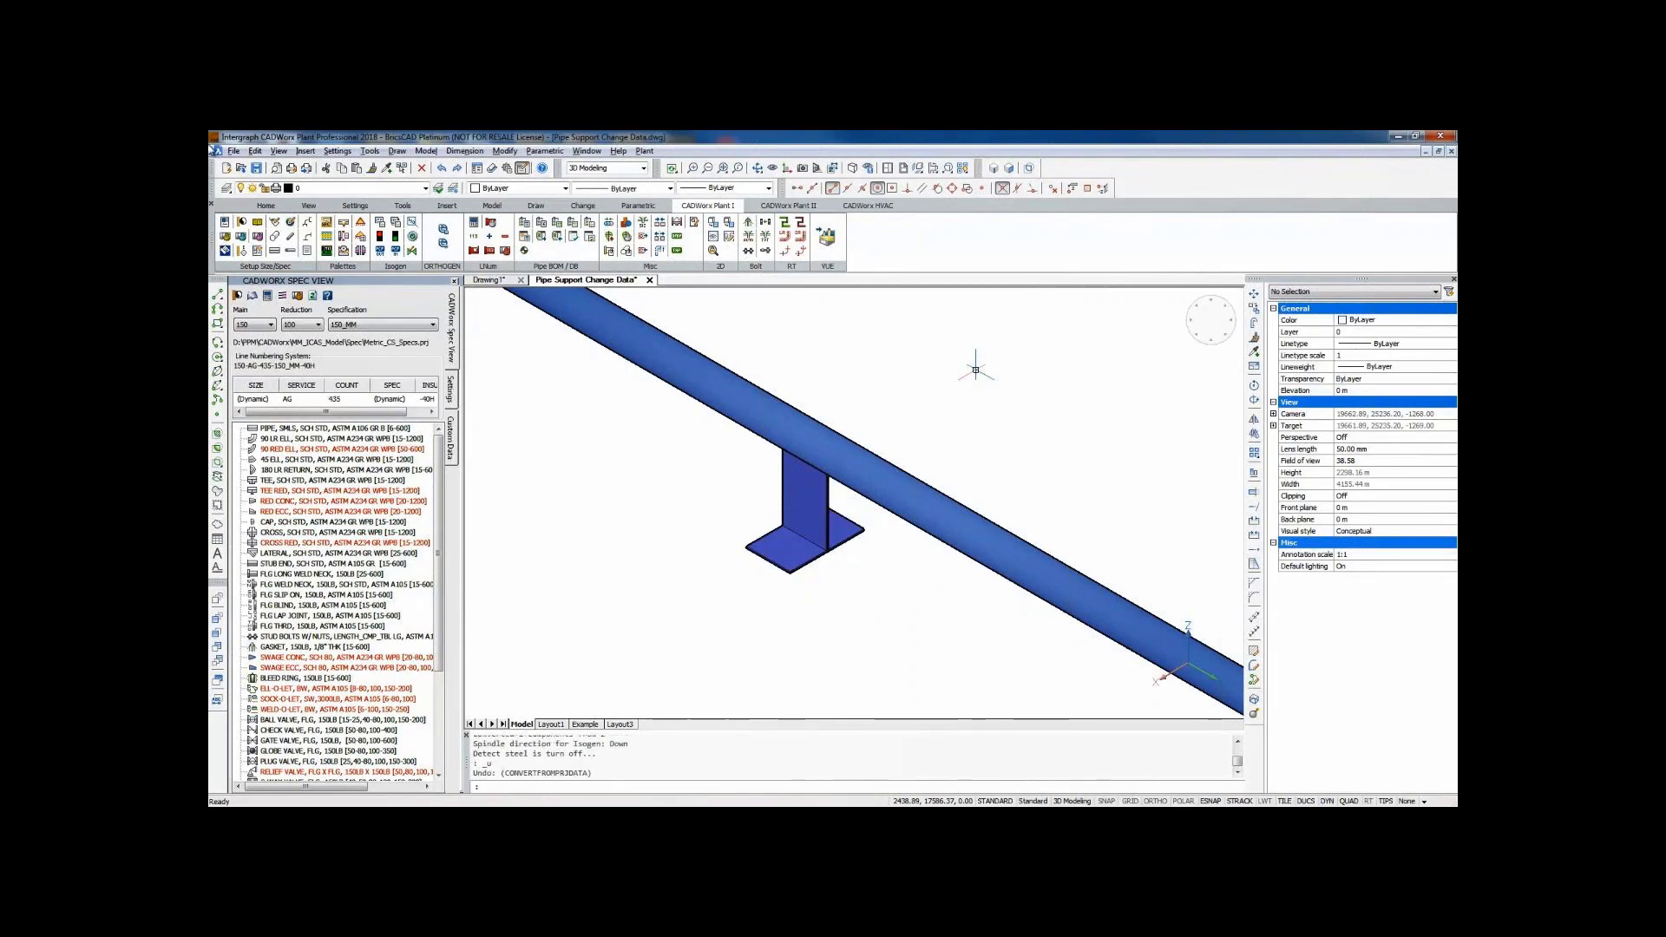
Exclude Pipe Support Geometry from updates in the Apply Change Data Rule piping rule and apply the setup.
click(225, 223)
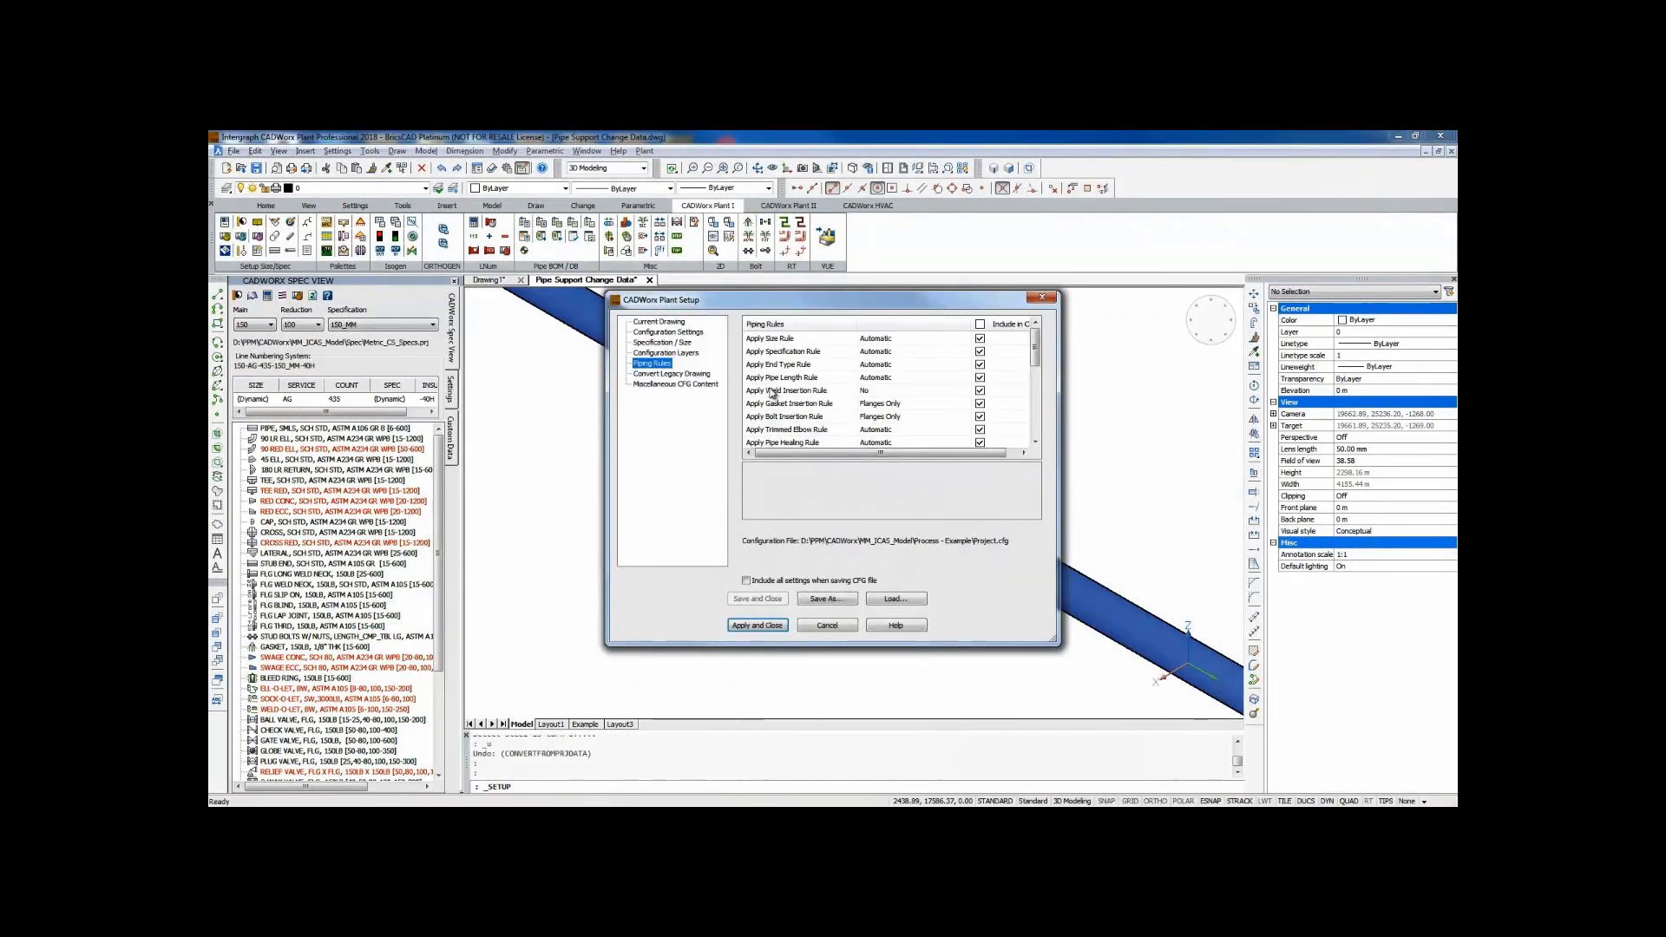
drag(1035, 351, 1033, 425)
click(854, 354)
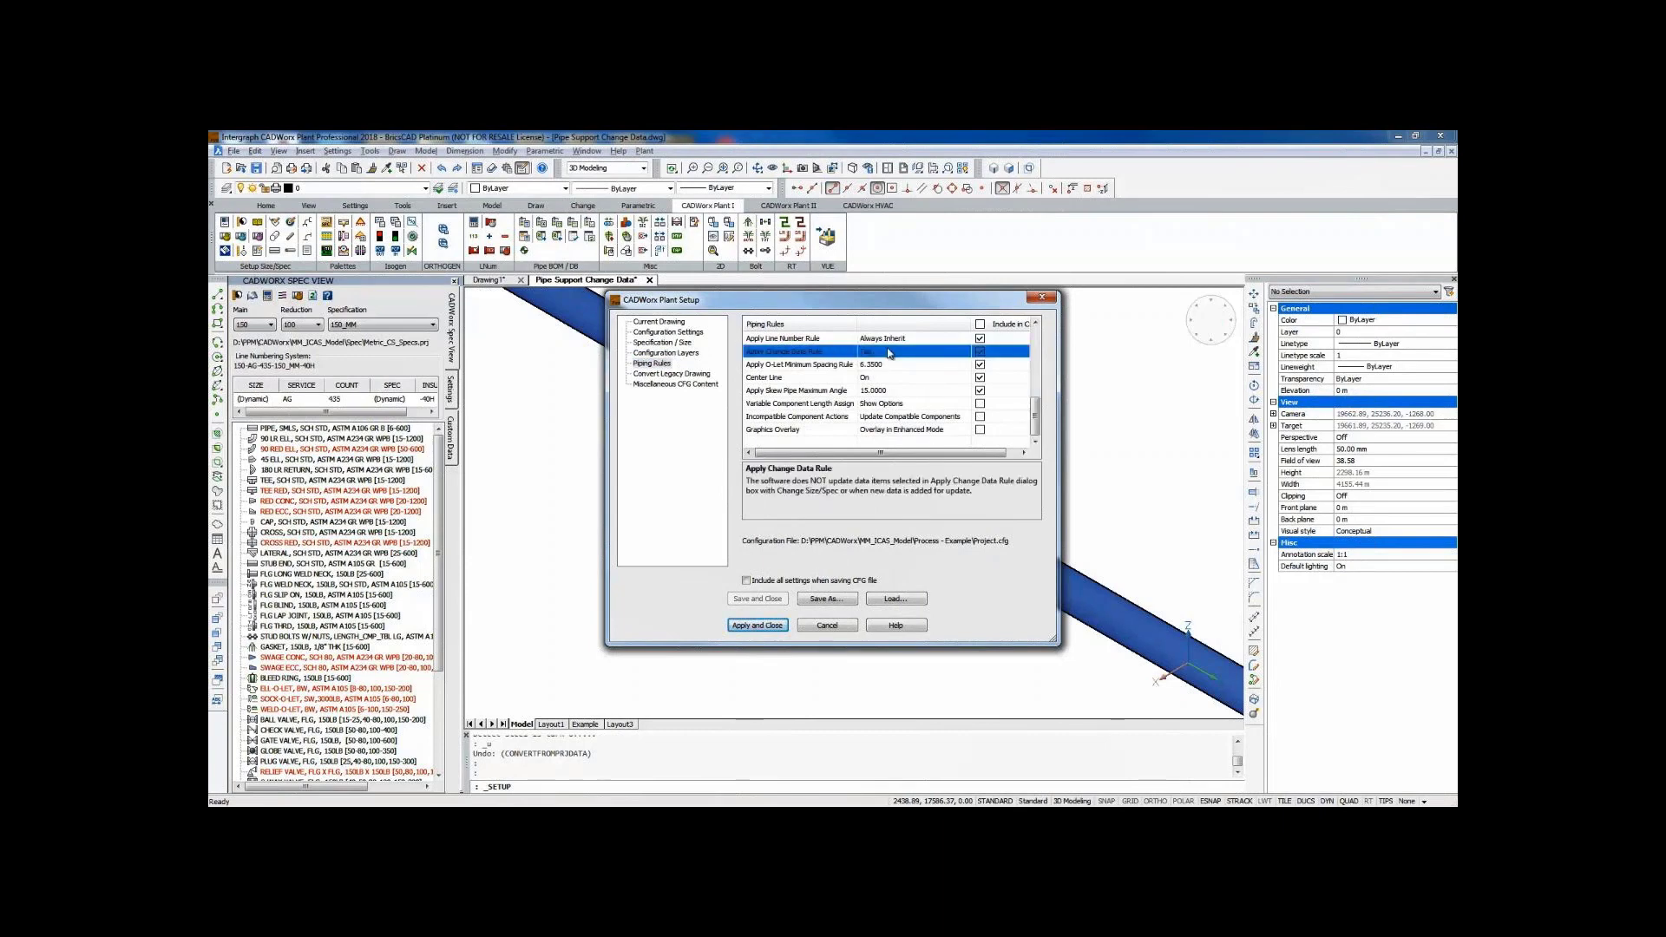
click(959, 353)
click(964, 352)
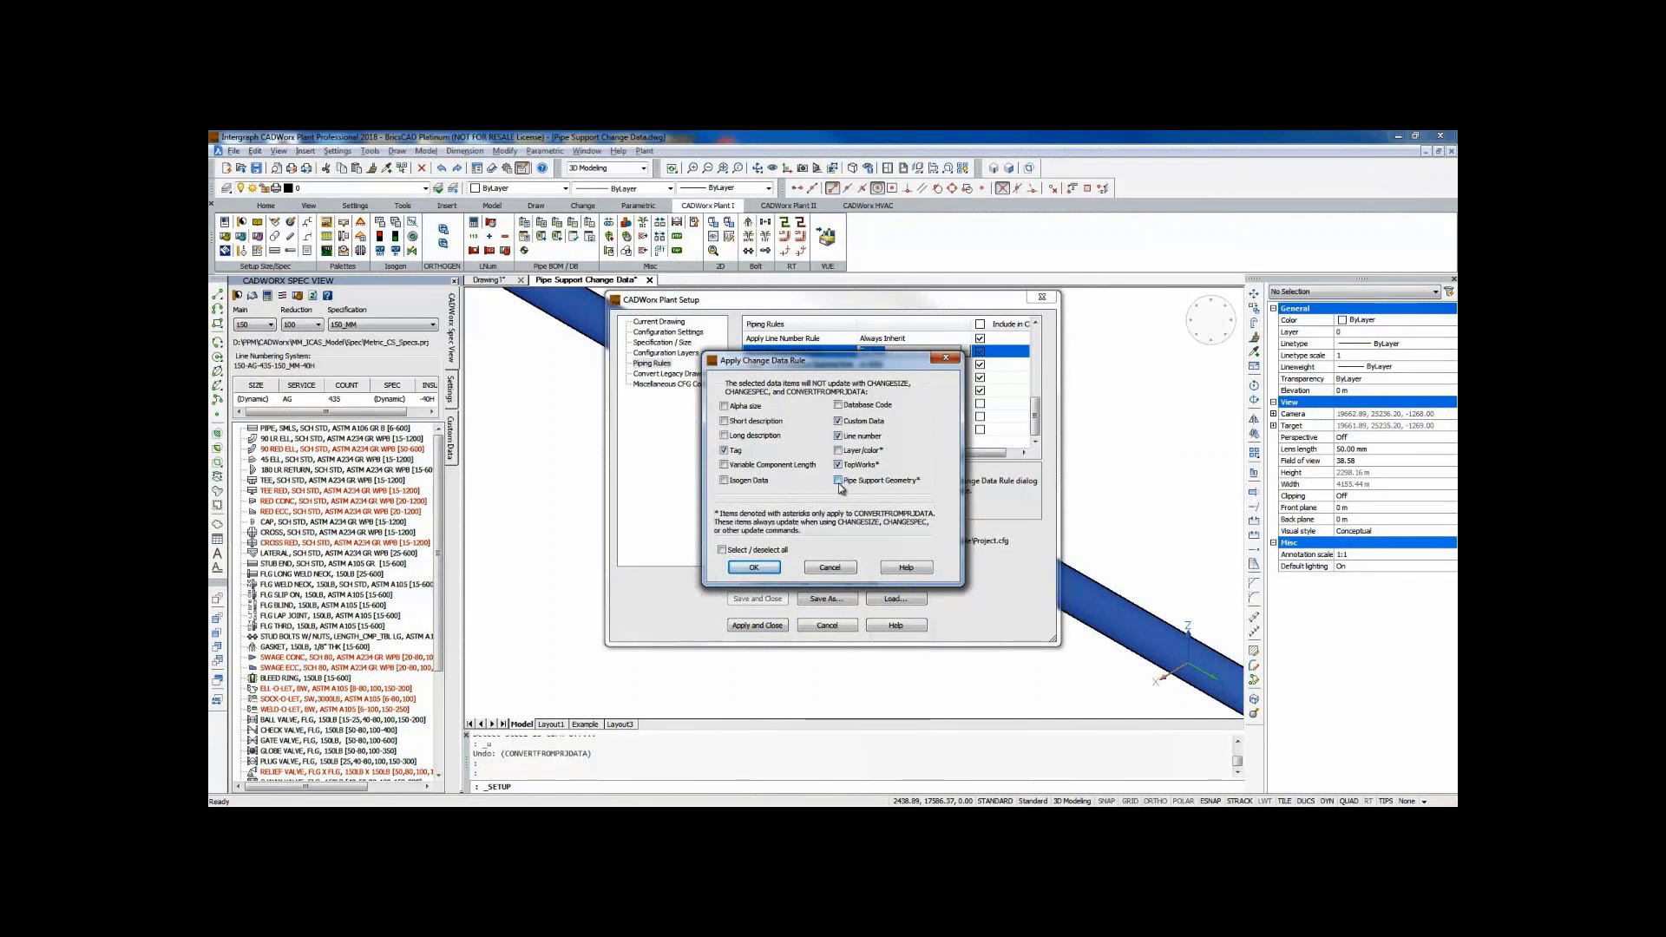
click(761, 567)
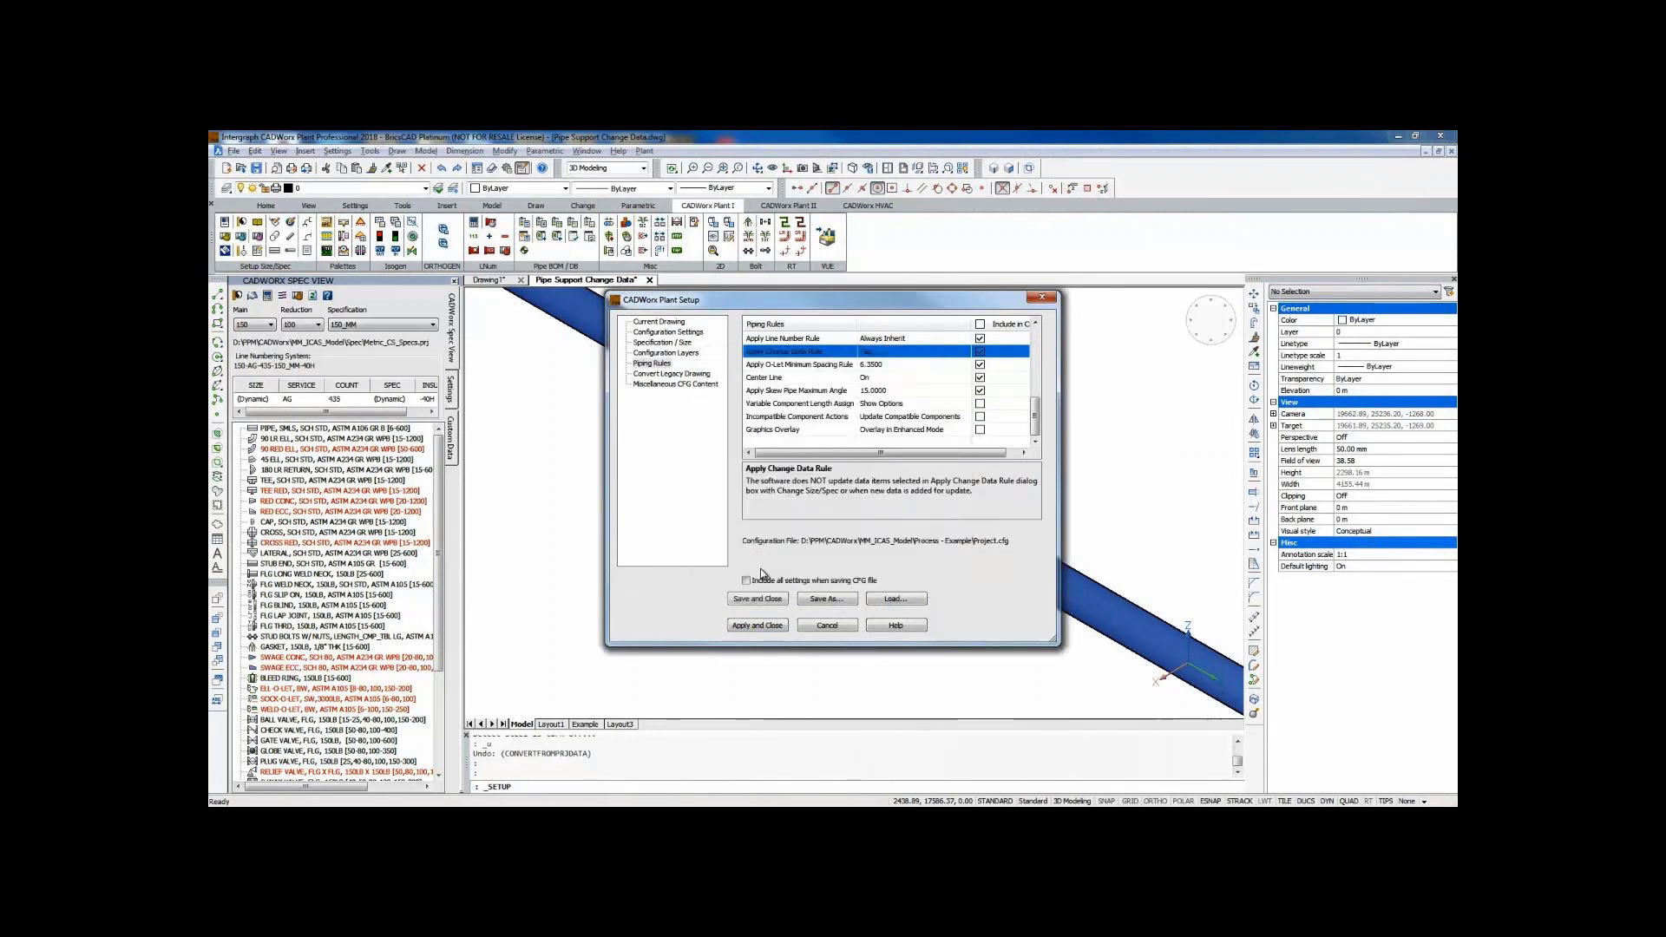
click(772, 627)
Run CONVERTFROMPRJDATA on the pipe and its shoe support, finishing without picking a component to keep in position.
click(946, 508)
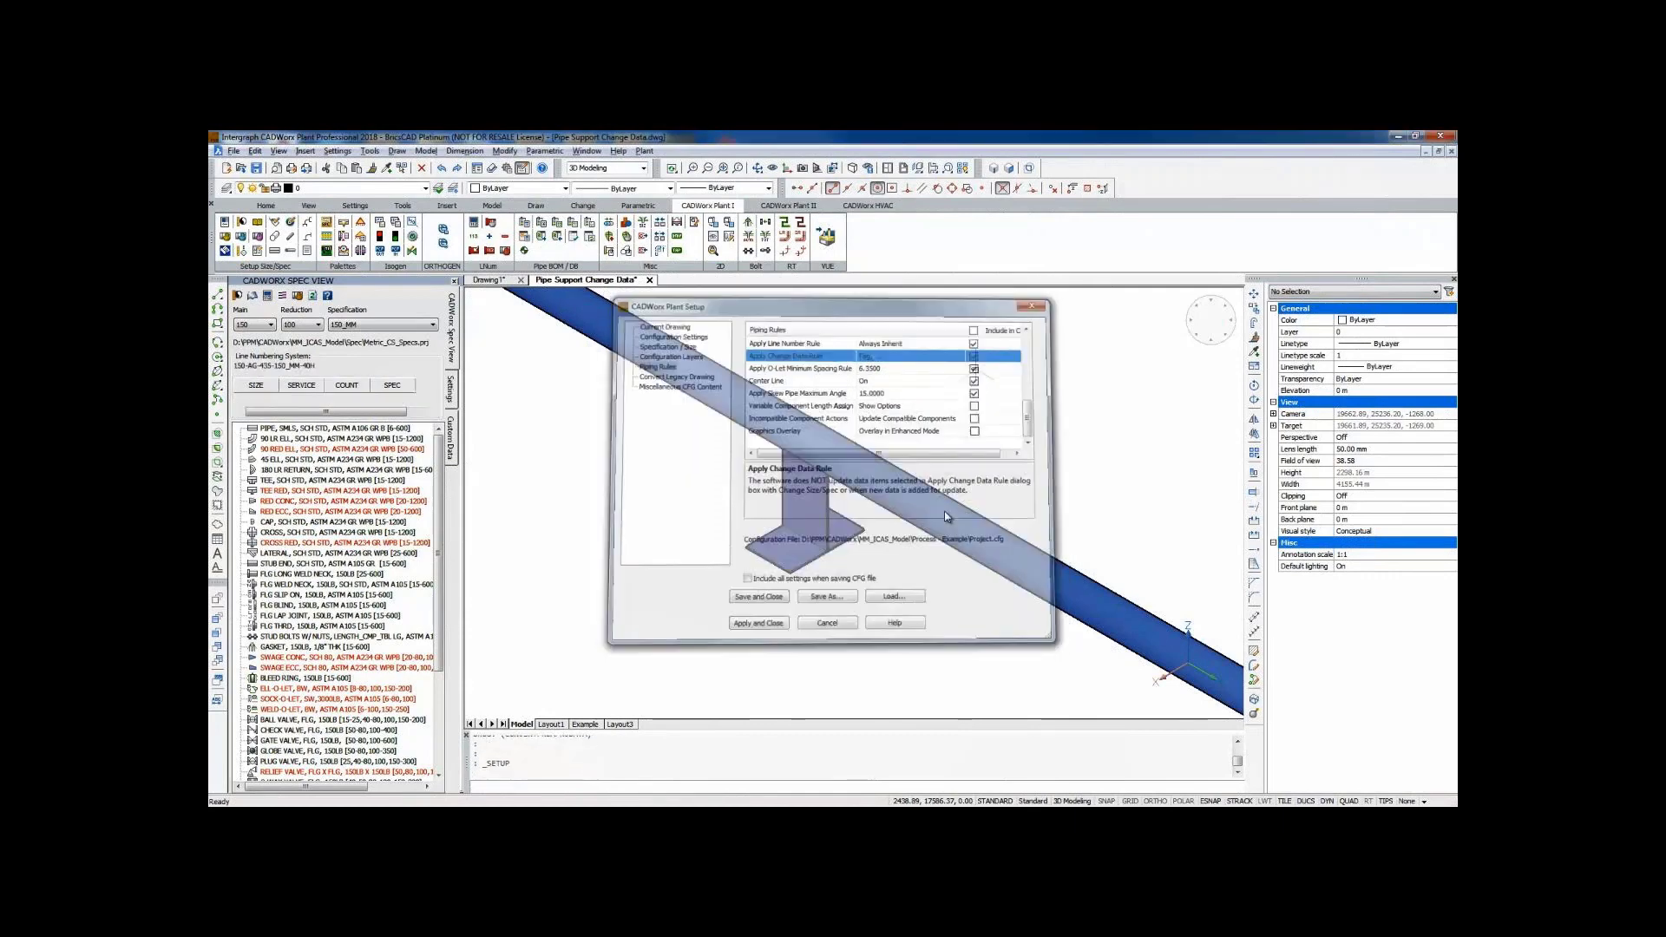
text(c)
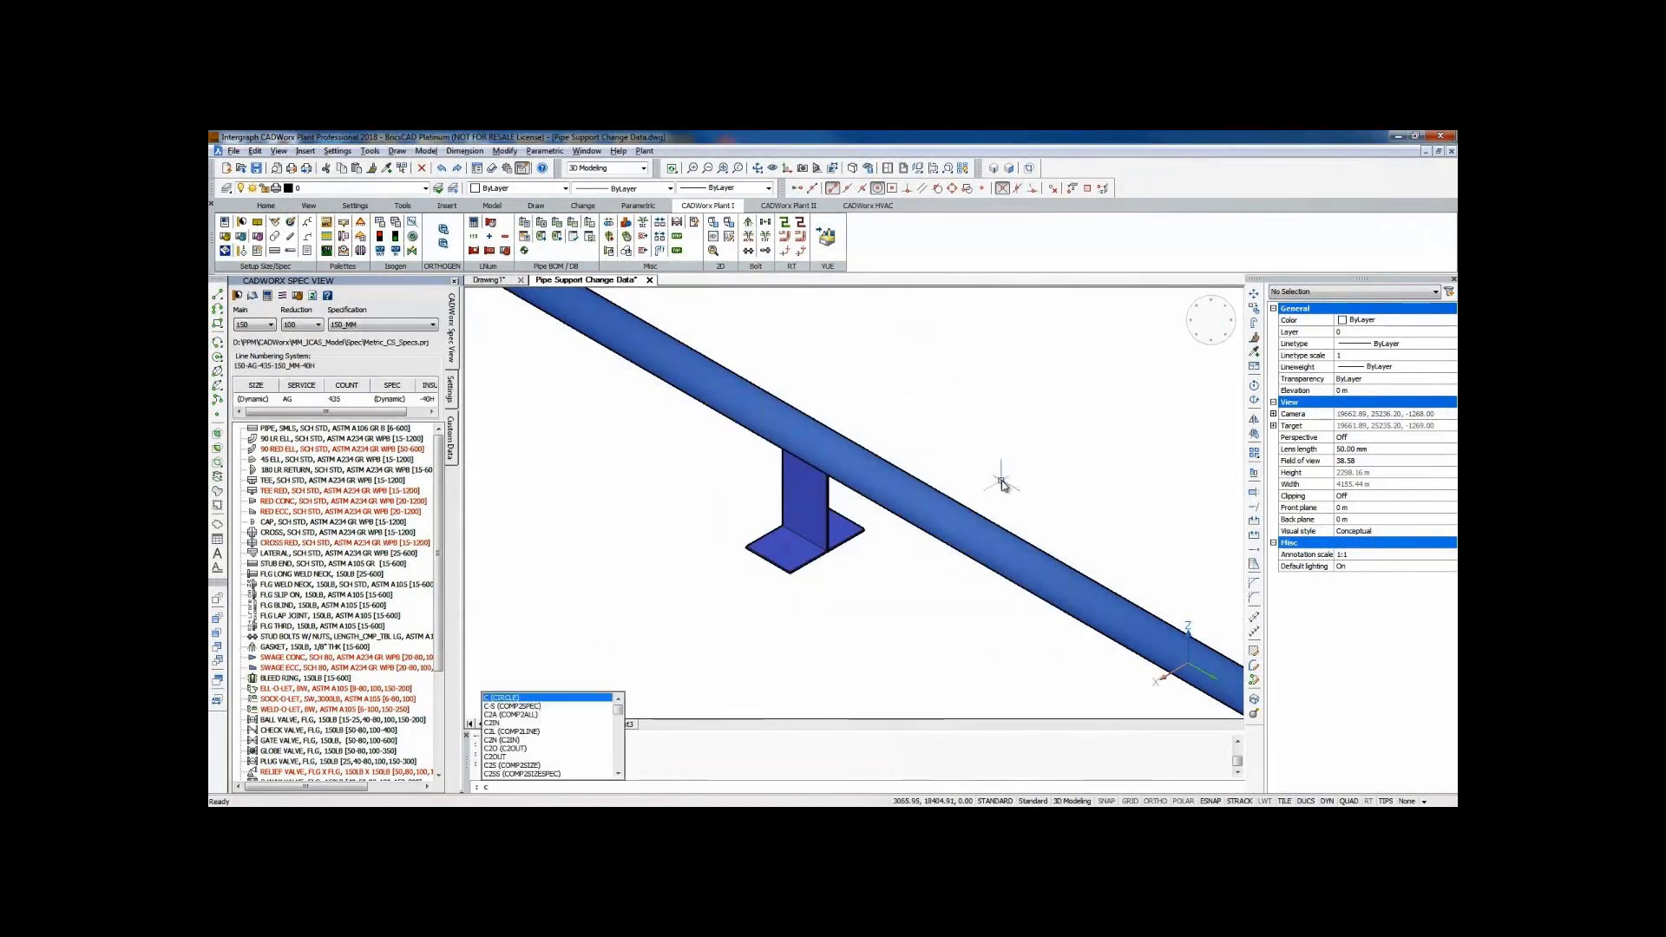
text(onvertf)
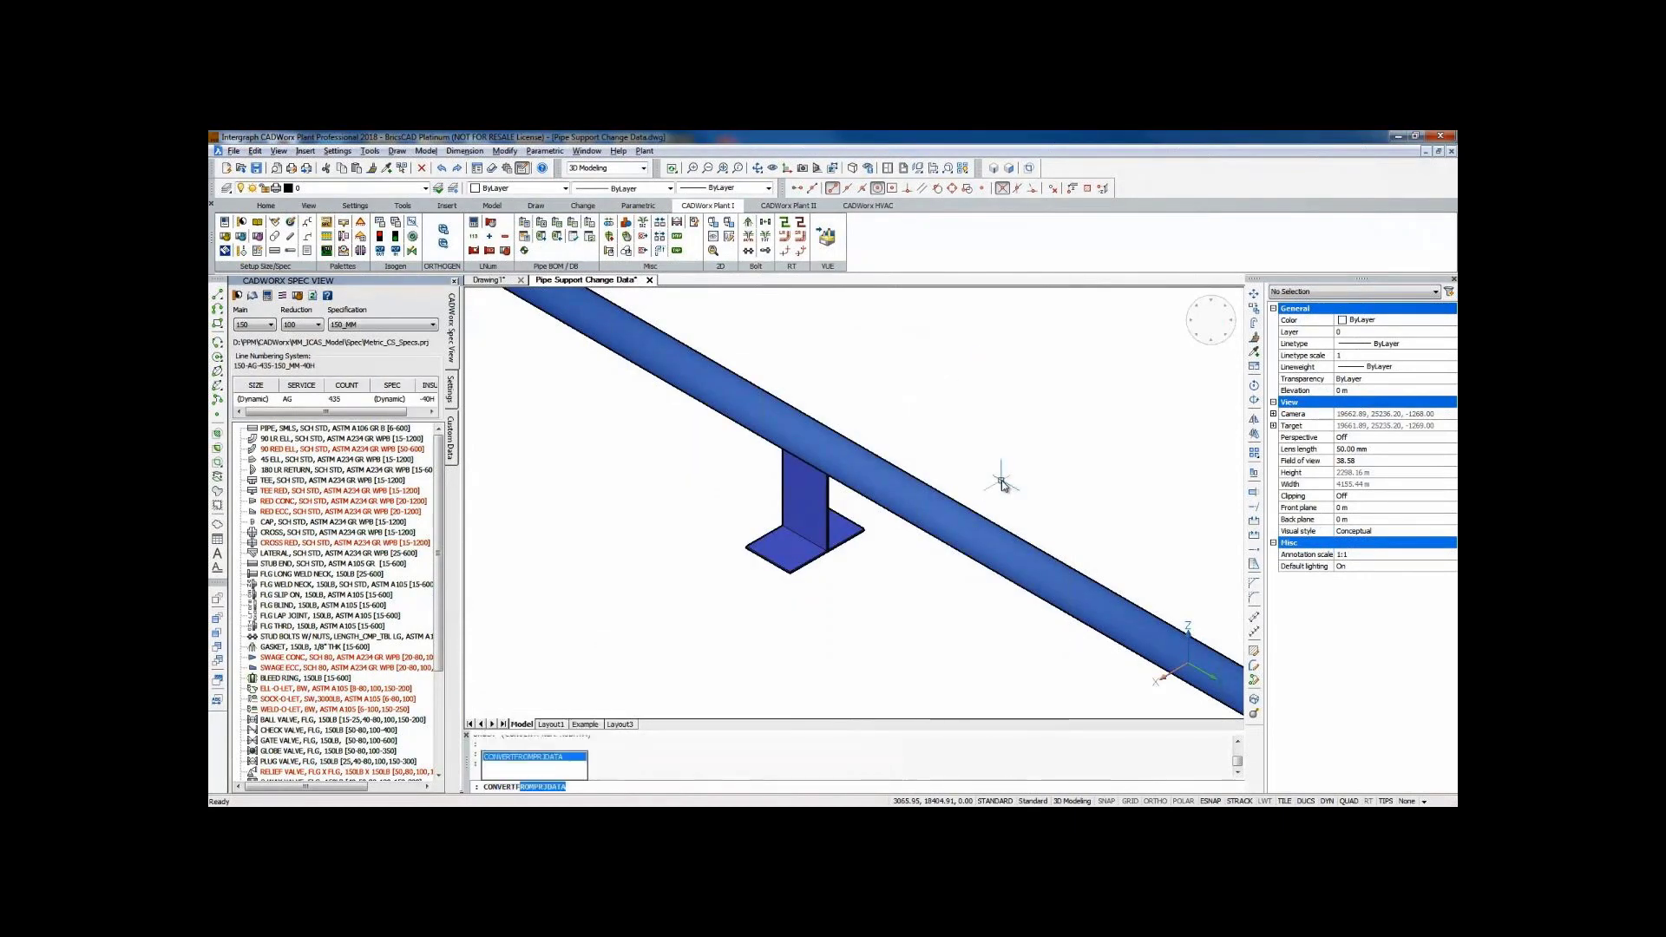
key(Return)
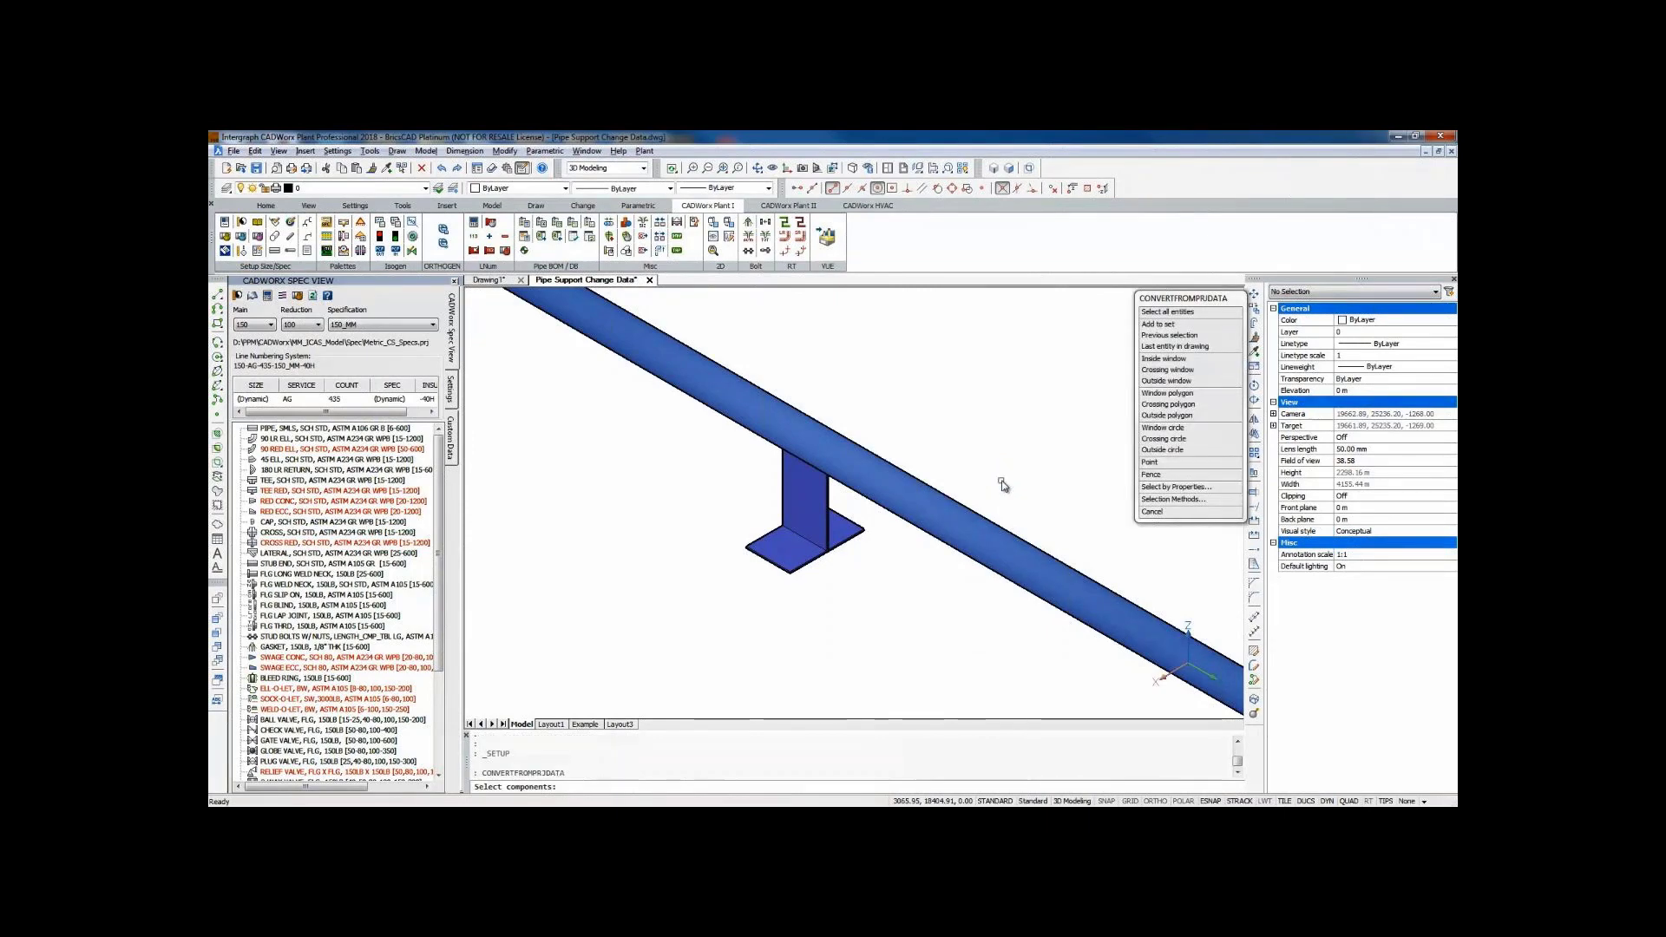
click(1001, 479)
click(718, 583)
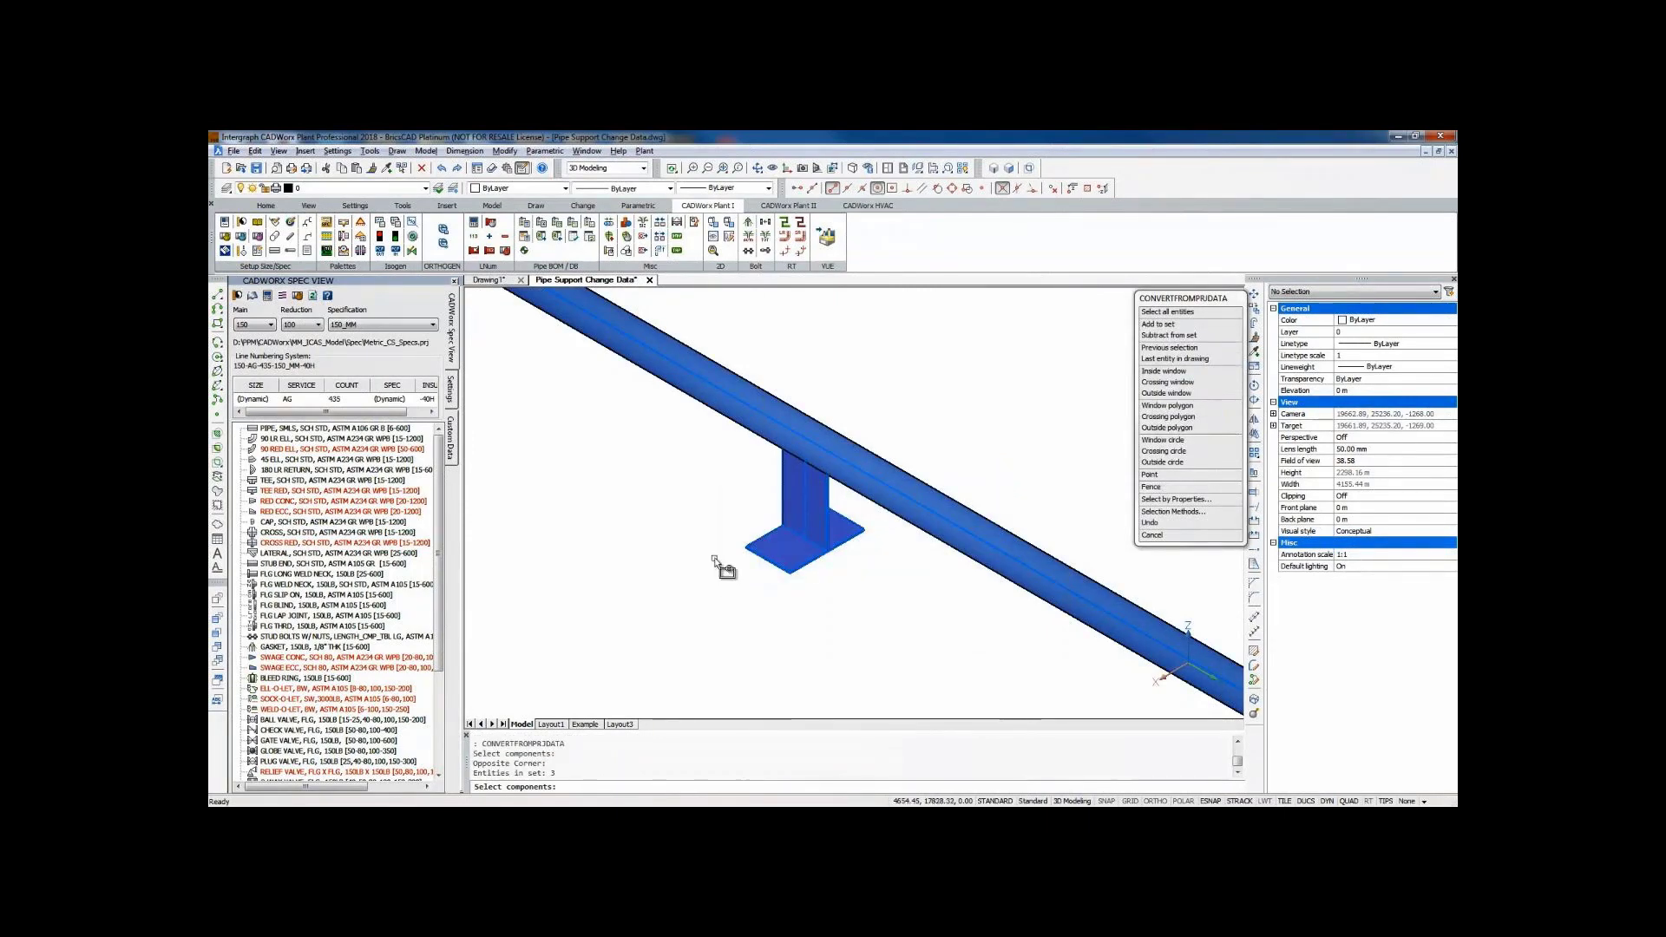
key(Return)
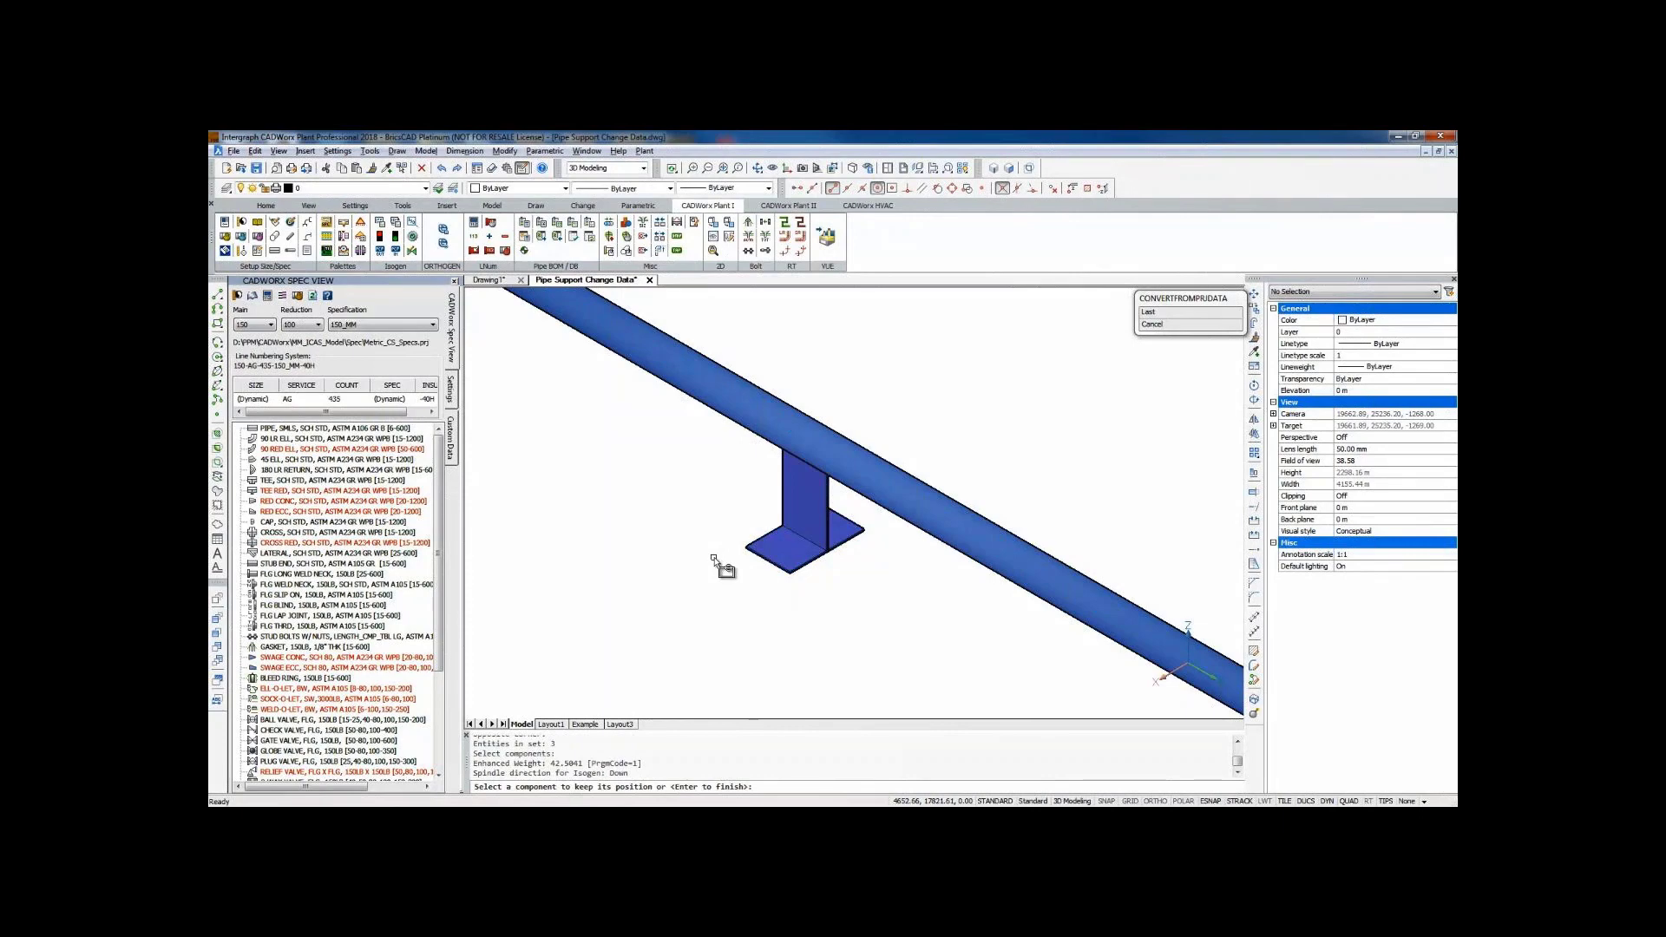
key(Return)
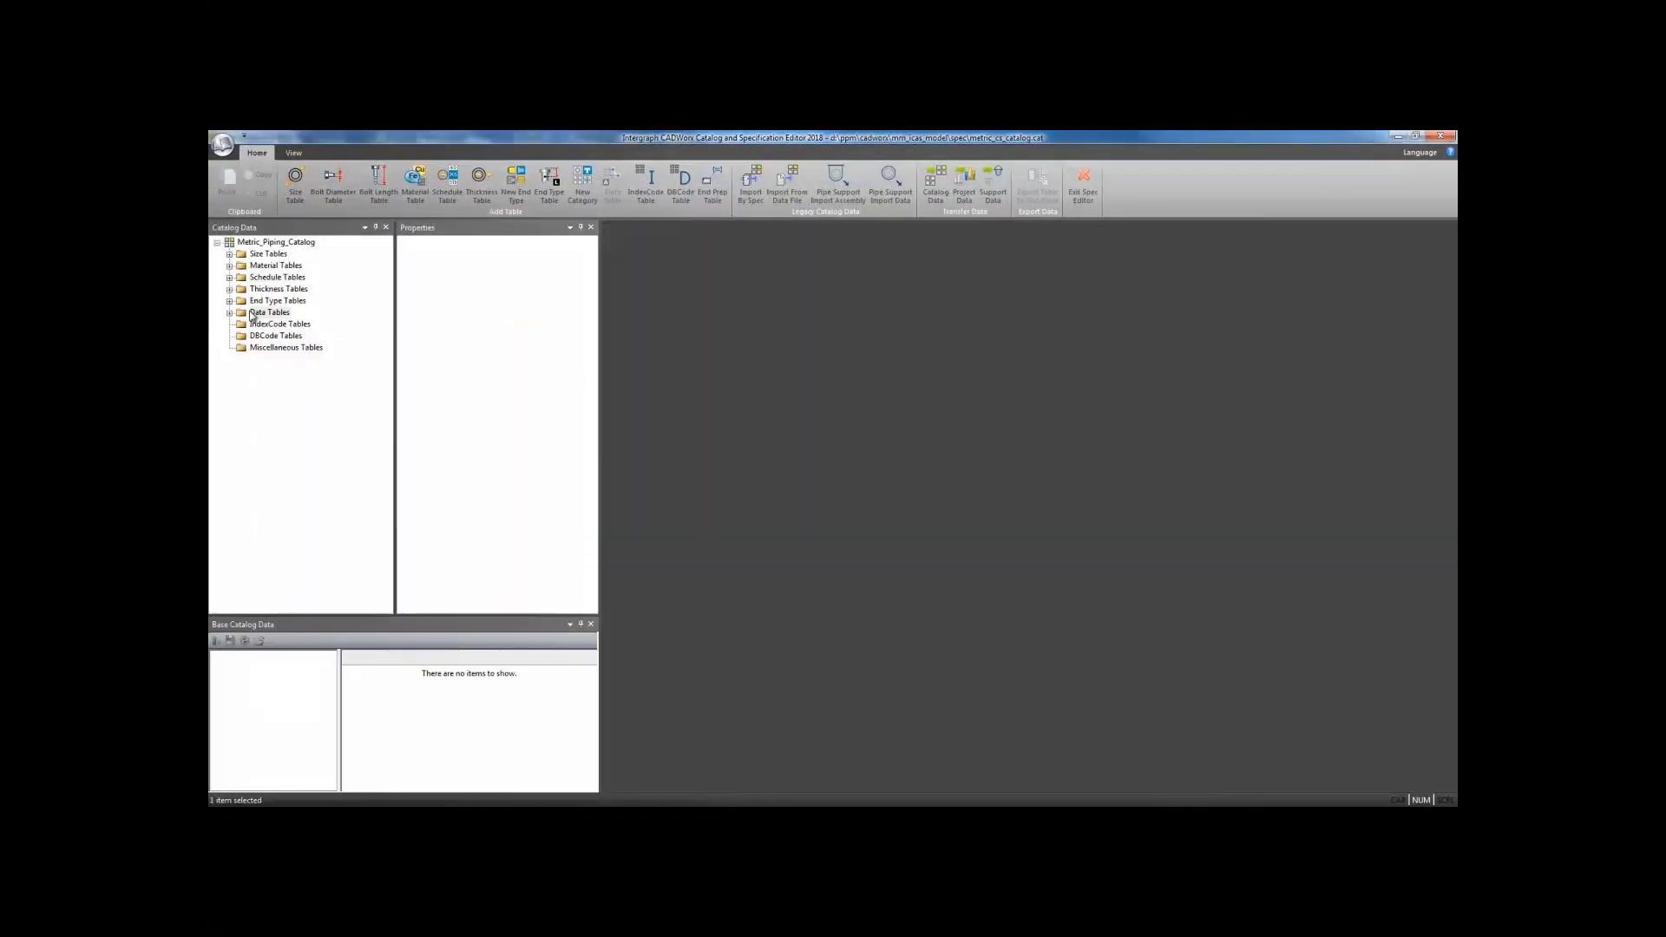
In the CADWorx Catalog and Specification Editor, open the Pipe Shoe MM_sup data table from the PipeSupport category.
double_click(253, 314)
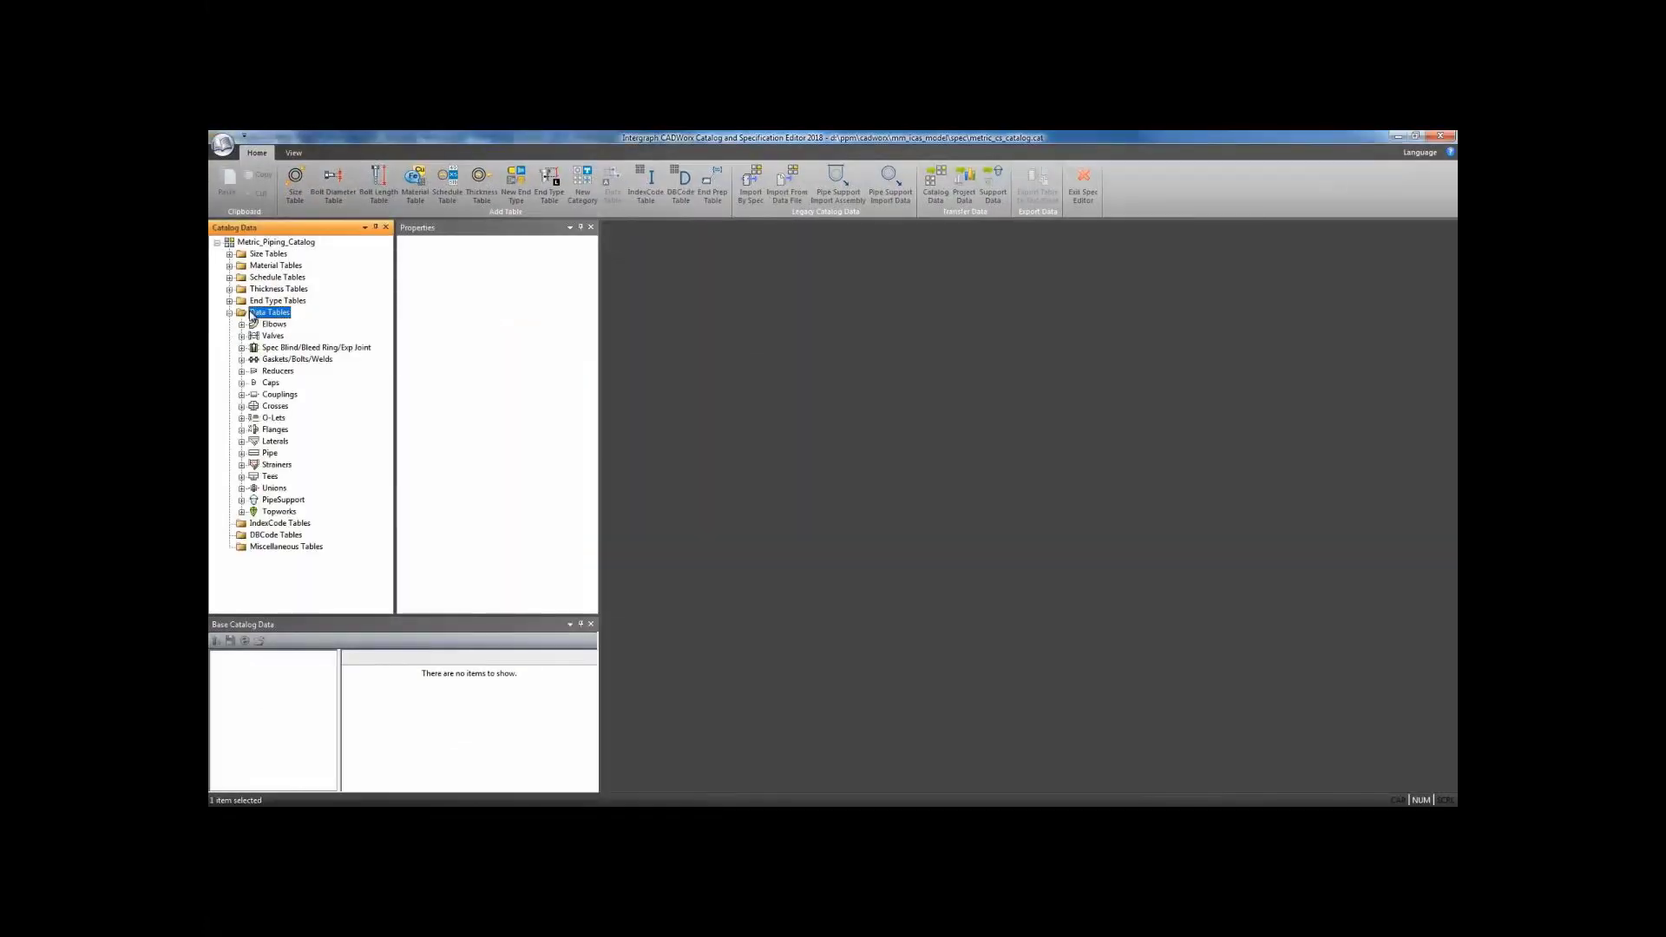
double_click(300, 502)
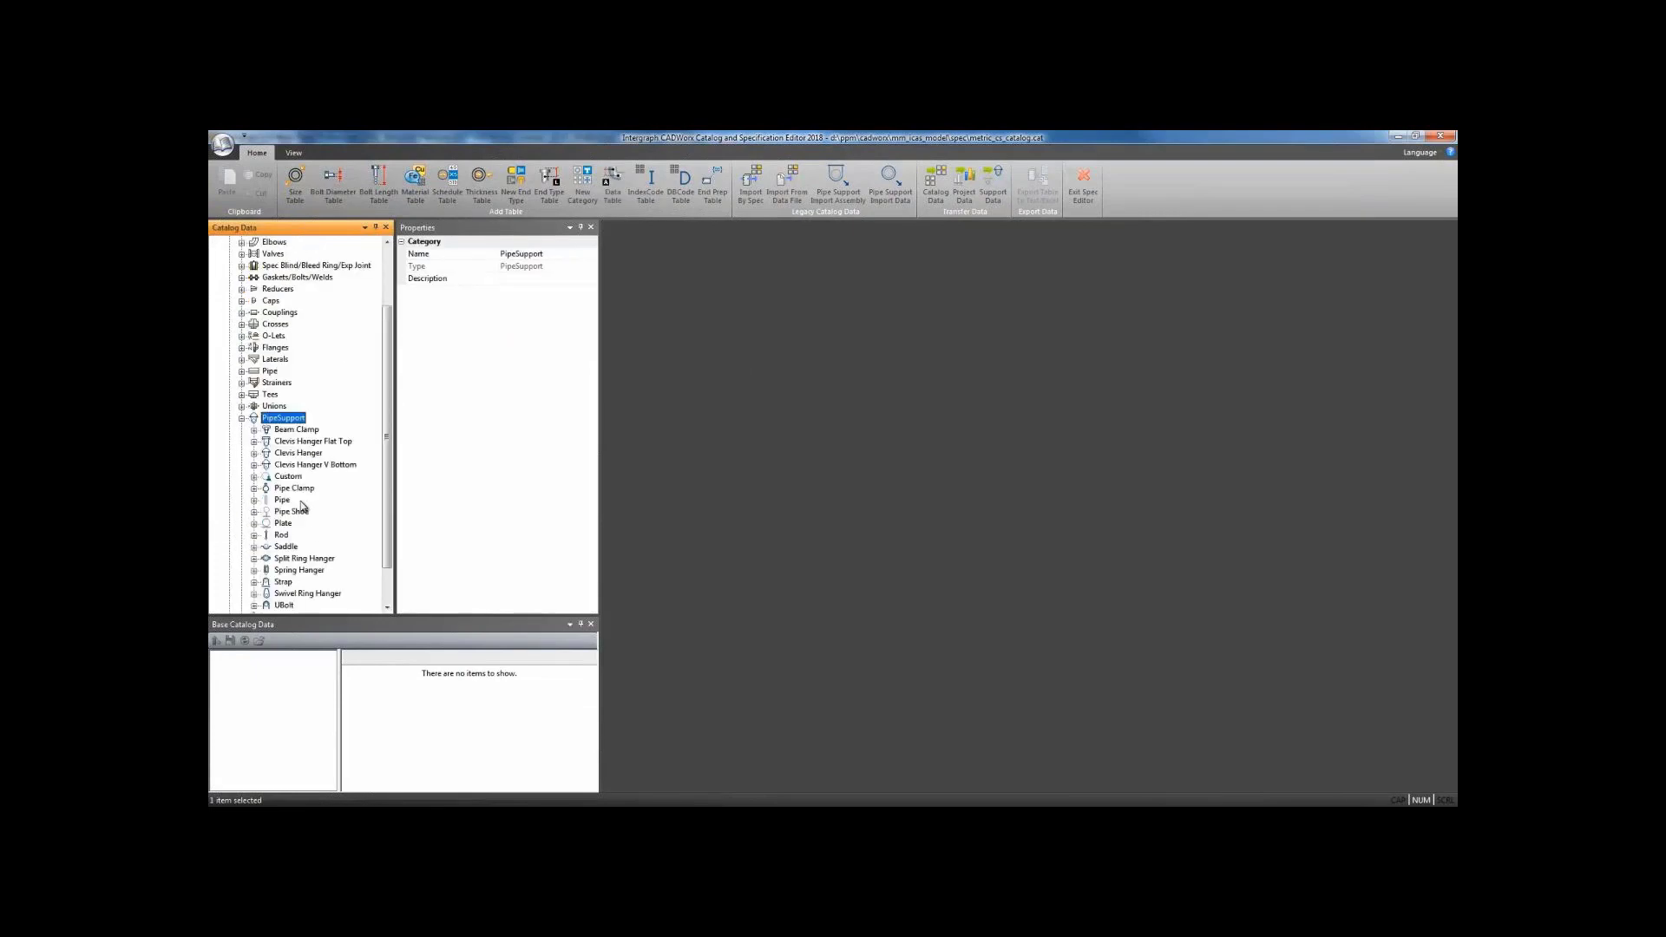
double_click(304, 512)
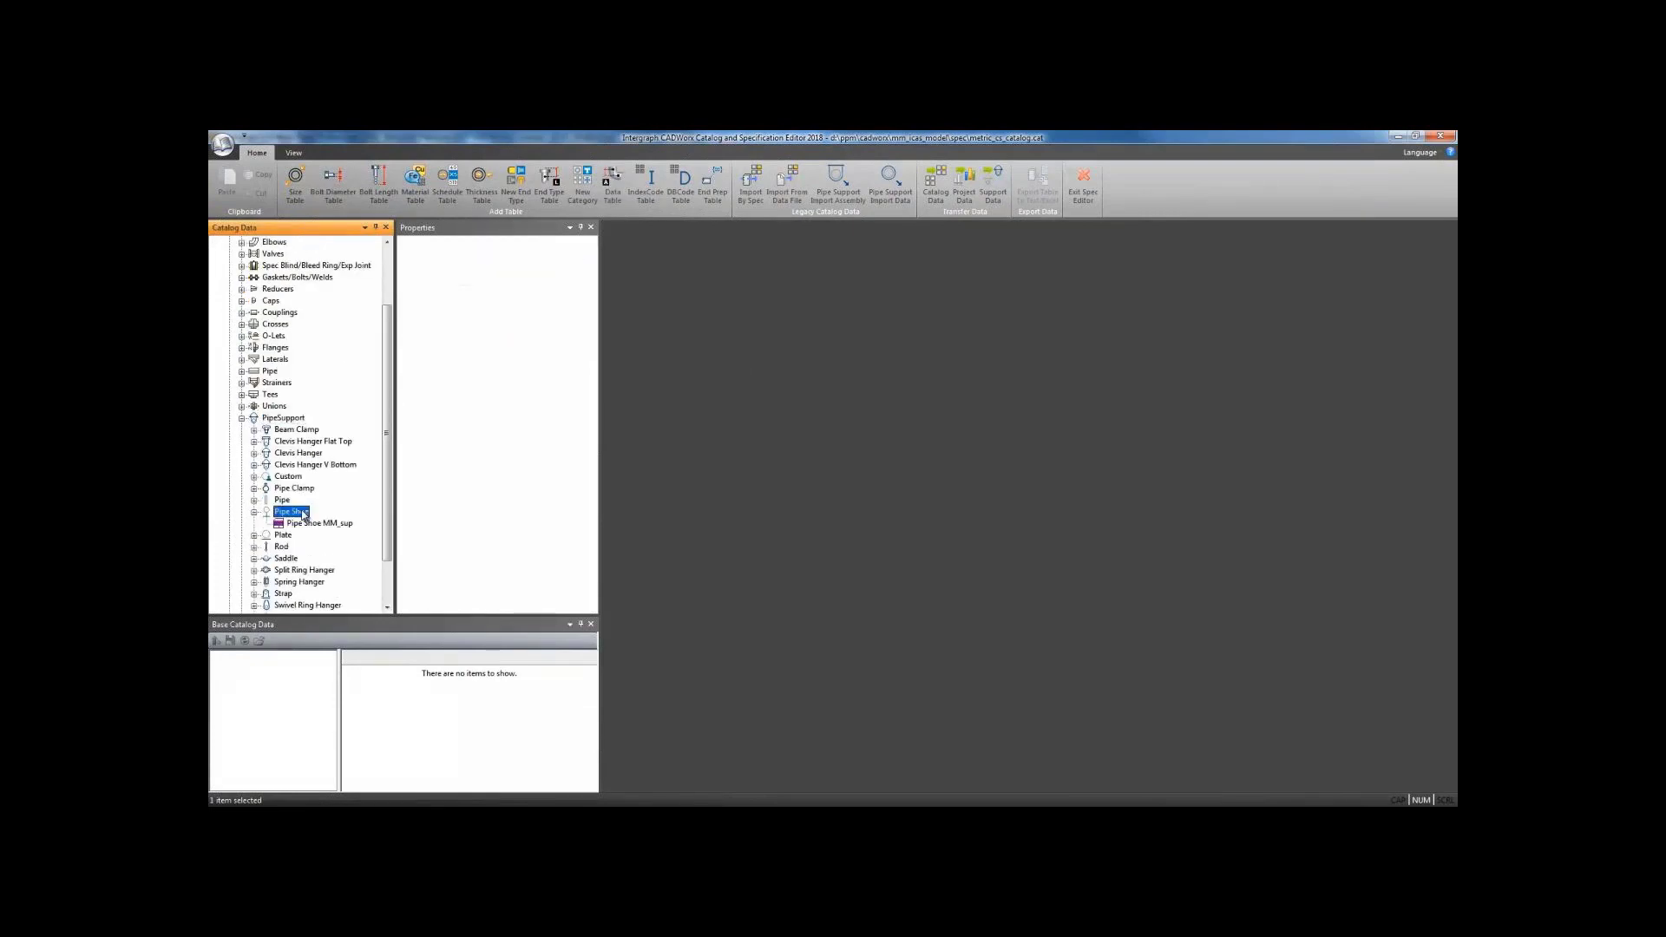
double_click(327, 524)
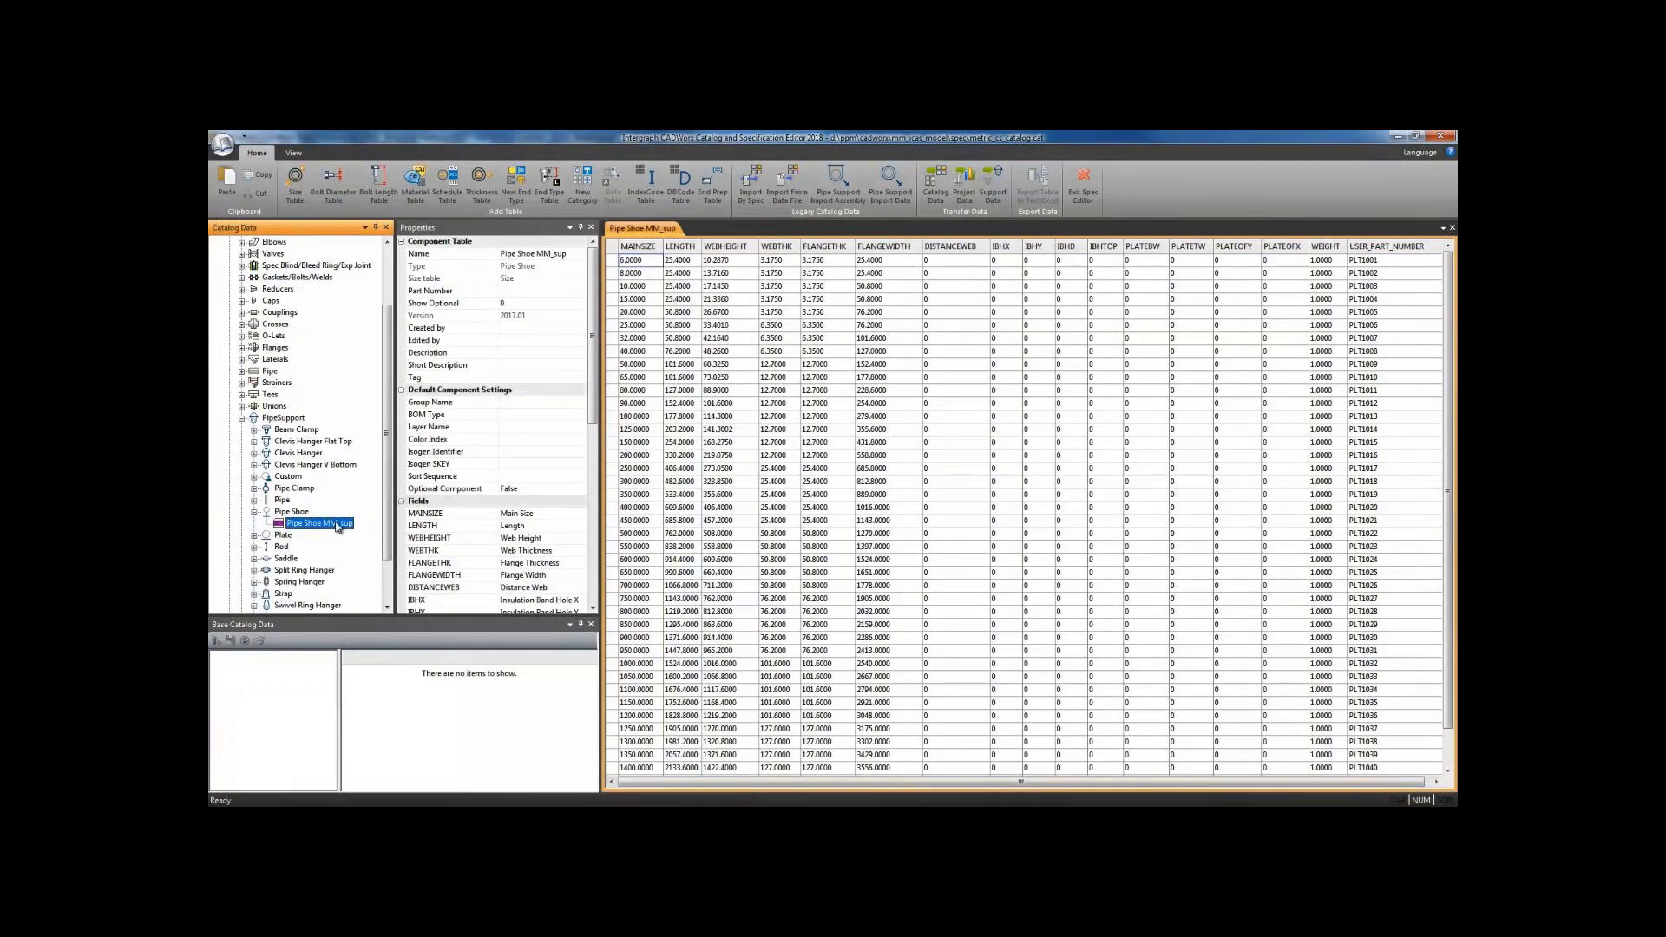
Set WEBHEIGHT to -1 for main size 200 in the Pipe Shoe MM_sup table.
click(737, 456)
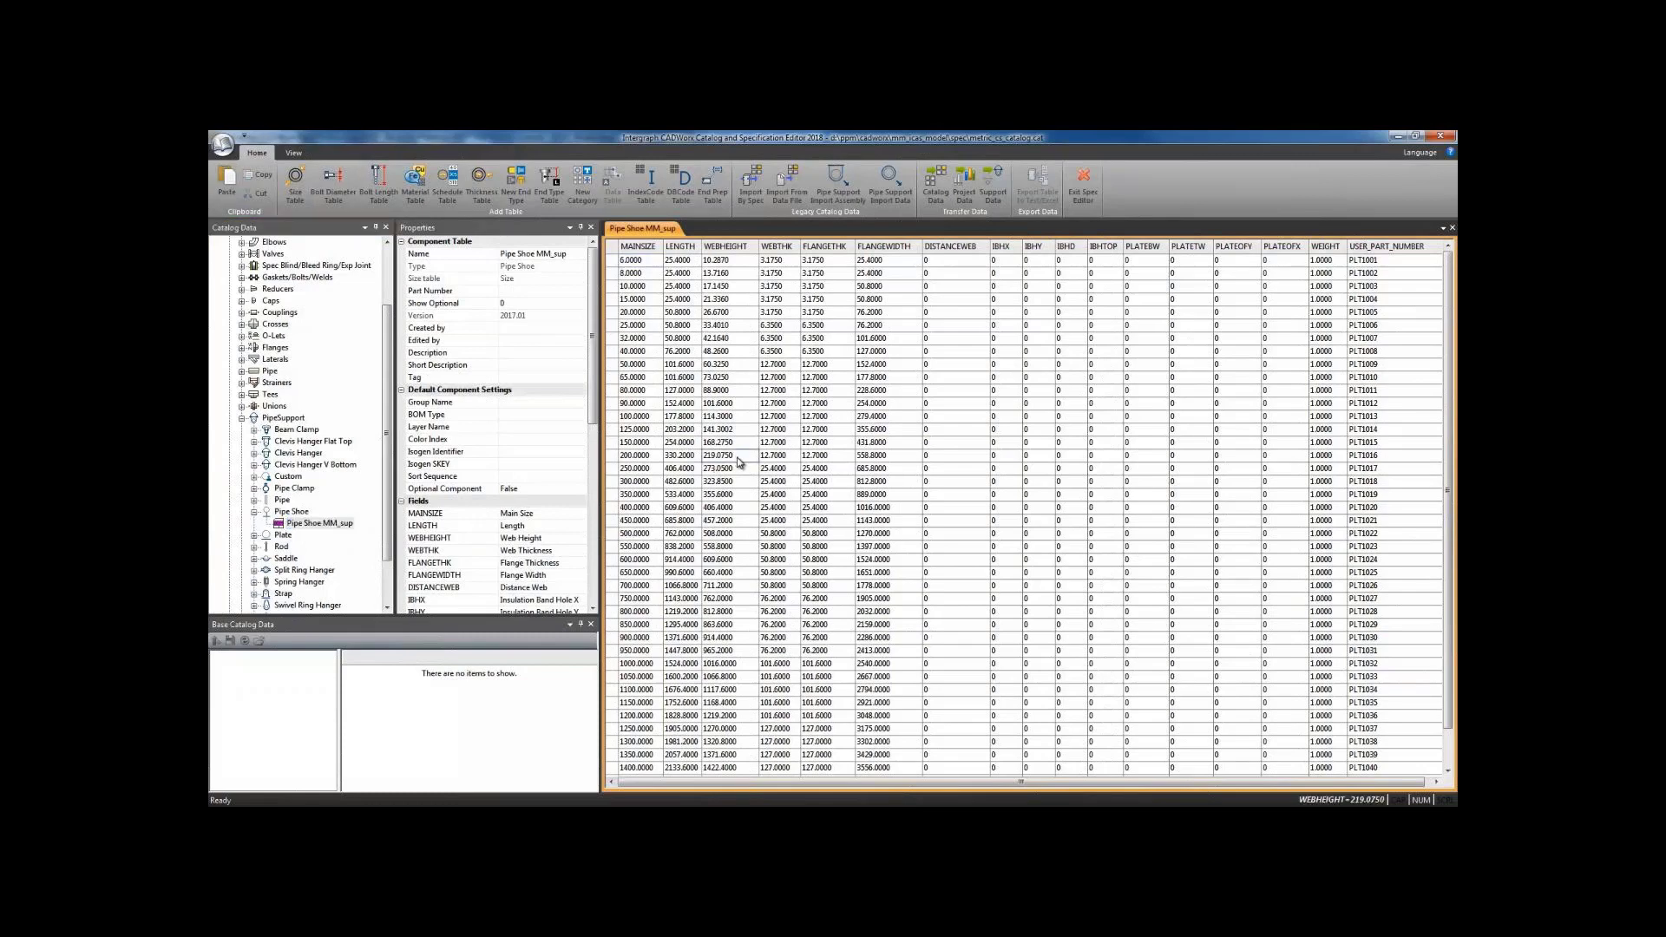
key(BackSpace)
key(BackSpace)
key(BackSpace)
key(BackSpace)
key(BackSpace)
key(BackSpace)
key(BackSpace)
key(BackSpace)
text(-1)
key(Return)
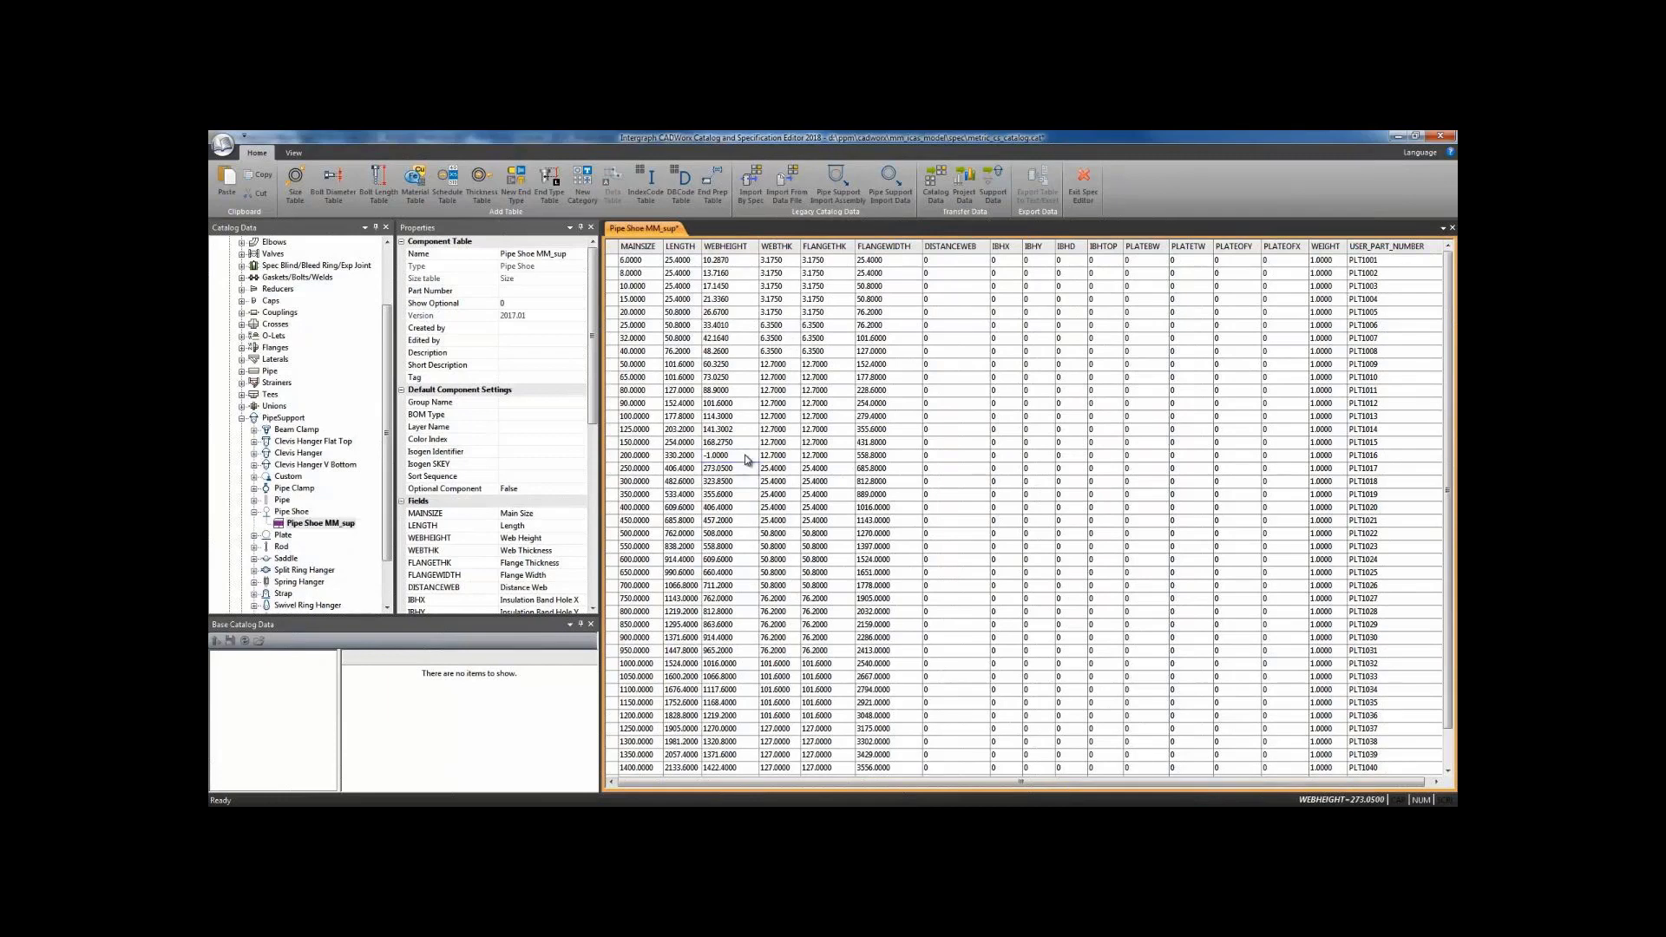
Save the catalog, switch to CADWorx Plant and reload the Metric_CS_Specs.prj project specification.
click(223, 144)
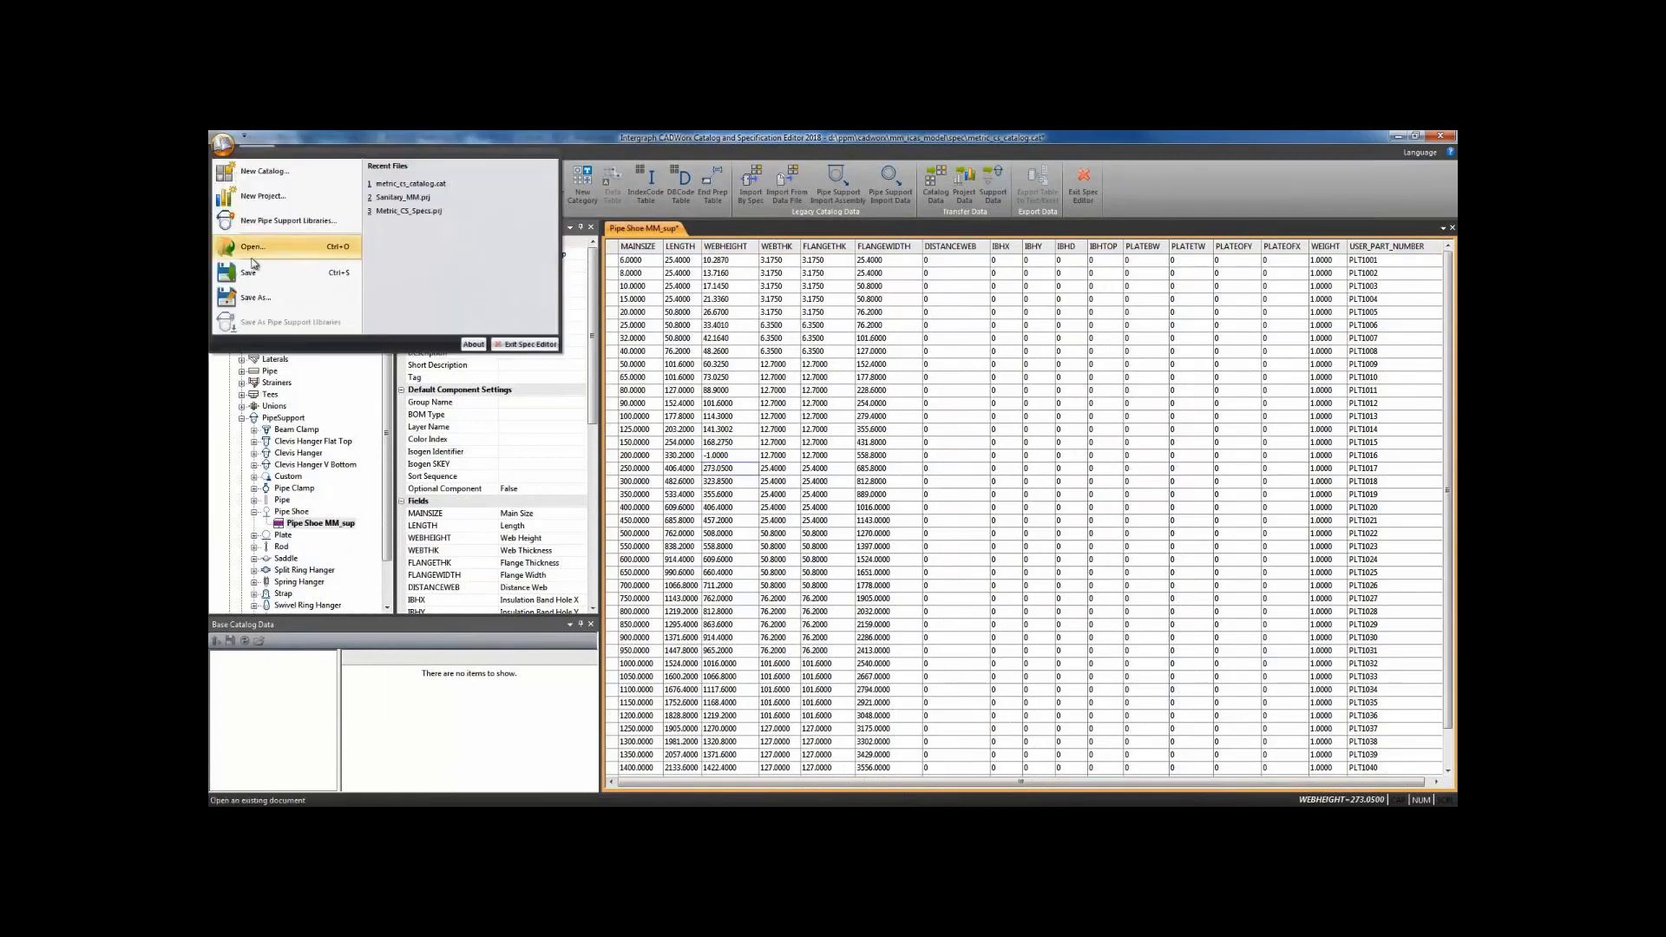
click(256, 273)
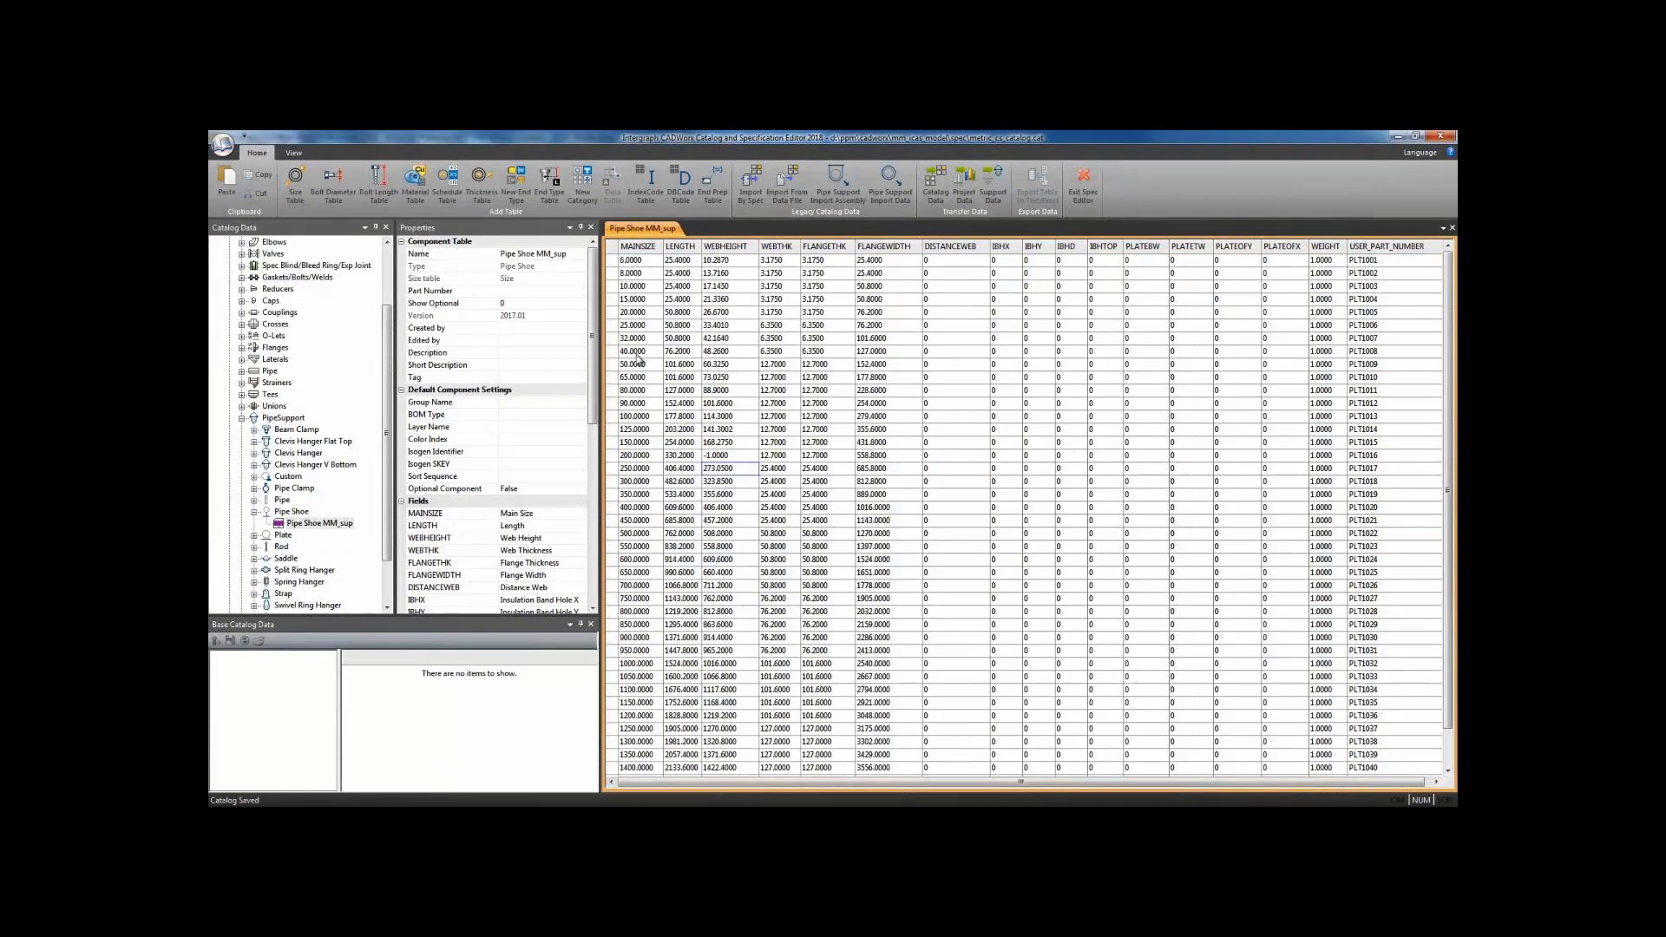
click(677, 805)
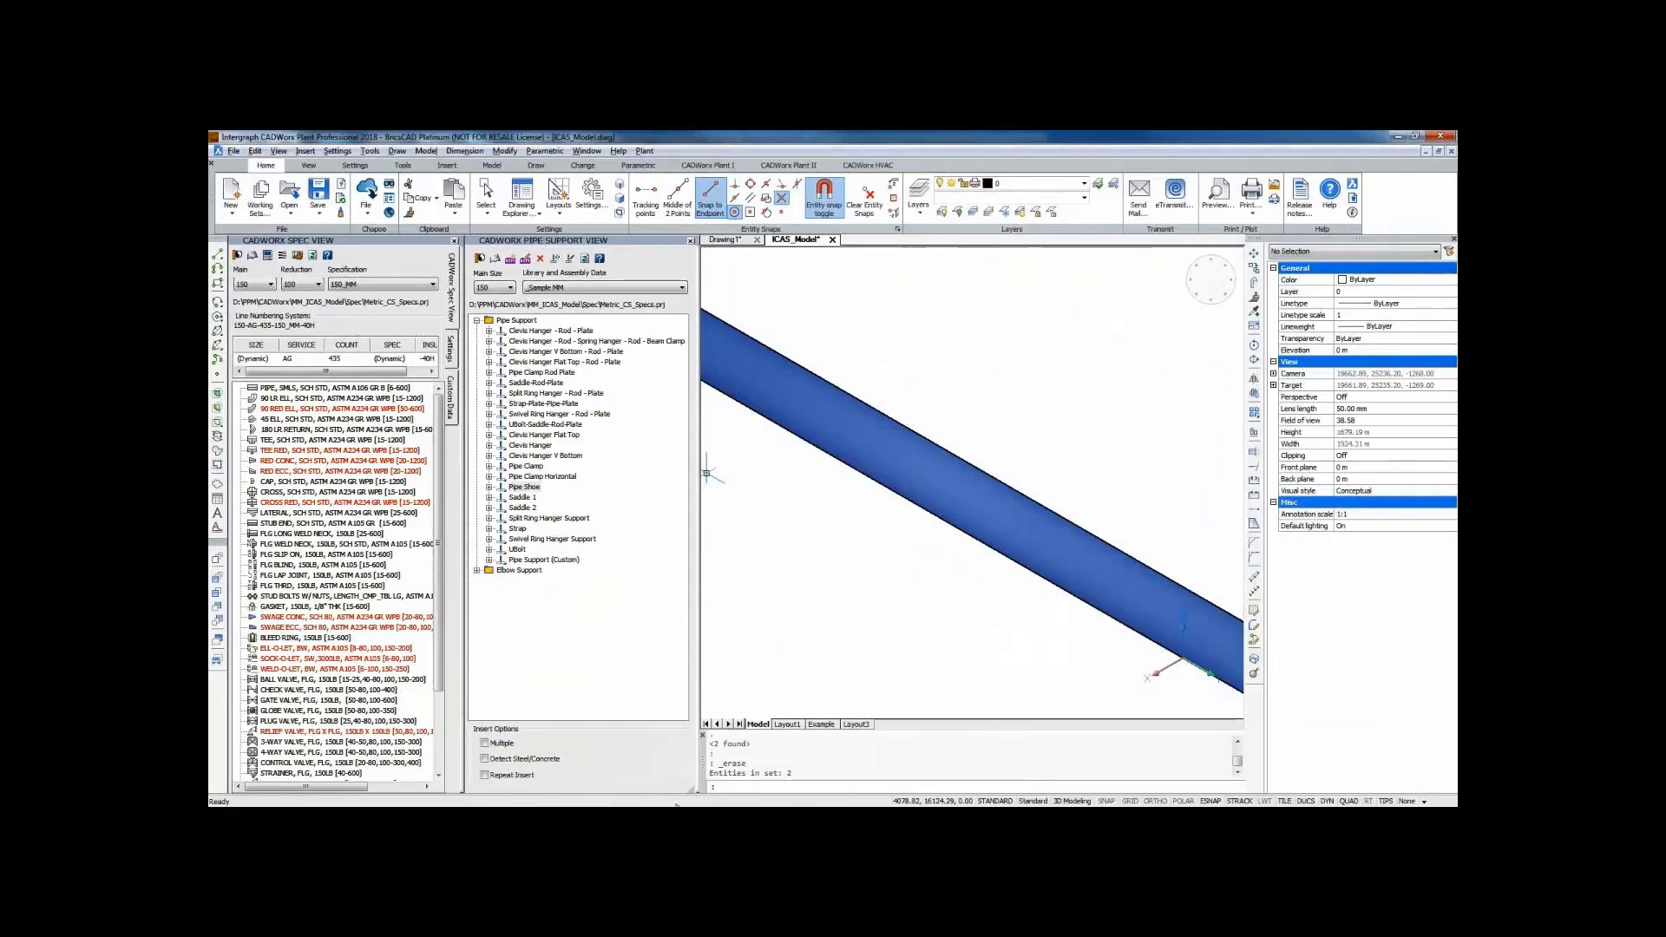
click(586, 259)
Insert a Pipe Shoe support at a nearest point on the pipe, with its base about 721 mm below.
click(527, 321)
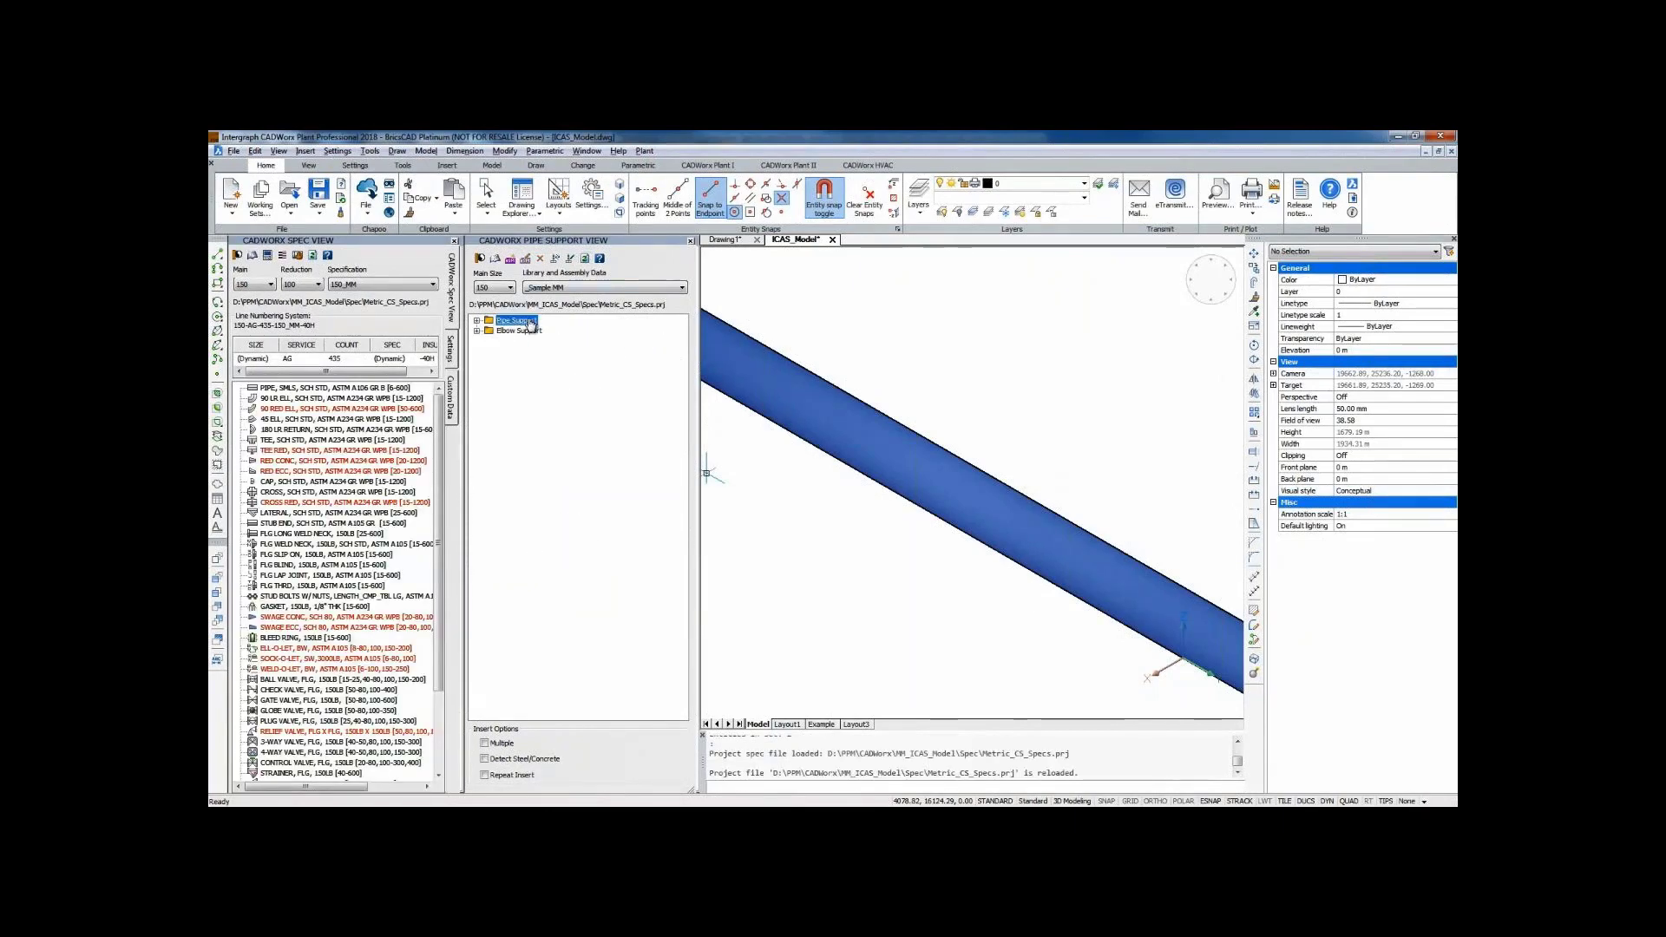
double_click(527, 321)
double_click(538, 488)
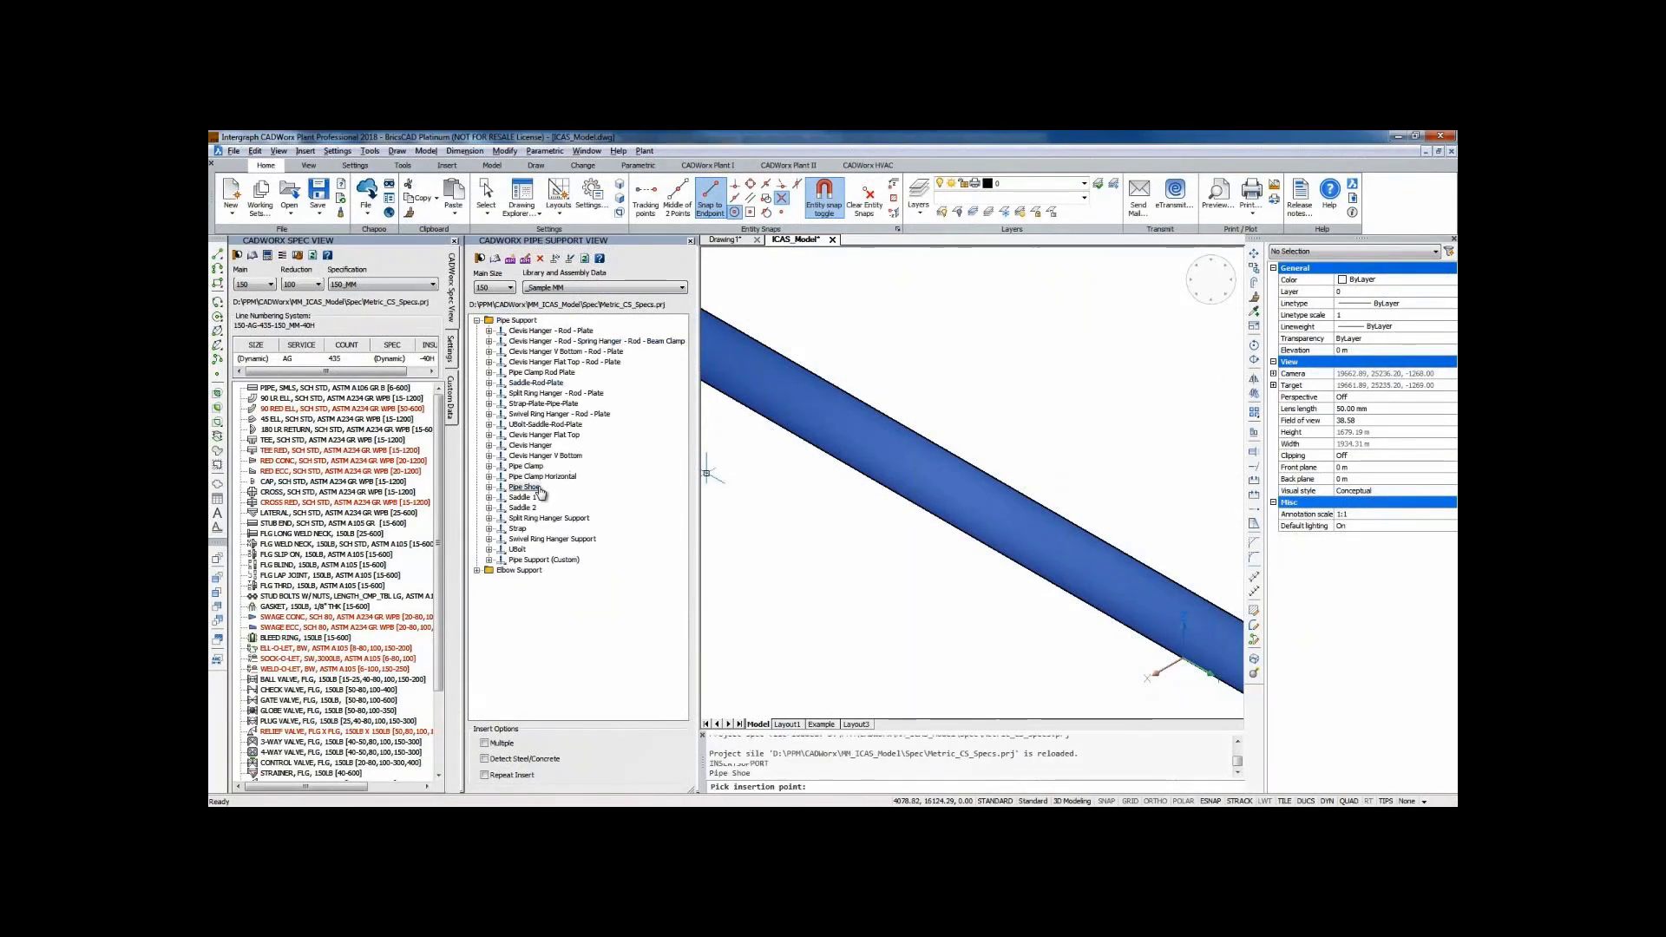
text(nea)
key(Return)
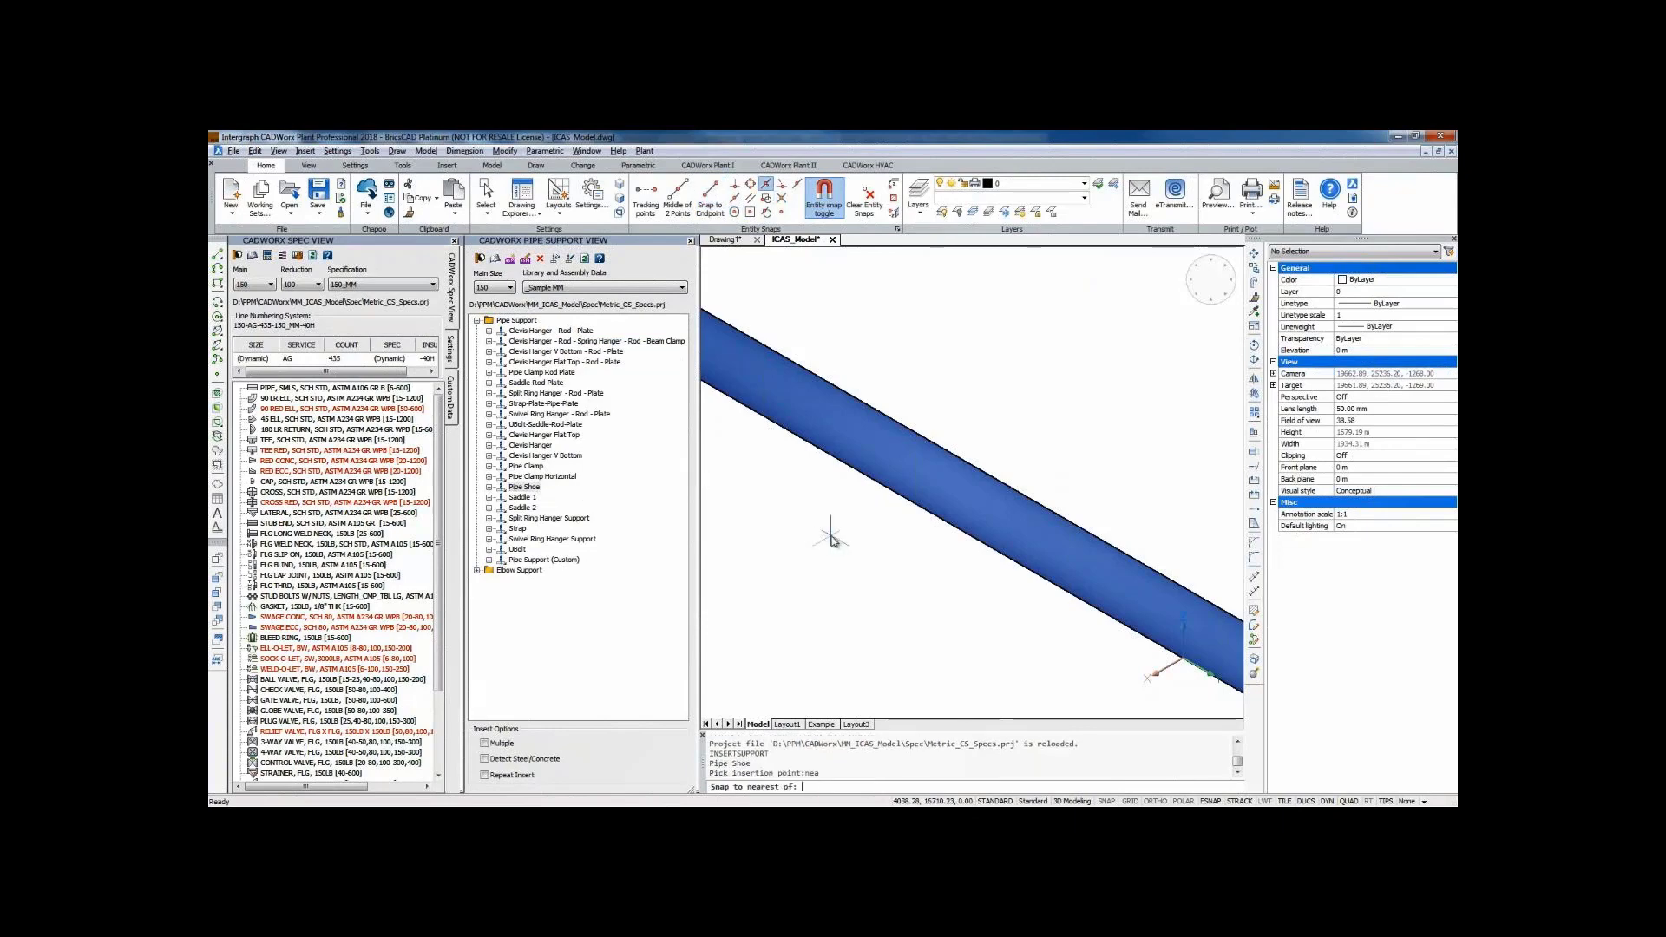
click(862, 458)
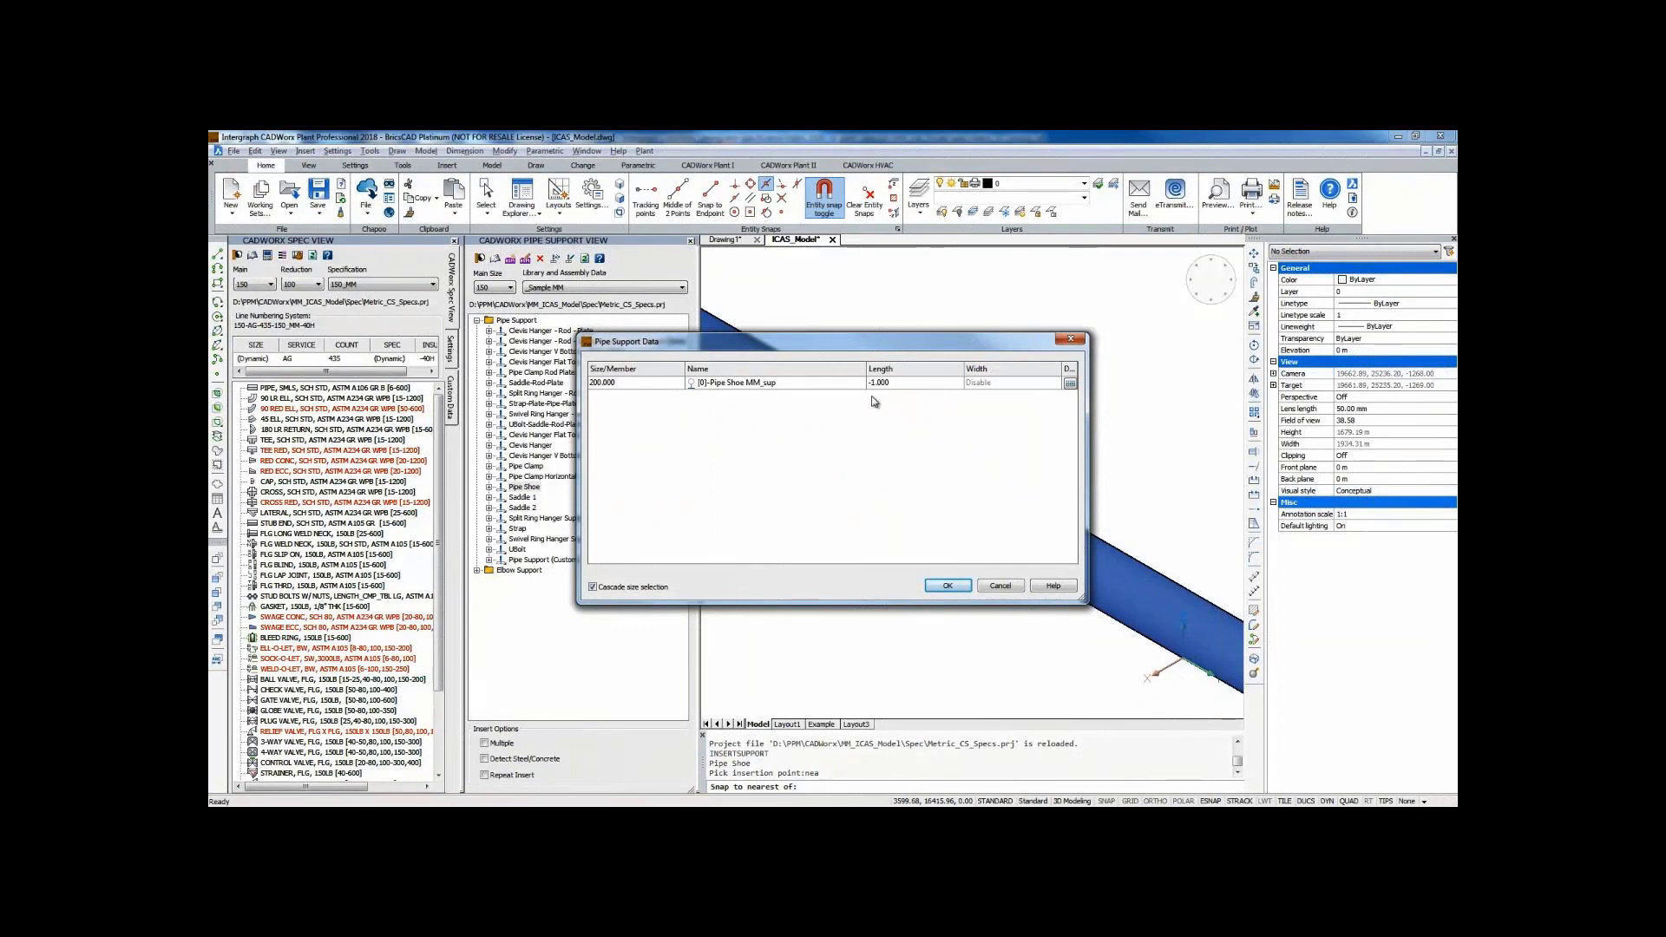
click(948, 586)
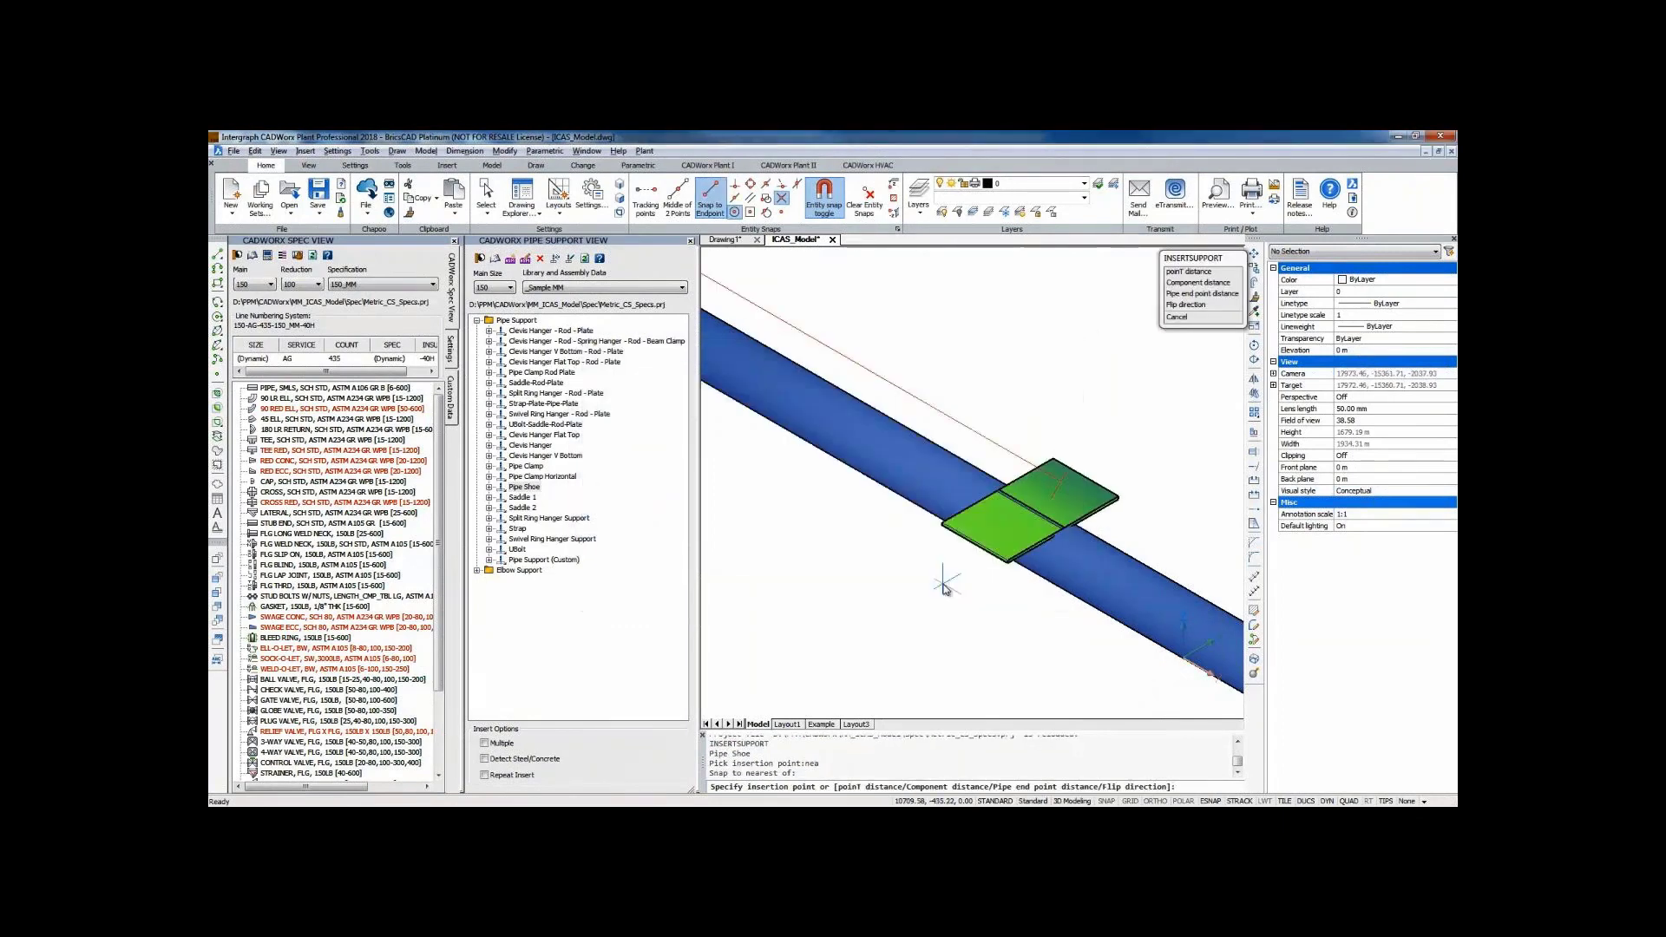
click(881, 511)
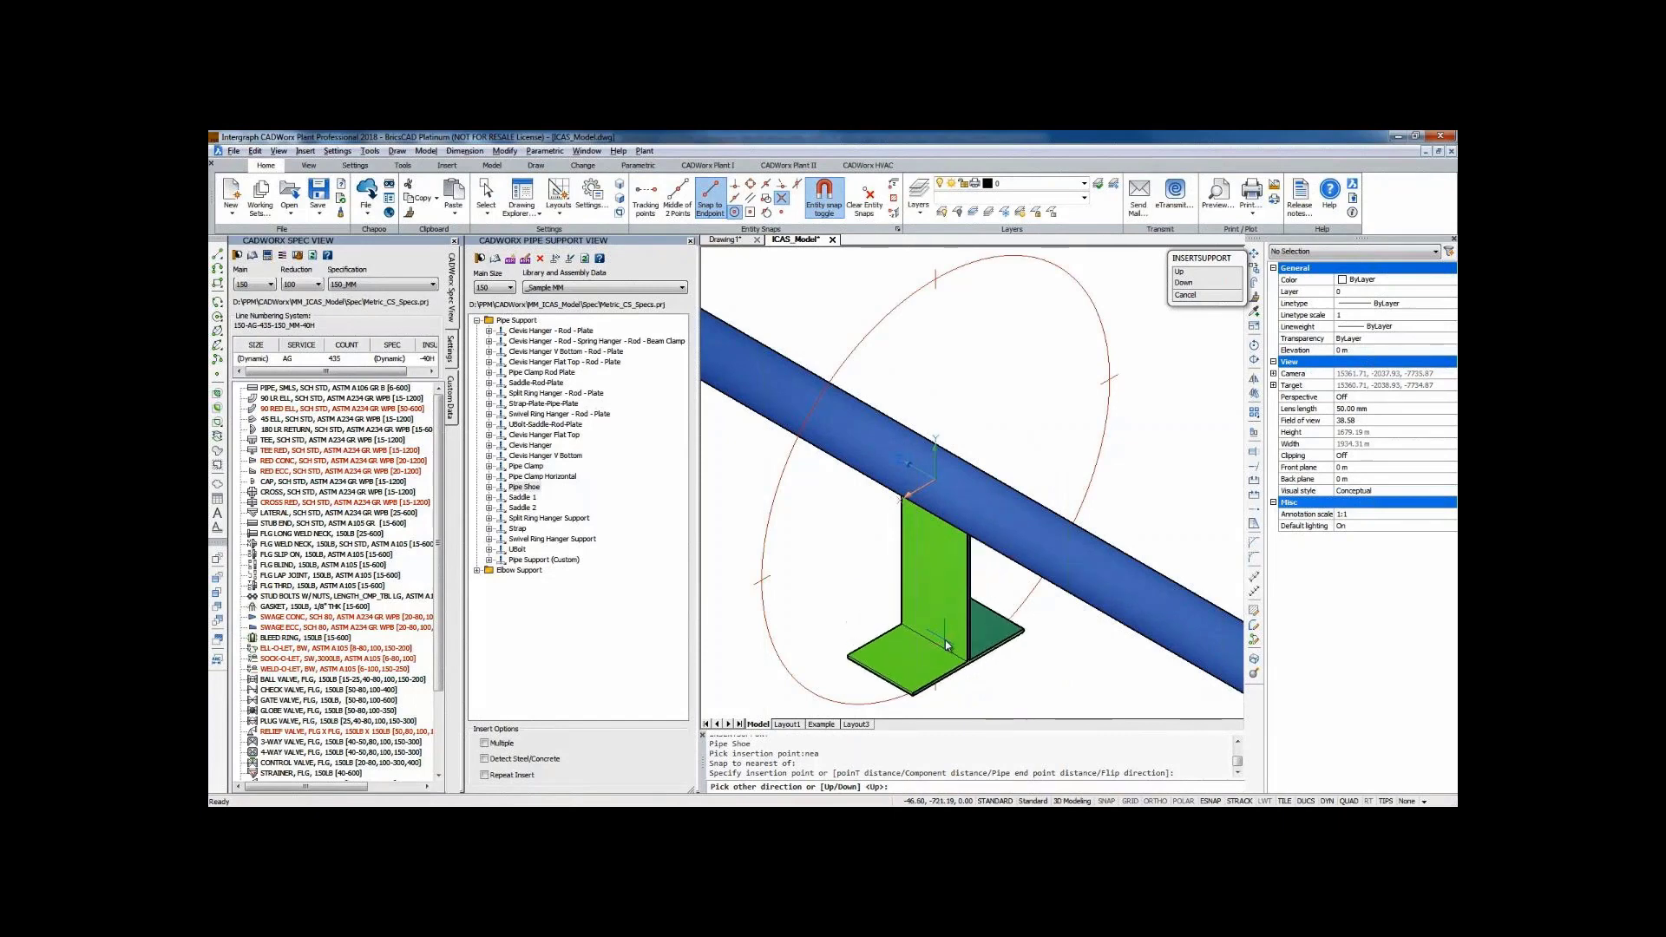
click(945, 638)
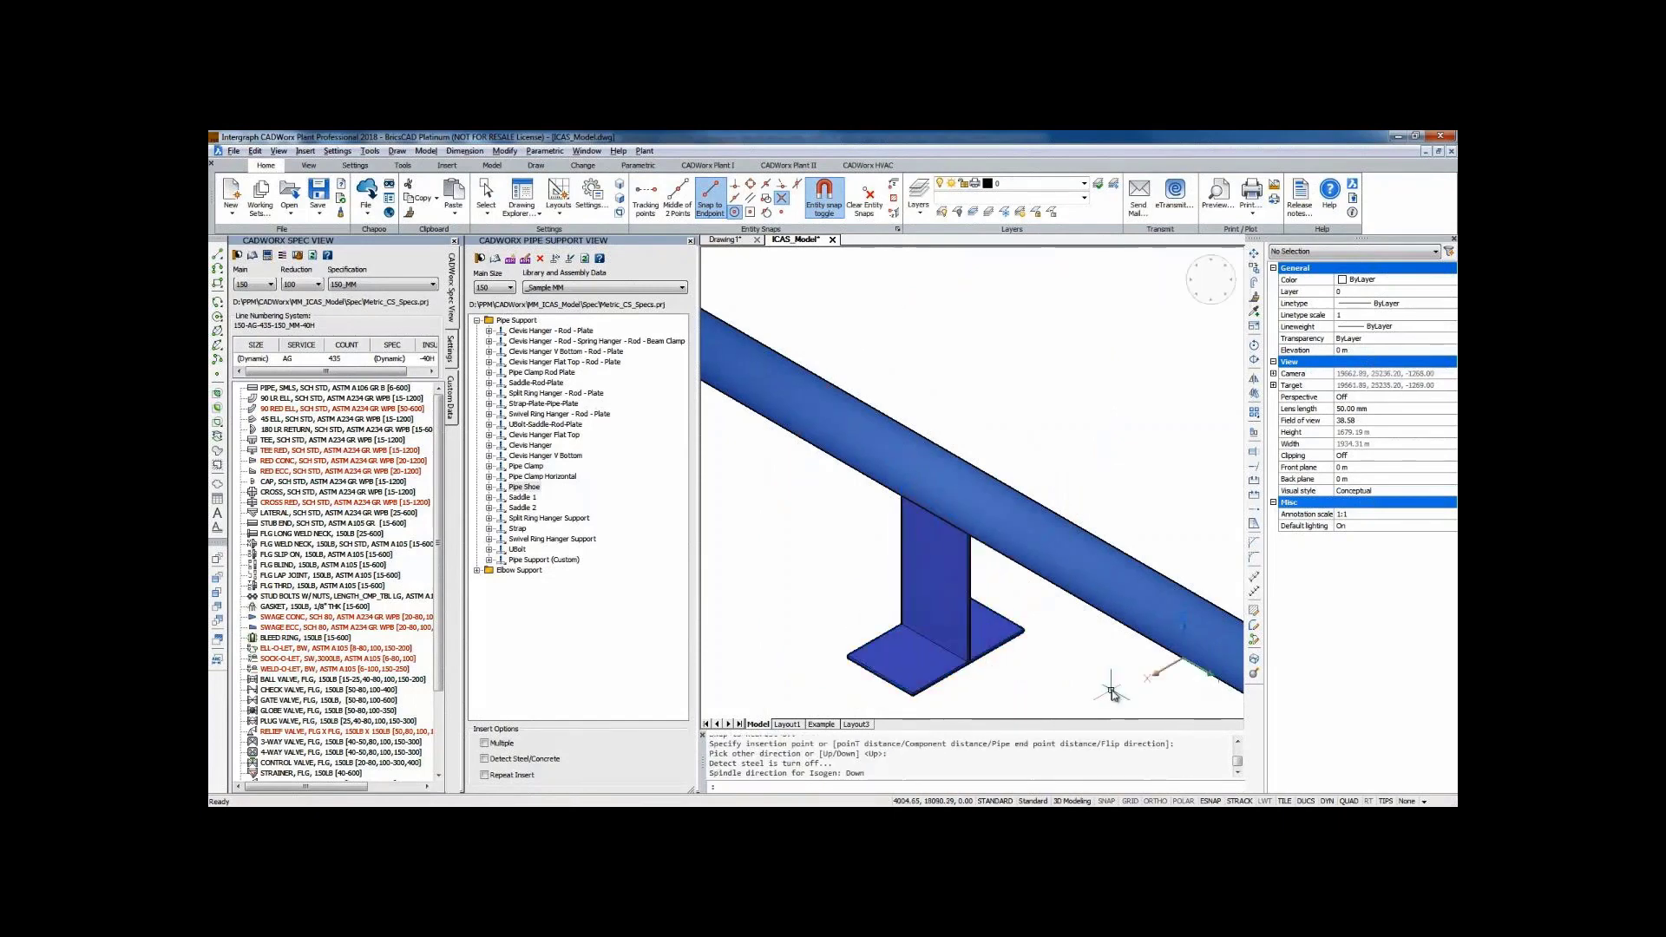
Shorten the inserted pipe shoe by stretching its base point upward toward the pipe.
click(947, 652)
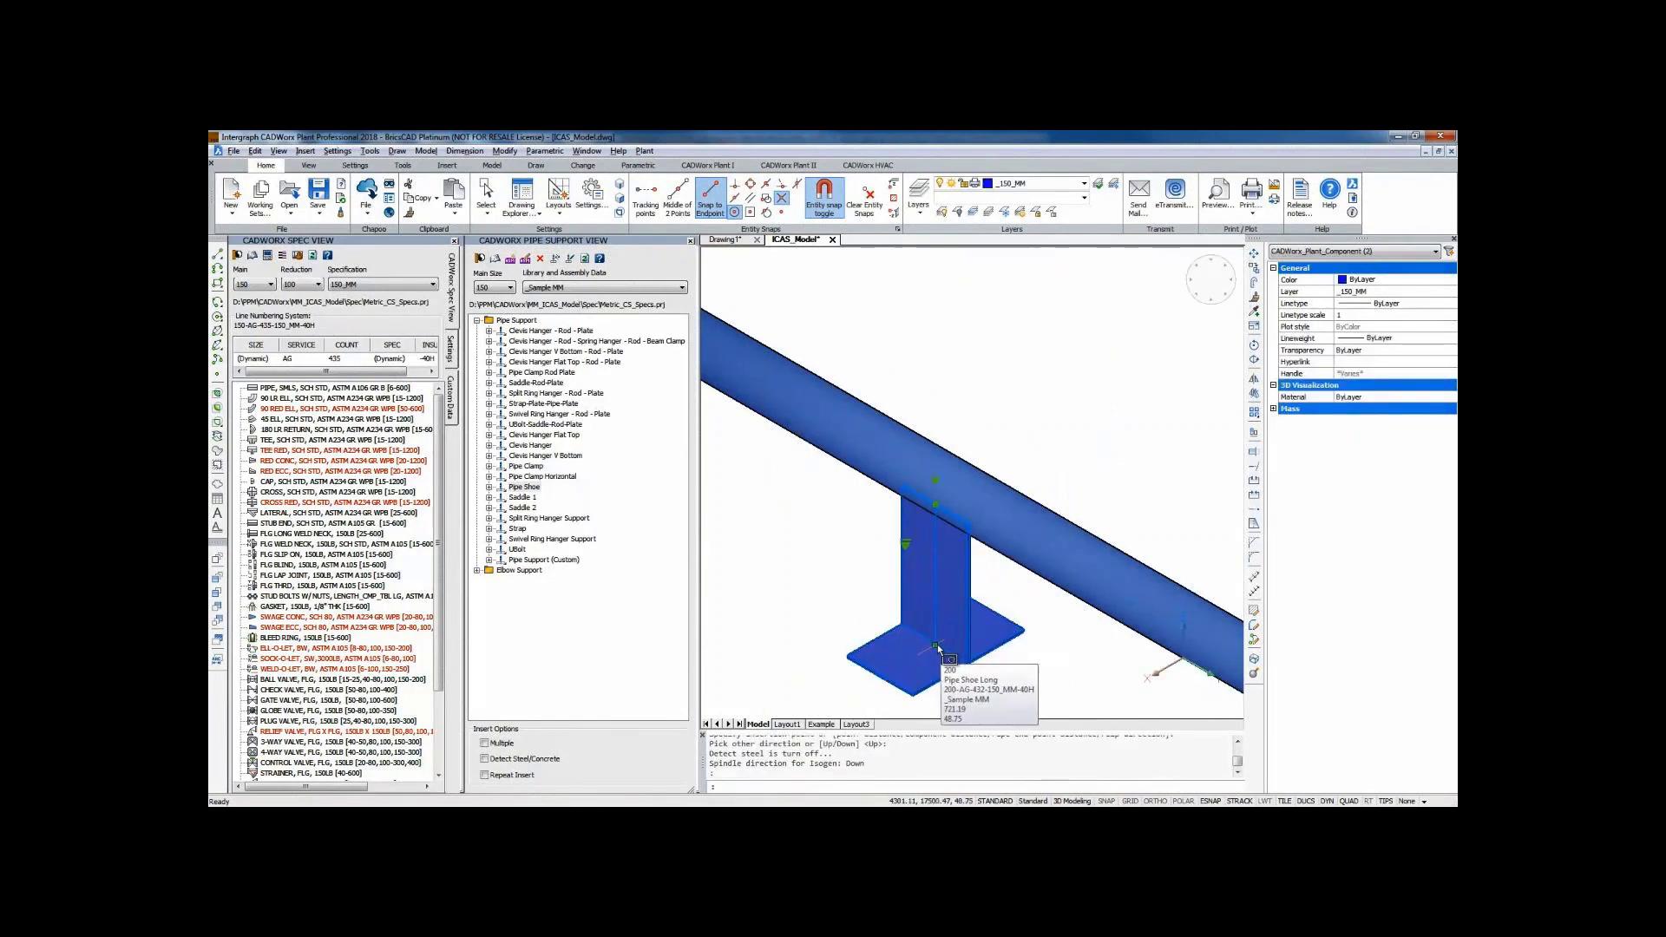
click(934, 649)
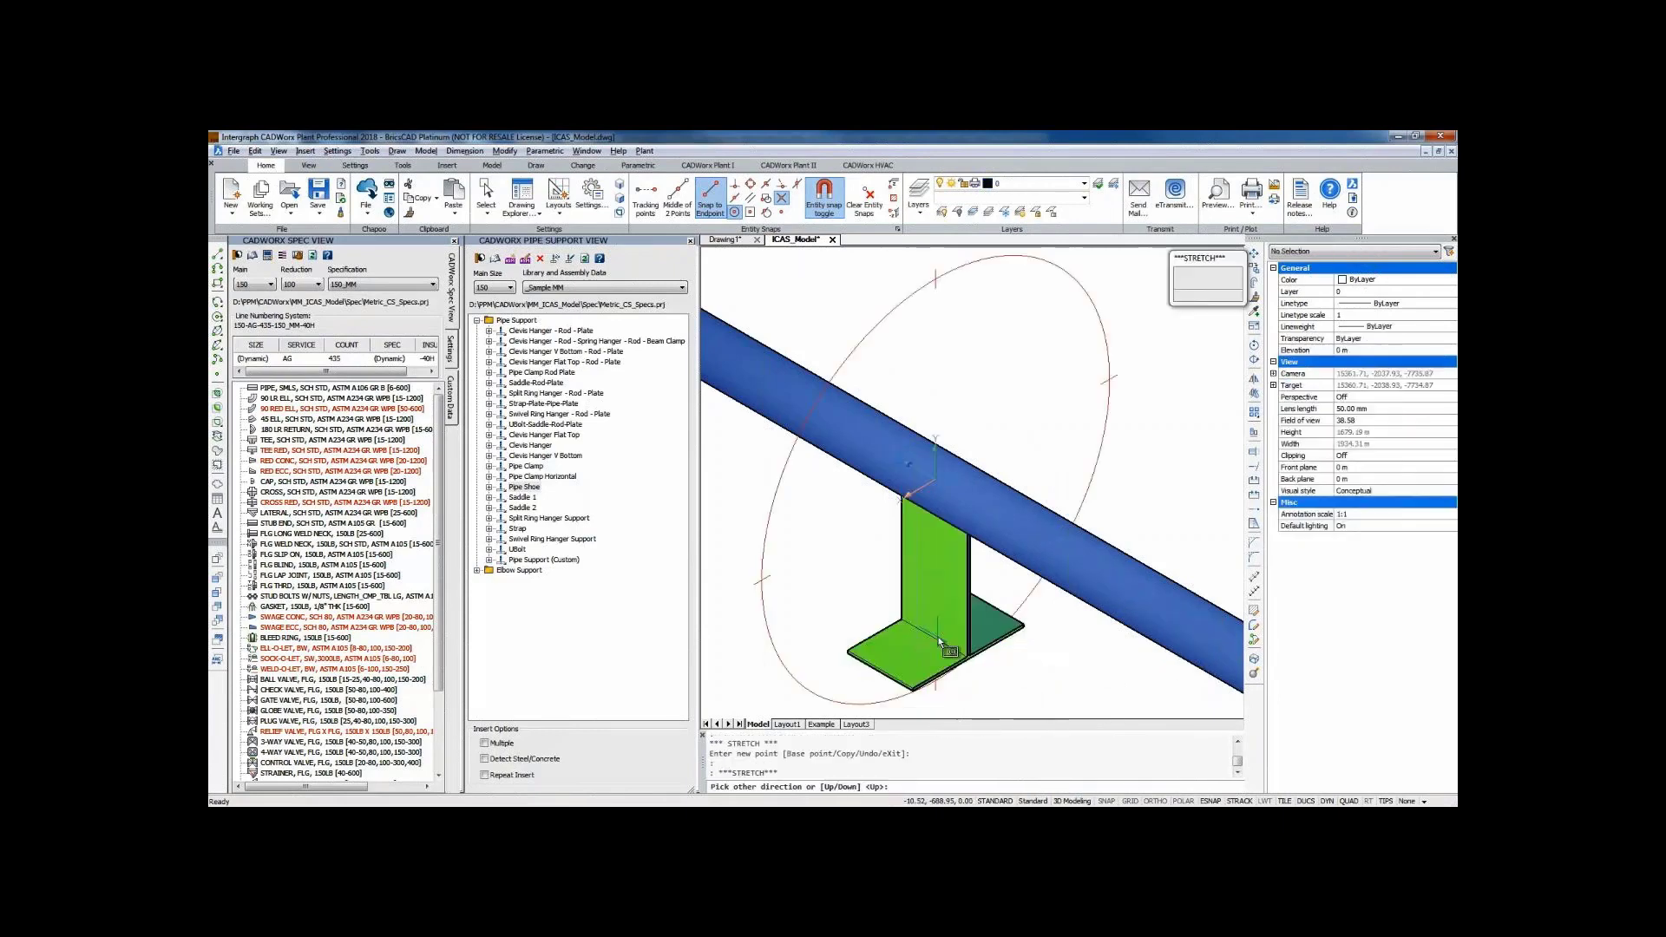
click(939, 596)
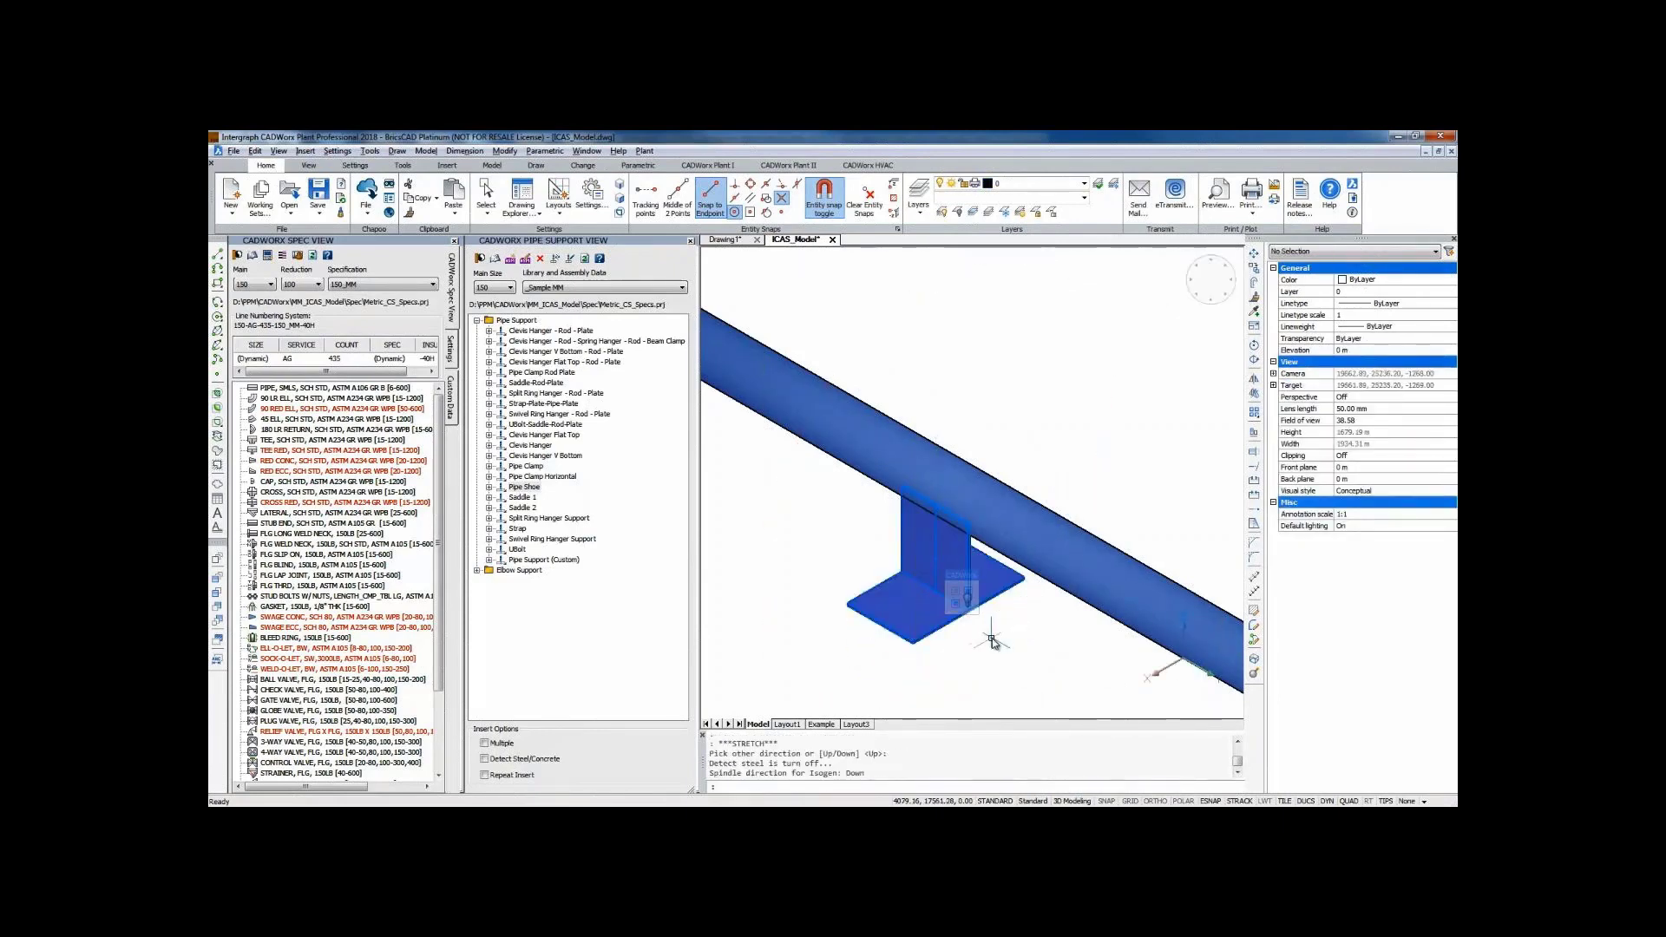
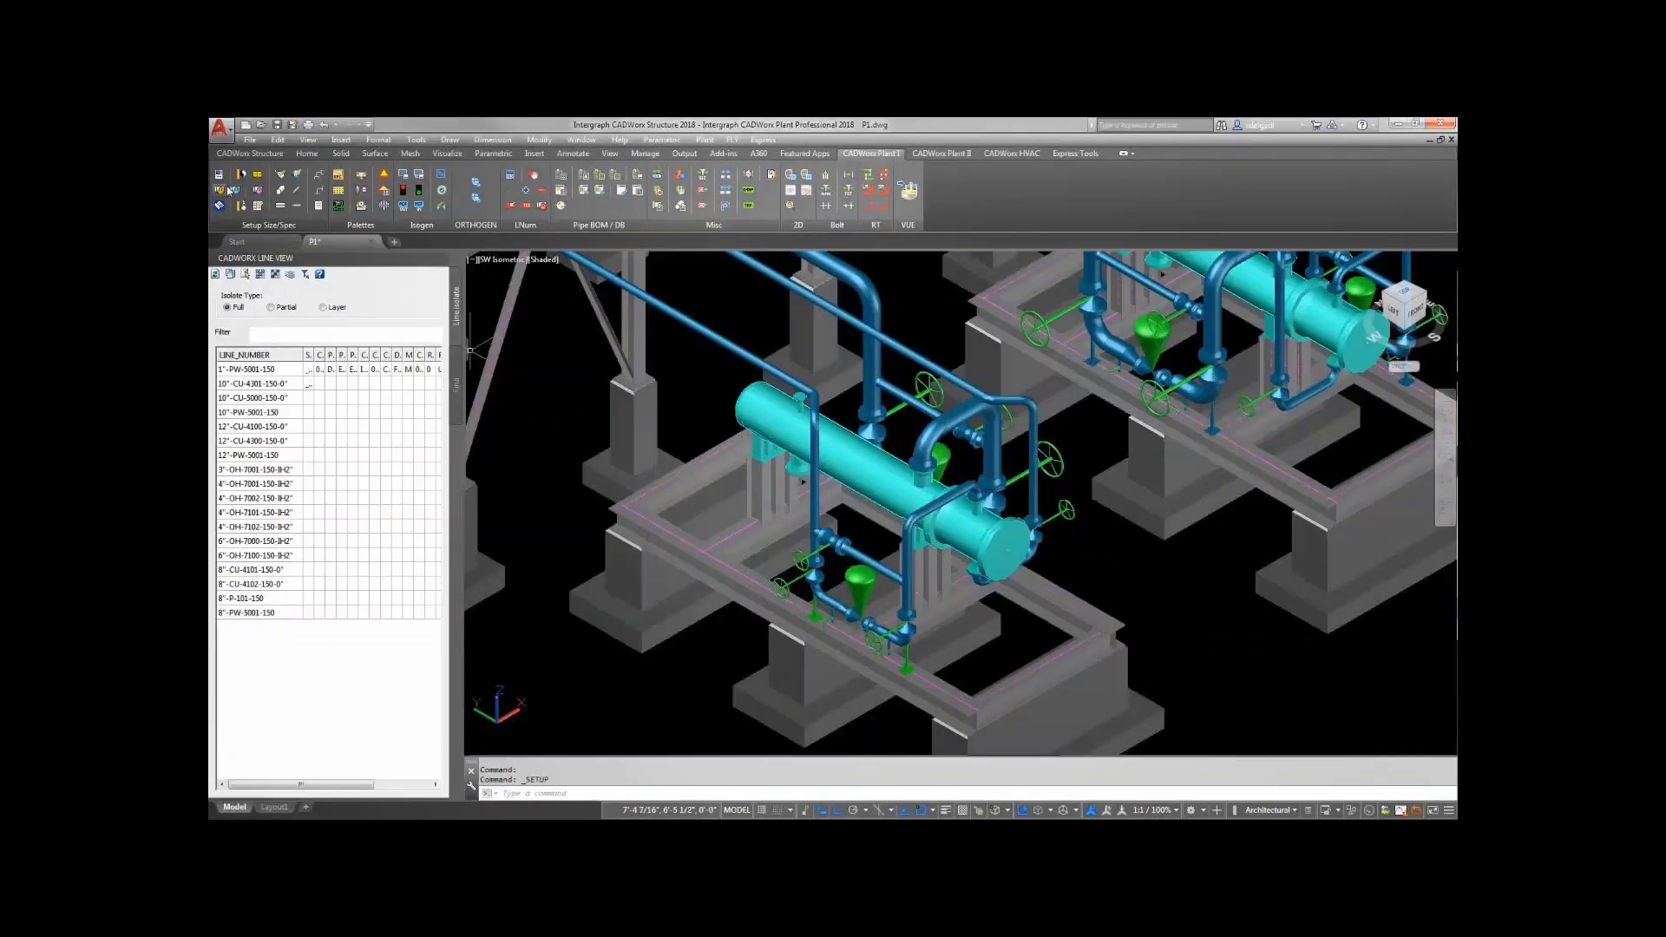
In the AutoCAD session, check the IsogenAppendNippleLength configuration setting in the CADWorx Plant setup and leave it without changes.
click(220, 176)
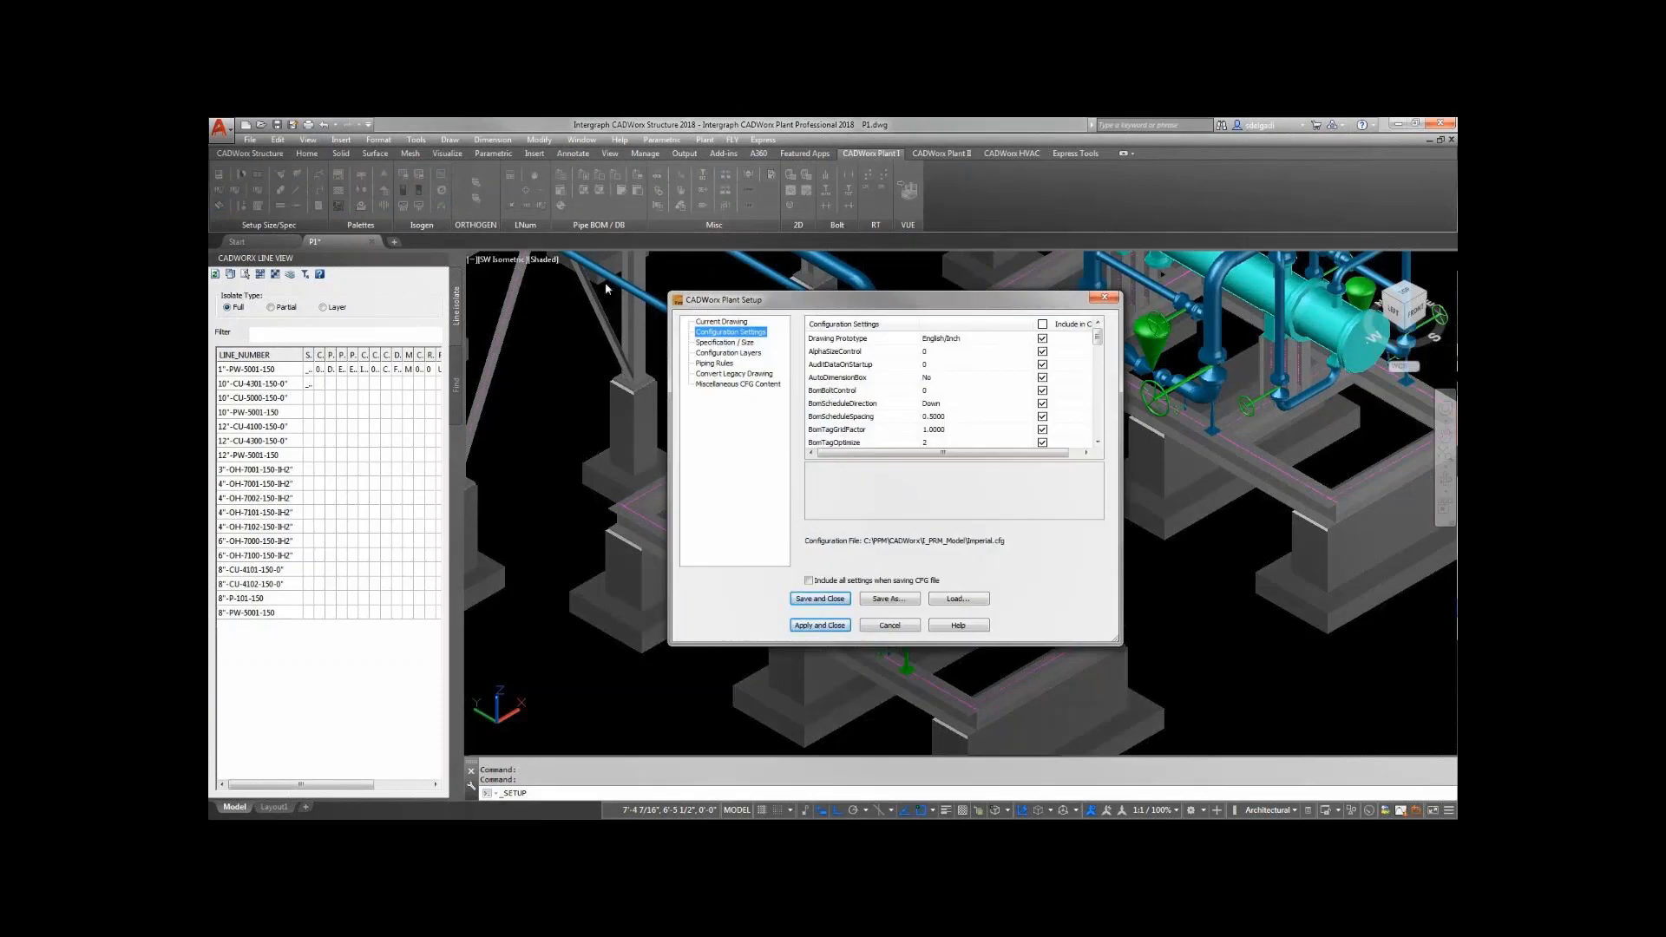
click(1098, 336)
key(i)
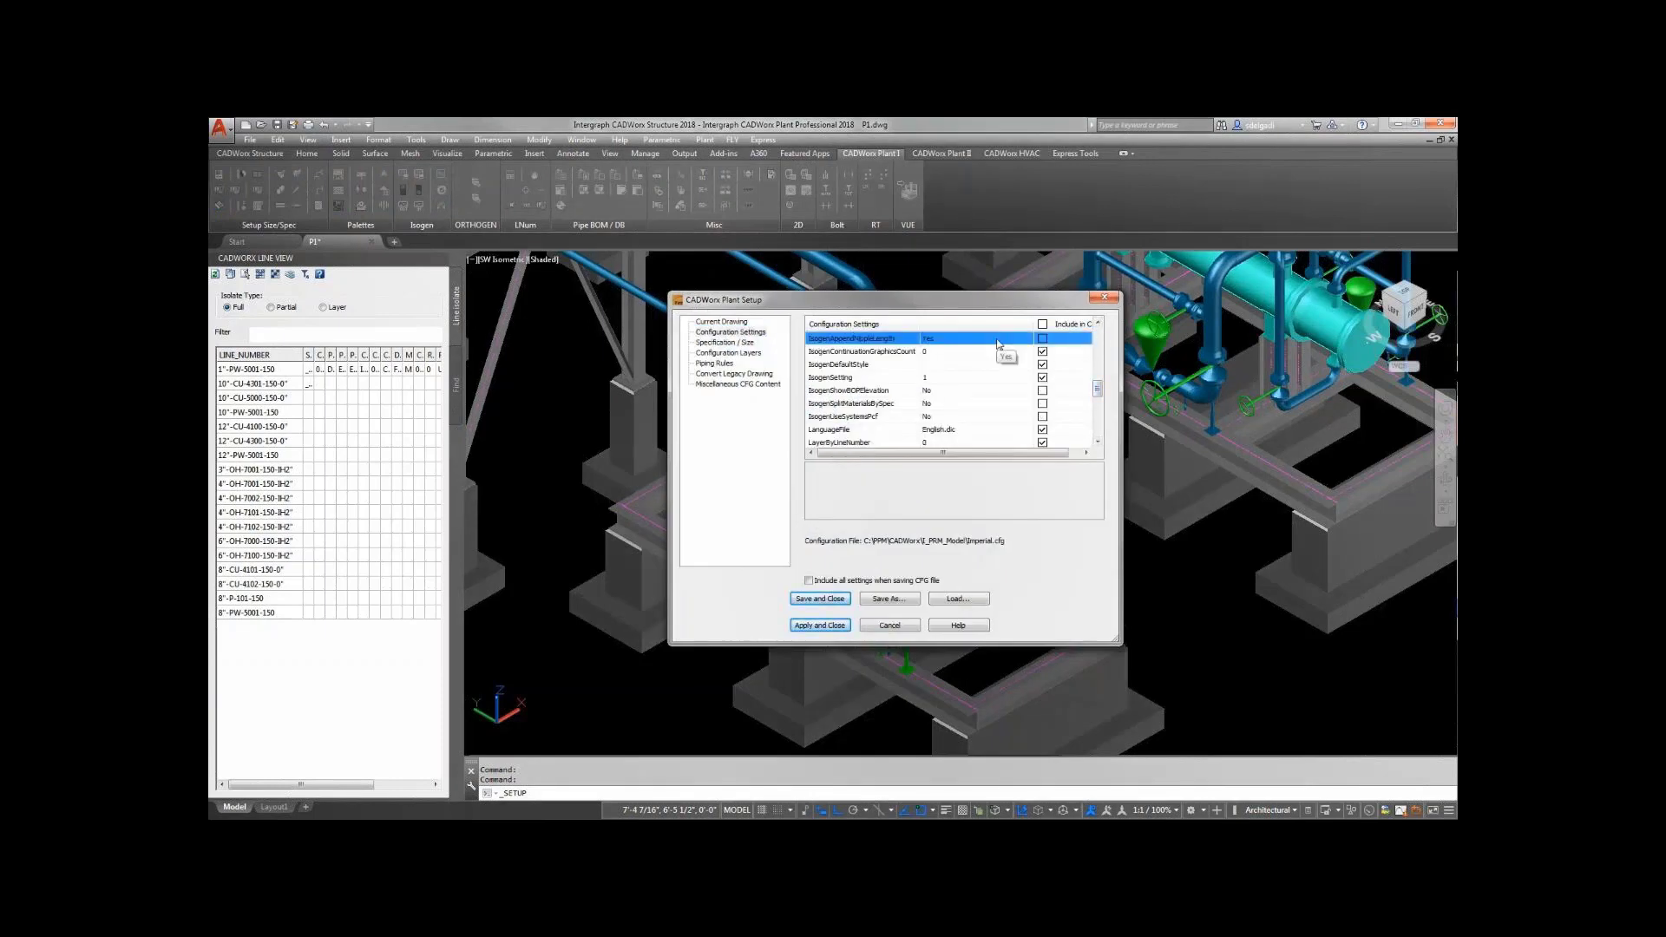
click(887, 624)
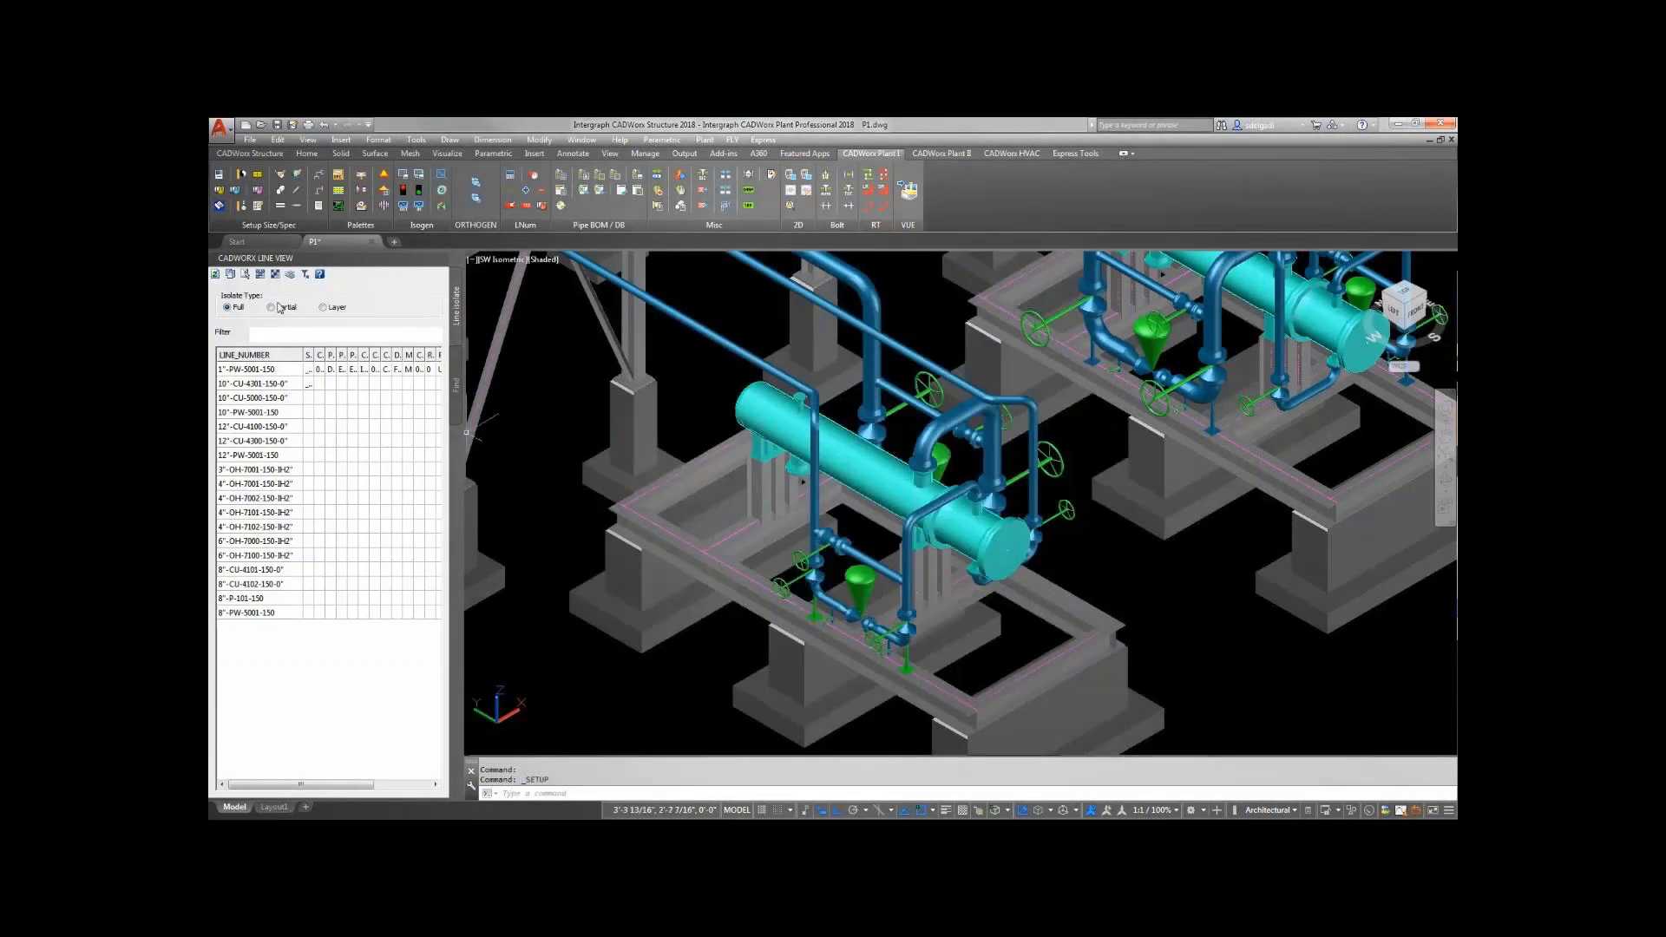
Isolate line 4"-OH-7001-150-IH2" by picking its control valve, and frame the control valve assembly in the left view.
click(247, 275)
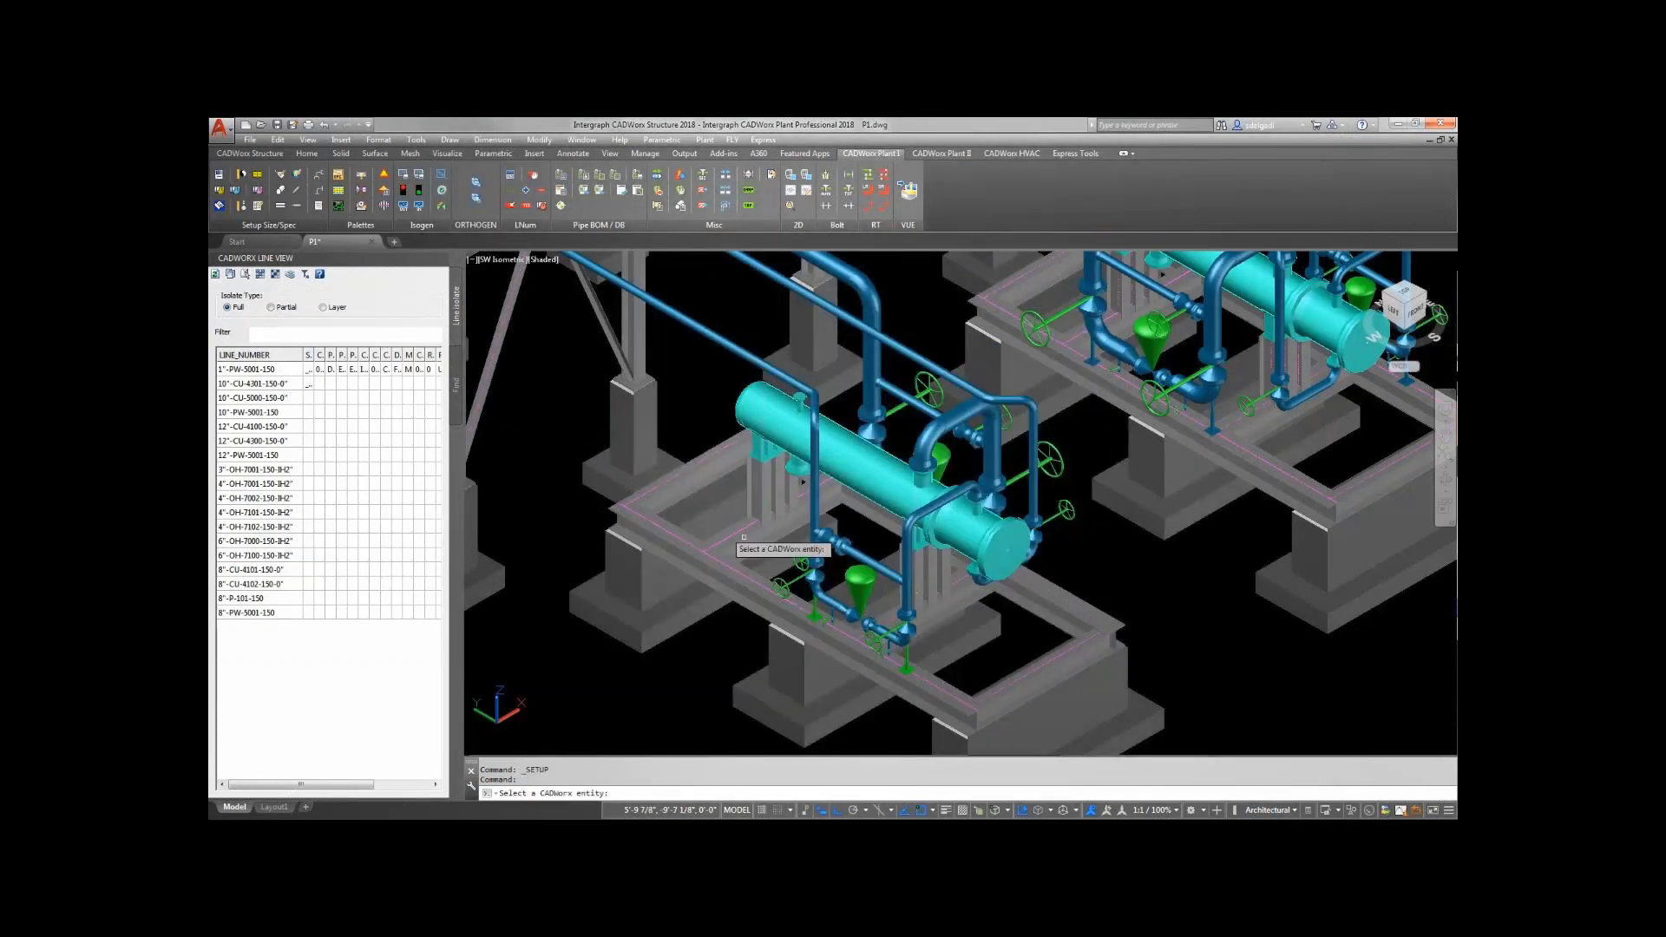
click(862, 570)
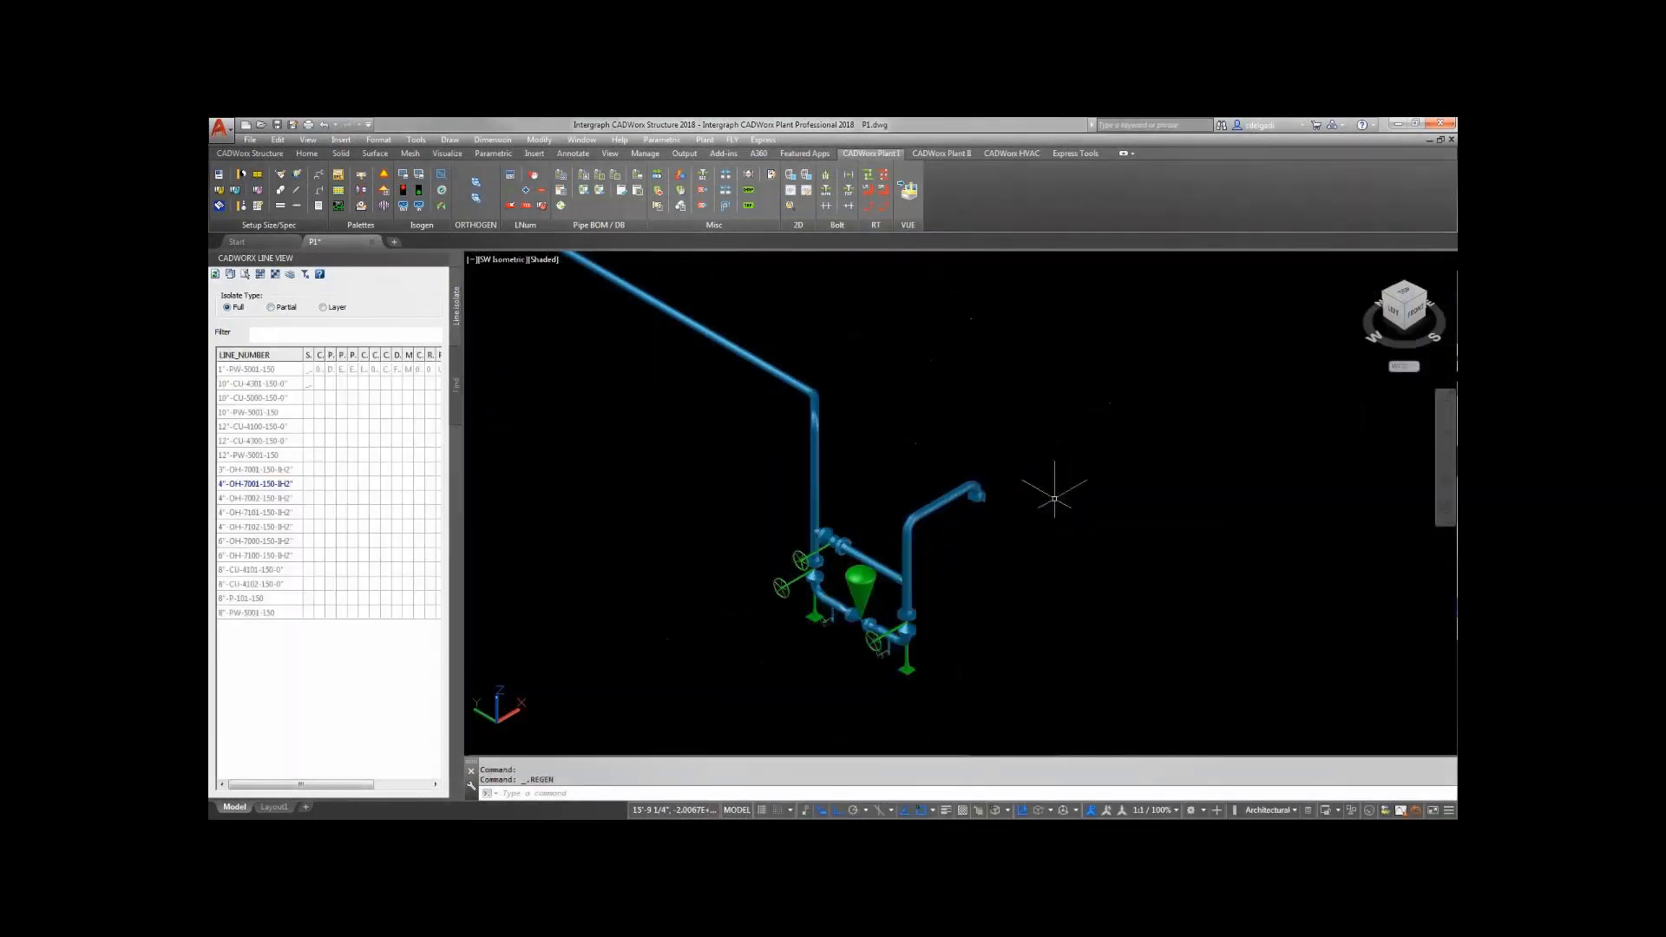
click(1391, 318)
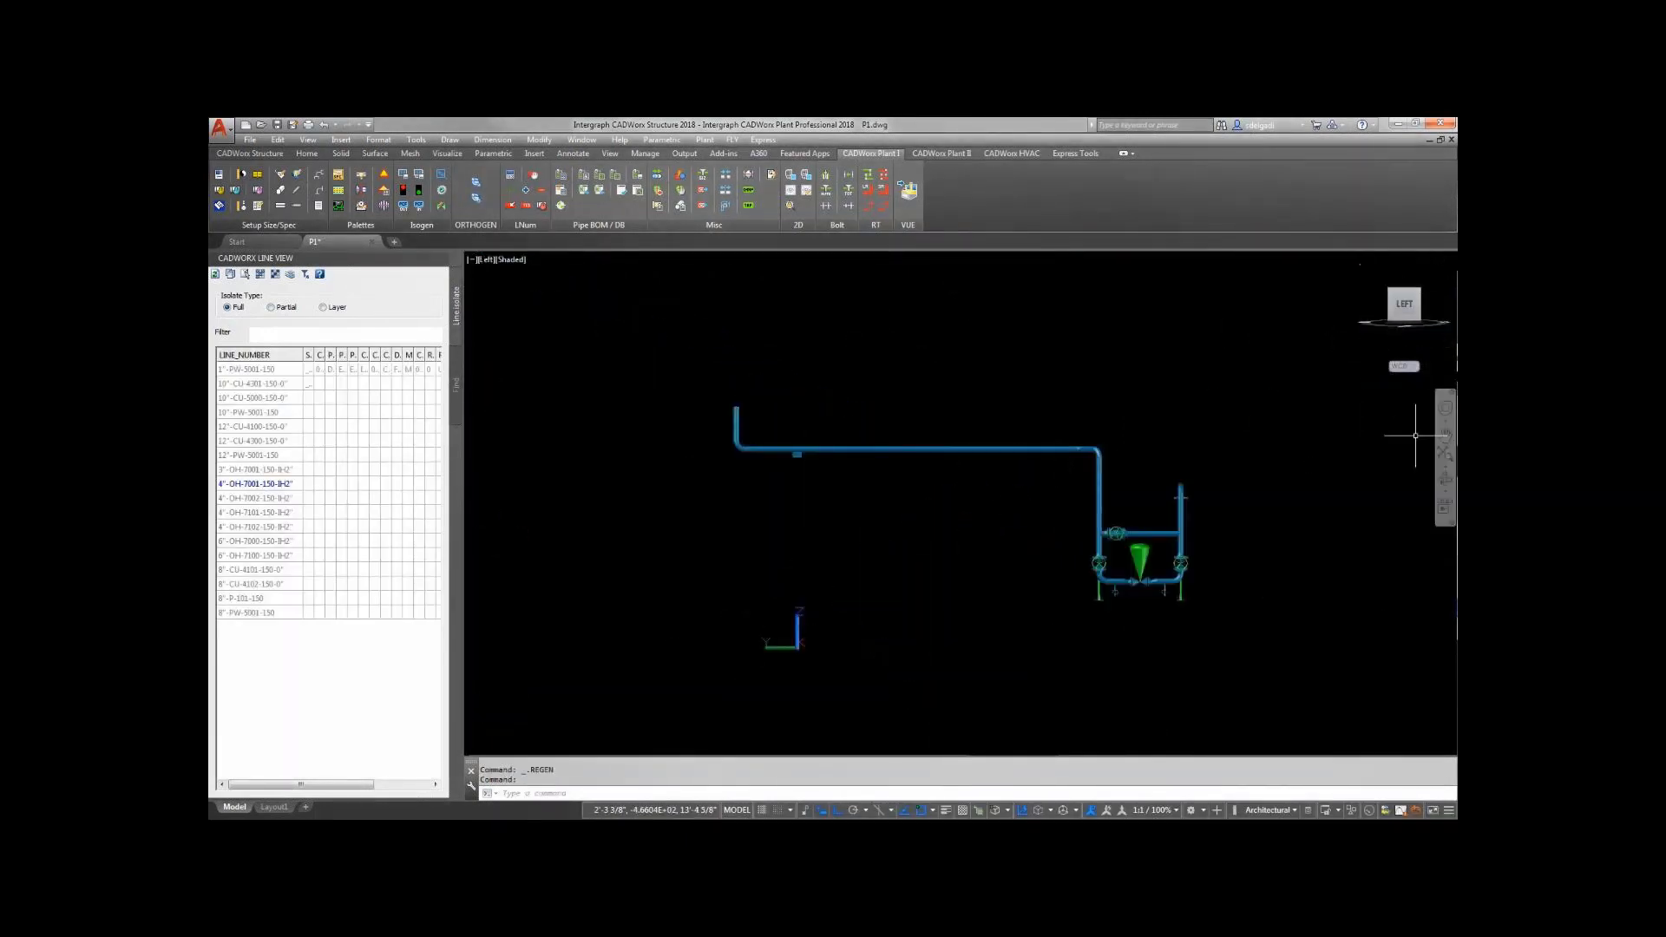
click(1447, 469)
click(1417, 499)
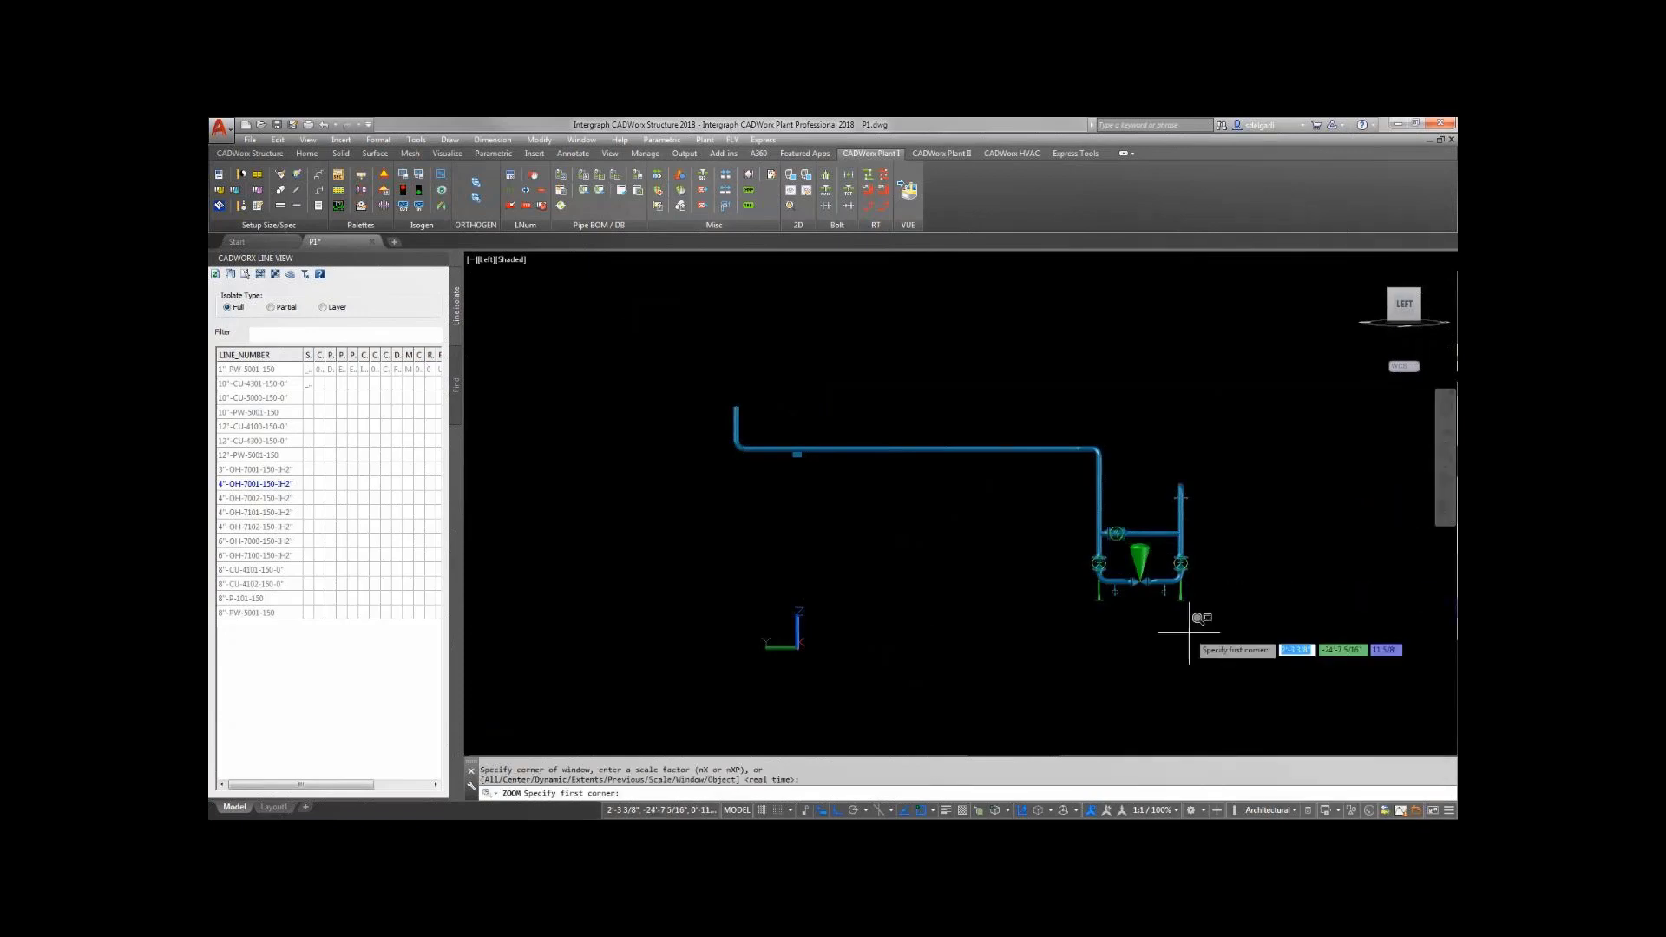
click(1200, 607)
click(1084, 514)
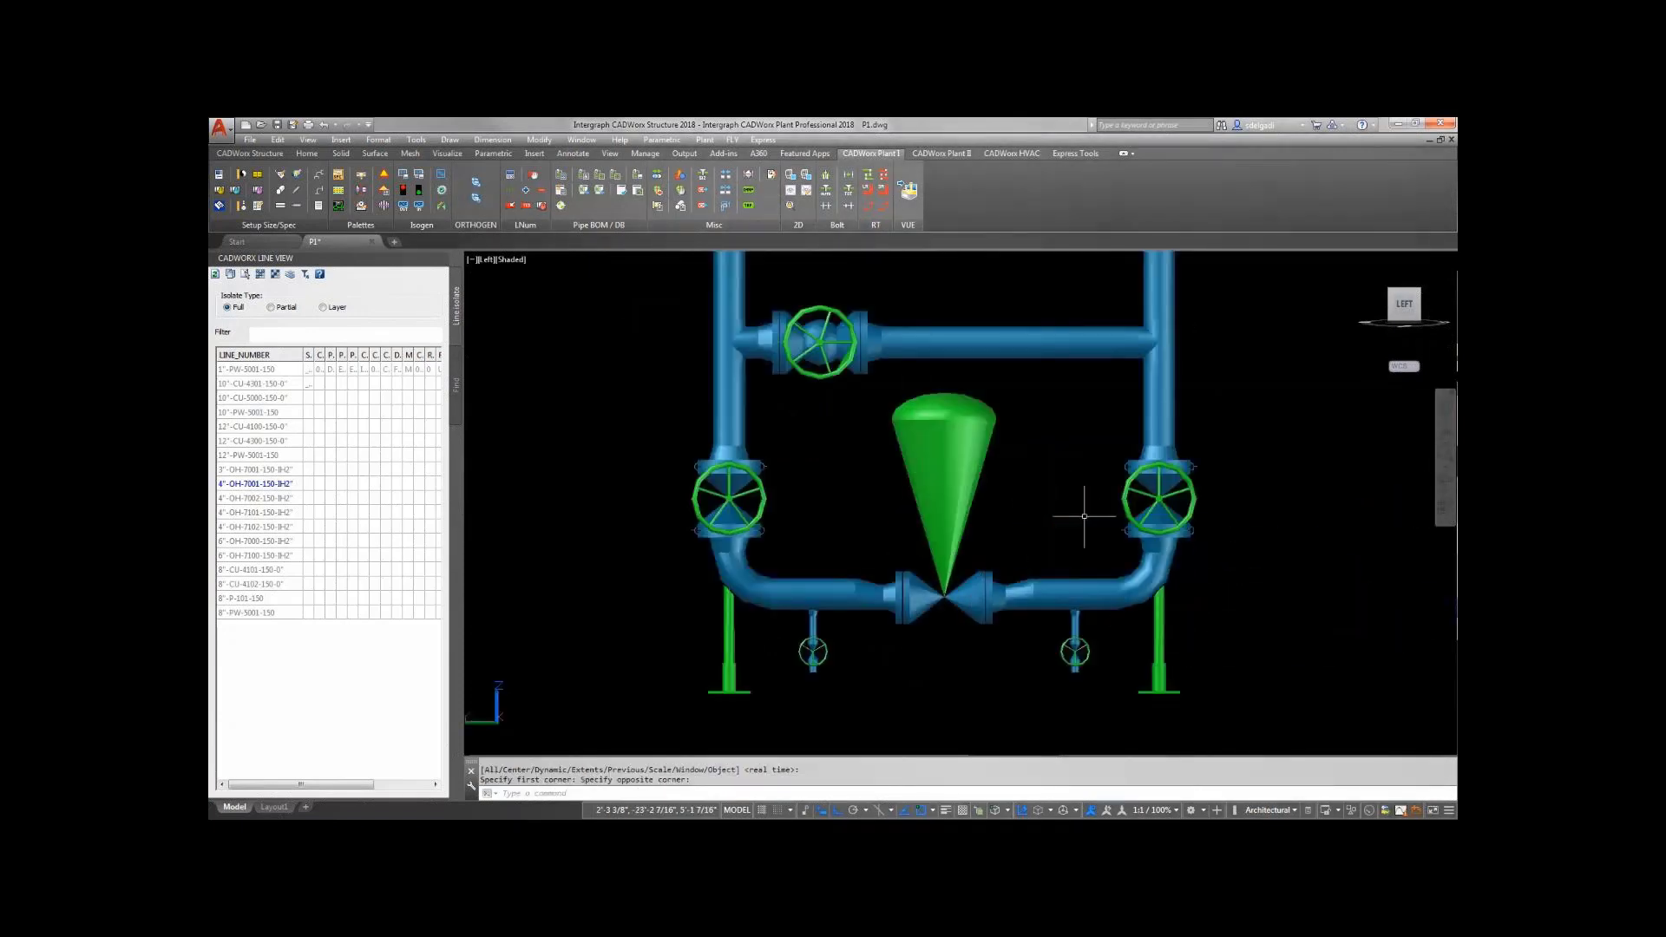
Export an Isogen isometric of the selected components around the right-hand valve, elbow and support, and open the resulting plot file.
click(402, 176)
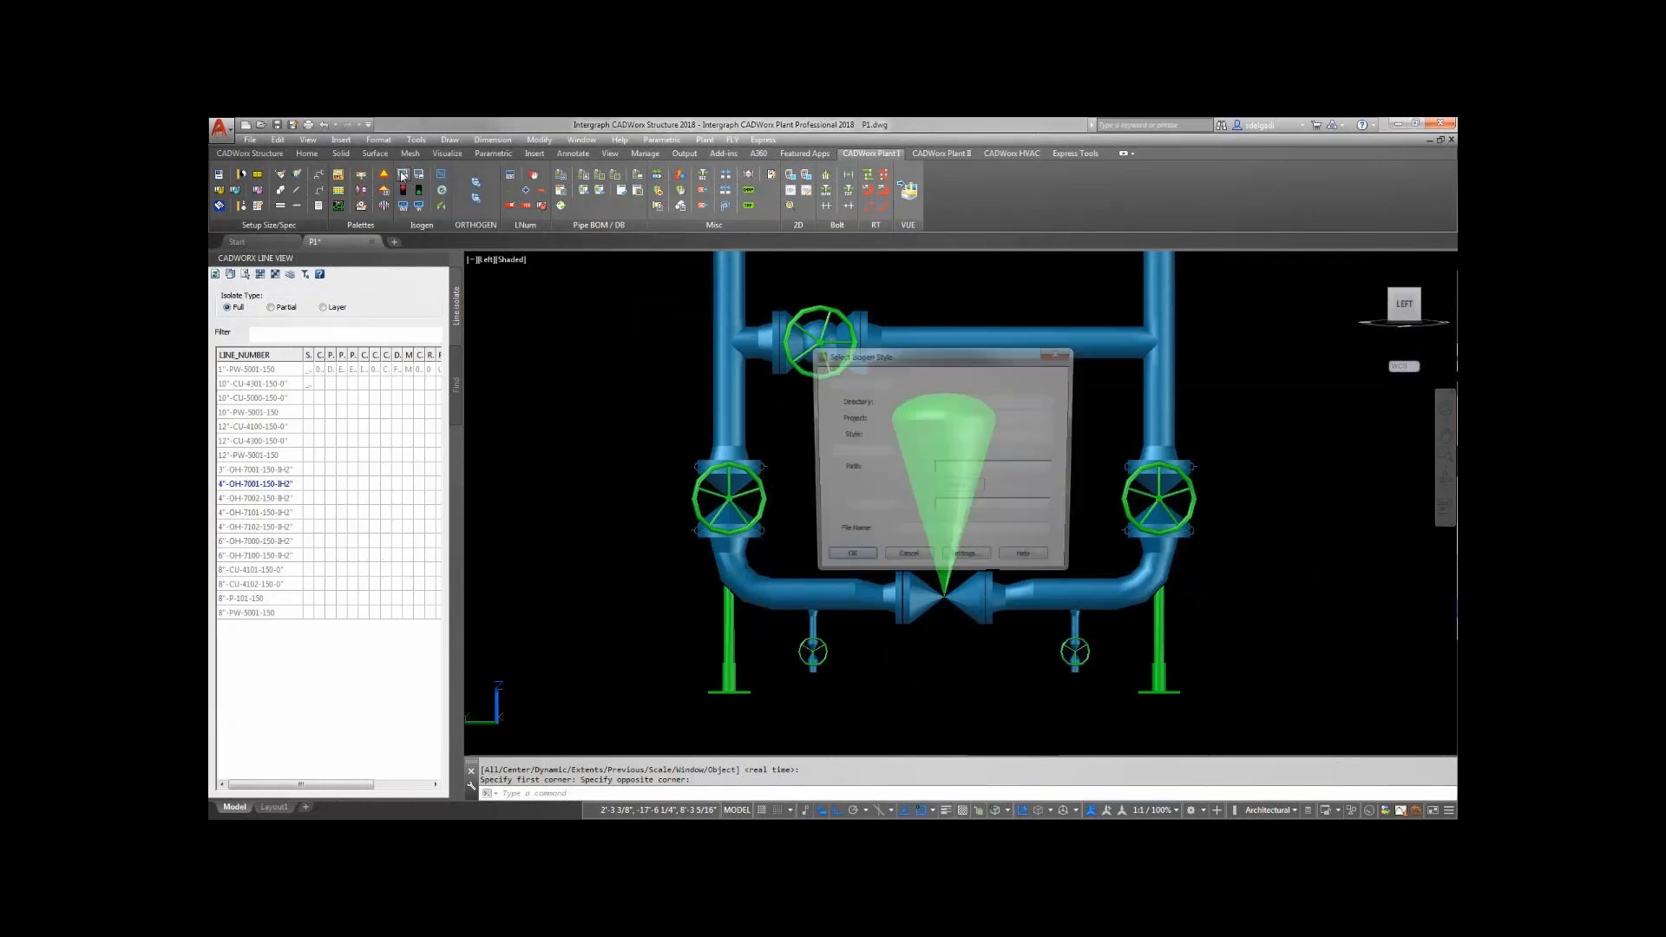
click(843, 564)
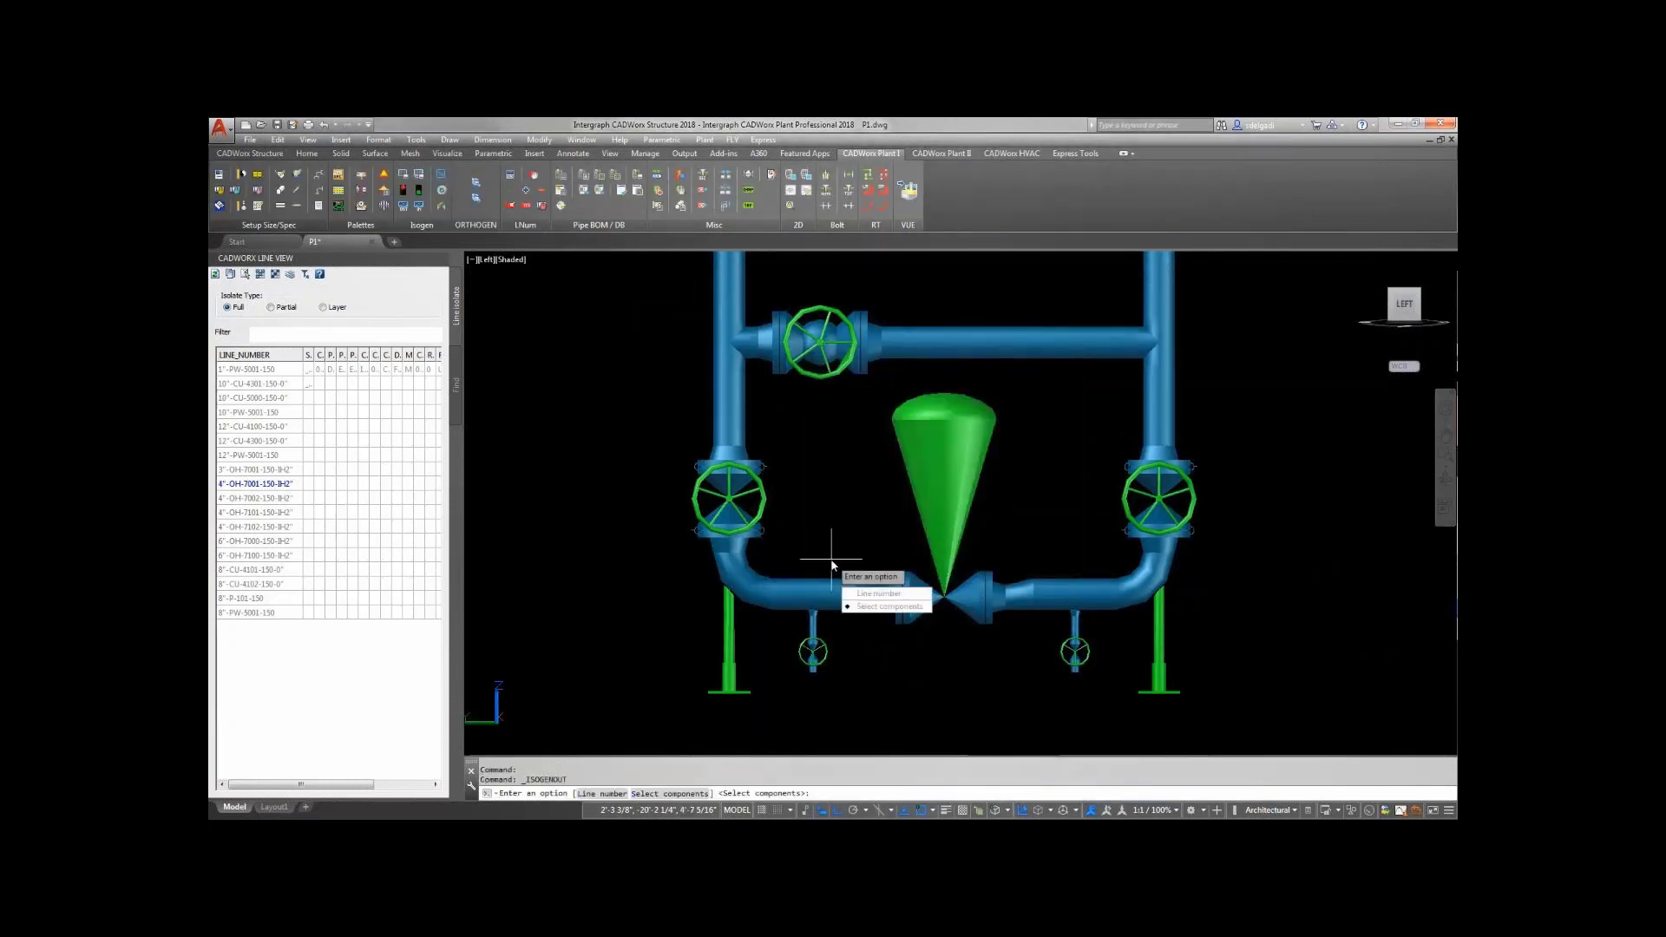
text(S)
key(Return)
click(1268, 710)
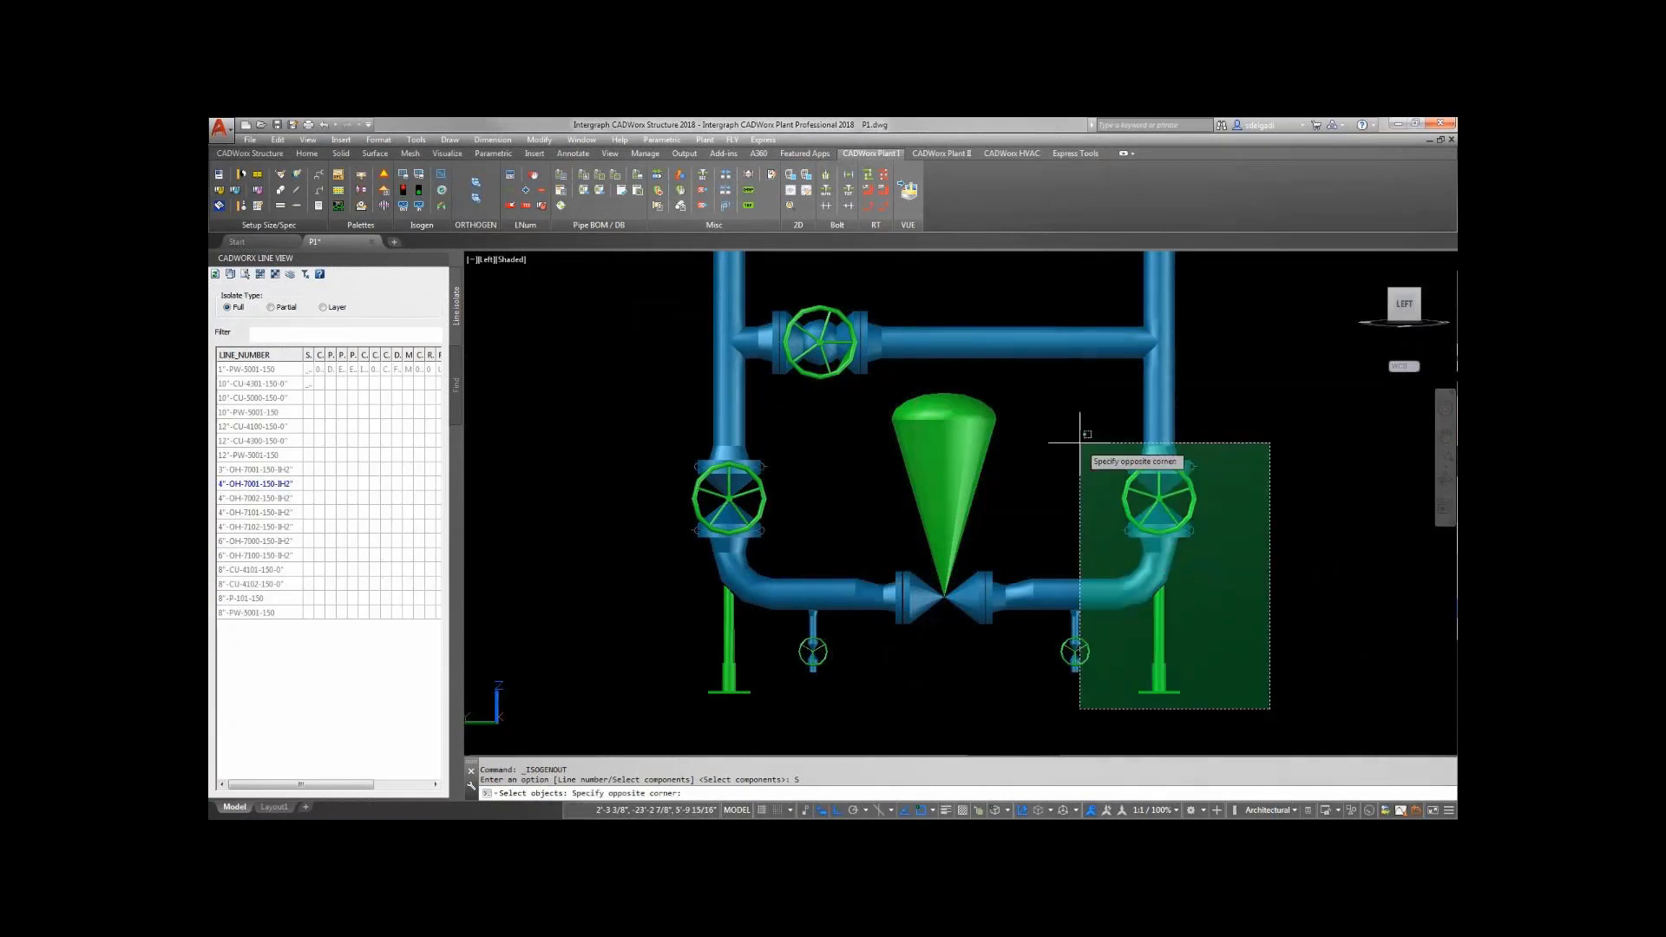
click(1055, 404)
key(Return)
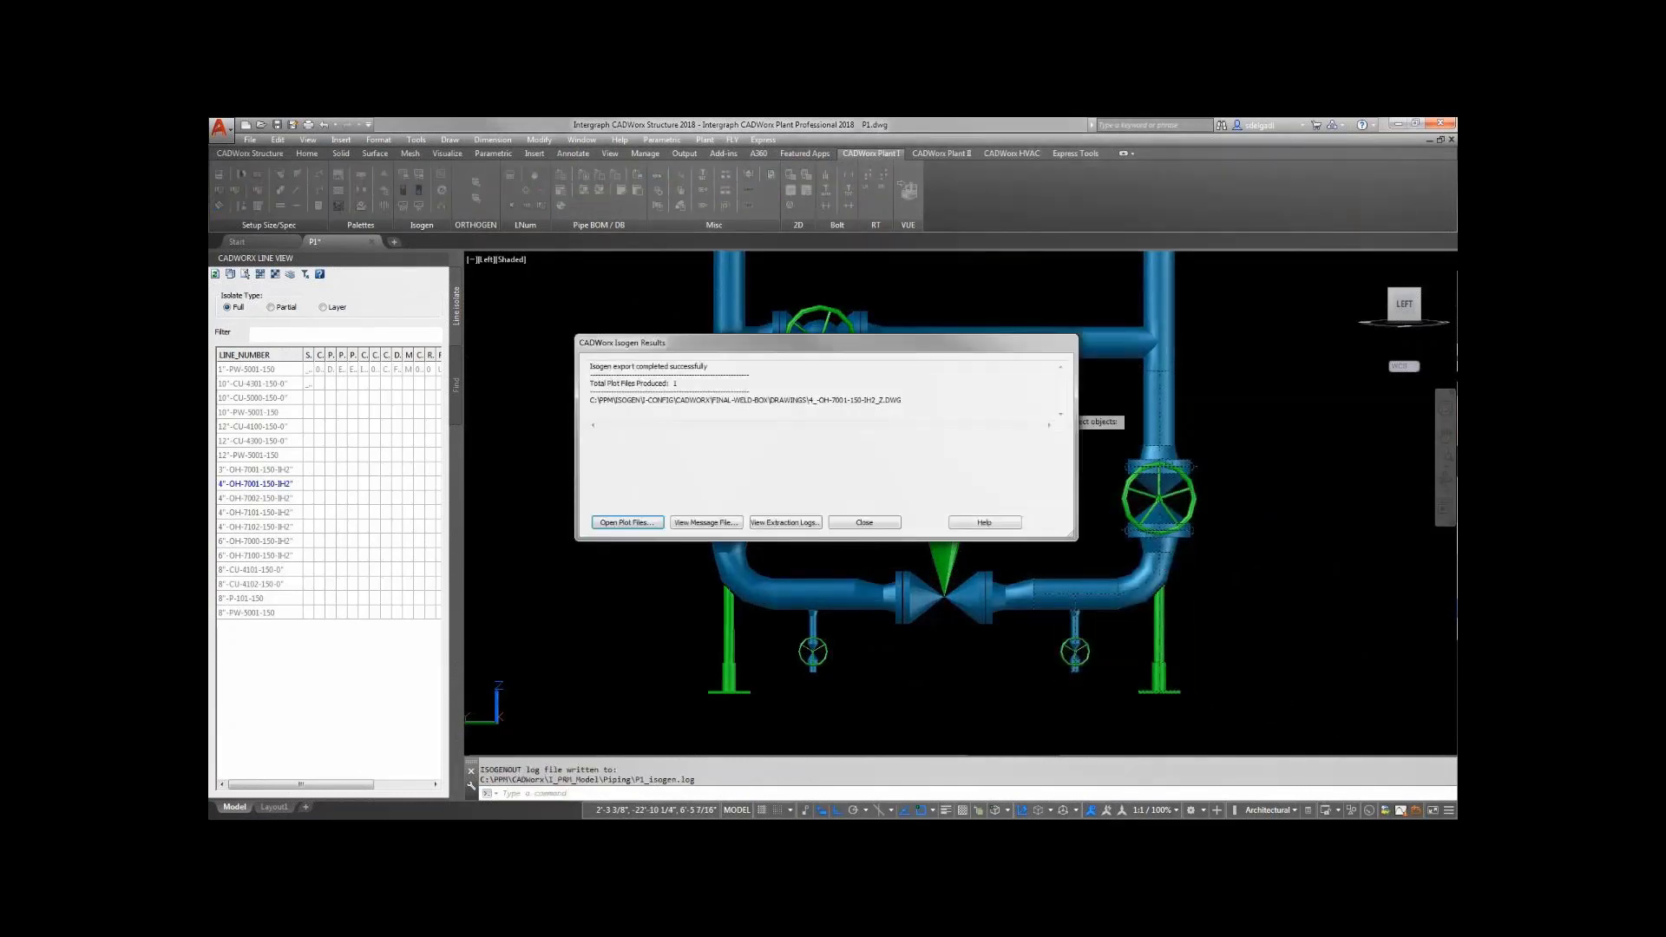
click(627, 522)
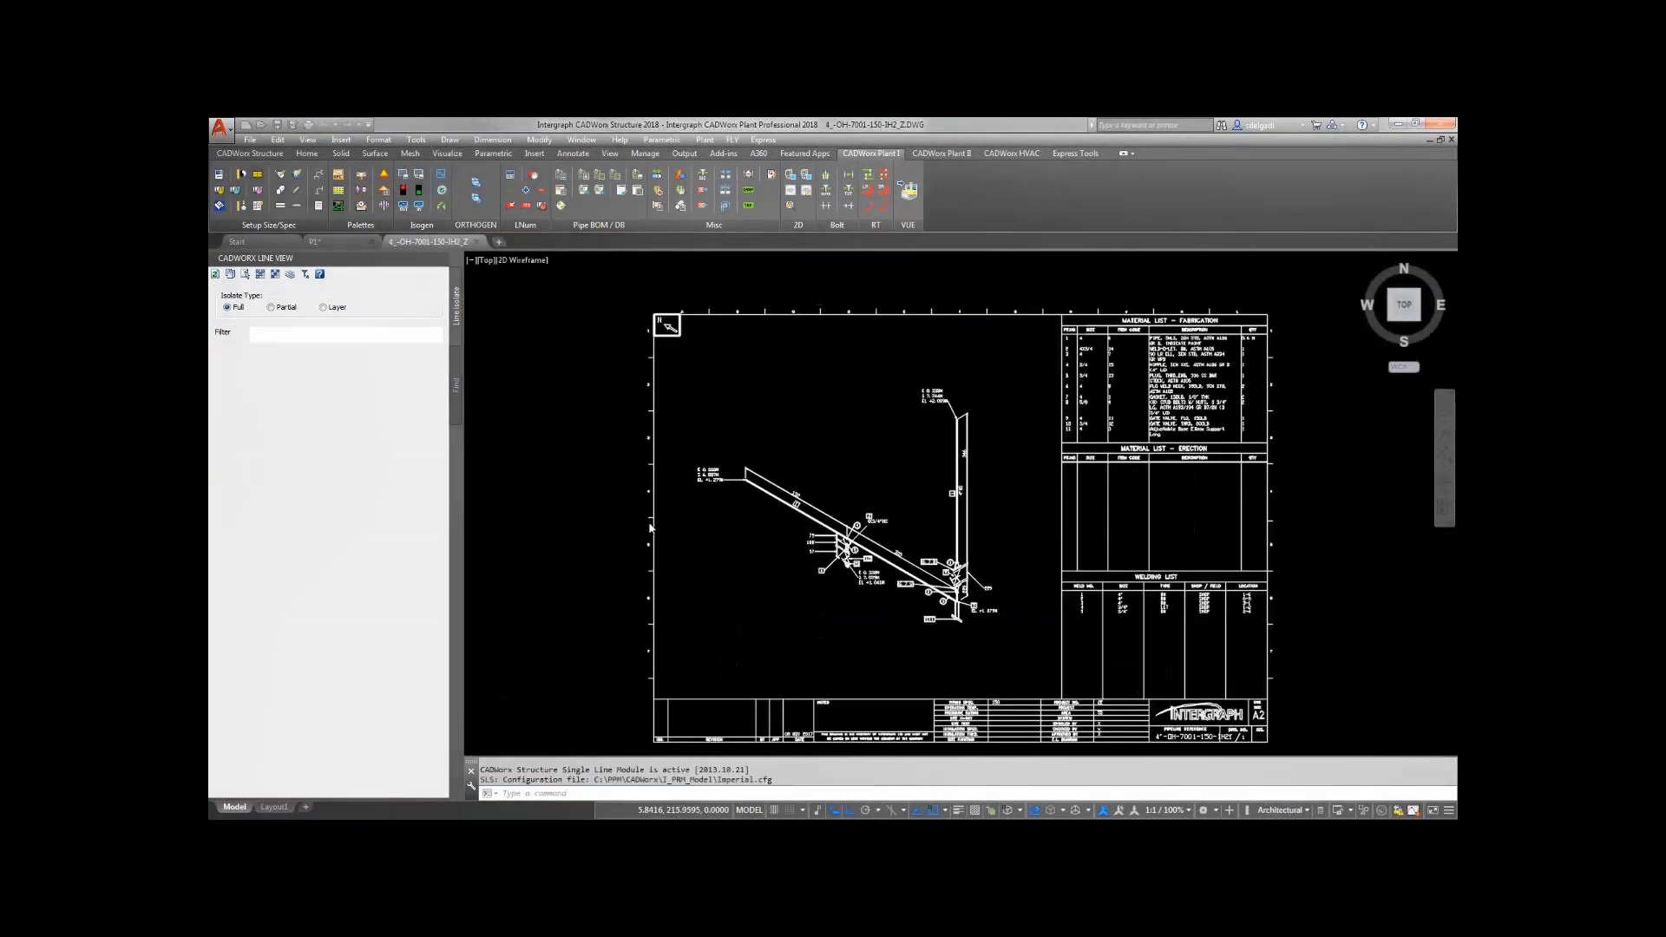
Examine the fabrication material list in the opened isometric drawing.
click(1445, 471)
click(1394, 492)
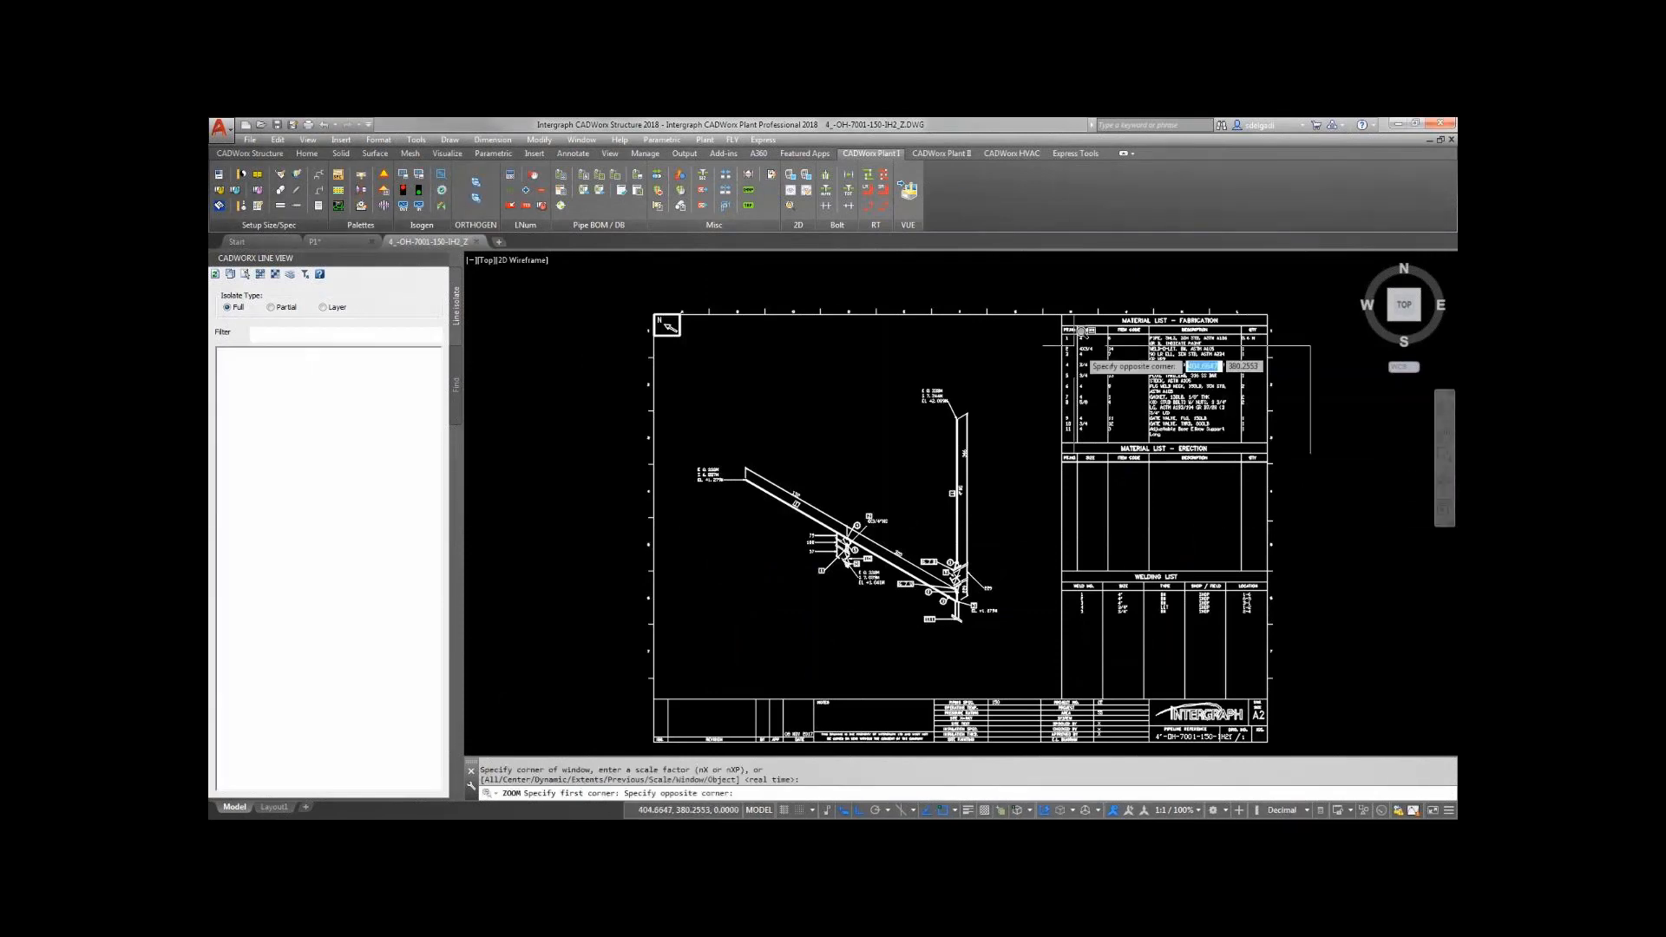
click(1035, 290)
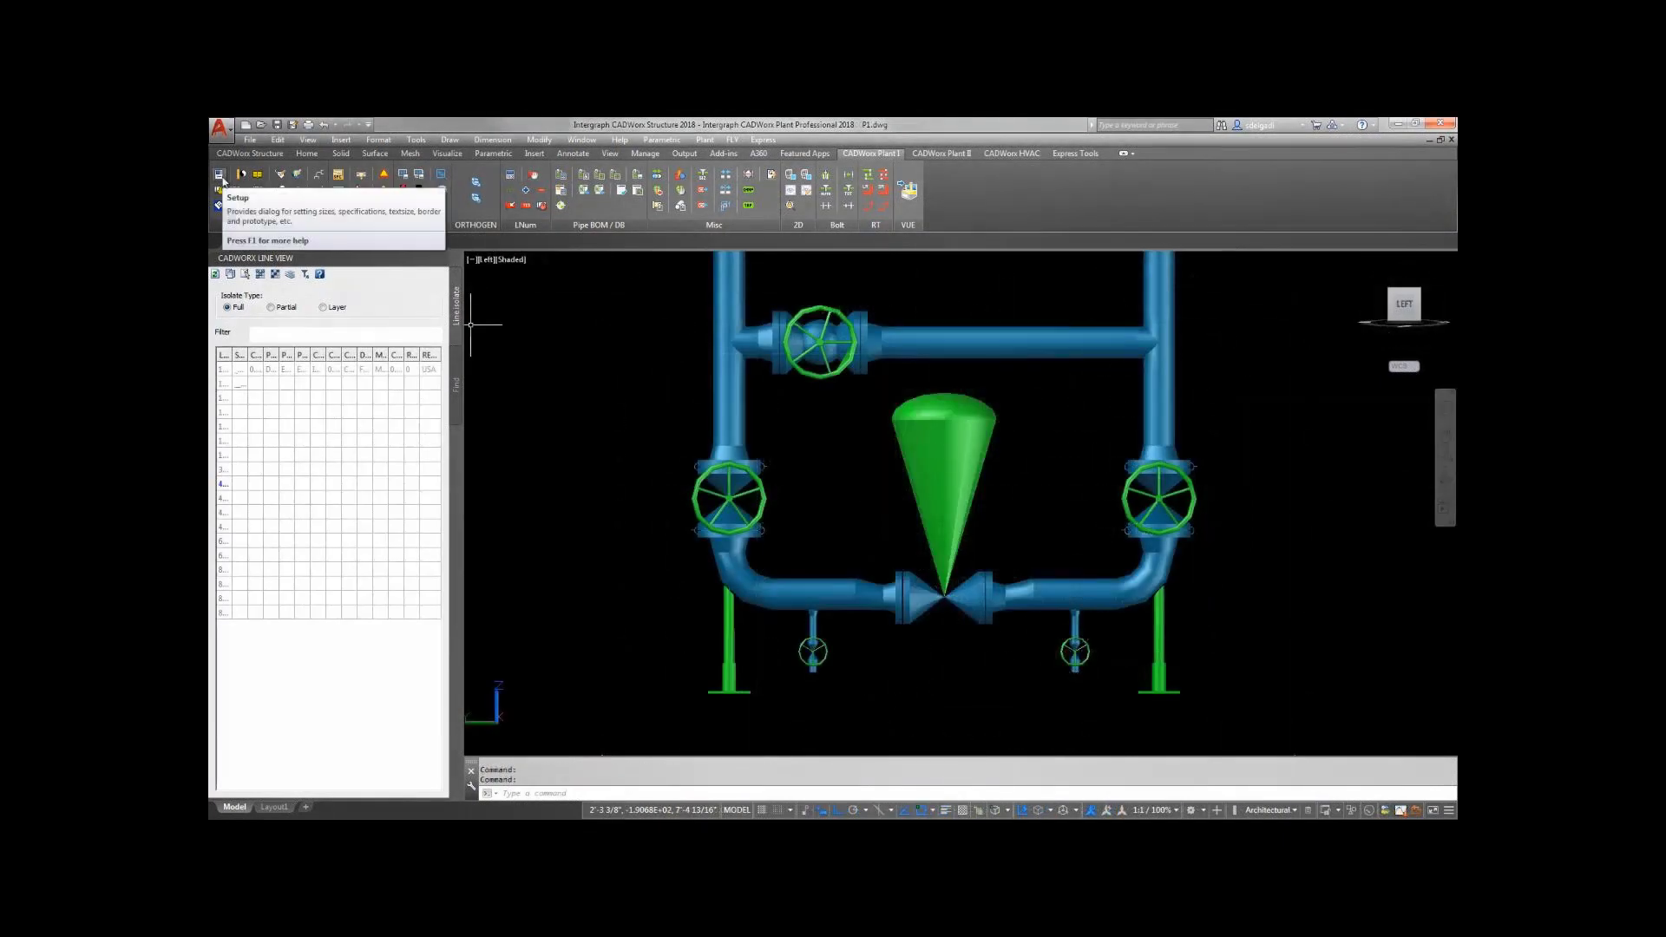
Set IsogenAppendNippleLength to No in the P1 drawing's CADWorx Plant configuration settings and apply the setup.
click(222, 184)
click(1099, 340)
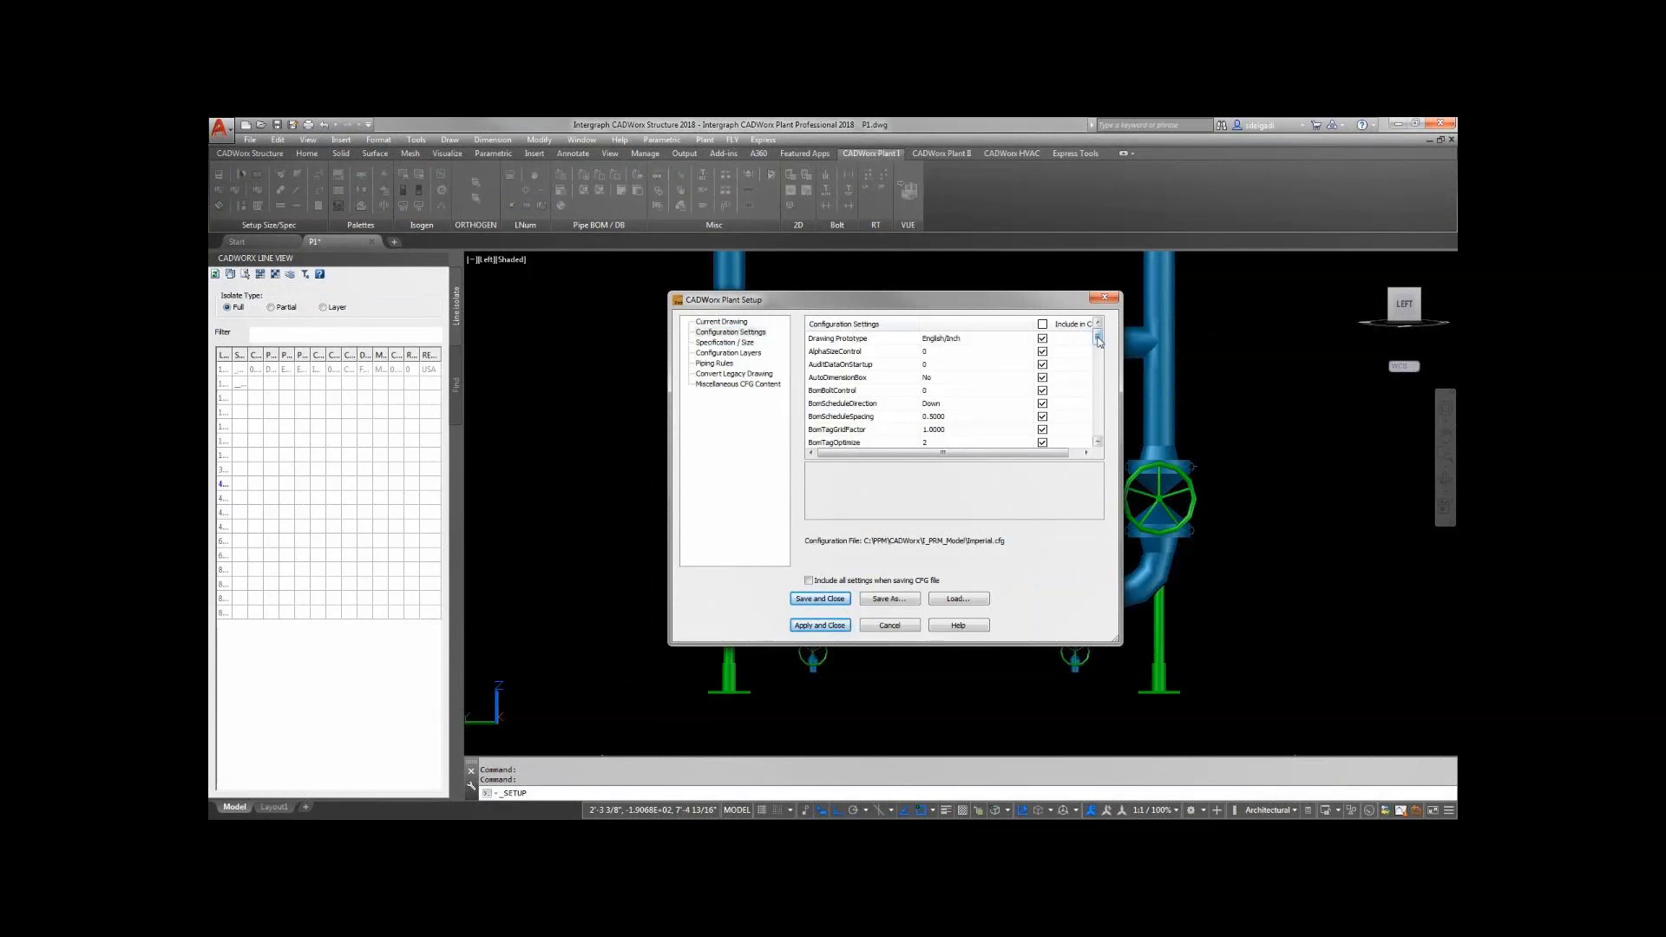
key(i)
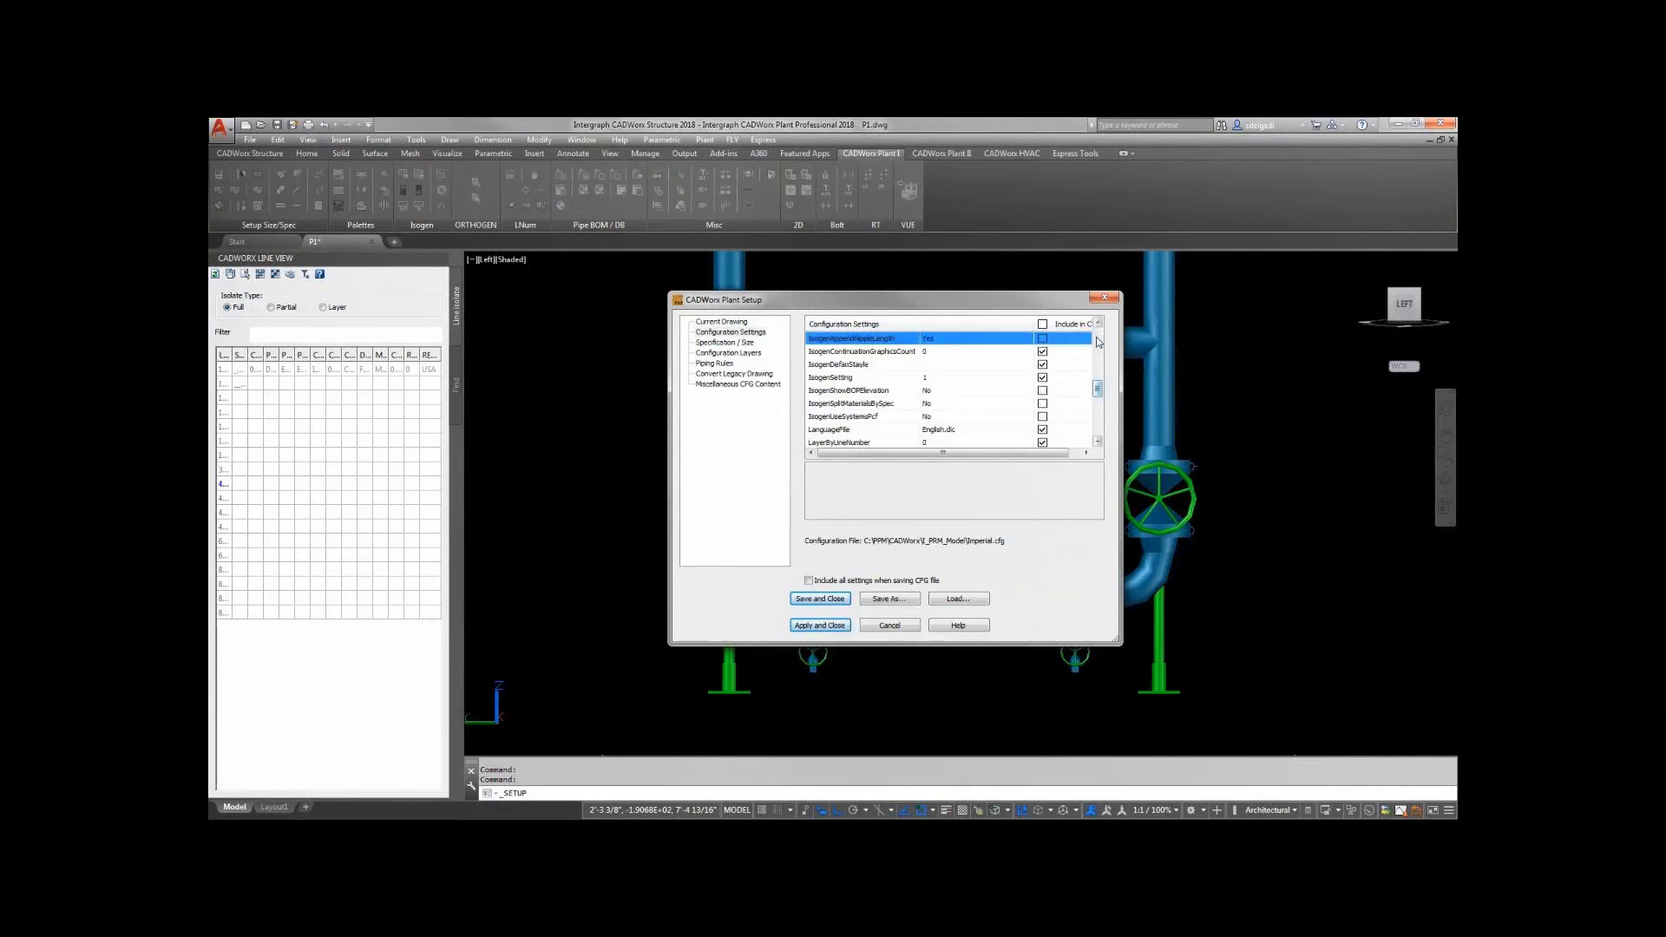
click(996, 340)
click(973, 362)
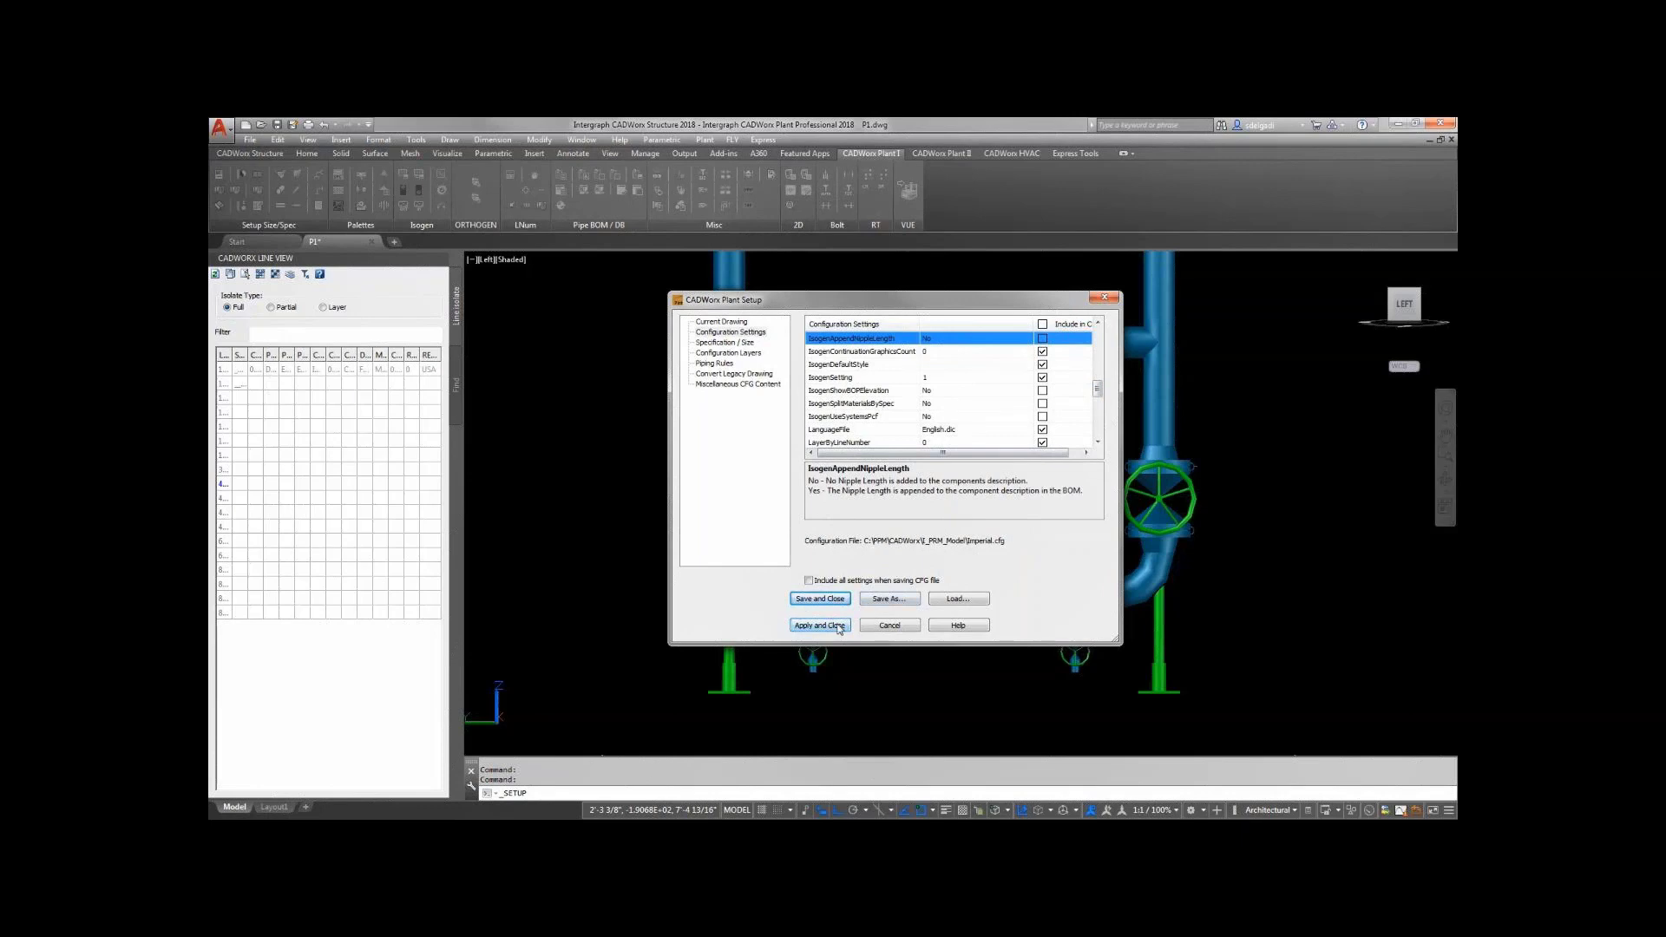
click(839, 627)
click(1009, 511)
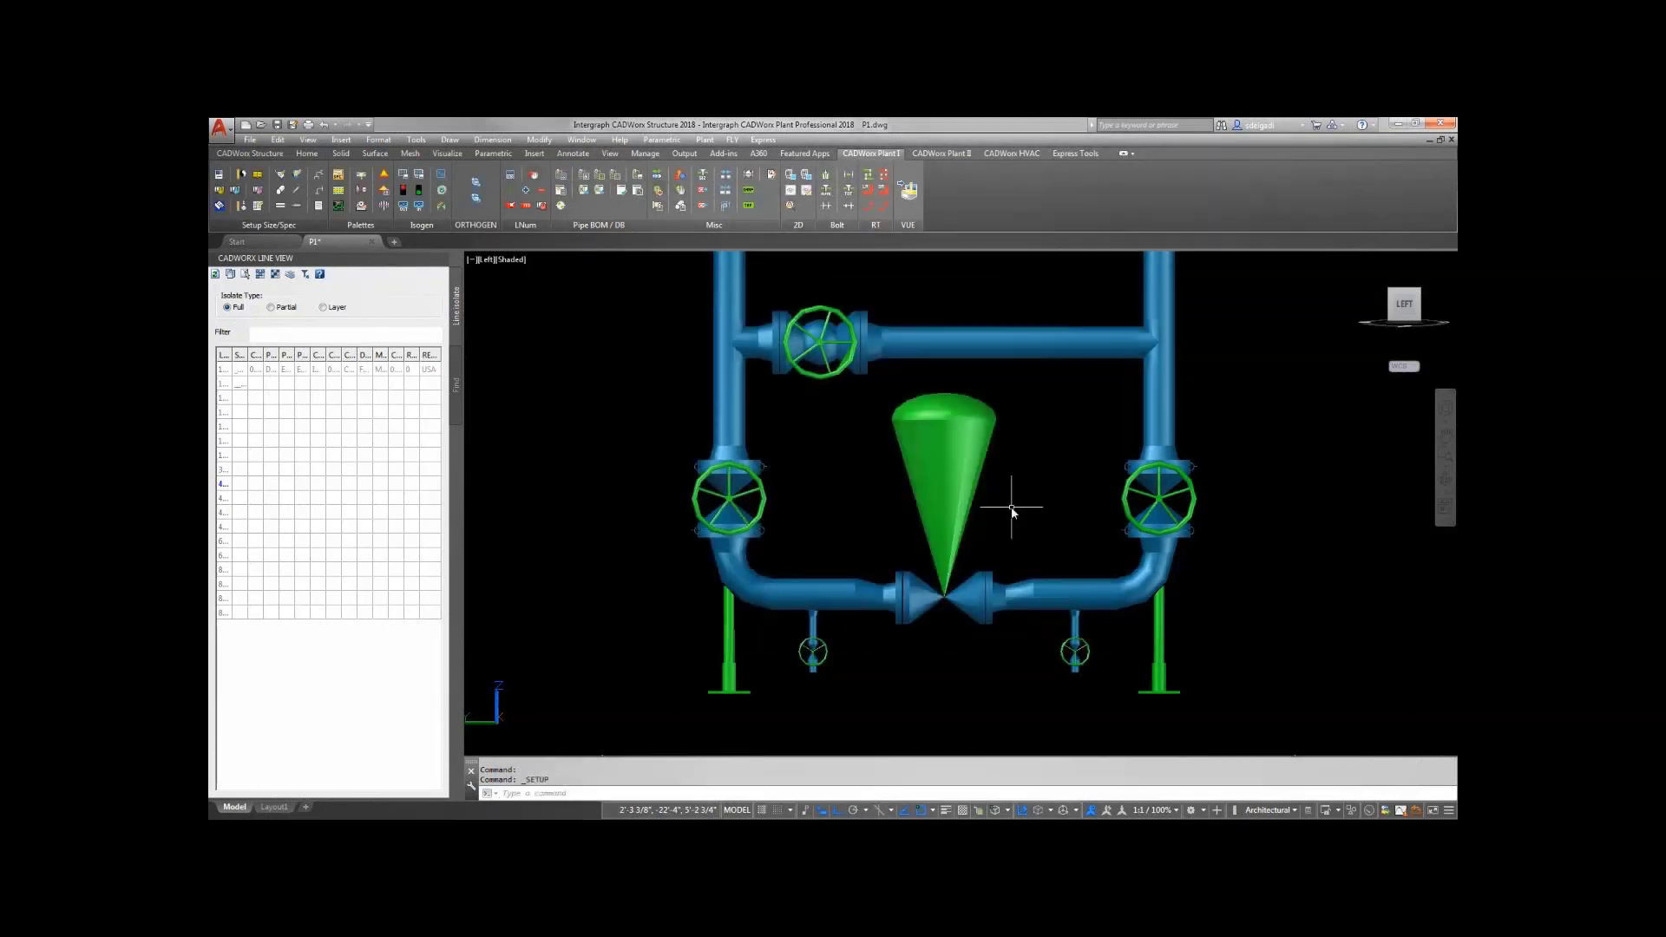
Export an Isogen isometric of the right-hand valve, elbow and support components with the Final-Weld-Box style, and open its plot file.
click(405, 179)
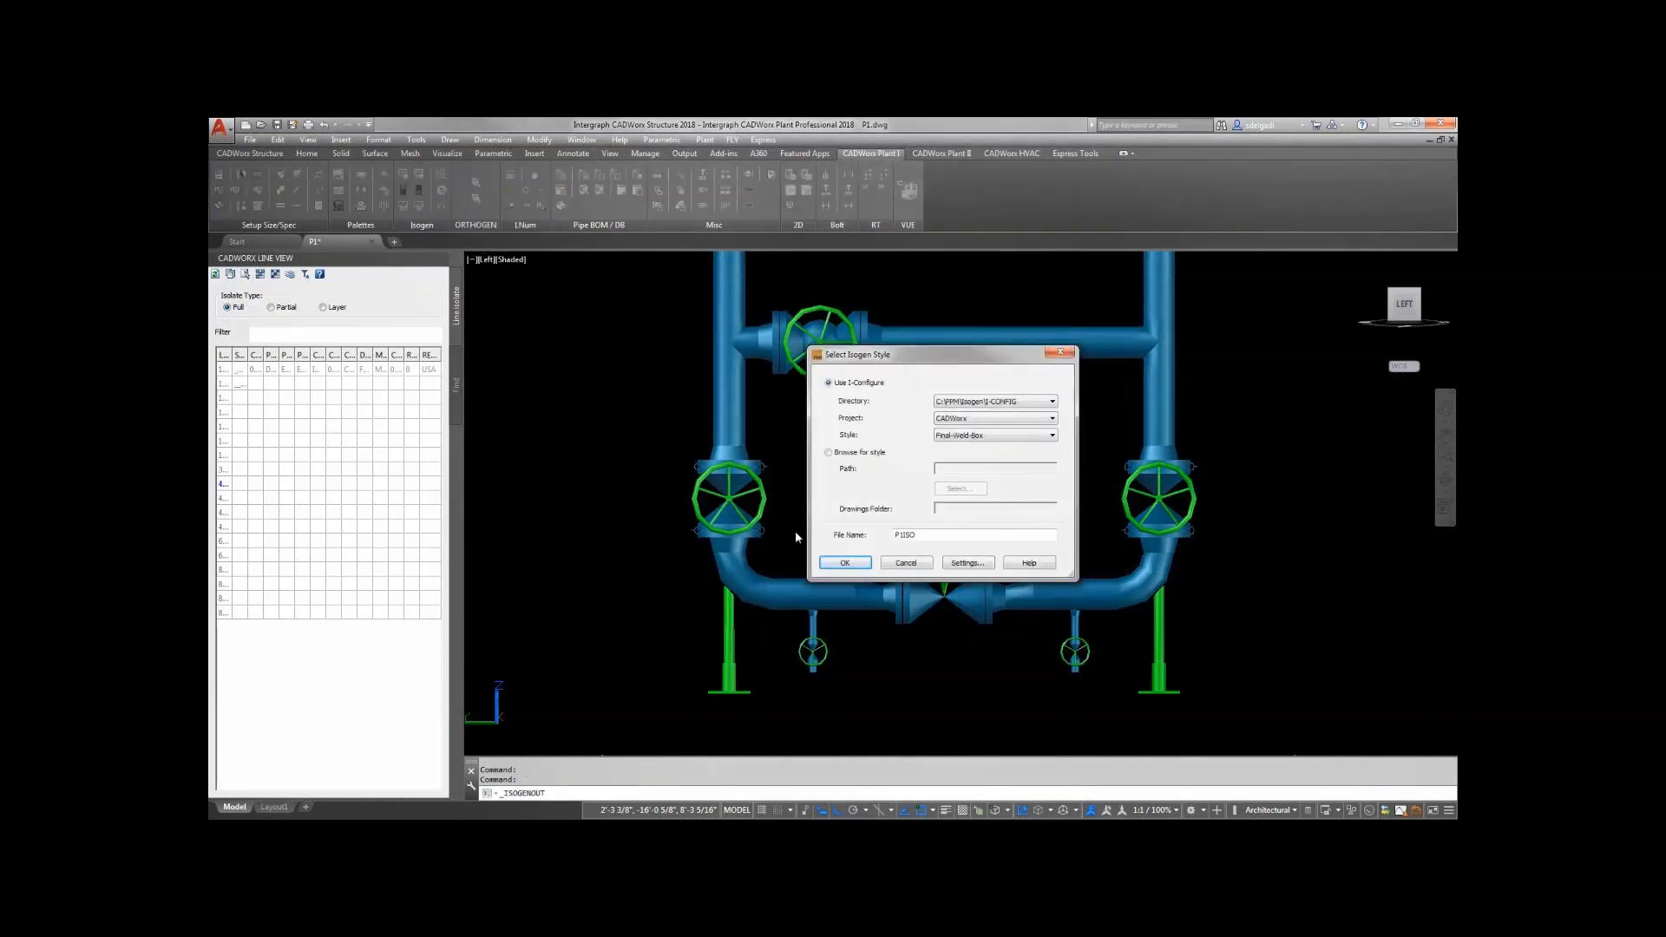
click(844, 562)
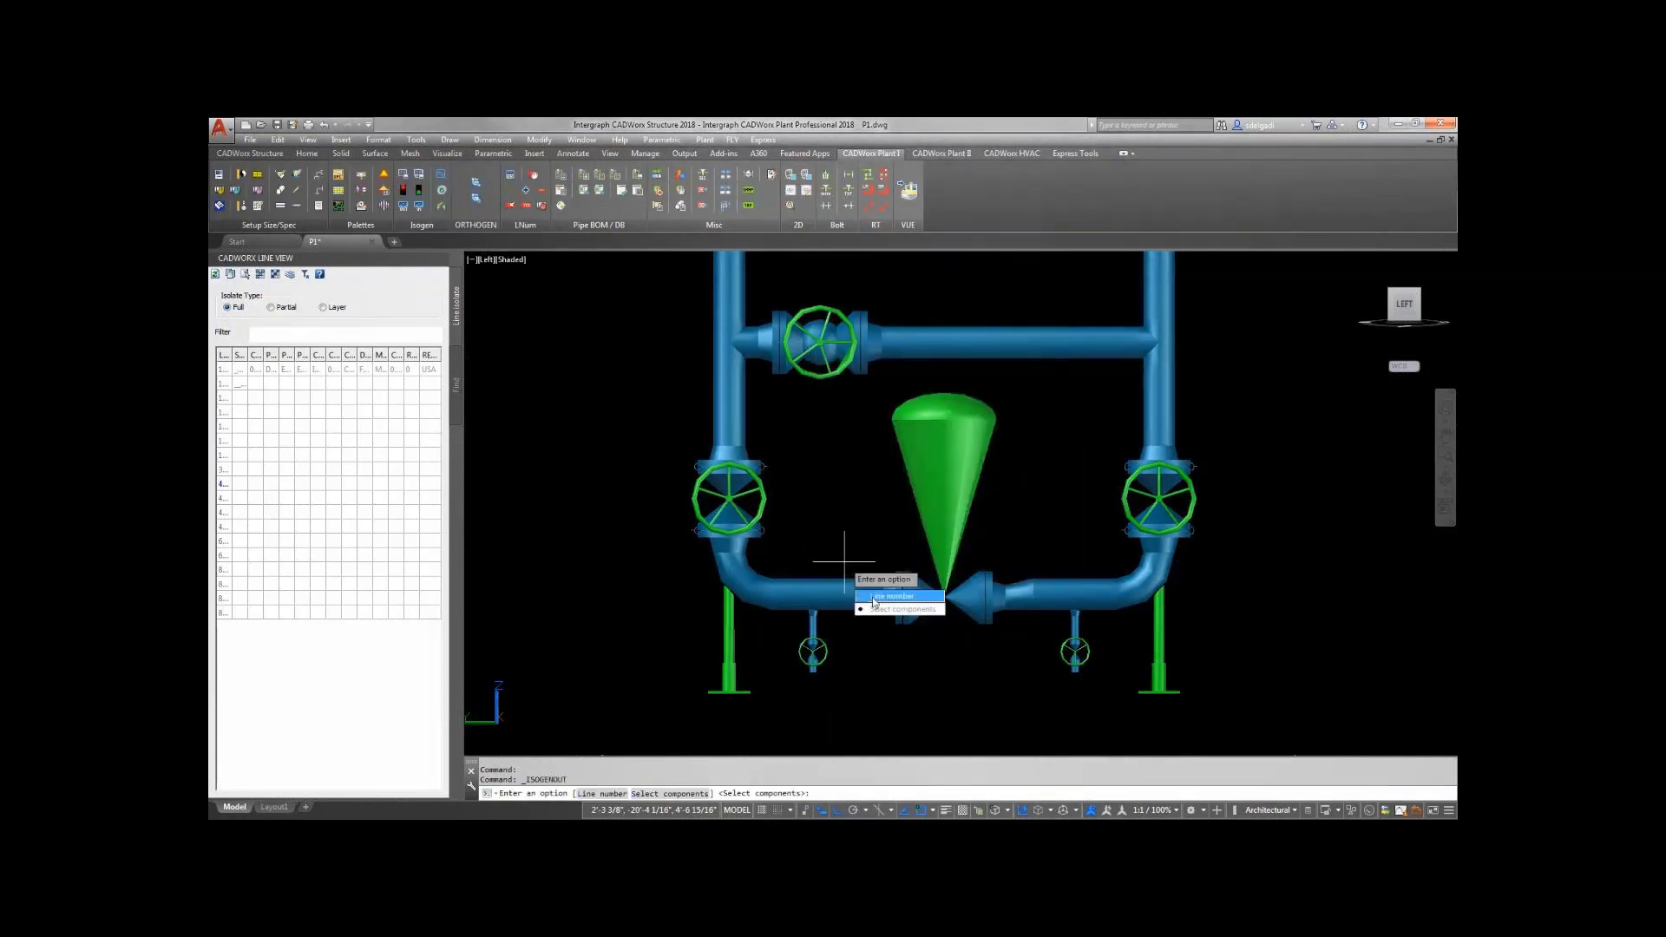
click(894, 608)
click(1247, 719)
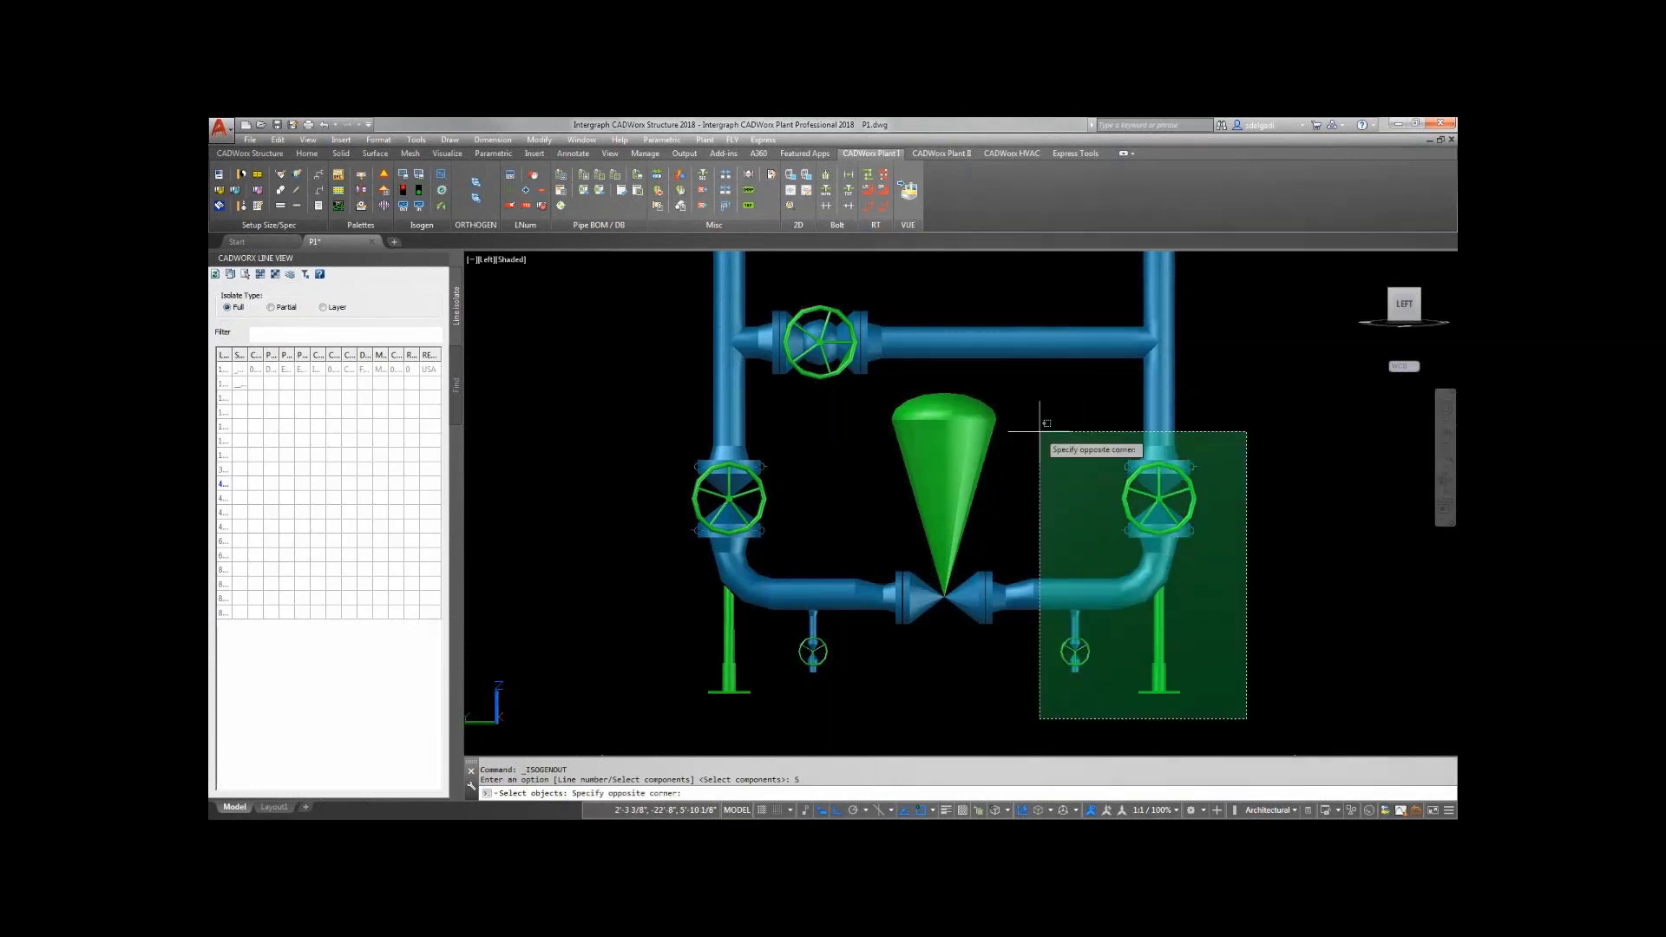
click(1041, 432)
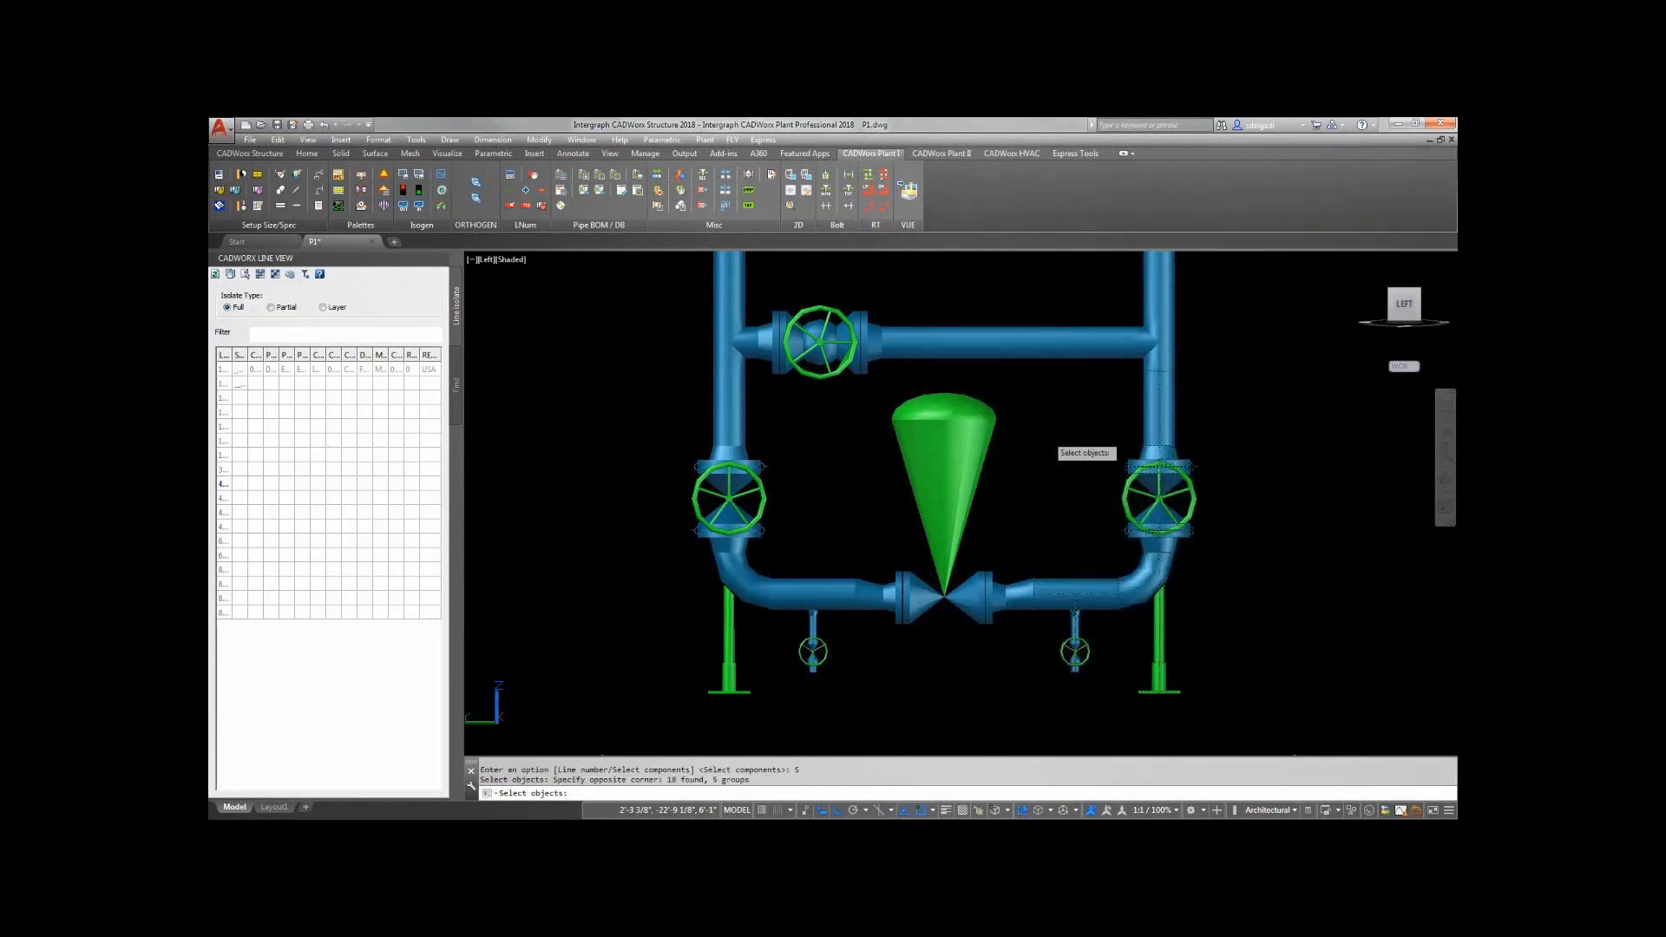
key(Return)
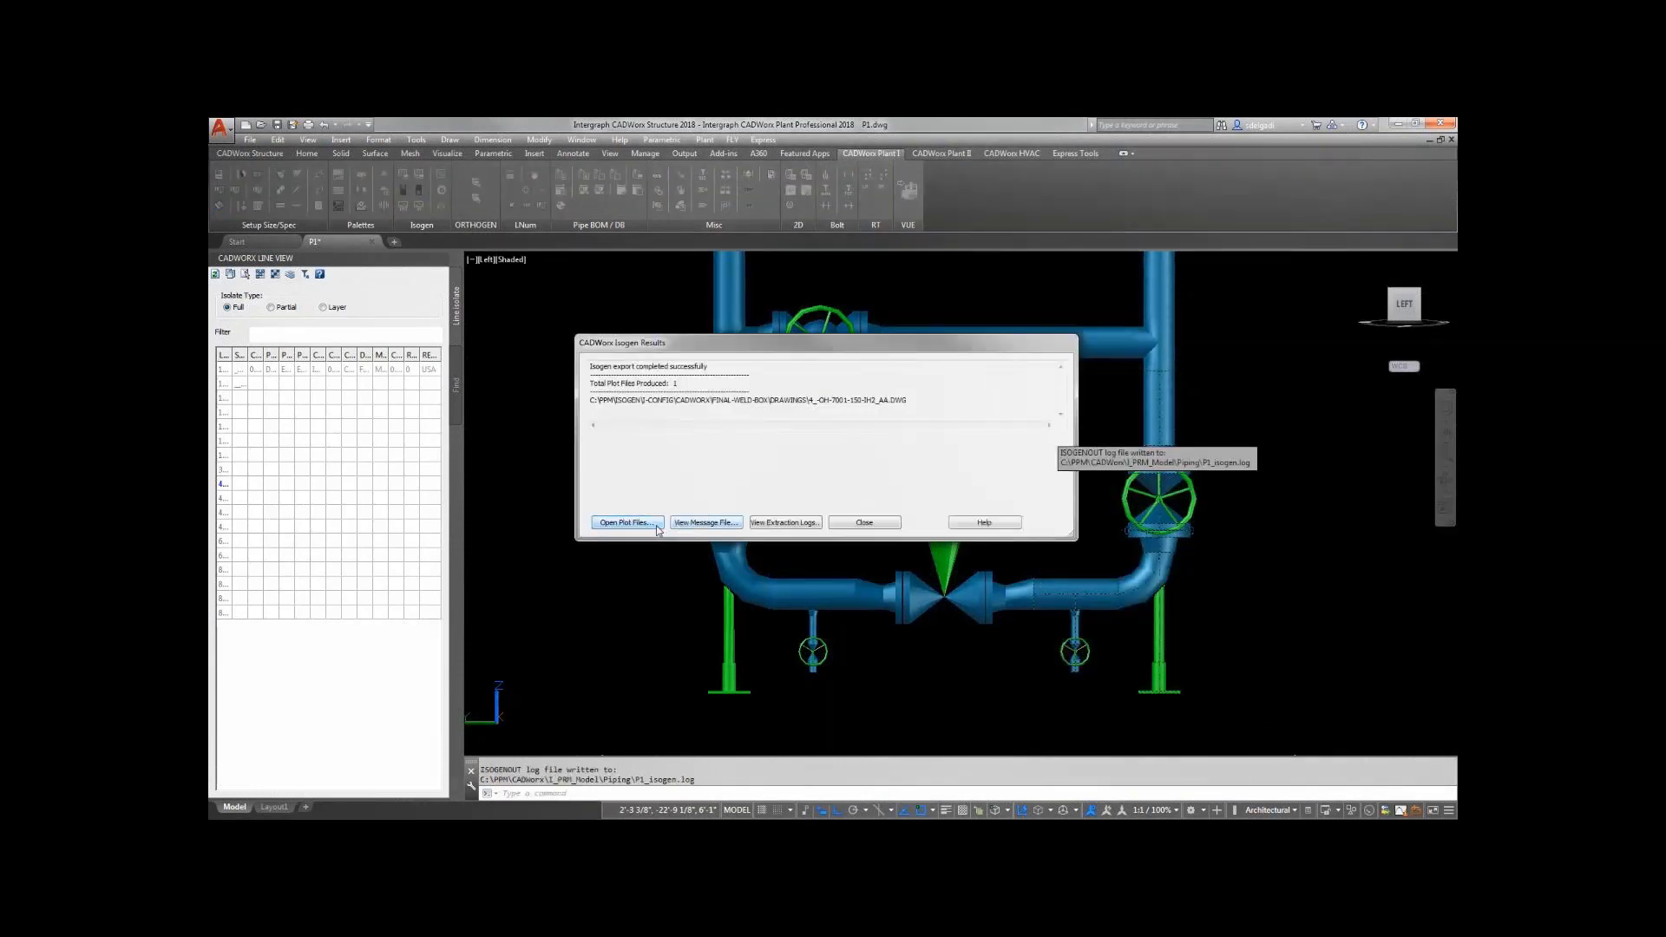
click(627, 522)
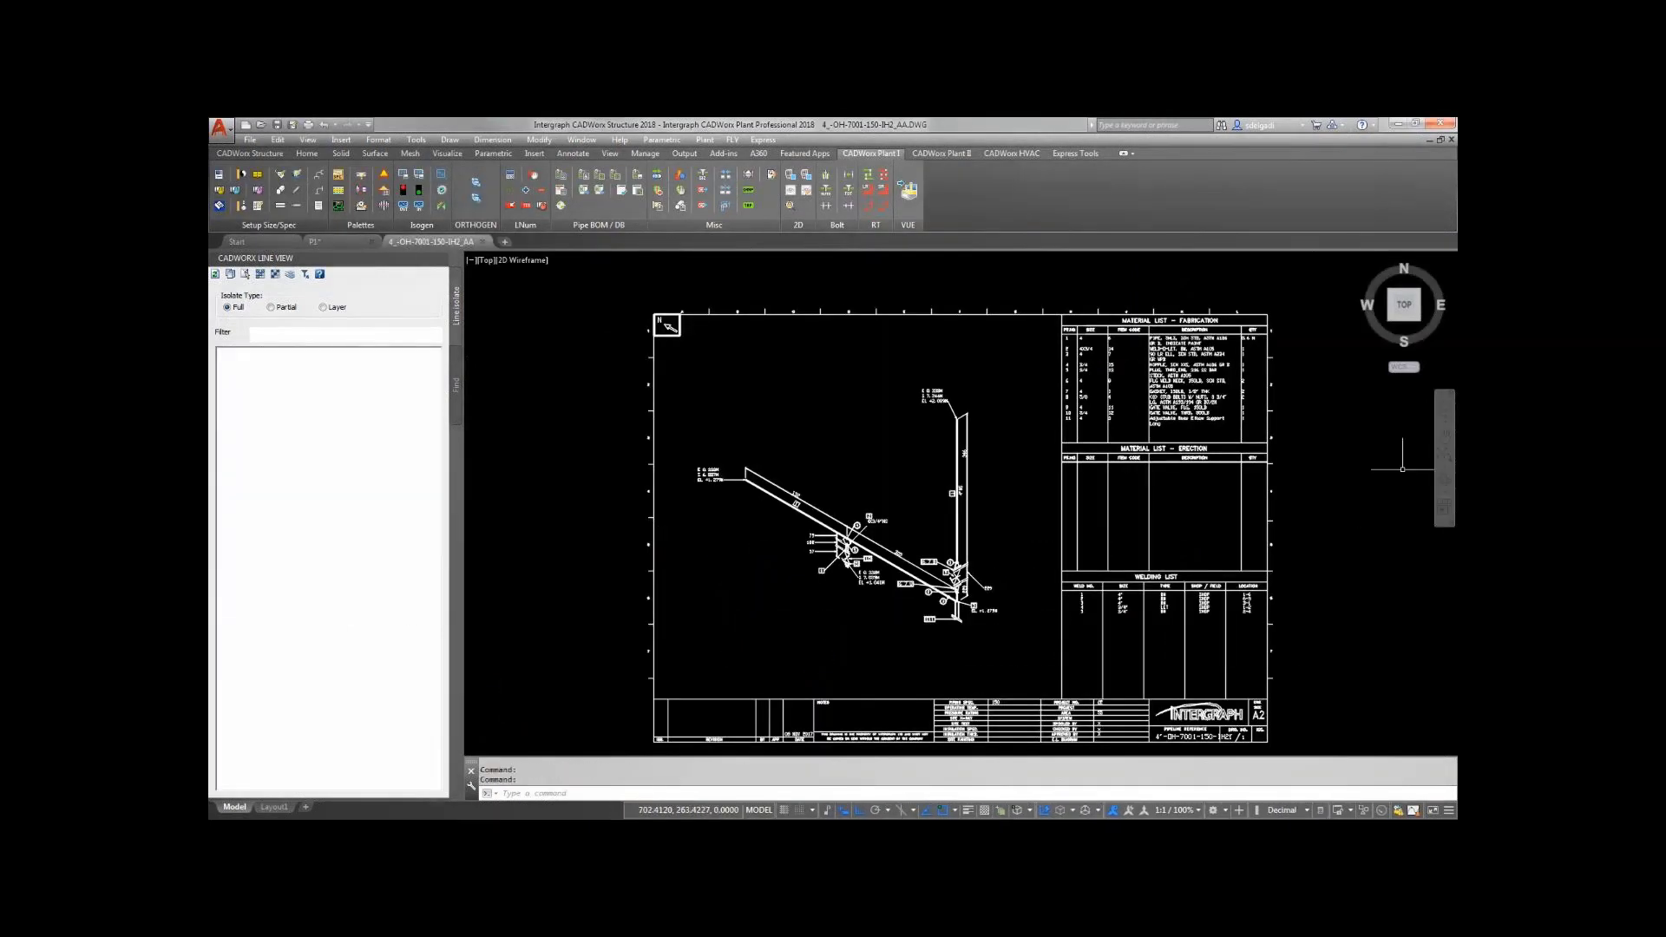
Check the nipple description in the new isometric's fabrication material list.
click(1449, 469)
click(1375, 480)
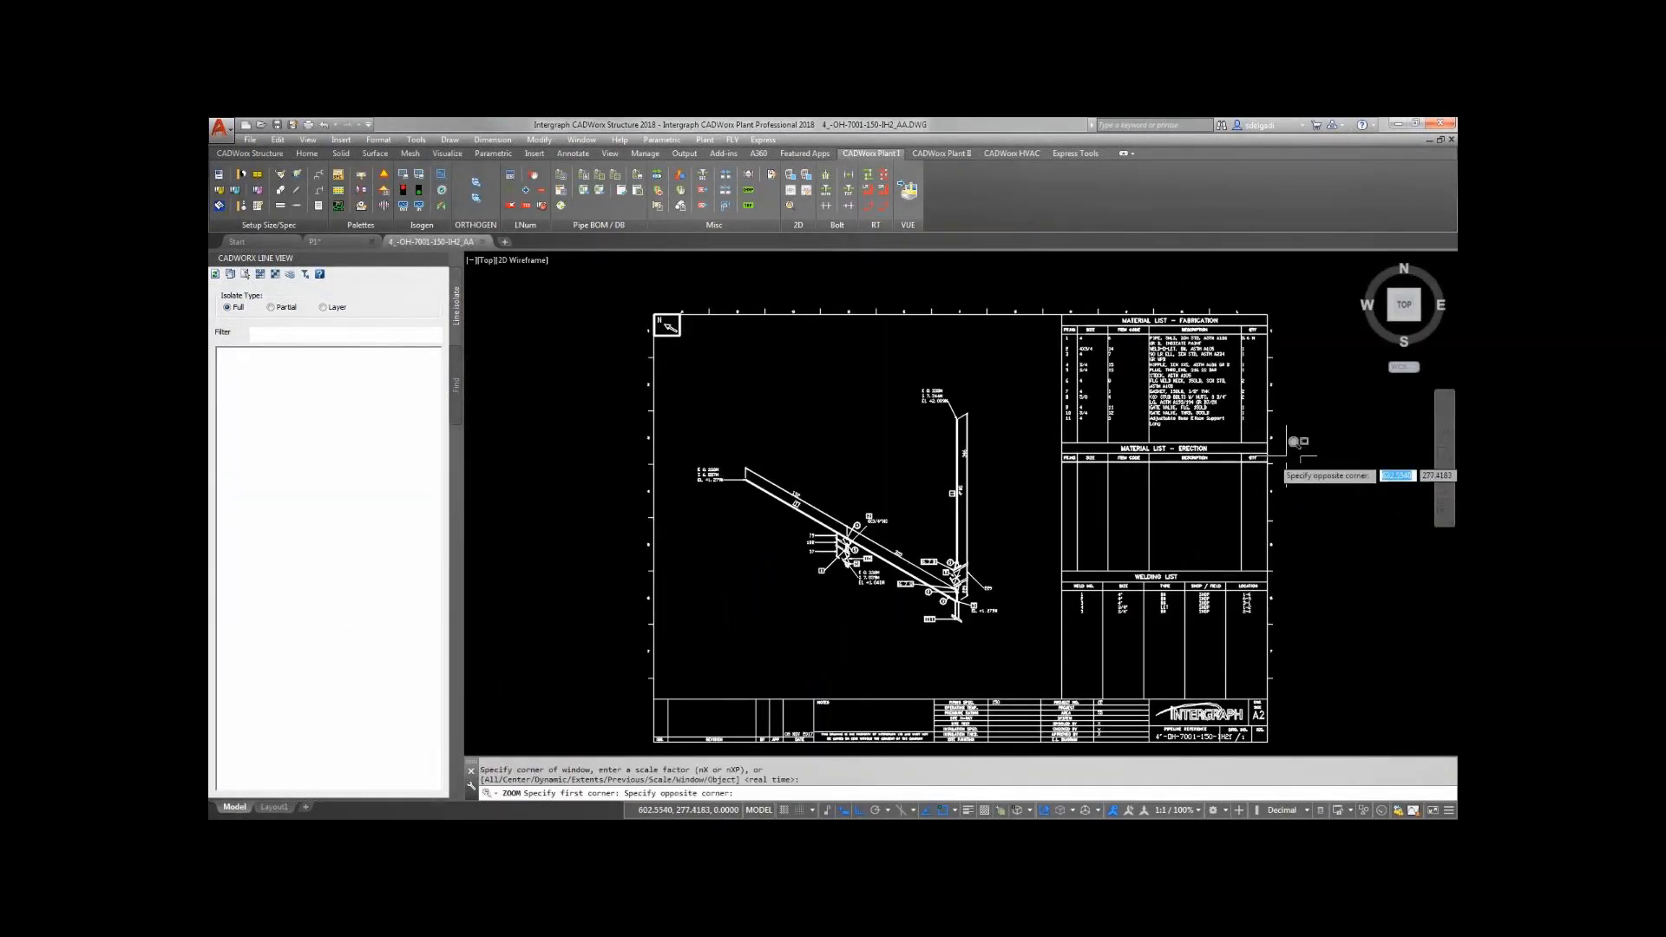
click(1062, 314)
click(1301, 463)
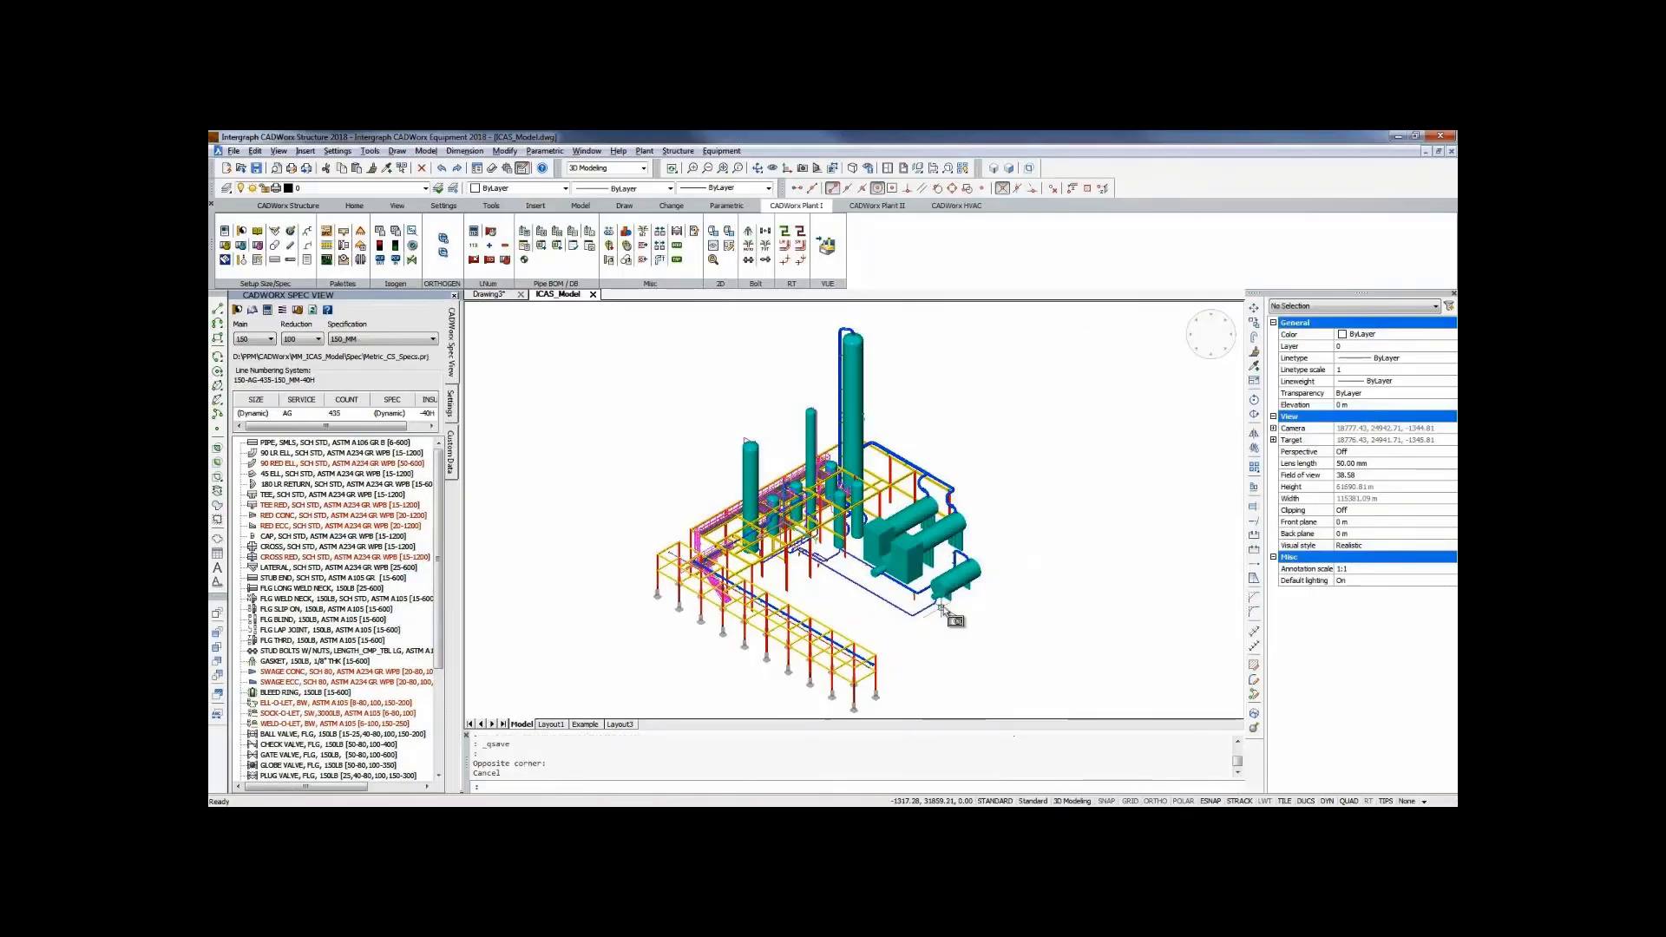
In the ICAS_Model drawing, export a Final-Fab isometric of the pipe line above the horizontal vessel by line number, and open its plot file.
scroll(943, 610, up, 8)
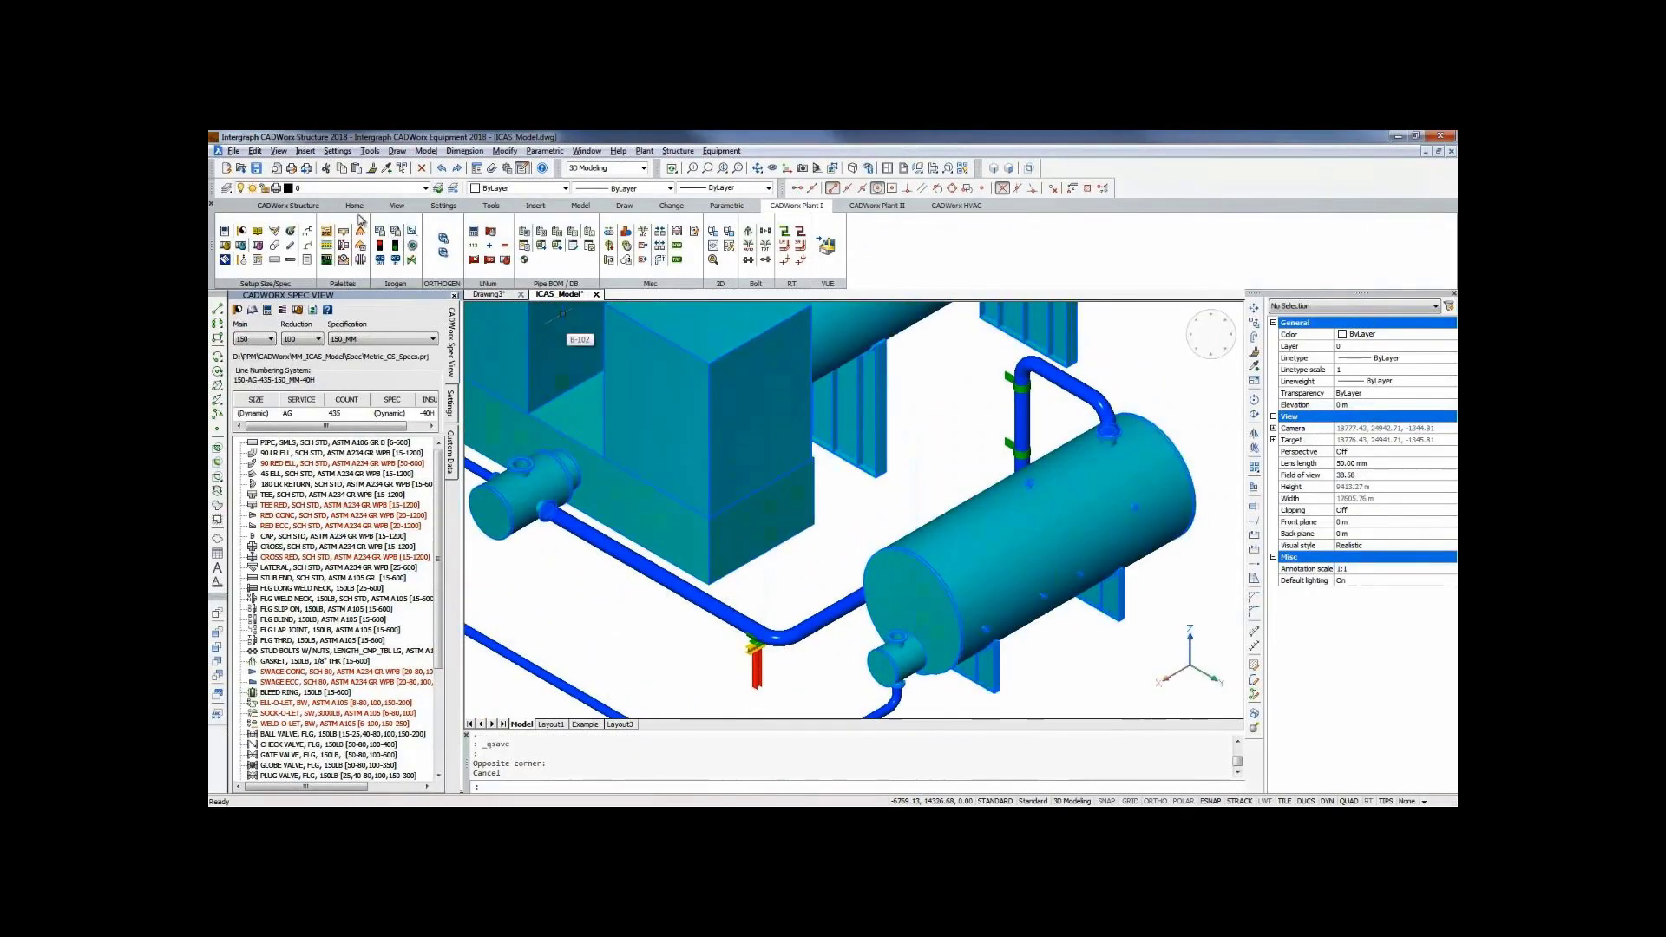
click(382, 233)
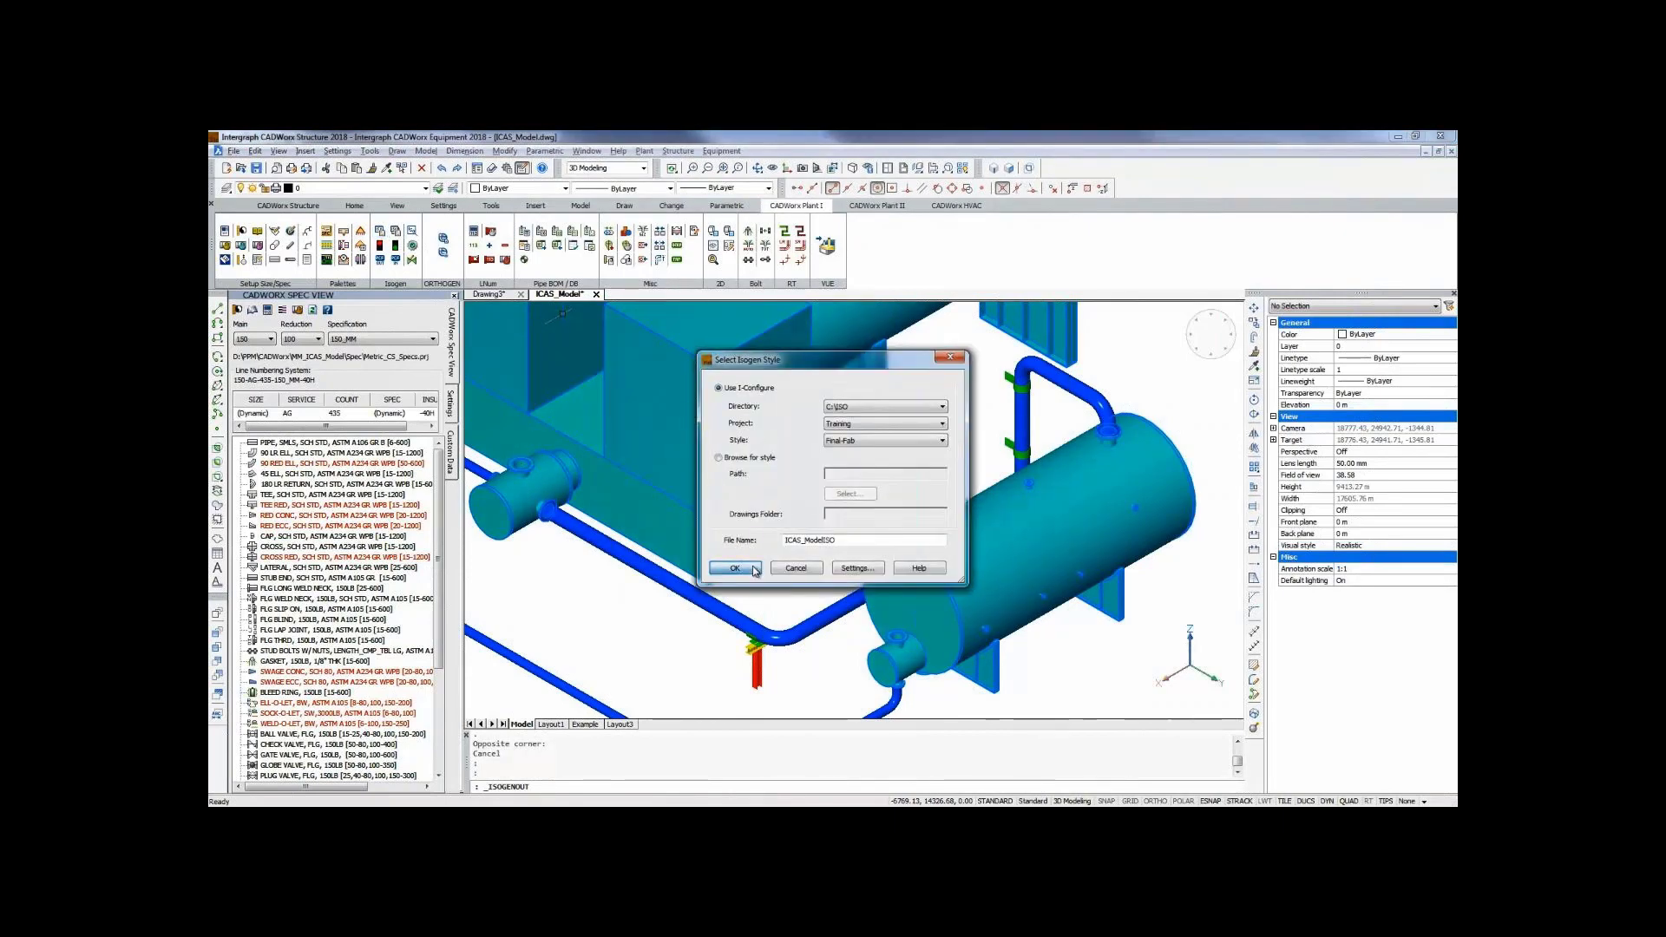
click(735, 568)
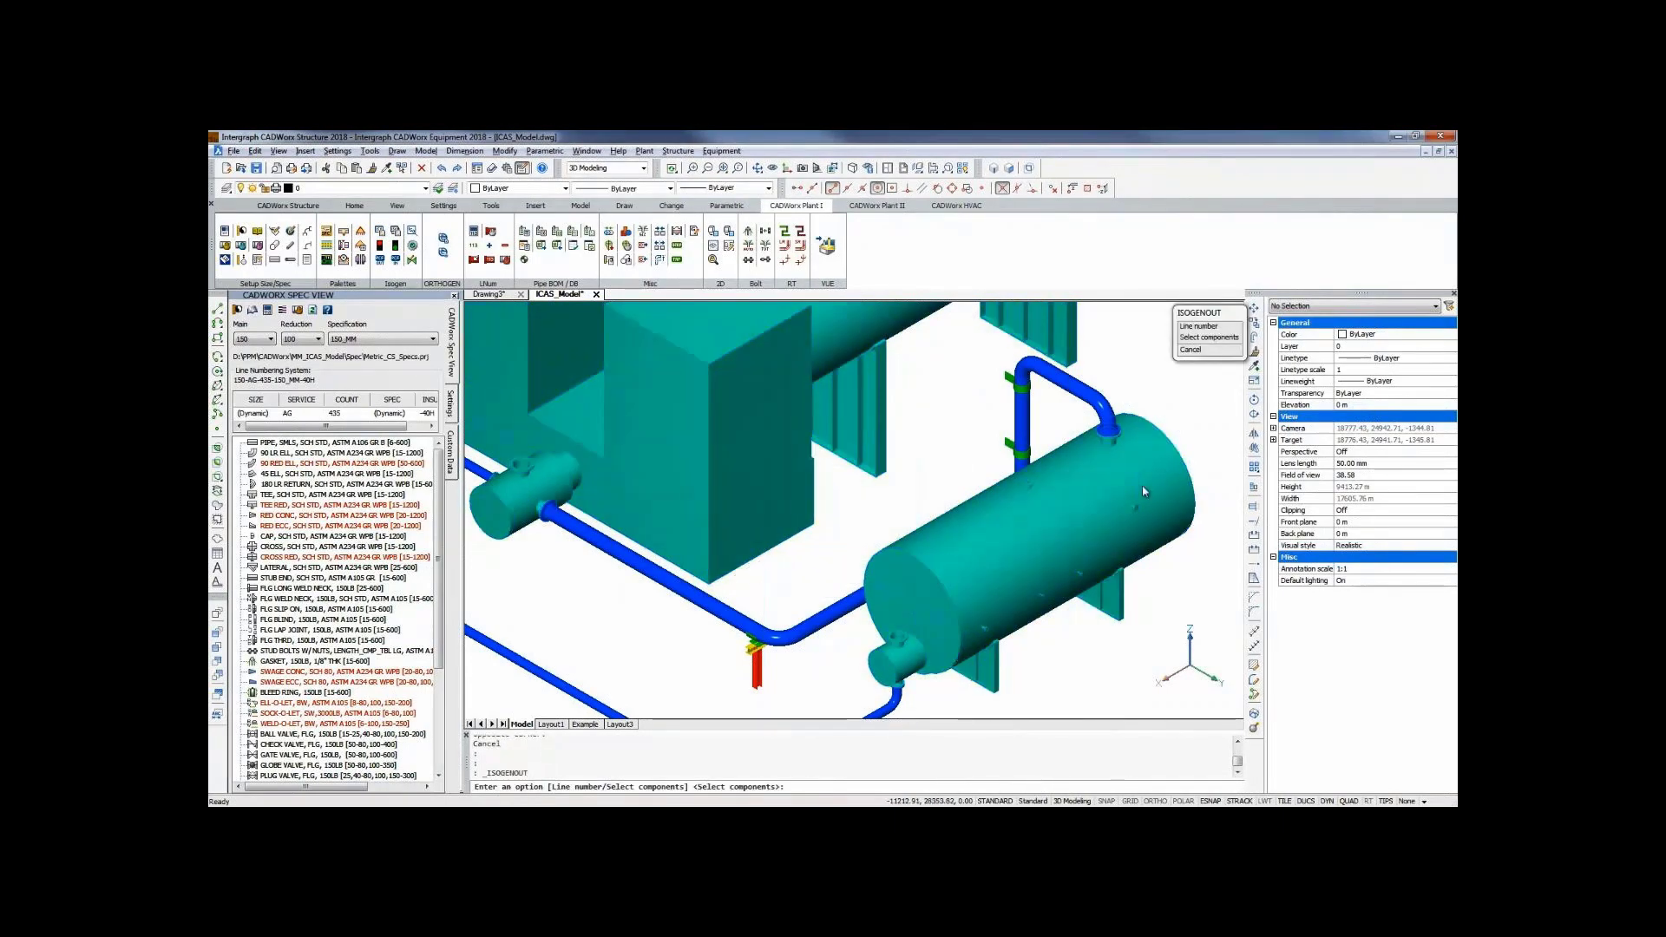
click(1213, 327)
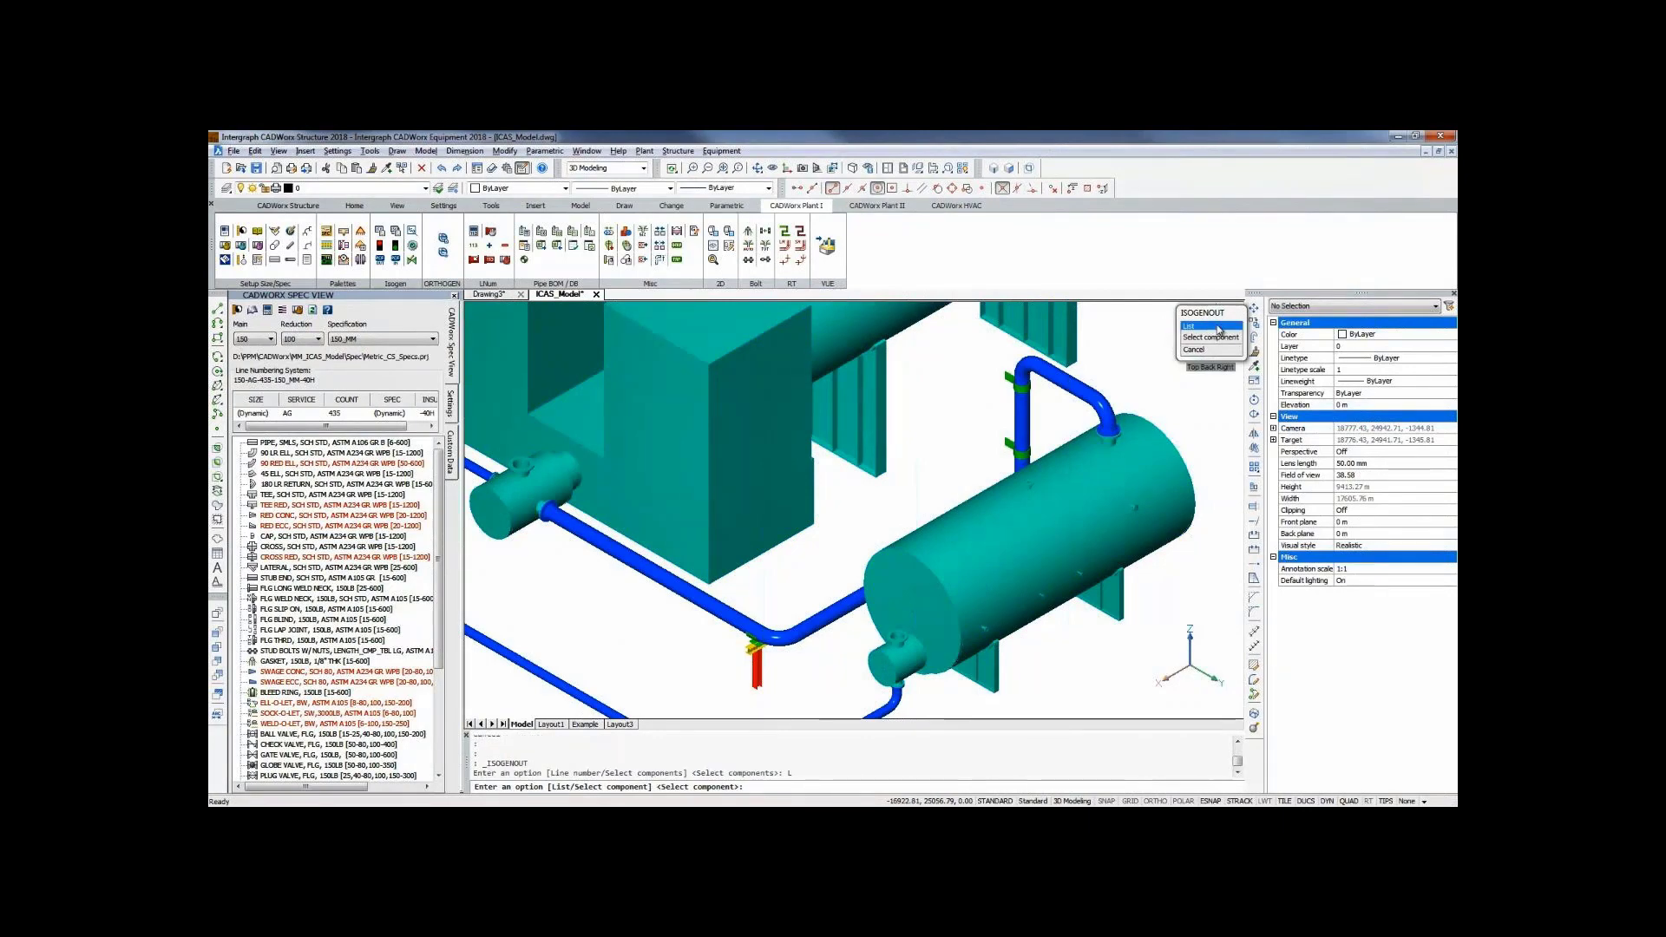
click(1219, 338)
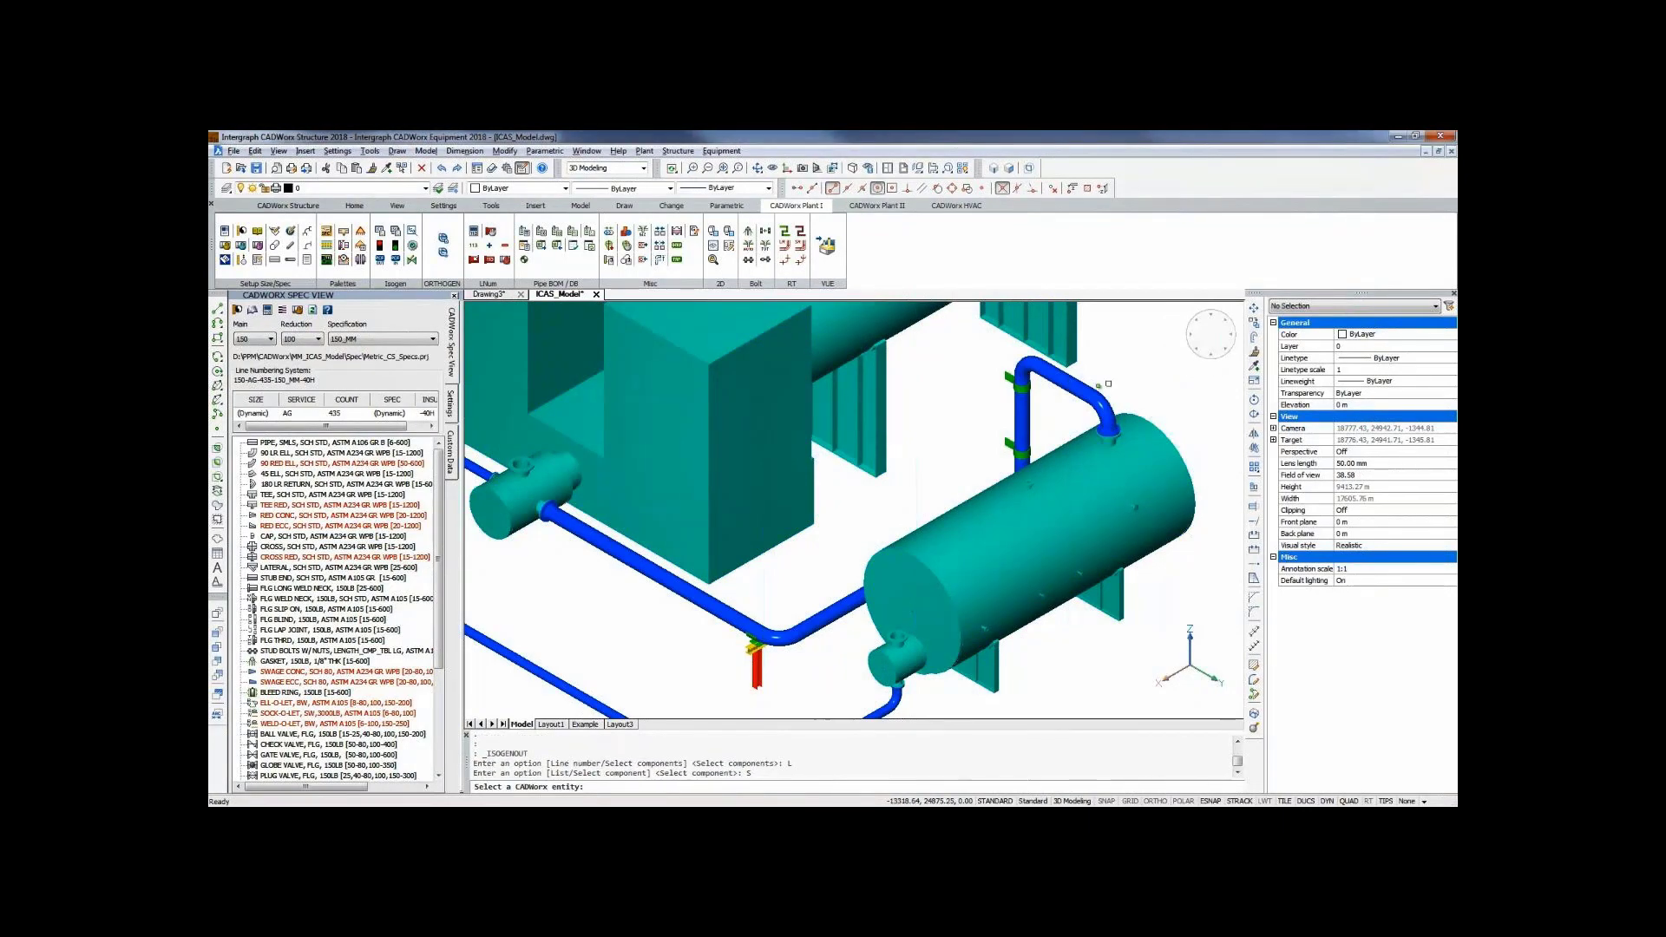
click(1082, 392)
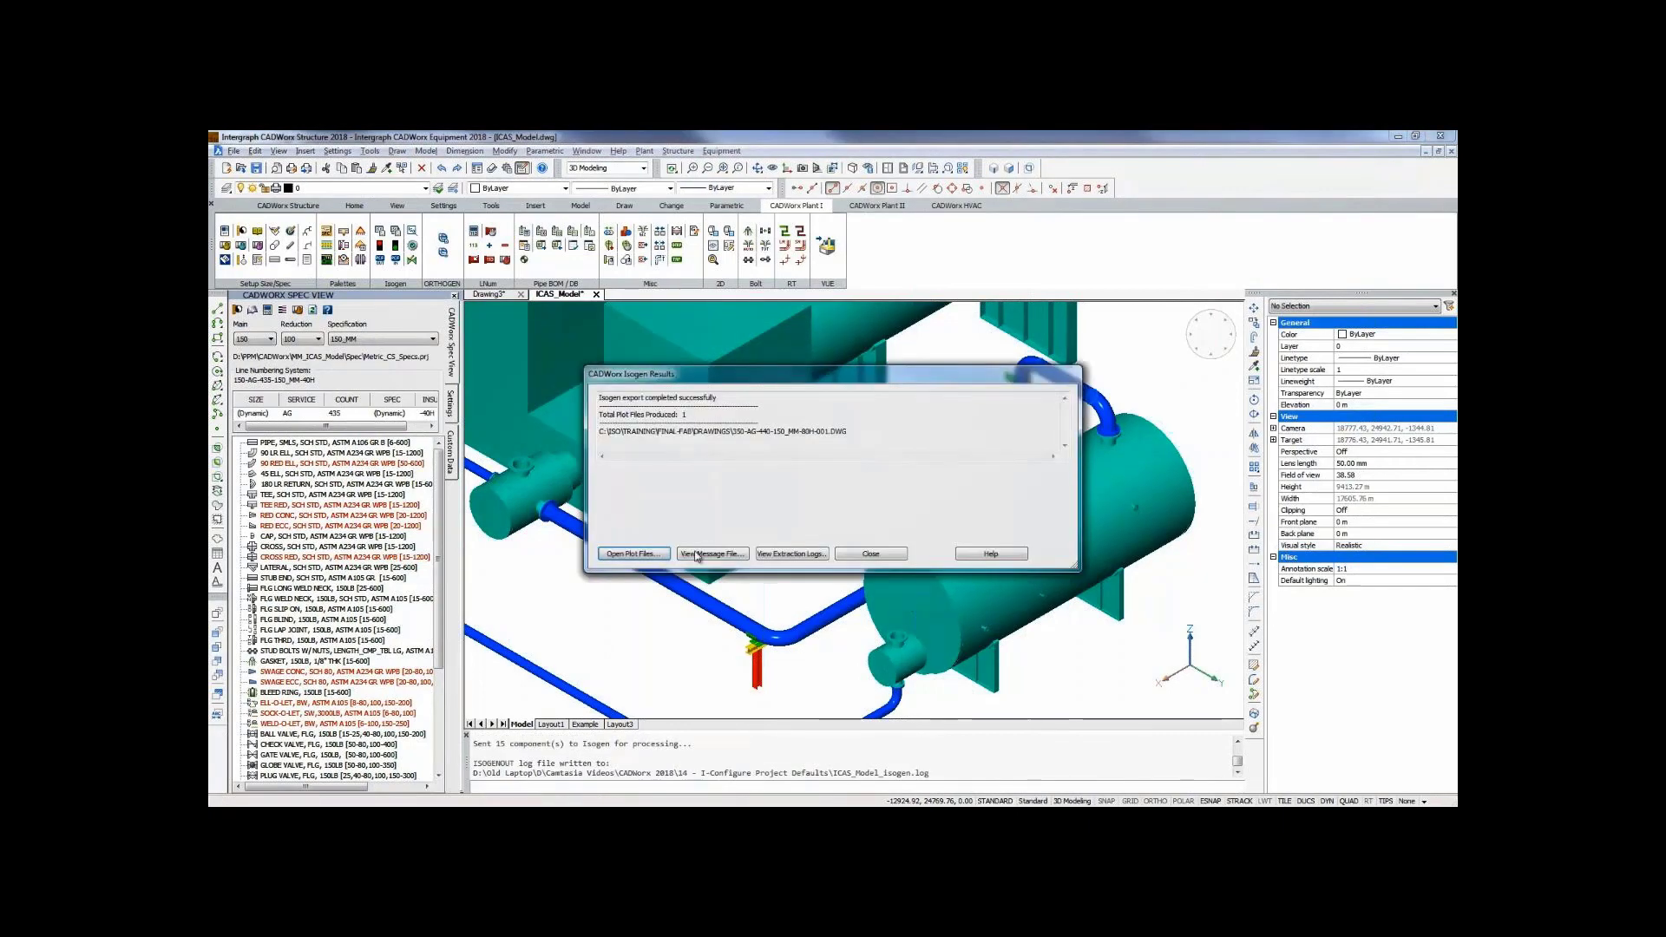
click(657, 556)
Examine the Site Painting entry in the isometric's title block and close the drawing without saving.
ctrl+scroll(718, 485, up, 6)
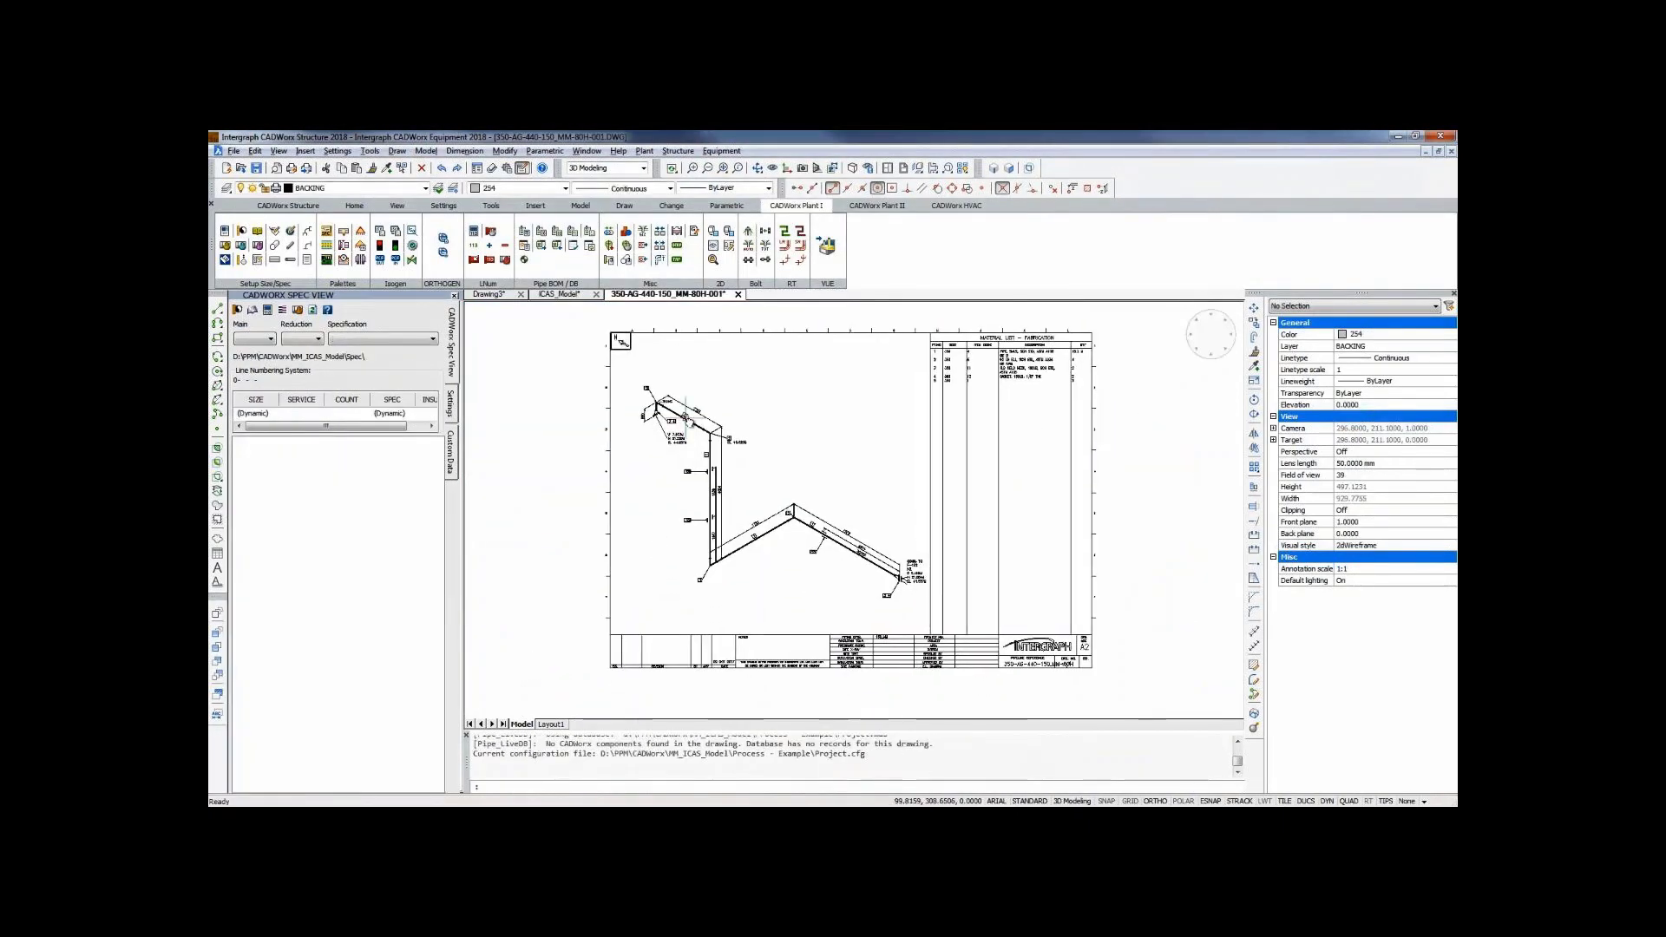
middle_drag(886, 543, 803, 387)
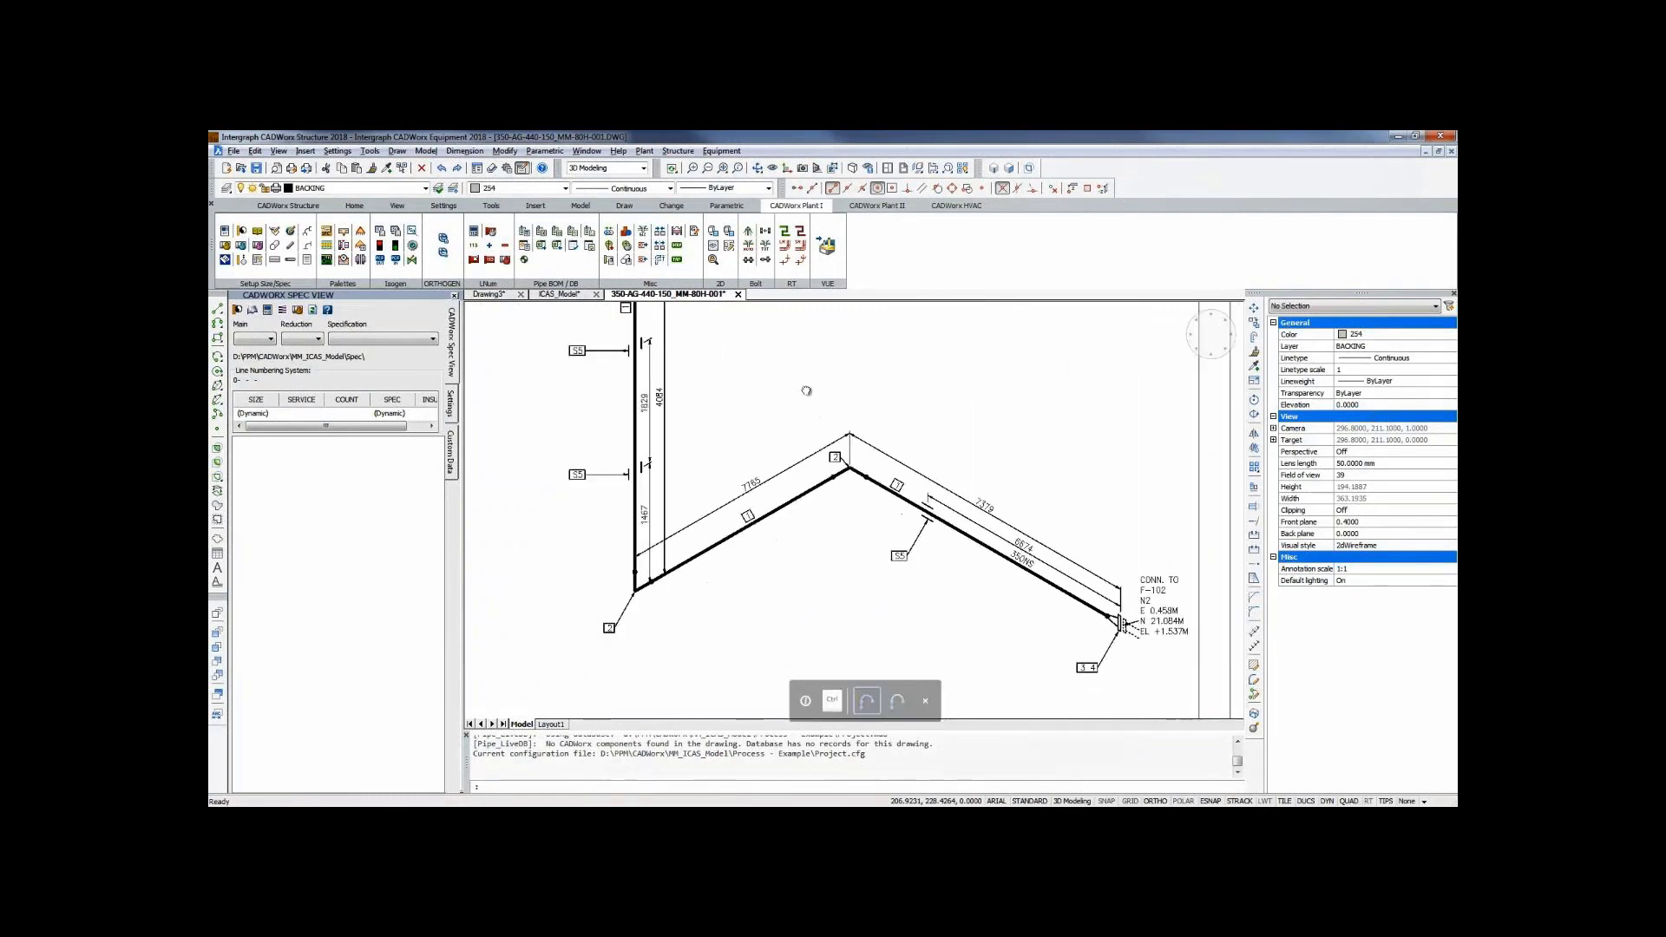
middle_drag(952, 643, 892, 460)
scroll(1053, 639, up, 6)
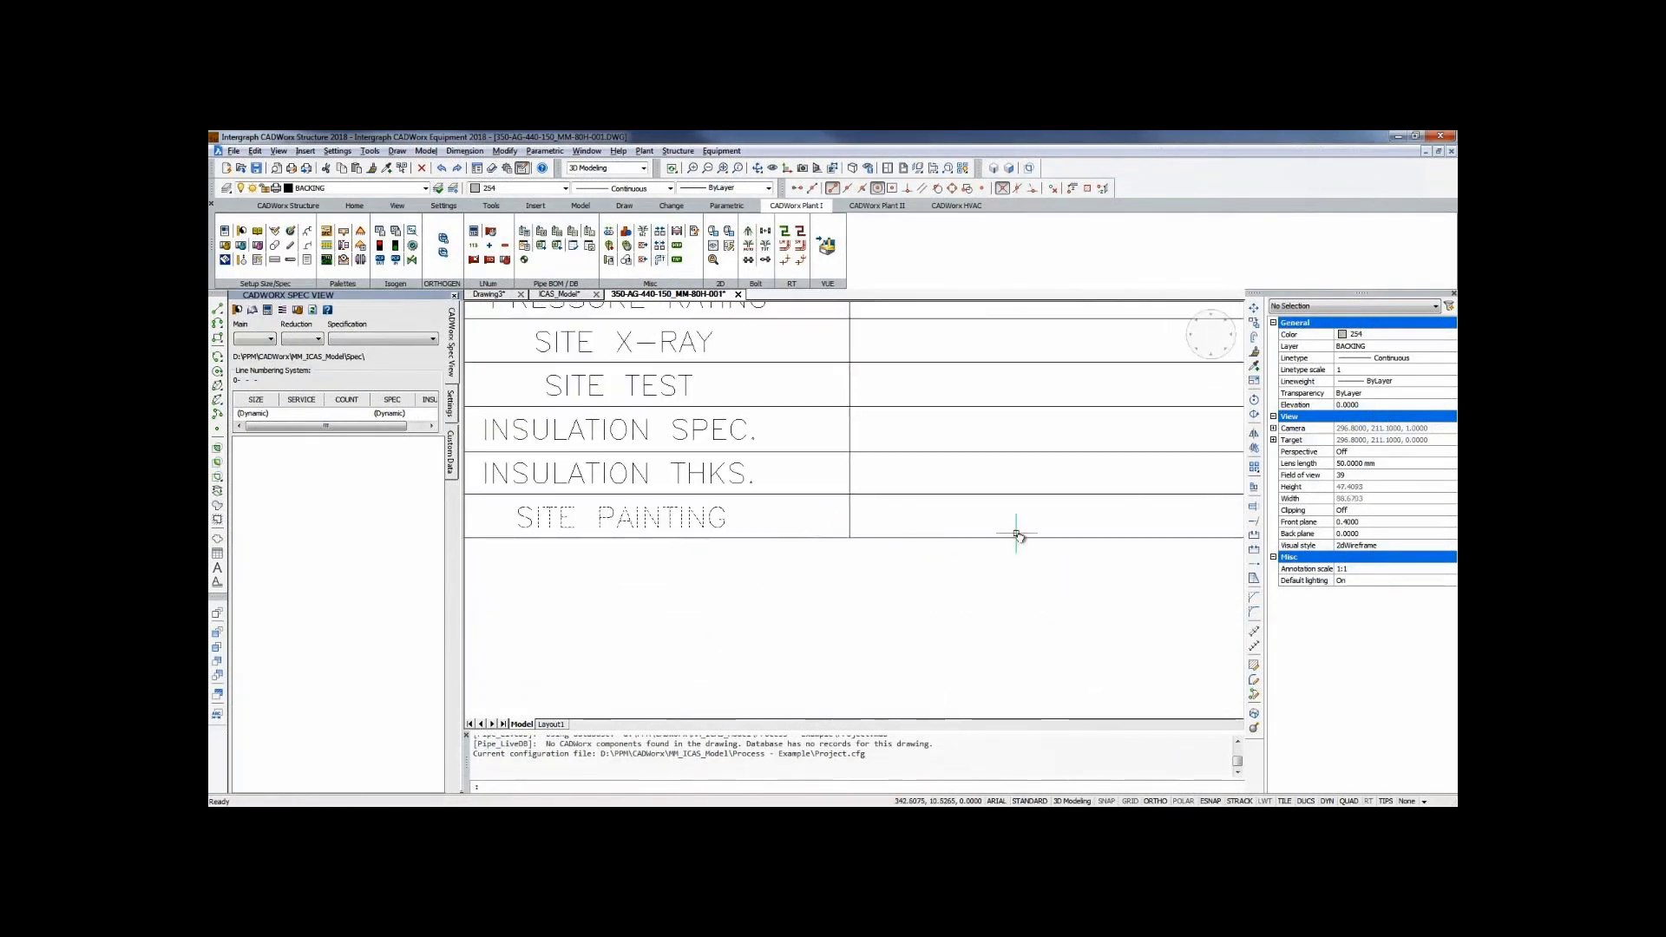
click(737, 294)
key(n)
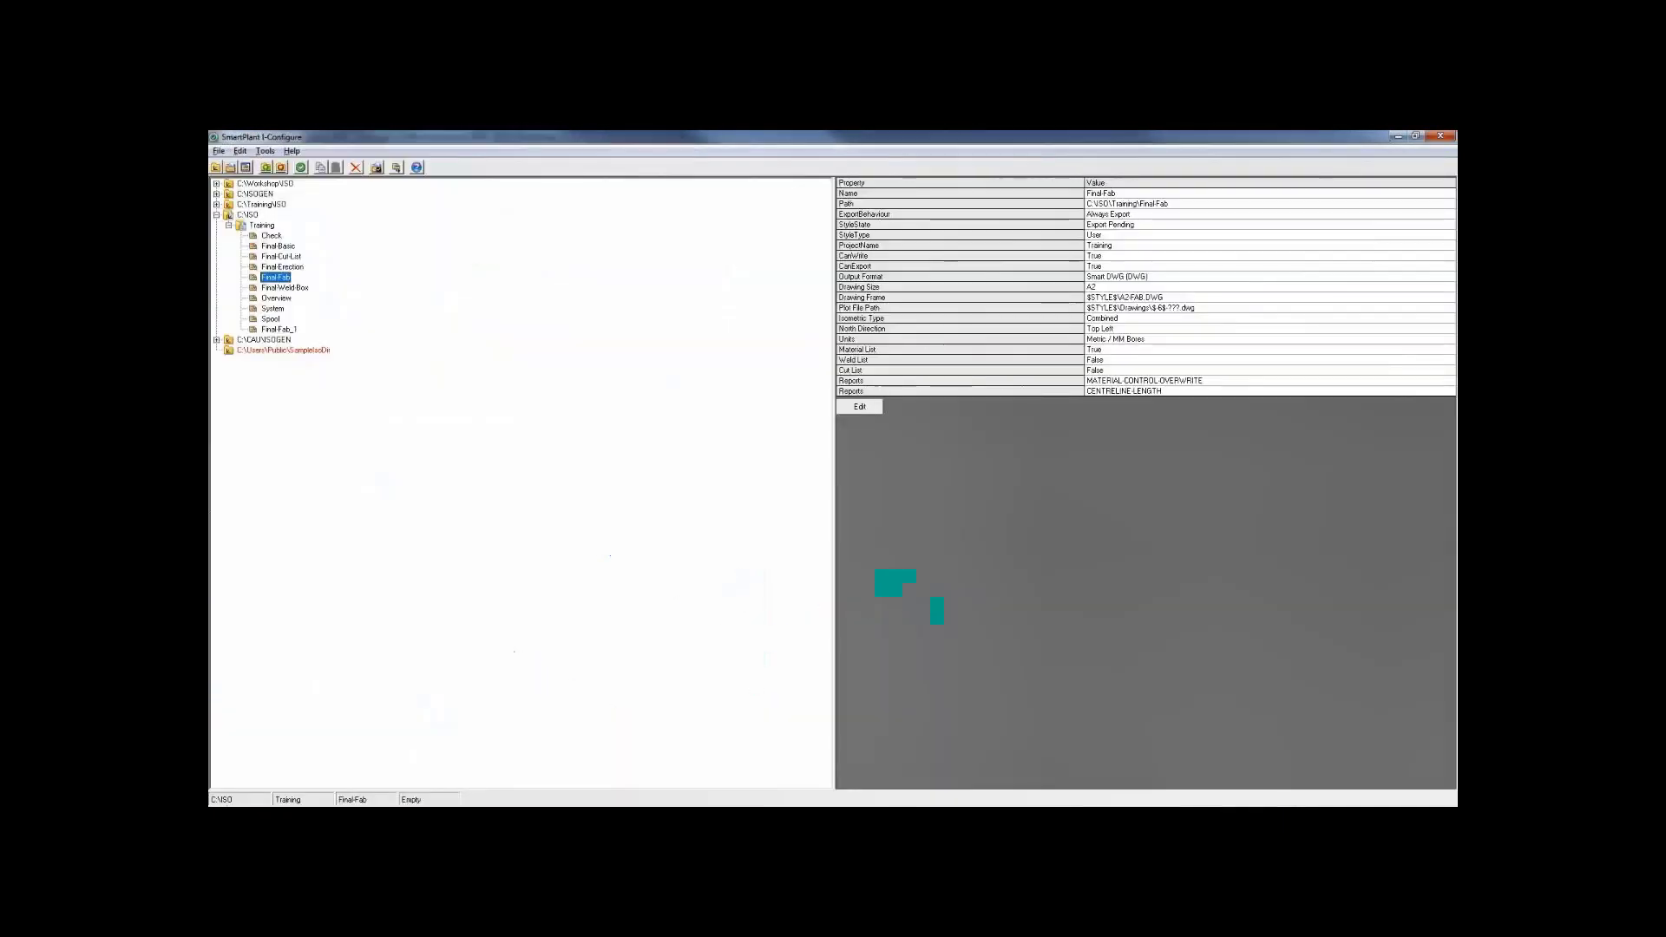
In SmartPlant I-Configure, set the default value of the Training project's Painting Spec pipeline attribute to PNT #1 and save the project defaults.
click(377, 167)
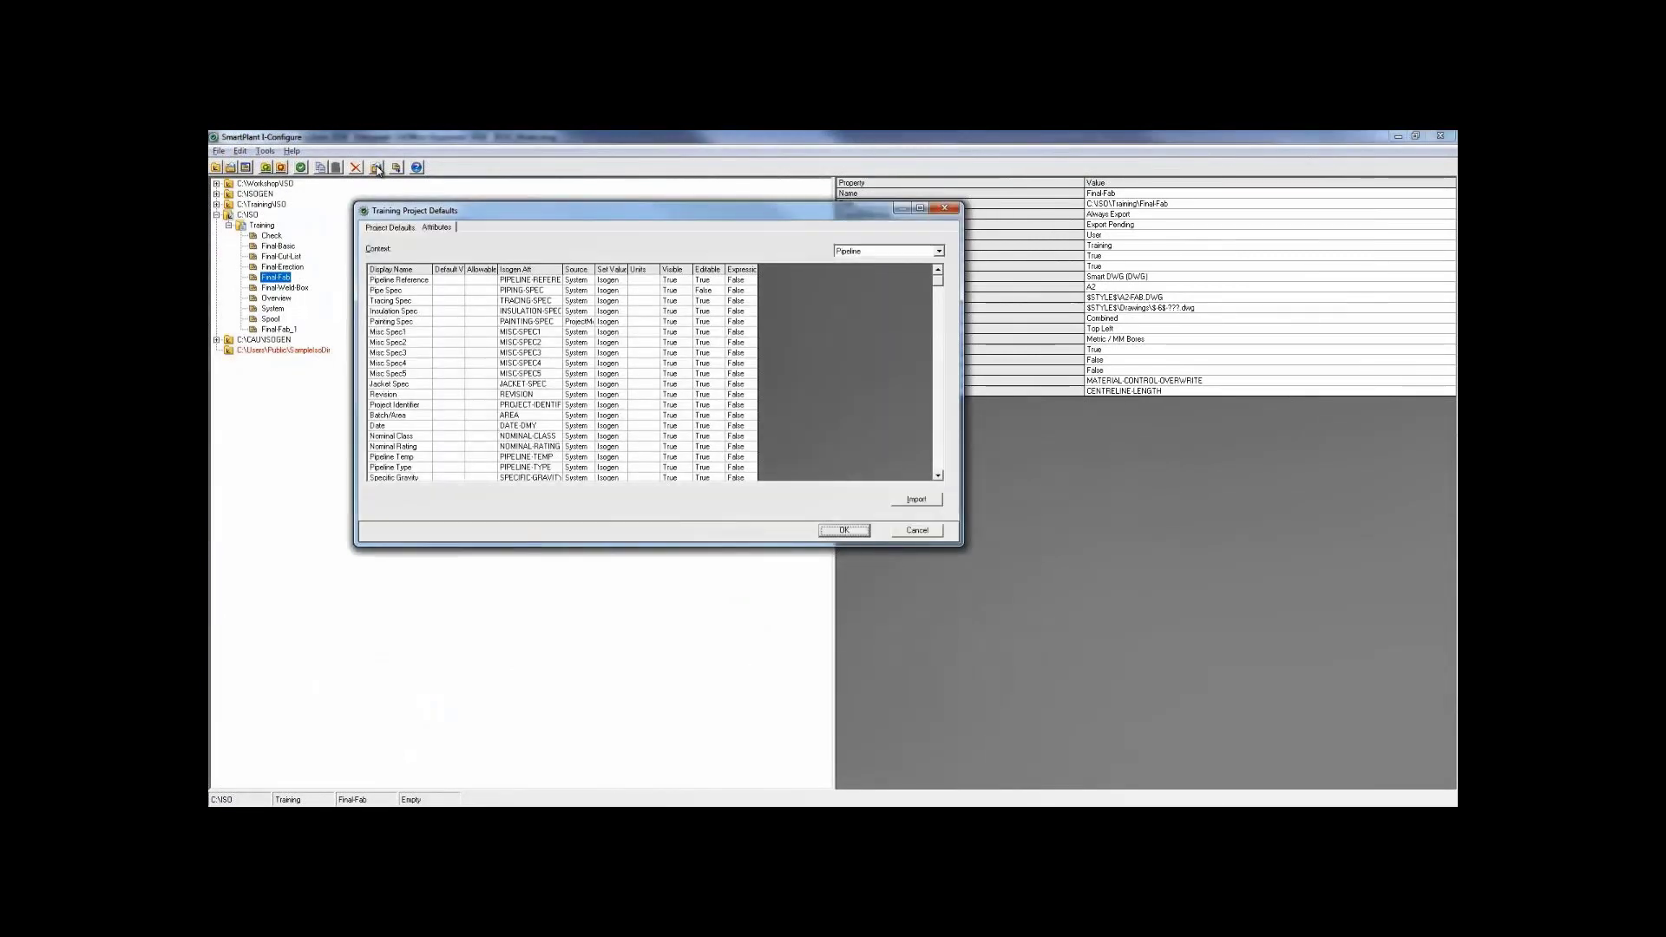
double_click(417, 322)
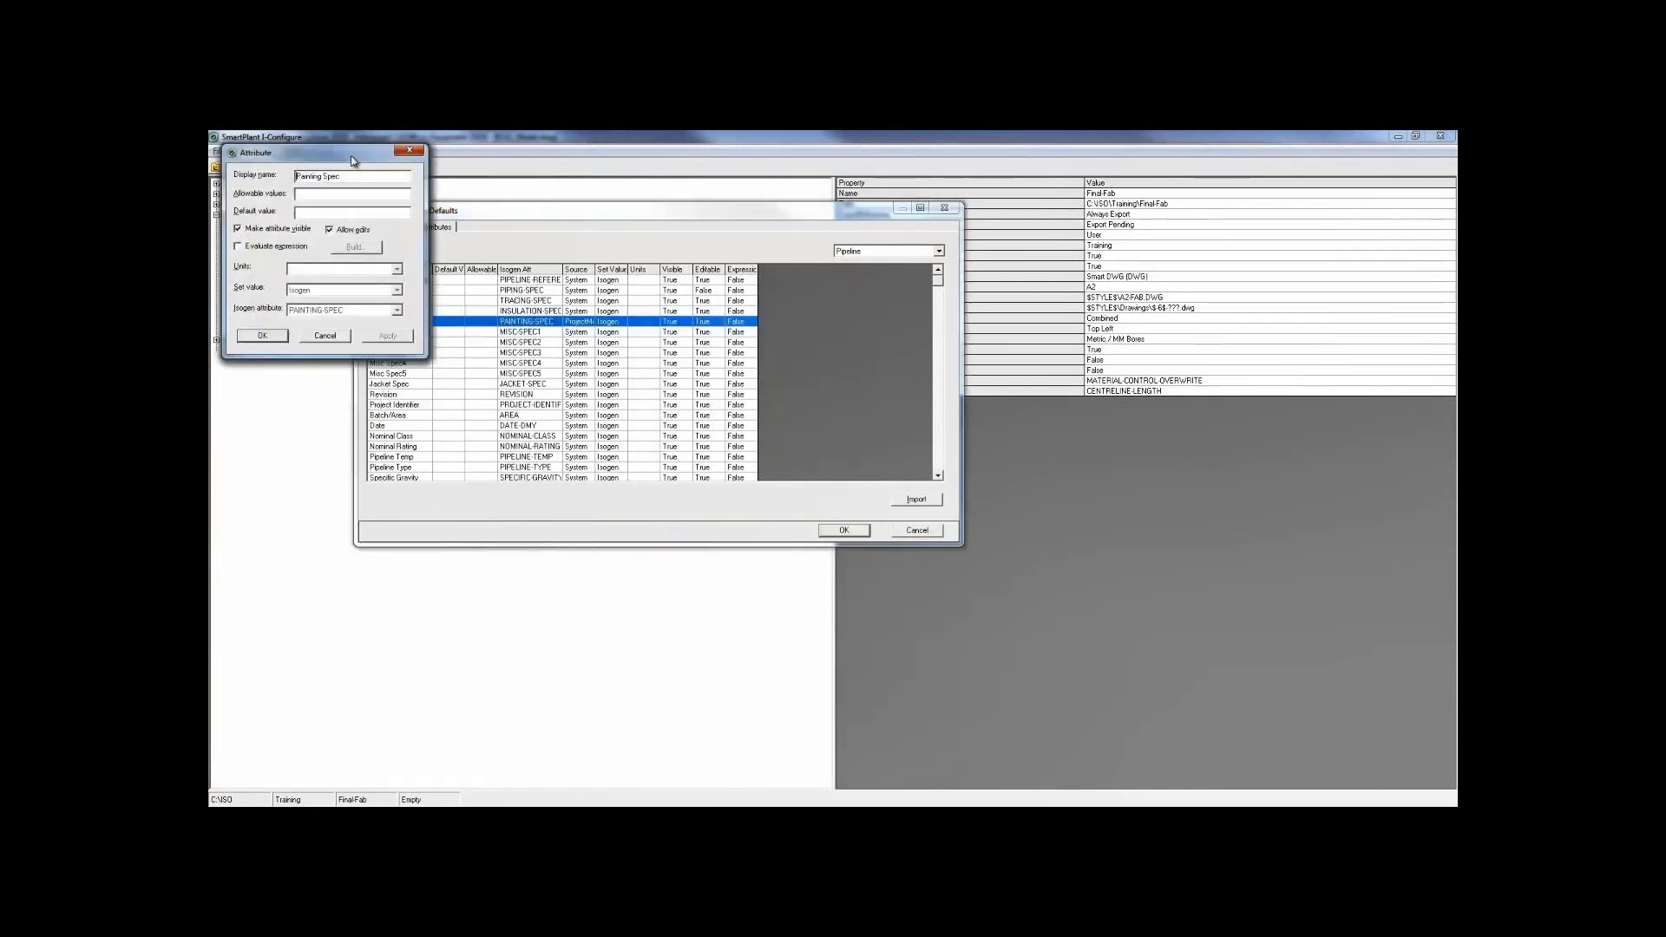
drag(352, 161, 483, 361)
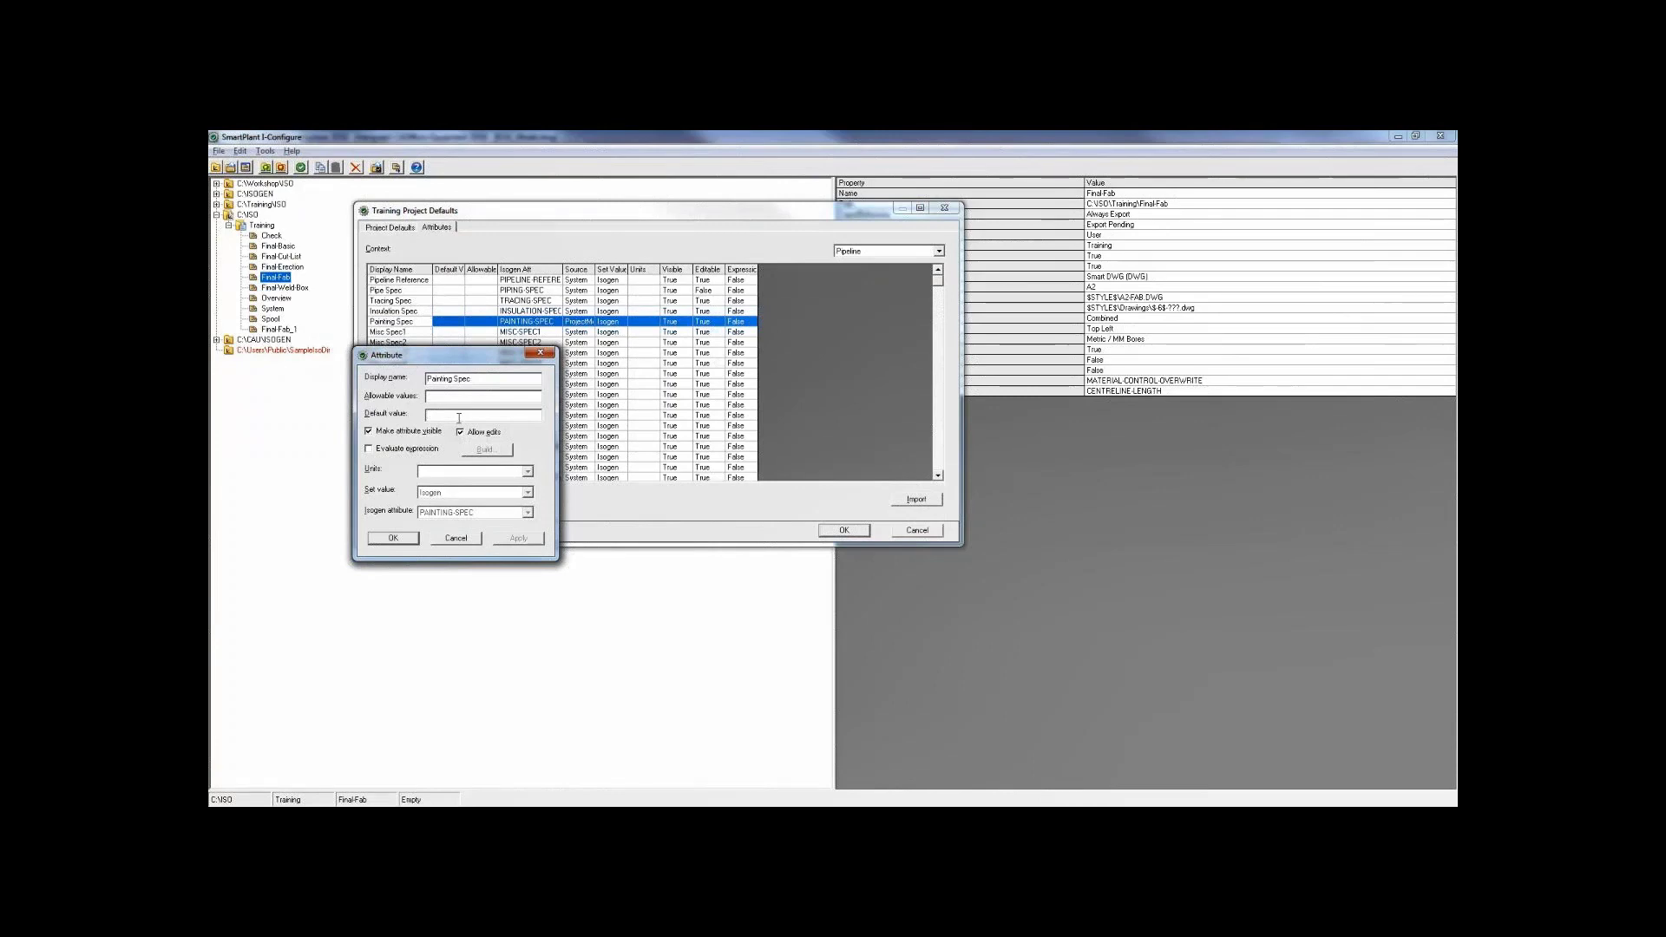
text(PNT #1)
click(412, 538)
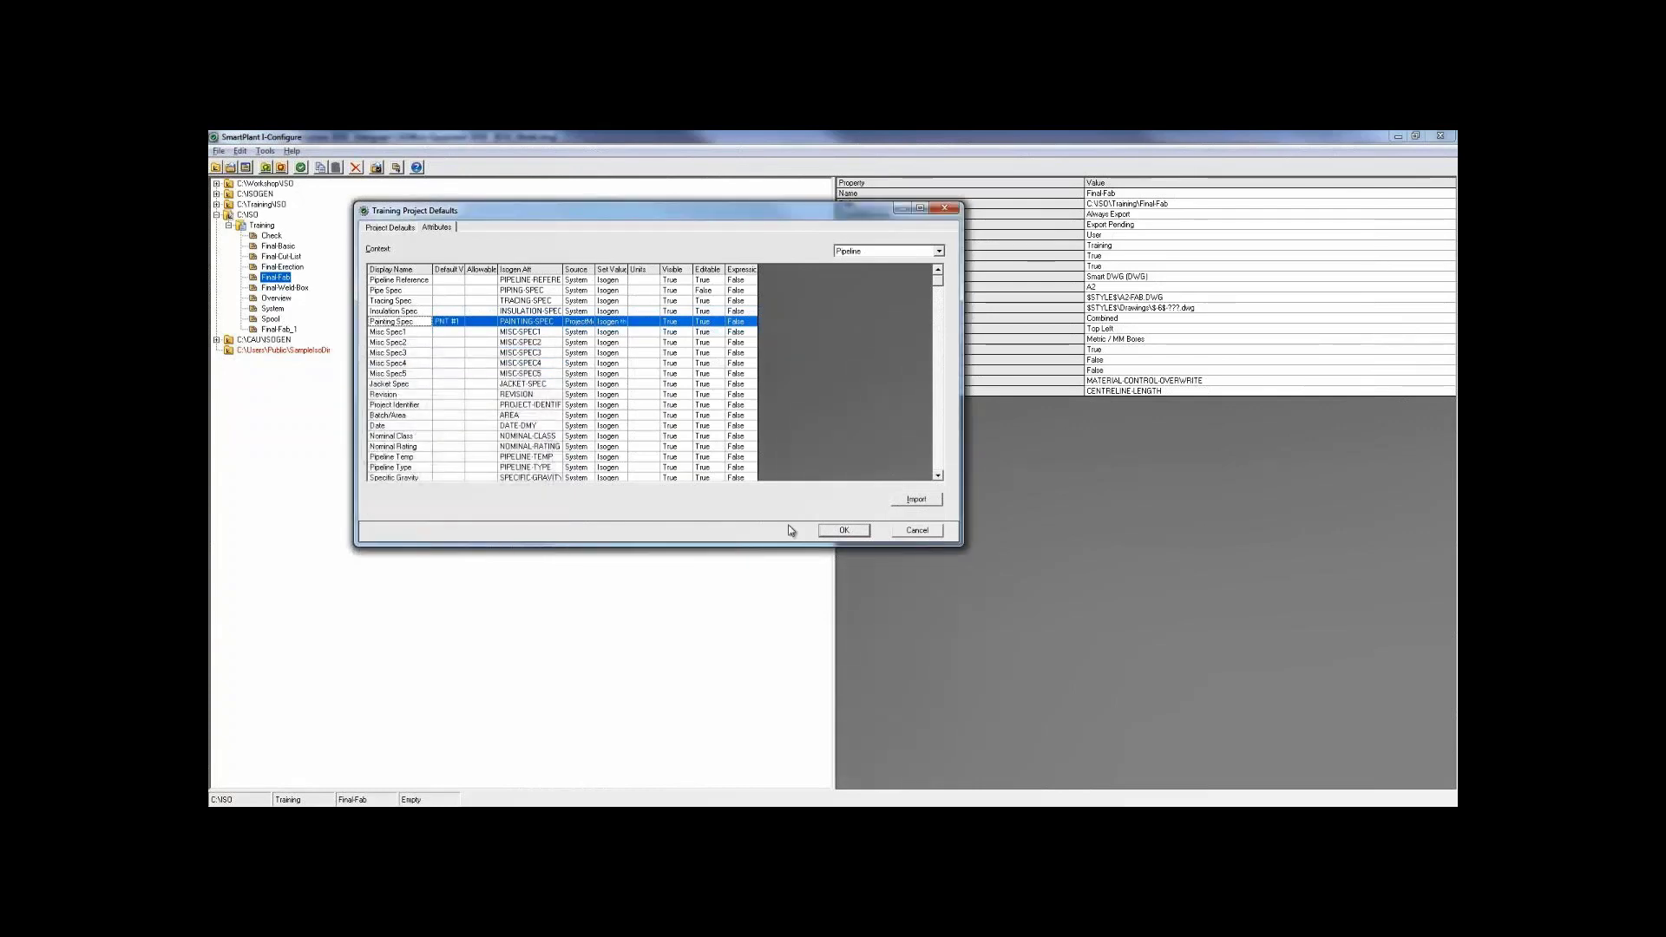
click(843, 531)
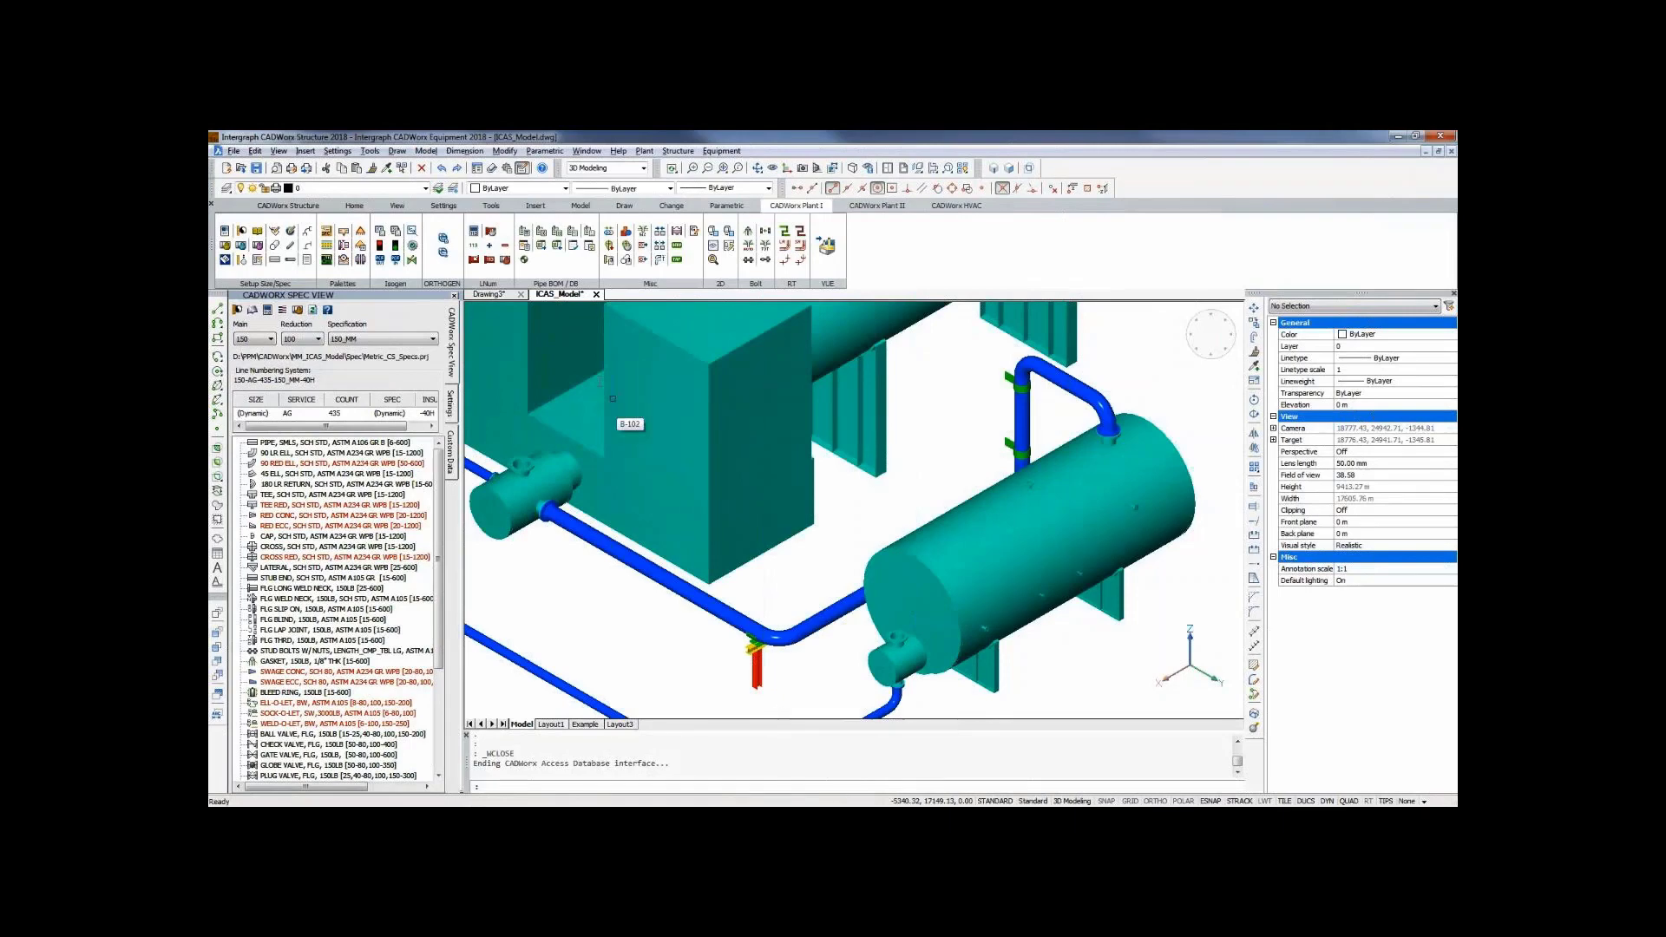
Back in the BricsCAD model, regenerate the isometric of the same line above the horizontal vessel and open its plot file.
click(380, 230)
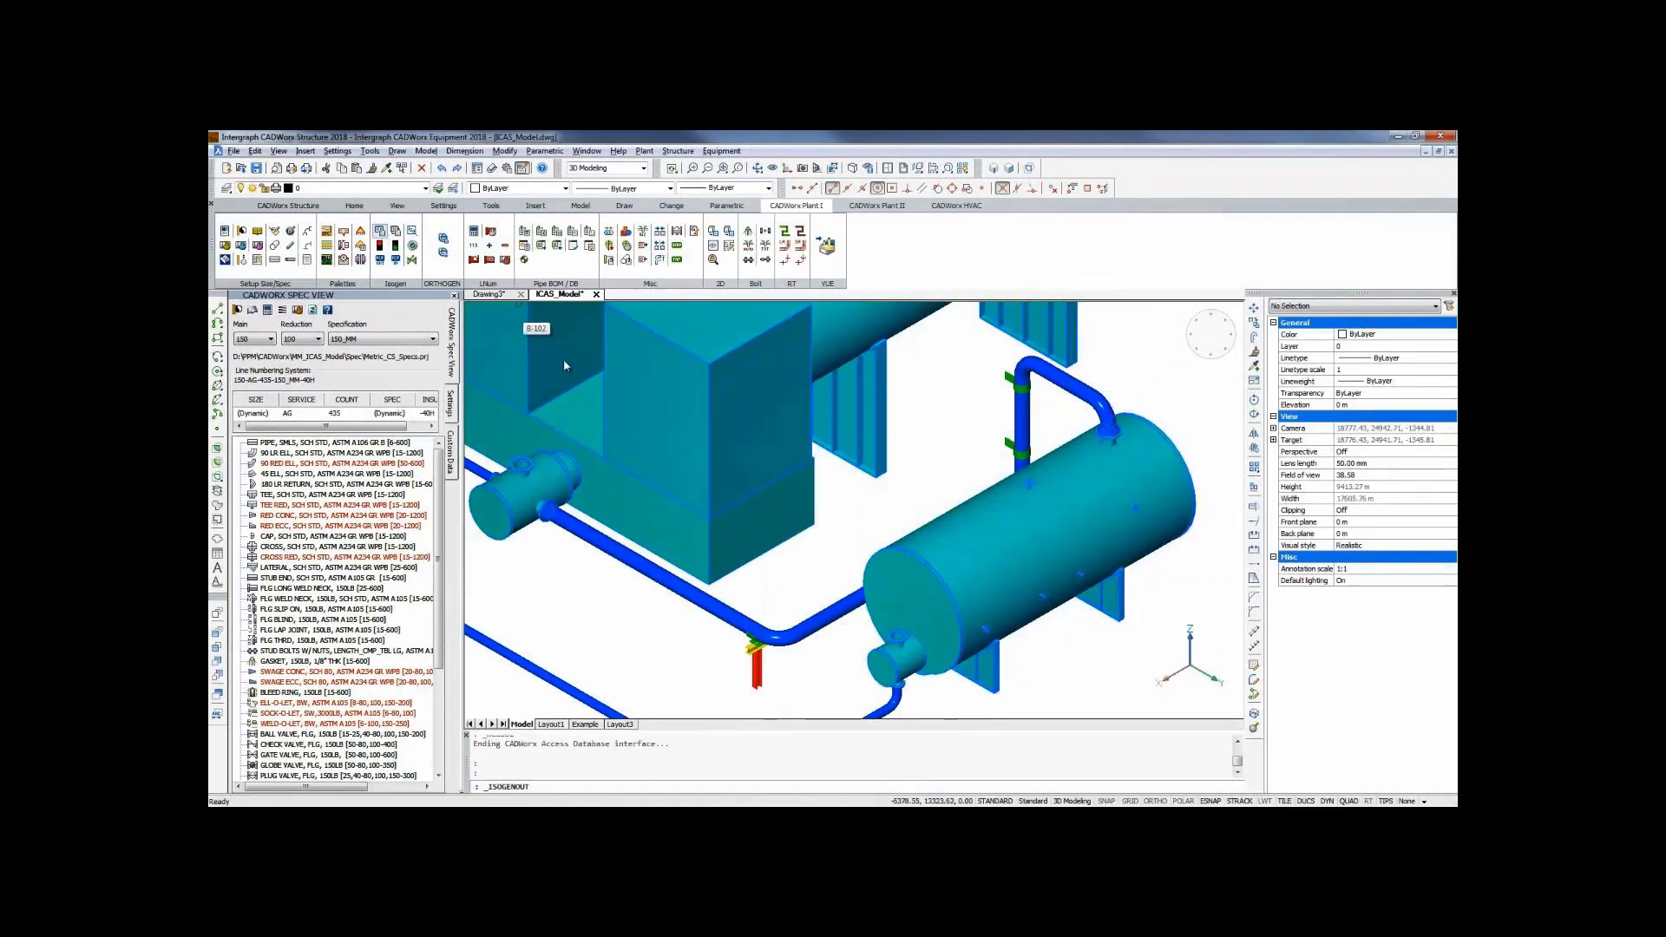
click(736, 568)
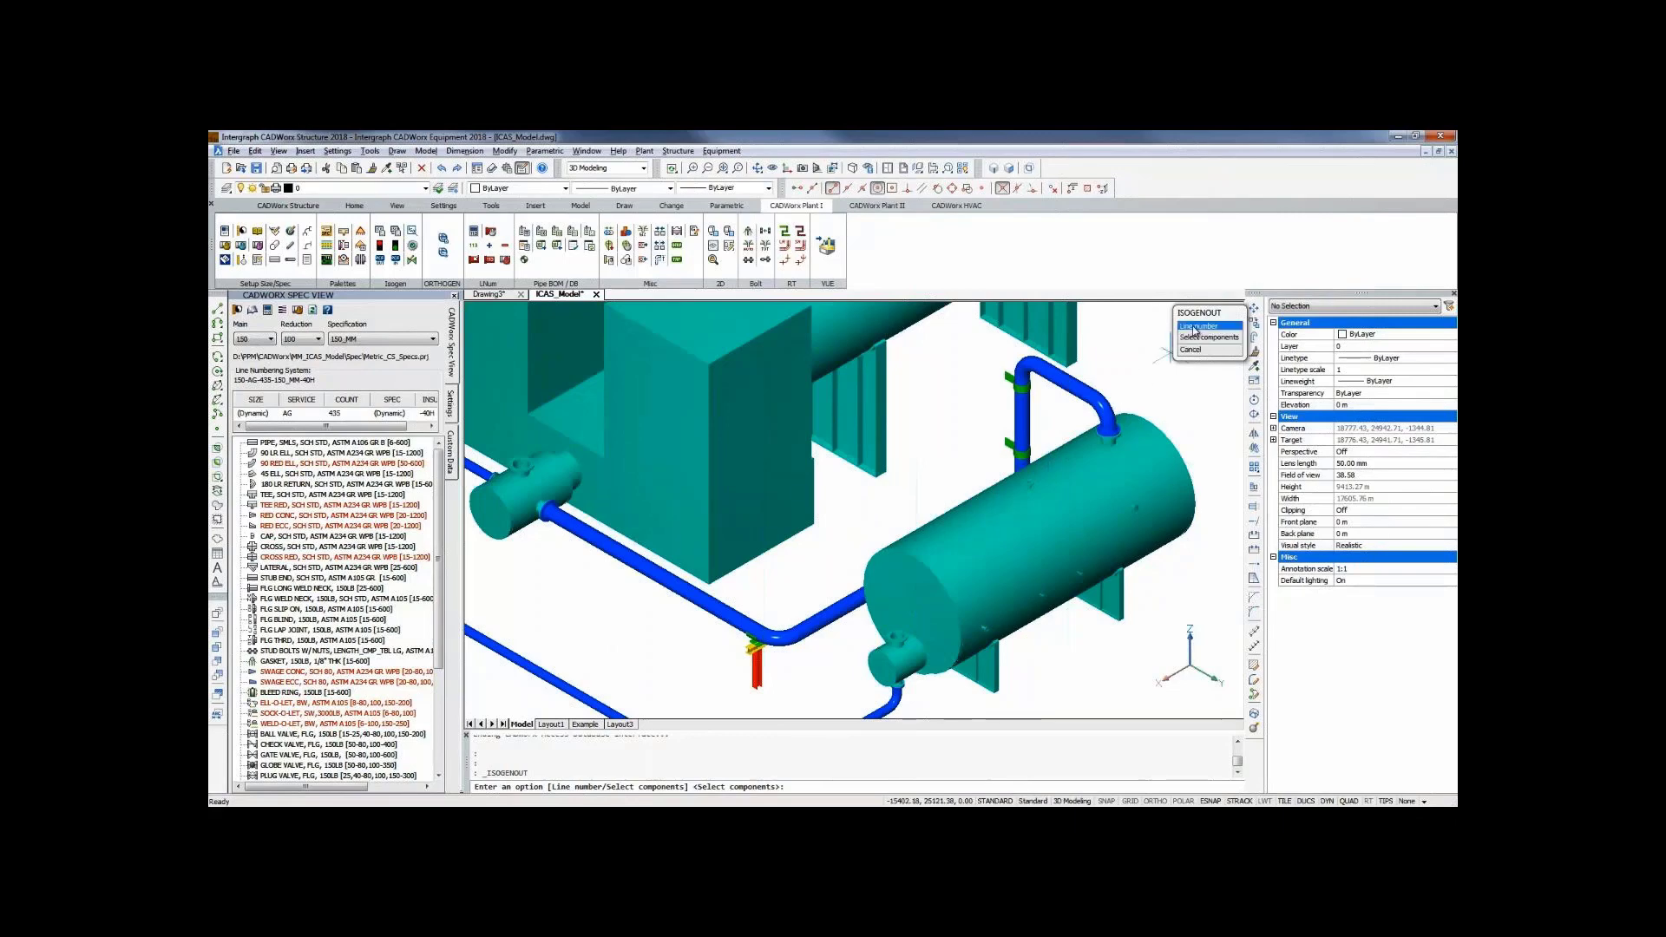
click(1195, 330)
click(1202, 337)
click(1082, 396)
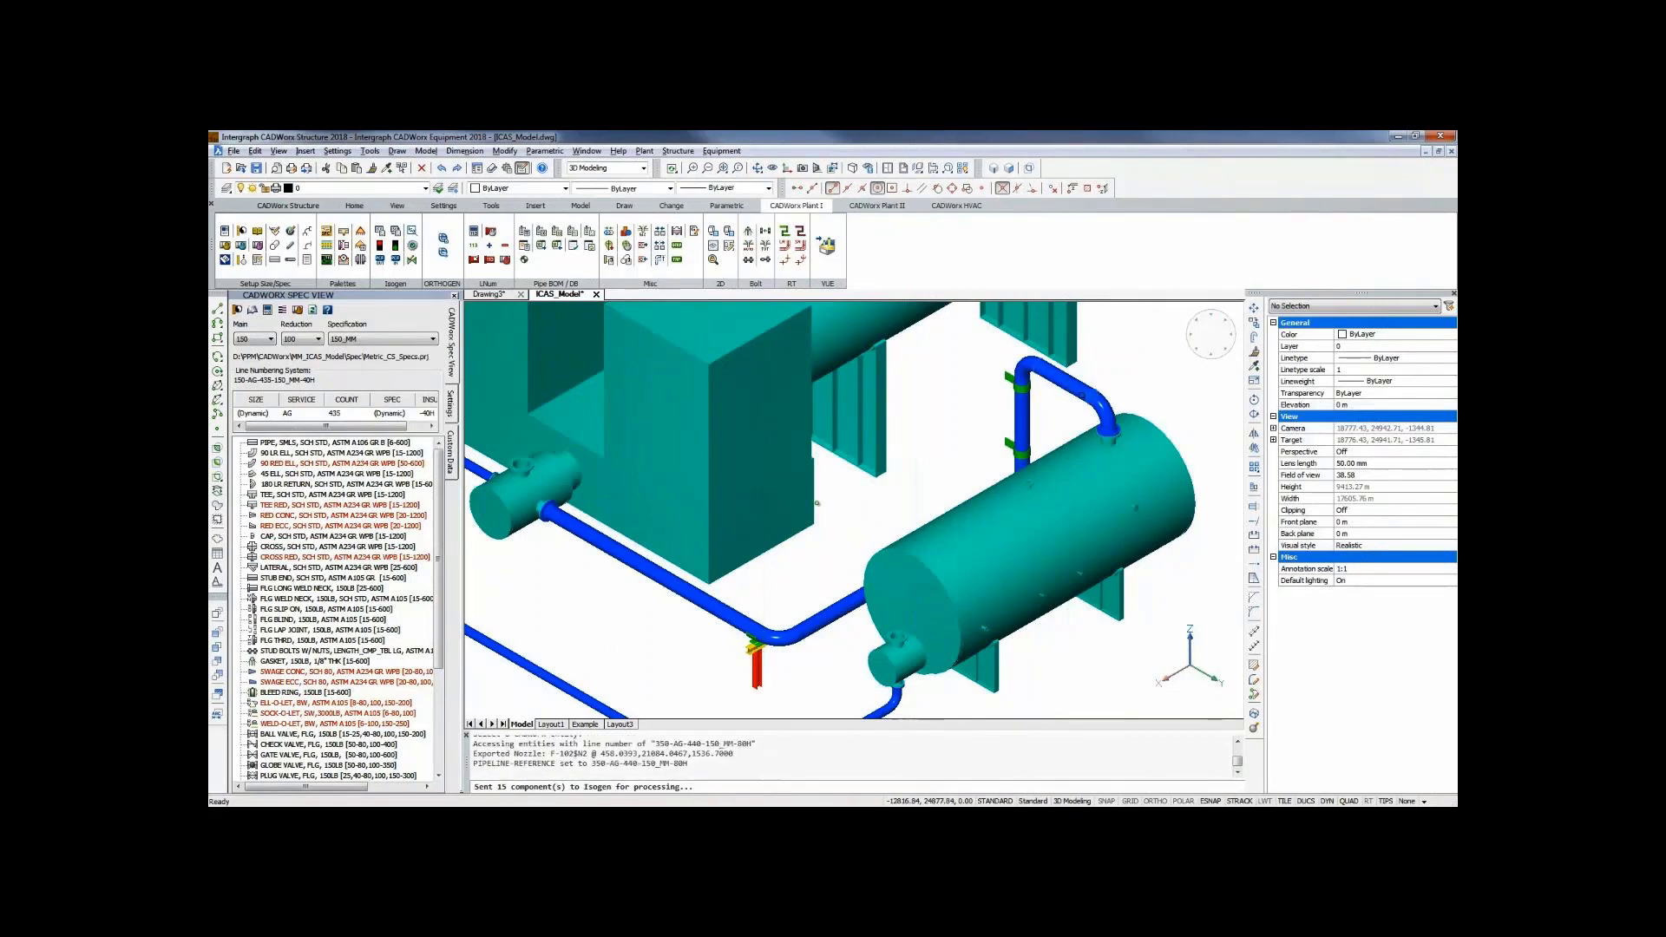
click(665, 559)
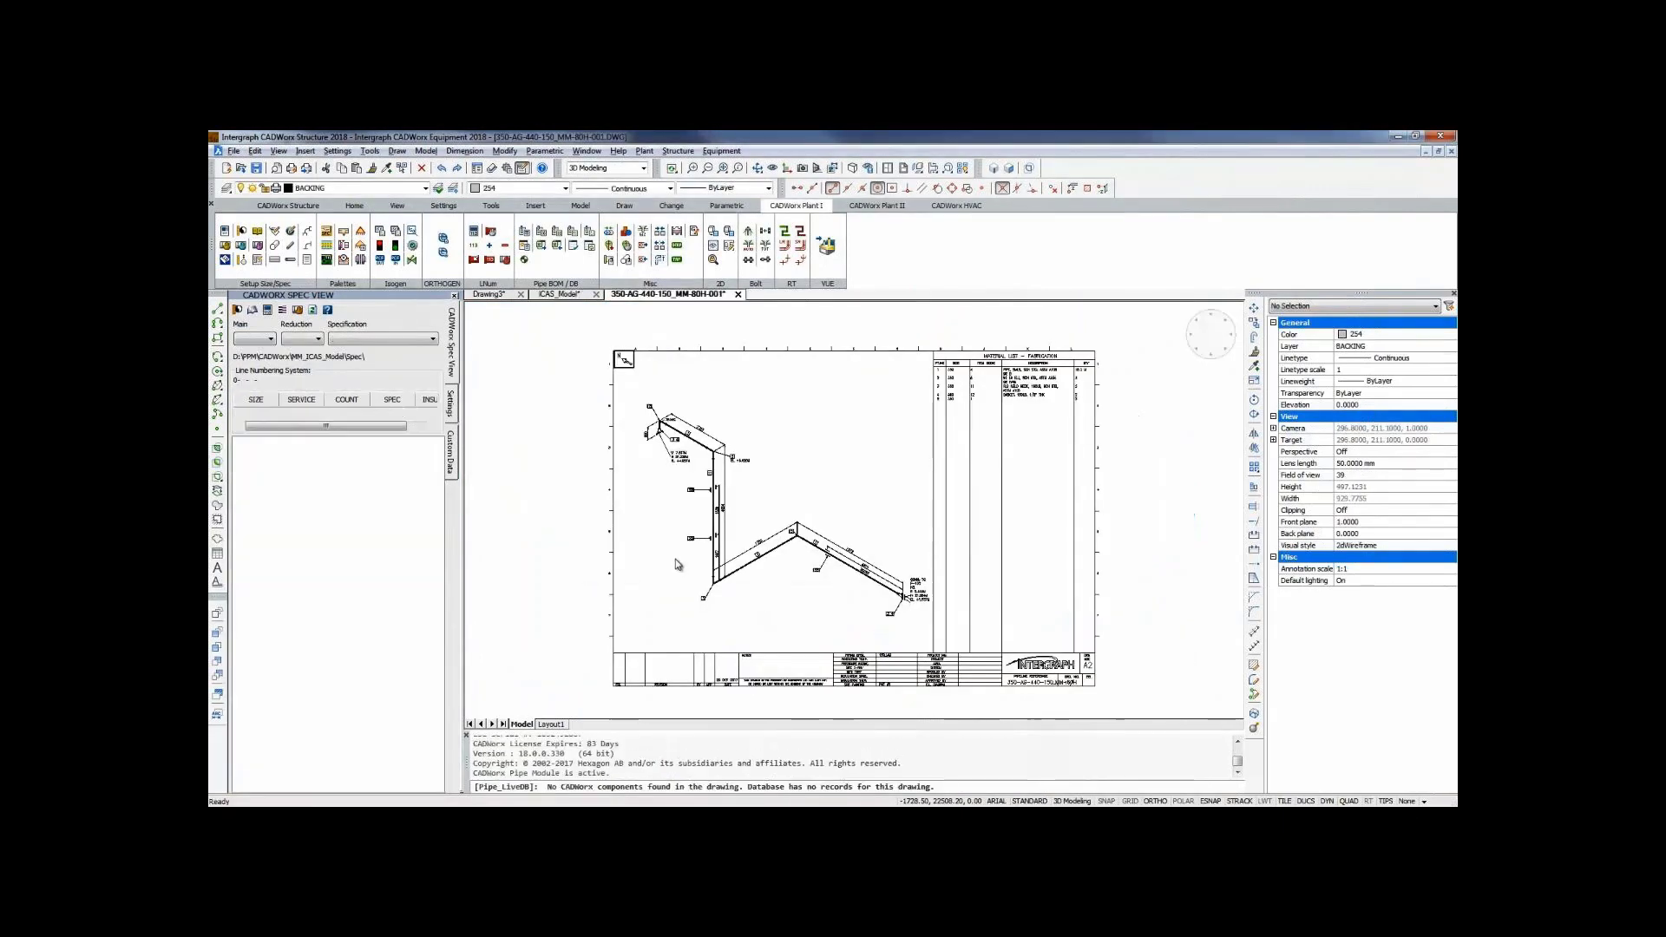
Check the Site Painting value in the regenerated isometric and close it without saving changes.
scroll(865, 657, up, 5)
scroll(866, 656, up, 5)
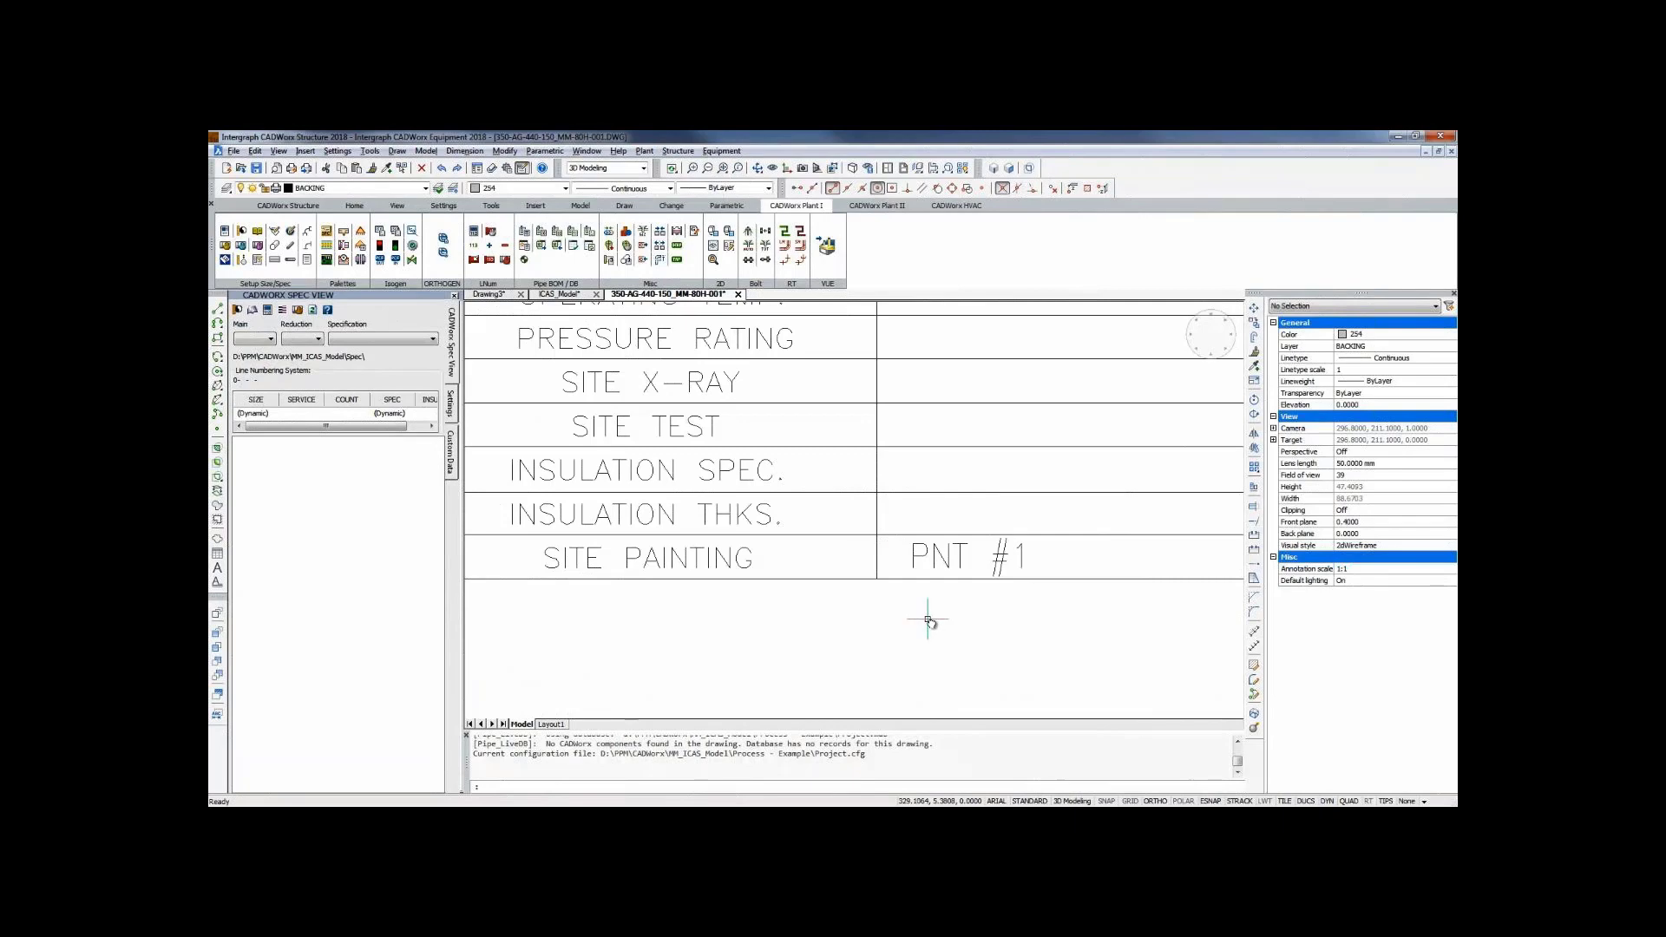
click(738, 294)
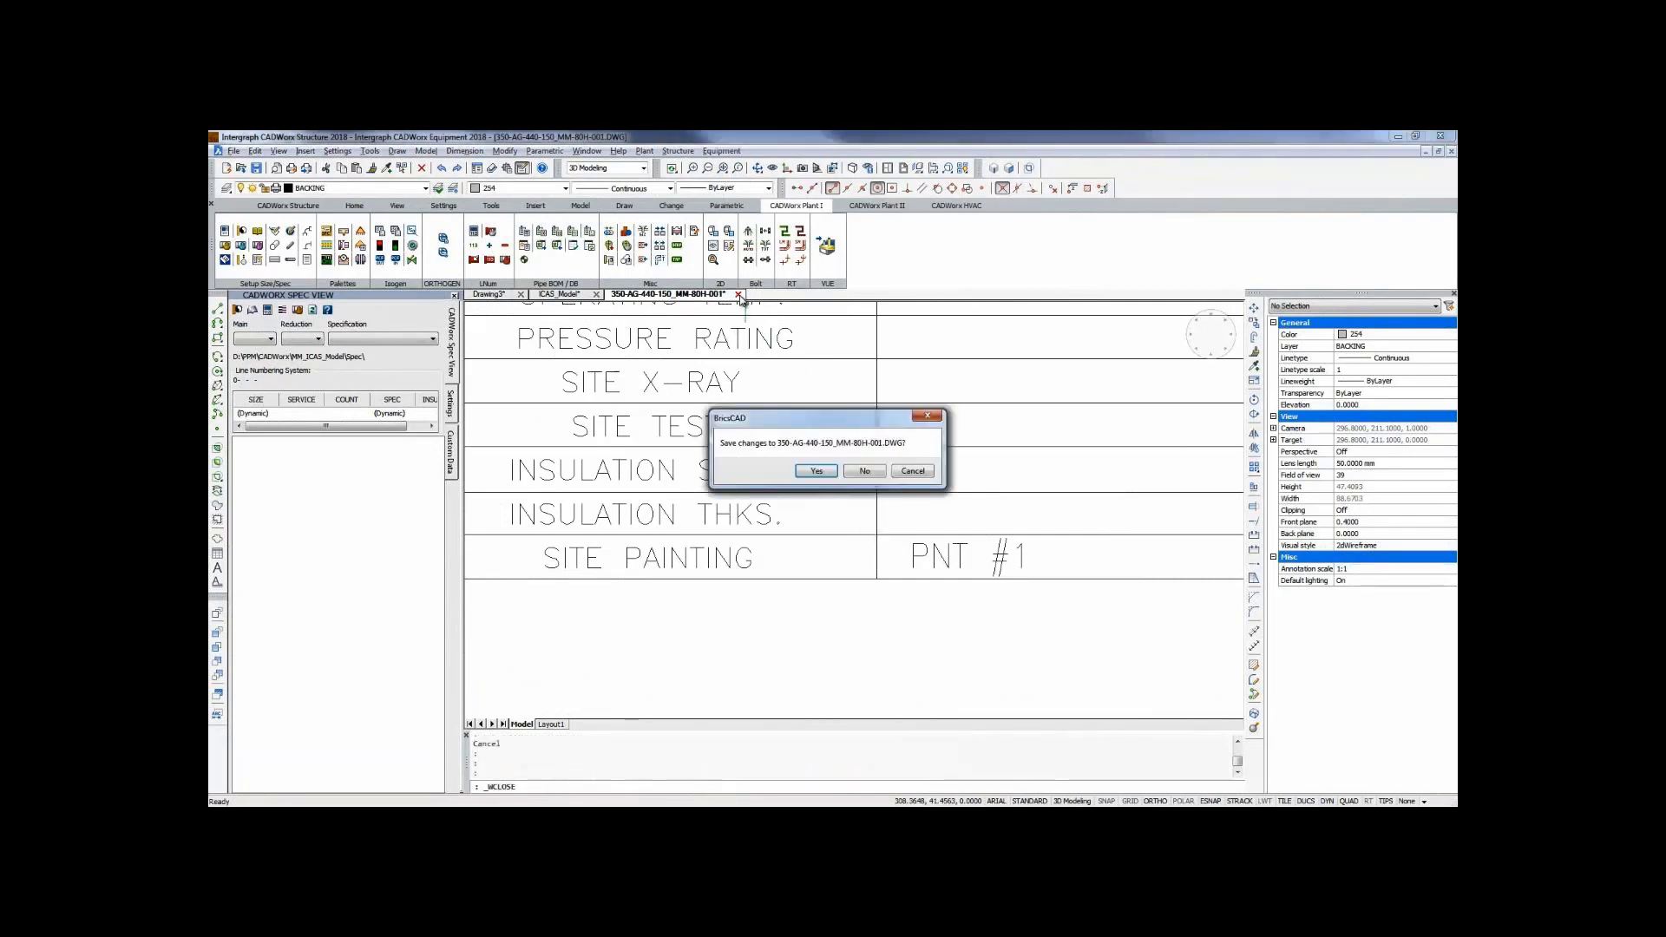
click(864, 471)
click(862, 509)
key(Escape)
Run ISOGENPROJECTDATASETUP, enable PAINTING-SPEC with the value PNT #2, and accept the project data.
text(is)
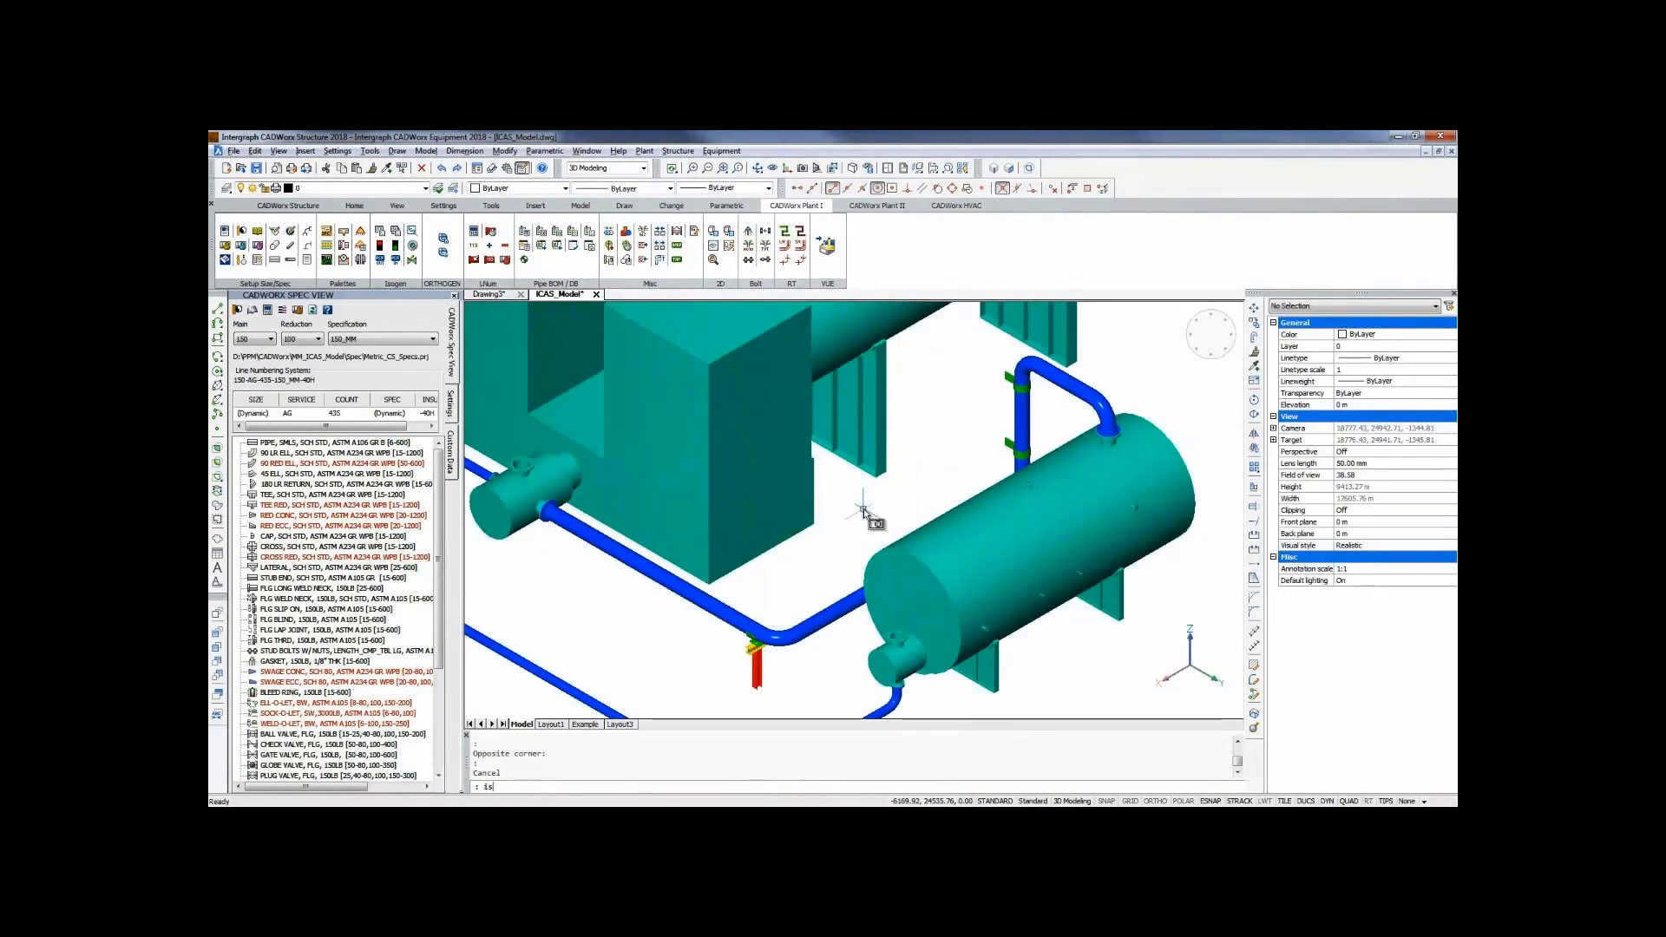
text(ogenp)
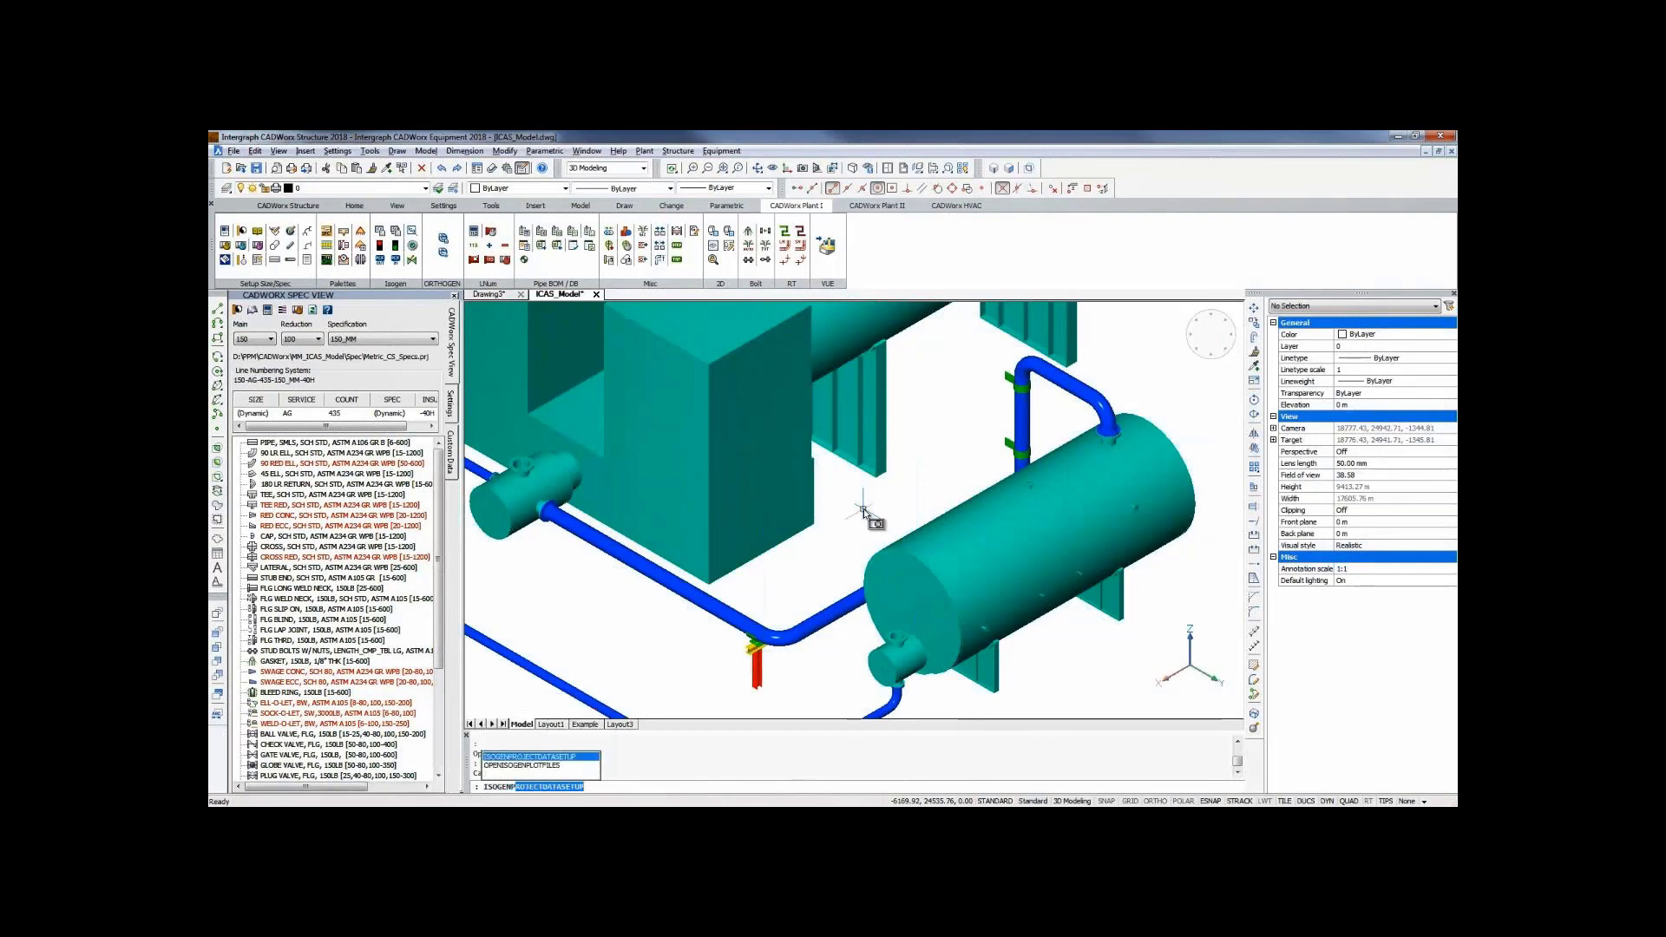
key(Return)
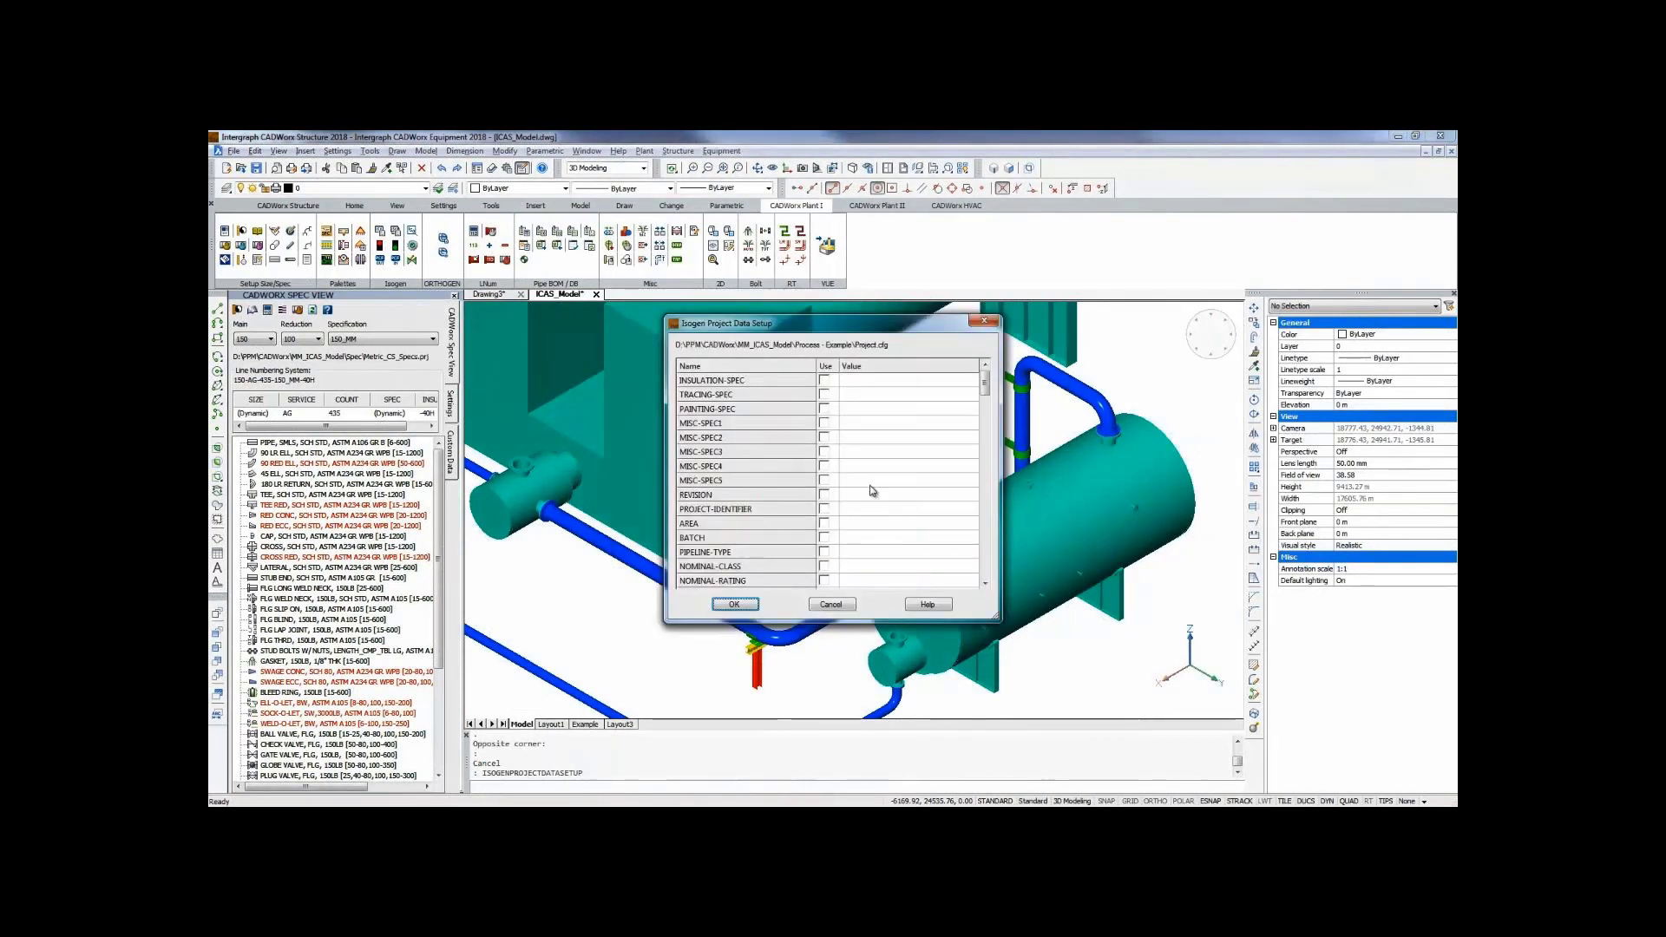
click(824, 409)
click(854, 414)
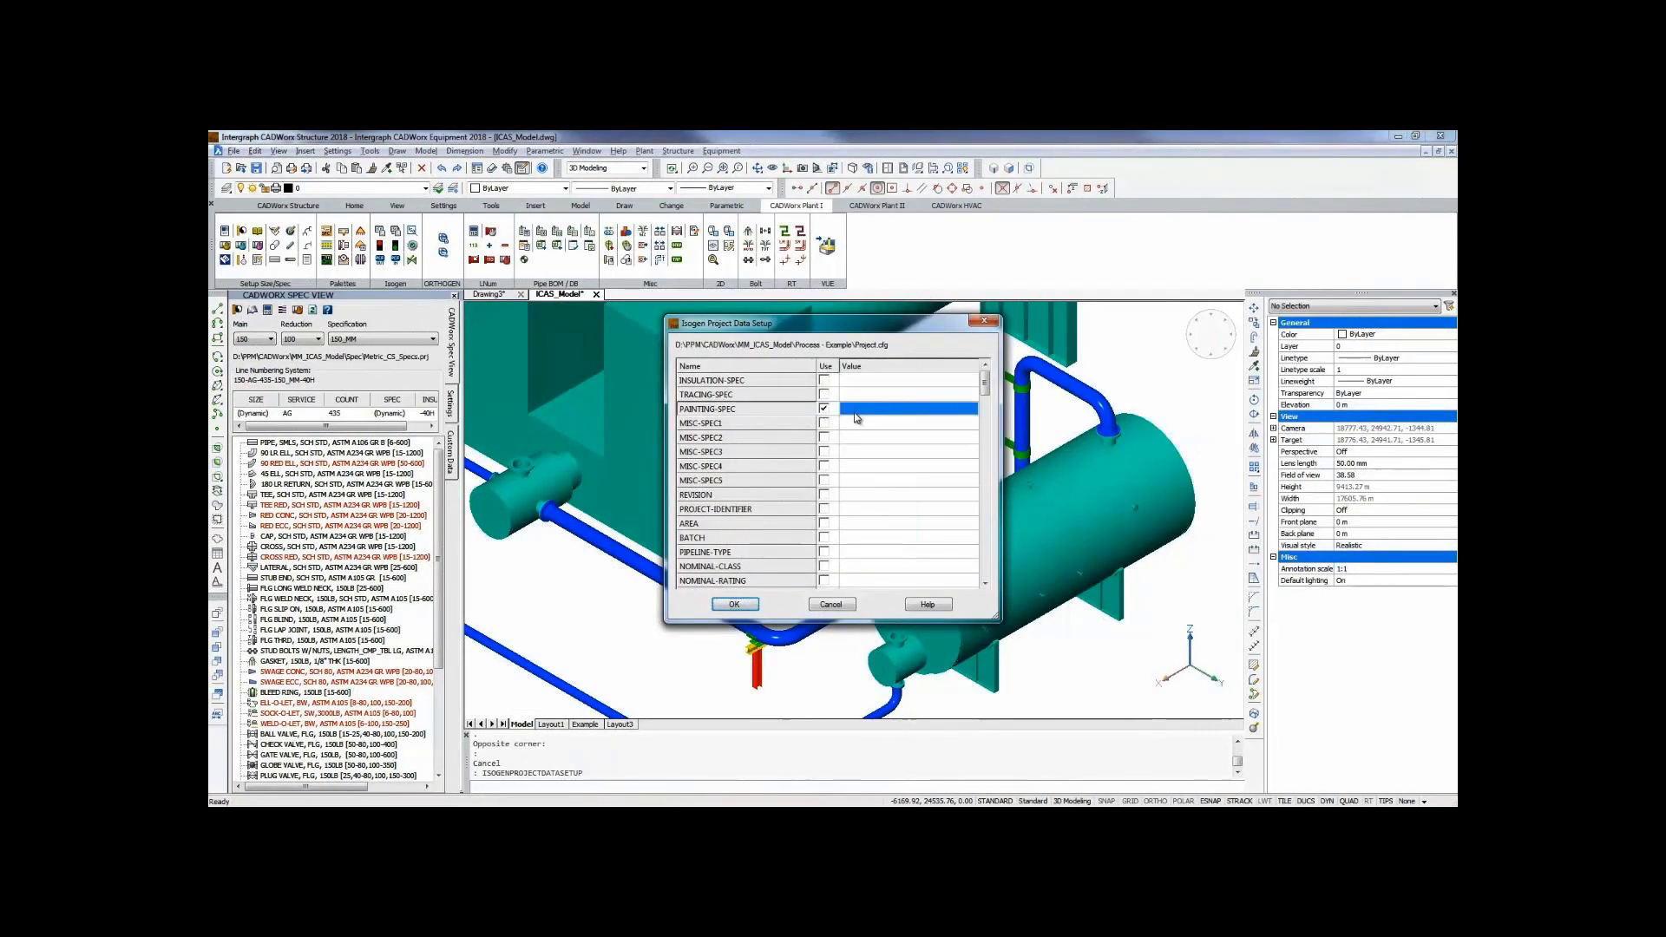
text(PNT #2)
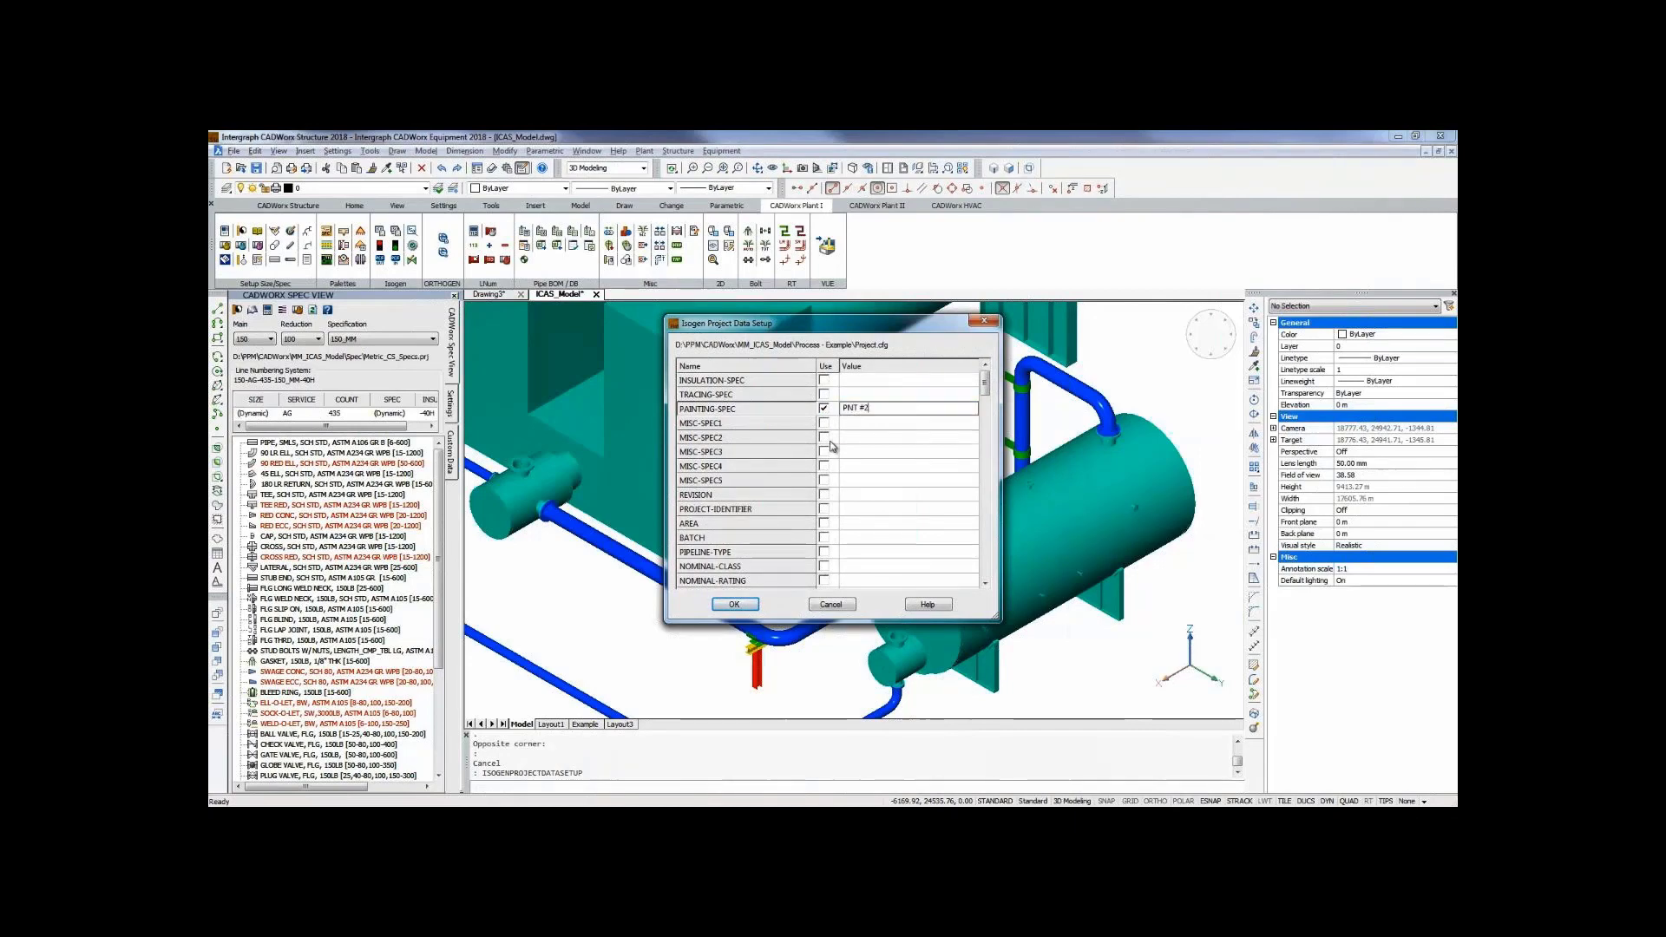
click(751, 608)
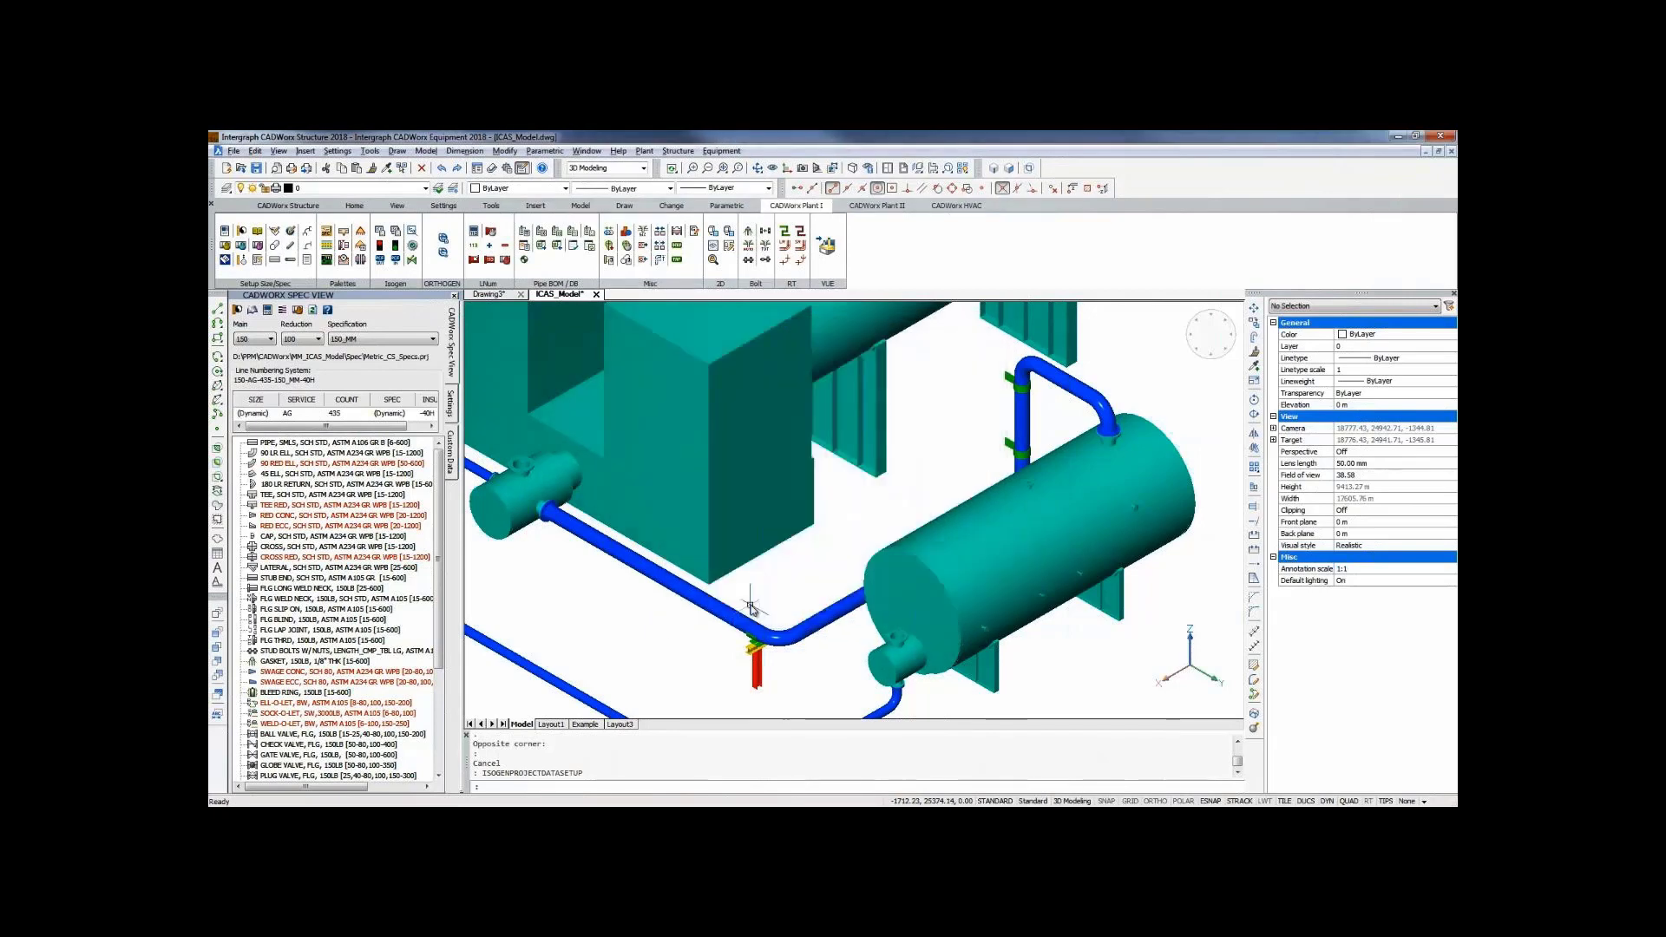
Regenerate the isometric by line number with the Training project's Final-Fab style, open its plot file, and check the painting value.
click(379, 232)
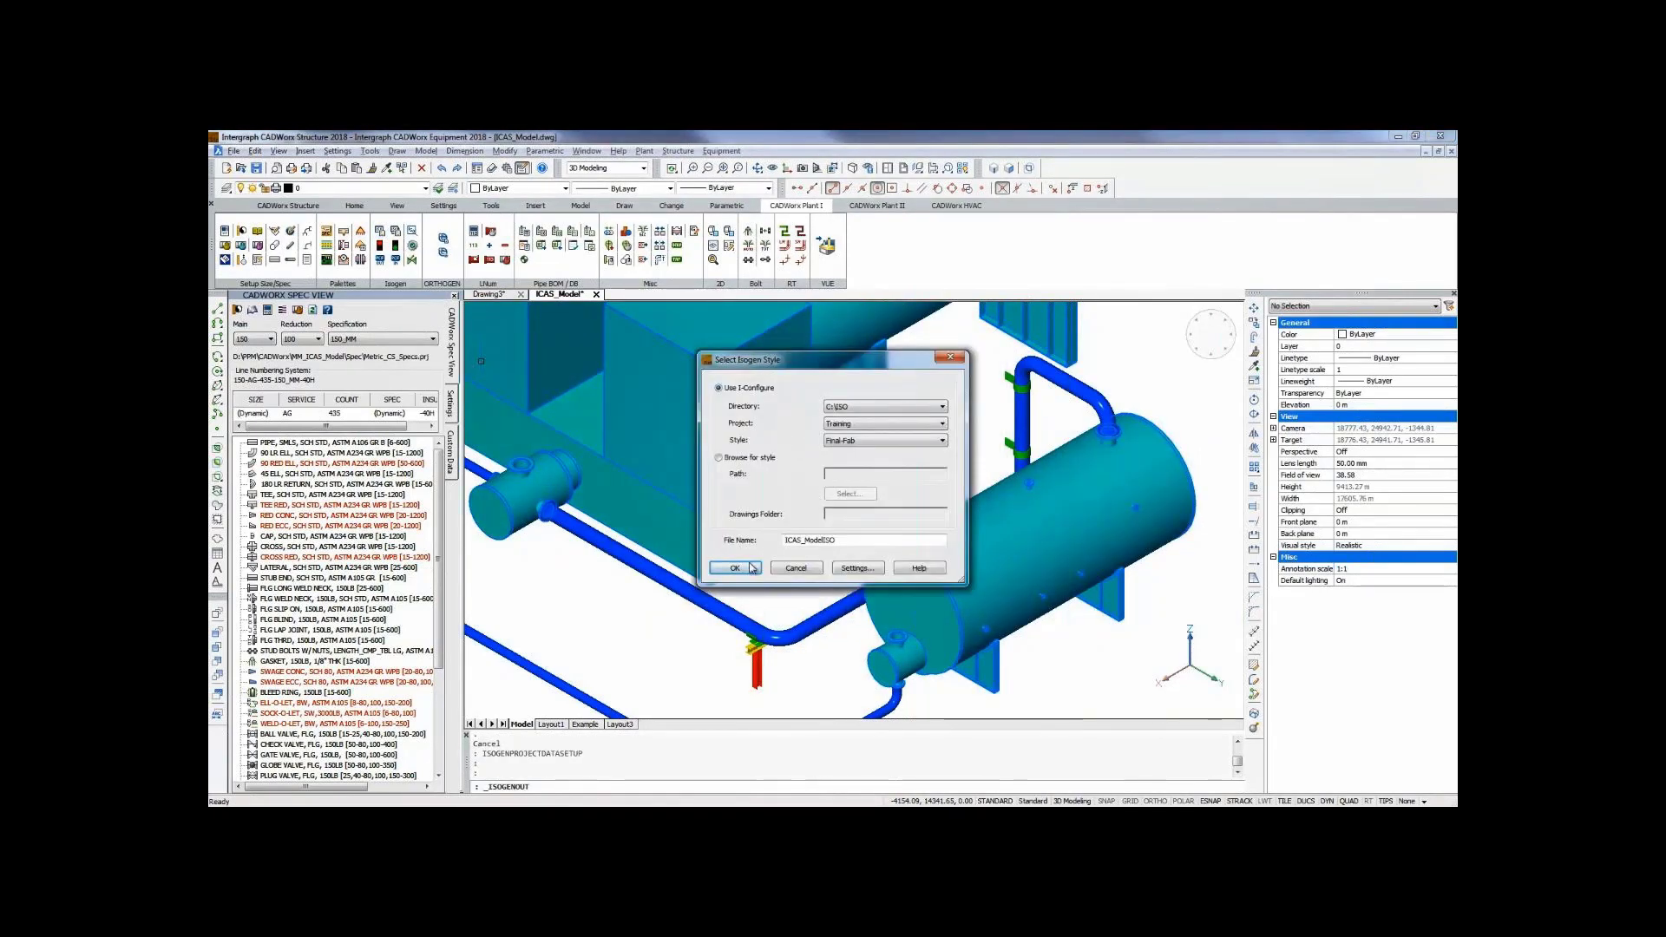
click(770, 568)
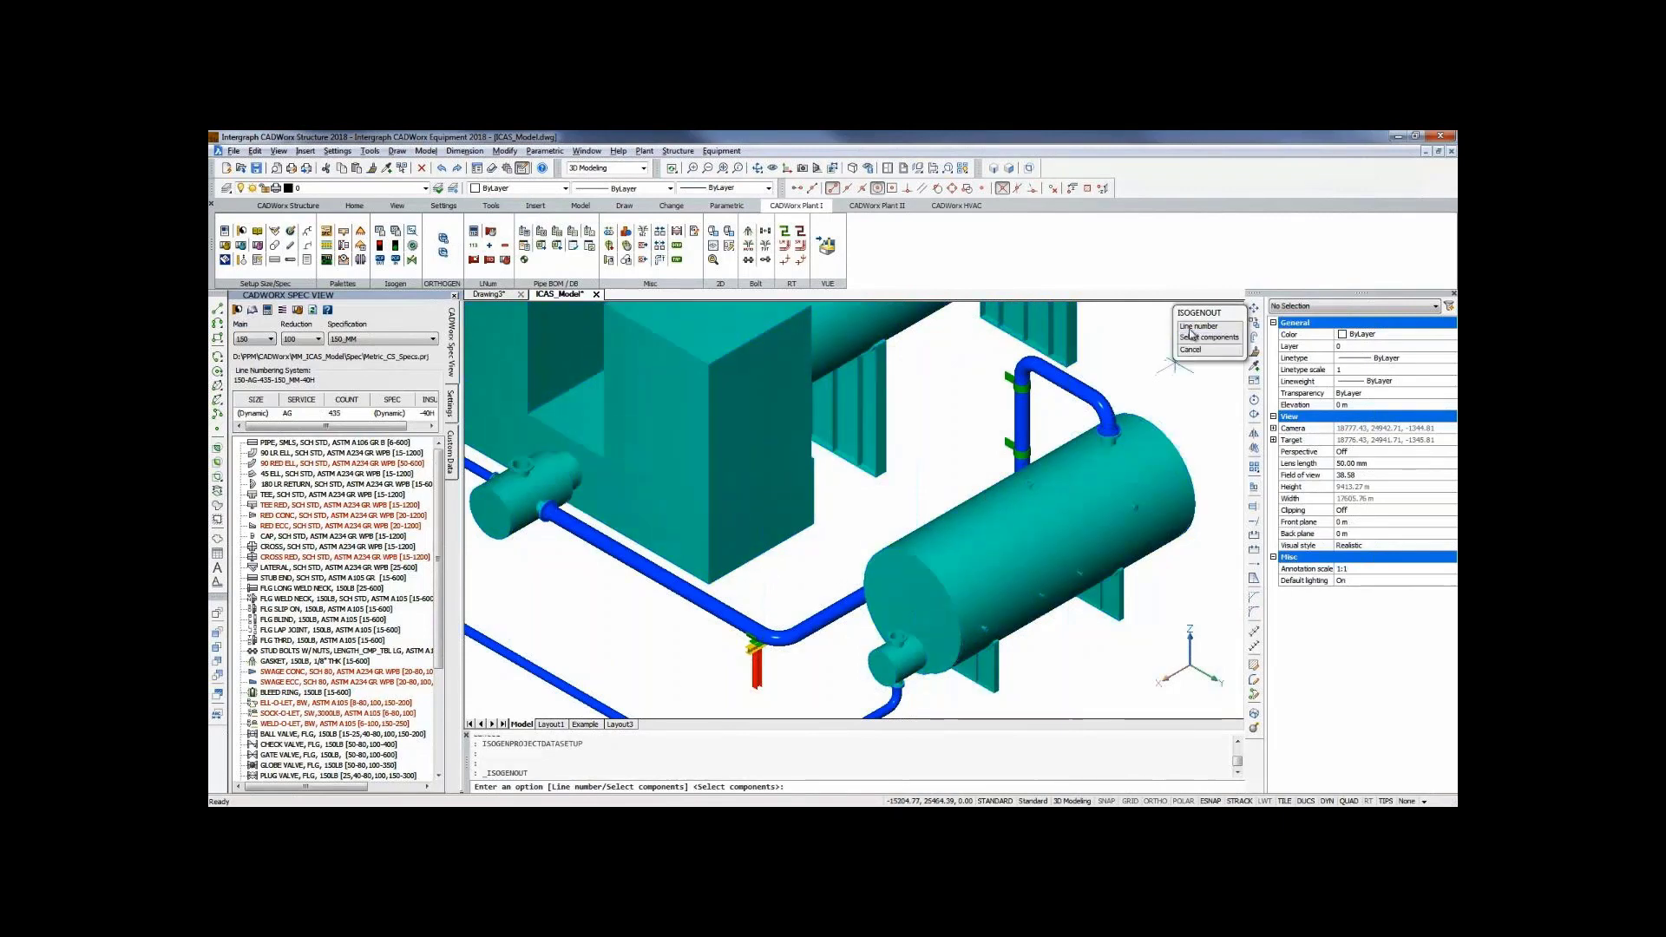
click(1190, 327)
click(1191, 327)
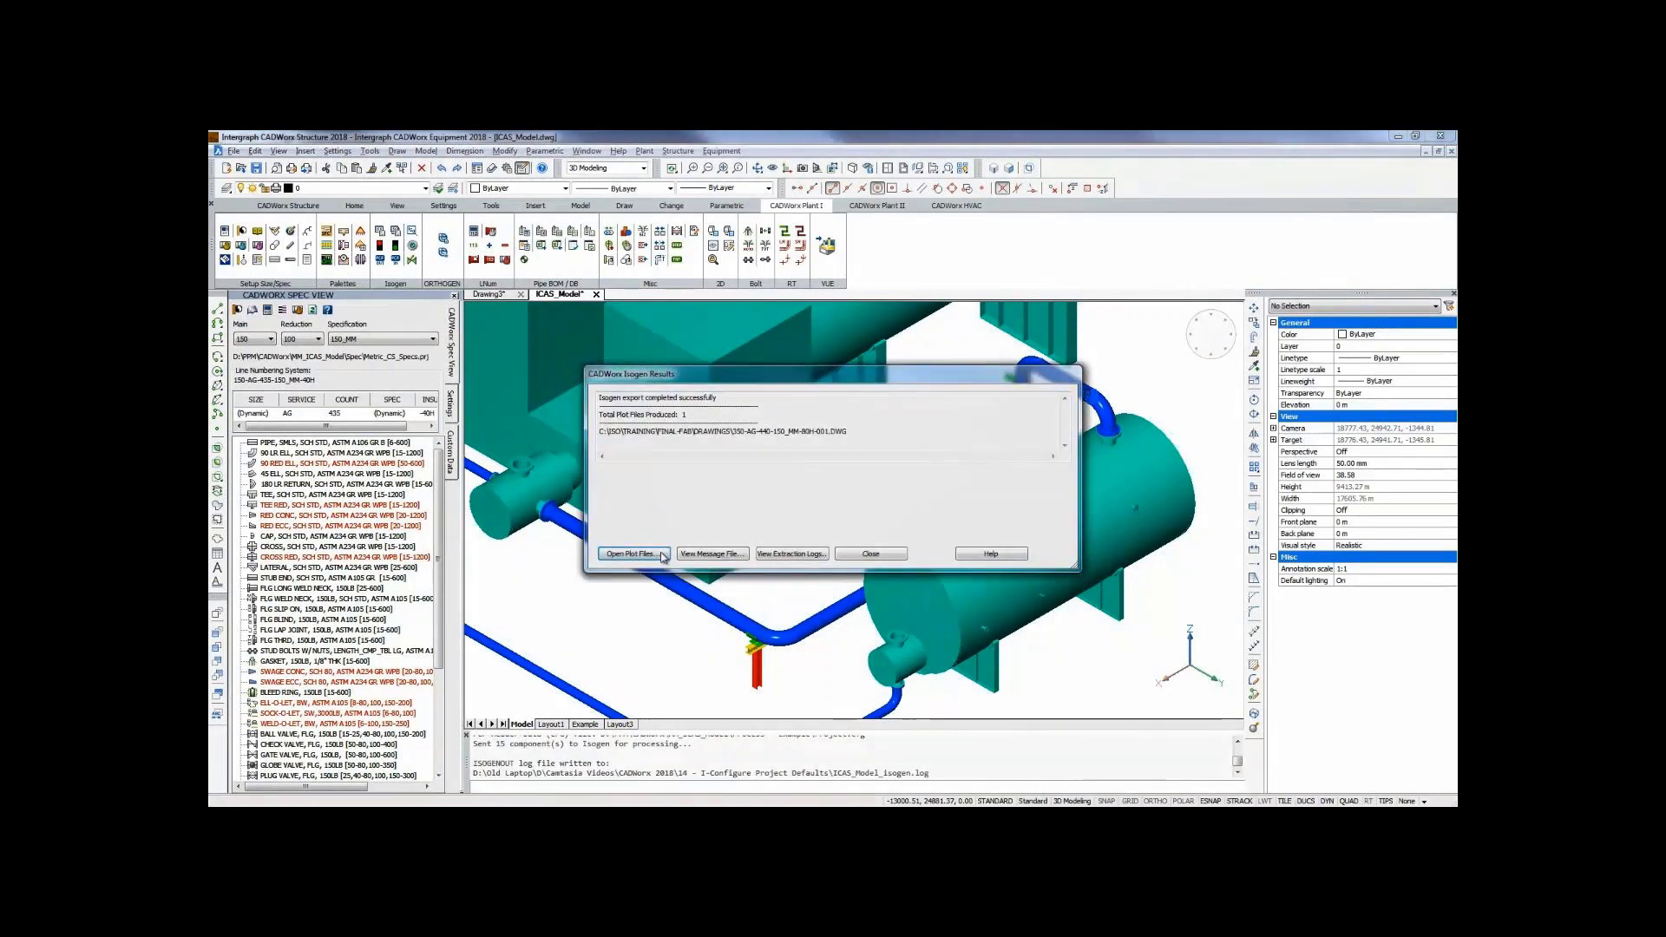
click(663, 555)
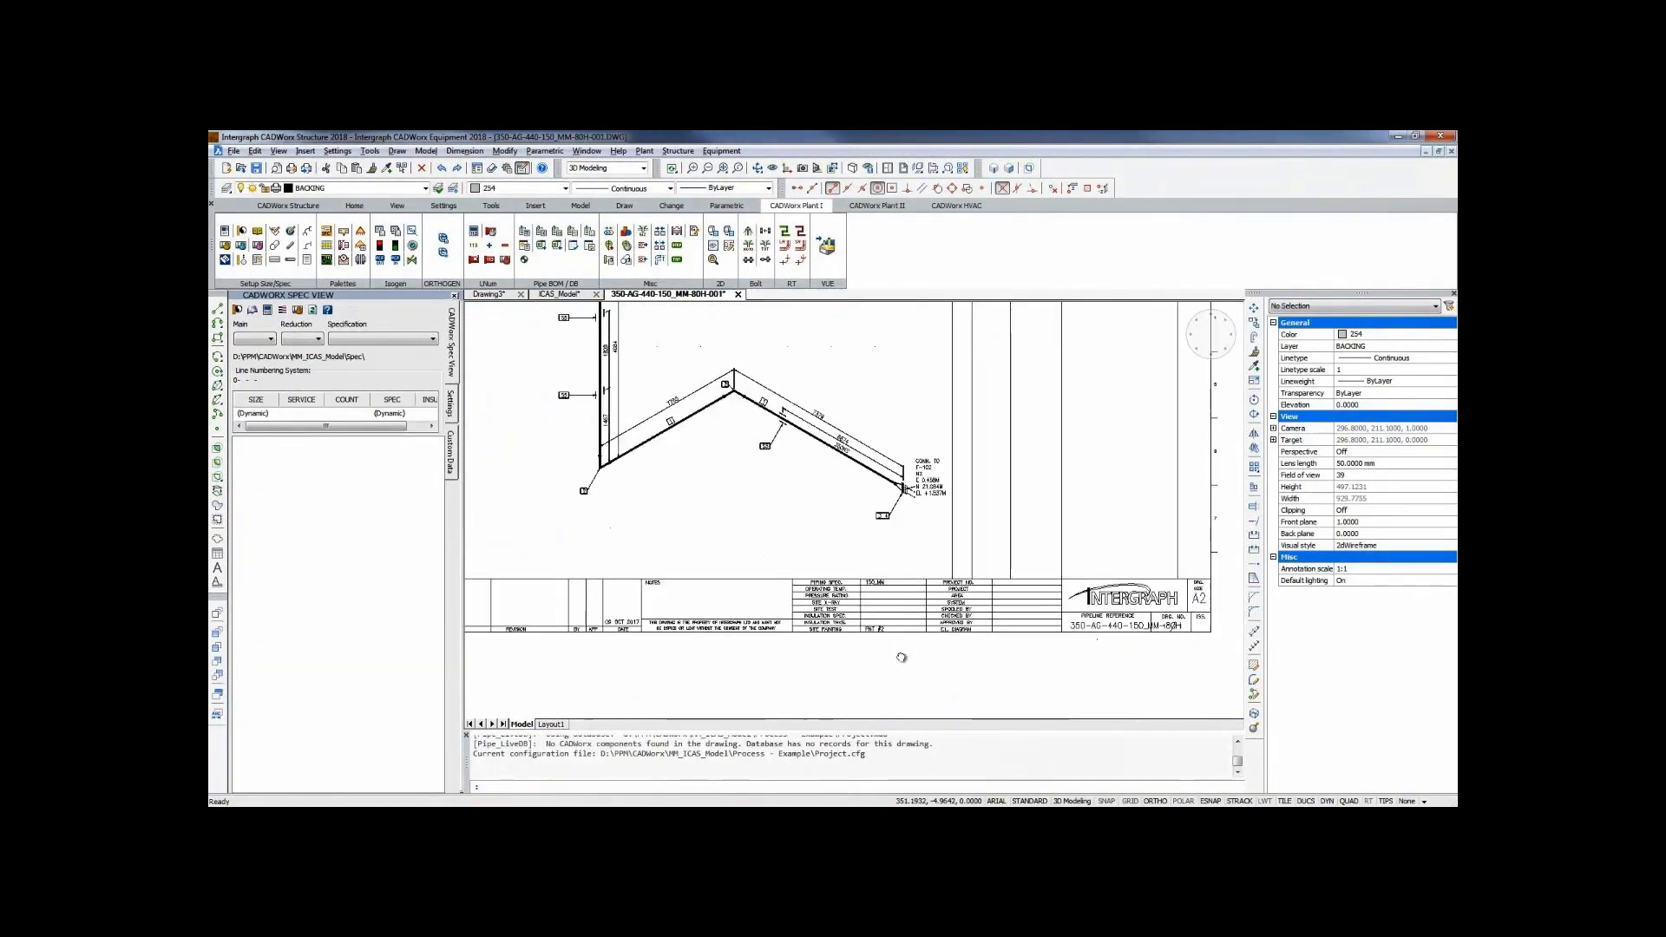
scroll(901, 657, up, 5)
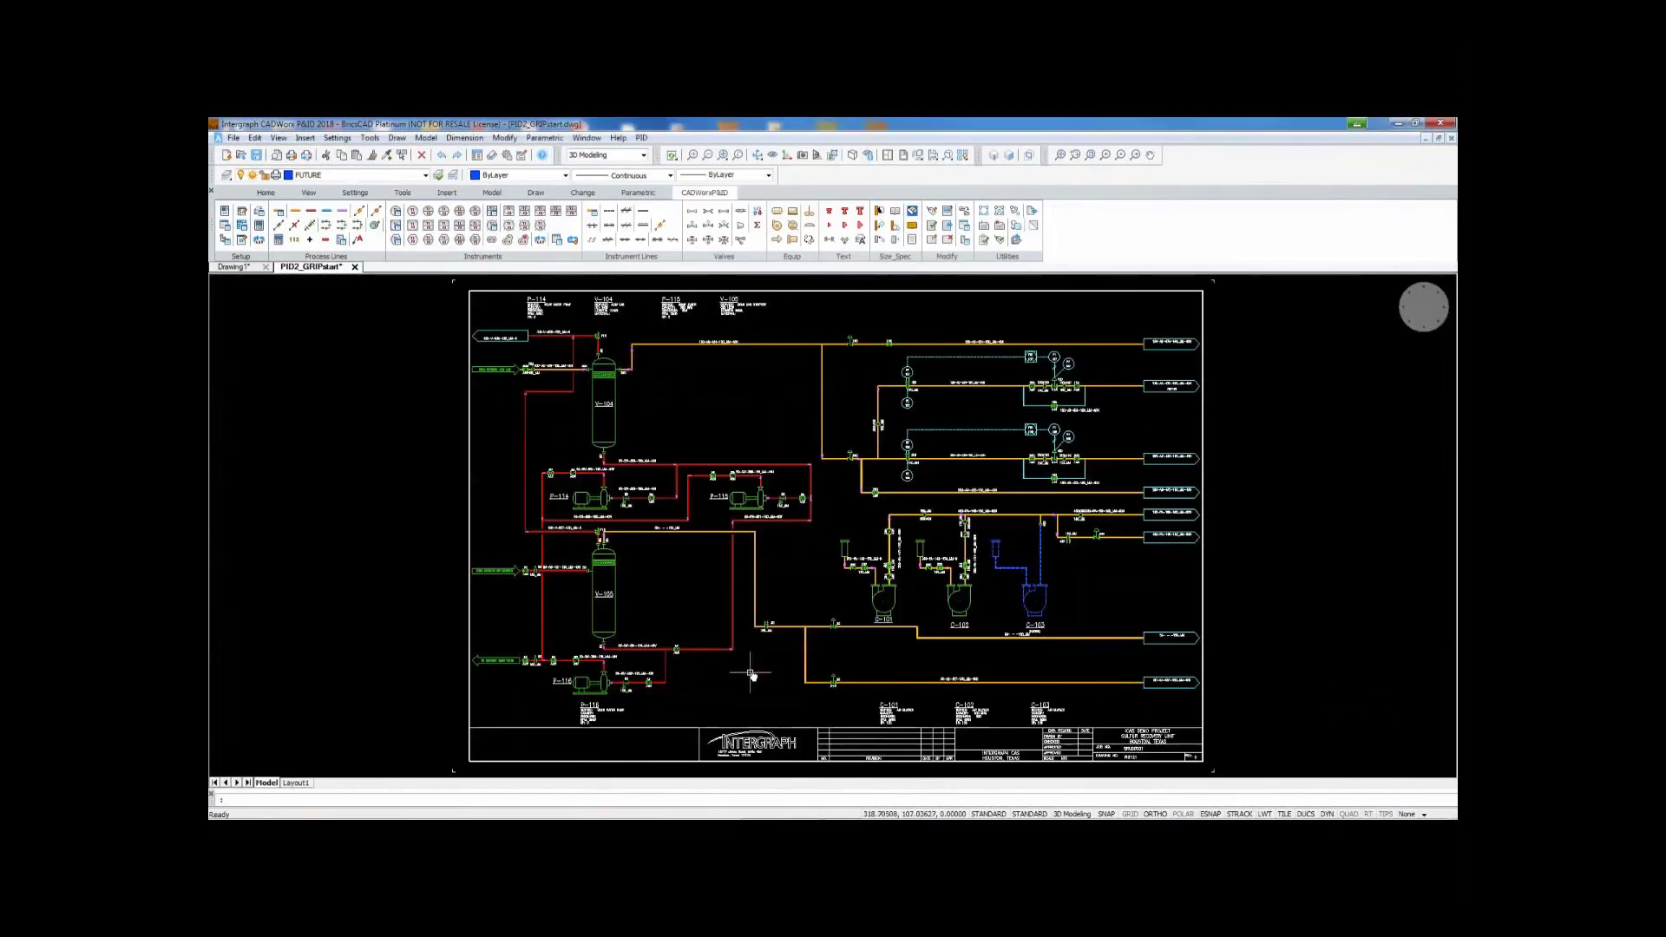
In CADWorx P&ID drawing PID2_GRIPstart, stretch the lower corner of line 50-SW-363 feeding pump P-116 horizontally towards the neighbouring riser.
scroll(748, 677, up, 2)
scroll(746, 678, up, 2)
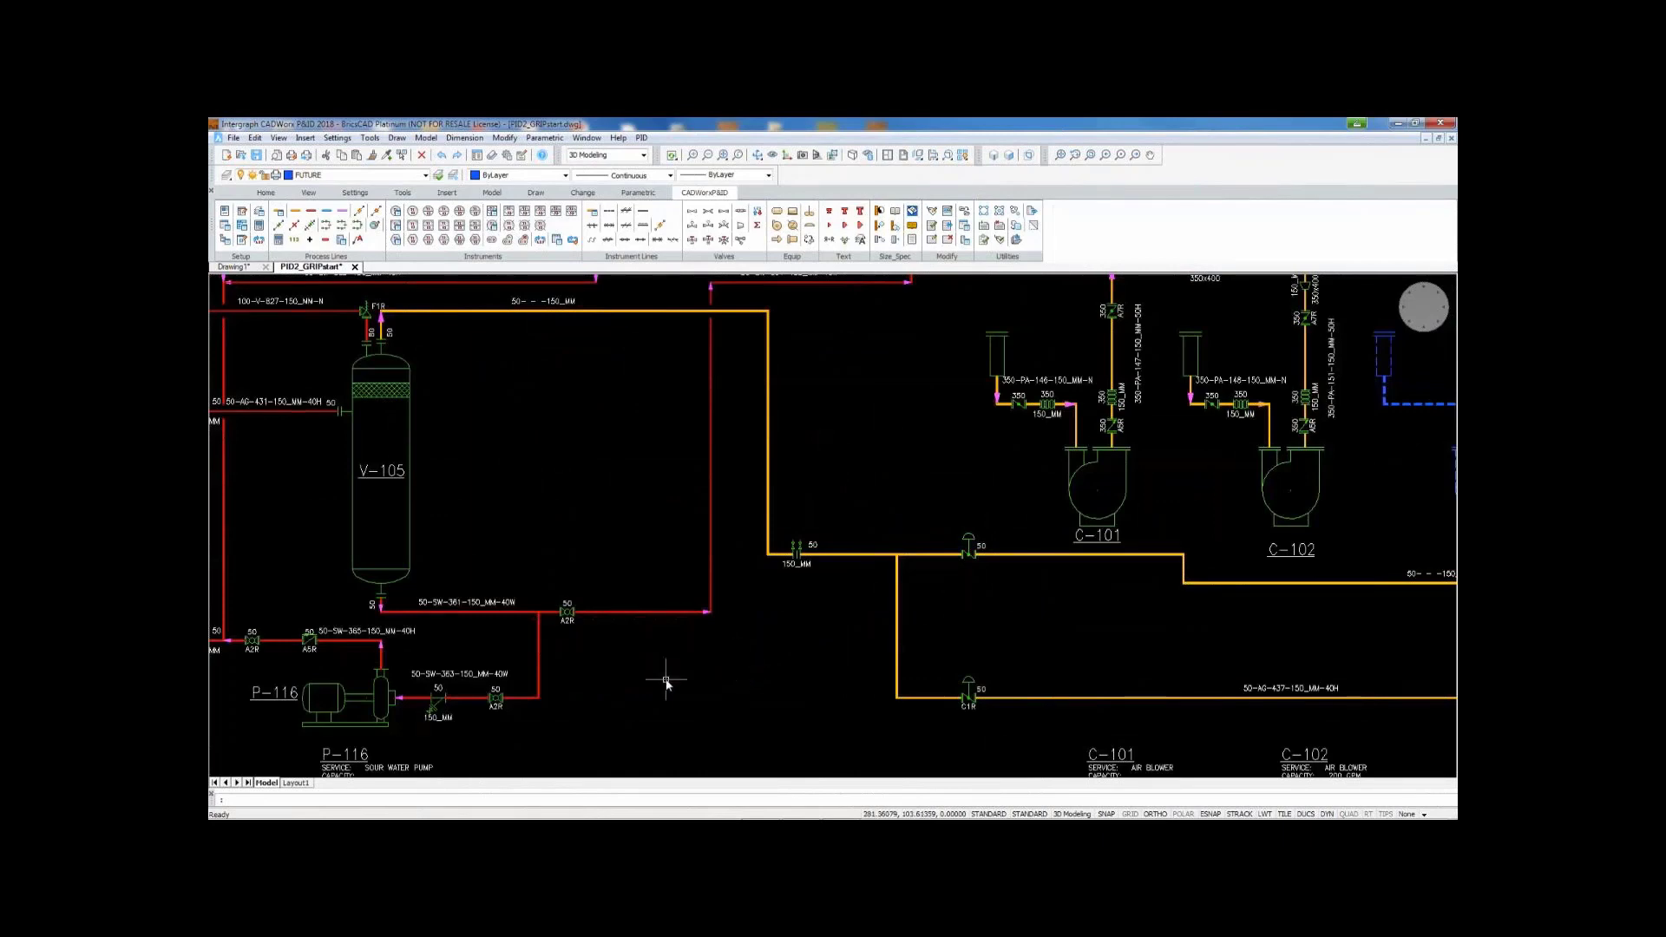
click(532, 698)
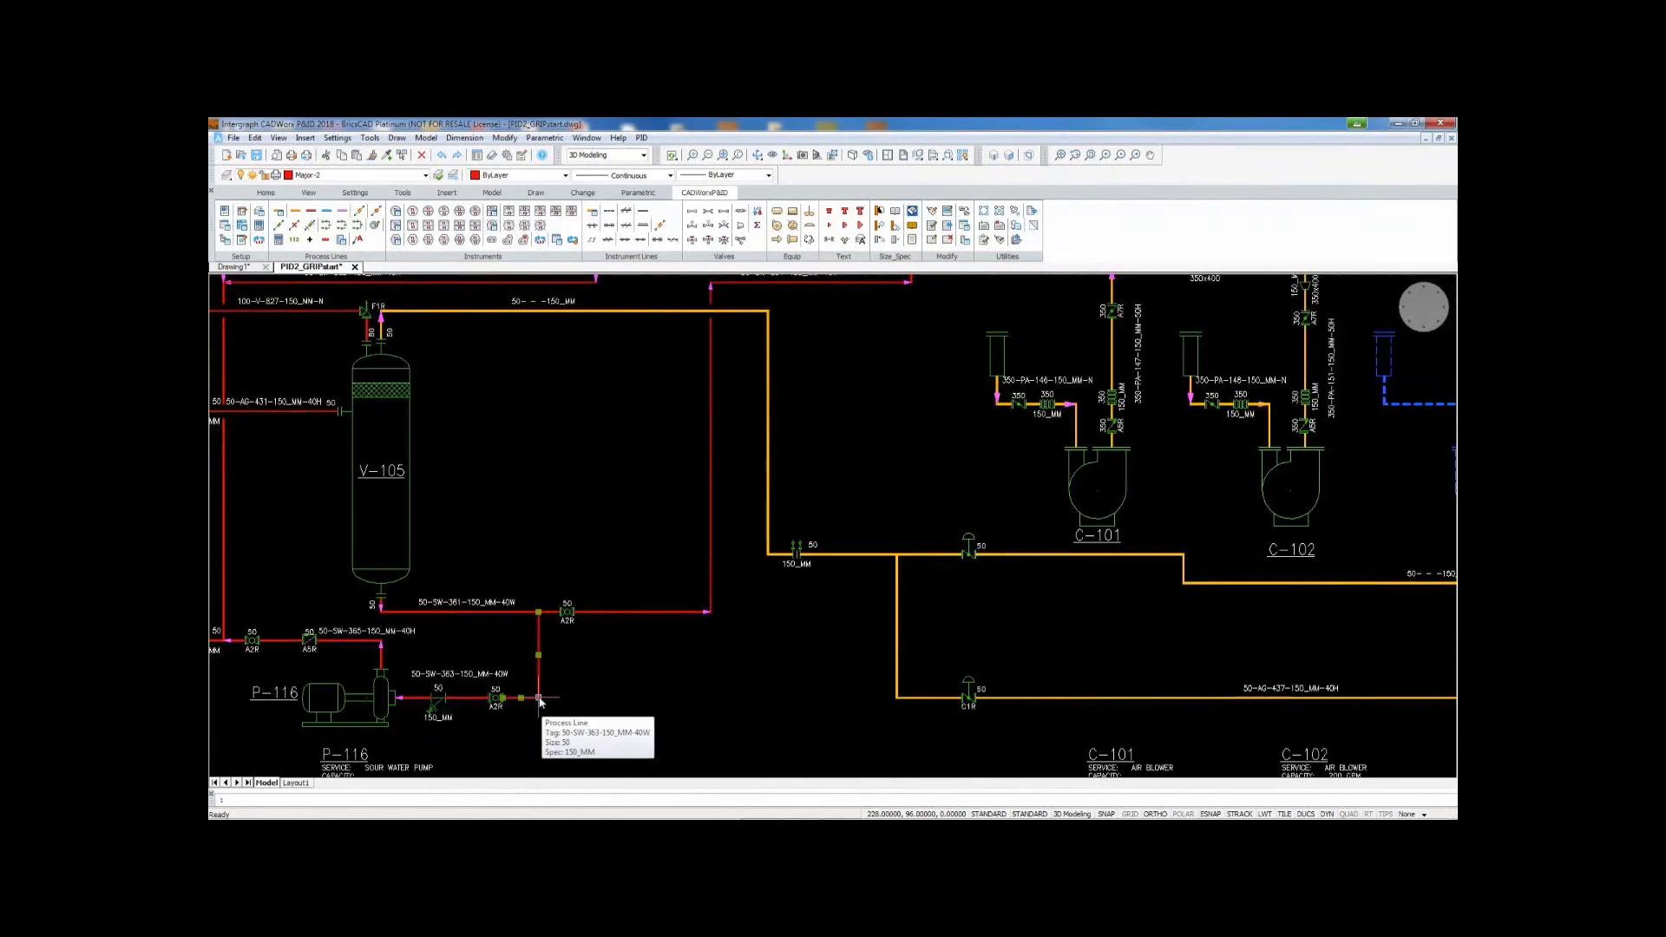
click(538, 698)
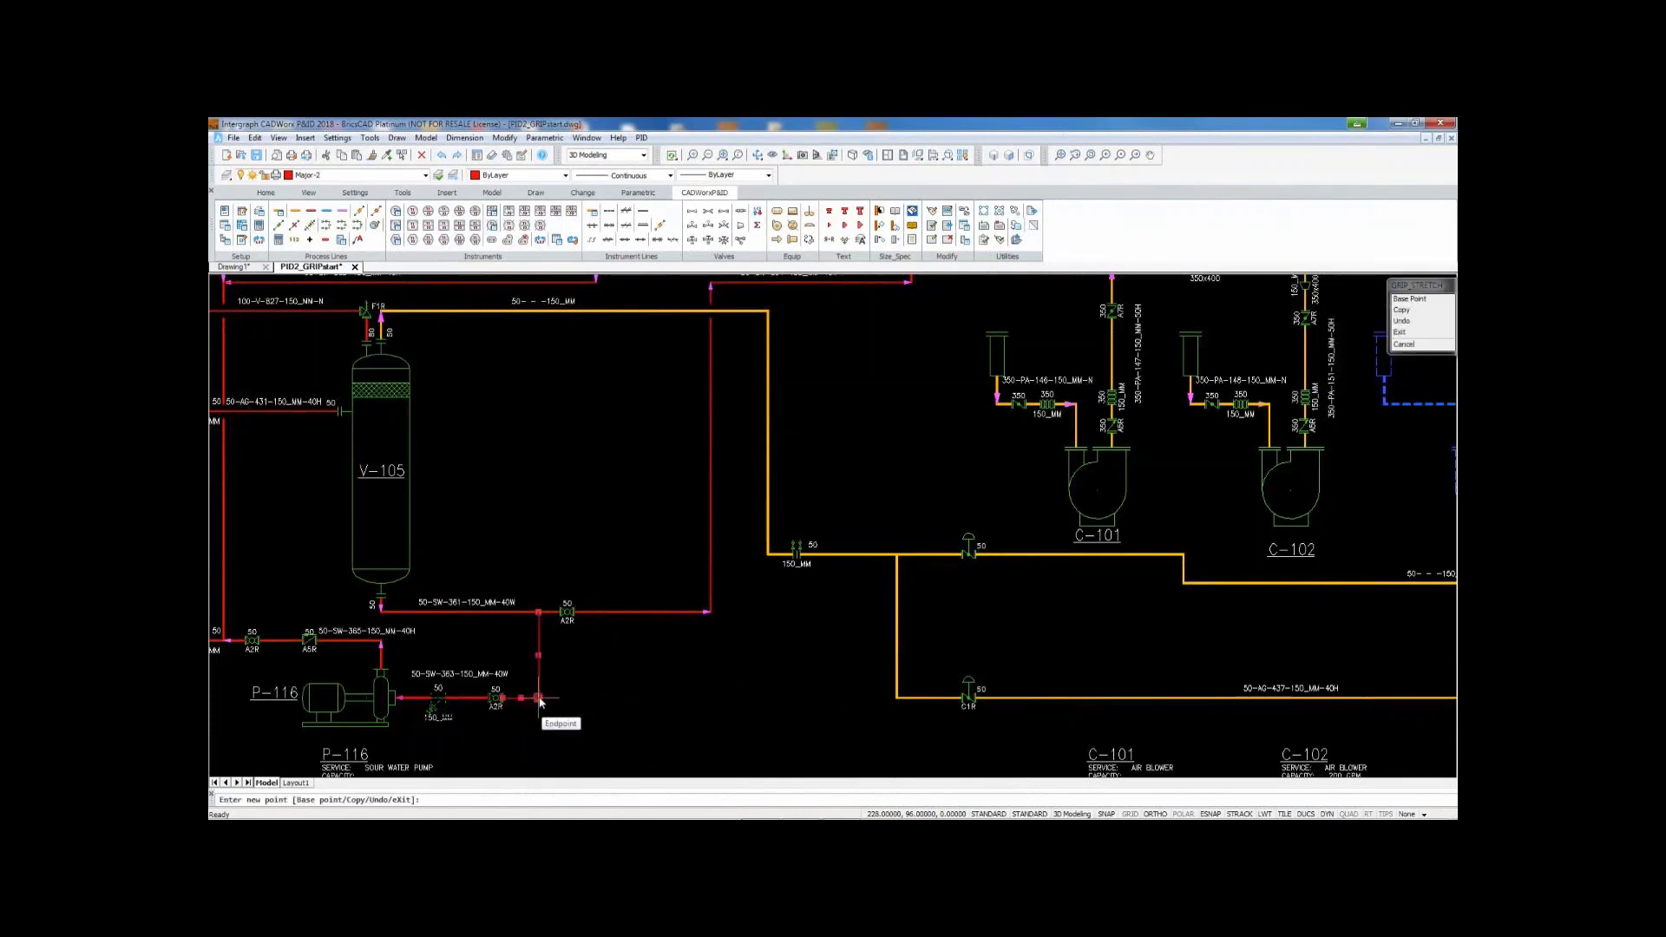
click(675, 703)
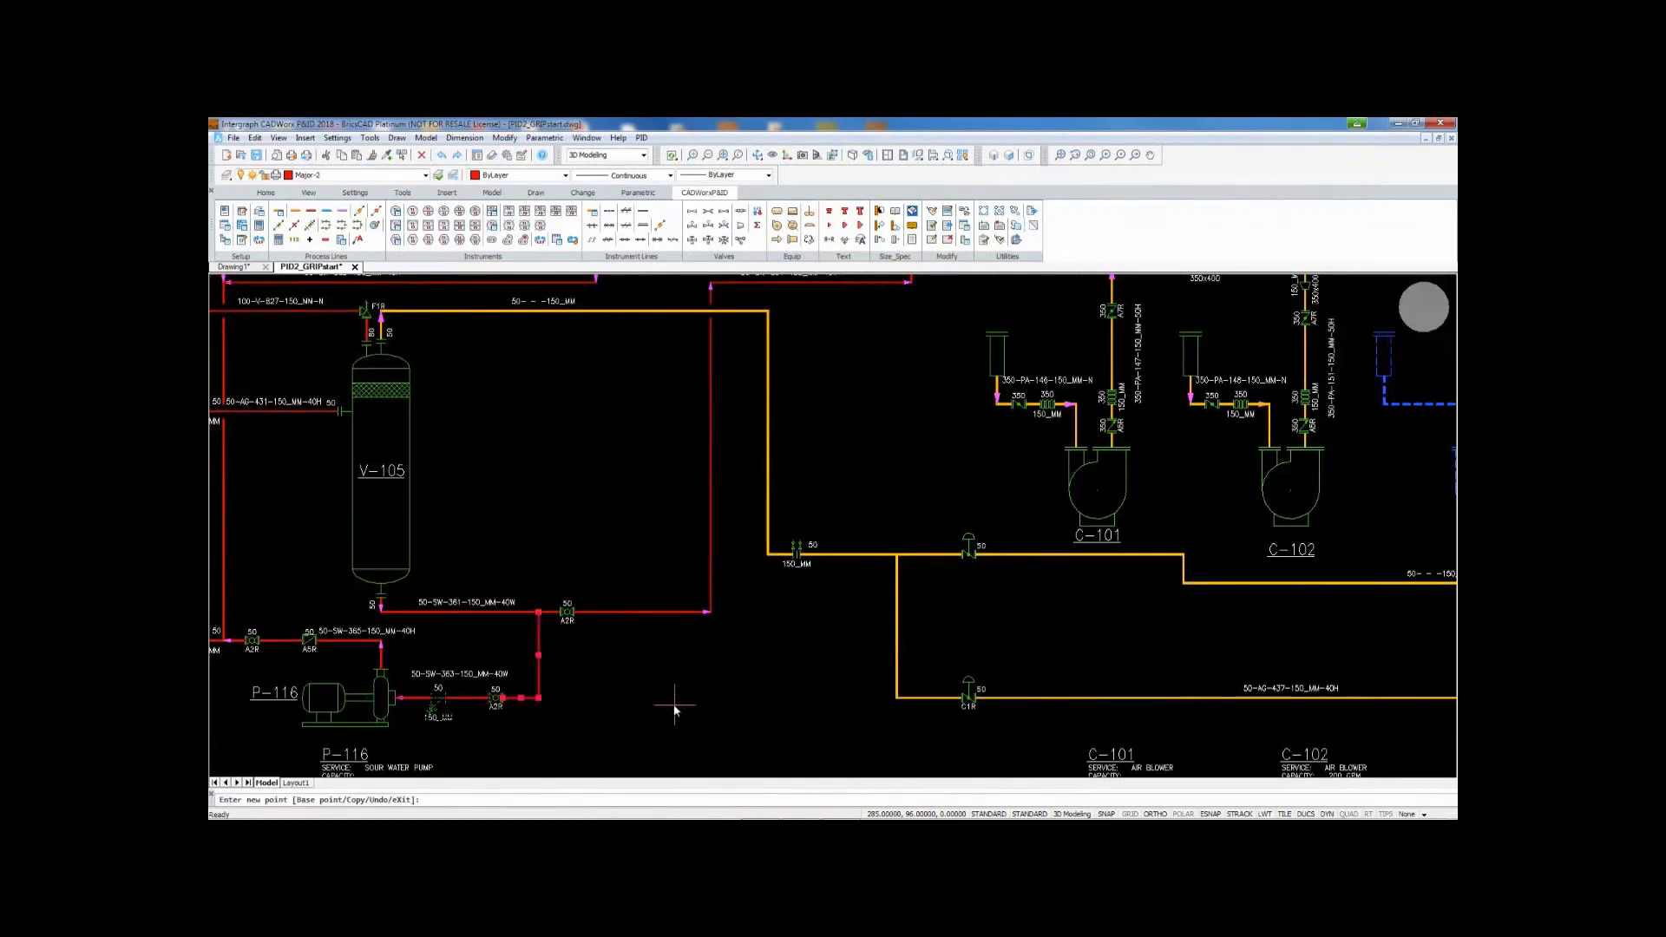
Stretch the lower corner of branch line 50-AG-437 away from its control valve, towards the main line's vertical drop.
click(898, 699)
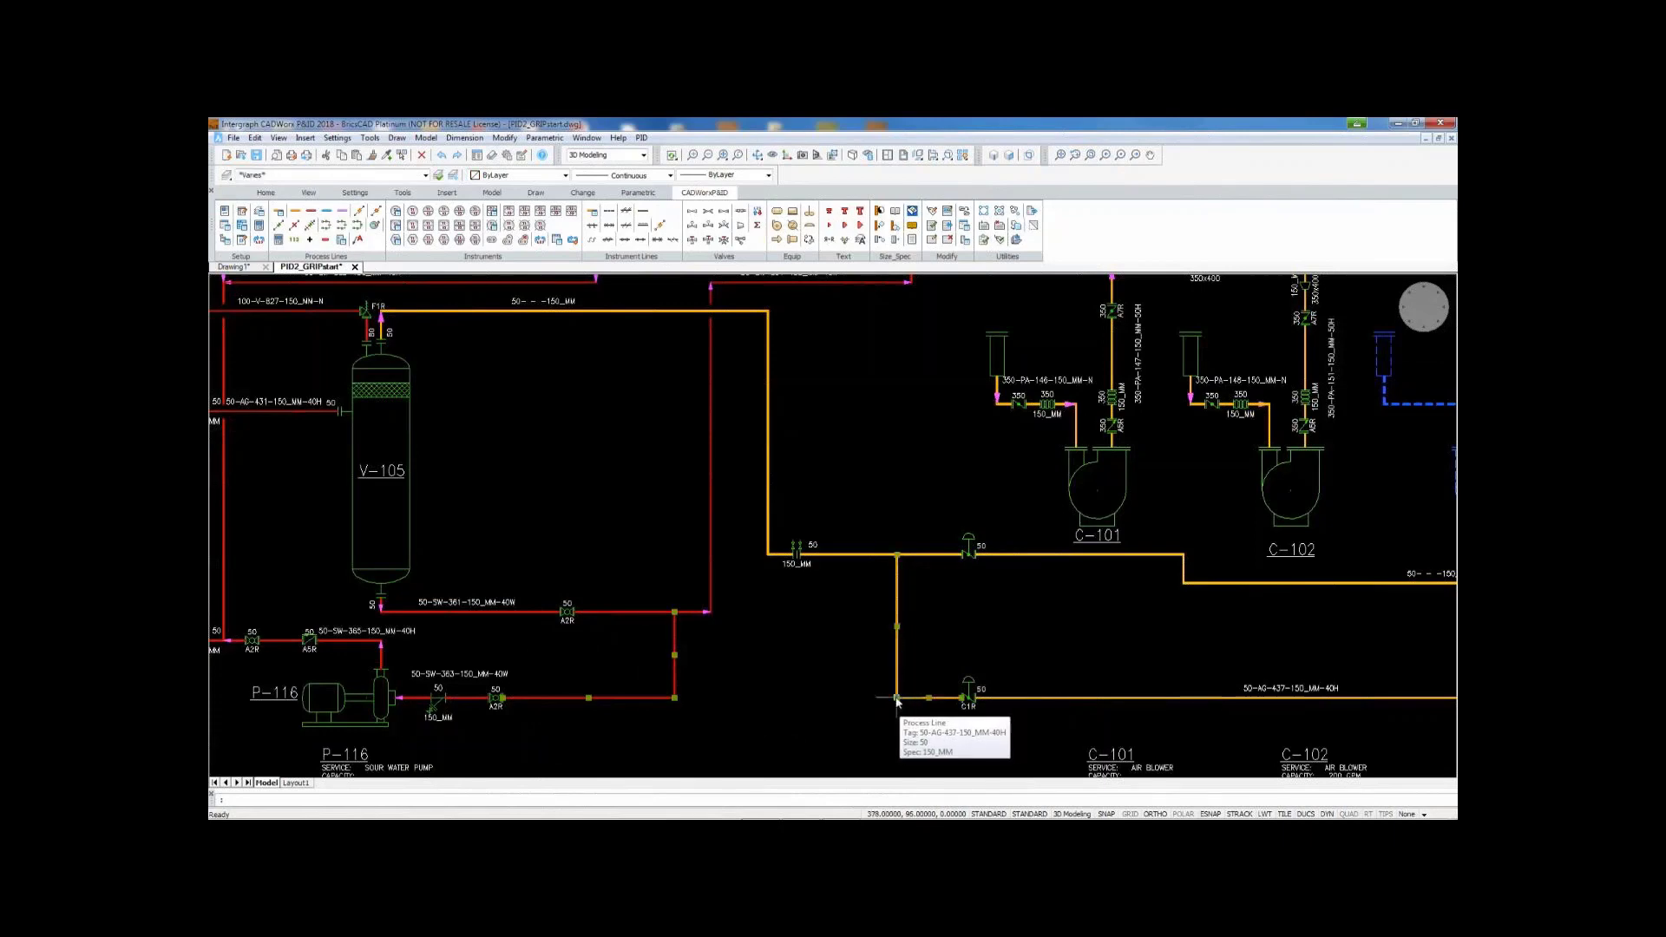
click(897, 698)
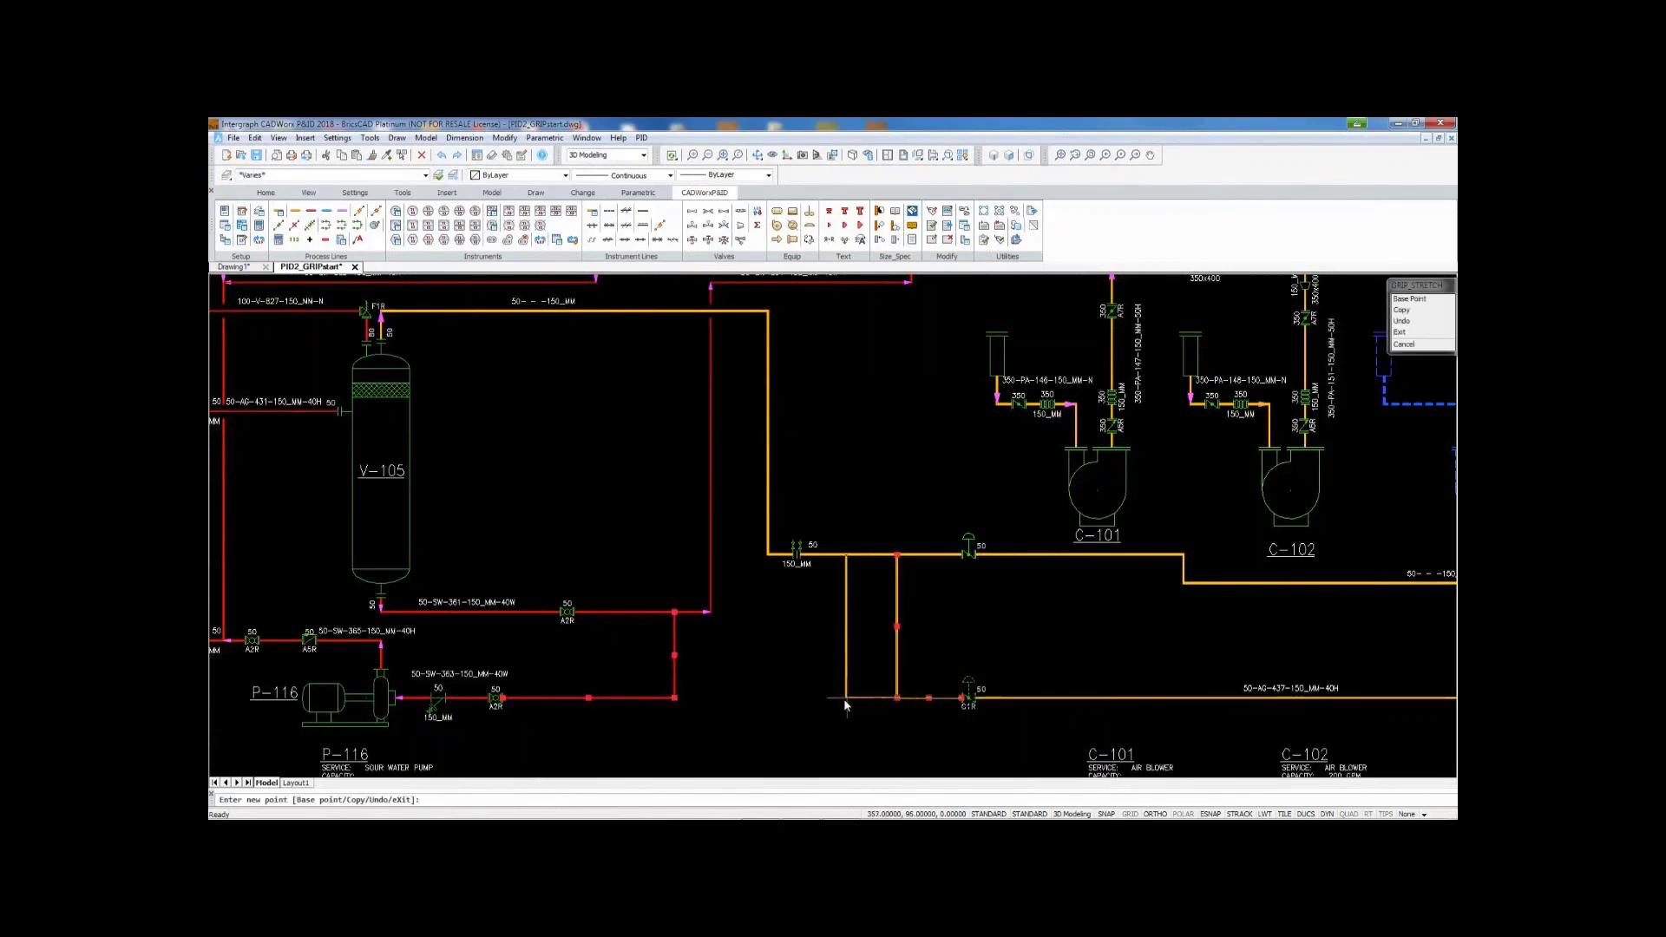
click(833, 697)
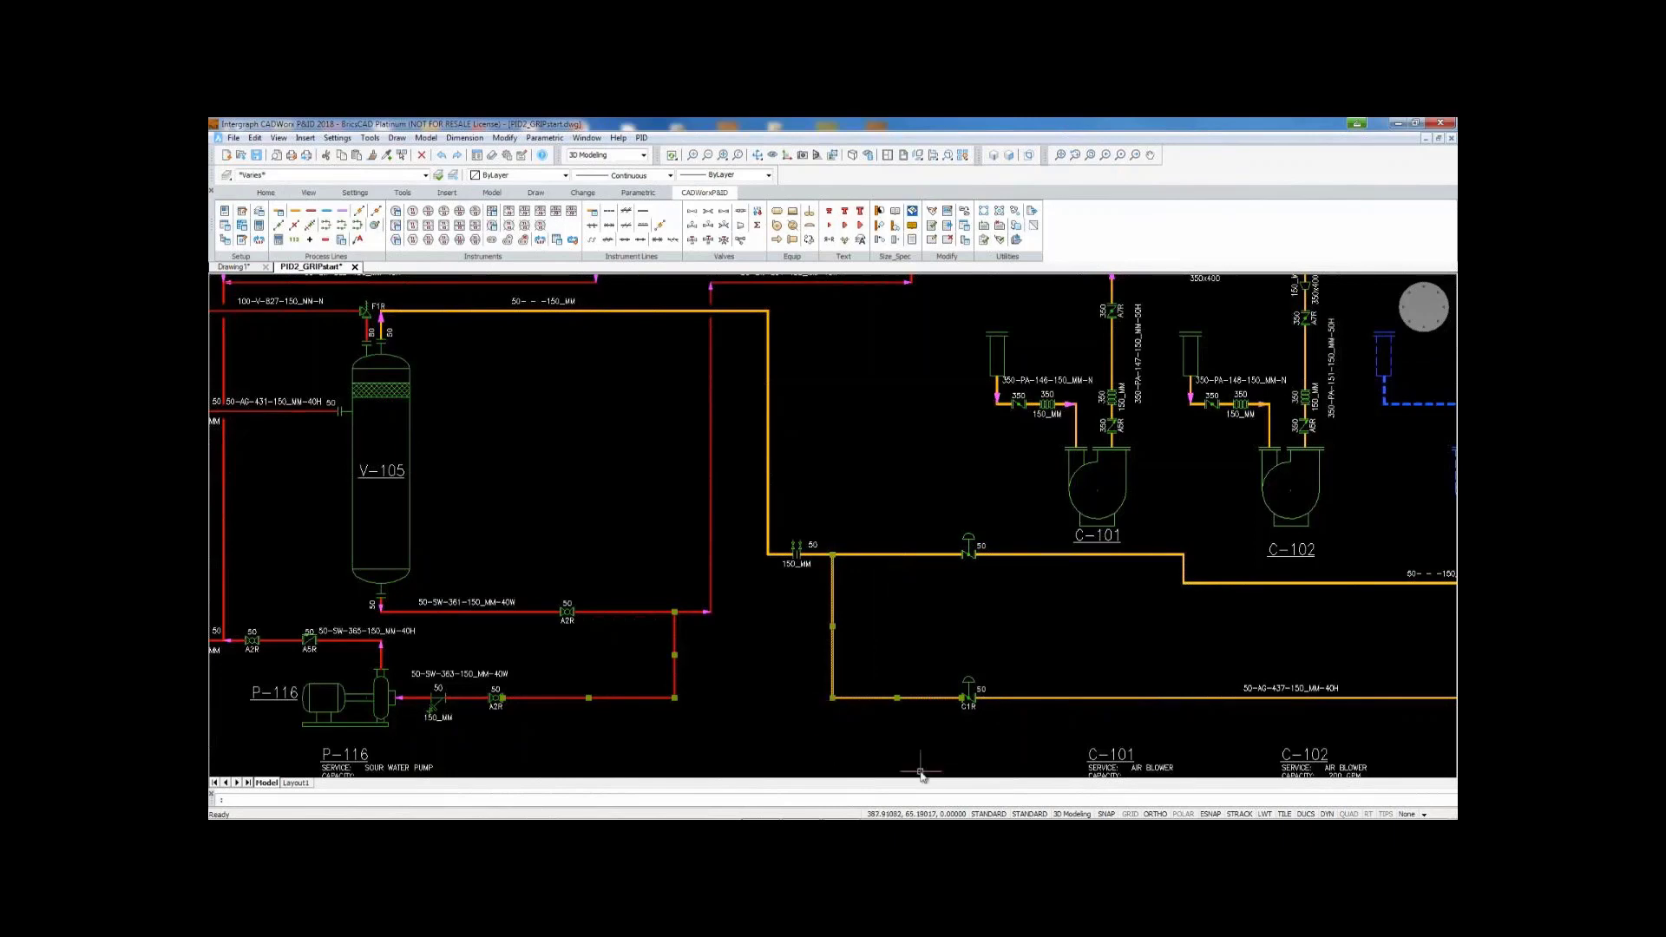
key(Escape)
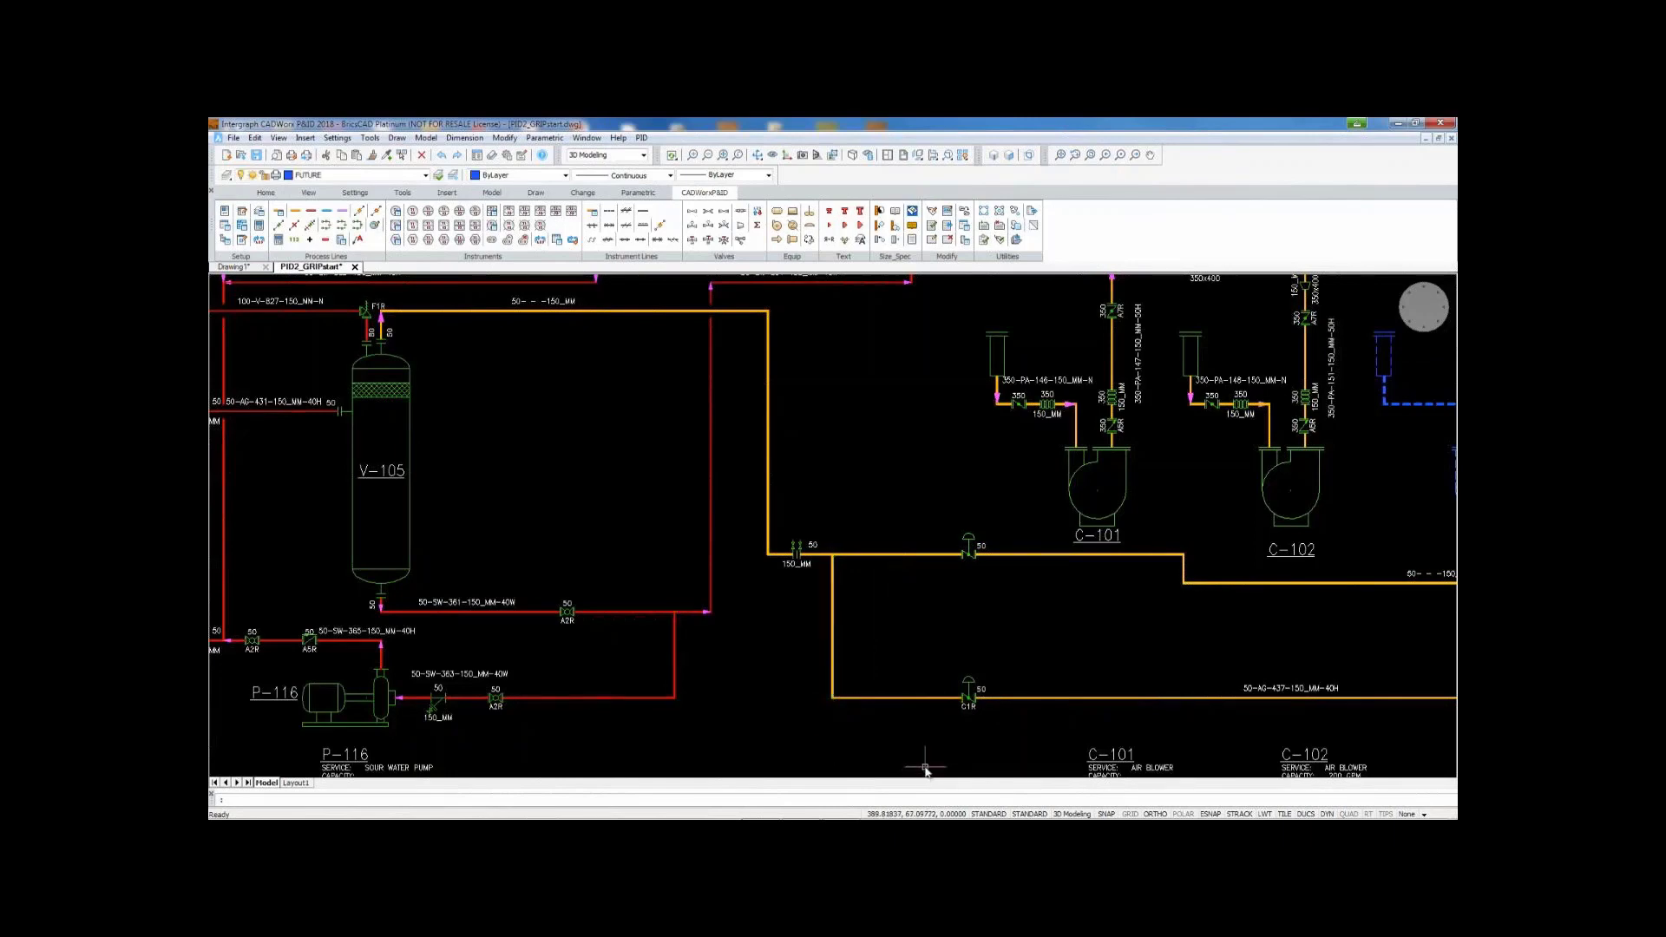
Stretch the stepped corner of the upper 50 mm process line below C-101 back to just past its control valve.
click(1187, 589)
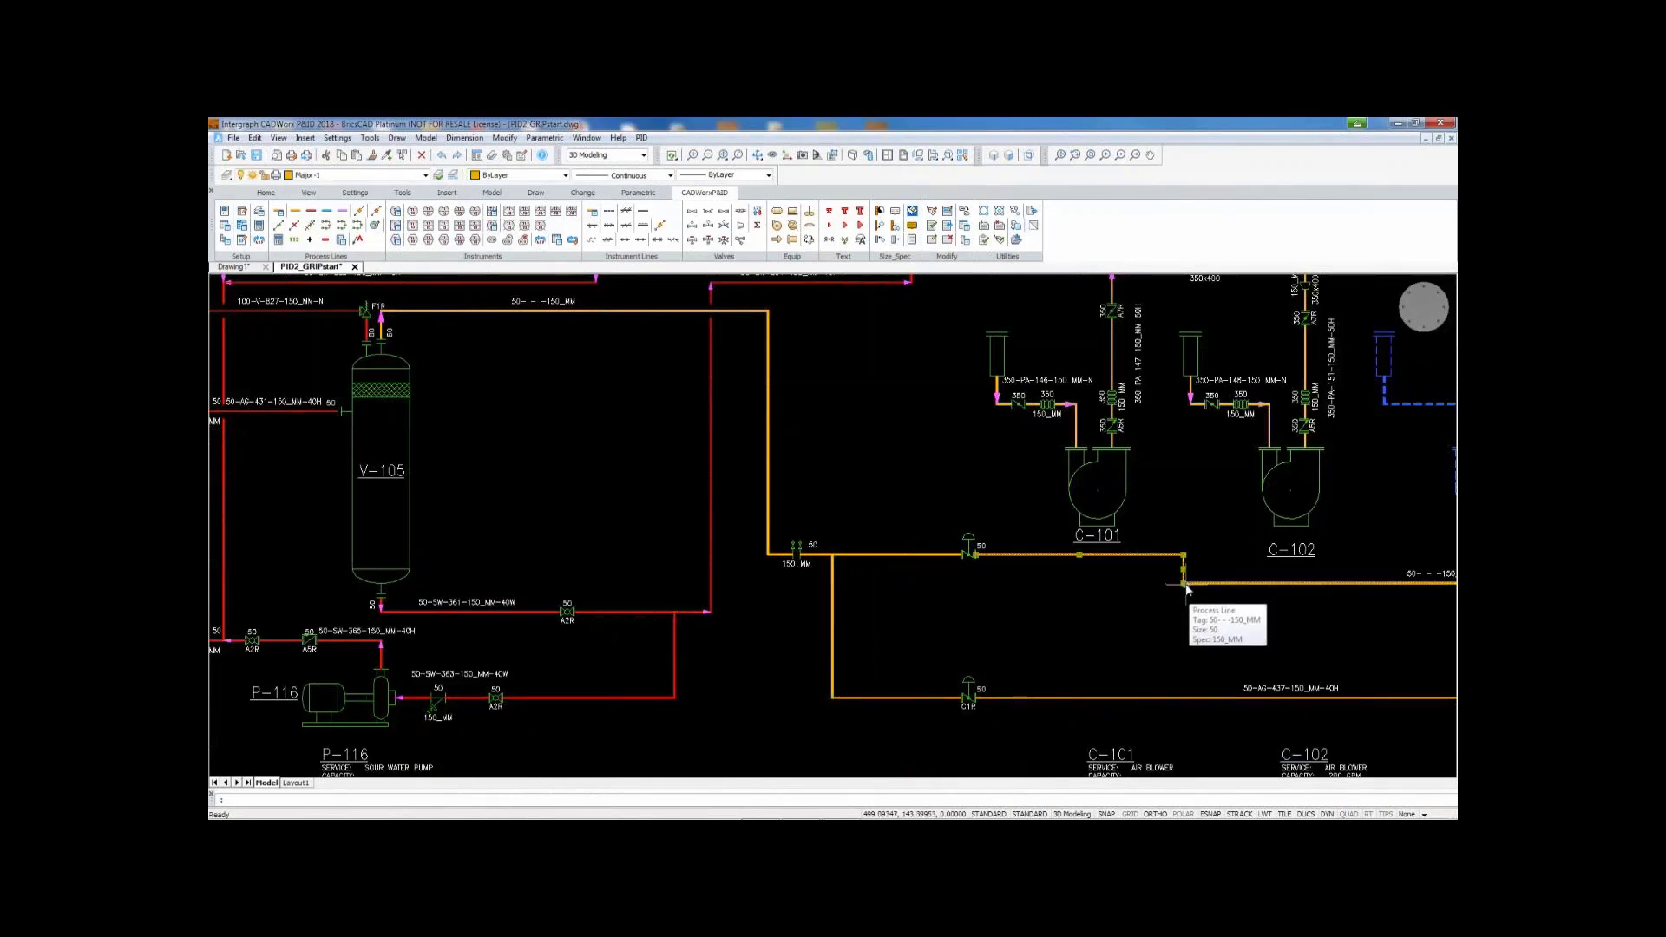
click(1182, 584)
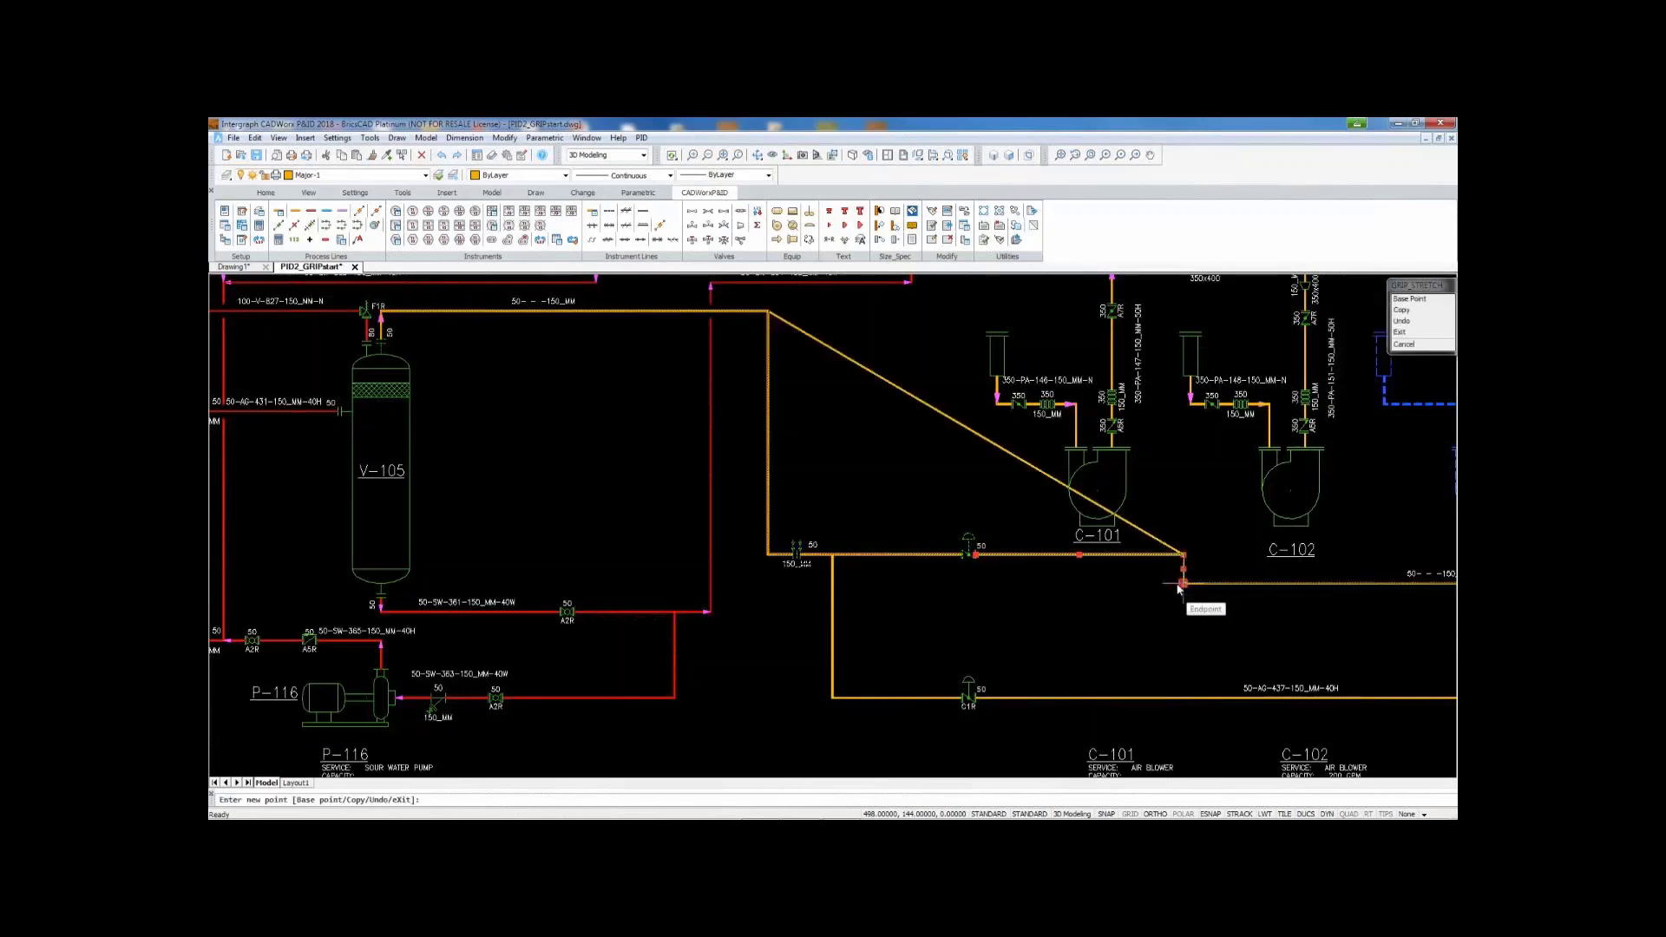
click(1017, 603)
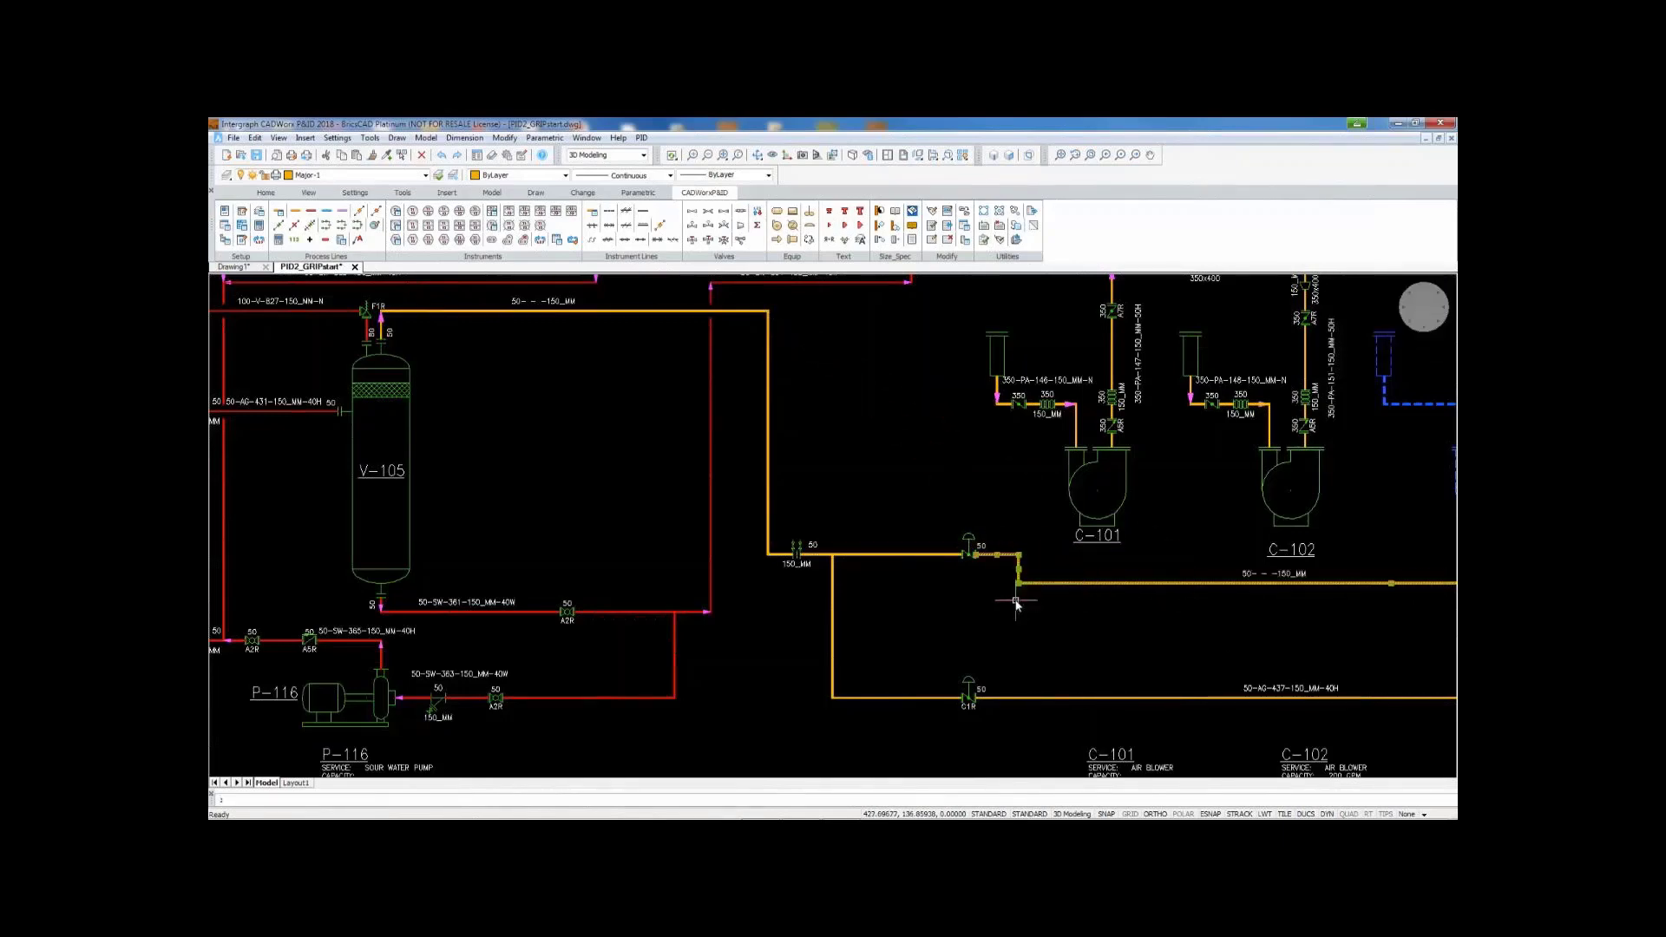
key(Escape)
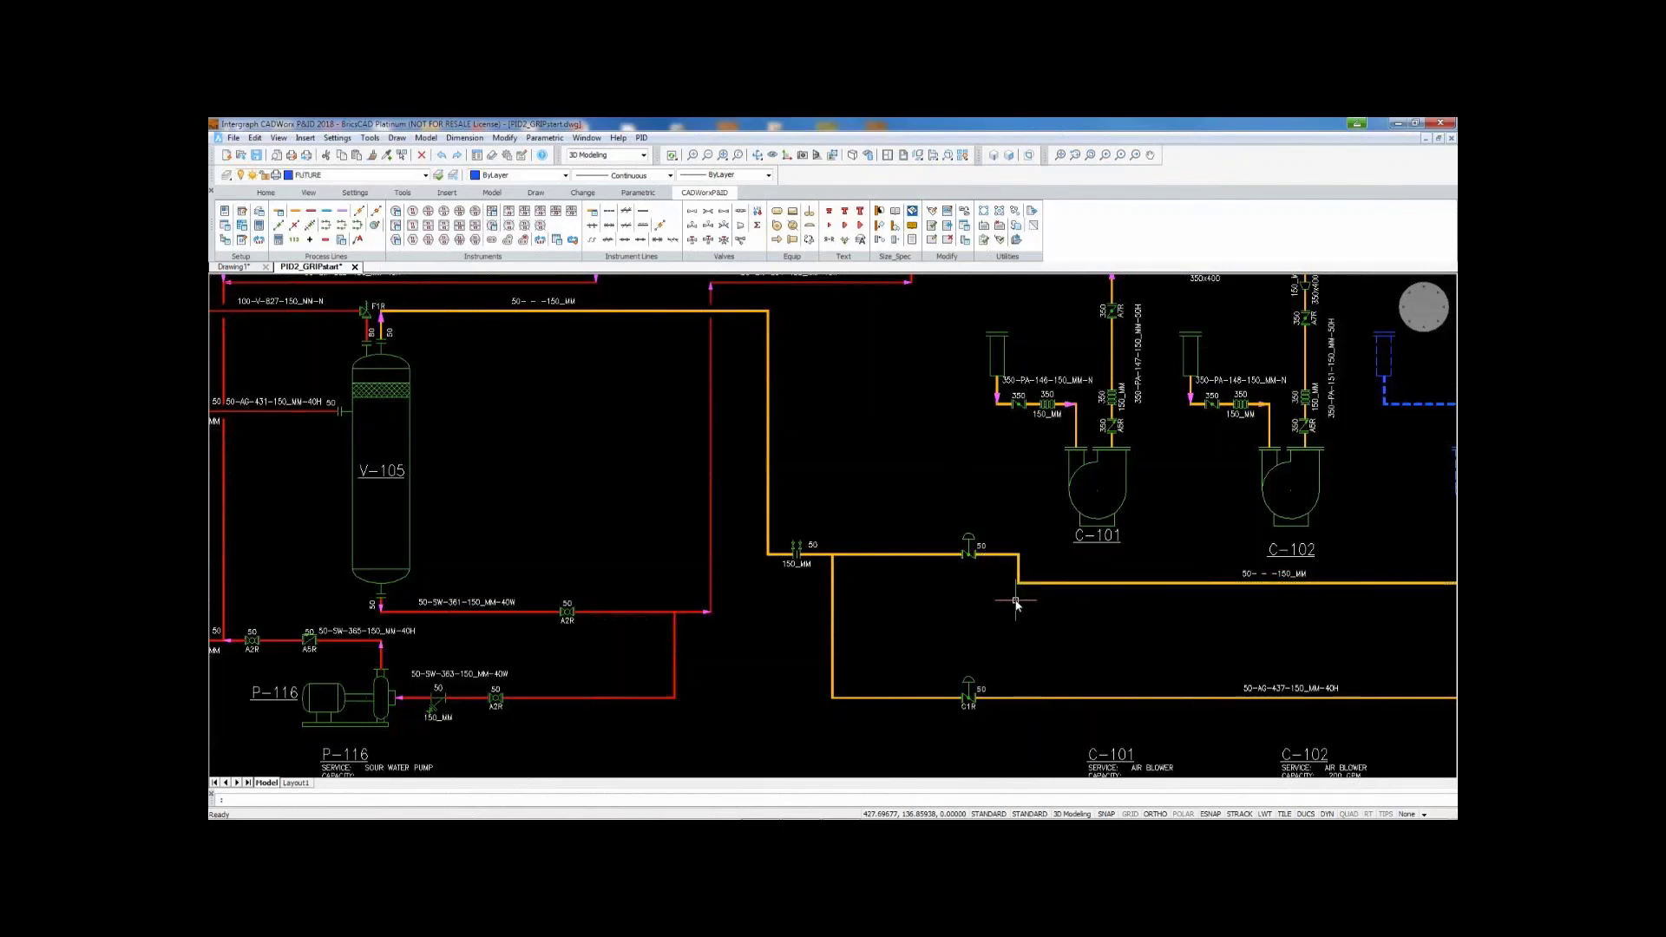
In drawing PID126_MOVEVALVE_START, move the size 80 valve on line 80-AG-1212 to the line's far end beside the arrow connector.
click(1059, 156)
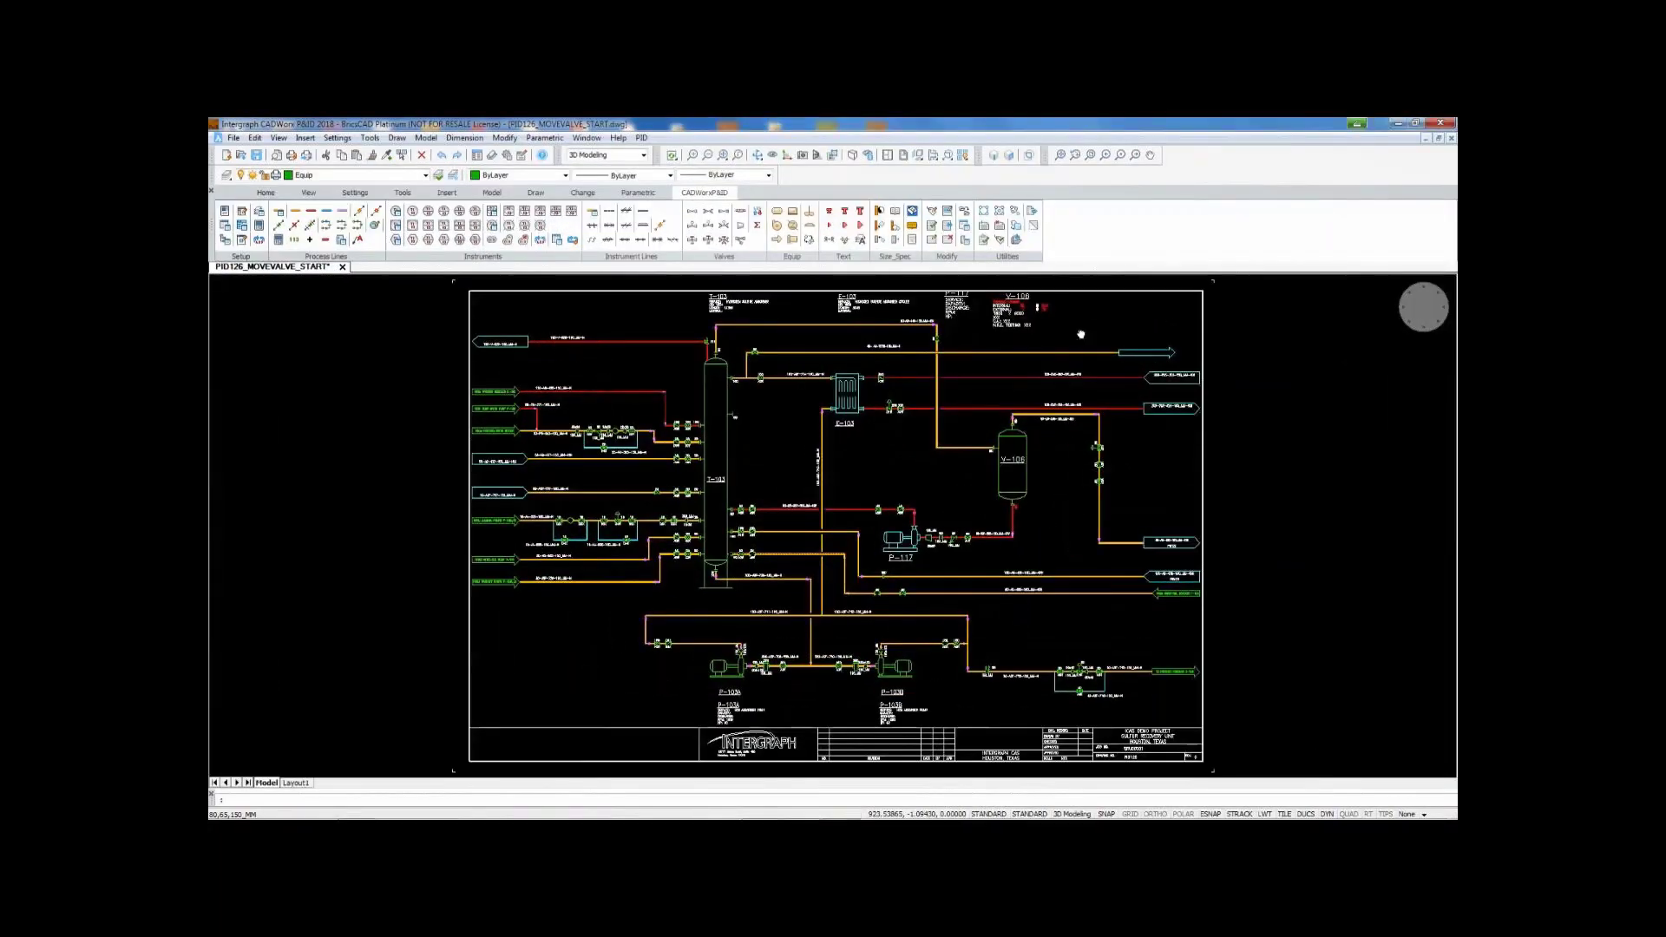
scroll(1081, 334, up, 5)
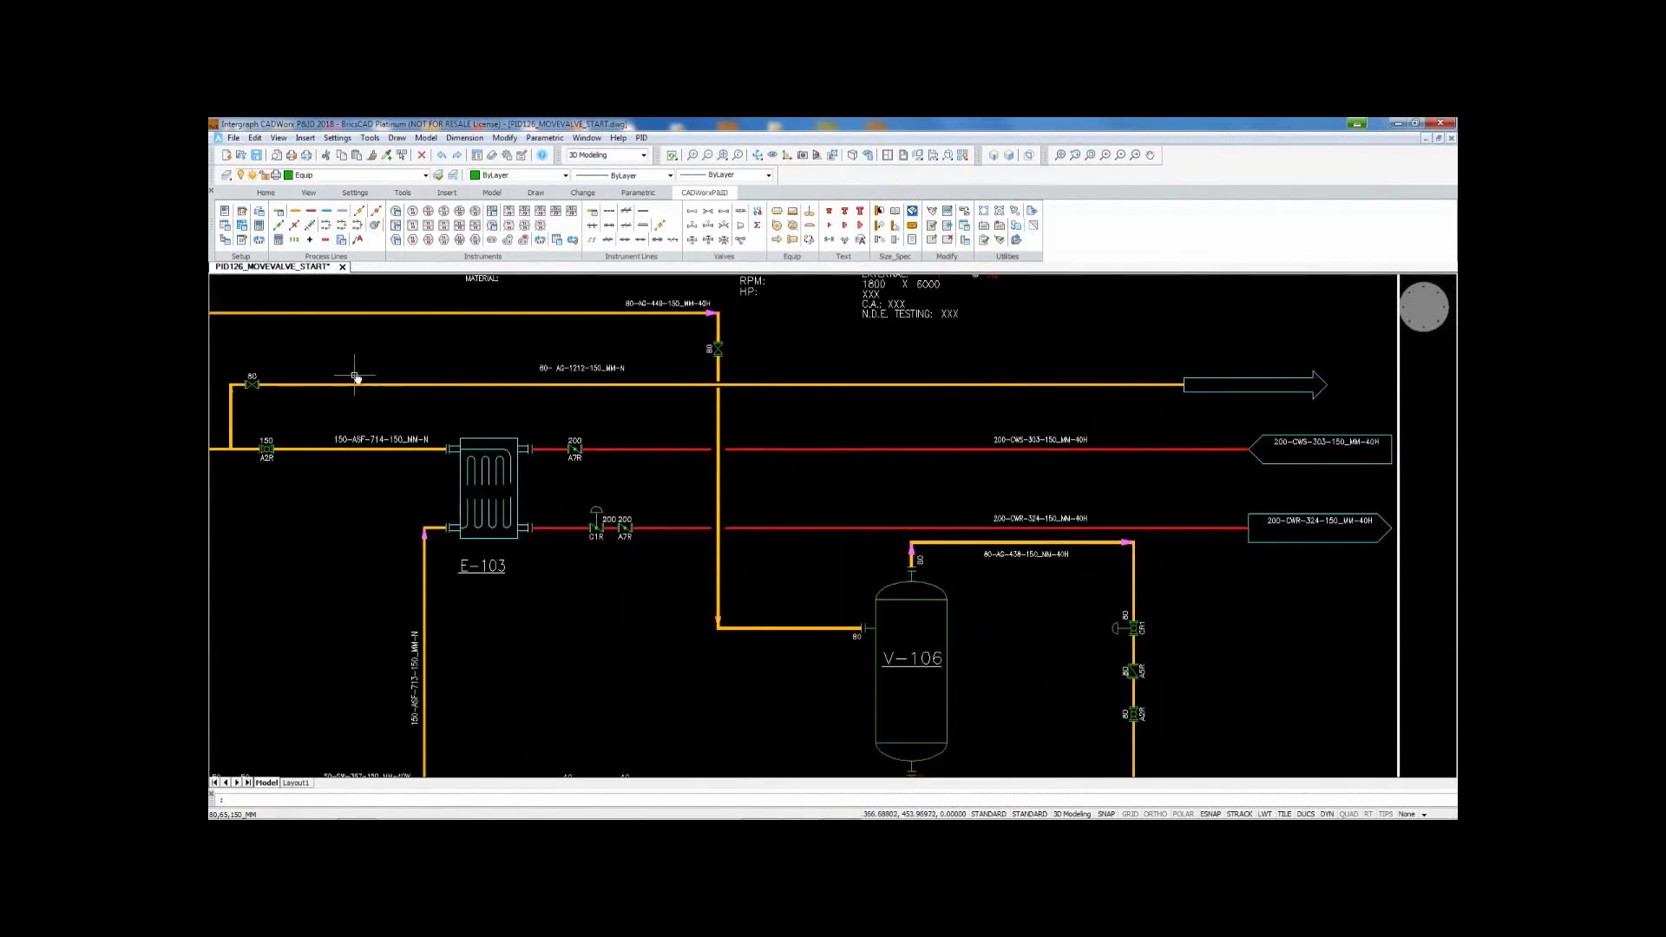
click(251, 387)
click(252, 384)
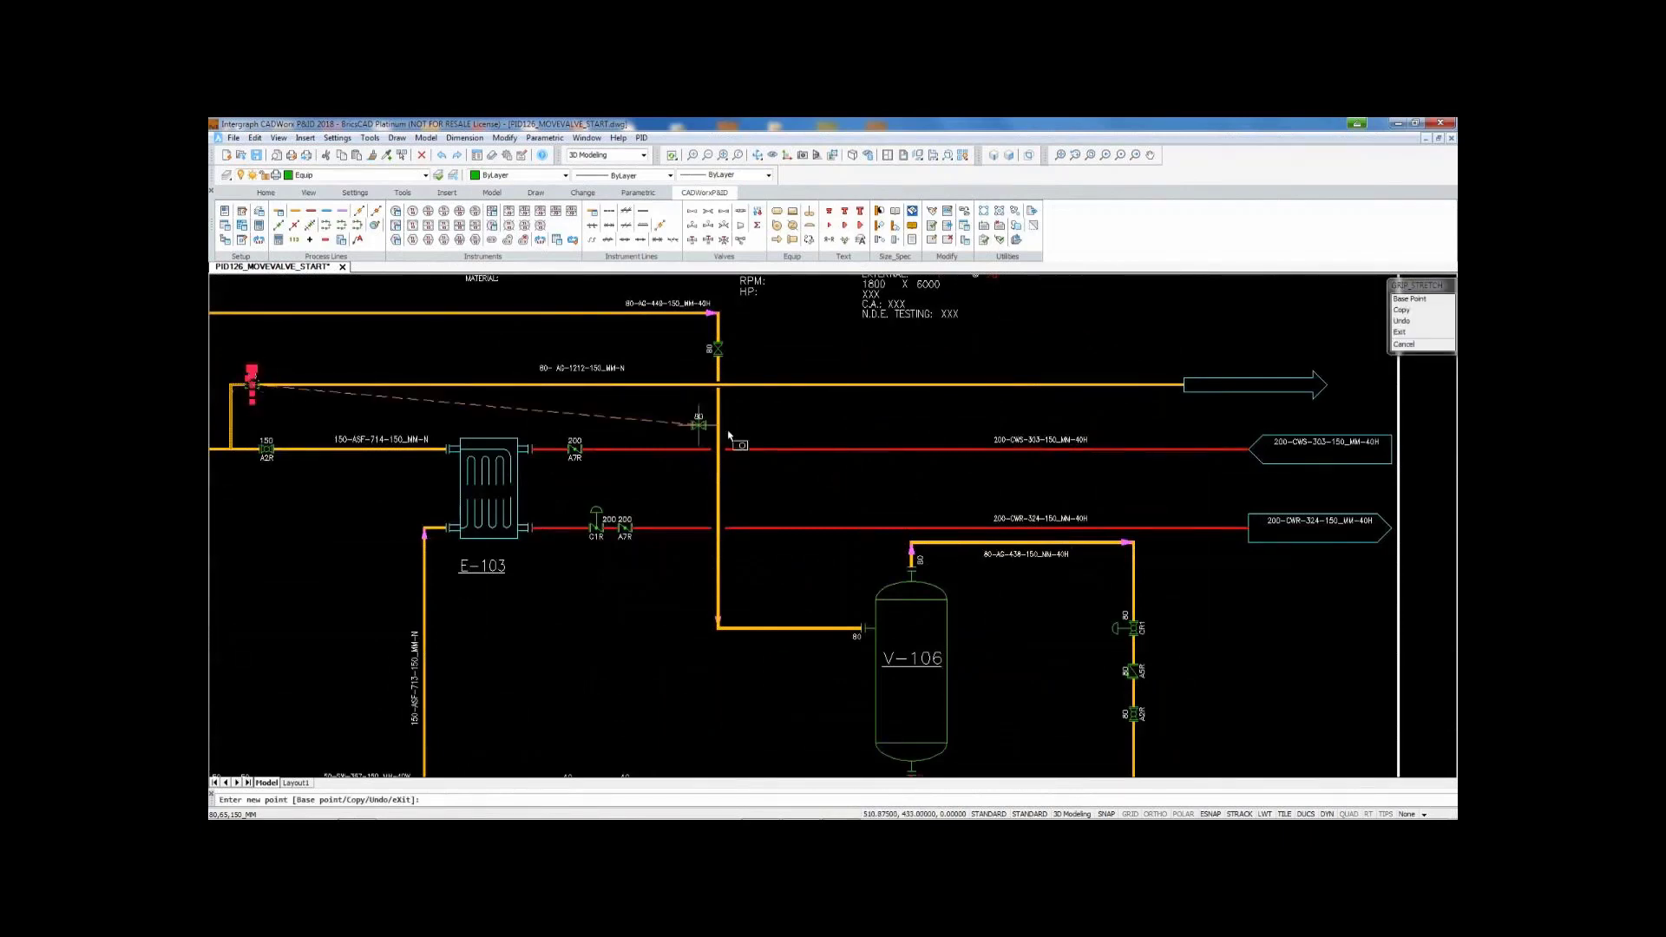
scroll(1161, 422, up, 2)
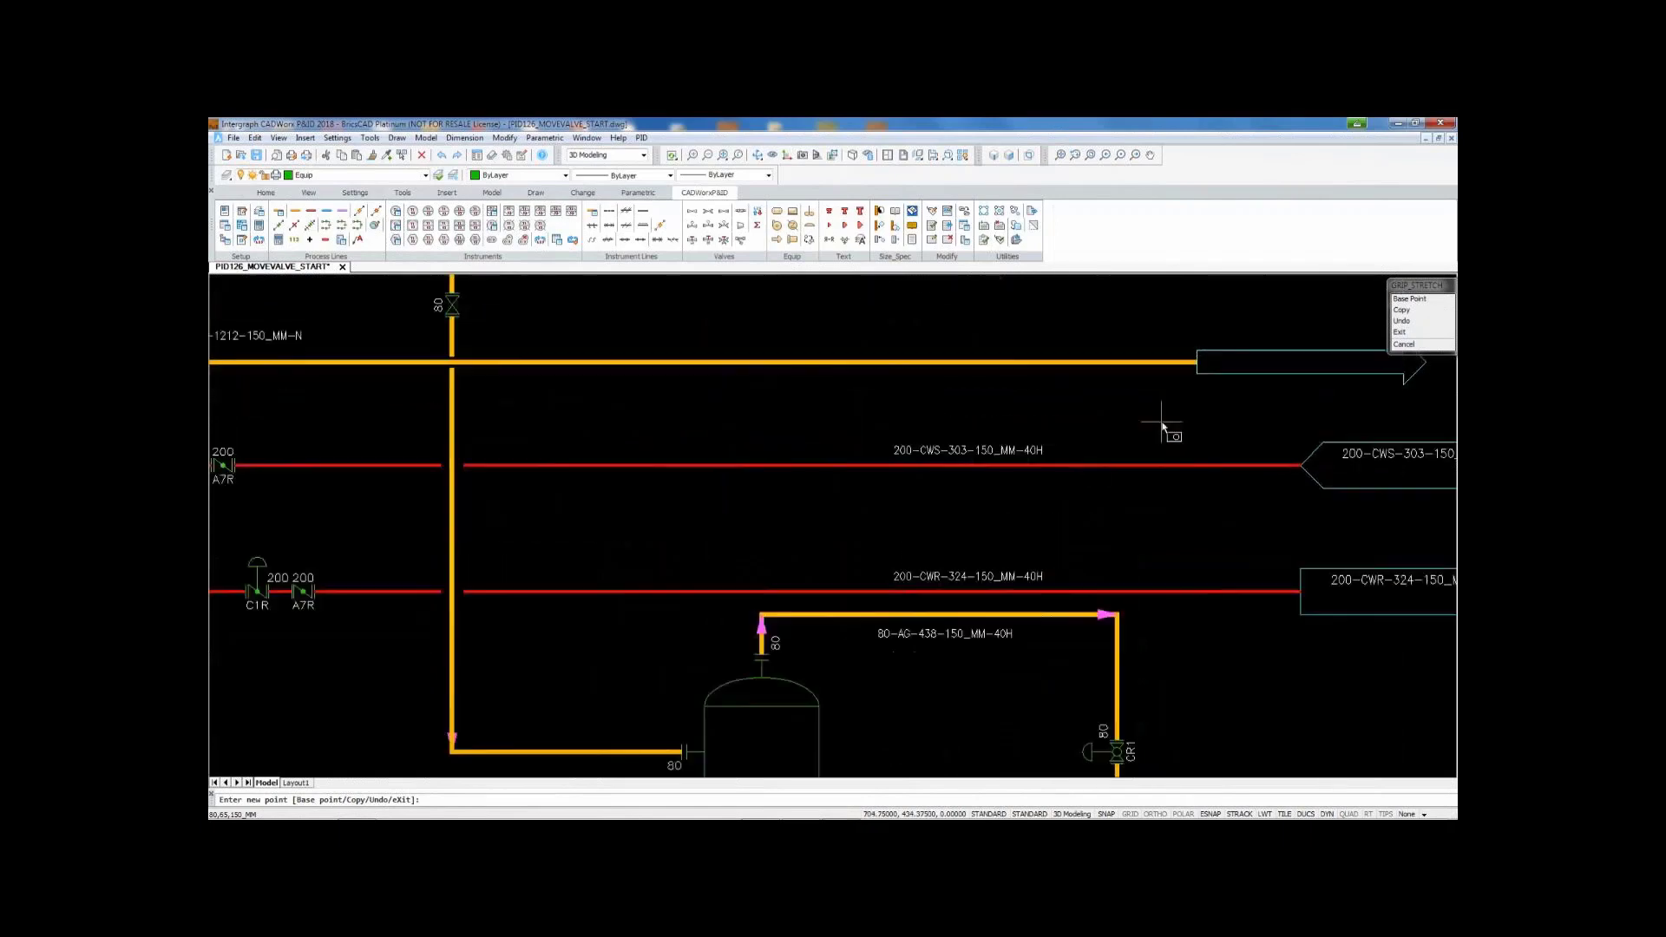
click(1173, 363)
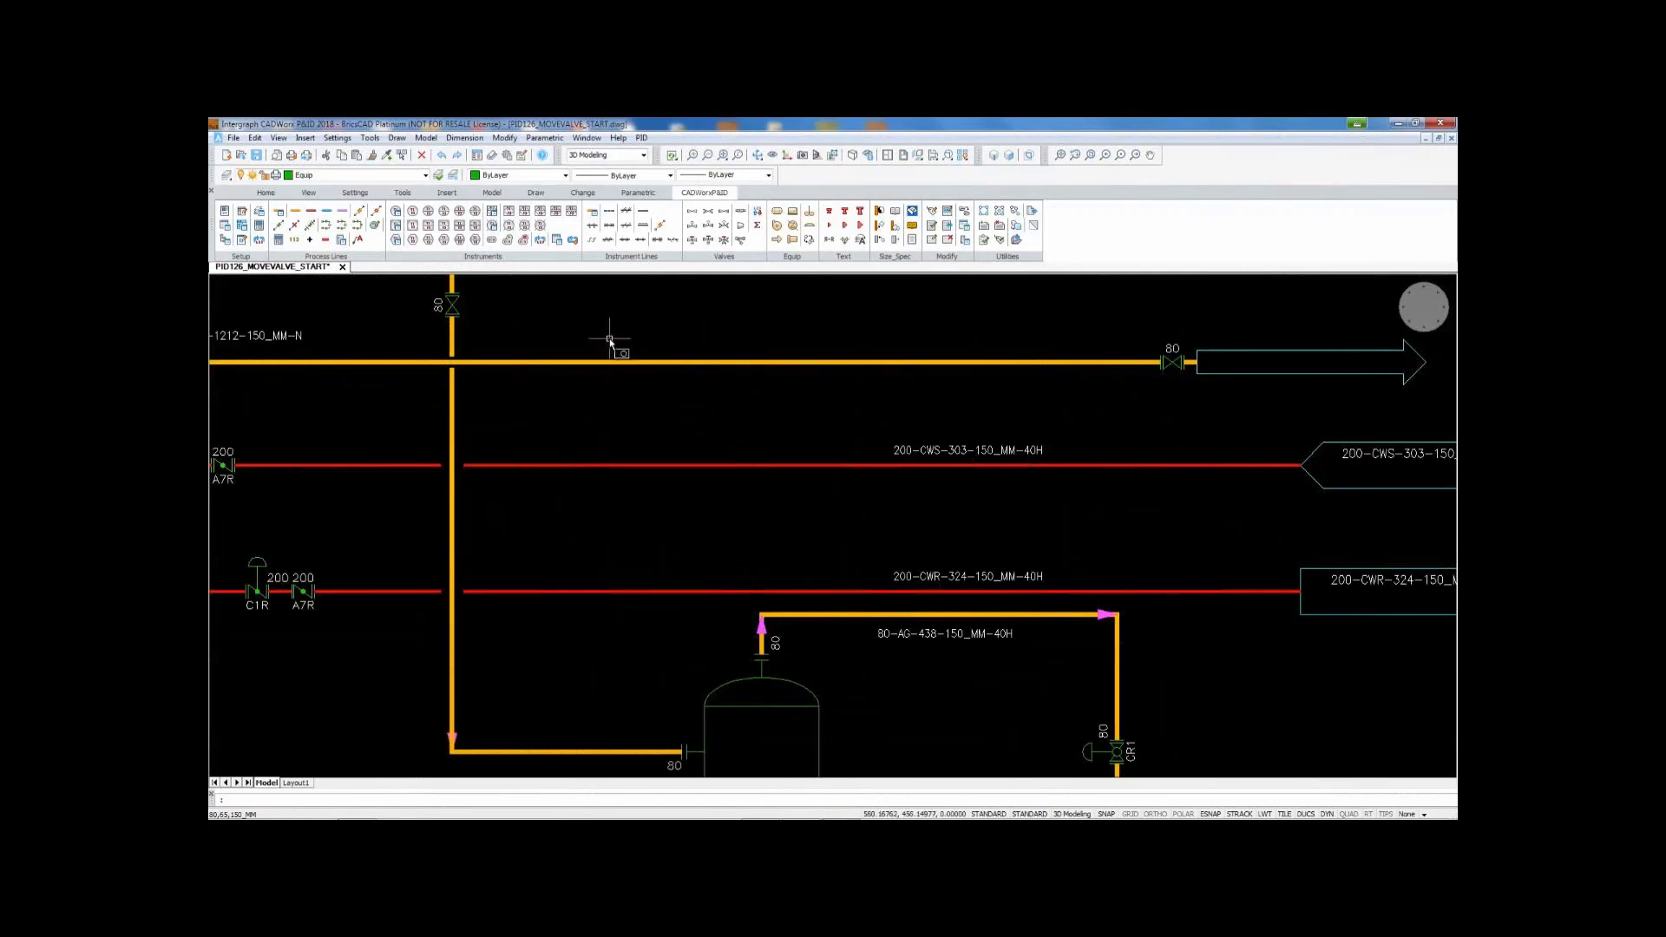
Move the size 80 valve from the vertical run feeding V-106 onto the horizontal run of line 80-AG-438 above the vessel.
click(454, 308)
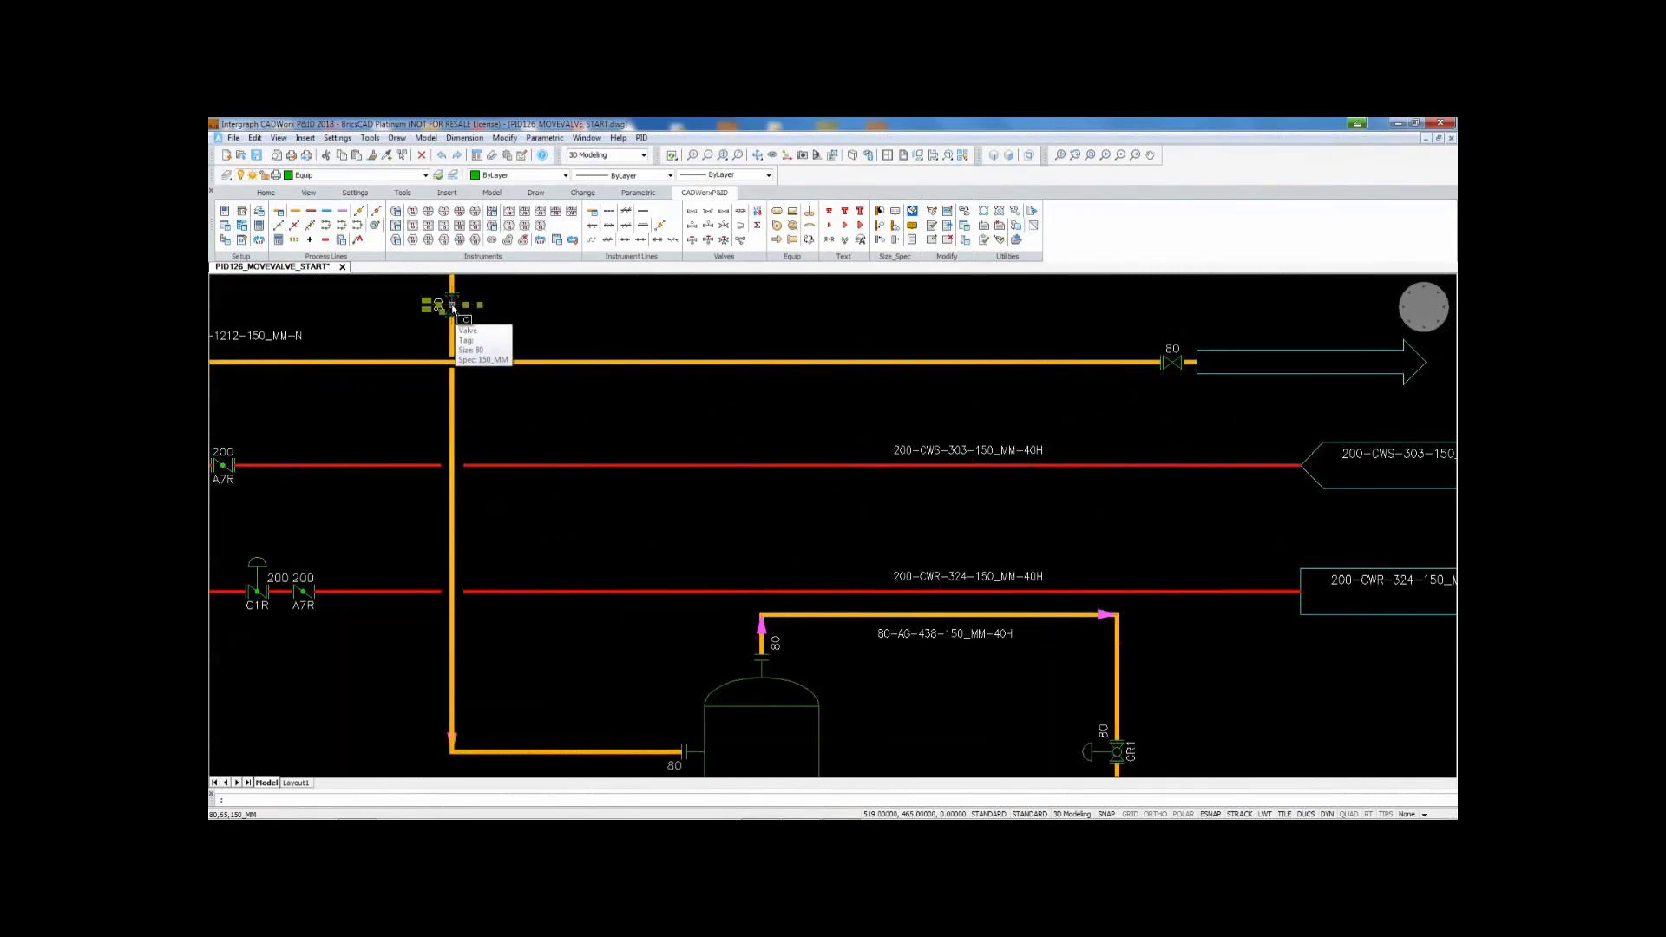
click(453, 307)
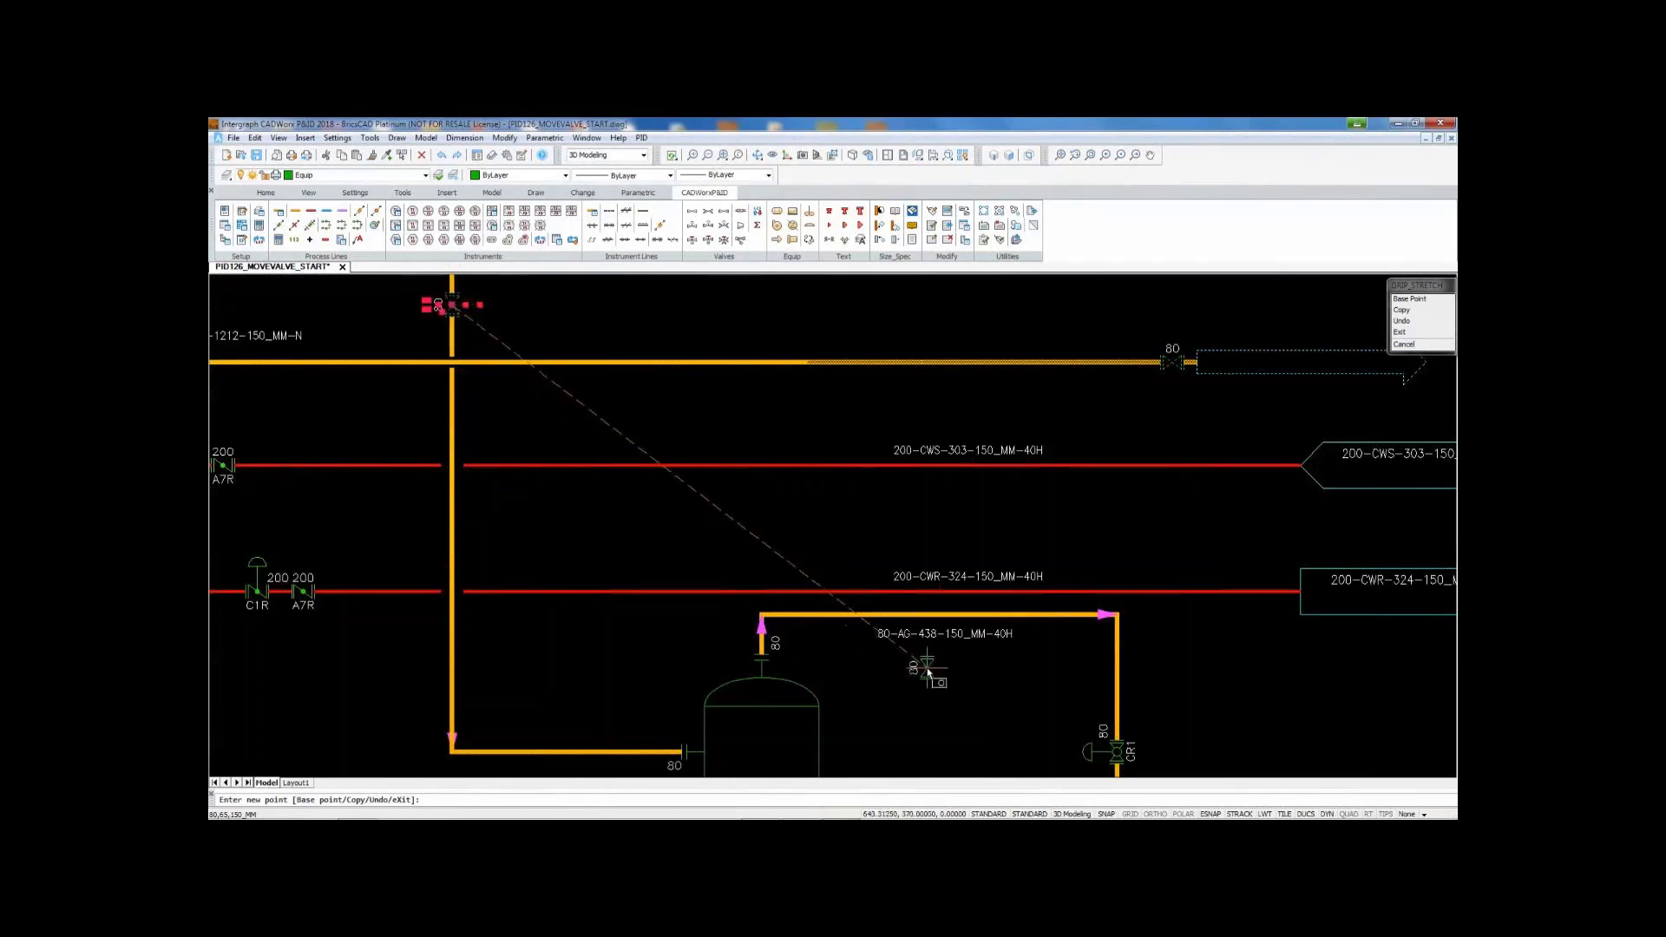
scroll(952, 697, up, 2)
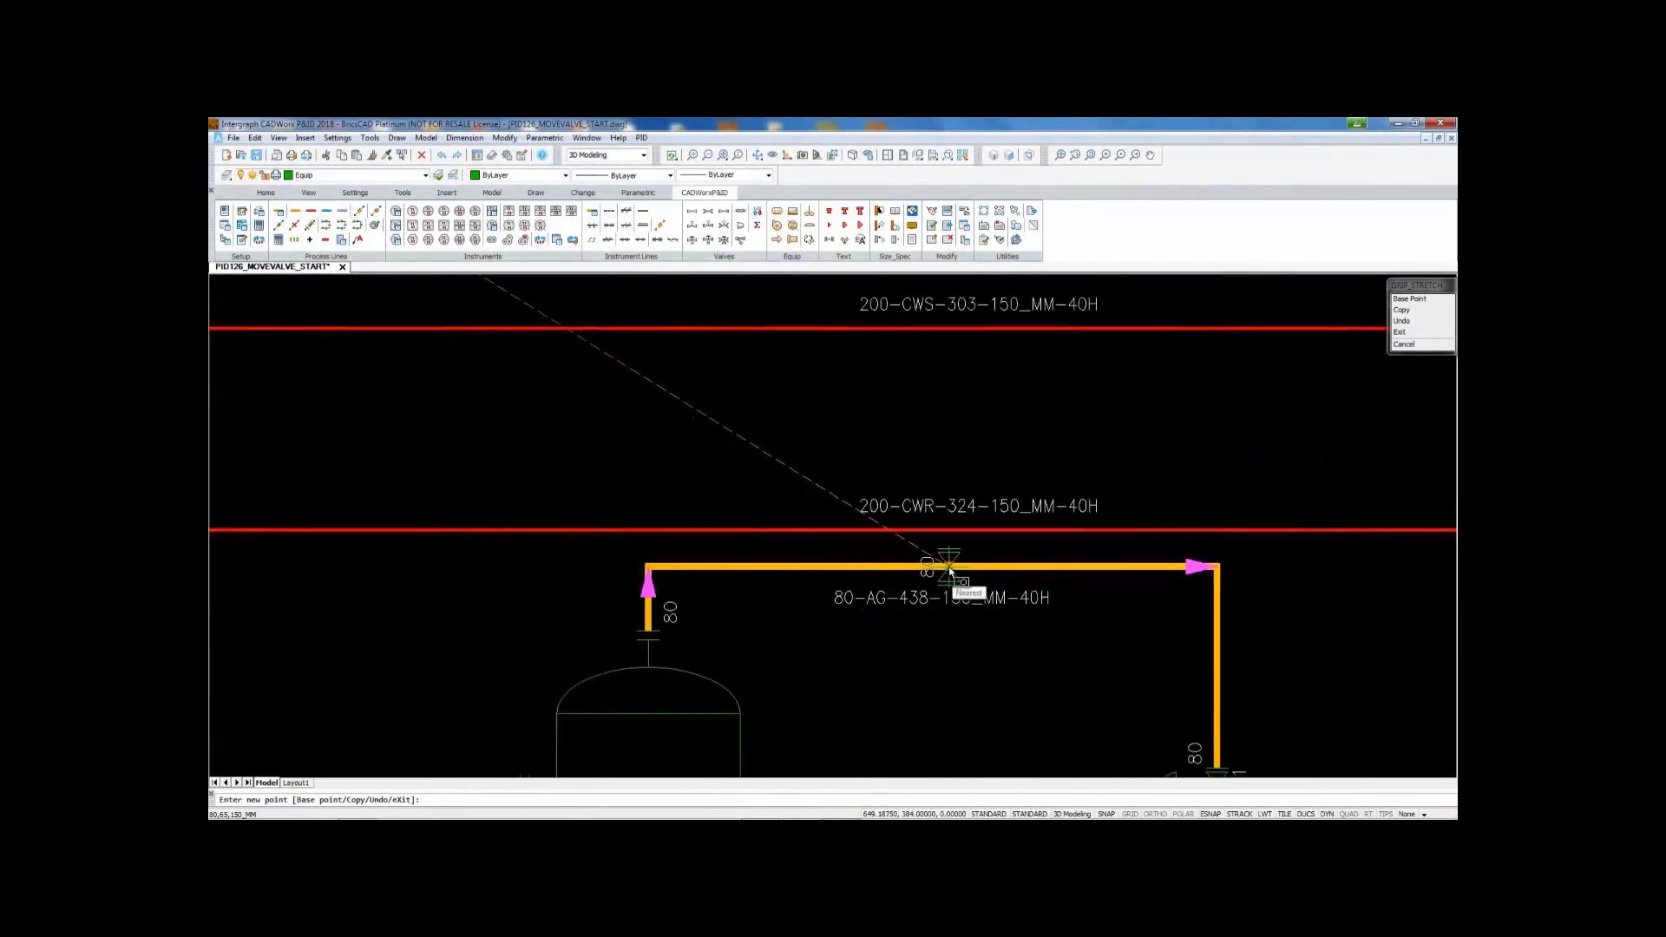
click(941, 568)
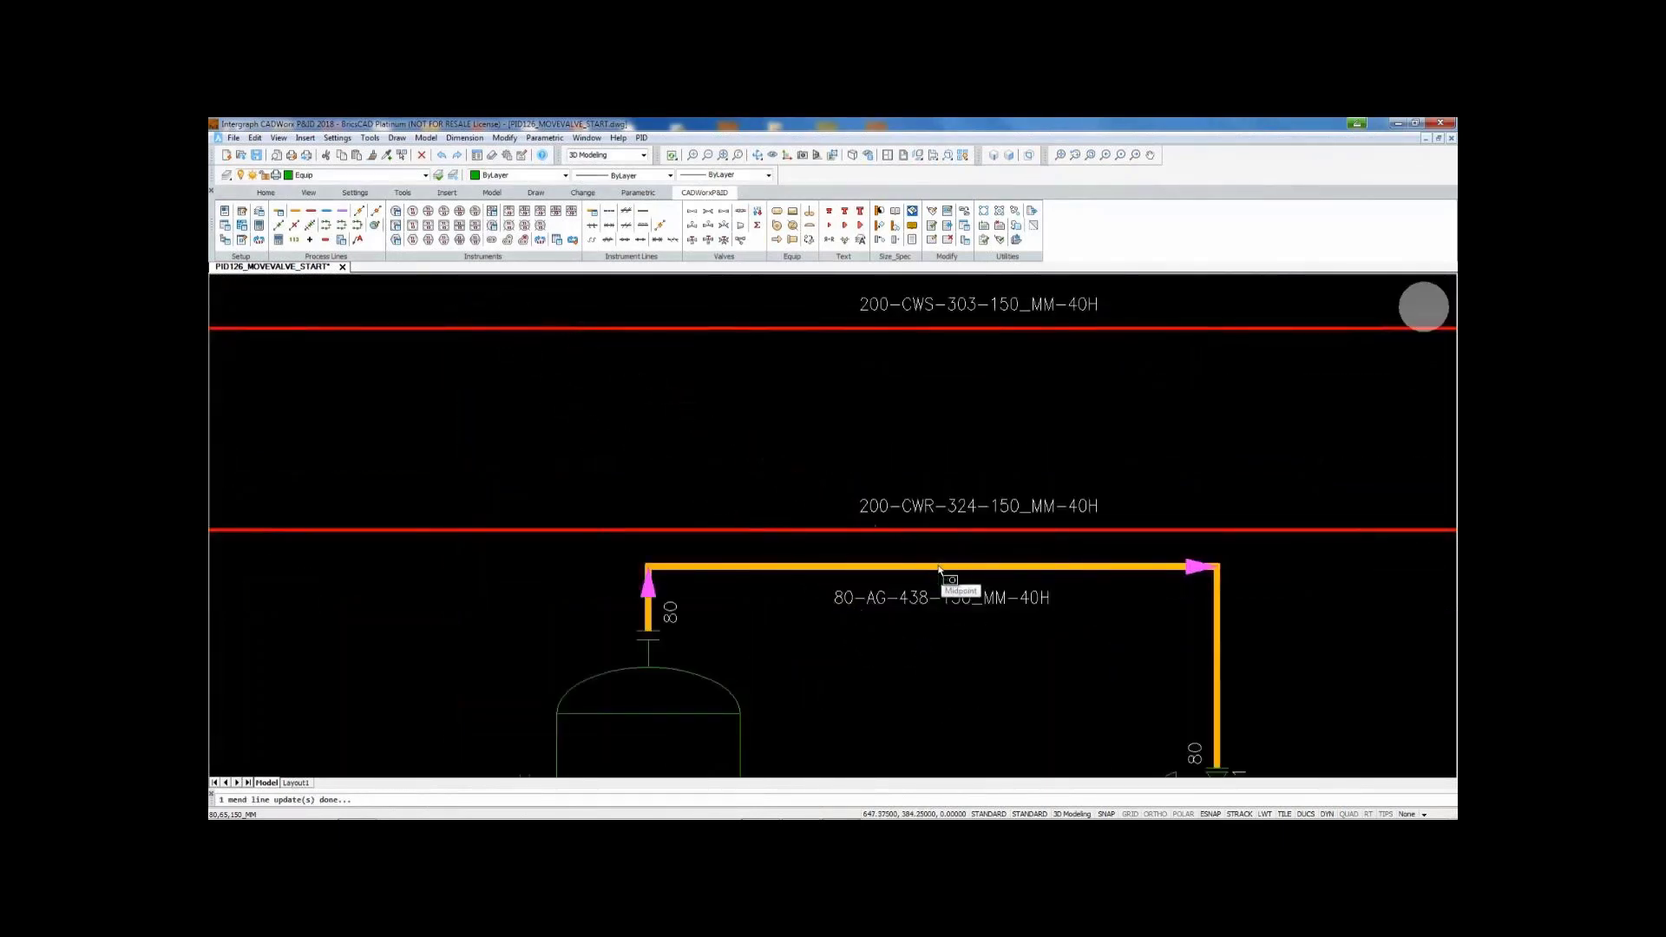
key(Escape)
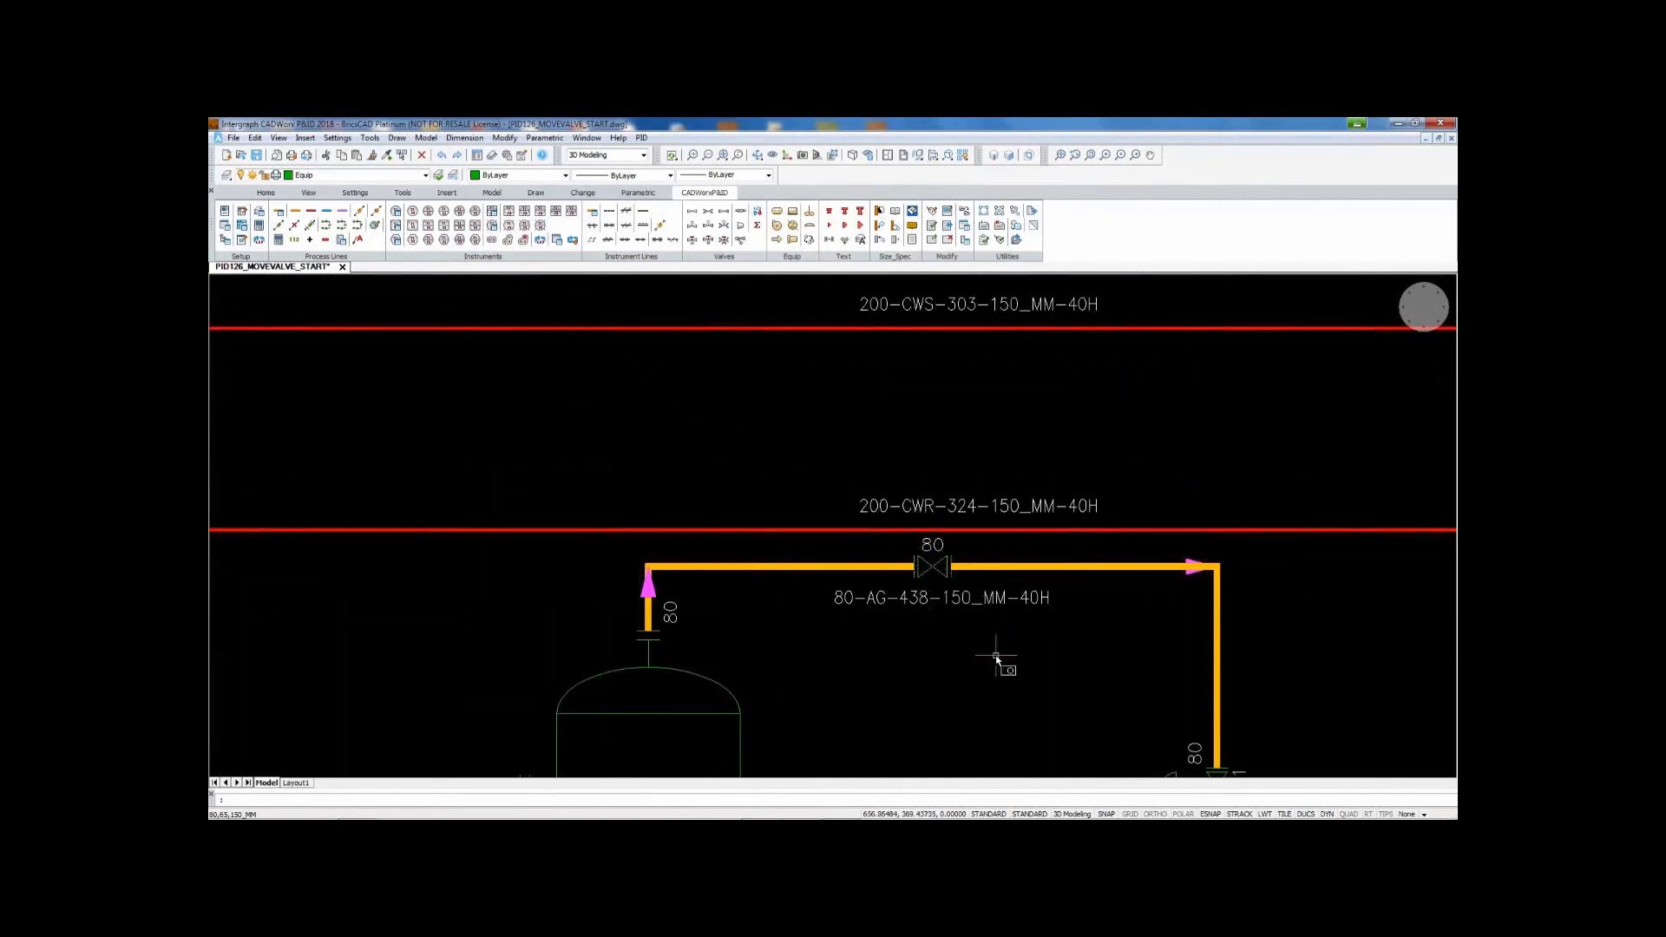
In drawing PID126_RED_START, insert a 50x40 concentric reducer in line 50-NS-802 before T-103's valves and accept size 40 for the highlighted components.
scroll(995, 666, up, 2)
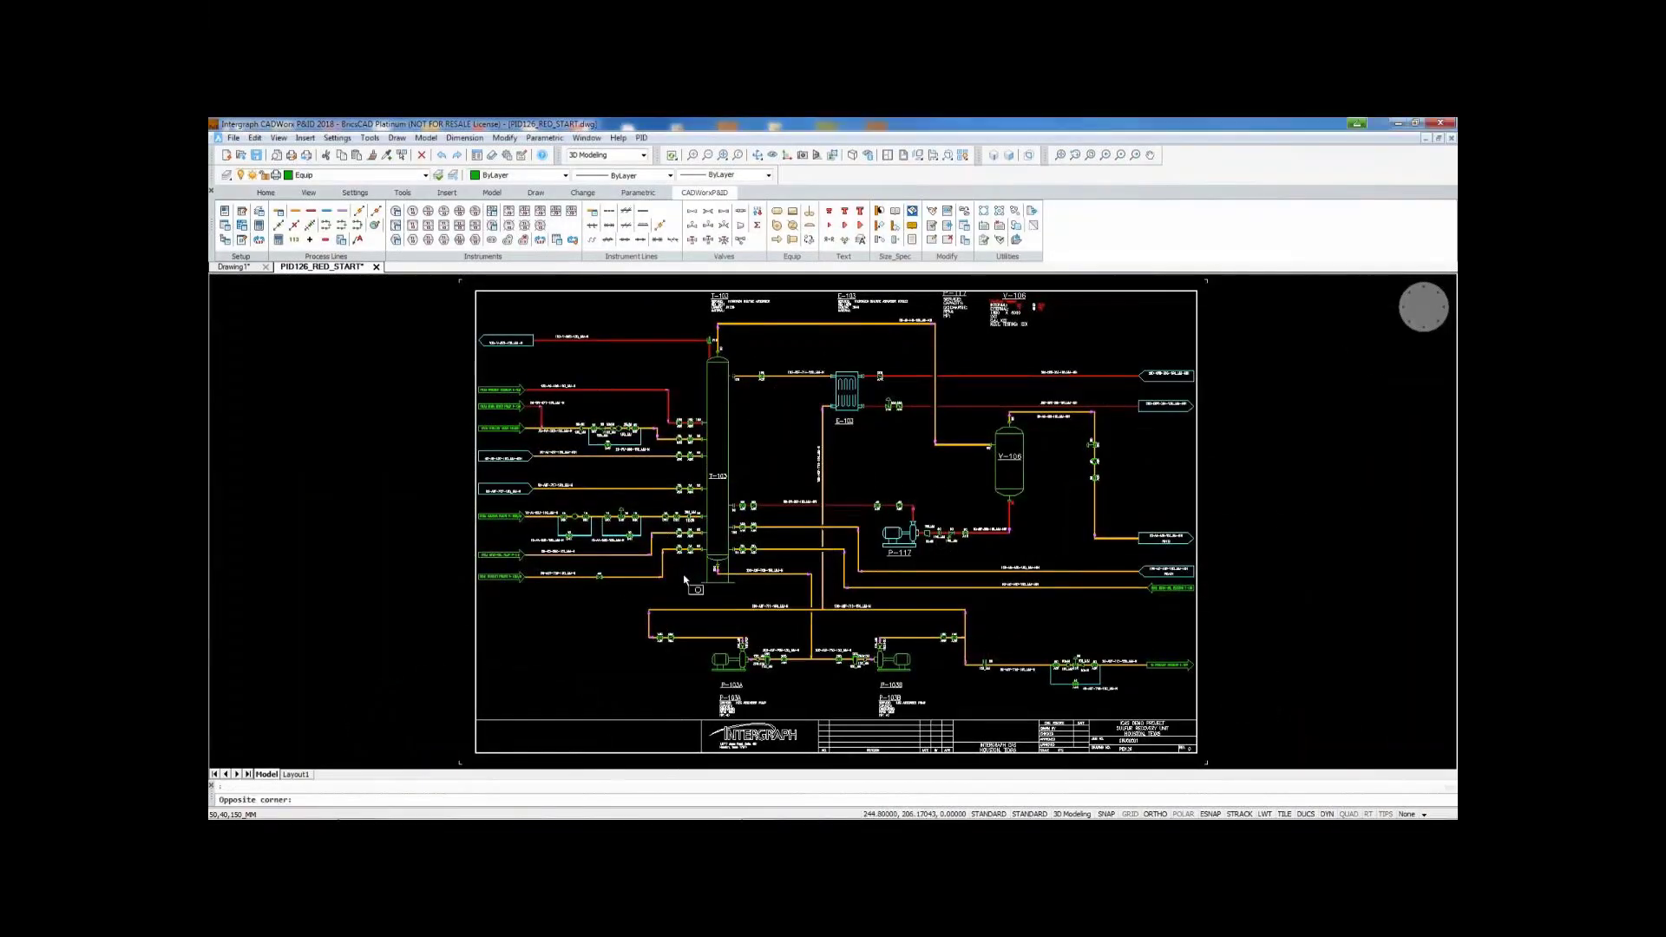
scroll(683, 574, up, 4)
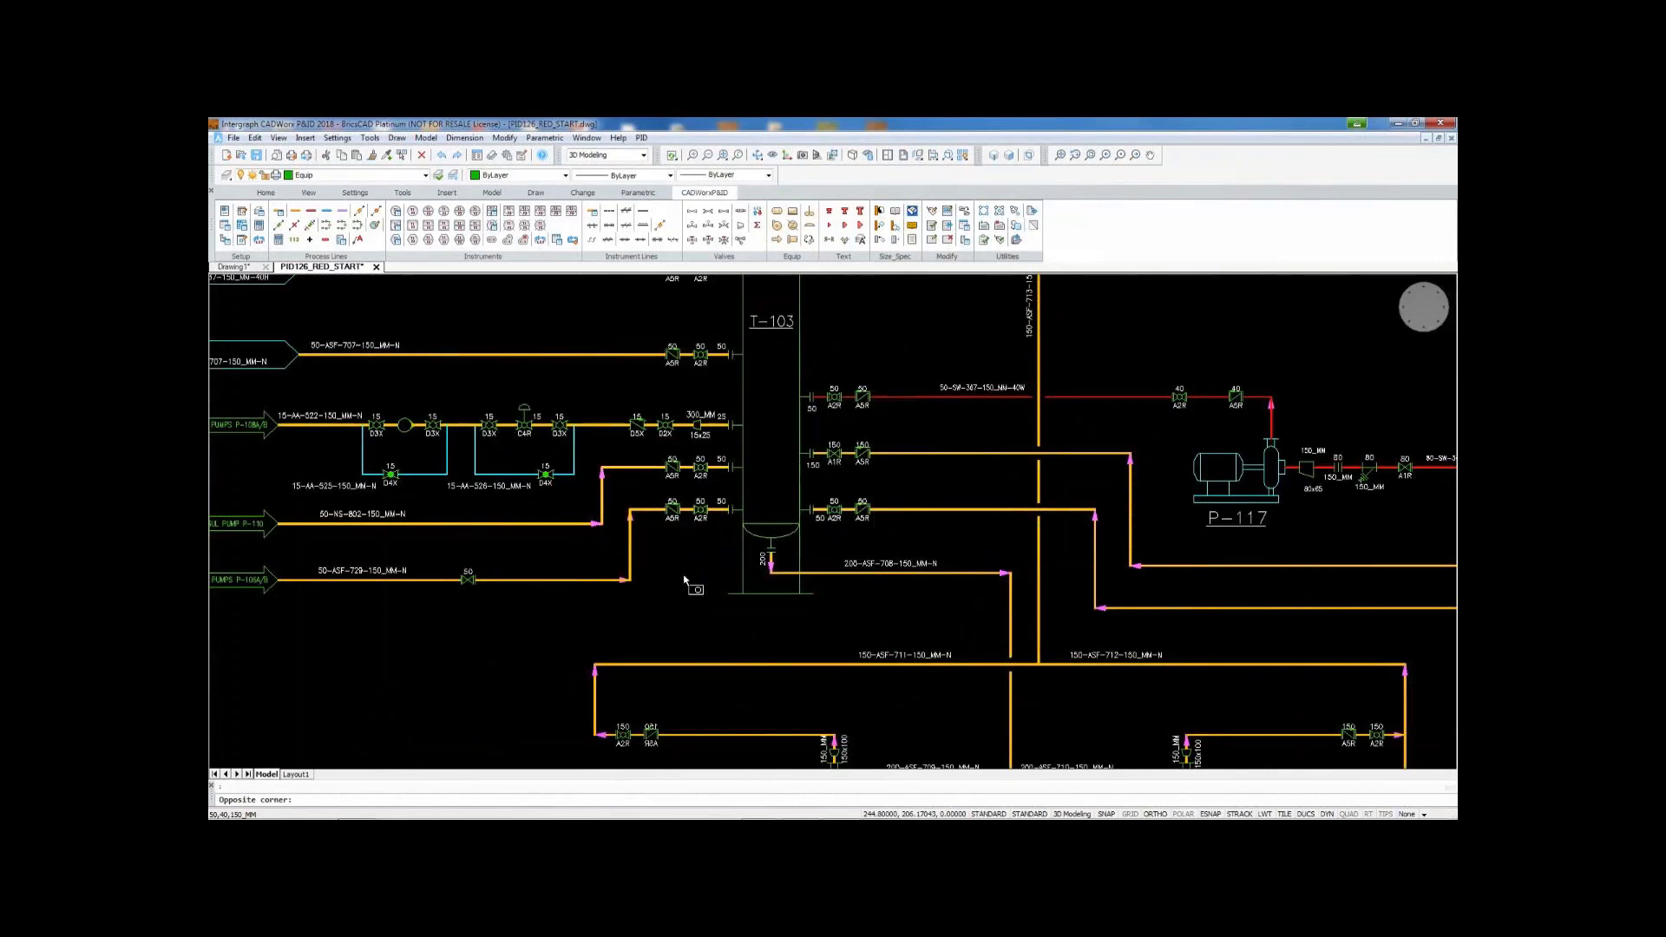
key(Escape)
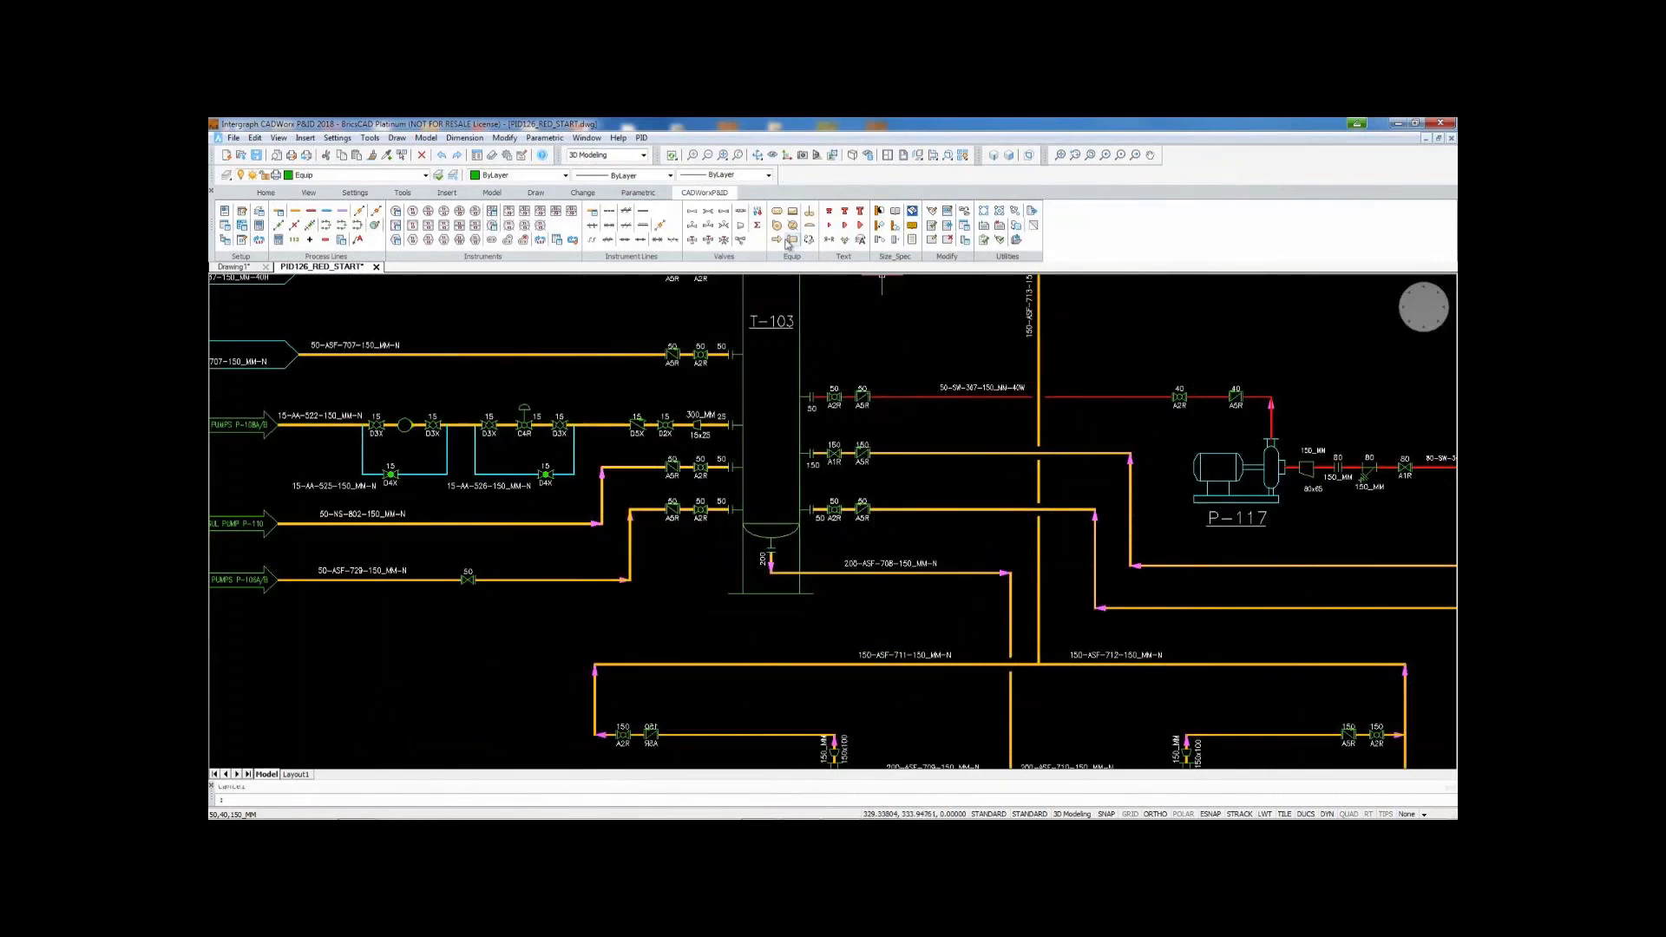
click(743, 240)
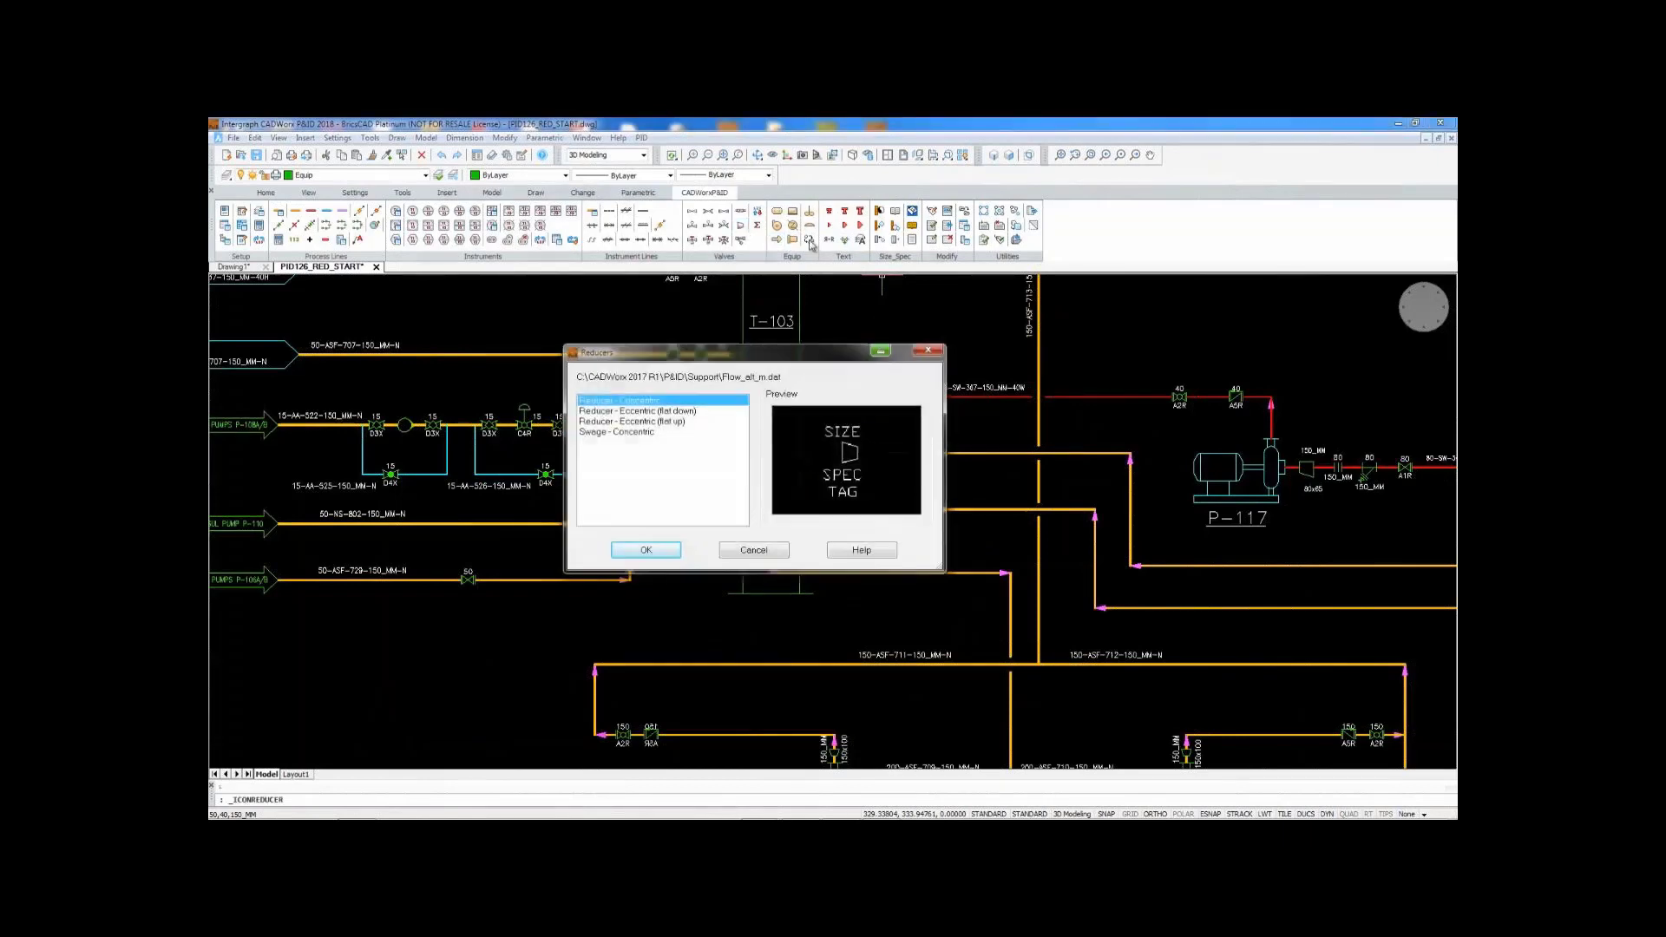
click(653, 552)
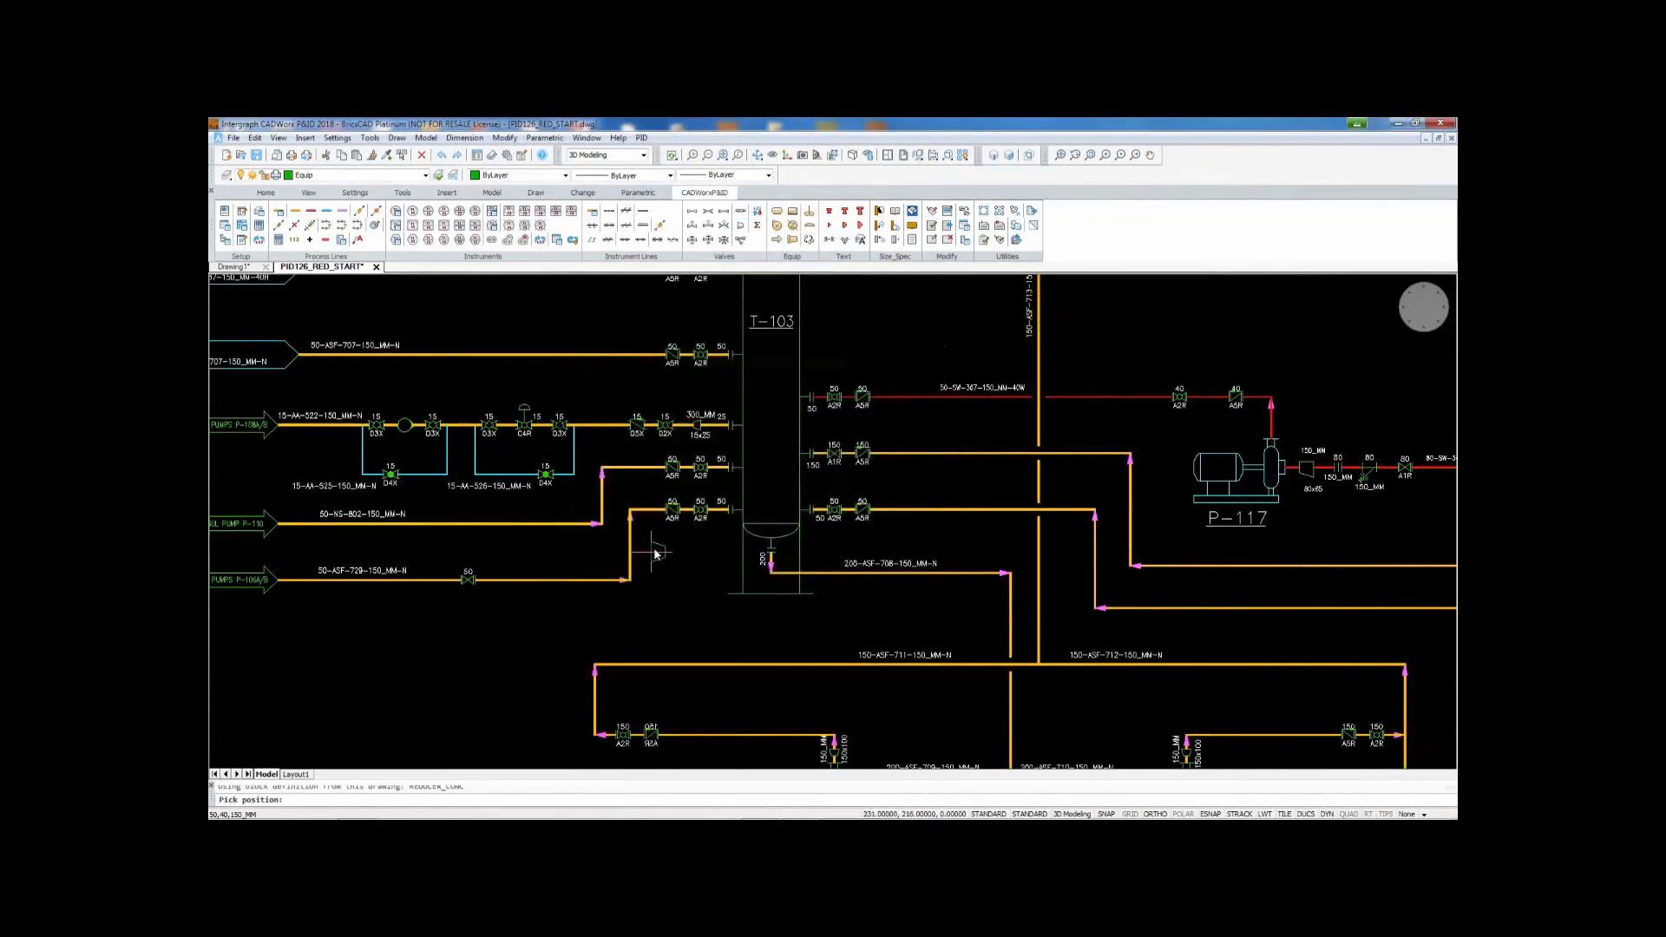
click(640, 469)
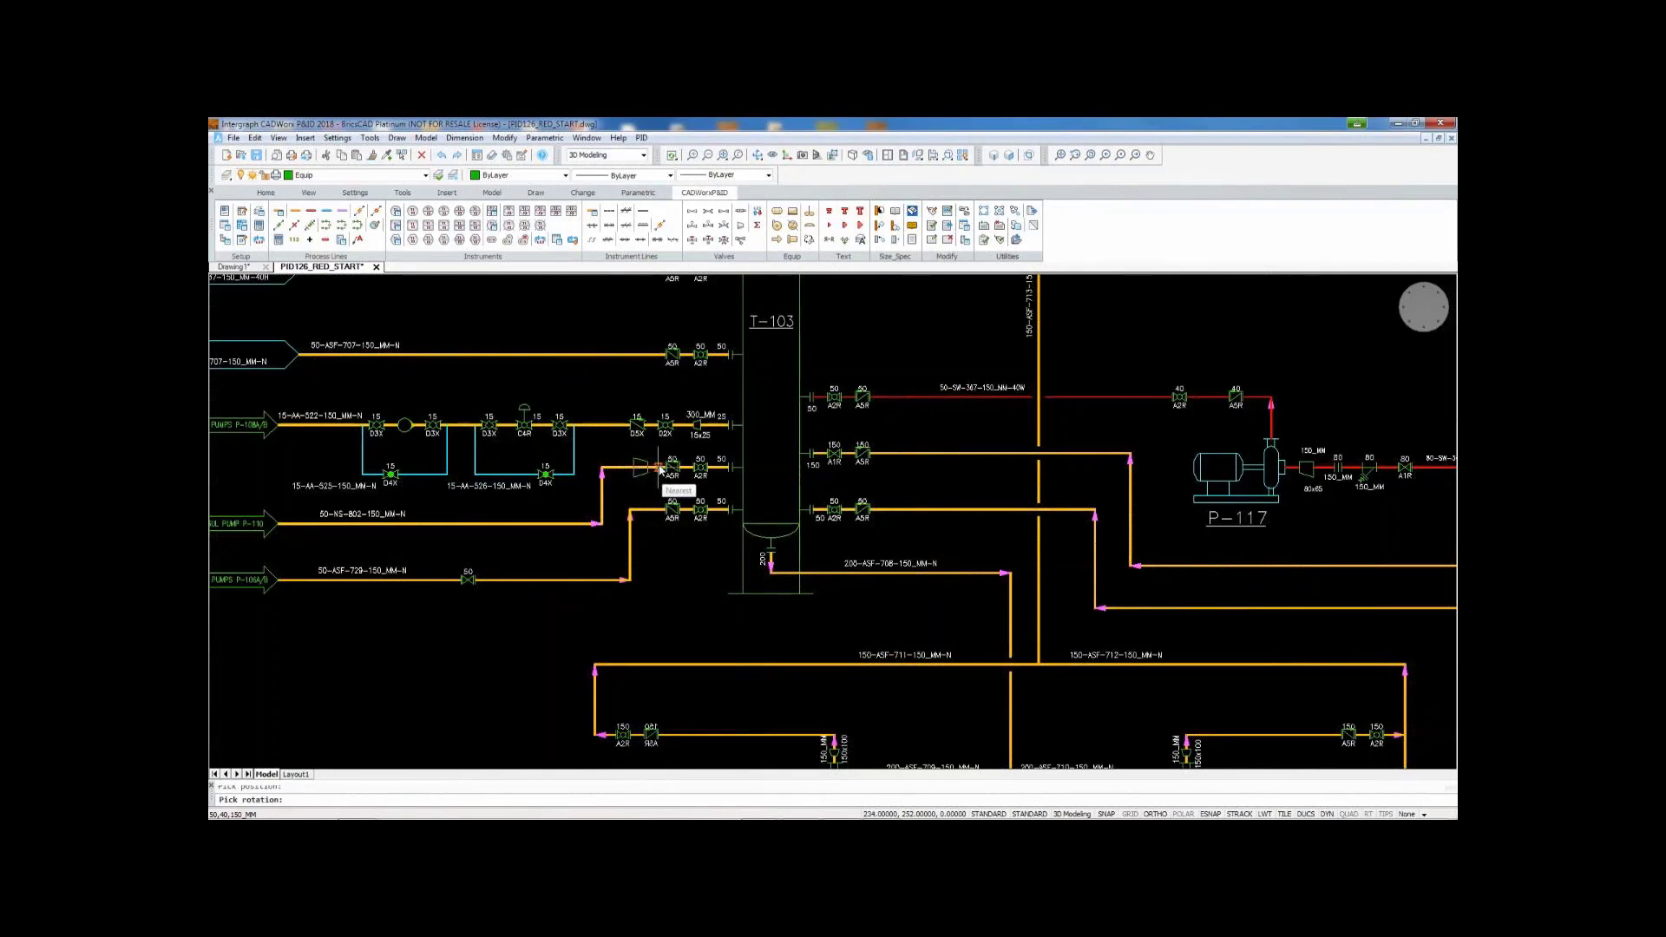
click(661, 470)
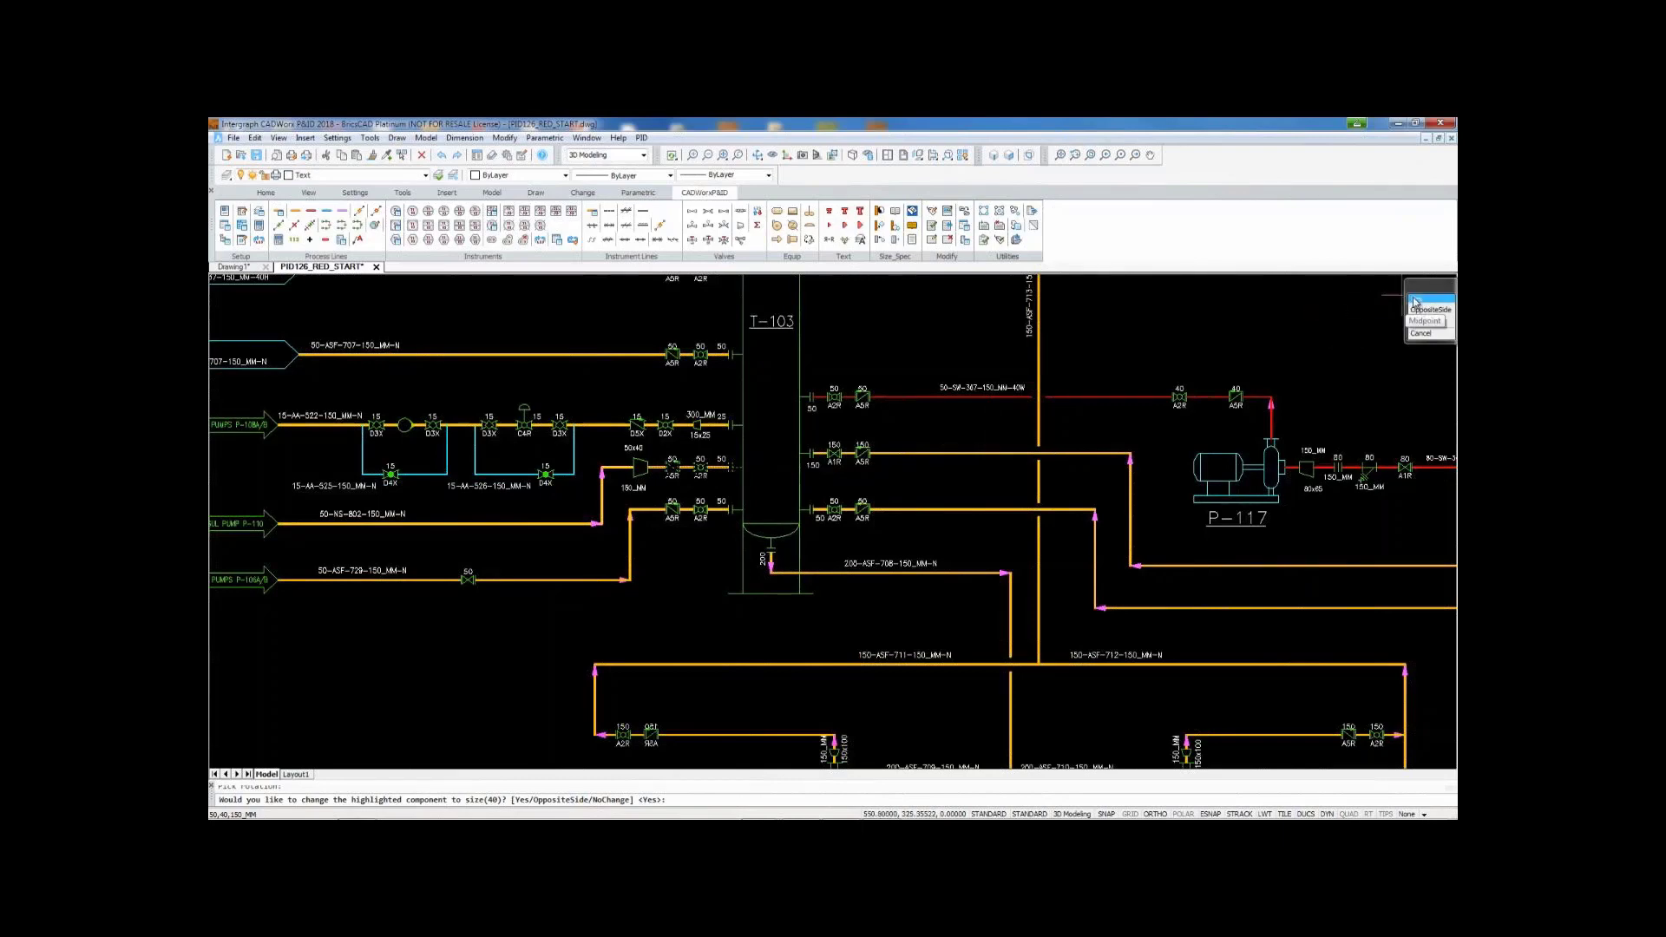
click(1415, 301)
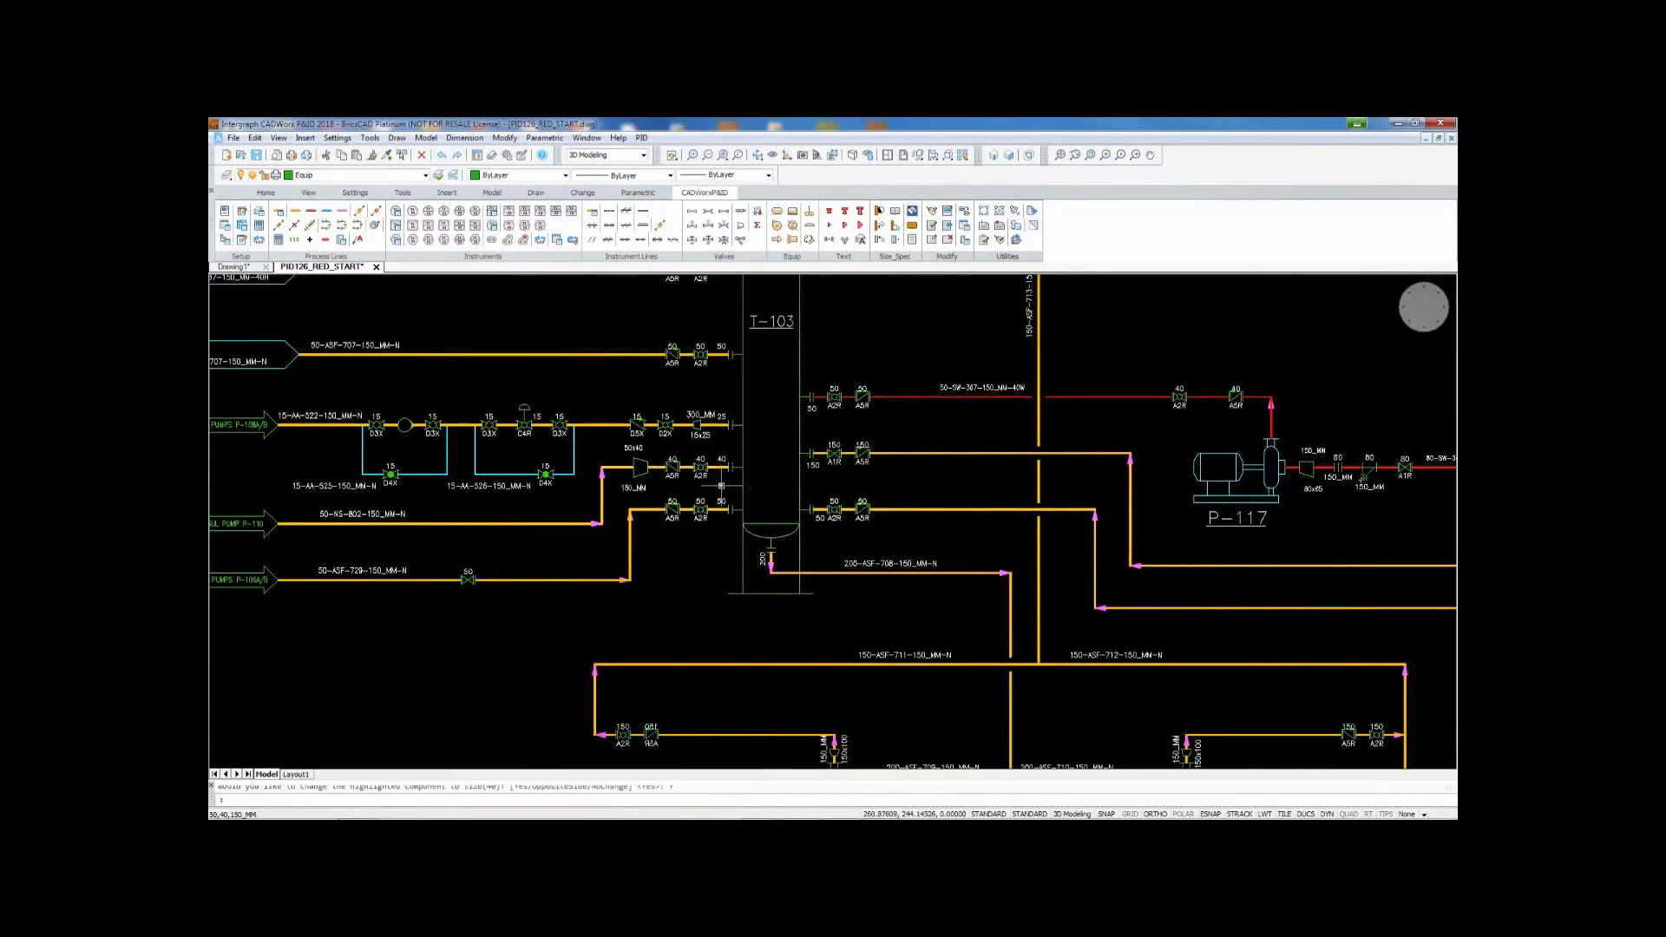
In the P&ID setup, set the main size to 80 and the reduction size to 50.
scroll(721, 486, up, 2)
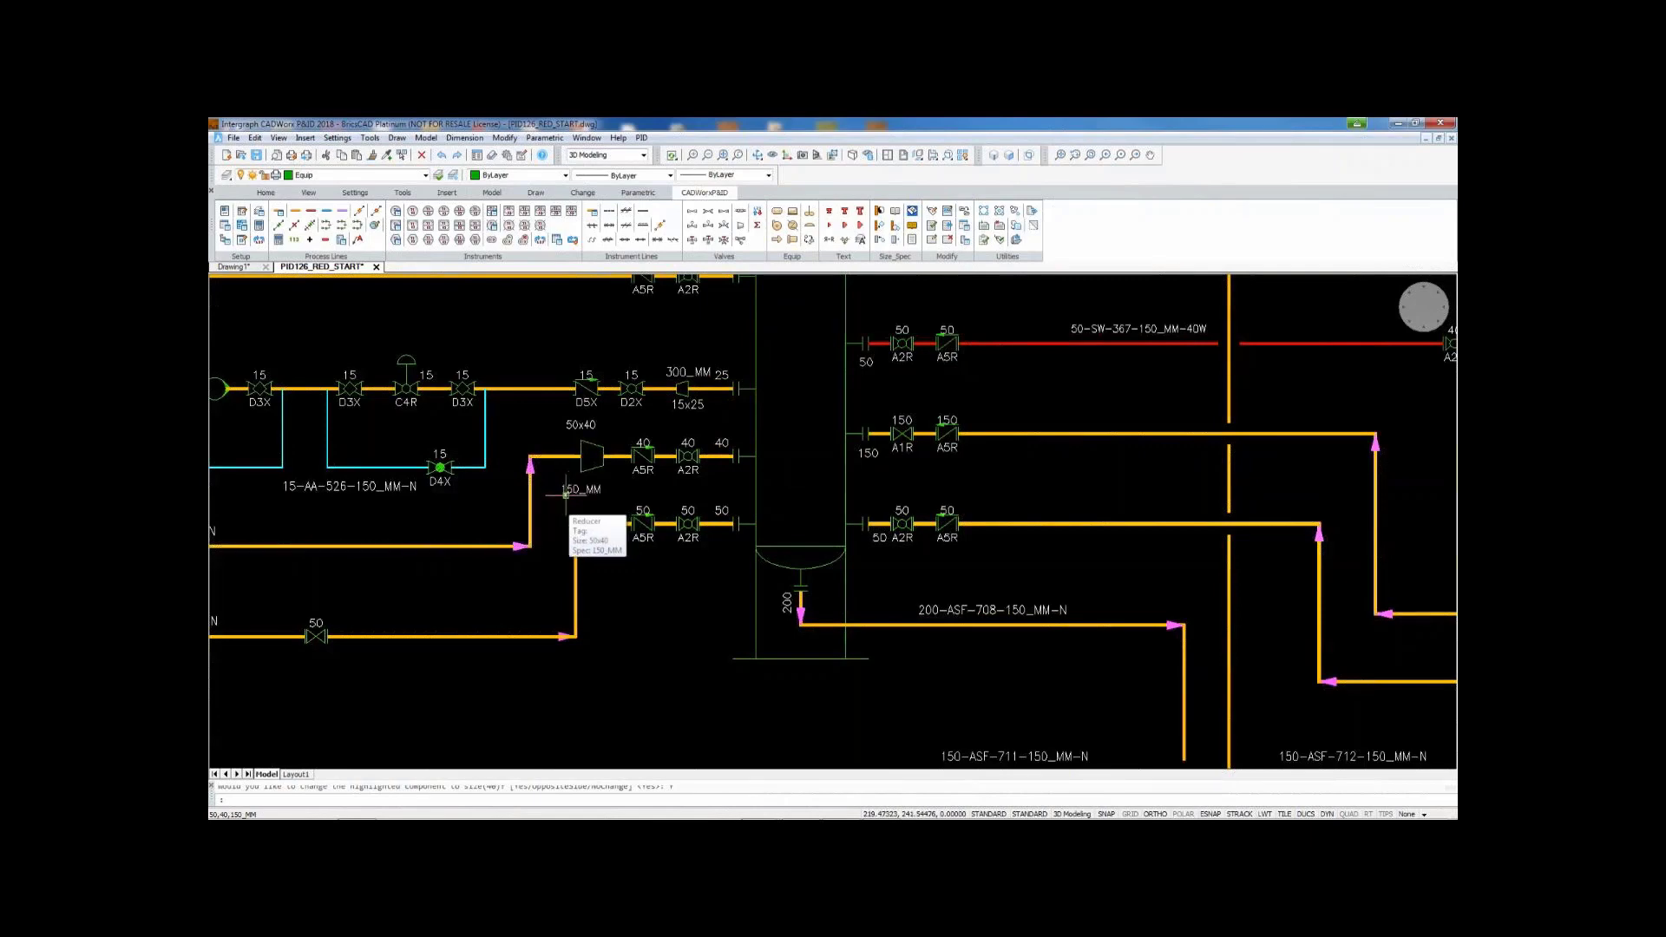
key(Escape)
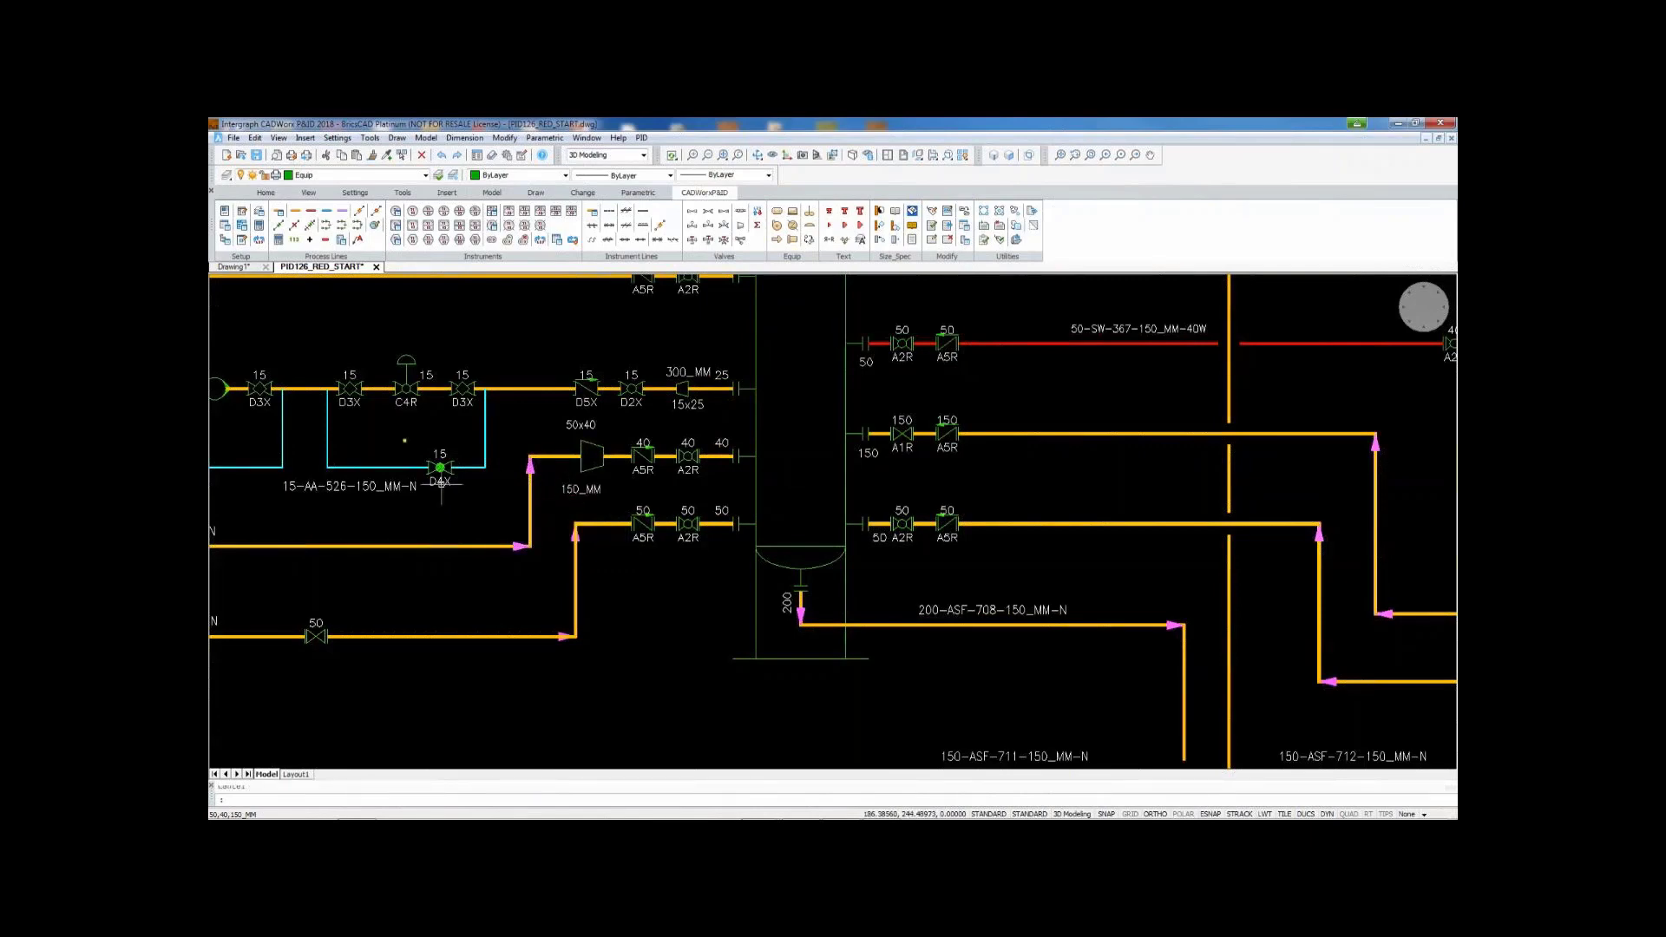
click(224, 225)
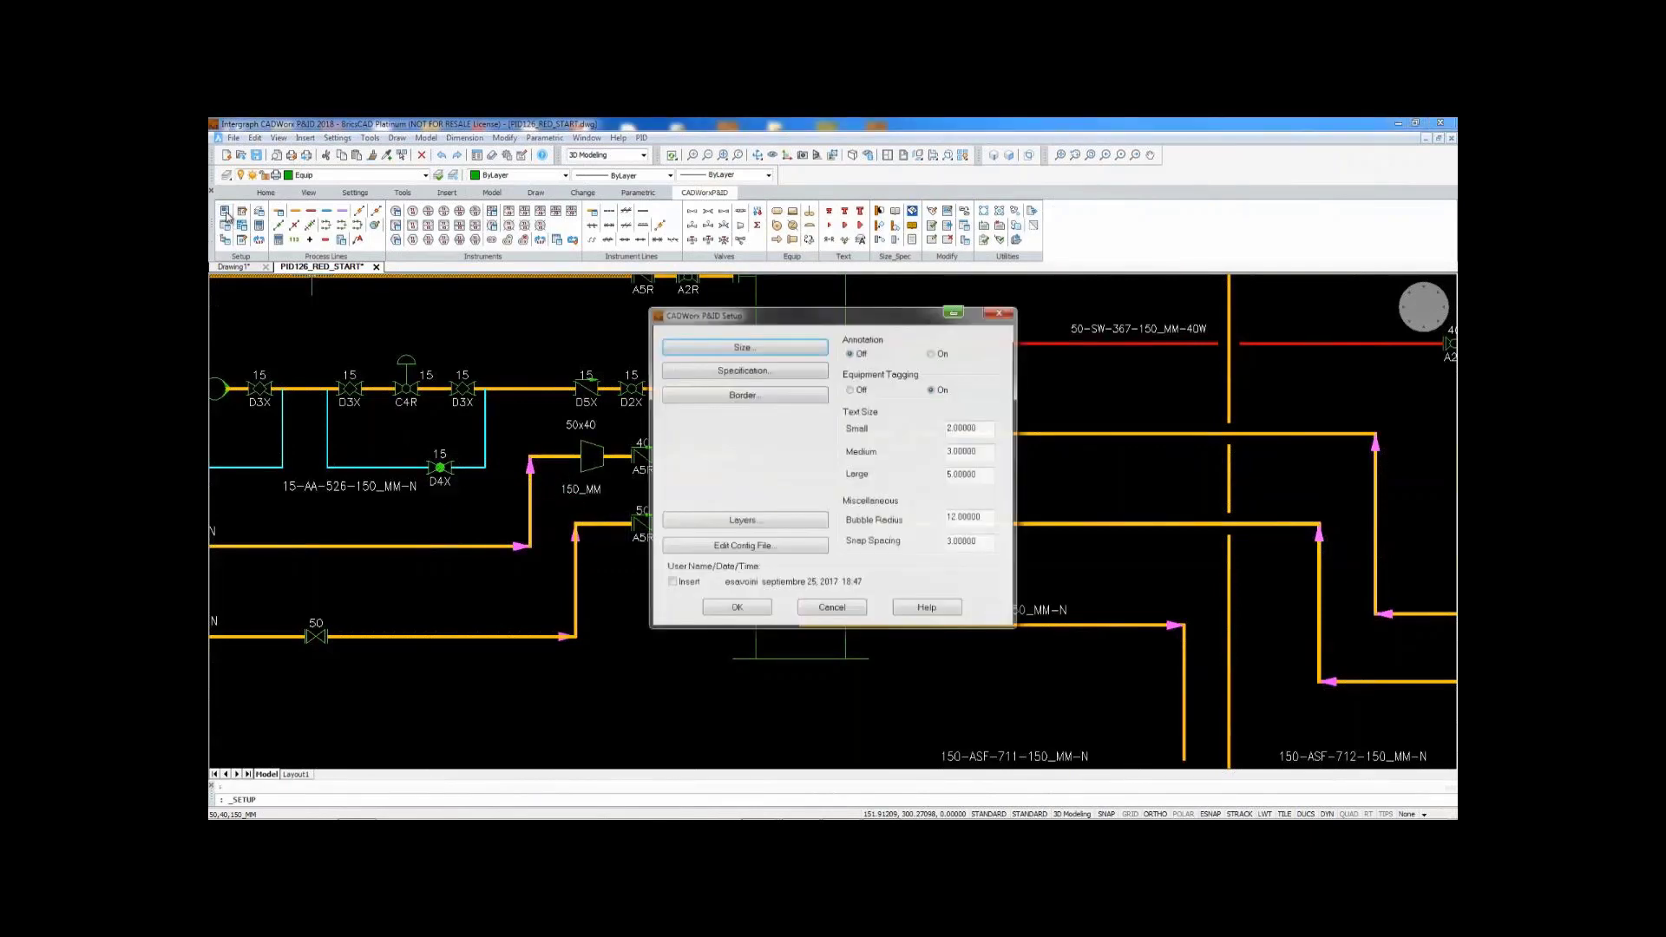
click(743, 347)
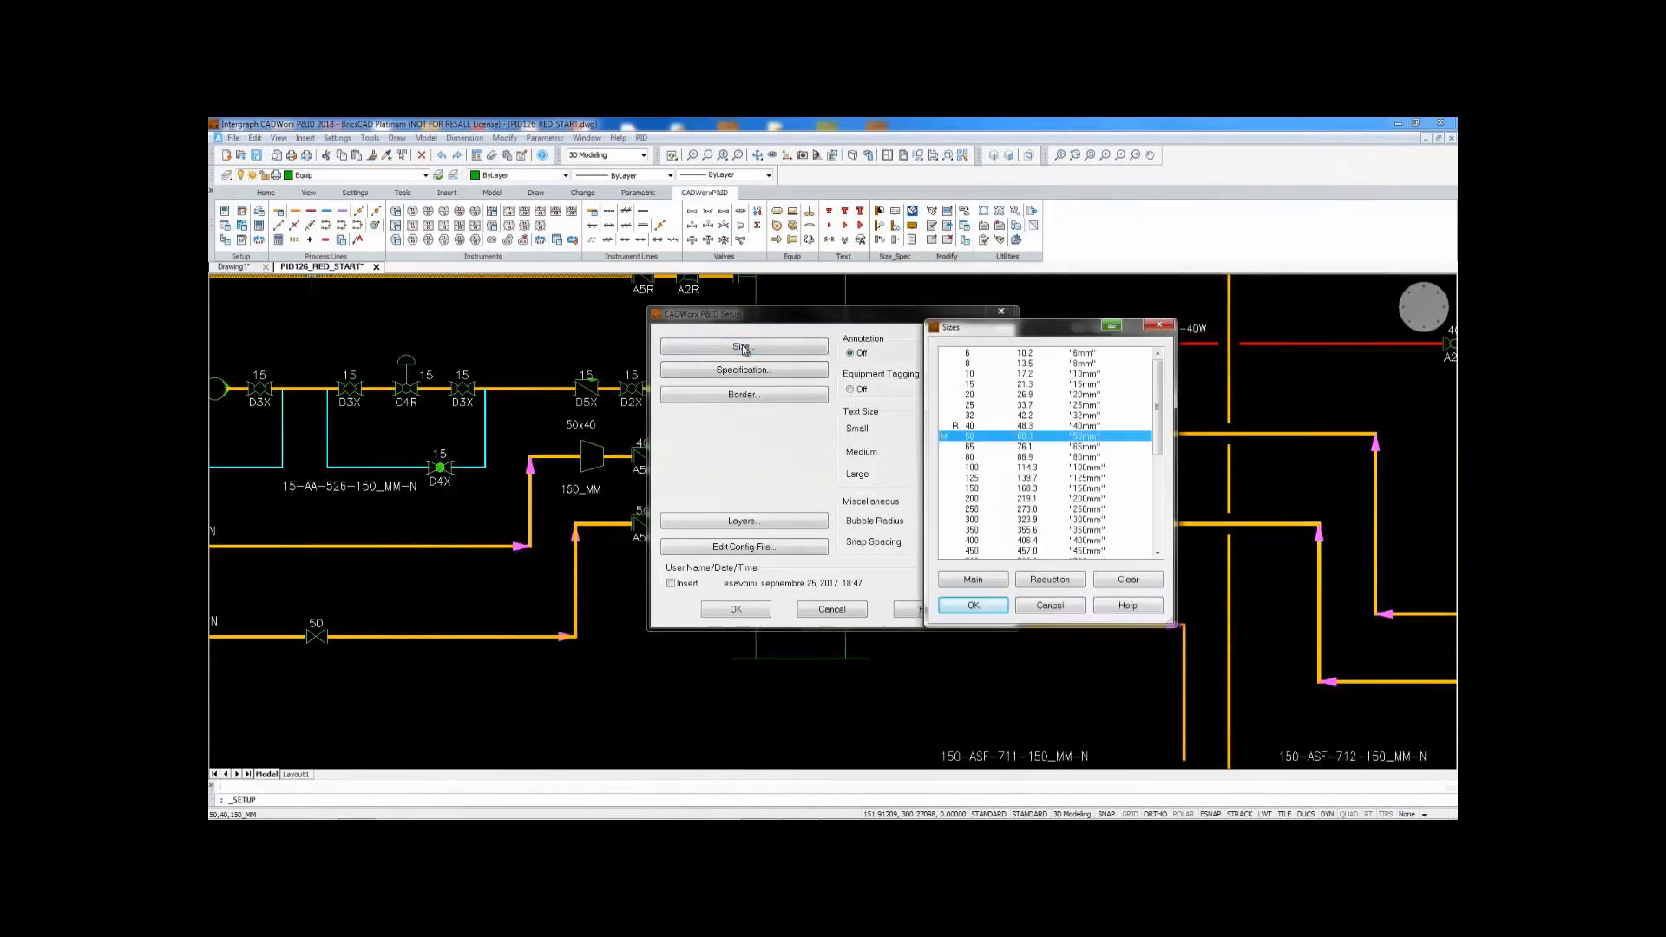
click(973, 457)
click(972, 579)
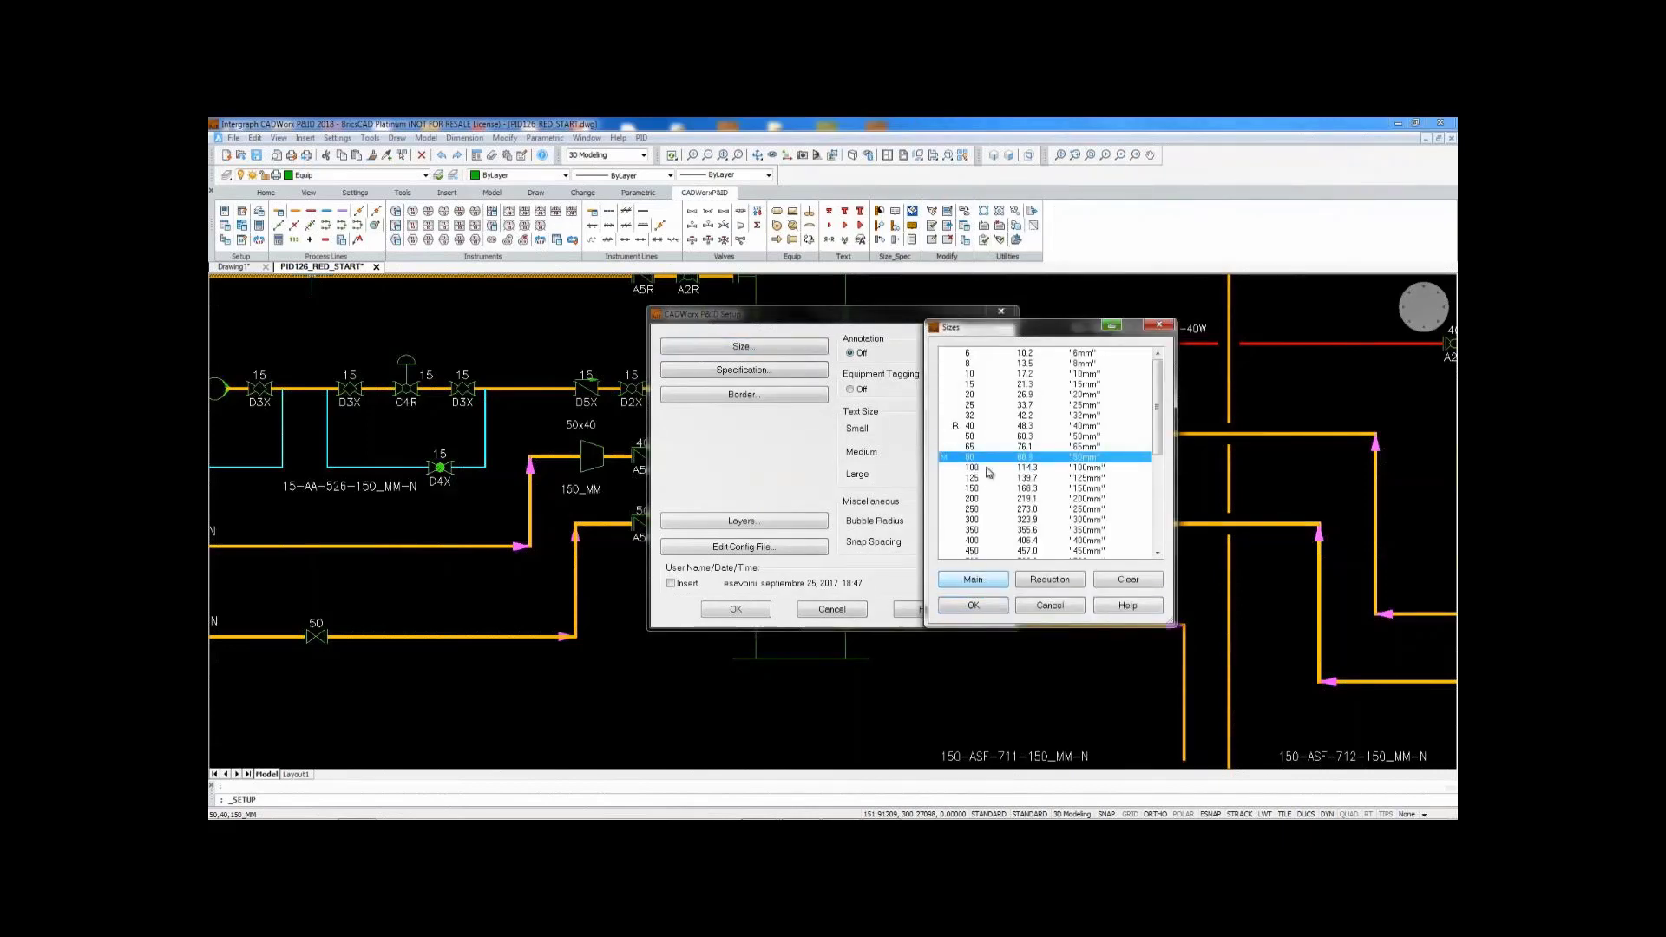
click(975, 437)
click(1056, 580)
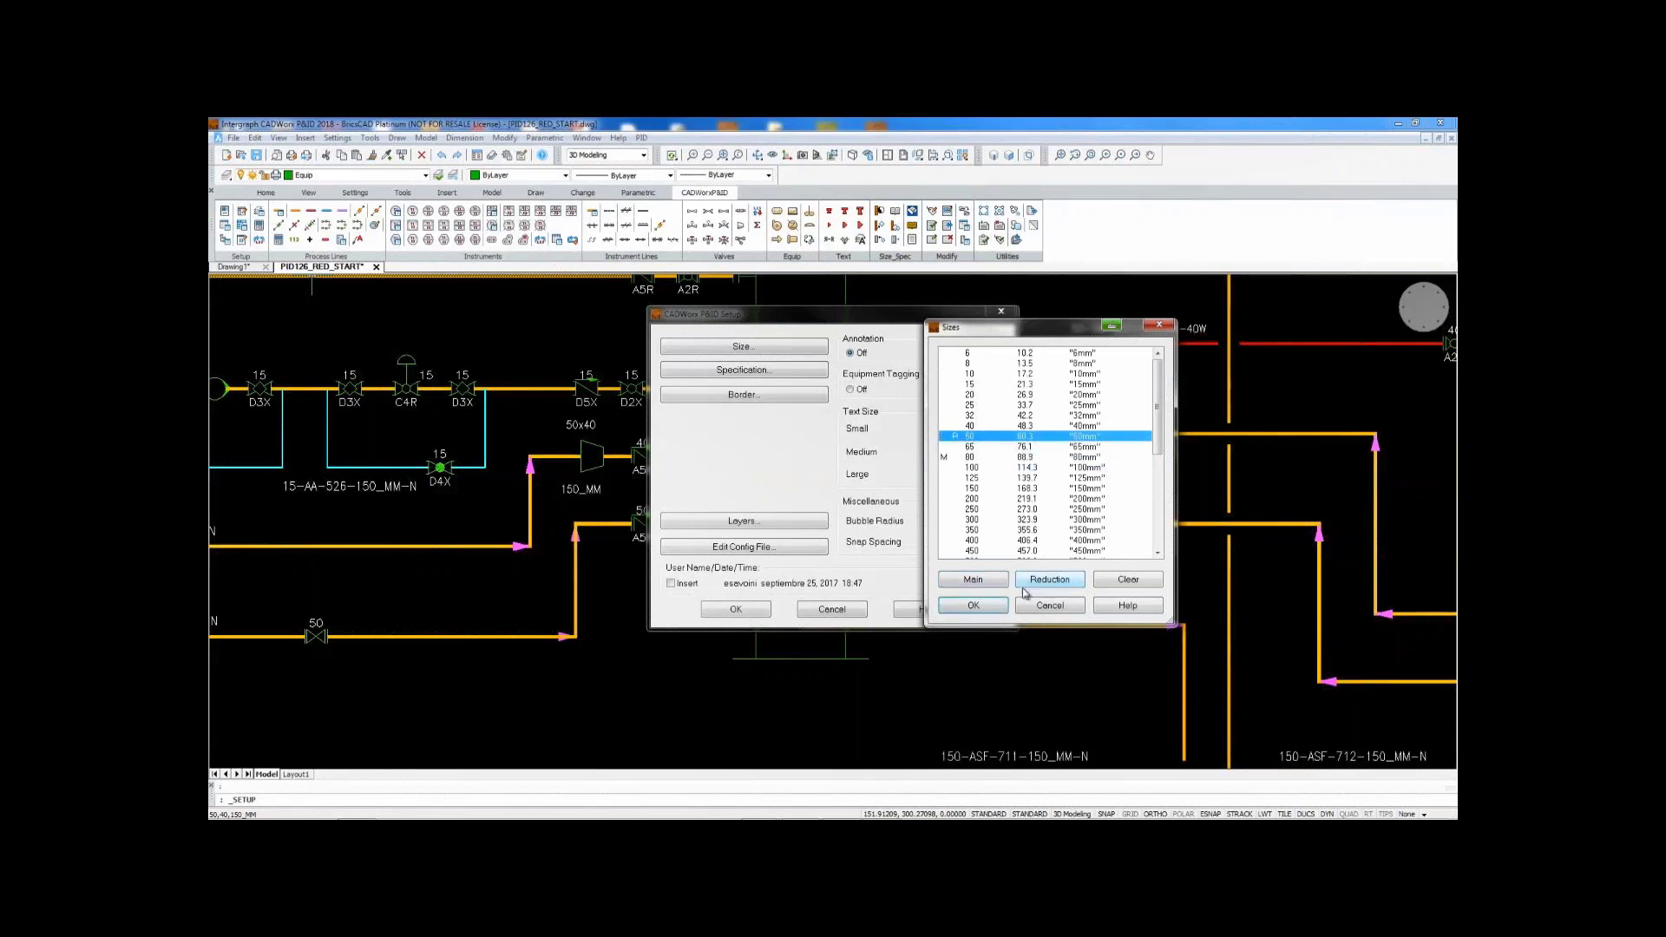
click(974, 606)
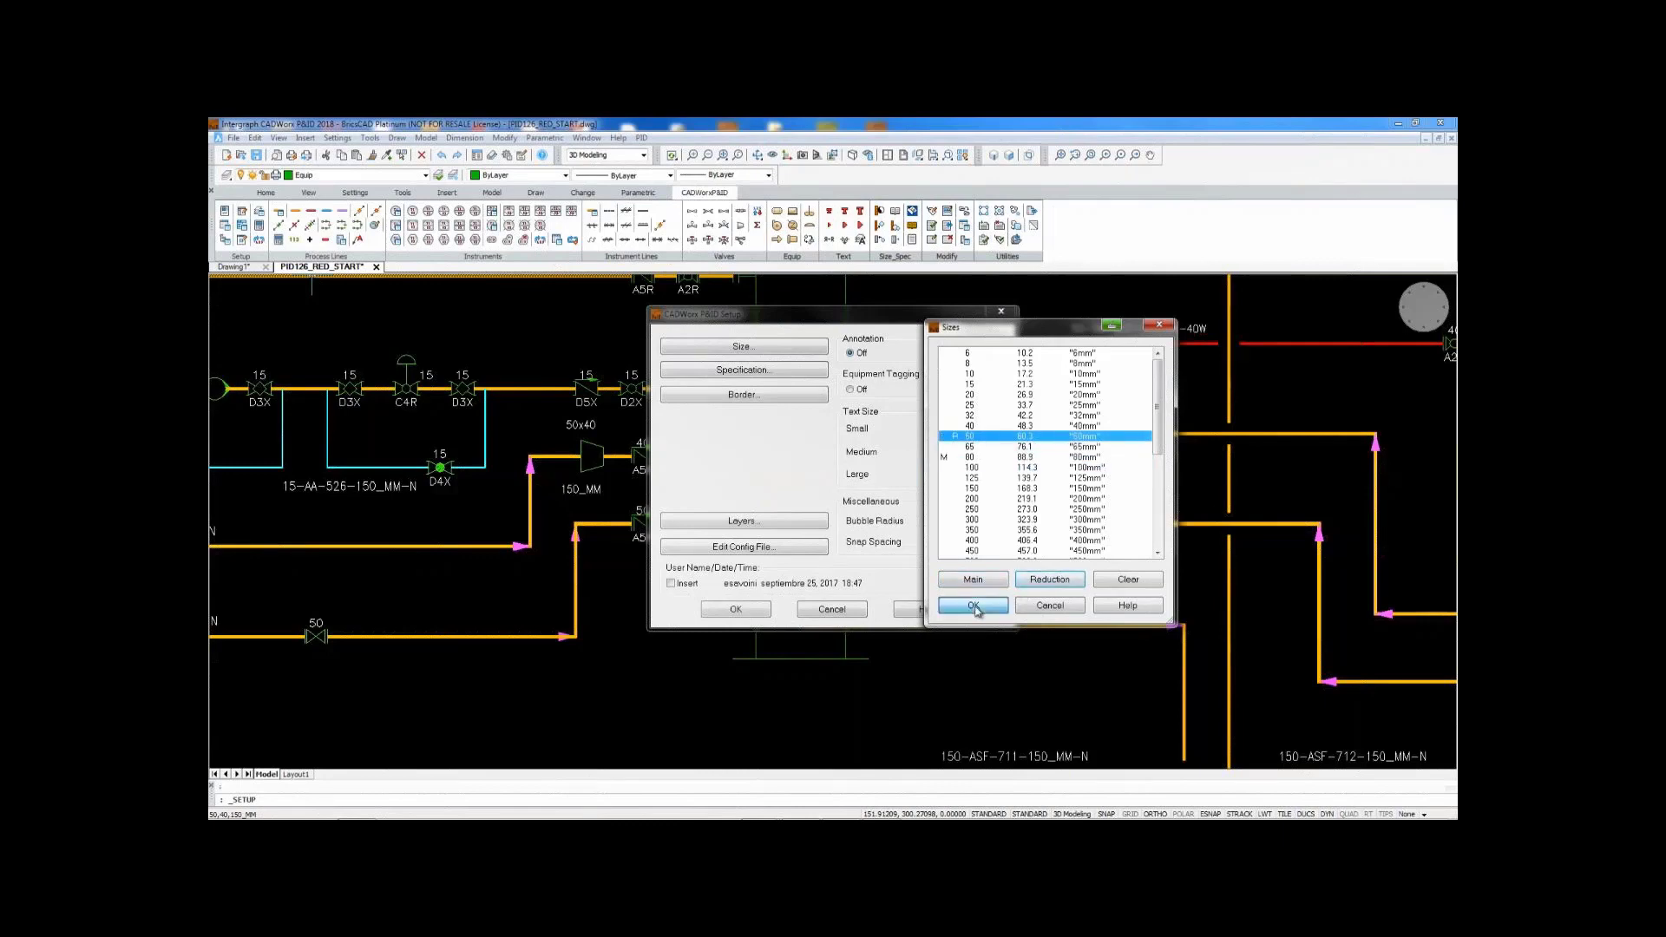
click(767, 613)
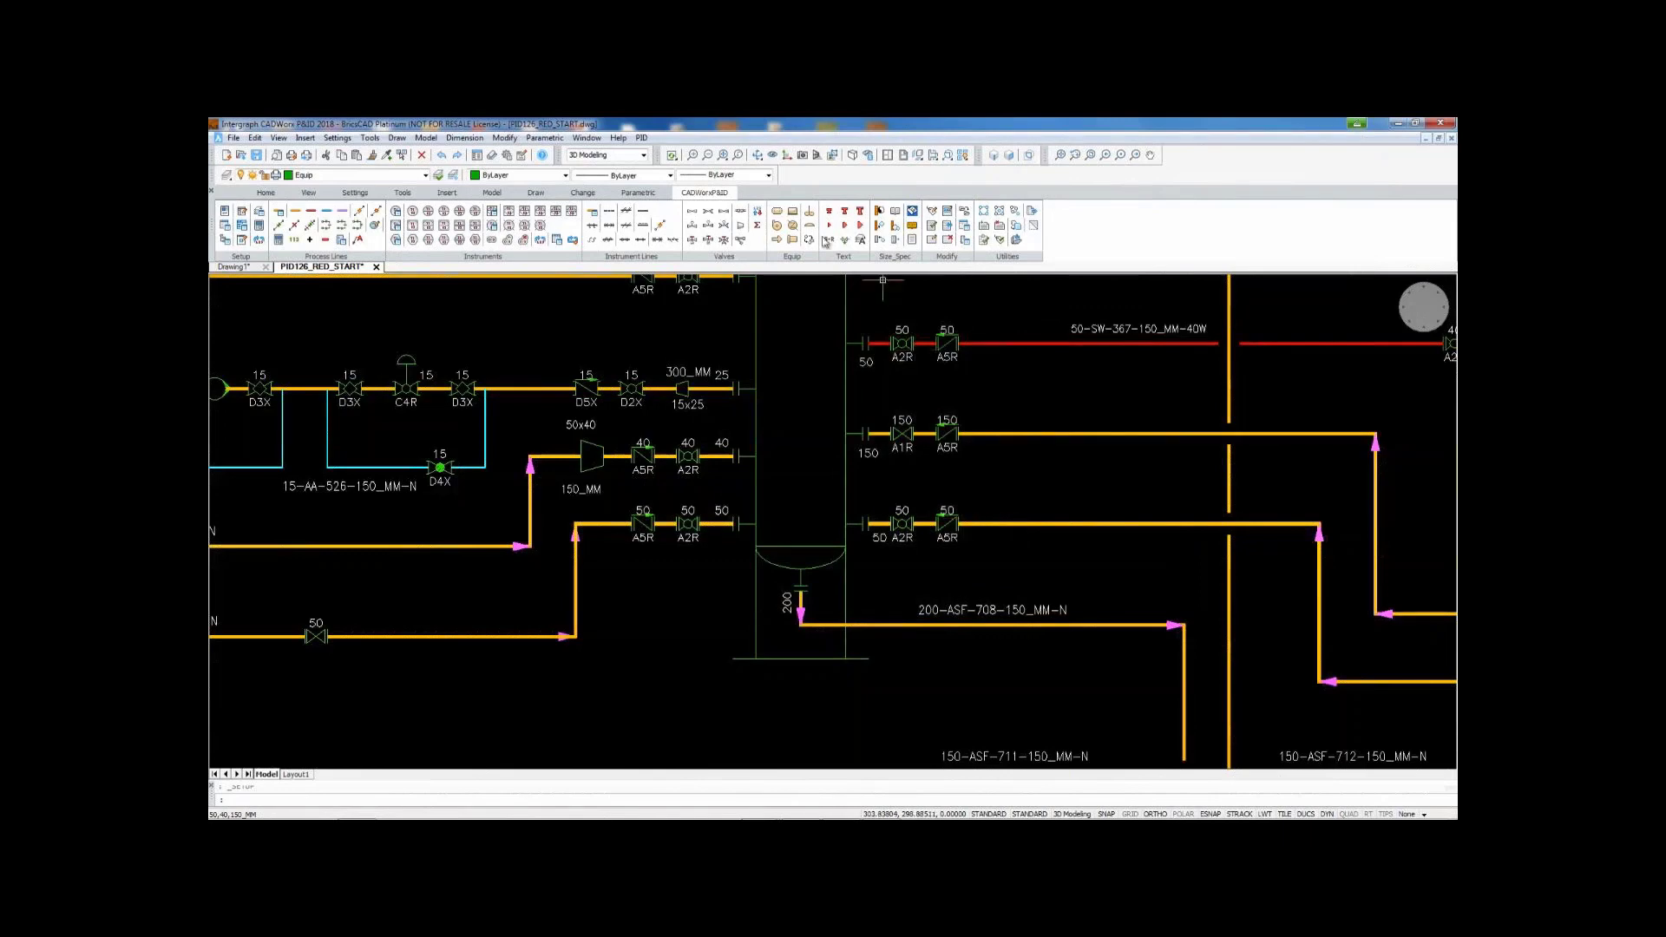
Insert an 80x50 concentric reducer downstream of the size 50 valve on the line below 50-NS-802 and accept size 80 for the highlighted component.
click(740, 229)
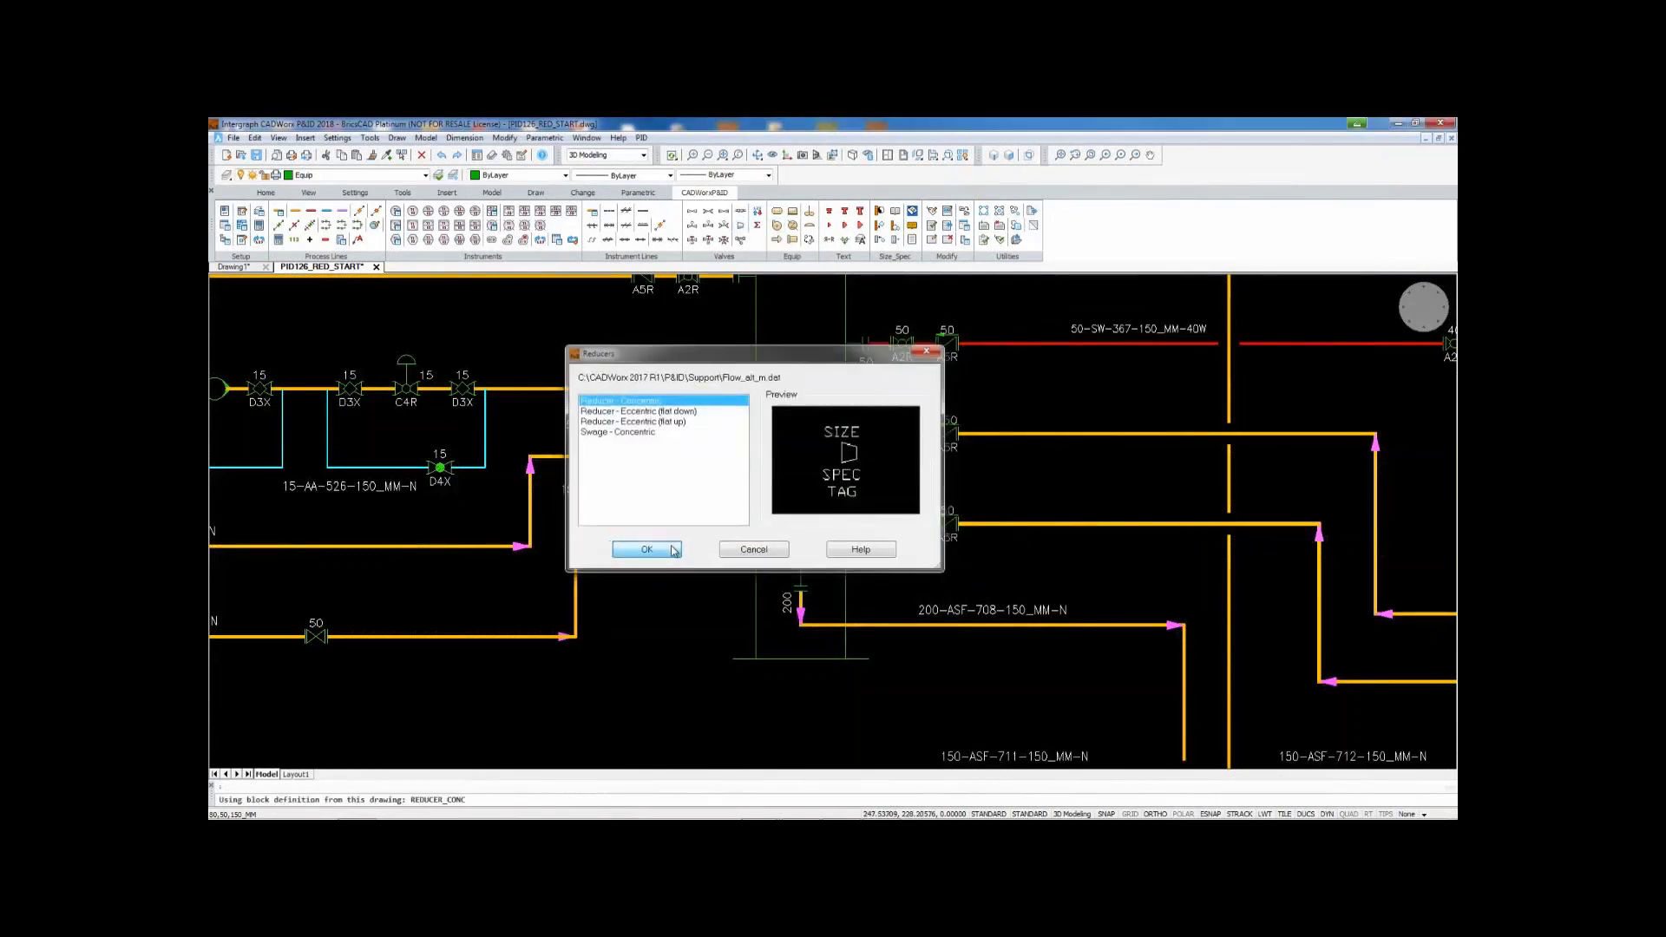
click(673, 550)
click(444, 637)
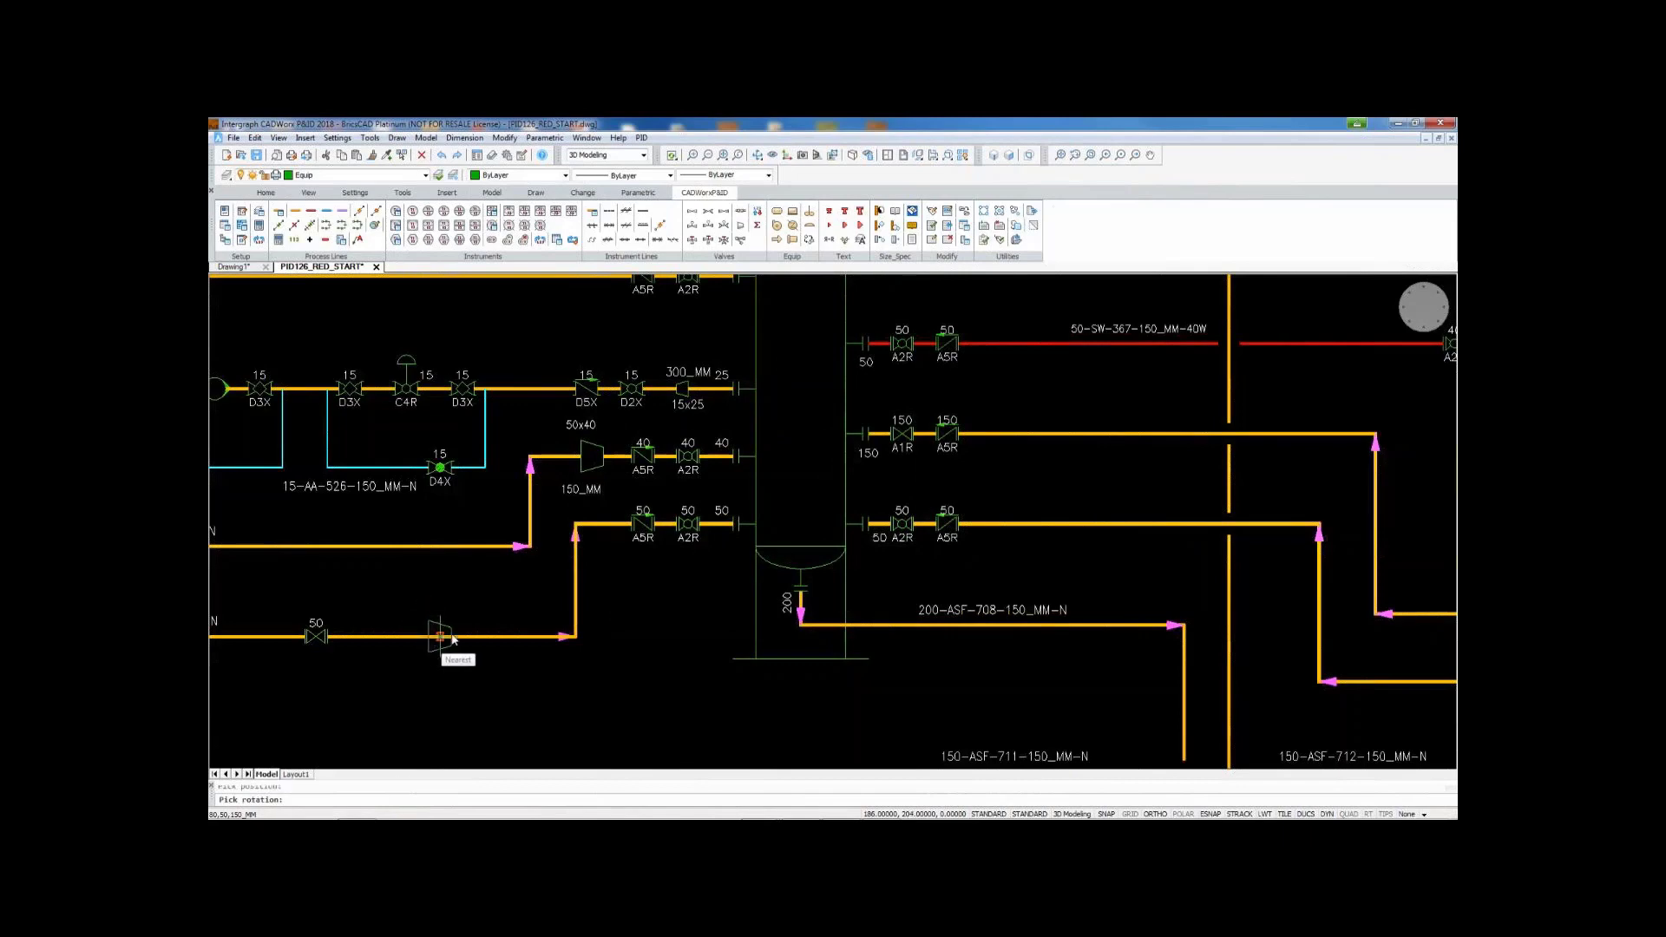
click(498, 639)
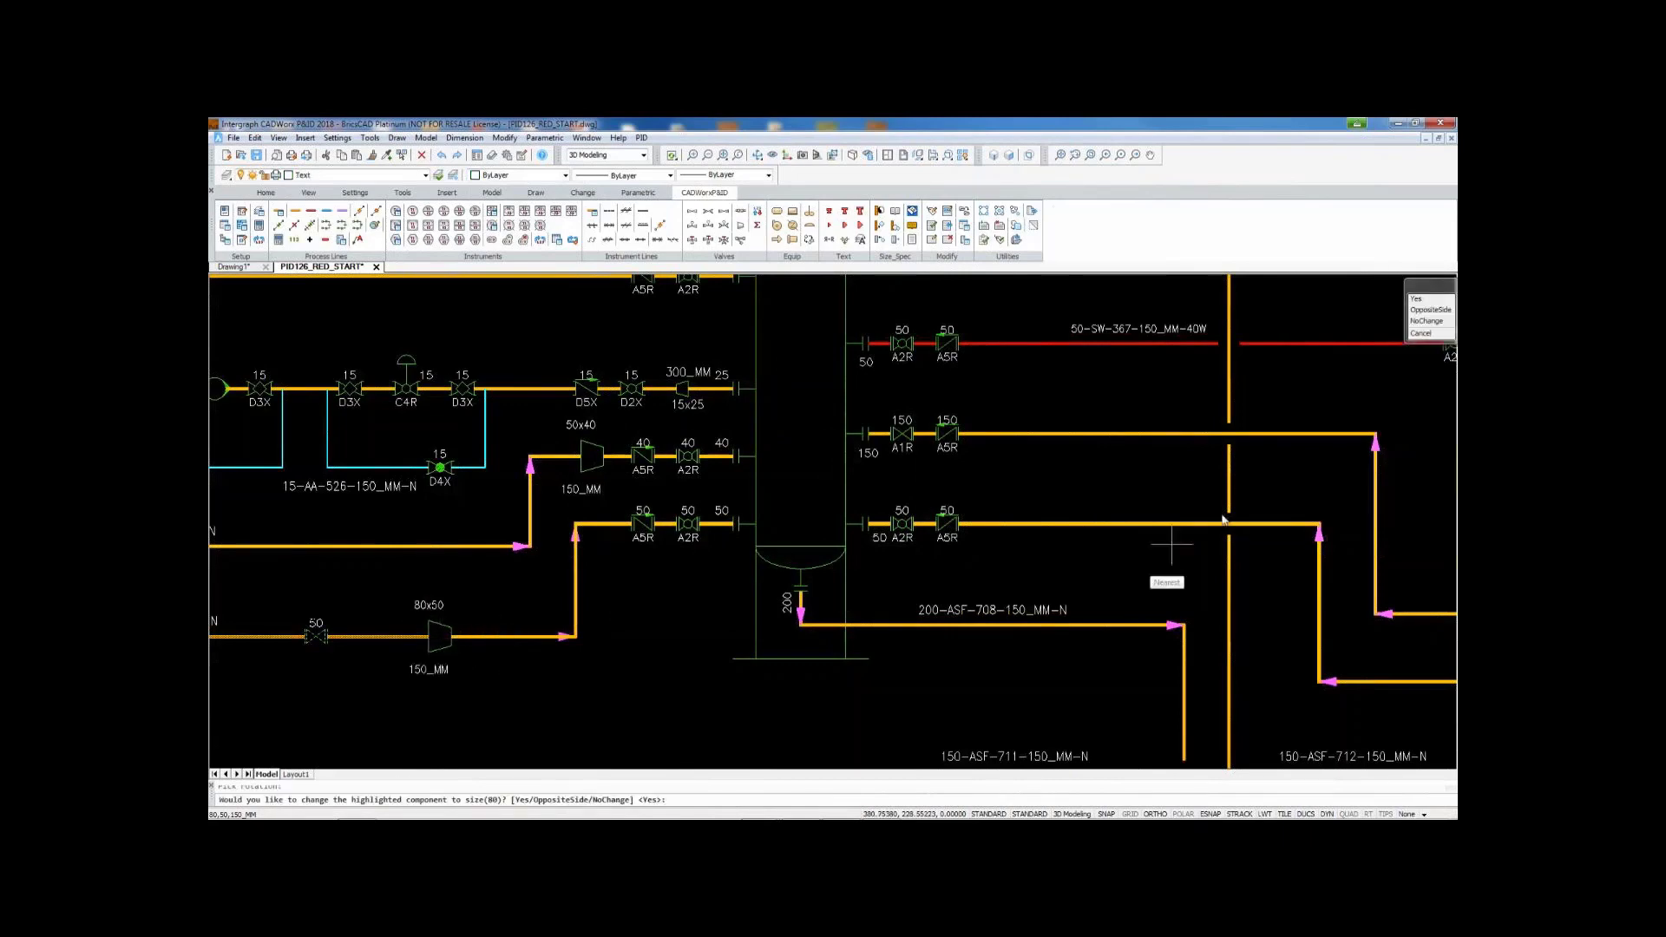
click(1426, 299)
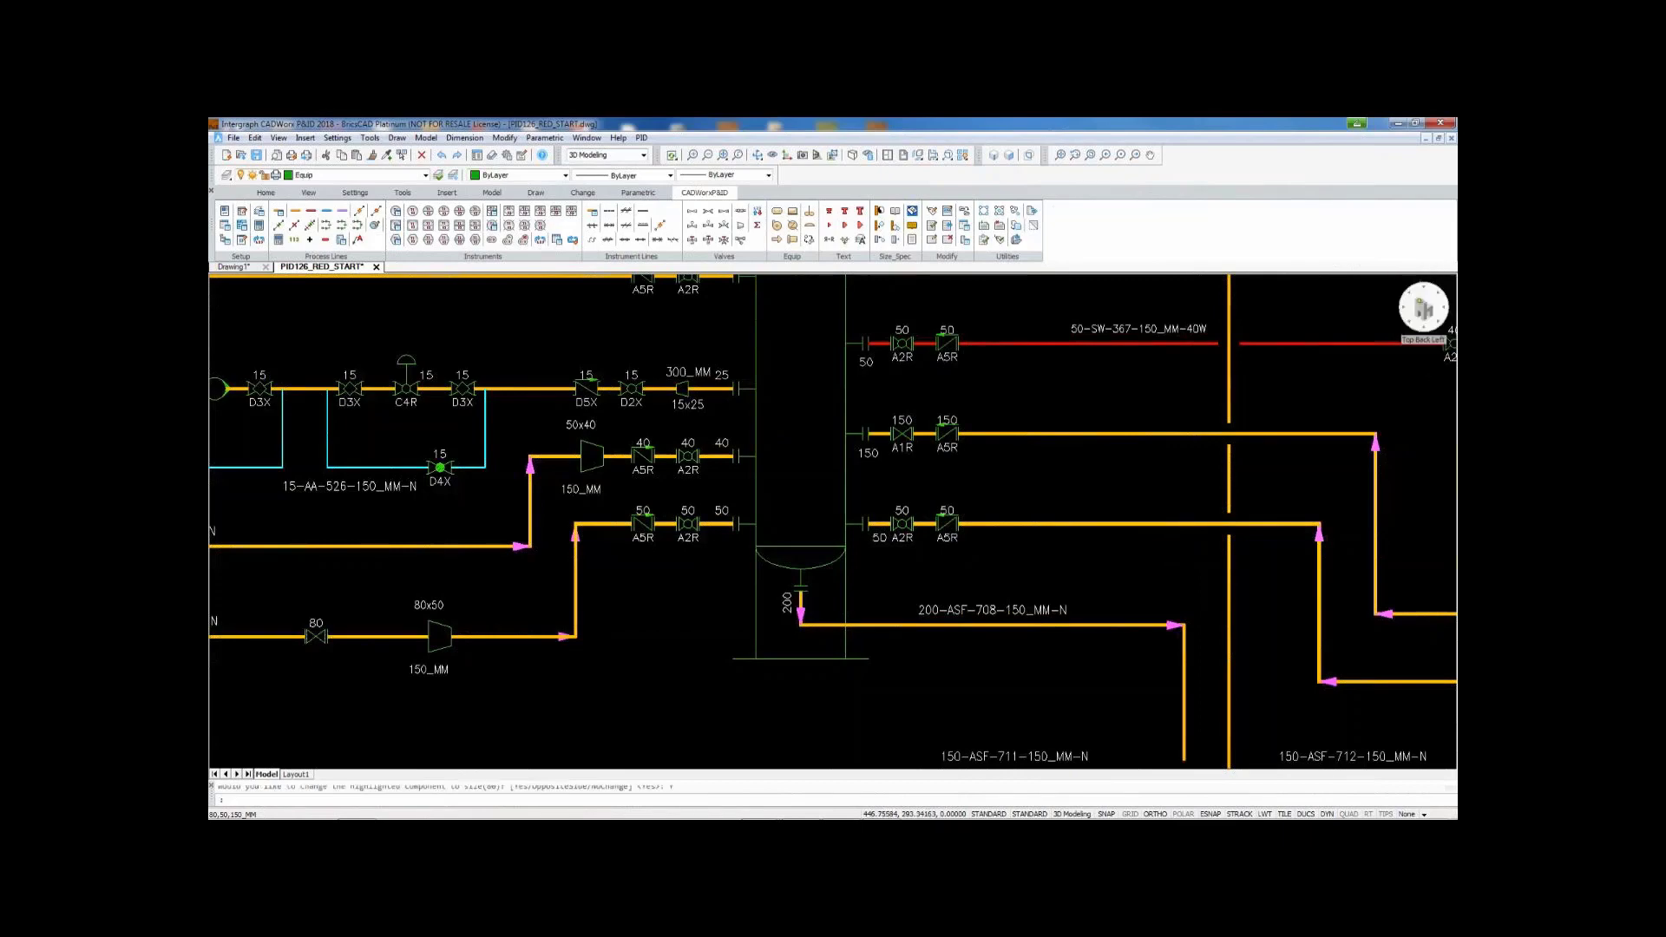
scroll(317, 639, up, 2)
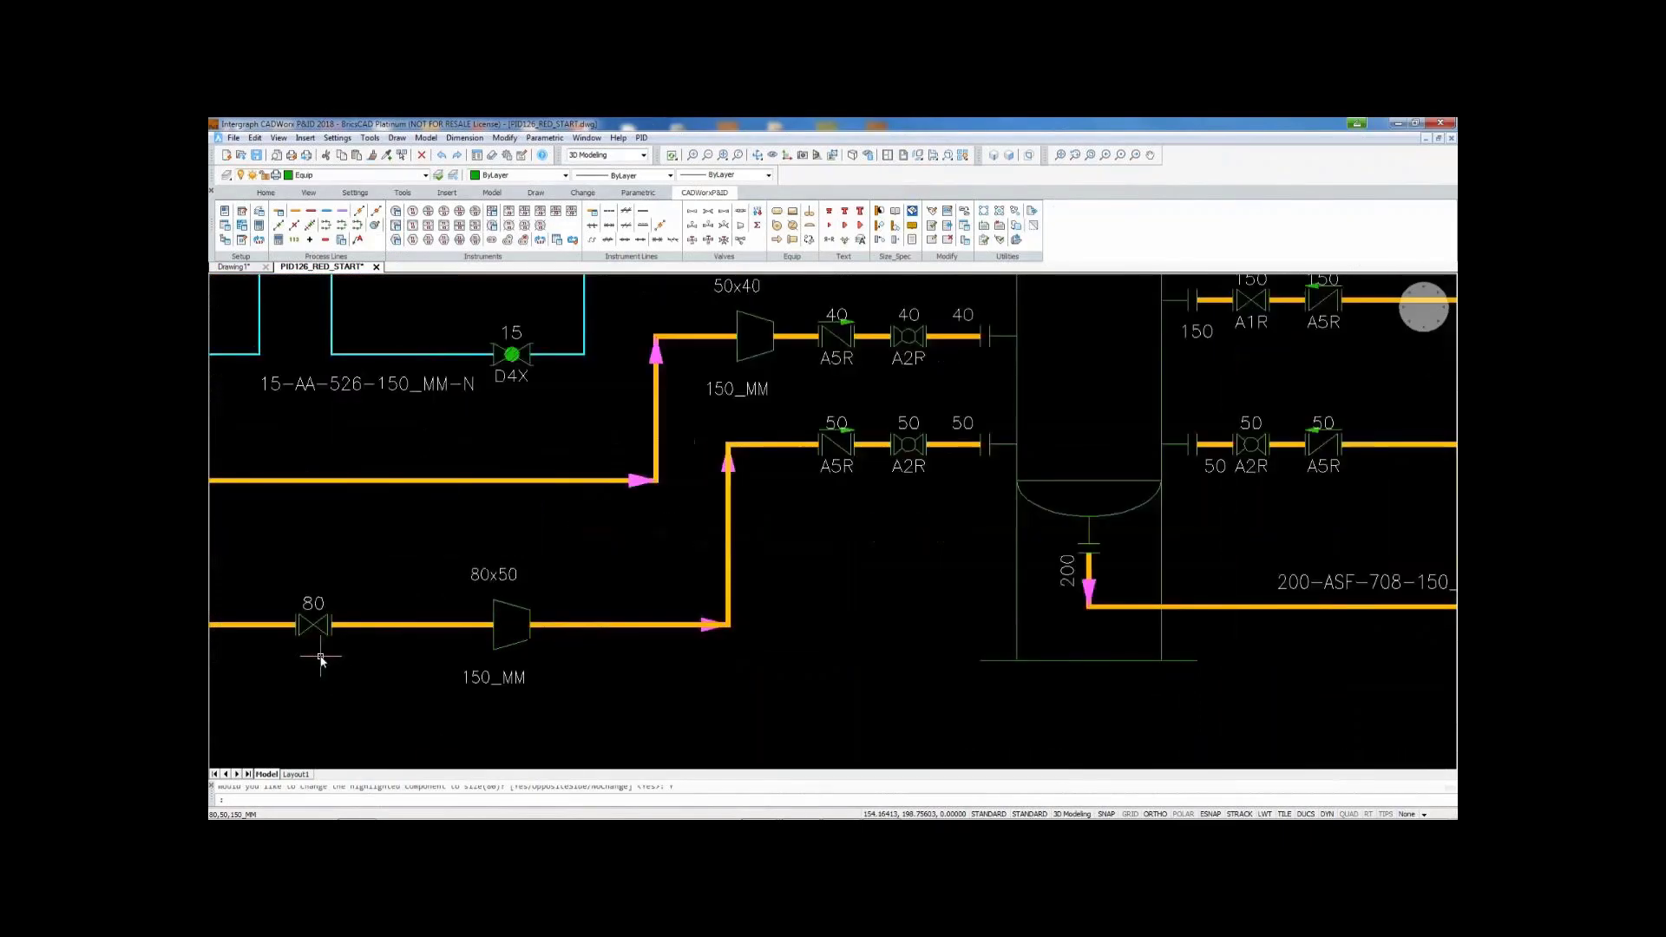
mouse_move(408, 625)
mouse_move(262, 625)
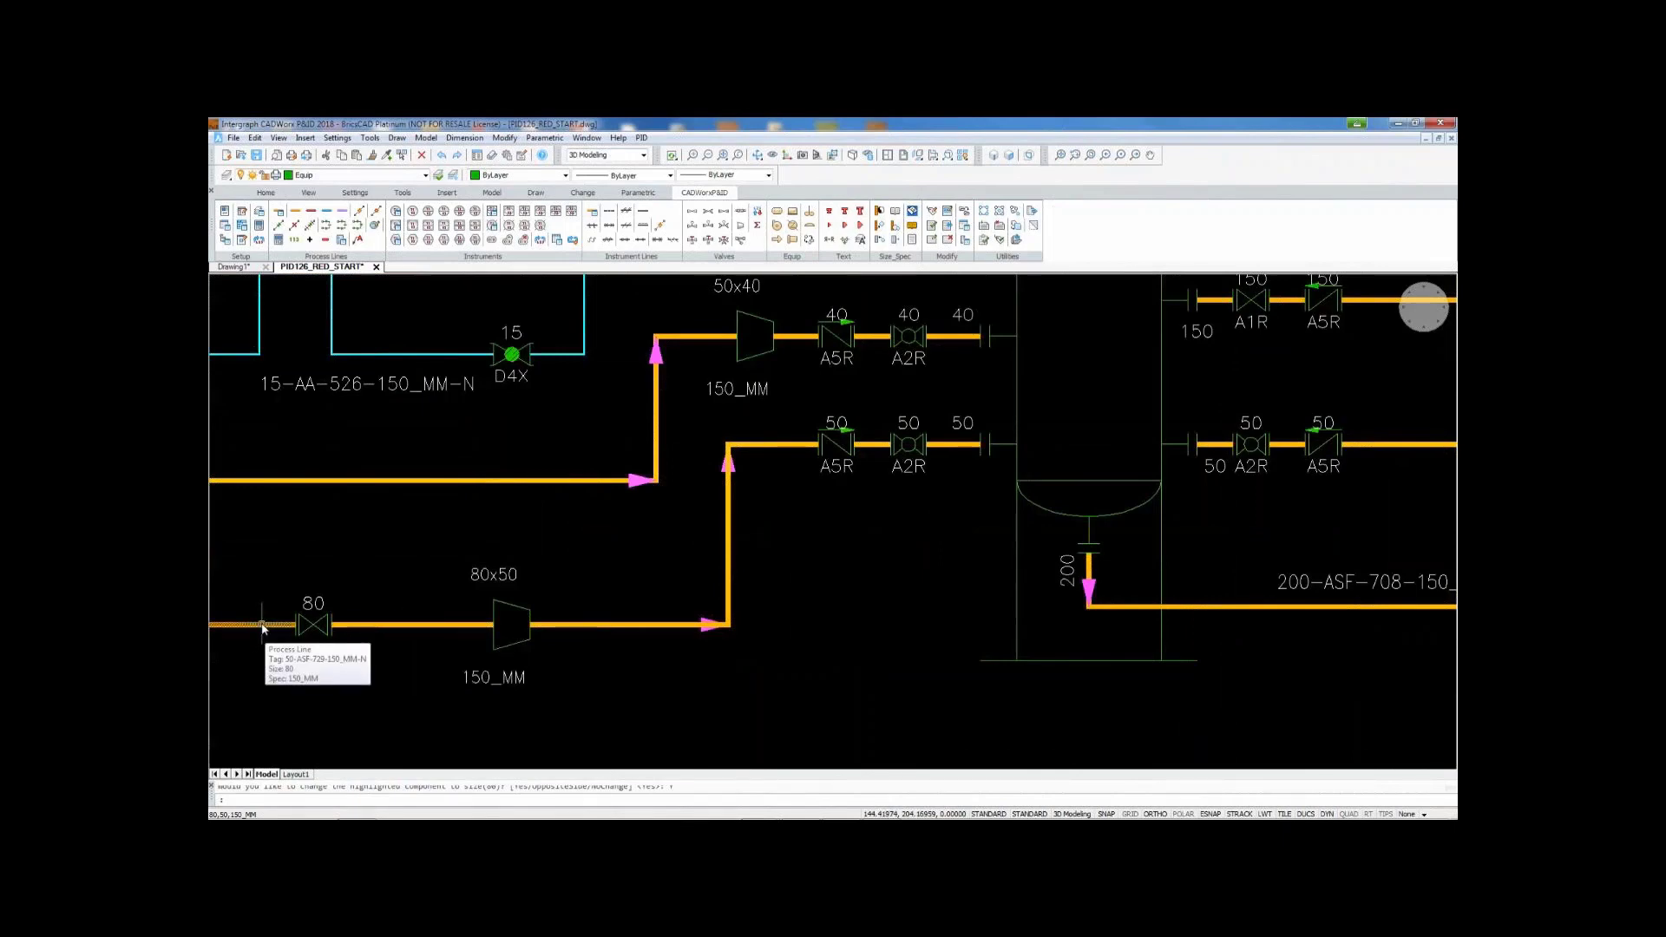
click(1060, 154)
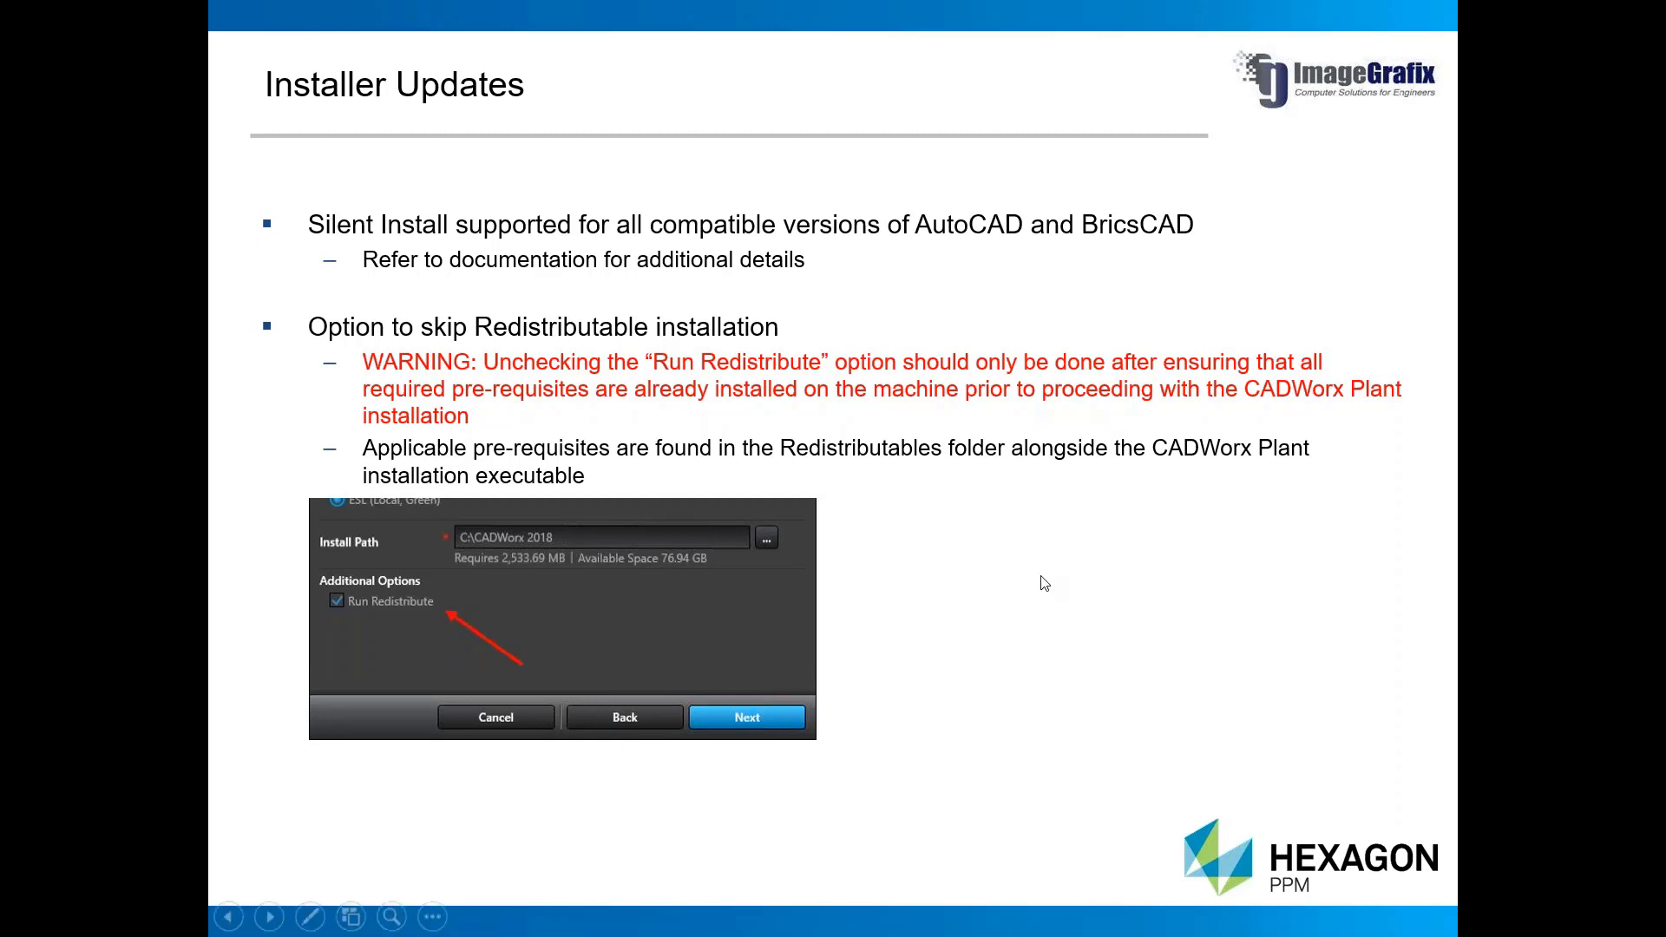
click(1021, 599)
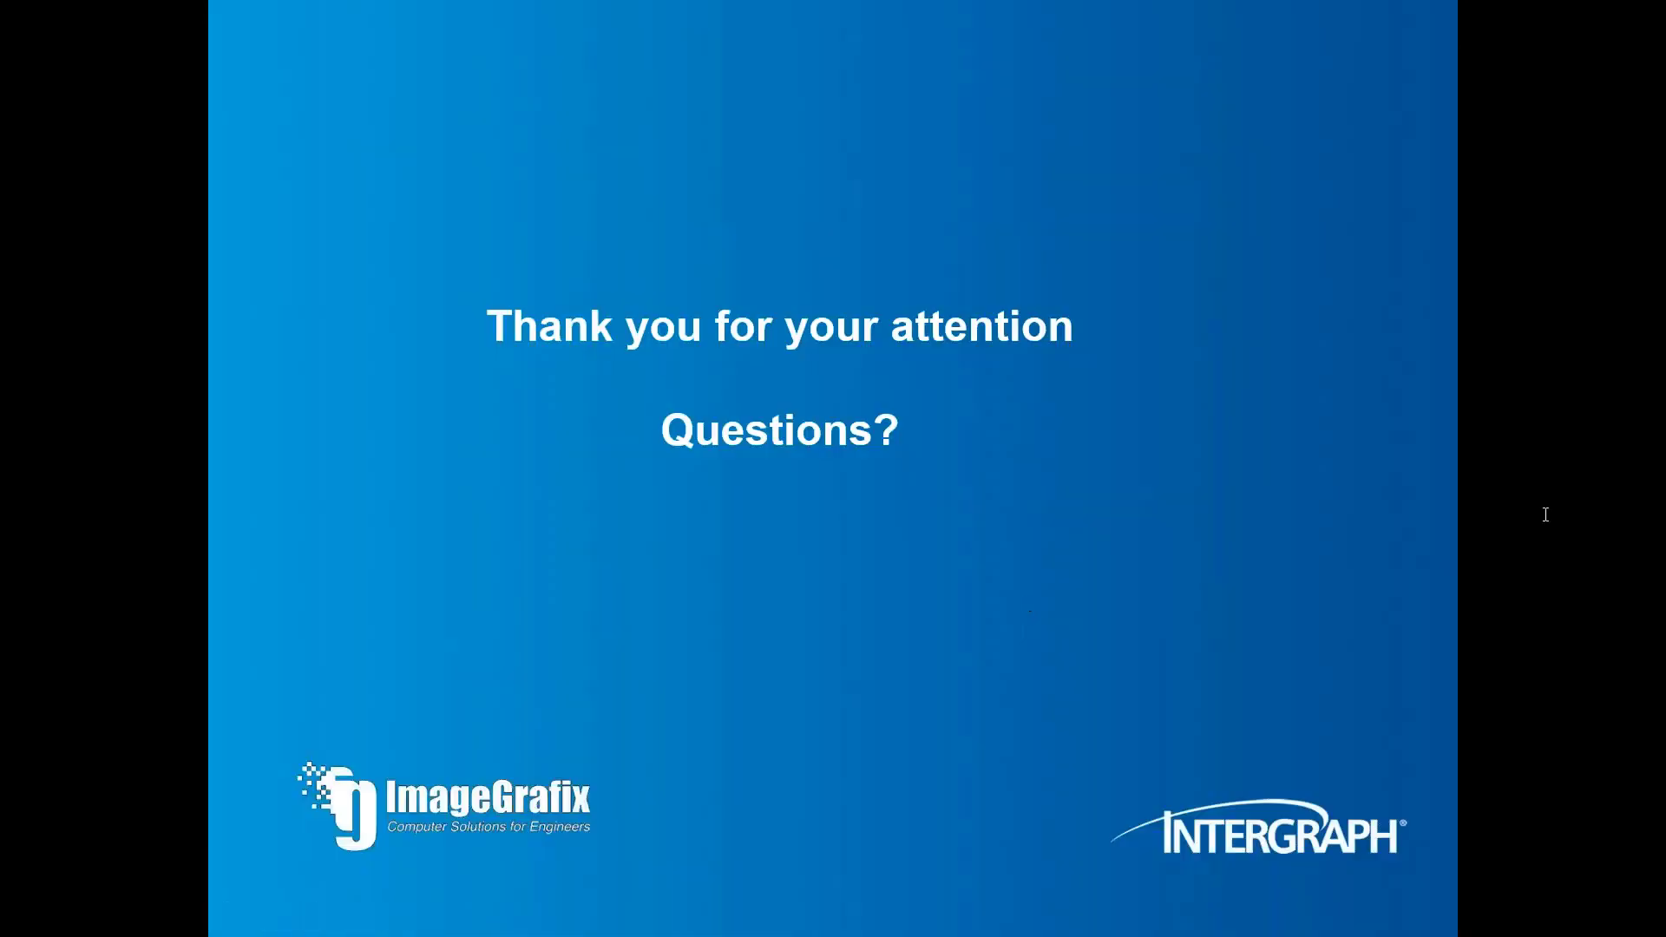